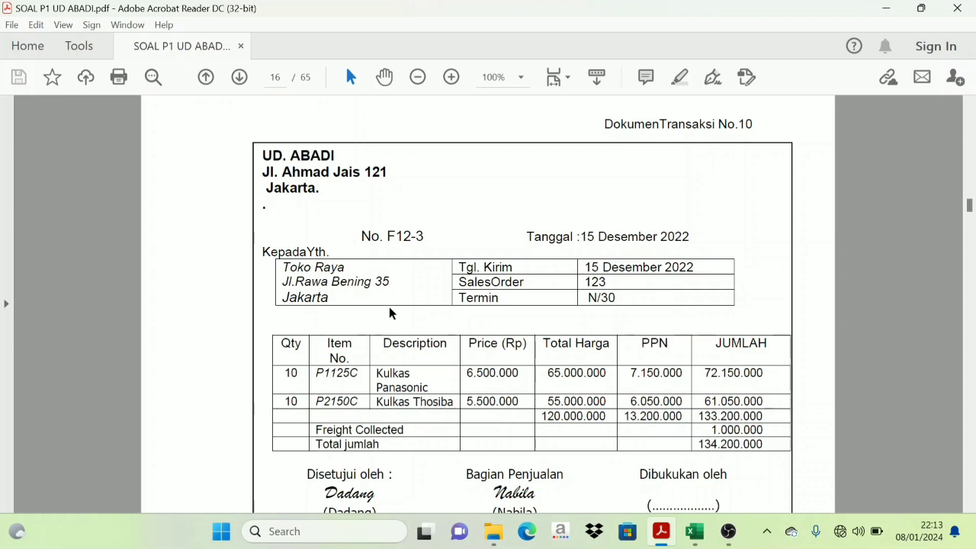
- Bring the Toko Elita invoice dated 17 Desember 2022 into view and place the PDF side by side with the LEMBAR KERJA P1 UD ABADI workbook
scroll(385, 313, down, 5)
scroll(428, 349, down, 6)
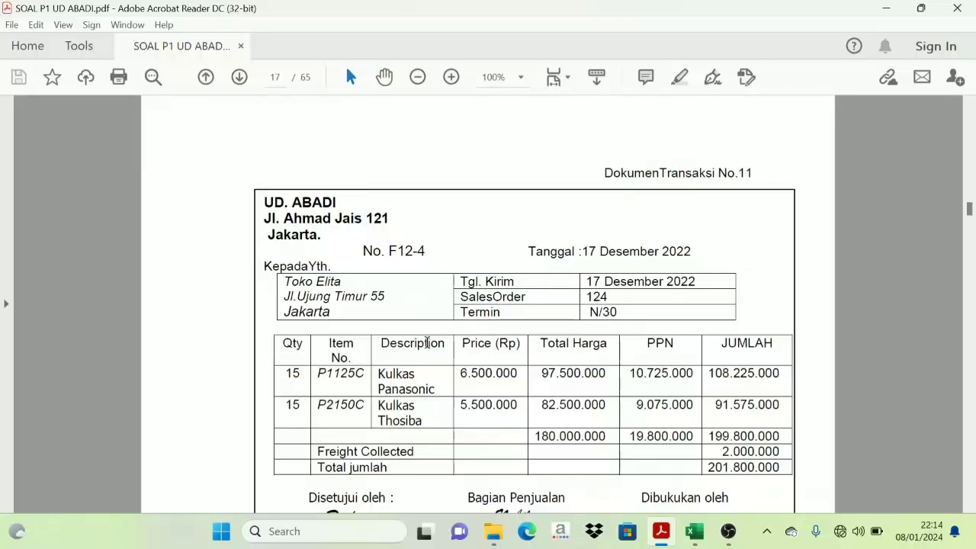
key(super+Right)
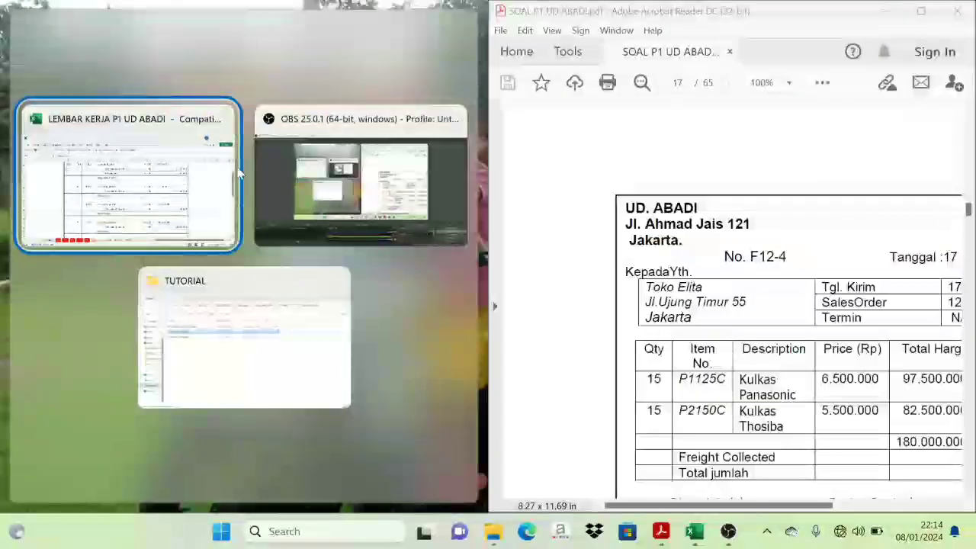
key(Return)
drag(343, 484, 352, 483)
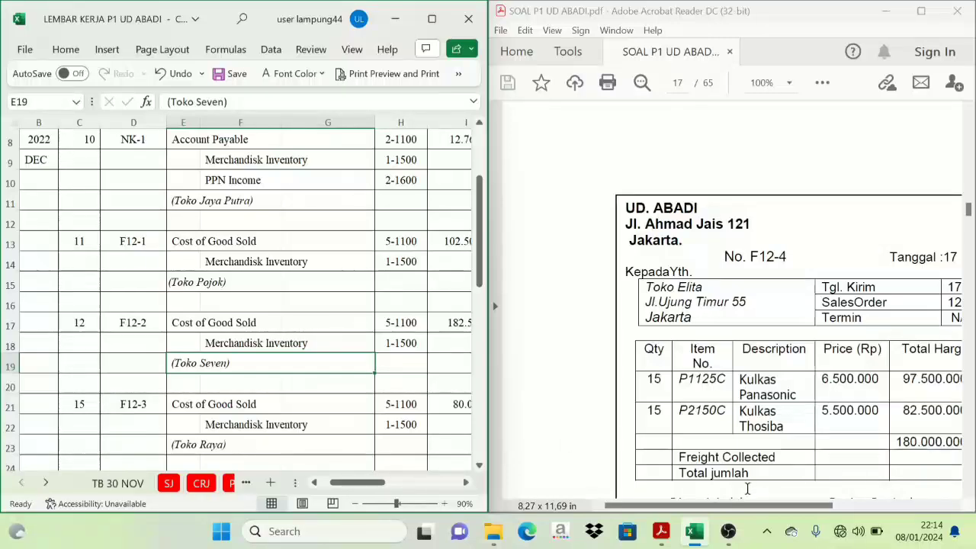
drag(736, 506, 793, 527)
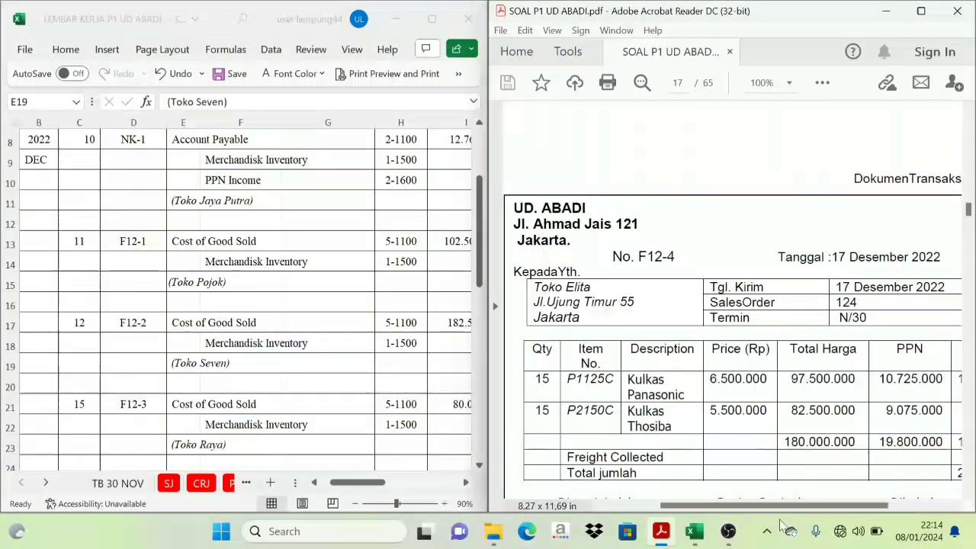
scroll(699, 381, down, 2)
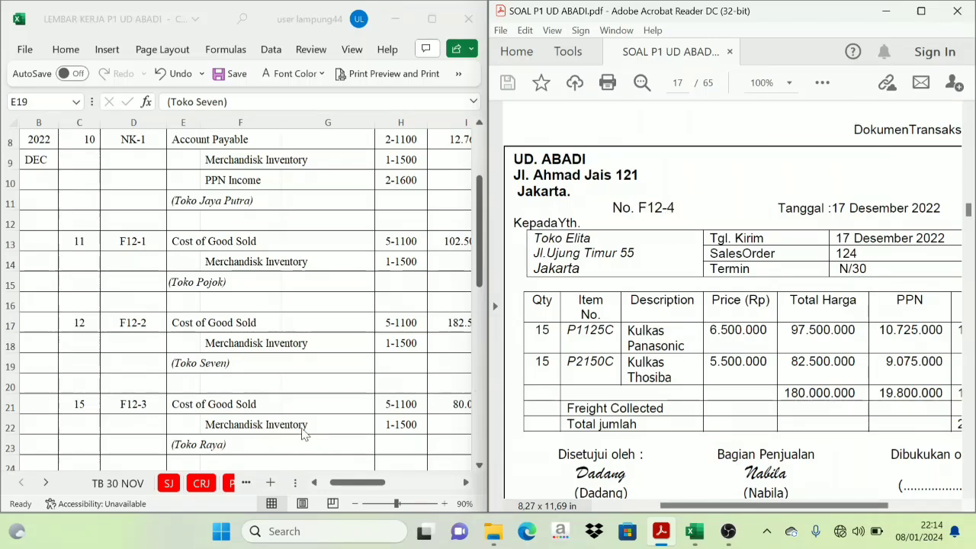
- On the SJ sheet, set the font colour of C12:E12 to black to reveal the date, invoice number and Toko Elita description
click(23, 490)
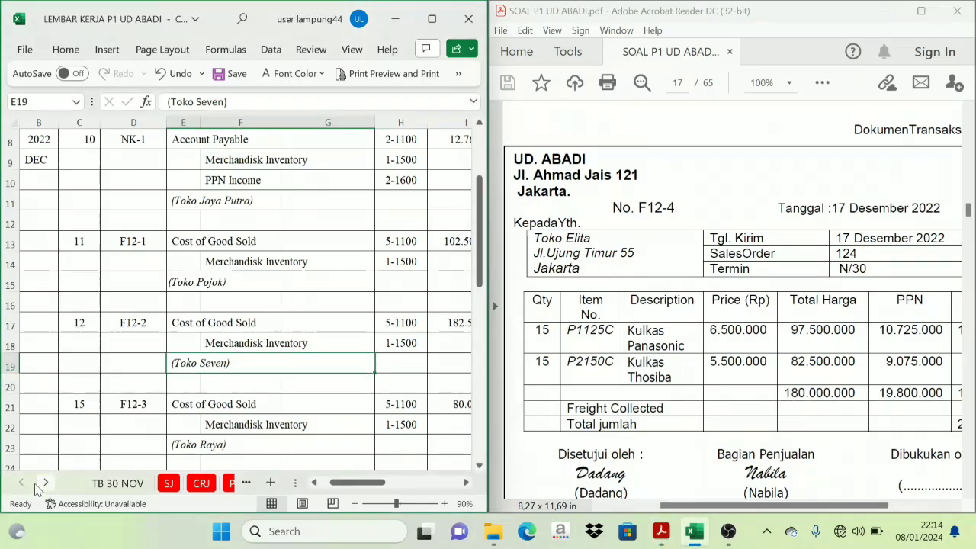
click(169, 483)
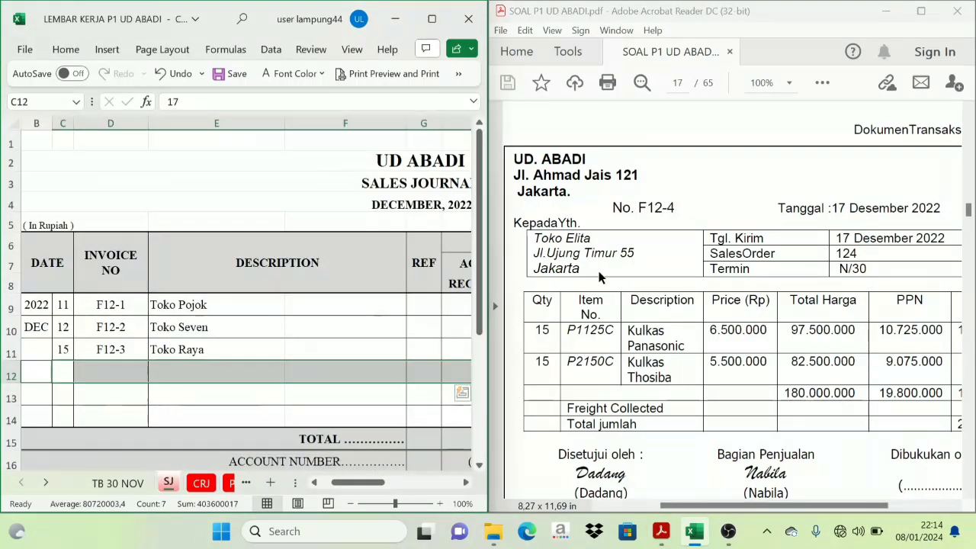
scroll(622, 259, down, 1)
click(61, 371)
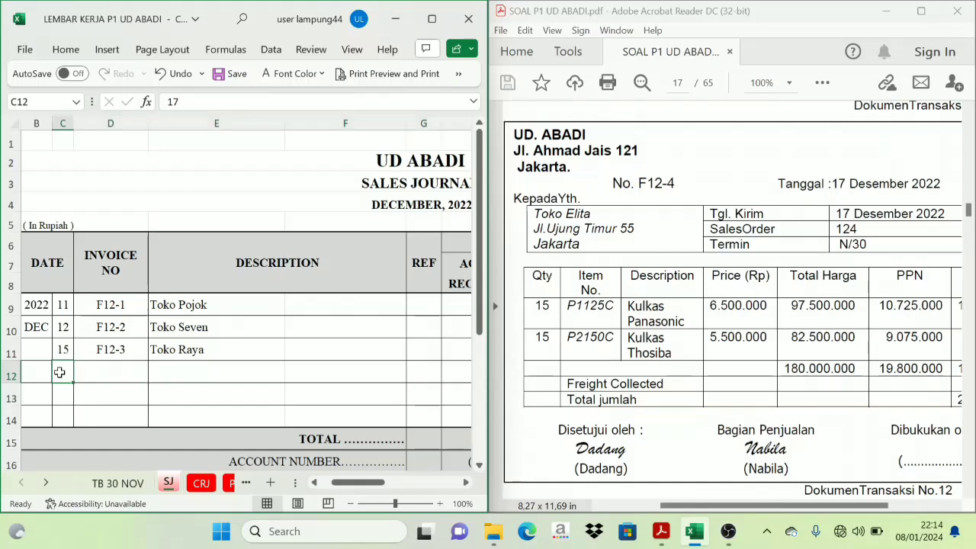
double_click(61, 372)
click(138, 369)
drag(68, 370, 187, 371)
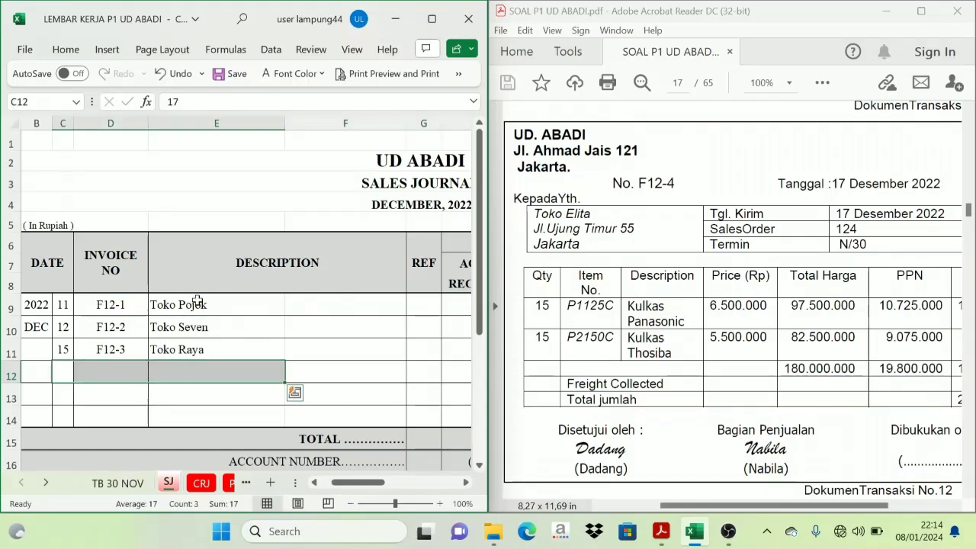
click(321, 74)
click(271, 96)
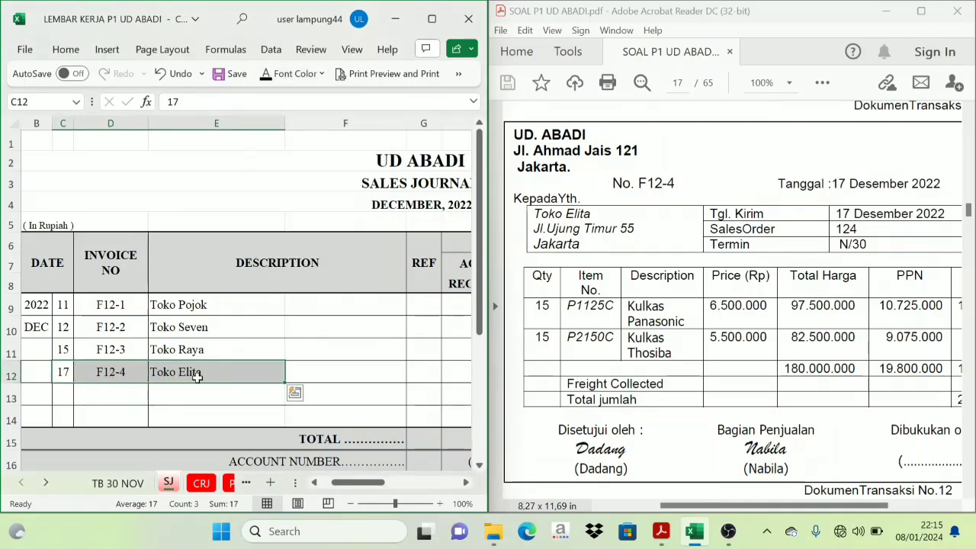
click(222, 377)
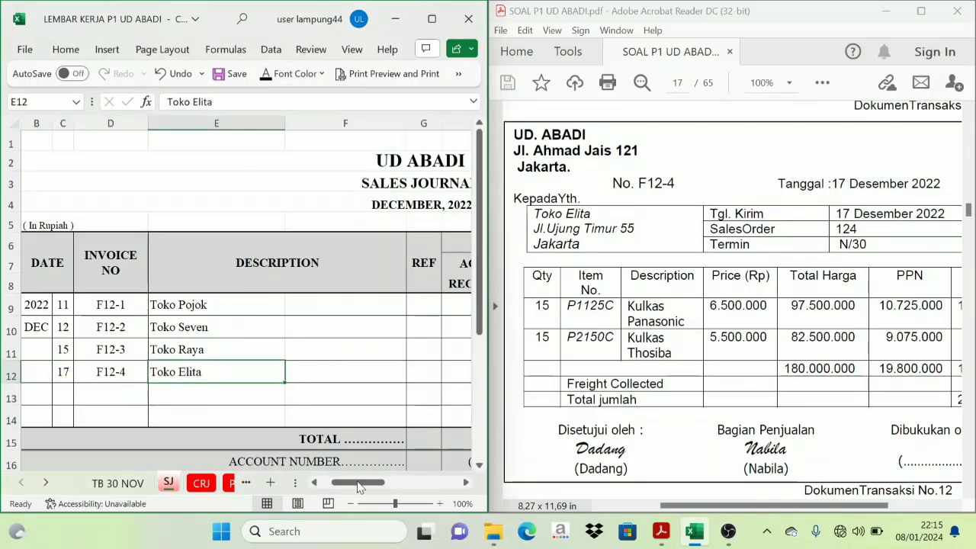
- Apply the black font colour to I12 and J12 to show Toko Elita's sales of 180.000.000 and PPN outcome of 19.800.000
drag(366, 488, 423, 494)
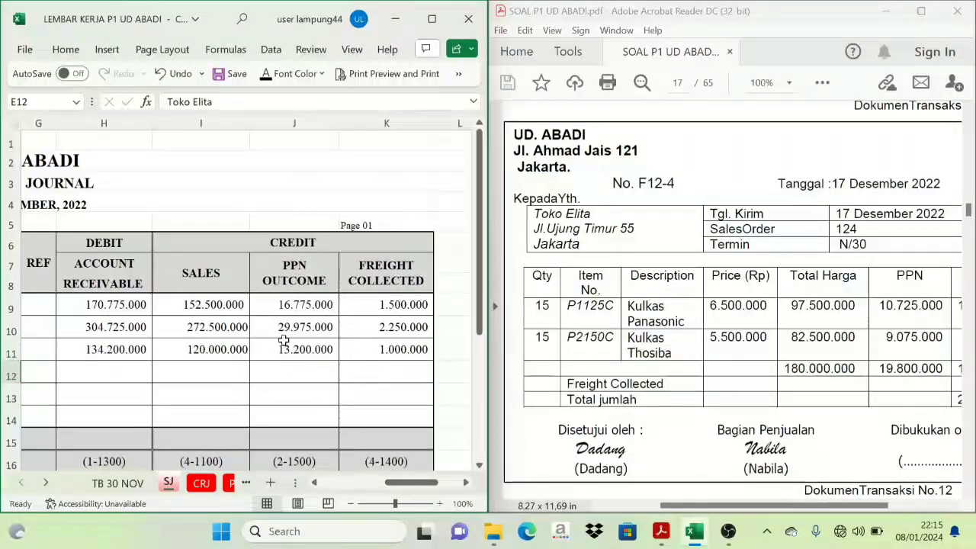
click(276, 244)
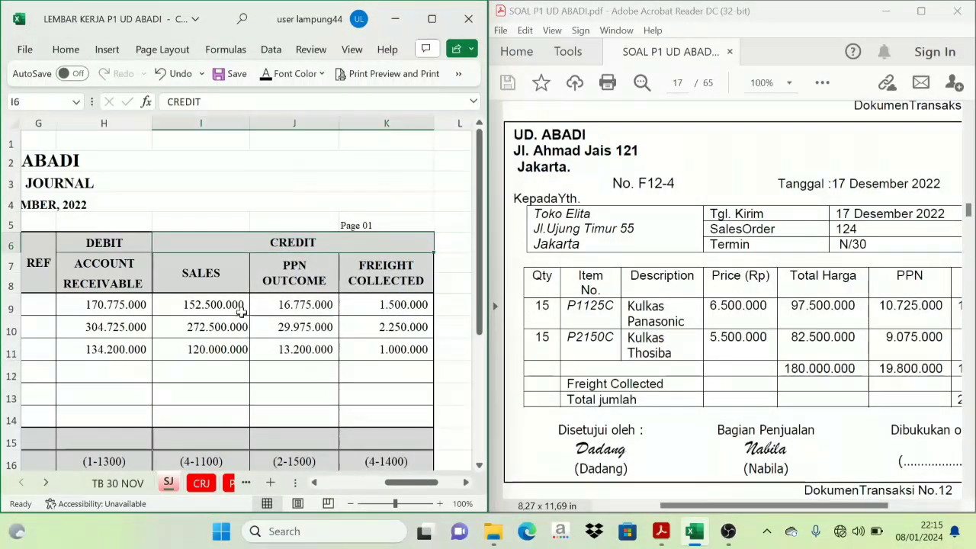
click(208, 372)
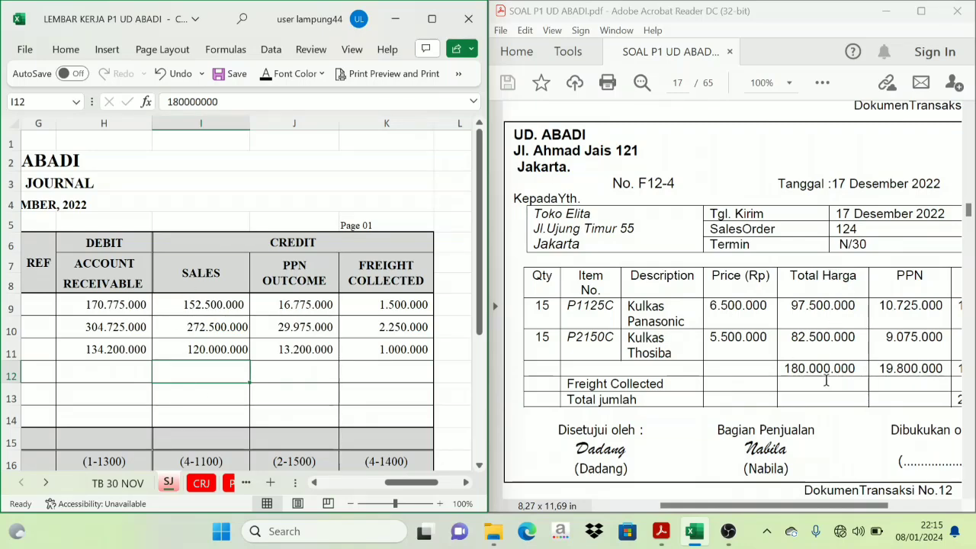
click(272, 77)
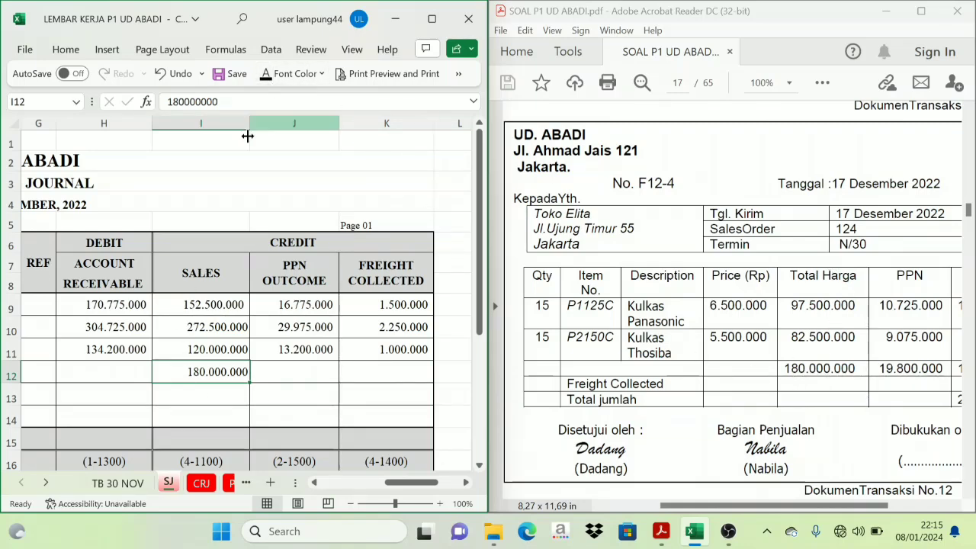
click(283, 380)
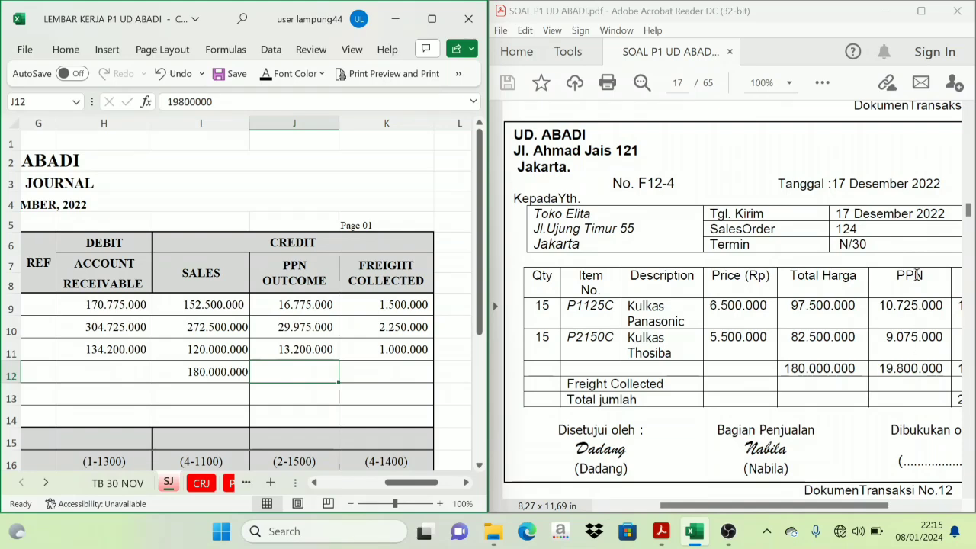
click(268, 76)
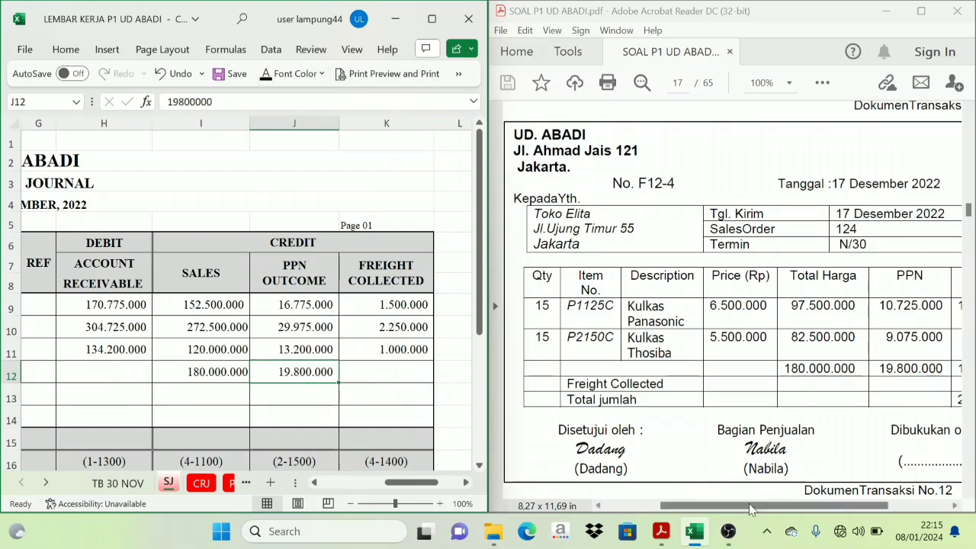
- Bring the invoice's JUMLAH column into view and apply the black font colour to K12 to show freight collected of 2.000.000
drag(752, 506, 767, 509)
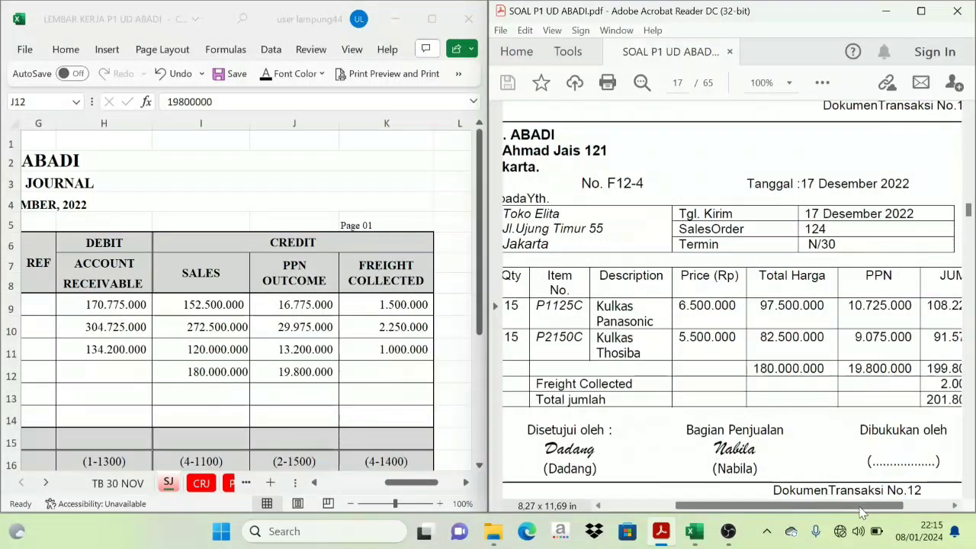
drag(863, 507, 893, 509)
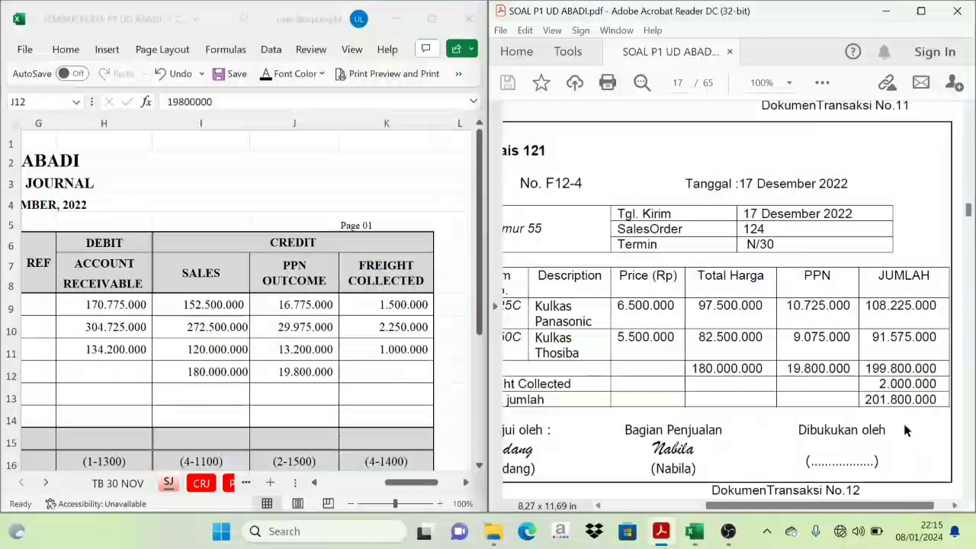
click(379, 373)
click(381, 373)
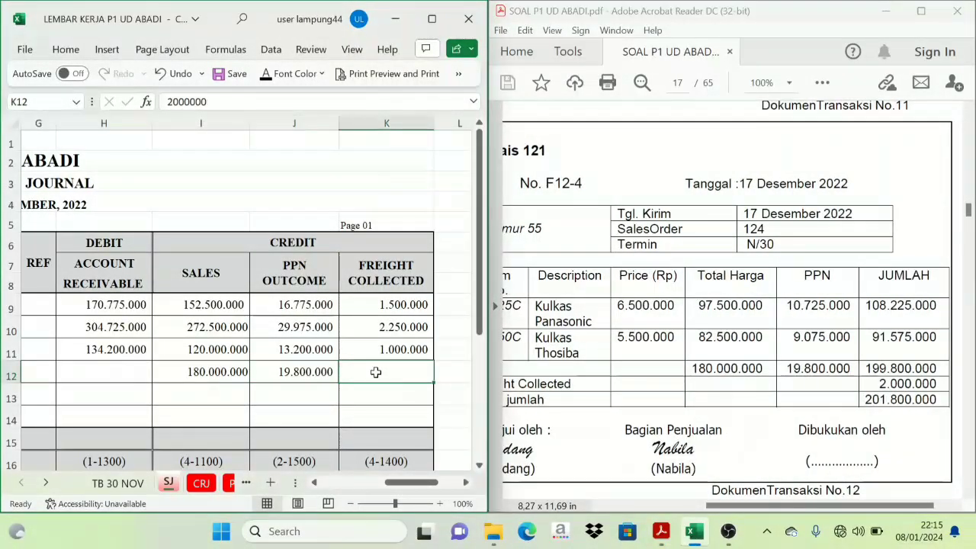
click(267, 78)
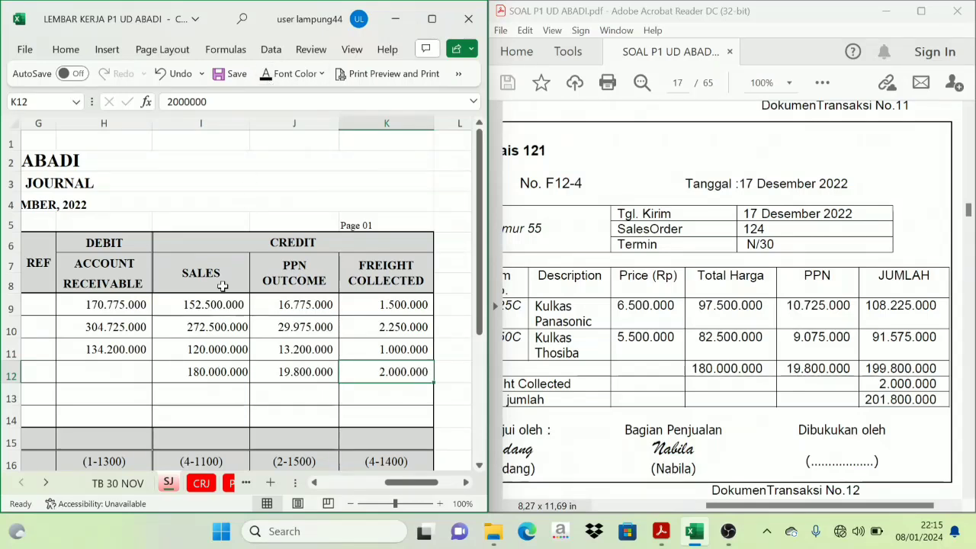
- Review the credit amounts in row 12 and apply the black font colour to H12 to show the account receivable formula =SUM(I12:K12)
click(197, 371)
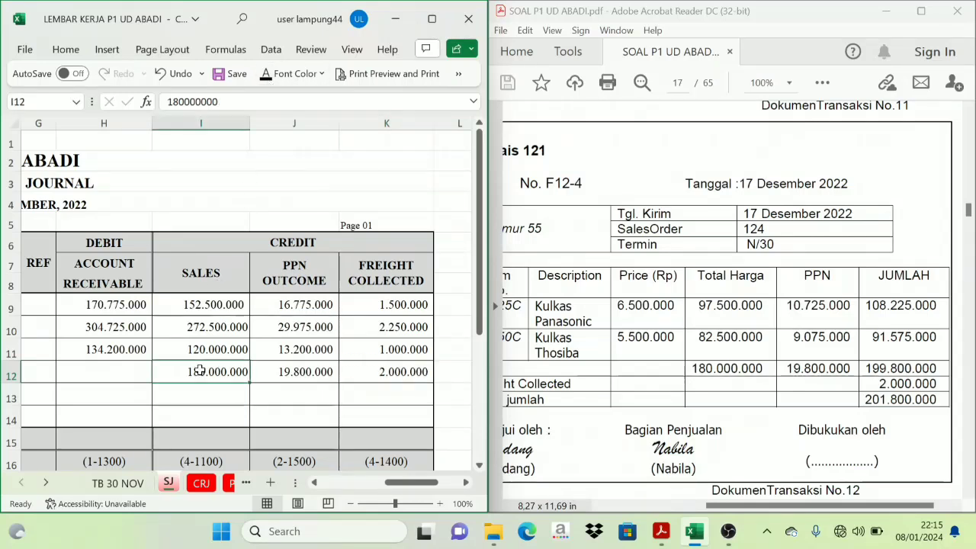
click(310, 373)
click(375, 370)
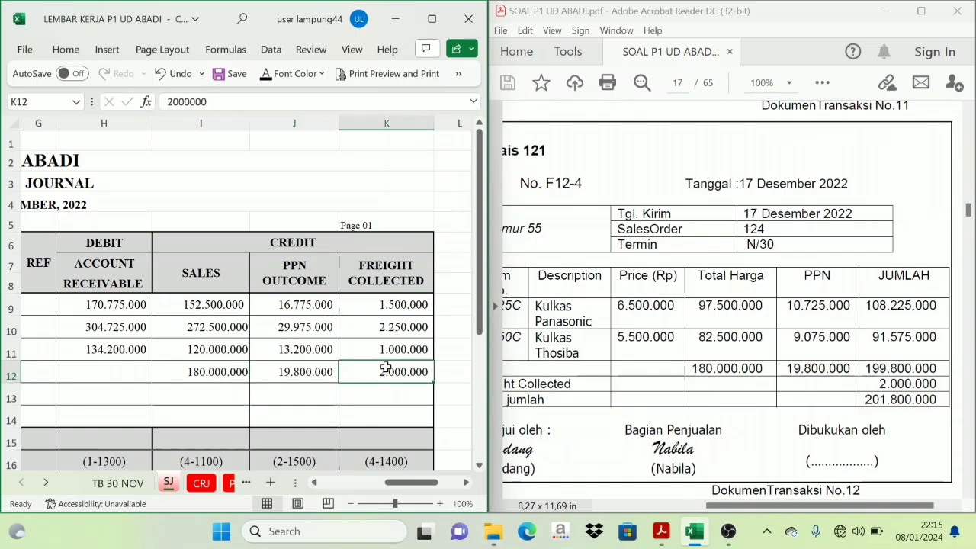
click(99, 373)
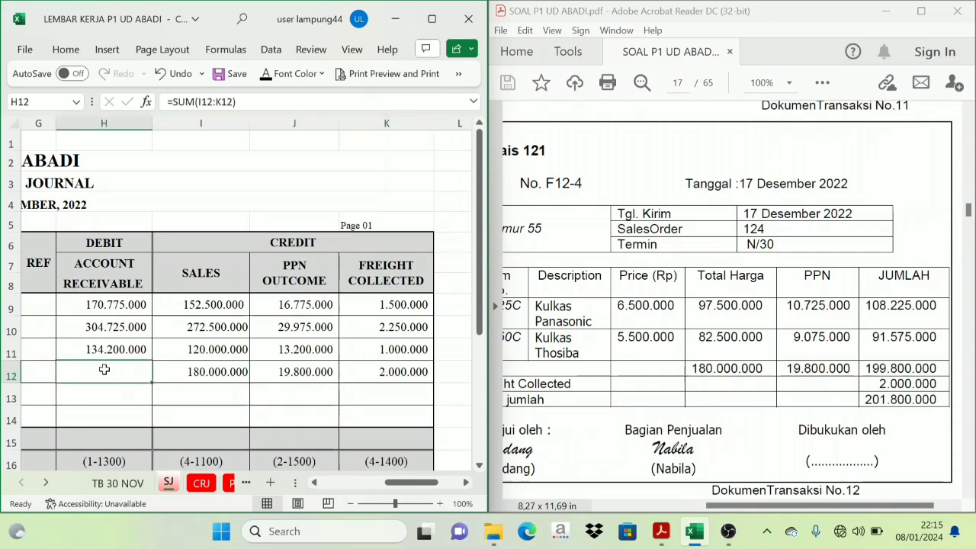
click(266, 77)
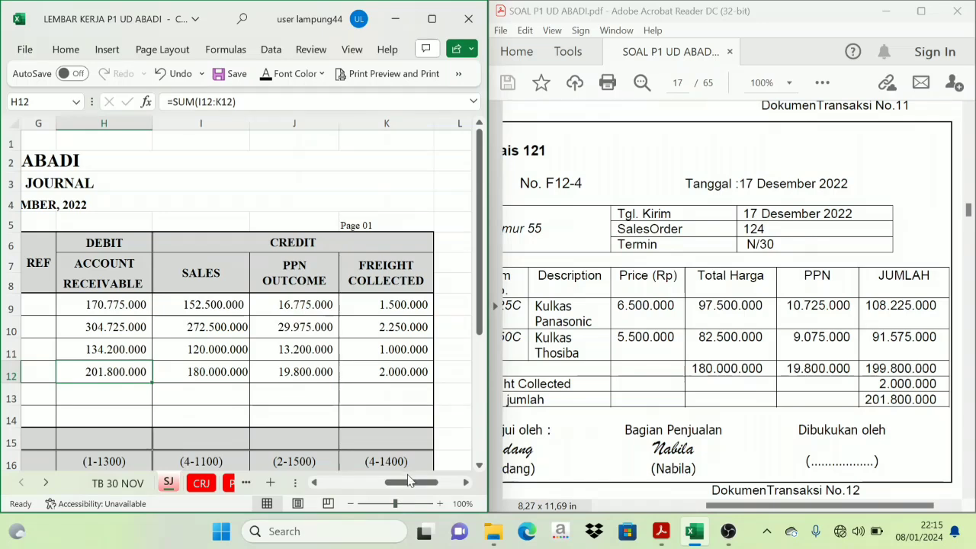
- Open the SLAR sheet at the Toko Elita ledger card and bring the customer's name on the invoice into view
drag(410, 482, 399, 487)
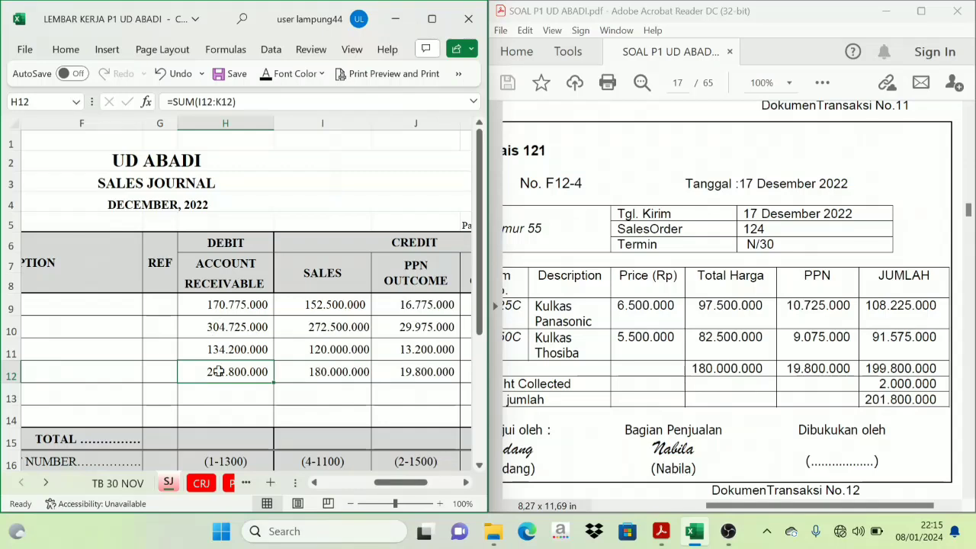
click(45, 483)
click(45, 484)
click(45, 484)
click(45, 483)
click(45, 483)
click(45, 484)
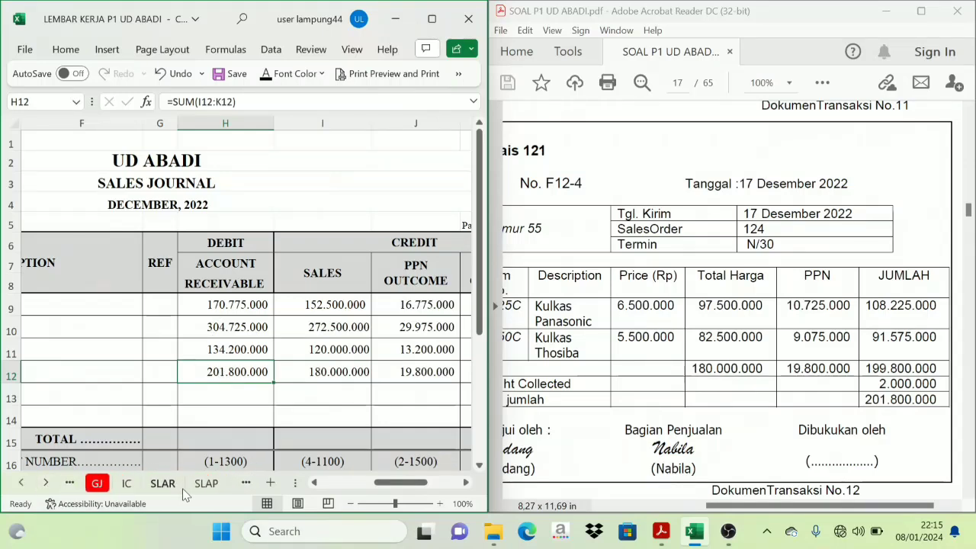
click(163, 483)
scroll(355, 415, up, 12)
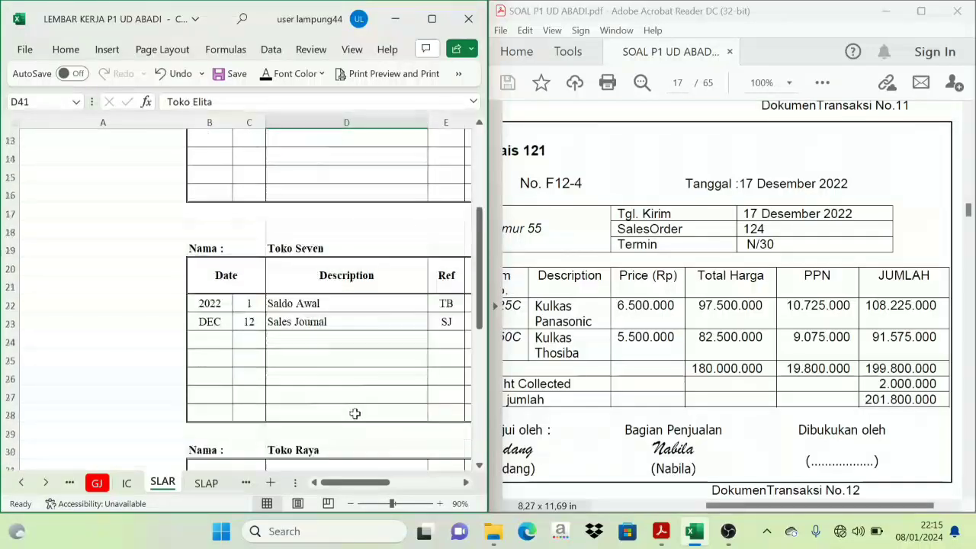
drag(359, 483, 370, 488)
scroll(328, 409, down, 10)
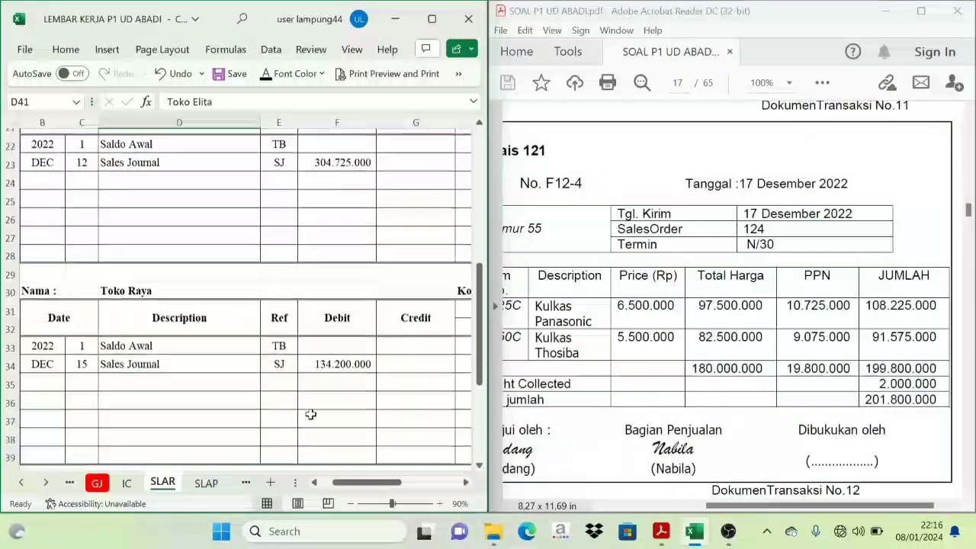
scroll(303, 415, down, 1)
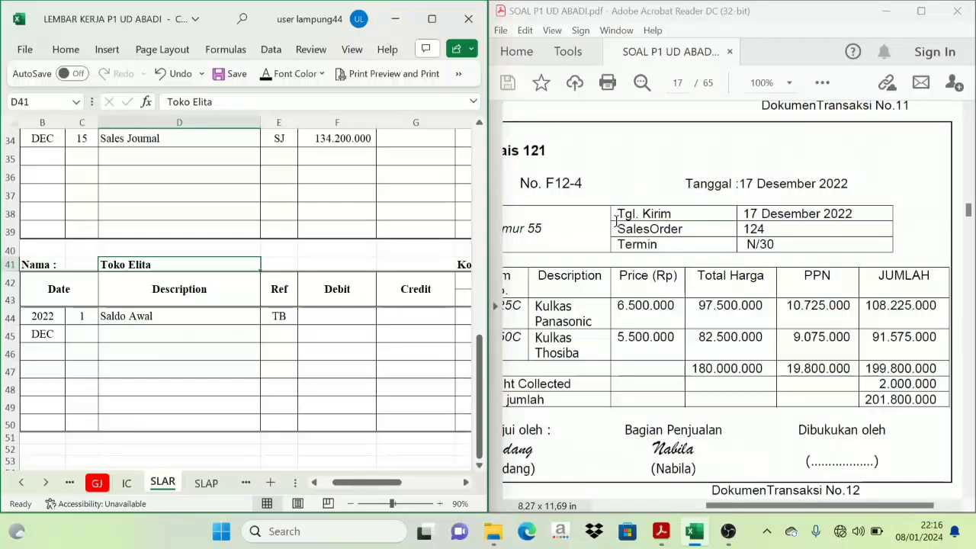
drag(766, 507, 720, 507)
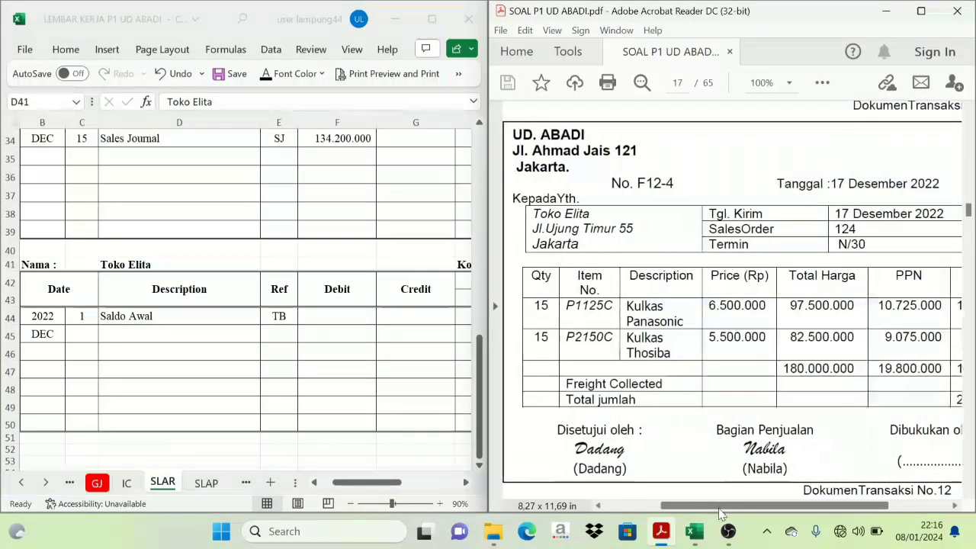
click(127, 263)
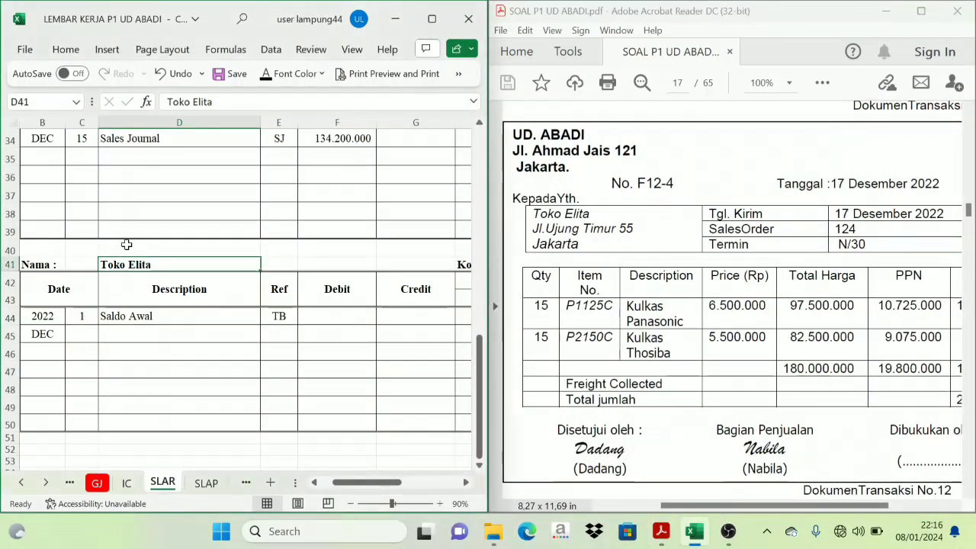
- Apply the black font colour to C45:E45 to show date 17, Sales Journal and ref SJ in the Toko Elita ledger
drag(88, 336, 164, 335)
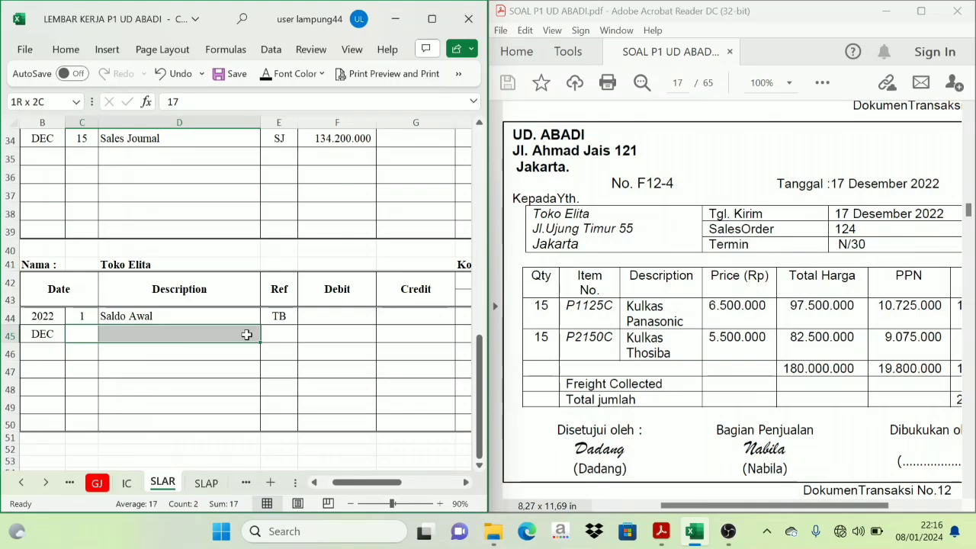
drag(246, 334, 268, 336)
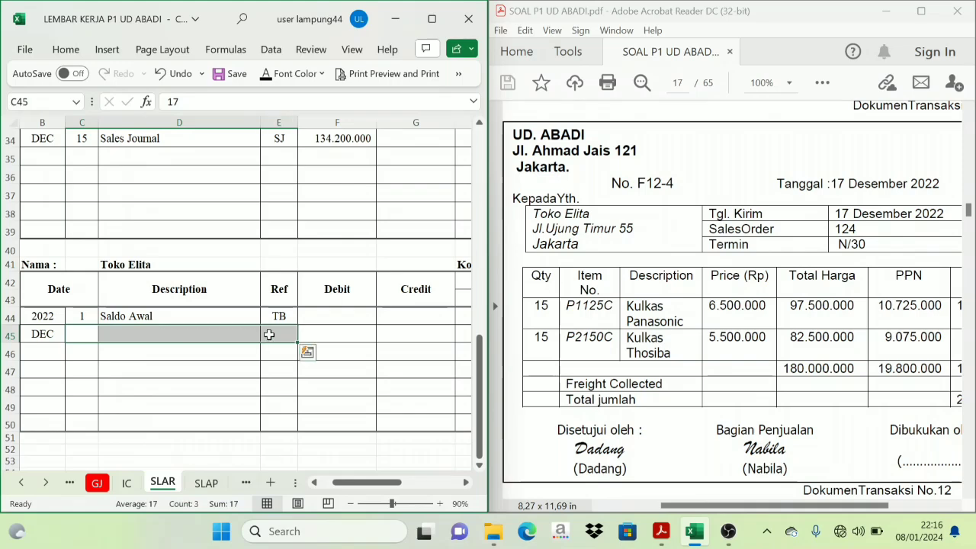
click(267, 77)
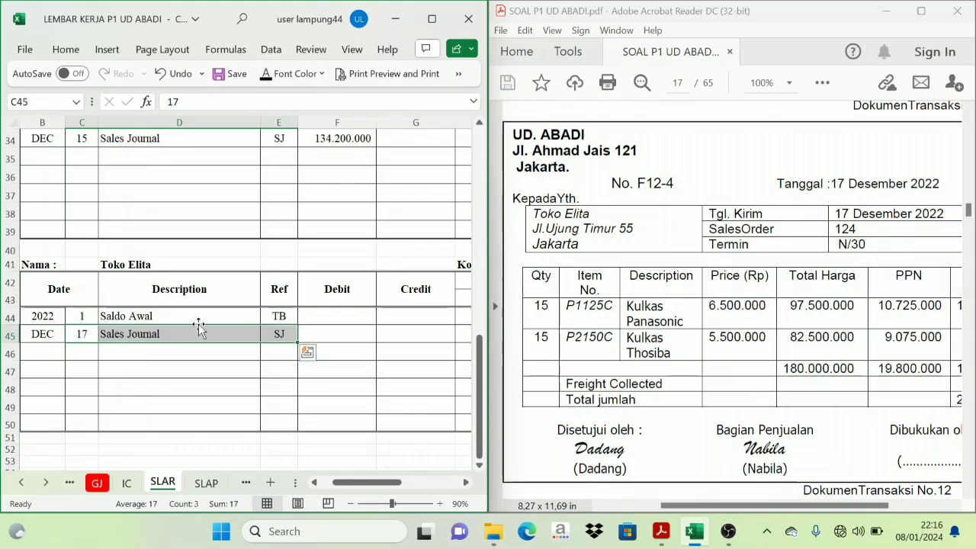
- Open the SJ sheet and examine the account receivable amount in H12 that the Toko Elita ledger's debit cell F45 refers to
click(341, 333)
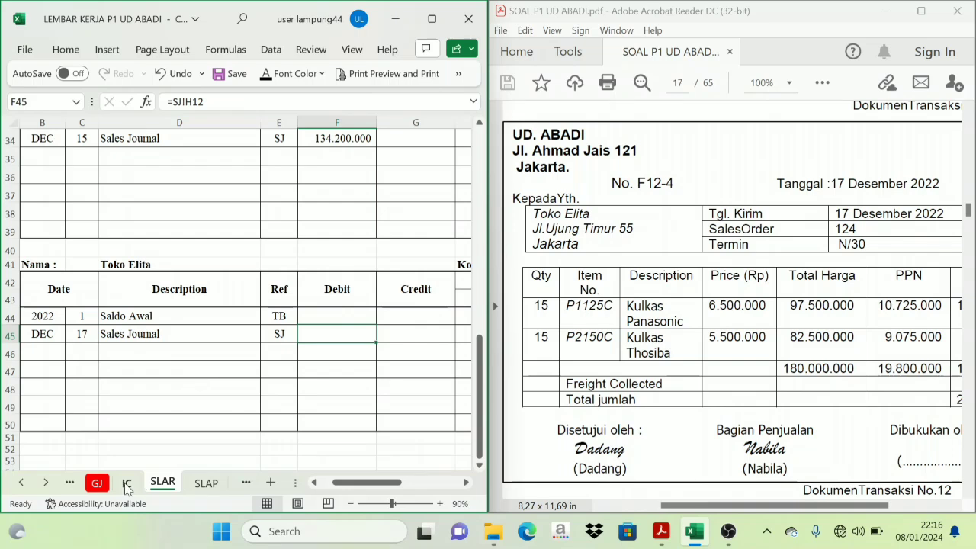
click(23, 483)
click(25, 485)
click(26, 486)
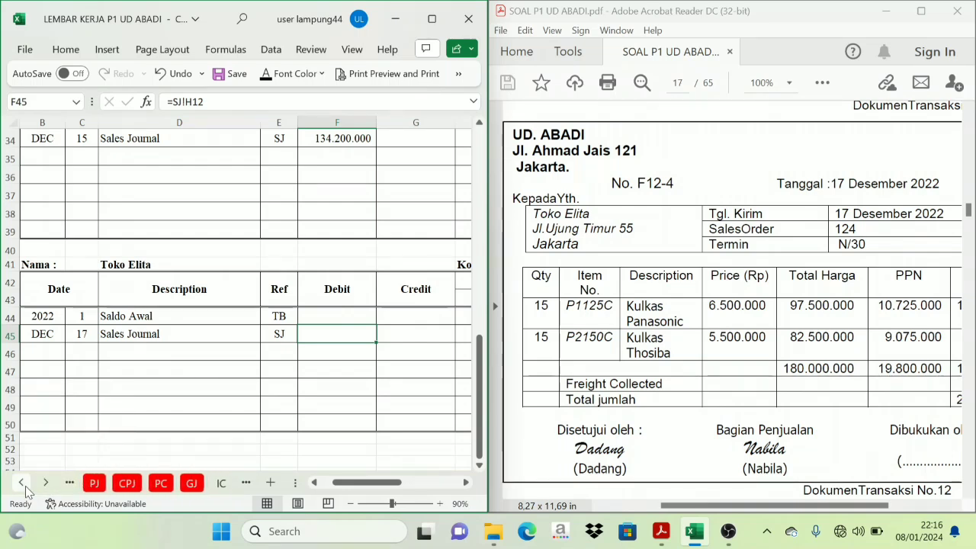
click(25, 486)
click(22, 485)
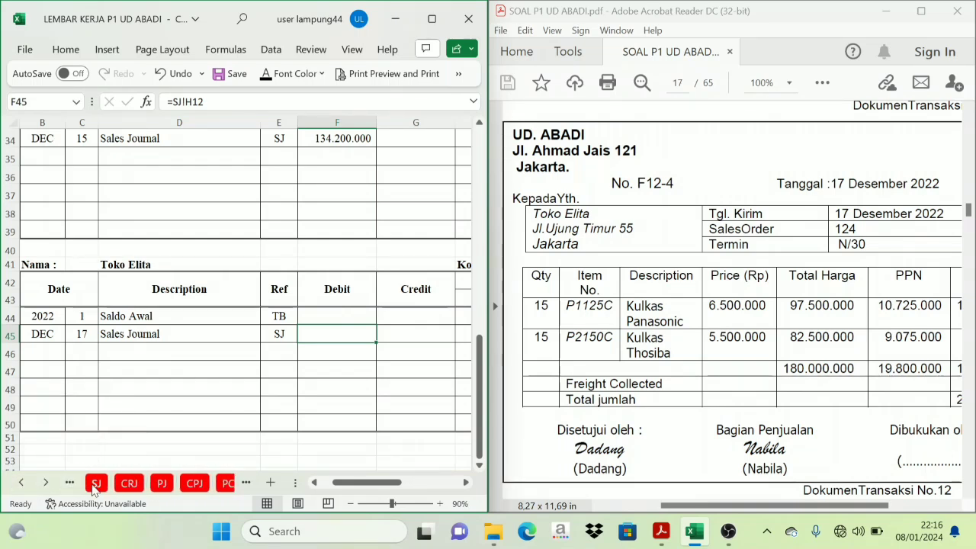
click(95, 483)
click(226, 242)
click(222, 279)
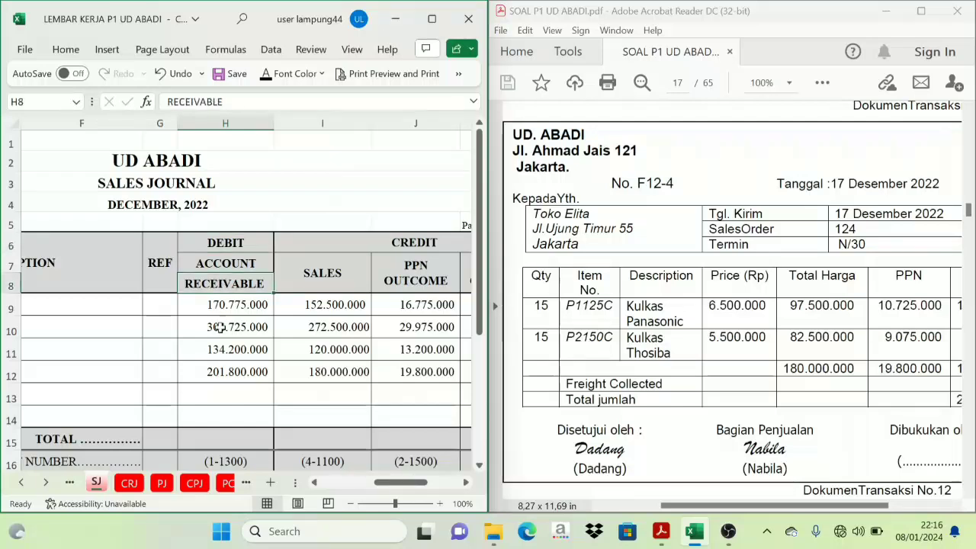
click(225, 372)
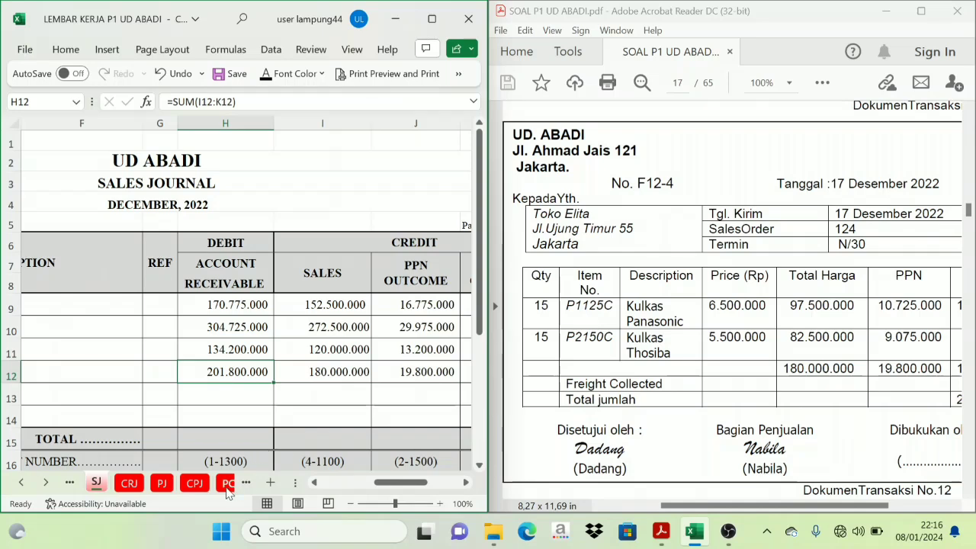
- Return to the SLAR sheet and apply the black font colour to F45 to show the Toko Elita debit formula =SJ!H12
click(46, 483)
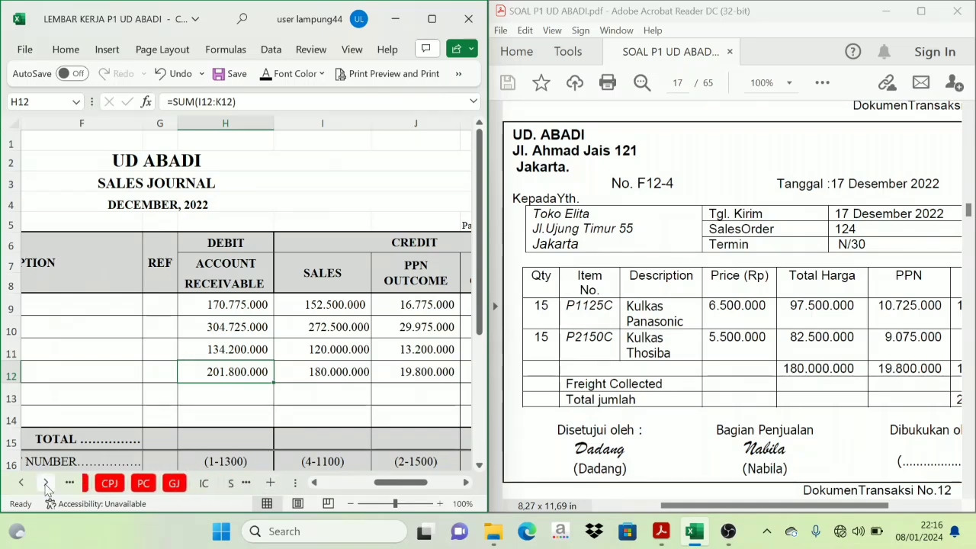
click(46, 482)
click(162, 483)
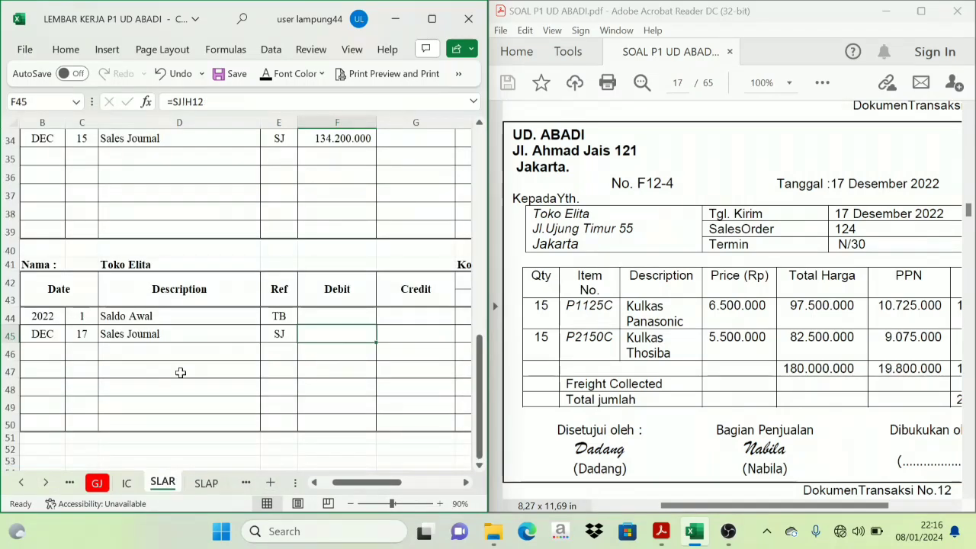
click(325, 294)
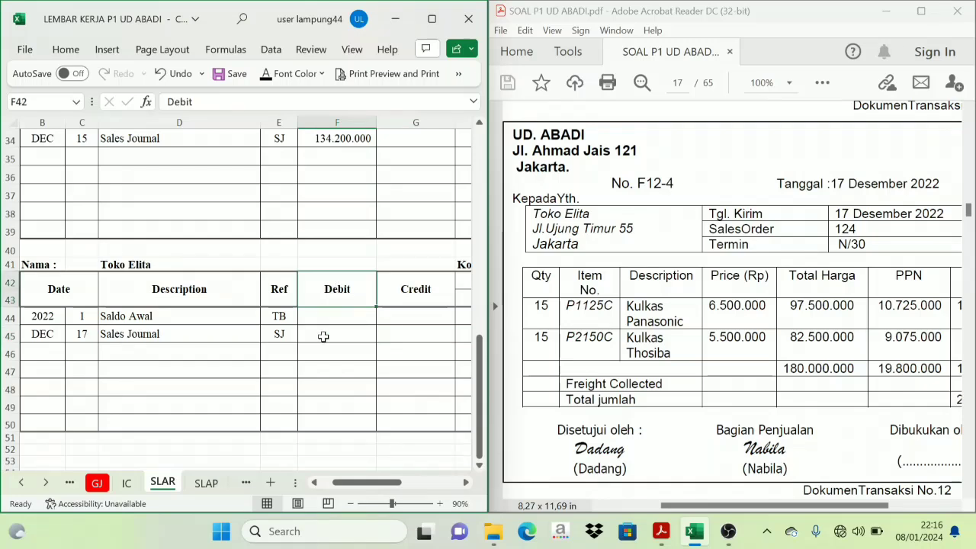
click(321, 334)
drag(350, 274, 410, 290)
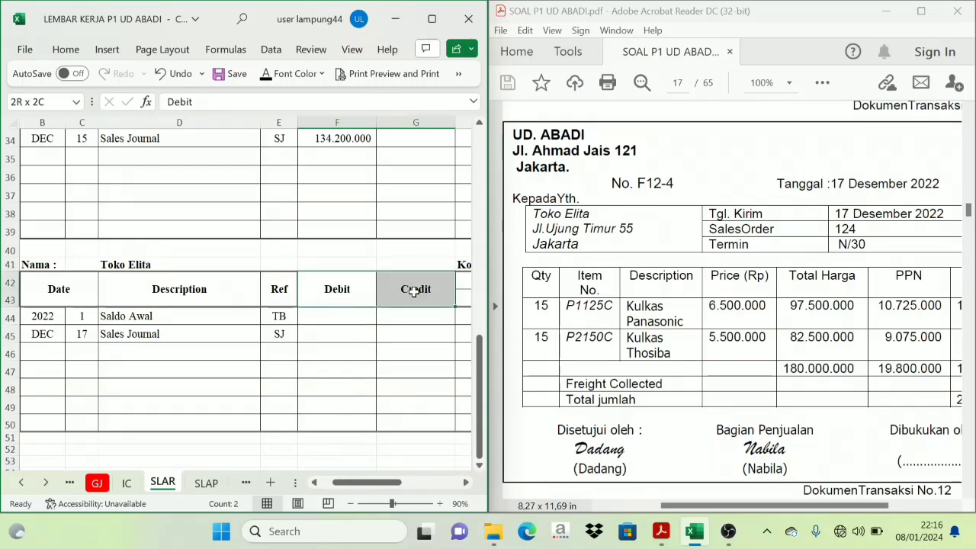
click(328, 336)
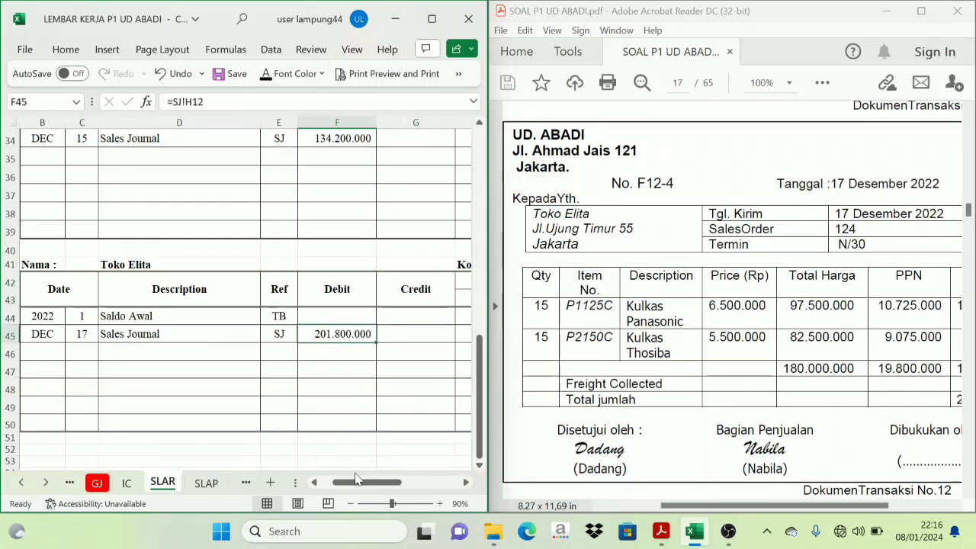
- Review the Toko Elita opening balance and new debit, and apply the black font colour to H45 to show the balance formula =H44+F45
drag(357, 482, 404, 492)
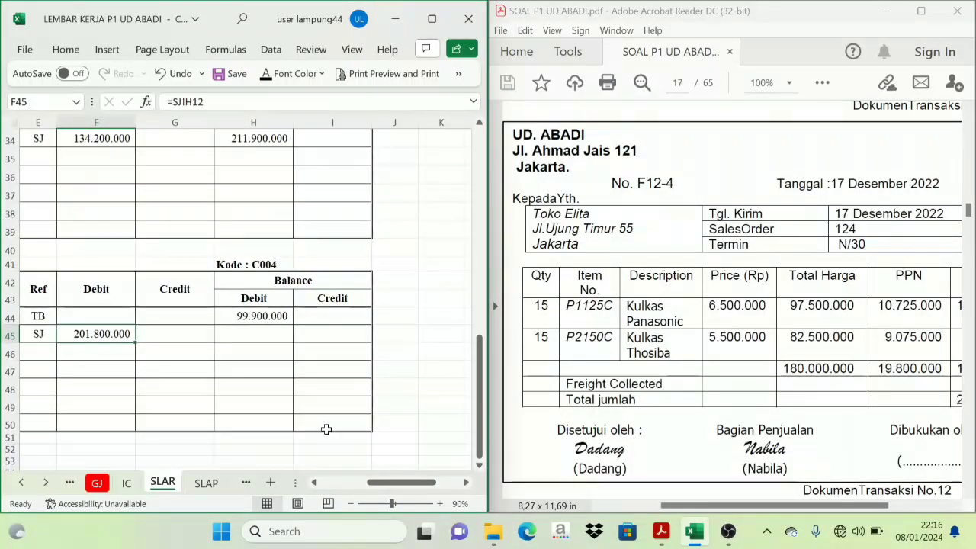
click(305, 280)
click(246, 318)
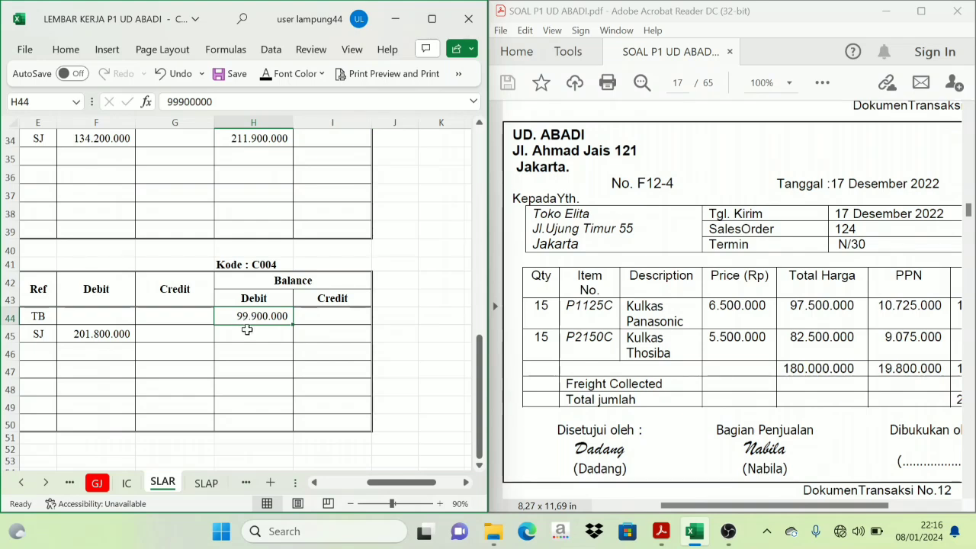
click(89, 336)
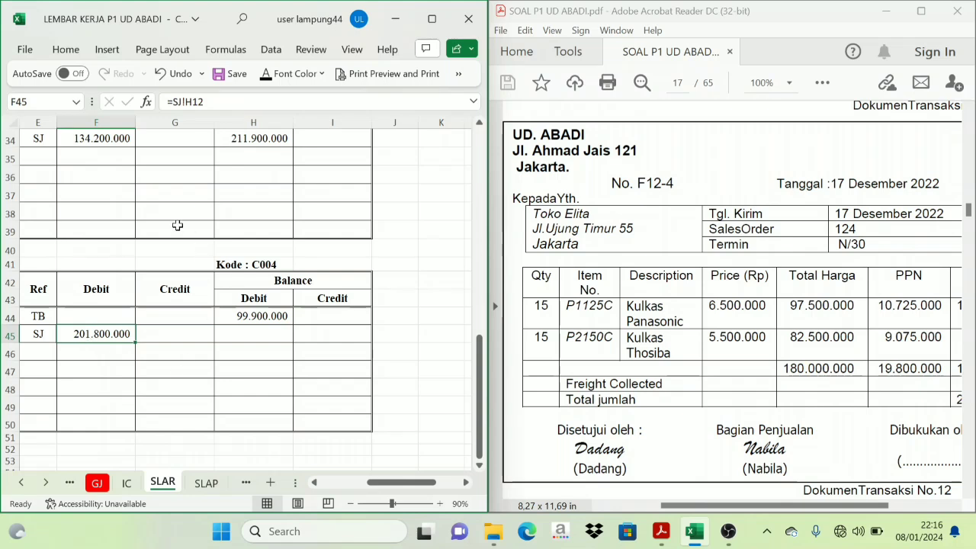
click(256, 304)
click(94, 331)
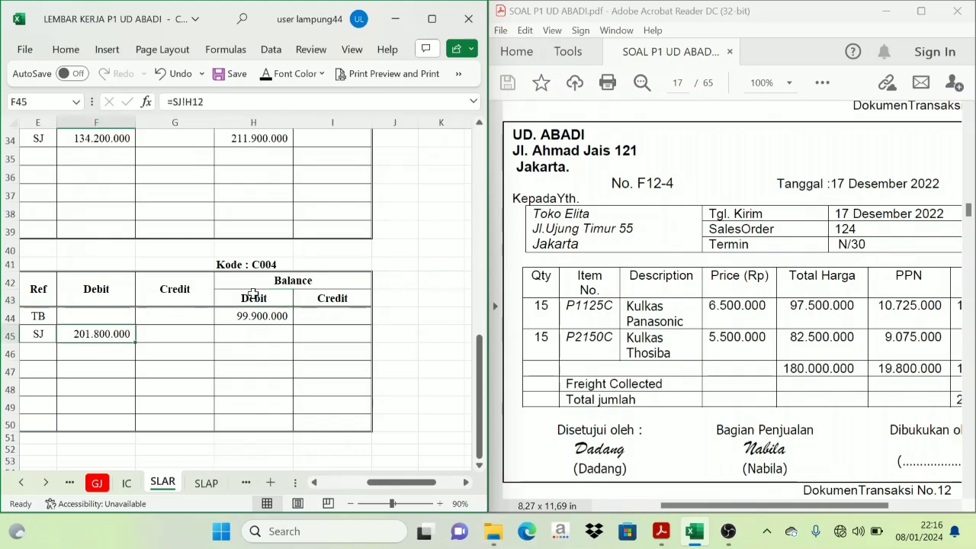
click(277, 344)
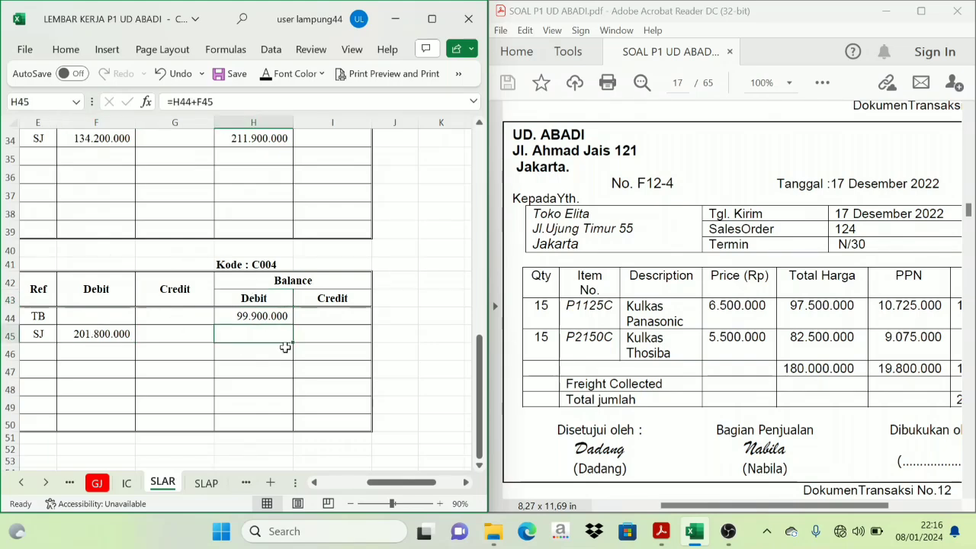
click(267, 82)
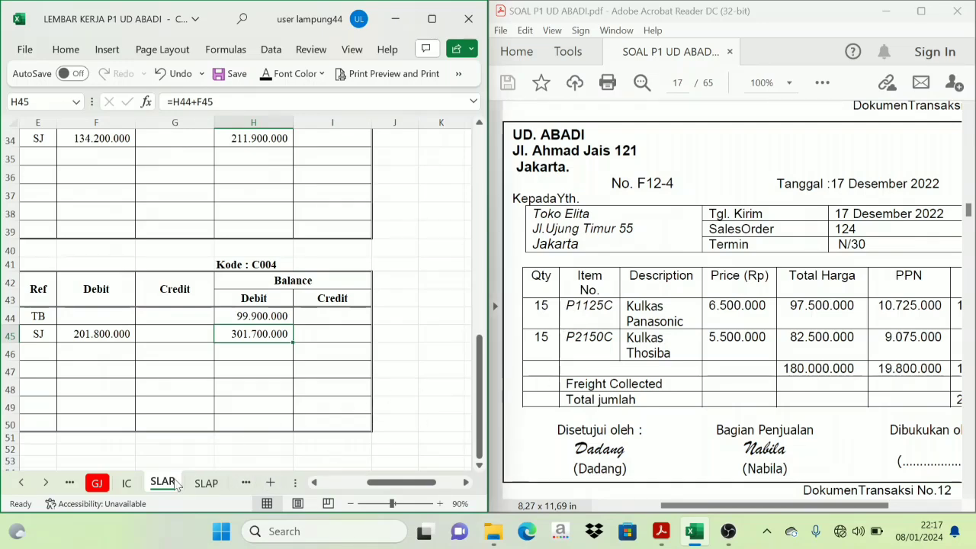
- Open the IC sheet at the Kulkas Panasonic card and apply the black font colour to C18:E18 to show 17, F12-4 and Toko Elita
click(127, 485)
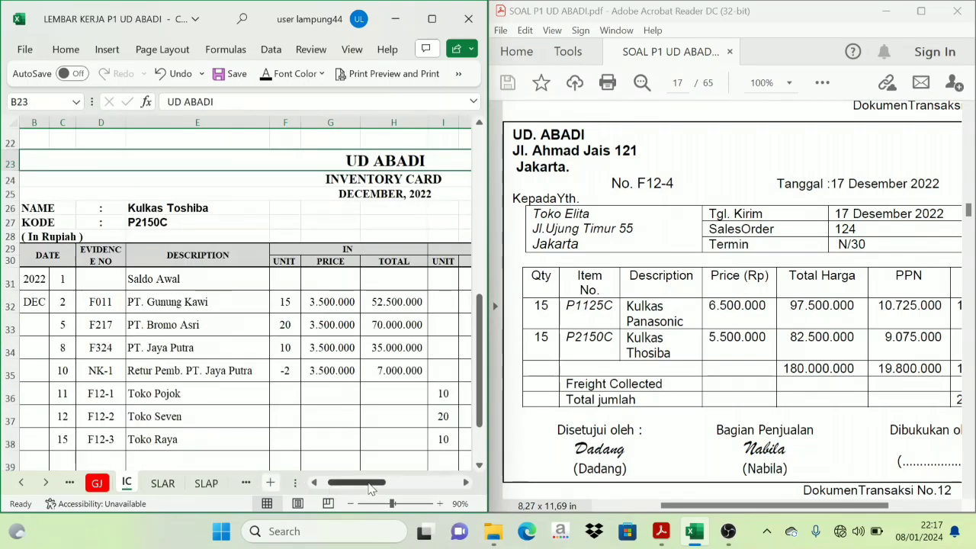
drag(371, 489, 363, 488)
scroll(297, 381, up, 7)
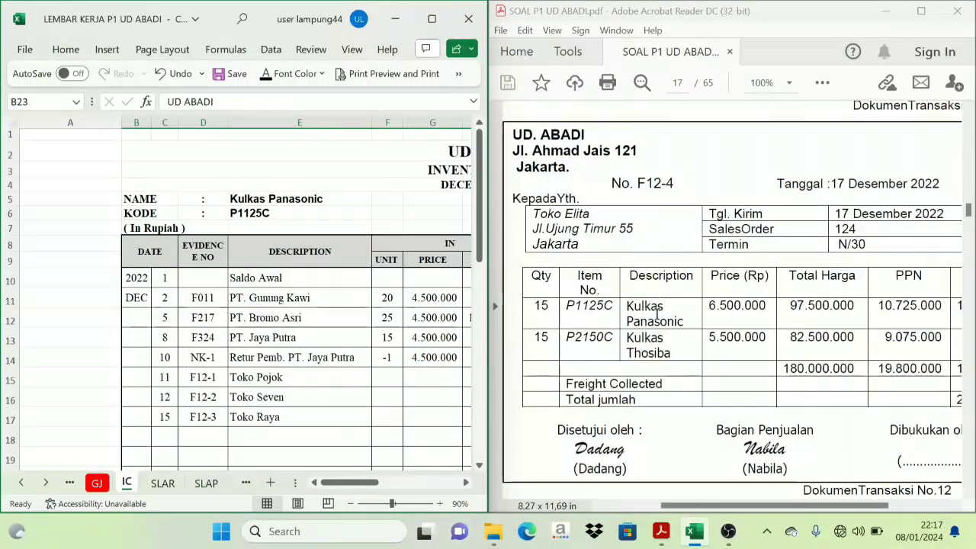
scroll(283, 305, down, 1)
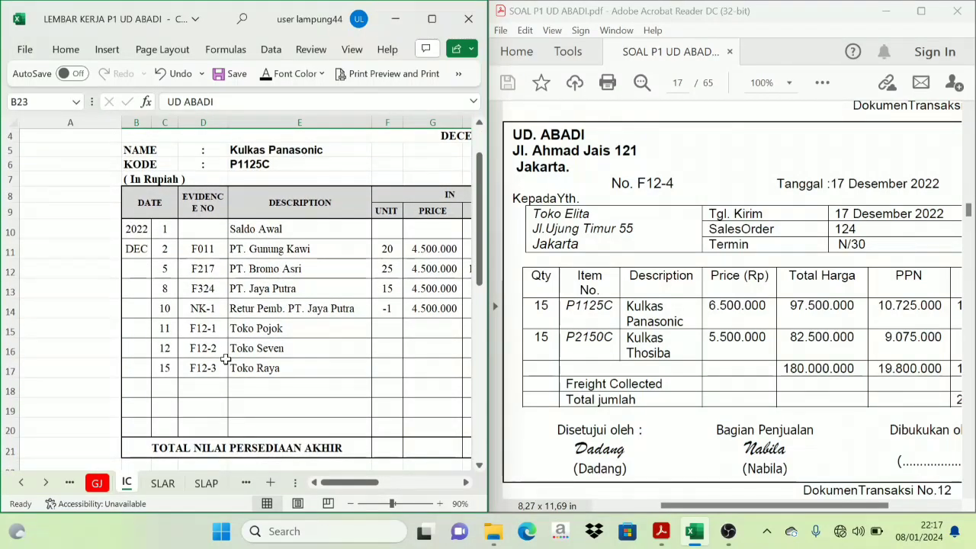
drag(170, 387, 261, 390)
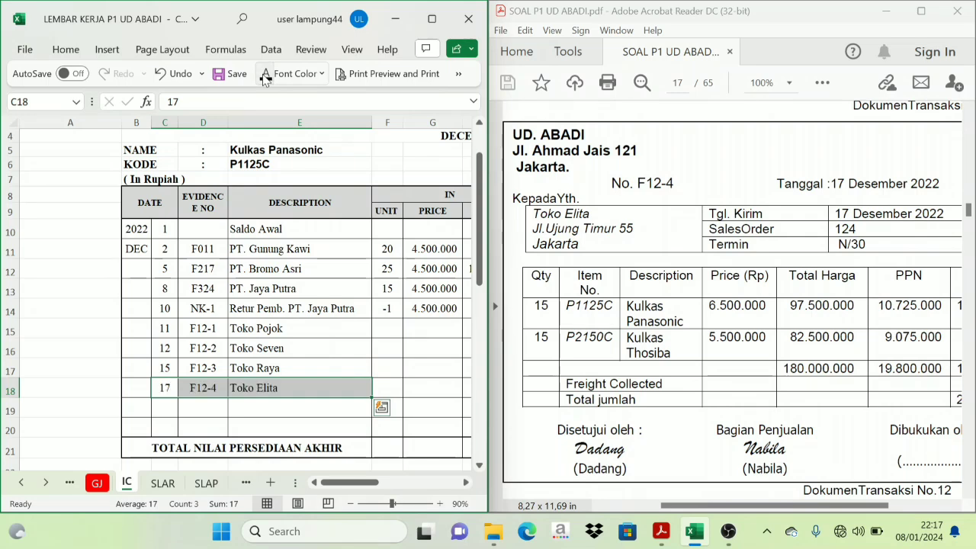
- Apply the black font colour to I18:K18 to show 15 units out at 4.500.000 and the total formula =I18*J18
drag(364, 484, 415, 488)
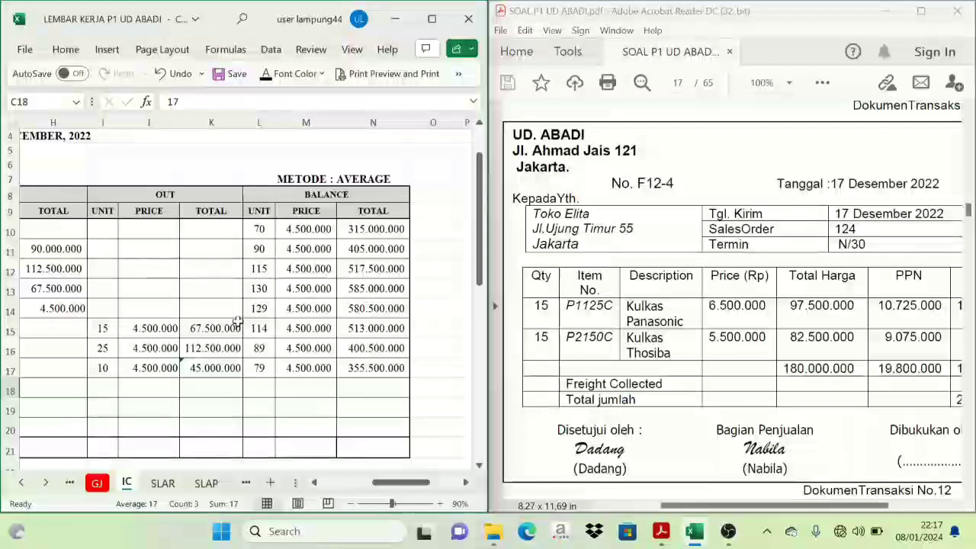
click(165, 195)
click(106, 392)
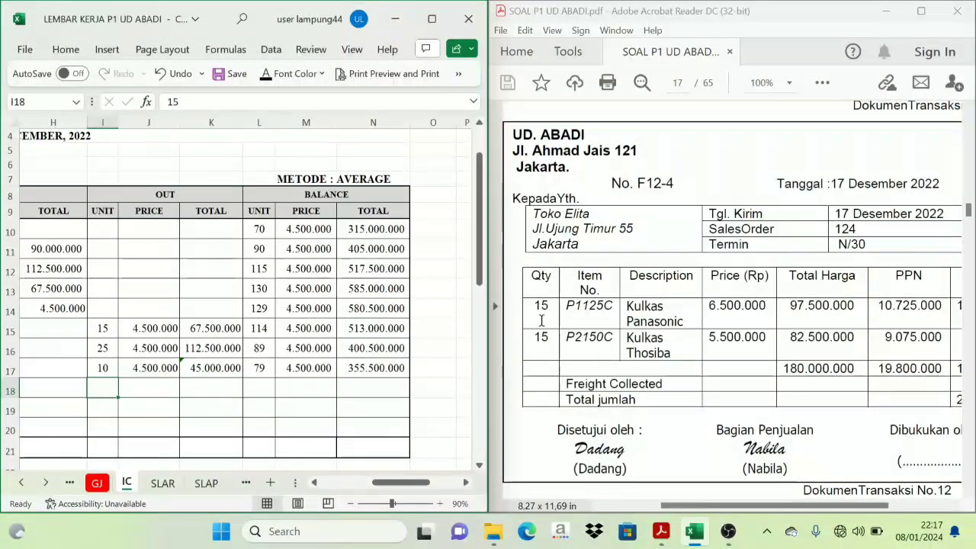
click(266, 77)
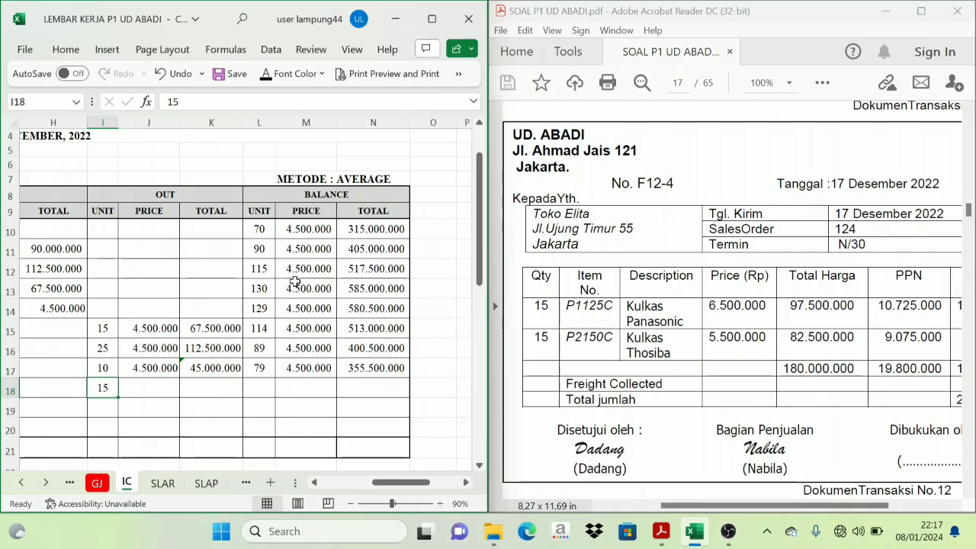
click(165, 382)
text(4.500.000)
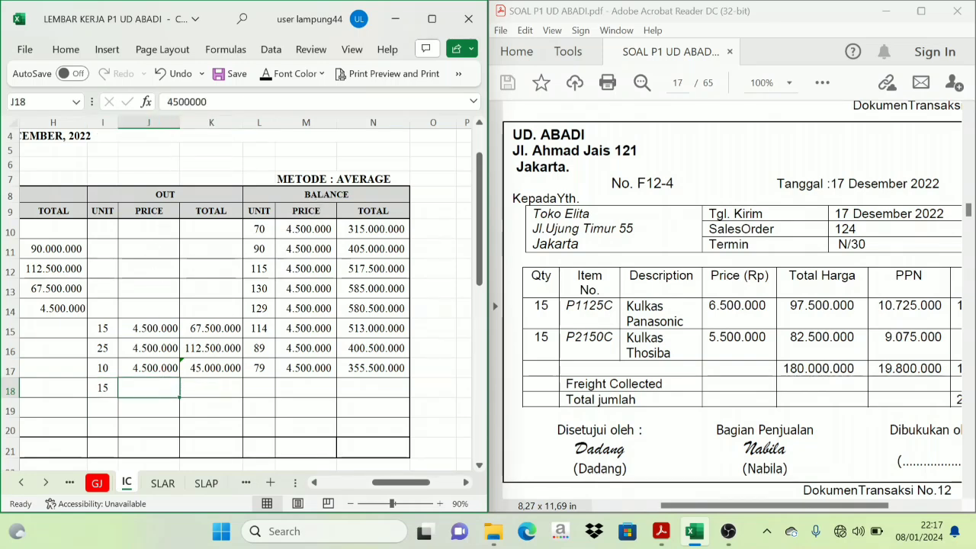
click(212, 389)
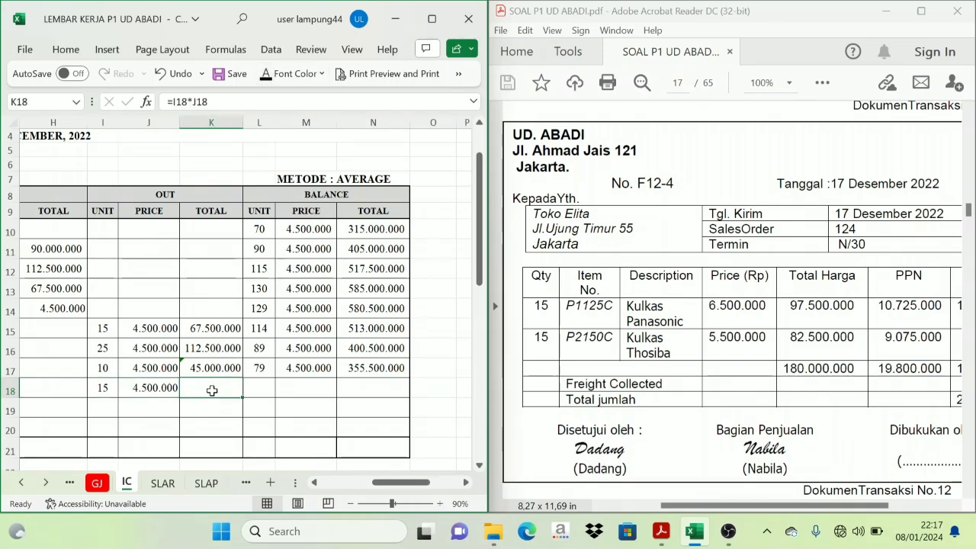
click(264, 80)
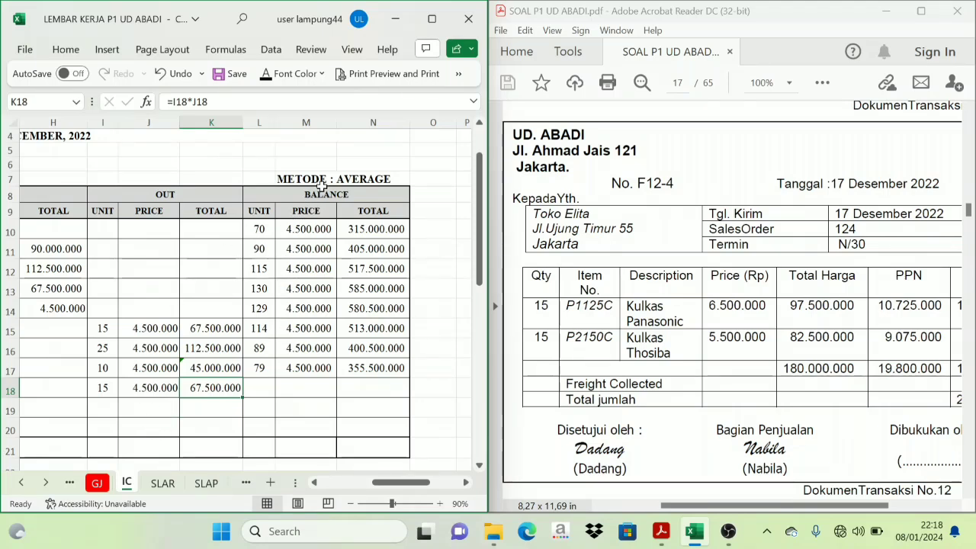
- Apply the black font colour to L18:N18 to show balance units =L17-I18, price 4.500.000 and total =L18*M18
click(261, 381)
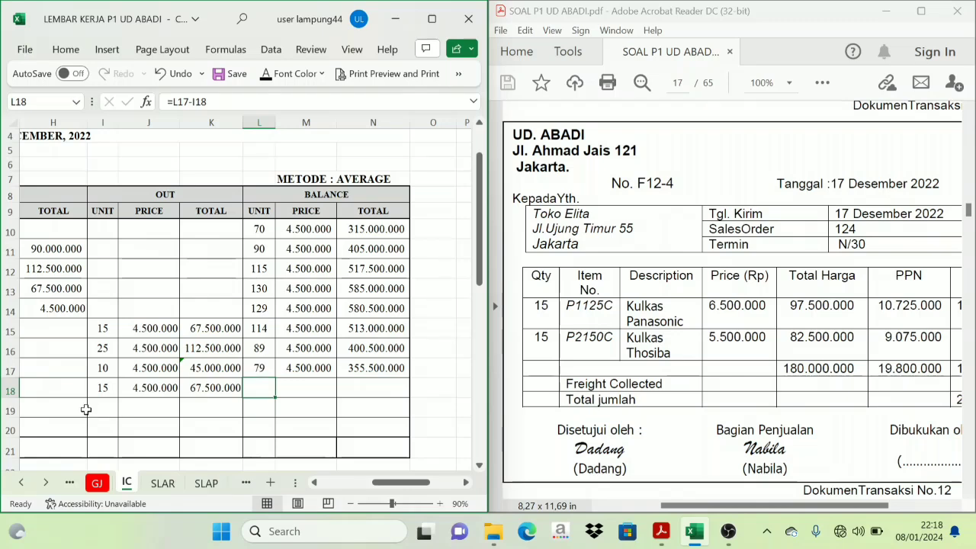
click(265, 74)
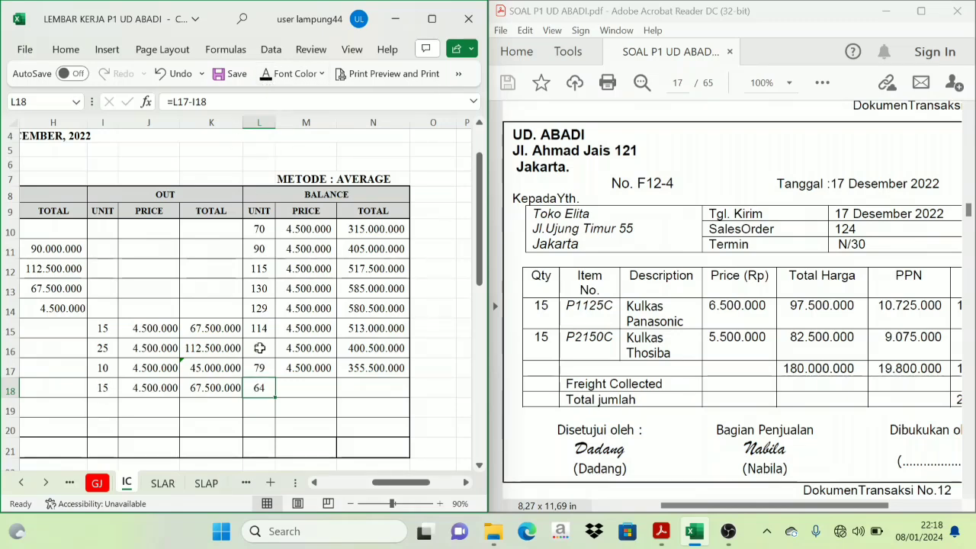
click(301, 387)
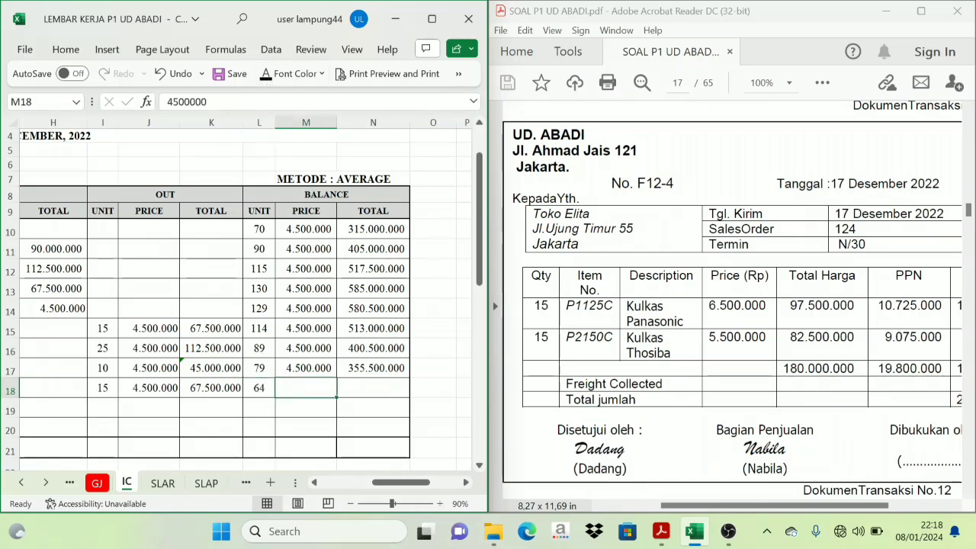
click(267, 74)
click(359, 392)
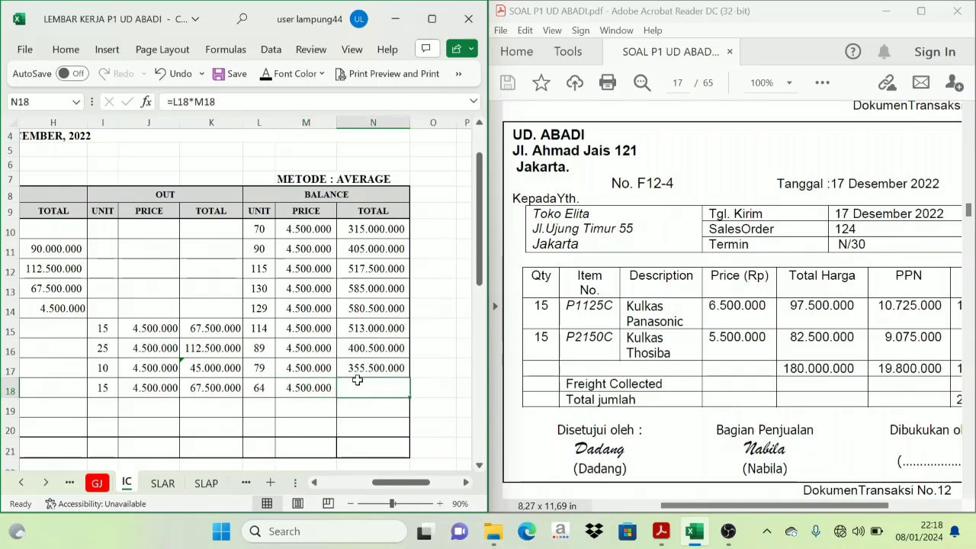
click(266, 76)
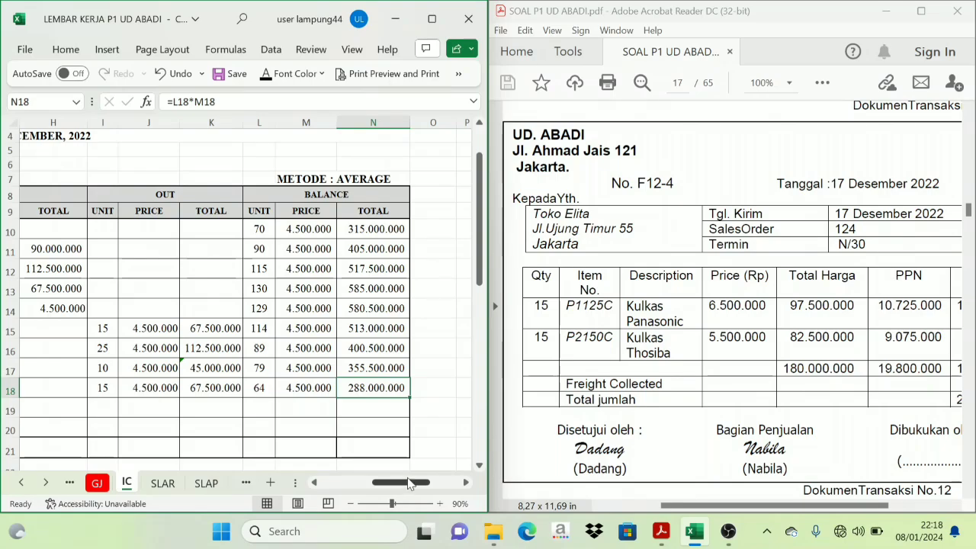
- Apply the black font colour to C39:E39 in the Kulkas Toshiba card to show 17, F12-4 and Toko Elita
drag(409, 485, 358, 489)
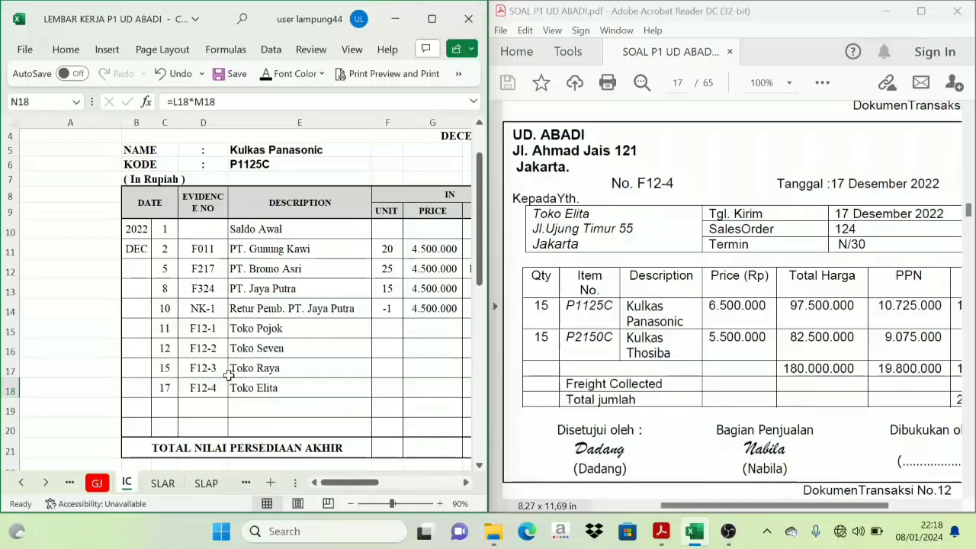
scroll(371, 341, down, 7)
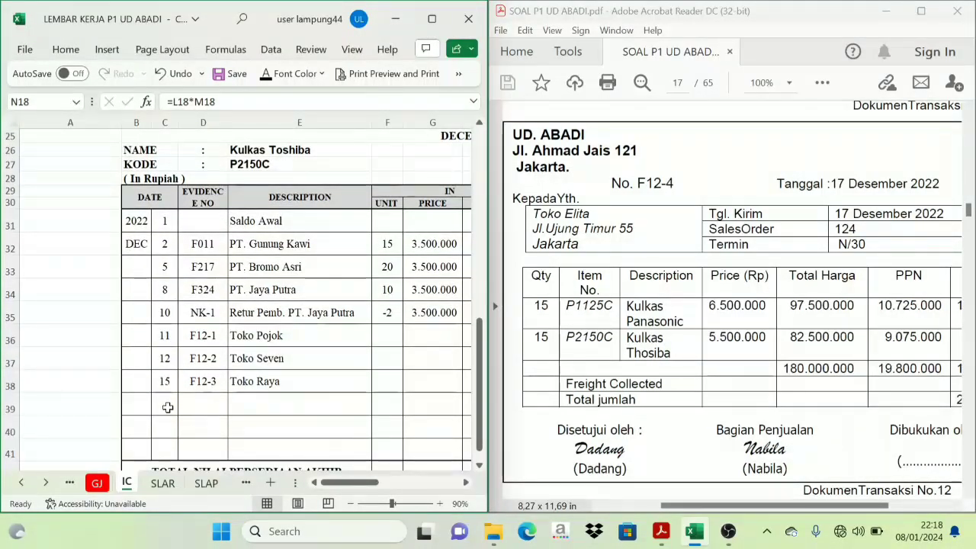
drag(166, 405, 268, 405)
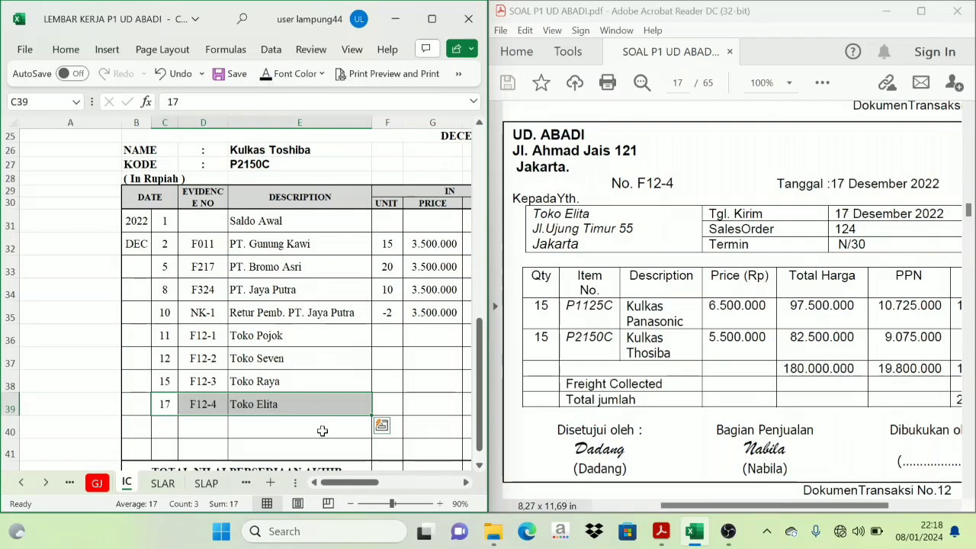
- Apply the black font colour to I39:K39 to show 15 units out at 3.500.000 and the total formula =I39*J39
drag(355, 483, 402, 497)
click(116, 410)
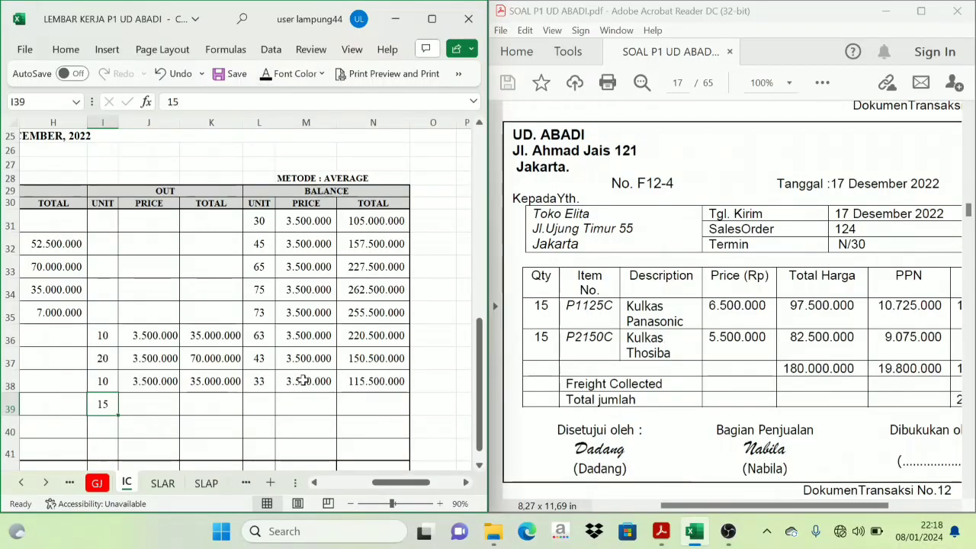
click(163, 404)
click(264, 77)
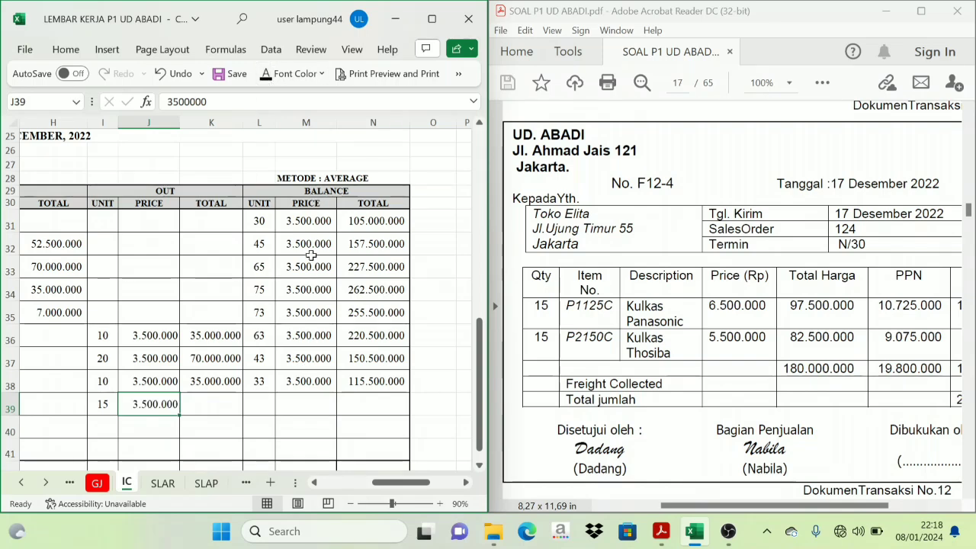
click(196, 408)
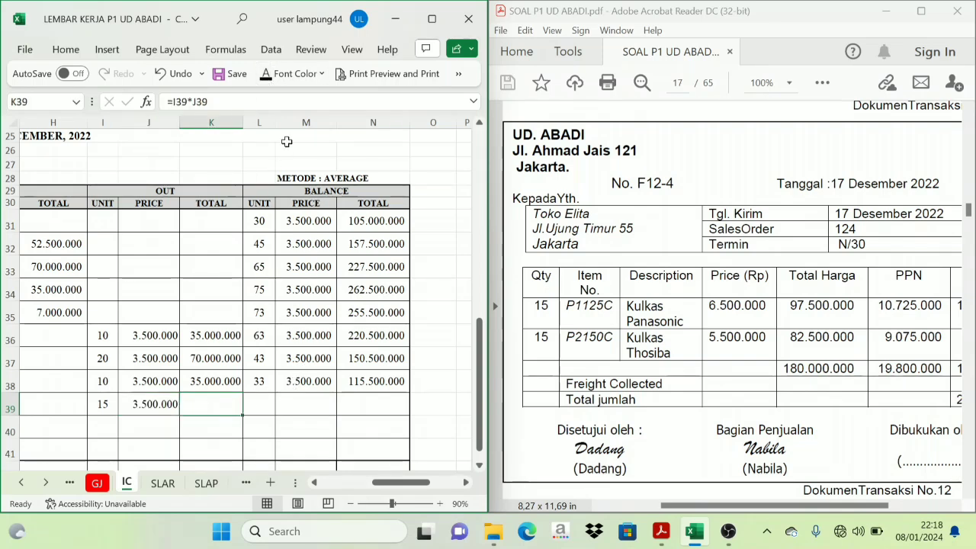
click(264, 76)
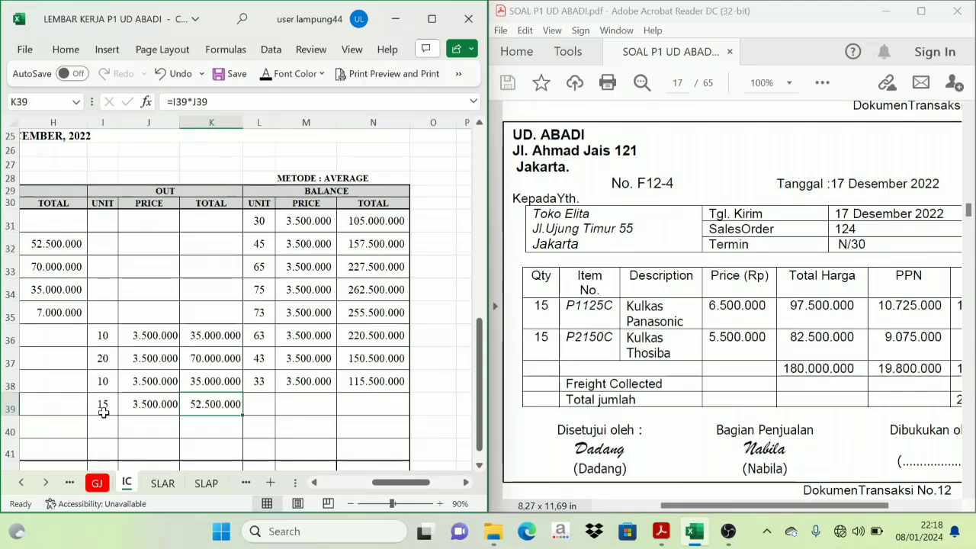
- Apply the black font colour to L39:N39 to show balance units =L38-I39, price 3.500.000 and total =L39*M39
click(250, 408)
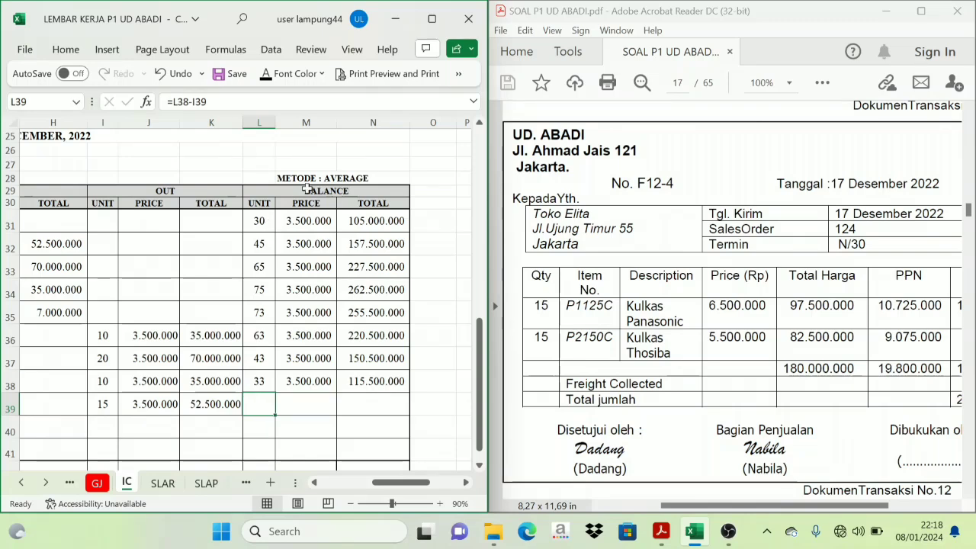
click(260, 383)
click(260, 410)
click(103, 405)
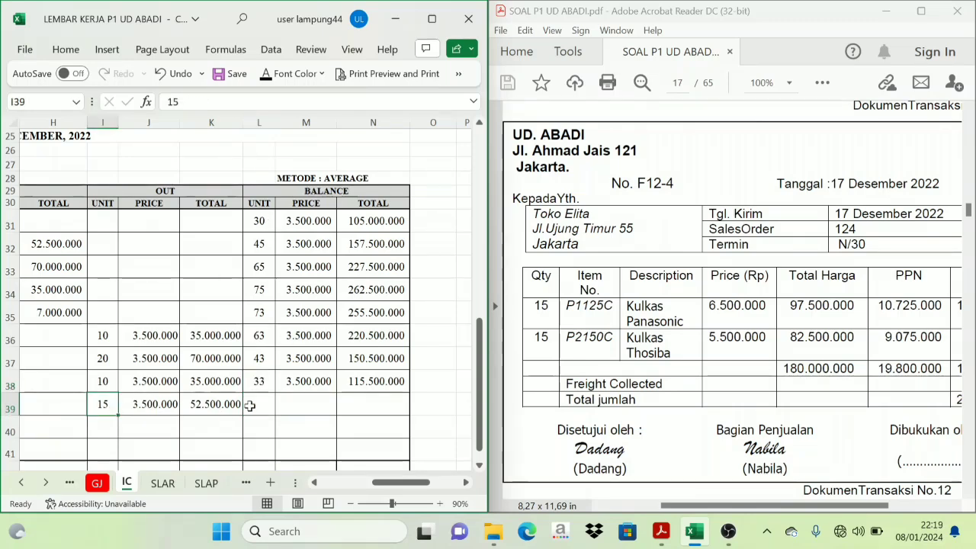
click(254, 404)
click(266, 74)
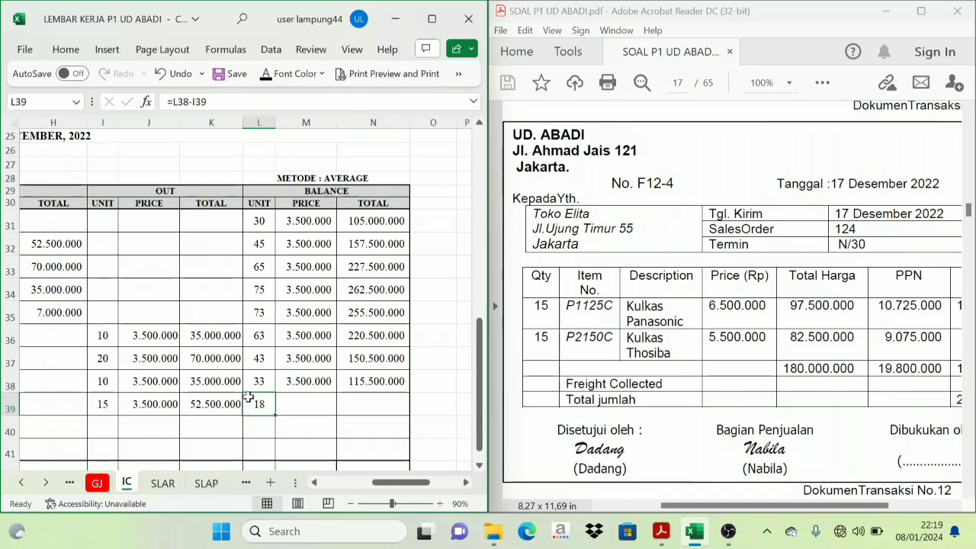
click(284, 408)
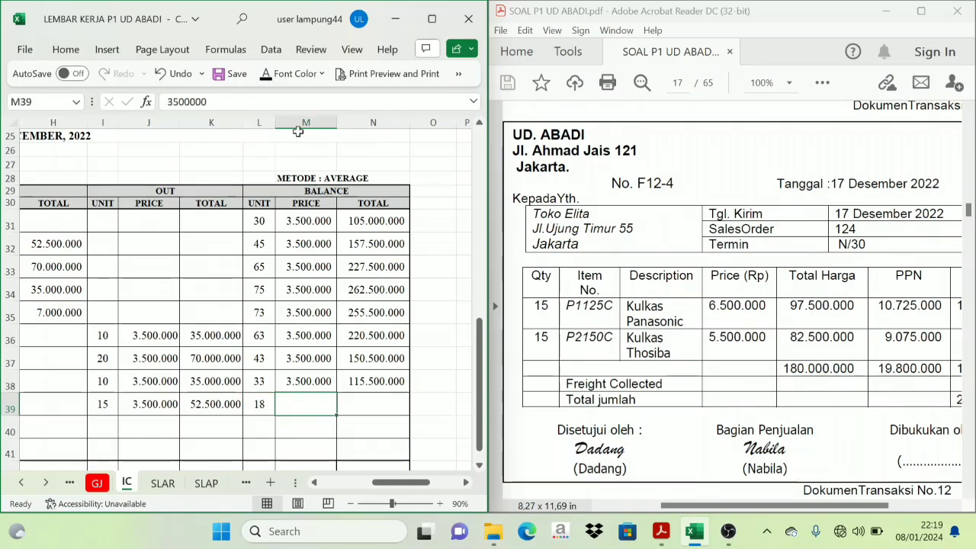
click(261, 76)
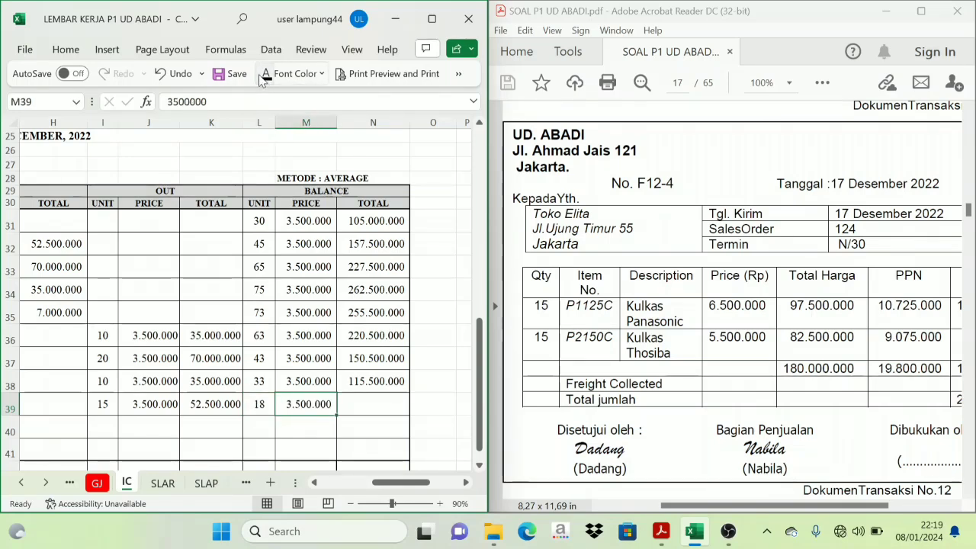
click(372, 412)
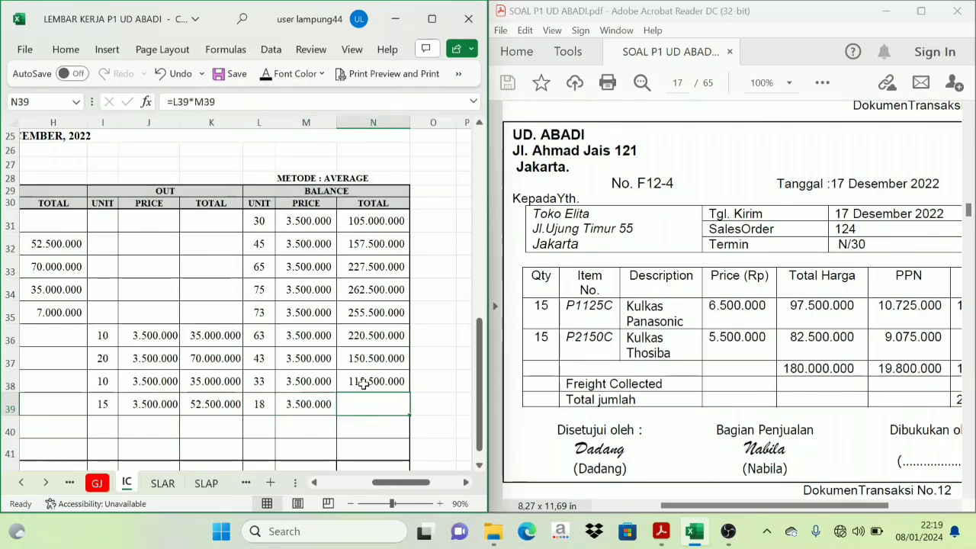
click(263, 74)
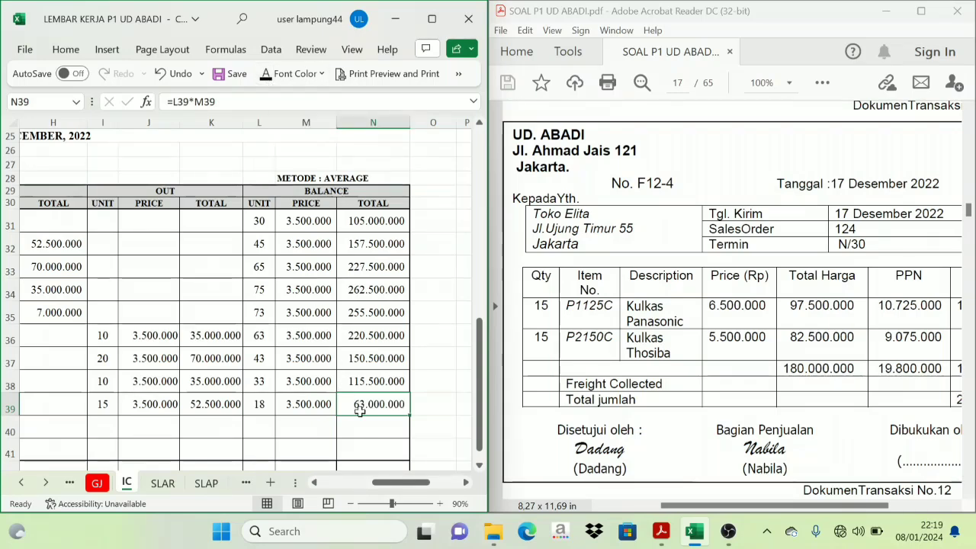
- Compare the units out and OUT totals of the F12-4 rows in the Kulkas Toshiba and Kulkas Panasonic cards
click(197, 407)
click(102, 409)
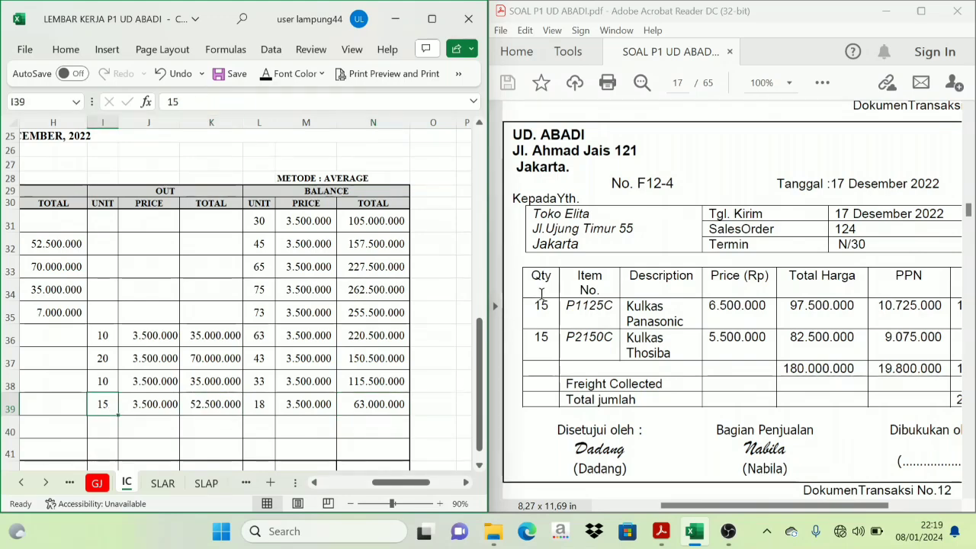
click(217, 411)
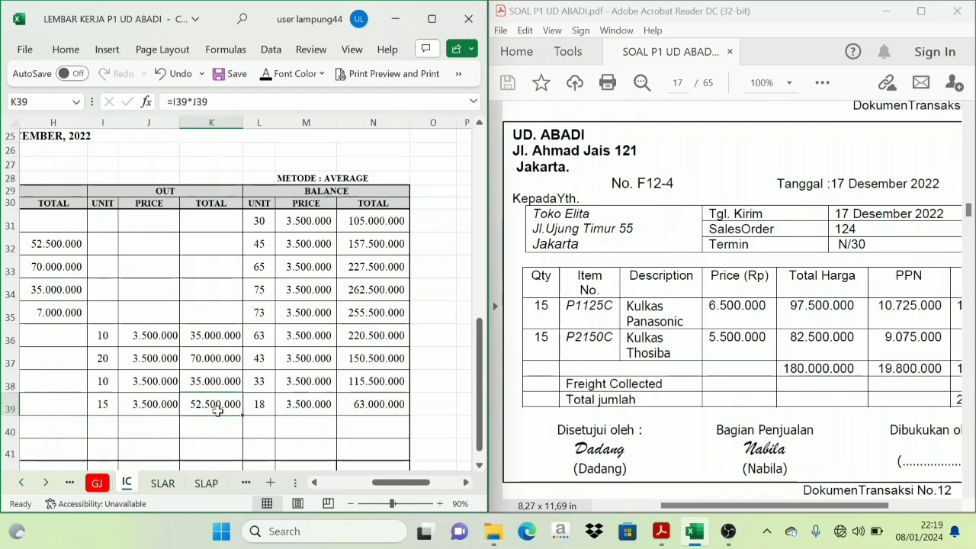
scroll(210, 439, up, 6)
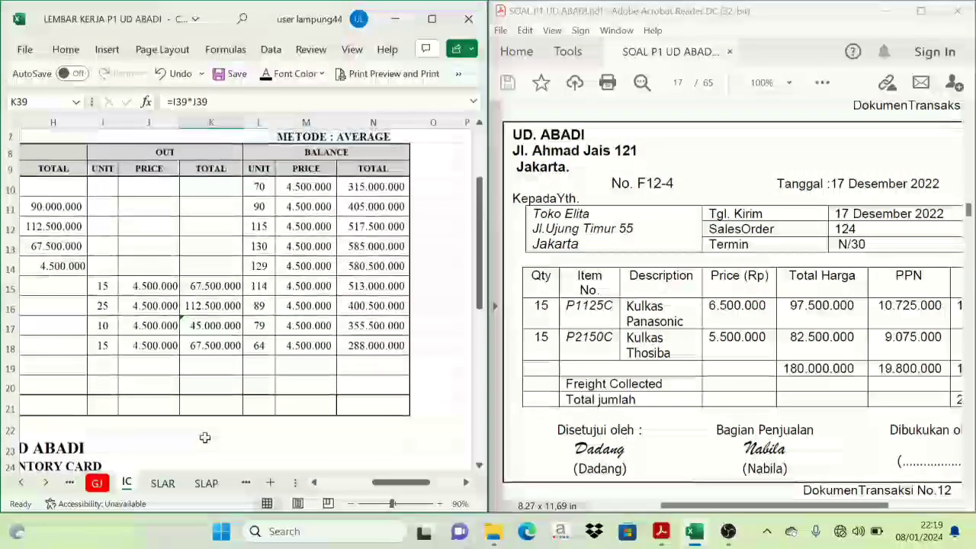
click(103, 345)
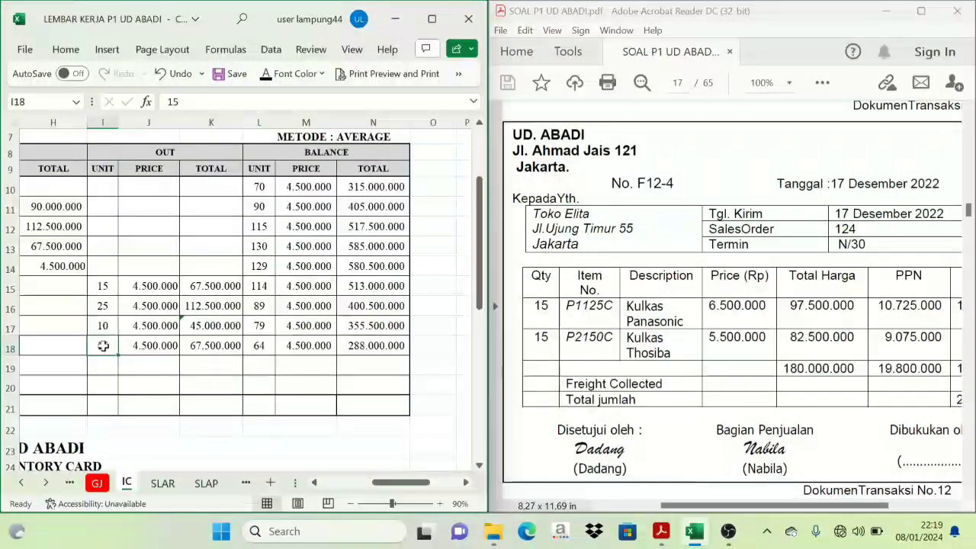
click(216, 350)
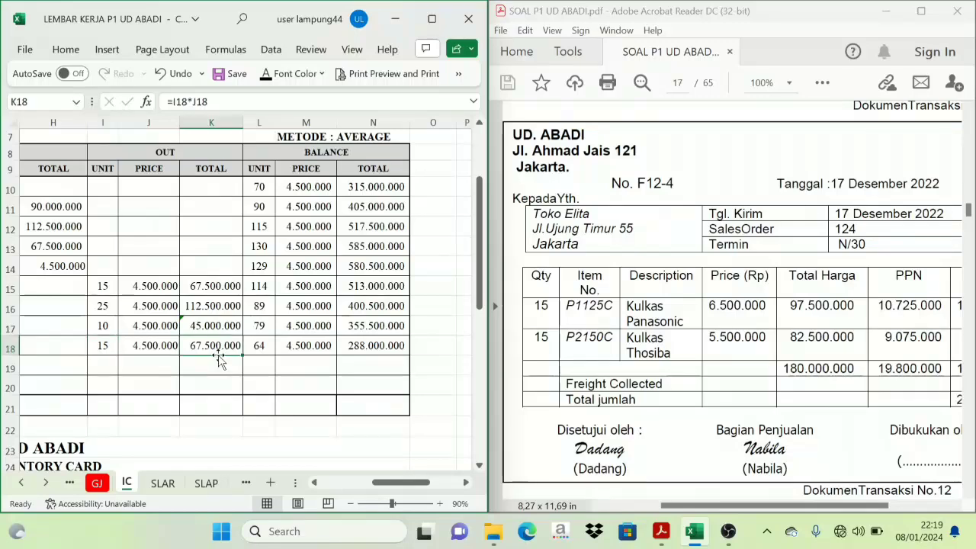
scroll(196, 389, down, 6)
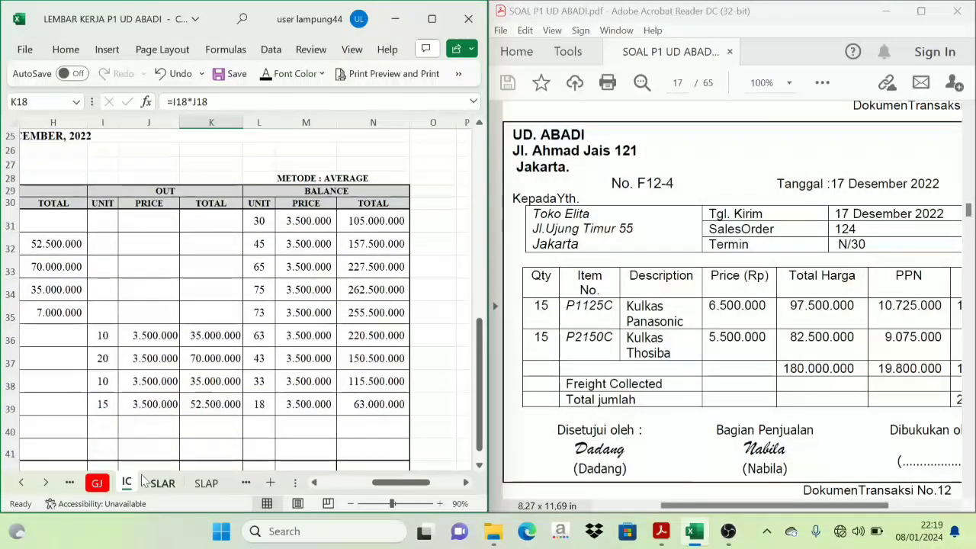
- Open the GJ sheet and apply the black font colour to C25:D25 to show 17 and F12-4
click(97, 483)
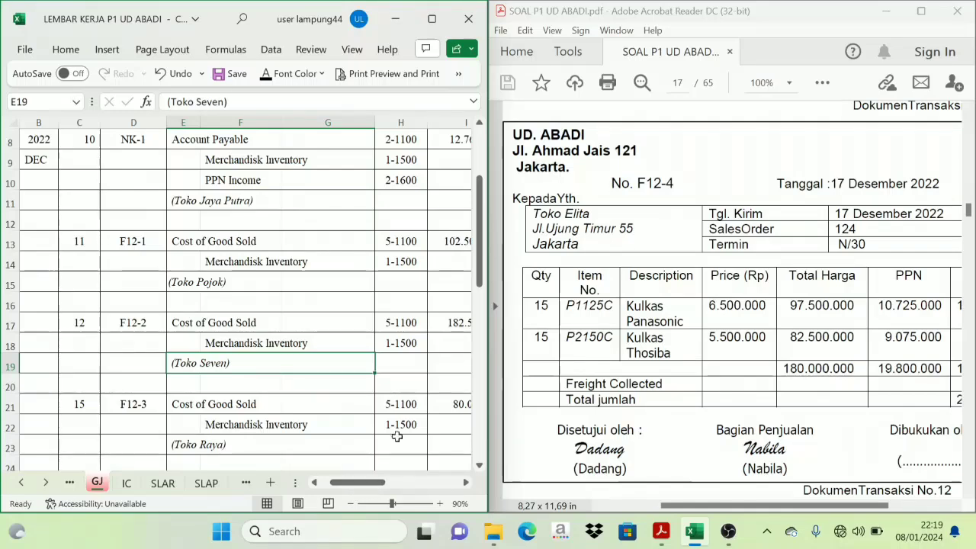
scroll(376, 422, down, 2)
scroll(374, 420, up, 5)
scroll(370, 415, down, 5)
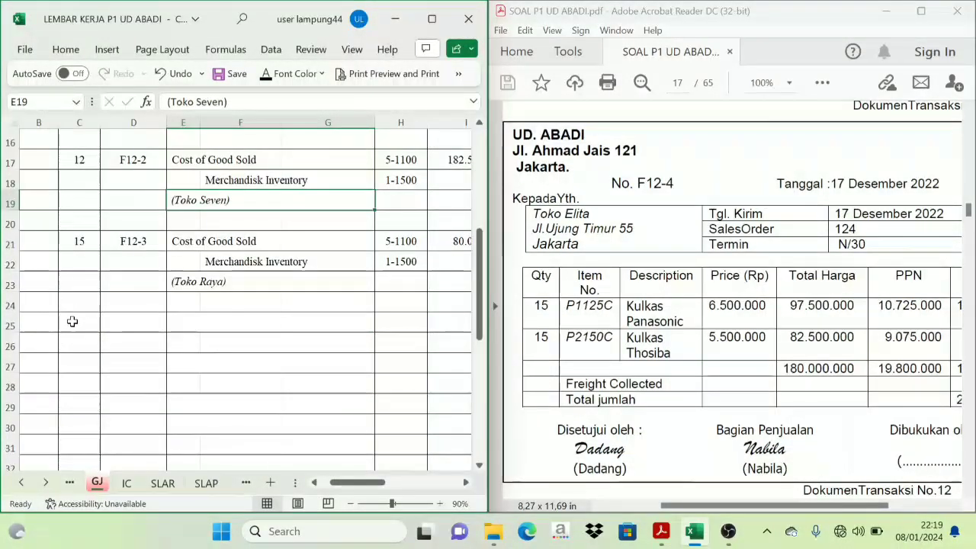
drag(72, 322, 135, 325)
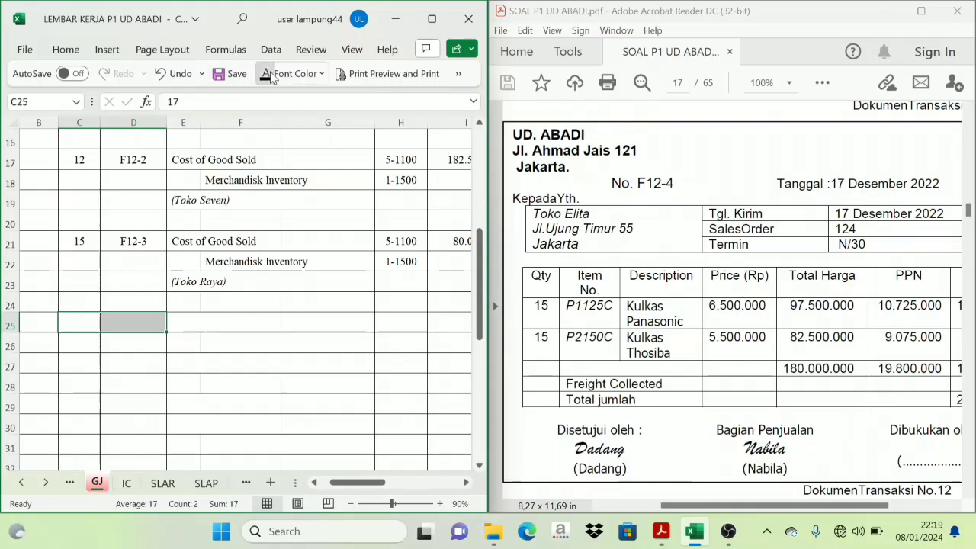
text(17	F12-4)
- Apply the black font colour to E25:H27 to show Cost of Good Sold, Merchandisk Inventory, (Toko Elita) and account codes 5-1100 and 1-1500
click(185, 328)
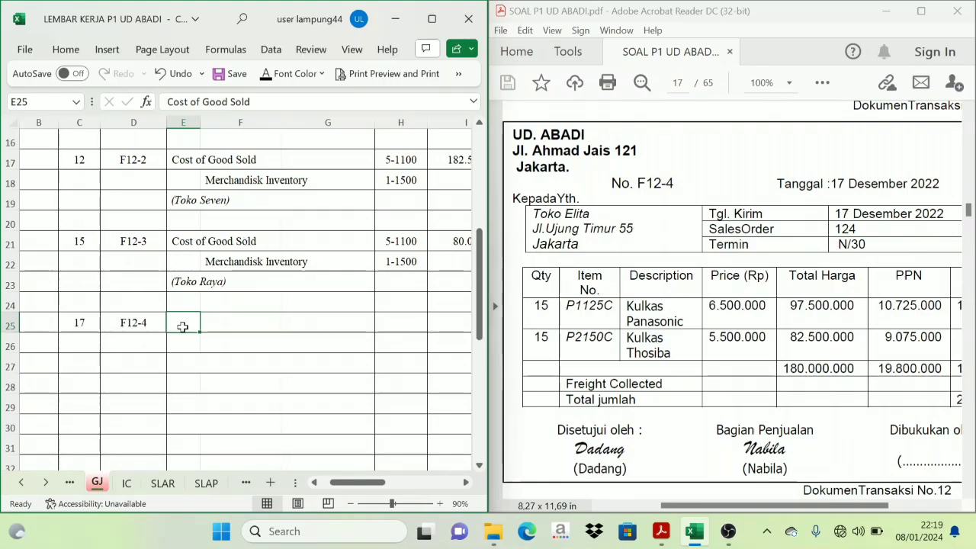
drag(180, 326, 258, 356)
text(Cost of Good Sold Merchandisk Inventory (Toko Elita))
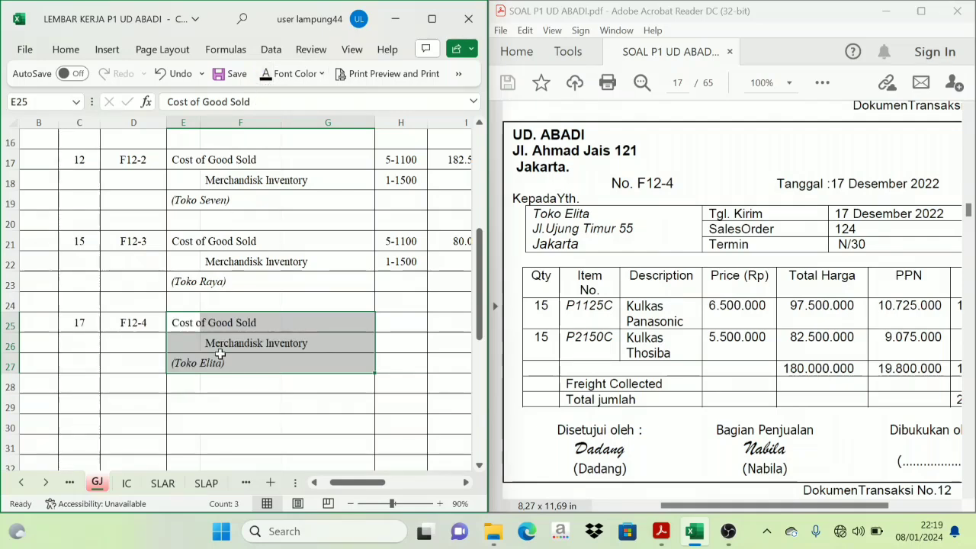
click(191, 324)
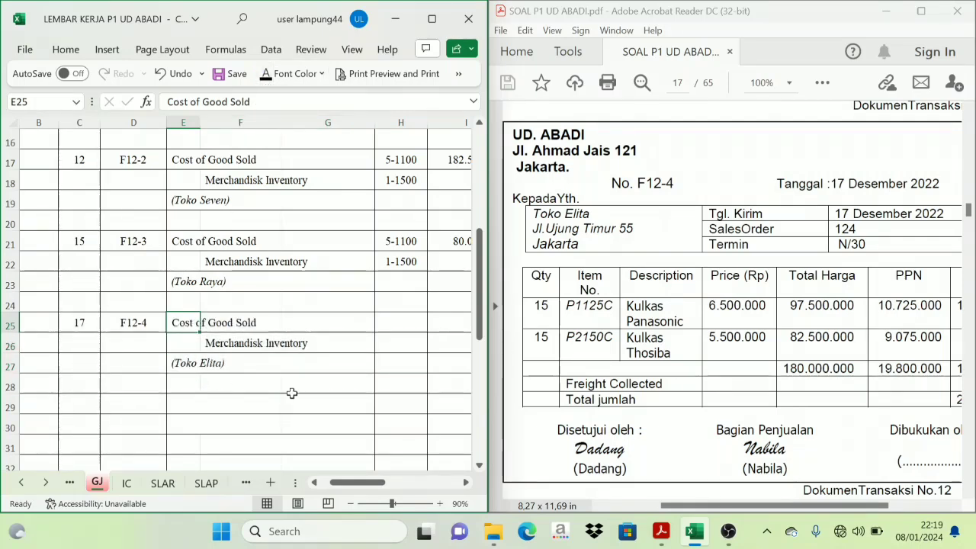
drag(399, 322, 399, 343)
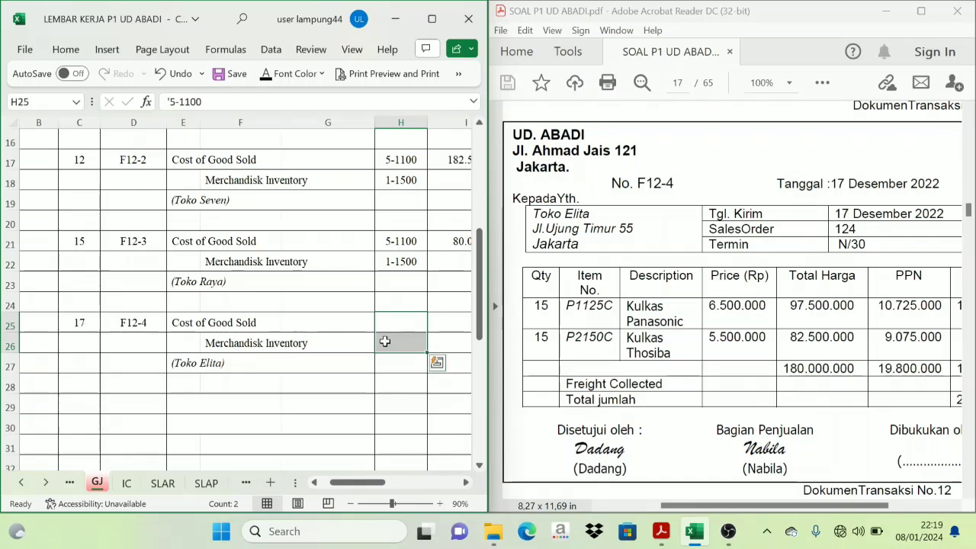
key(ctrl+v)
- Inspect the hidden debit formula in I25 and the credit cell J26 of the F12-4 journal entry
drag(367, 483, 401, 486)
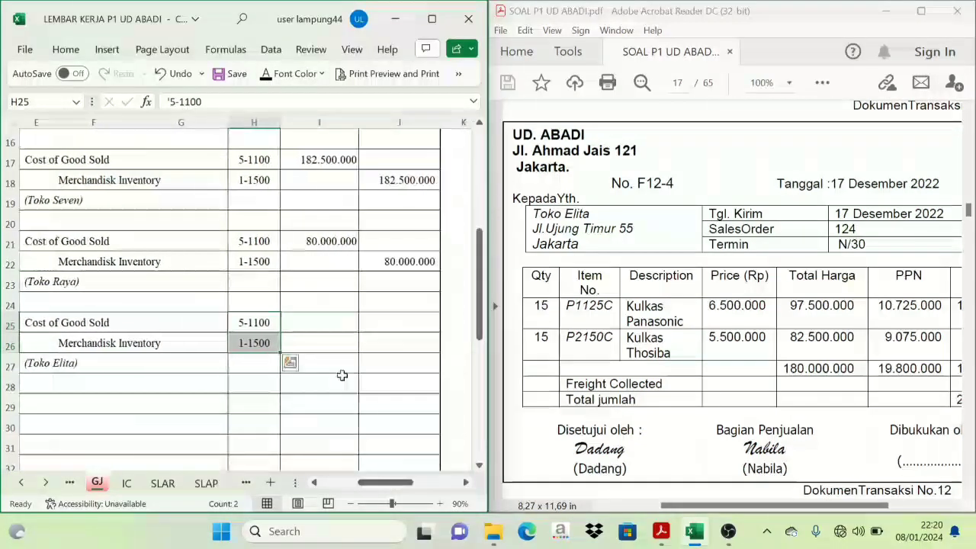
click(320, 325)
click(392, 348)
click(322, 325)
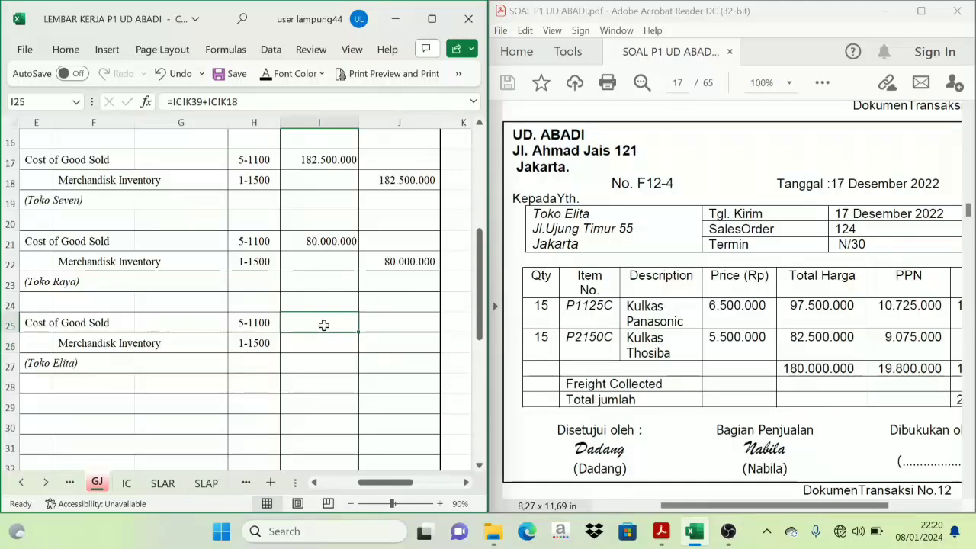
click(383, 348)
- Examine the source units and OUT totals in I18, K18, I39 and K39 on the IC sheet, and return to the GJ sheet
click(128, 485)
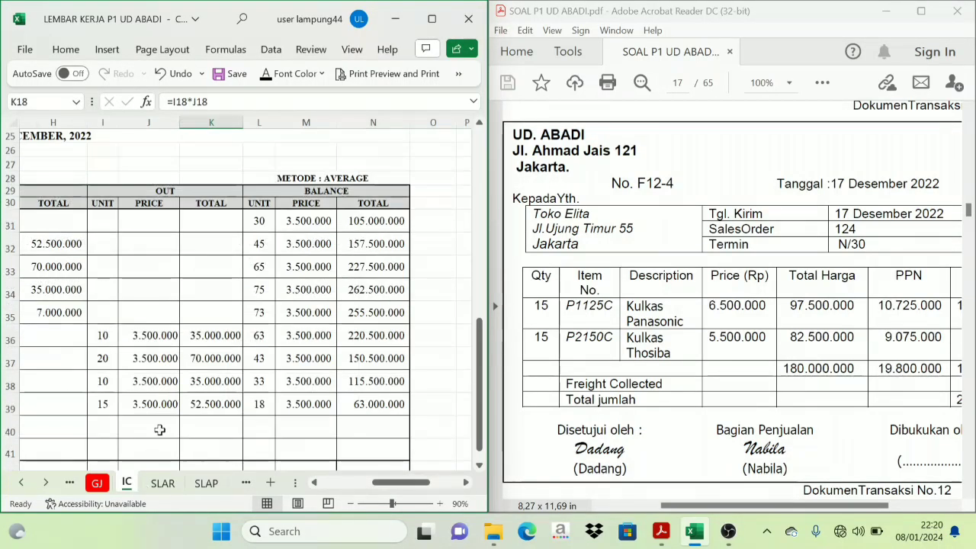
scroll(103, 405, up, 8)
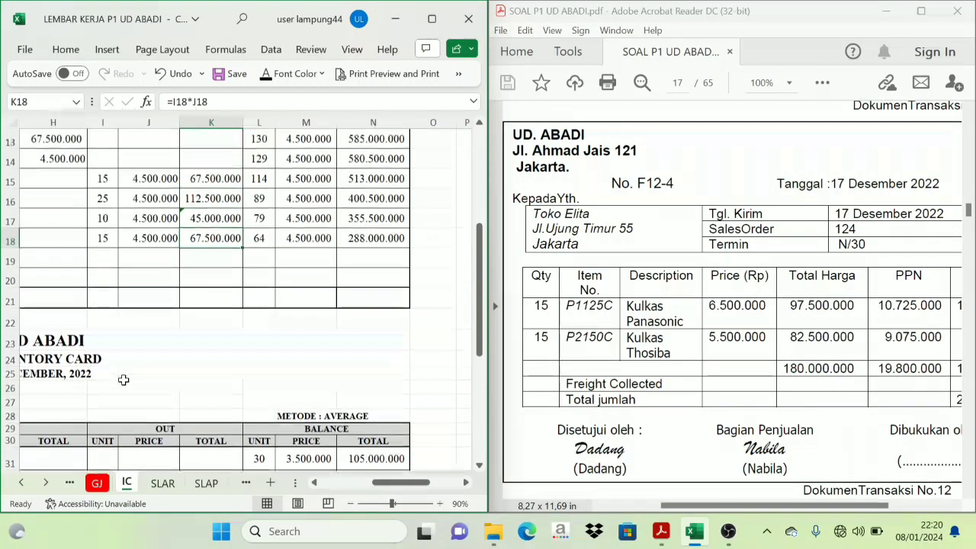
click(102, 434)
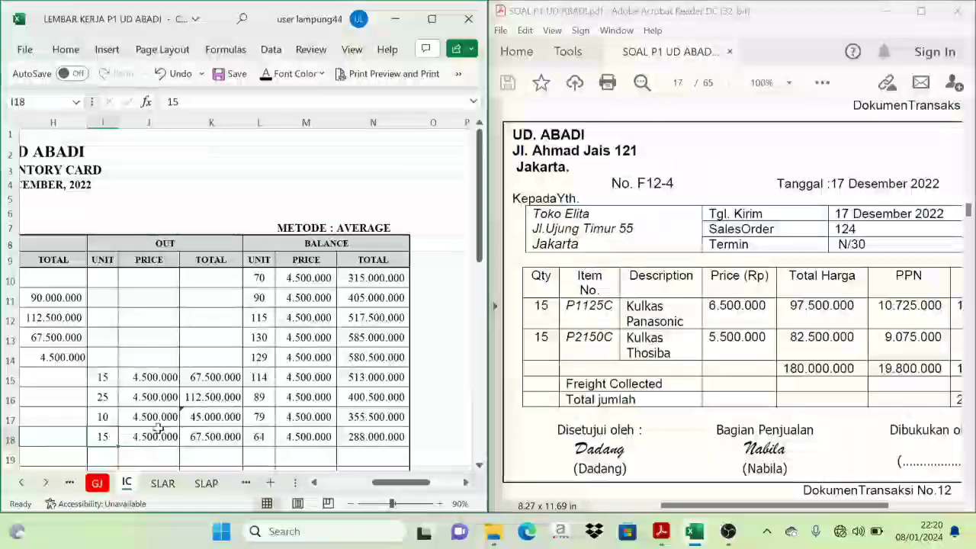
scroll(137, 431, down, 2)
click(207, 346)
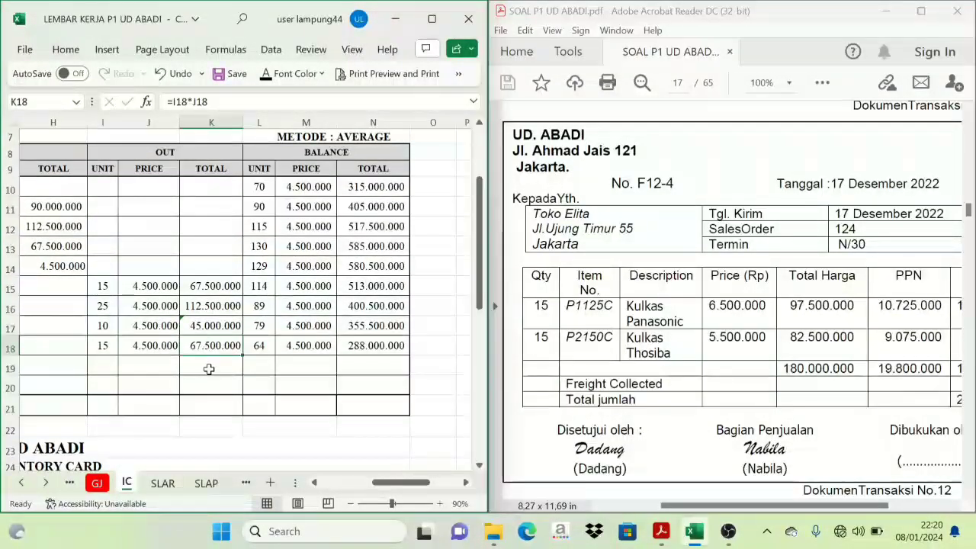
scroll(202, 374, down, 5)
scroll(199, 390, down, 1)
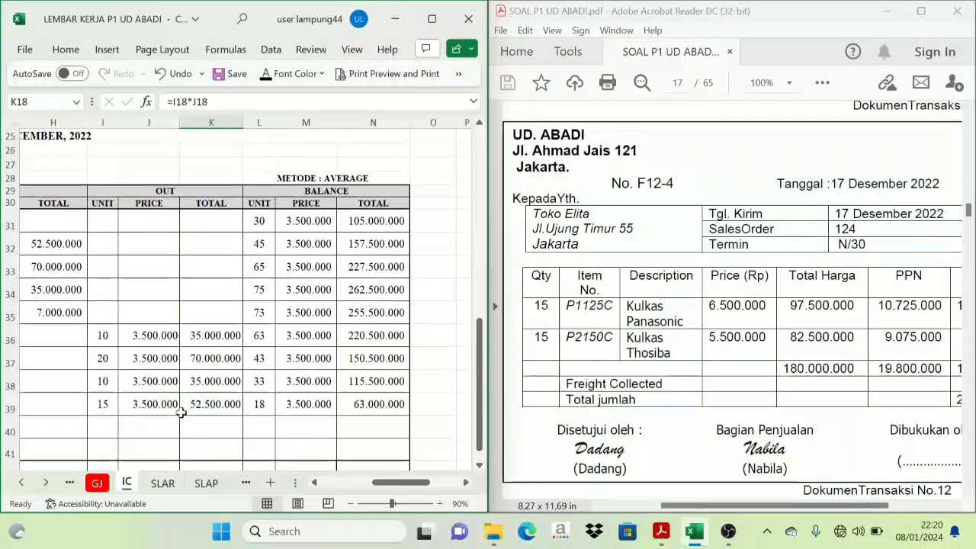
click(100, 404)
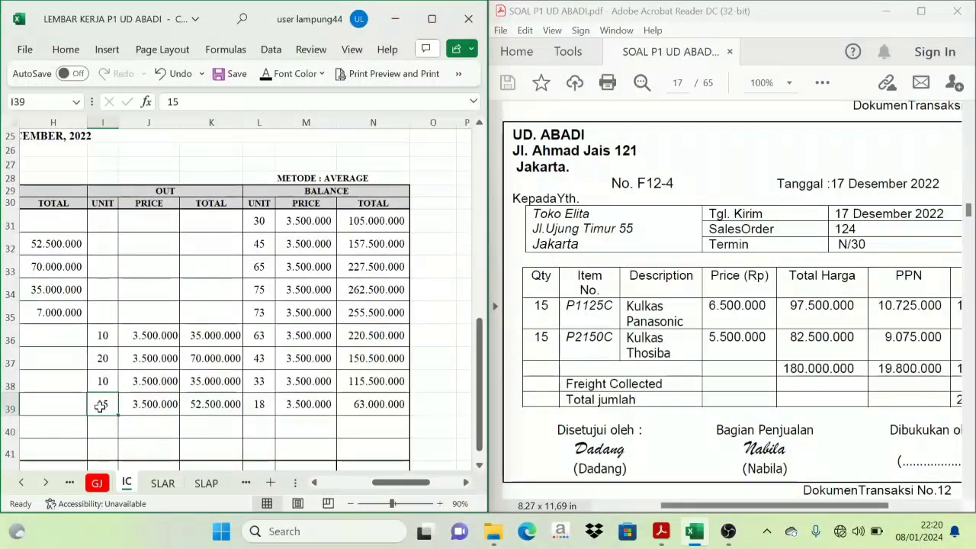
click(219, 406)
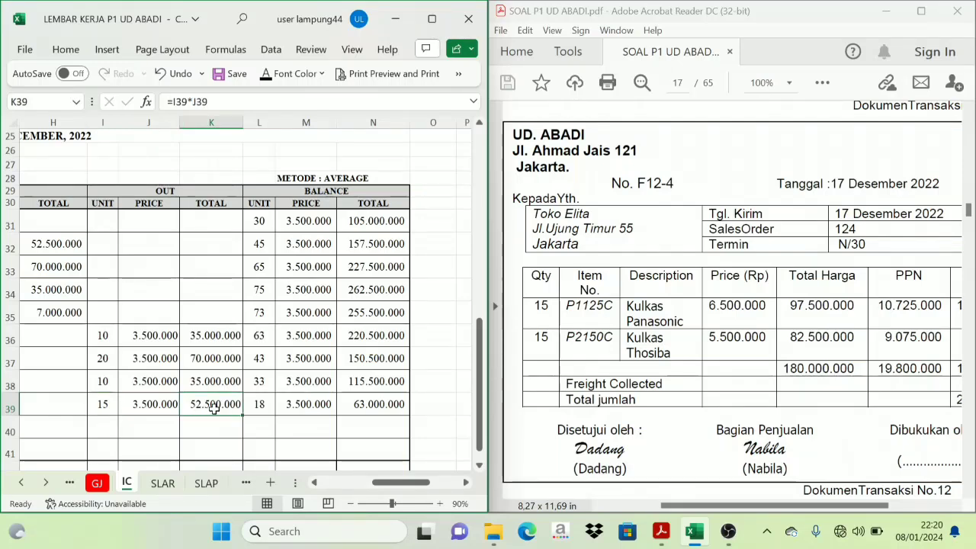
scroll(214, 408, up, 7)
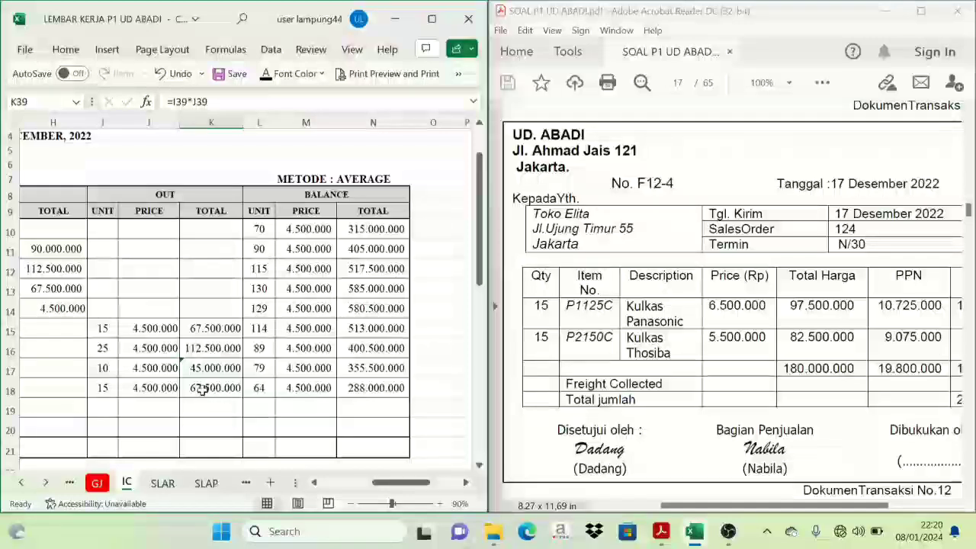
click(97, 482)
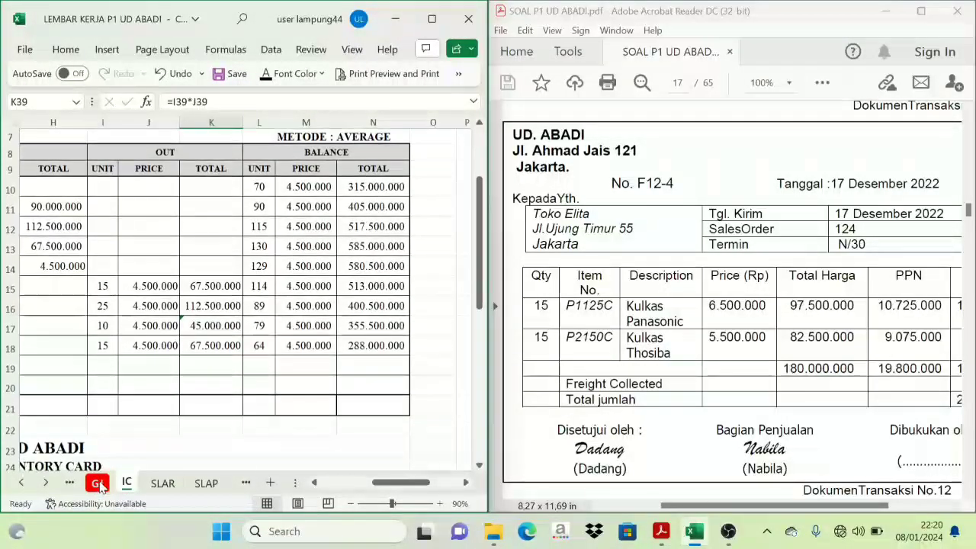
- Apply the black font colour to I25:J26 to show the F12-4 debit and credit amounts, and check both cells' formulas
drag(335, 324, 400, 344)
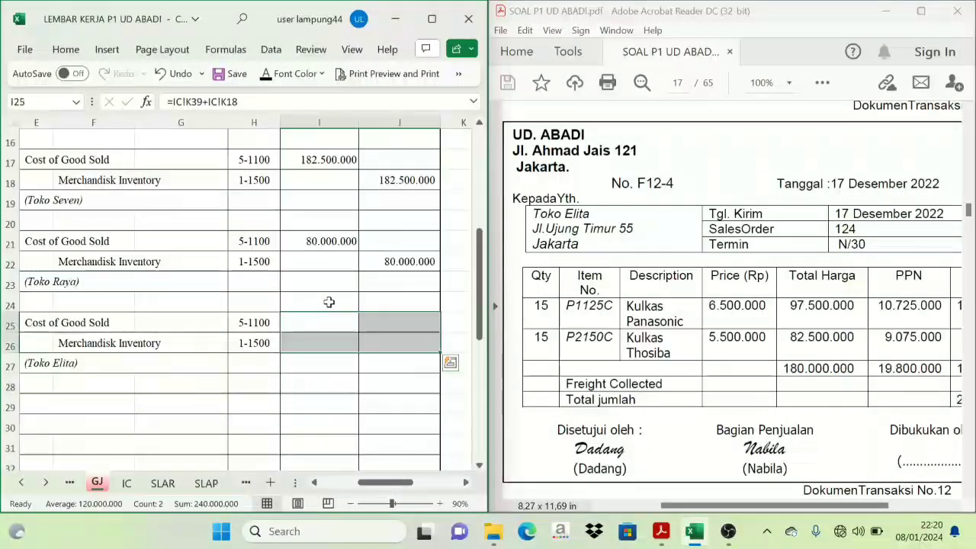
click(267, 73)
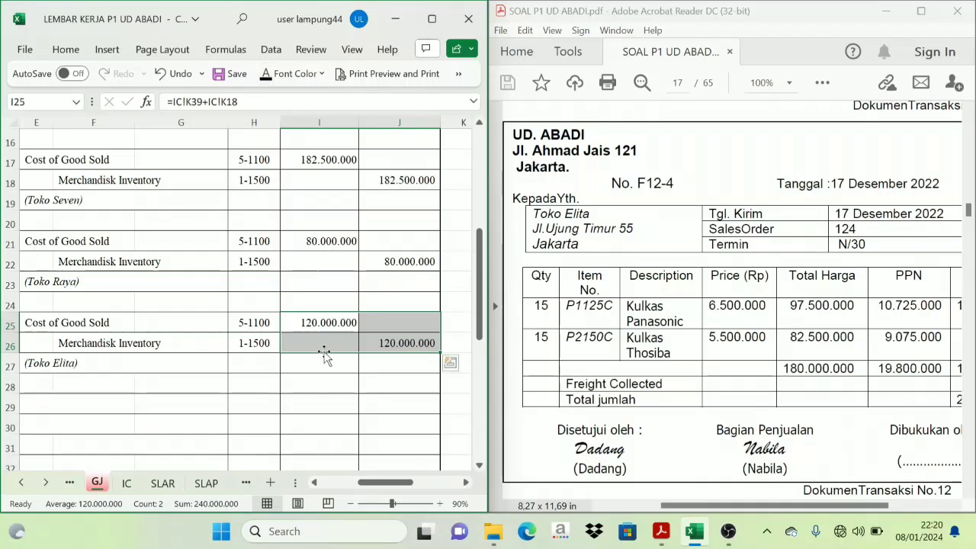
click(324, 319)
click(373, 341)
click(328, 321)
click(373, 340)
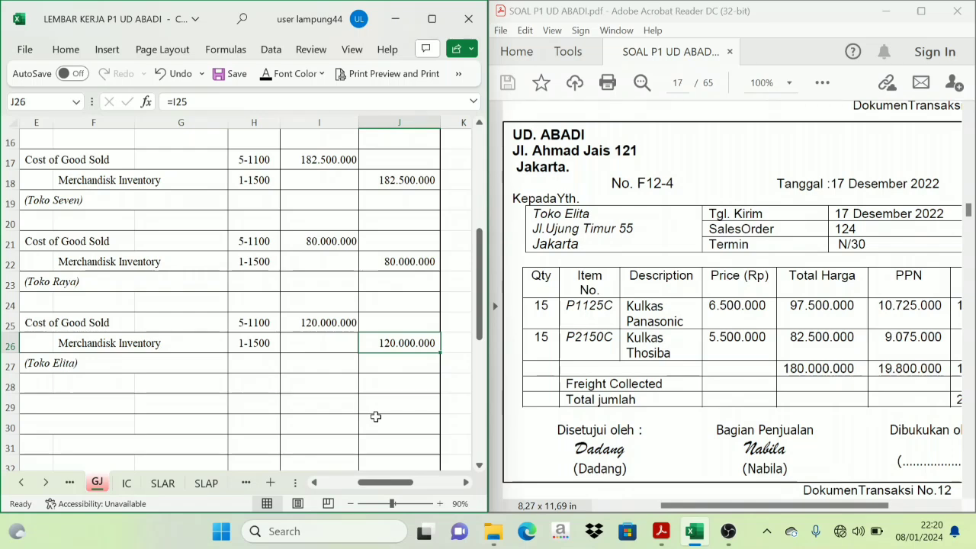
- Open the SJ sheet and review the F12-4 row of the sales journal
click(24, 484)
click(25, 484)
click(25, 483)
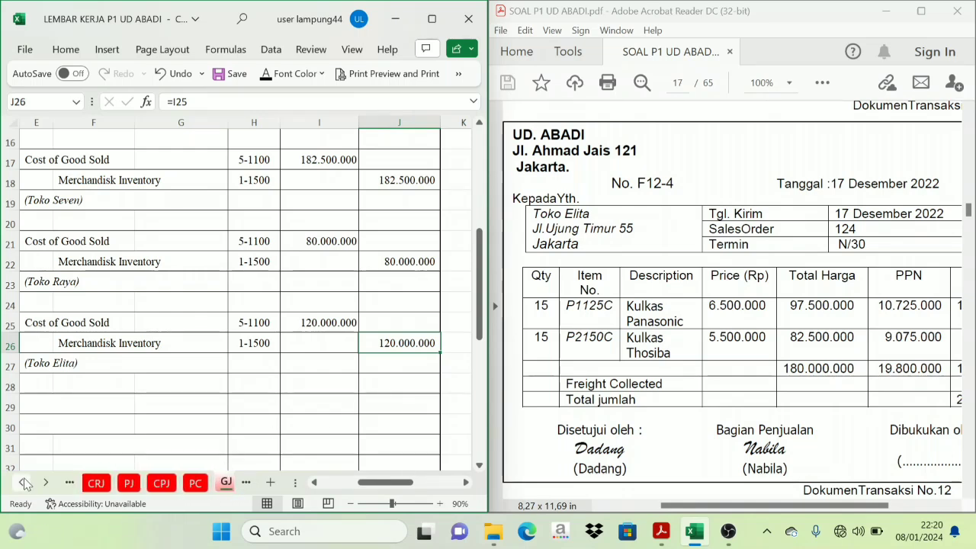
click(25, 484)
click(97, 484)
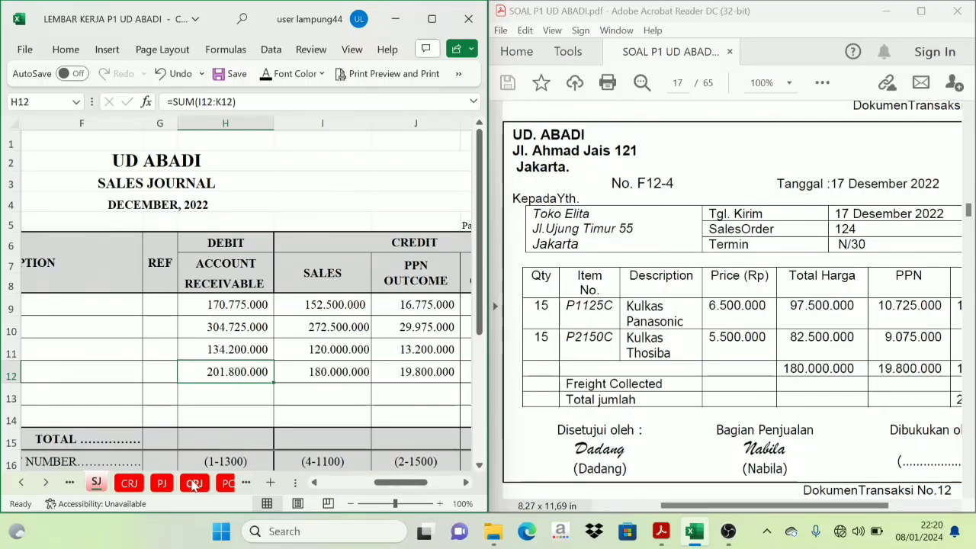
- Open the SLAR sheet and review the 17 December Sales Journal posting in Toko Elita's receivable ledger
click(45, 485)
click(46, 485)
click(46, 485)
click(46, 485)
click(45, 485)
click(46, 485)
click(131, 483)
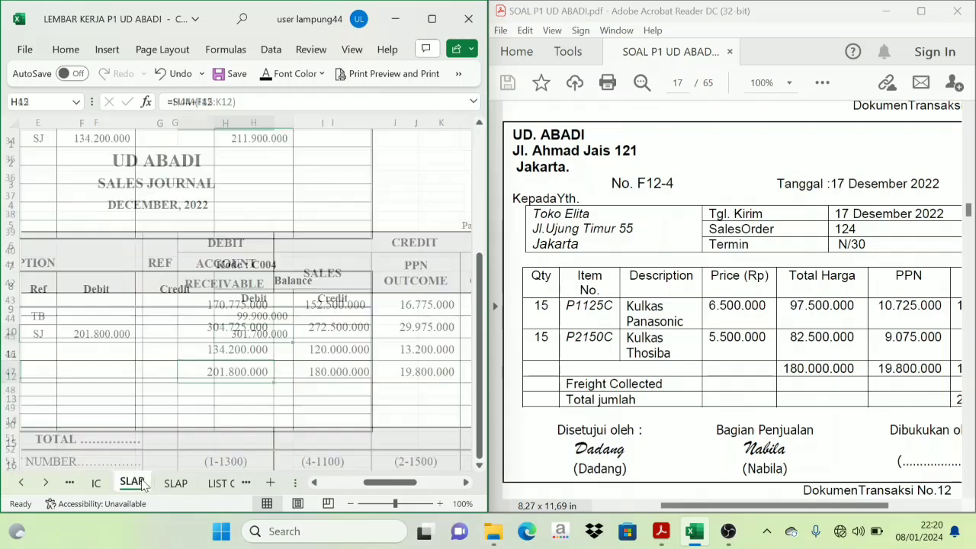
drag(398, 483, 411, 420)
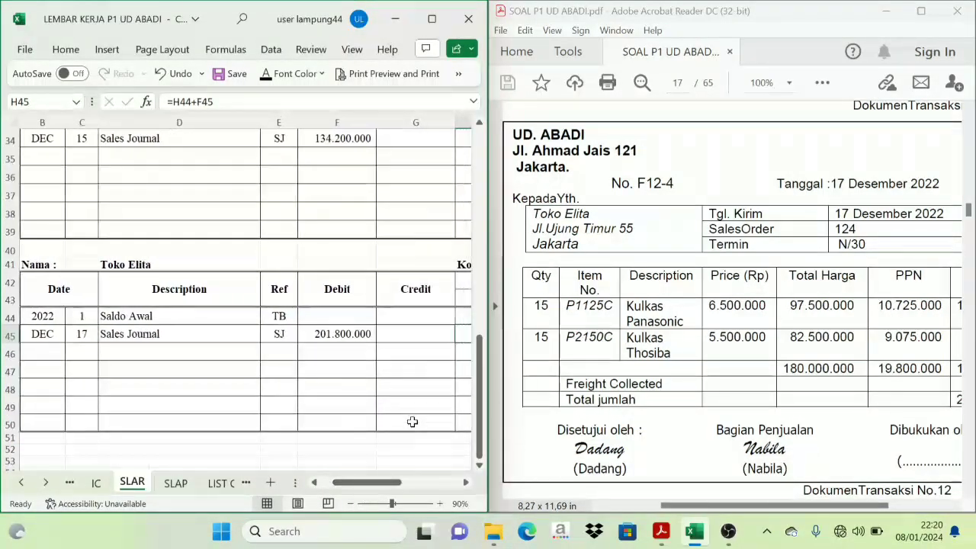
- Review the 17 December OUT entries in rows 18 and 39 of the two inventory cards on the IC sheet
click(97, 482)
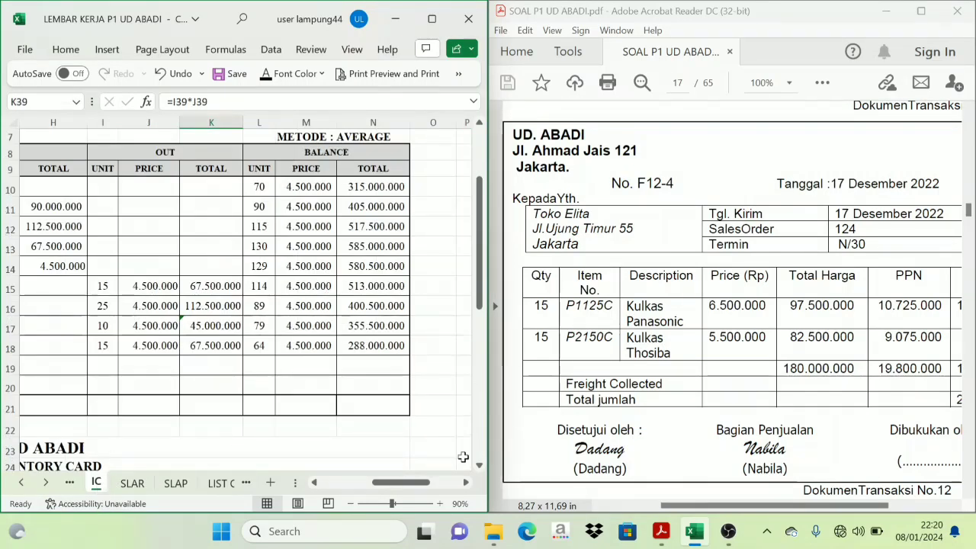
mouse_move(405, 489)
mouse_down()
mouse_move(381, 494)
mouse_move(391, 492)
mouse_up()
click(195, 347)
click(305, 349)
scroll(286, 389, down, 7)
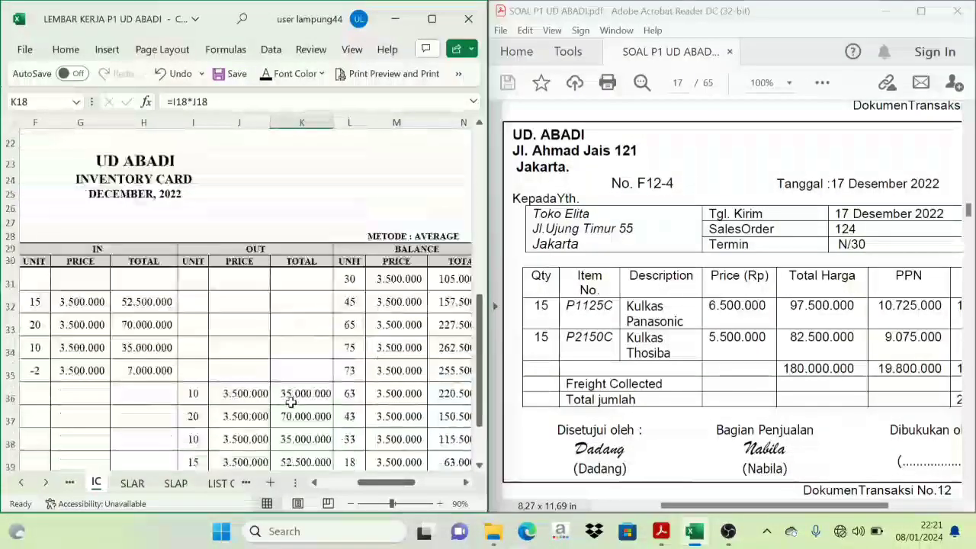
click(179, 364)
click(289, 362)
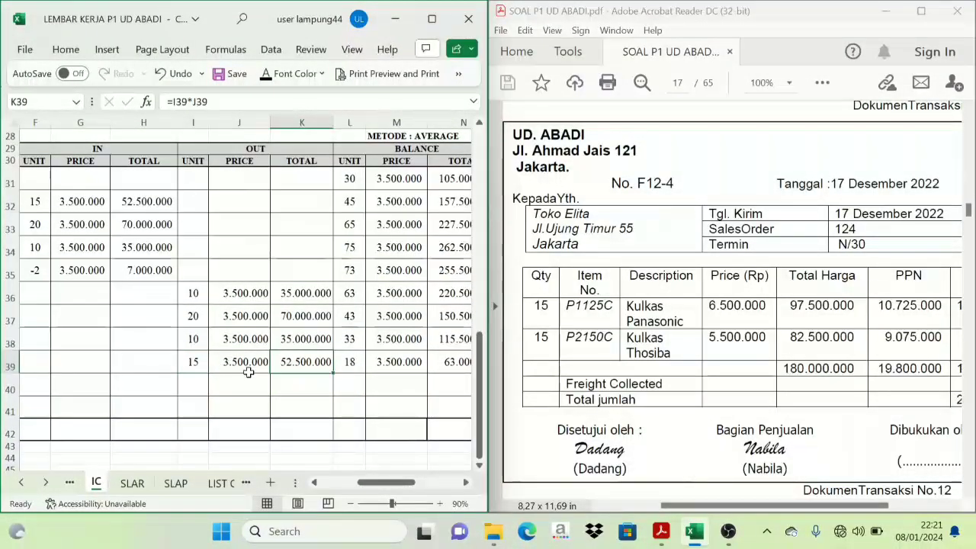
- Return to the GJ sheet and review the date, evidence number and accounts of the F12-4 cost of goods sold entry
click(21, 483)
click(20, 483)
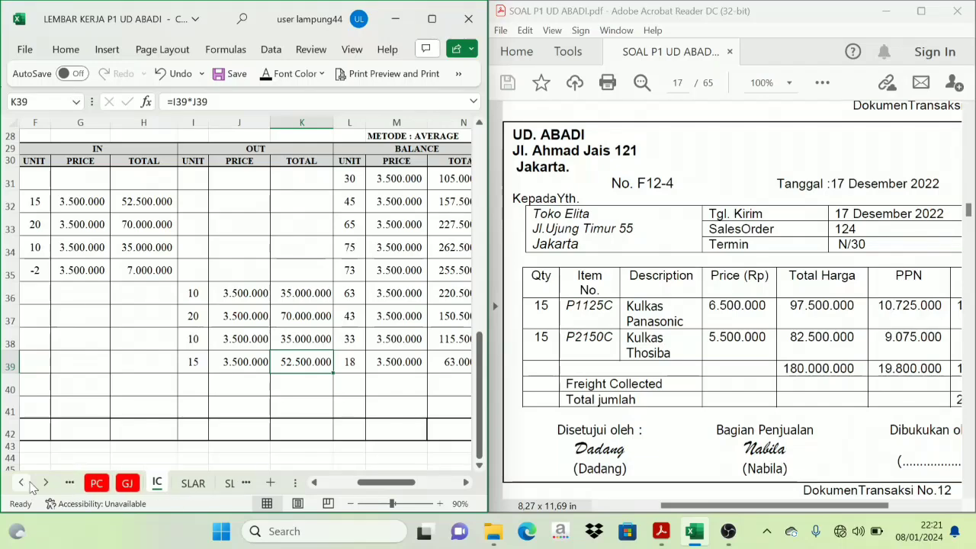
click(128, 483)
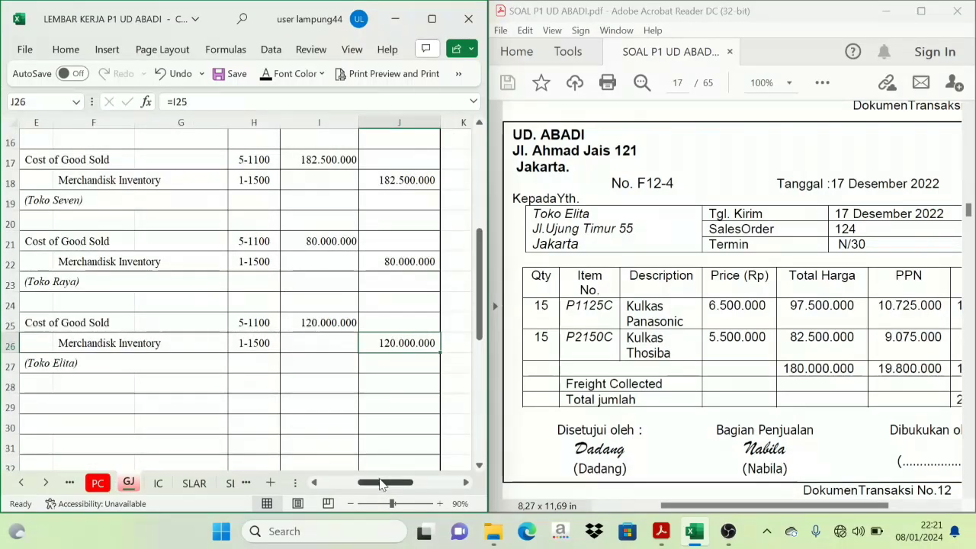
drag(374, 482, 353, 486)
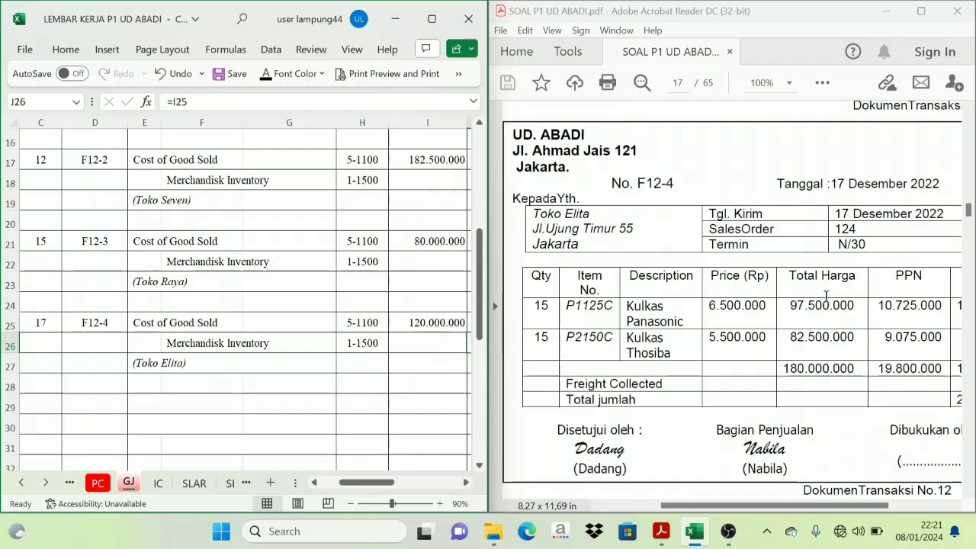
- Examine the line amounts, freight collected and total of invoice F12-4 in the PDF
scroll(791, 282, up, 2)
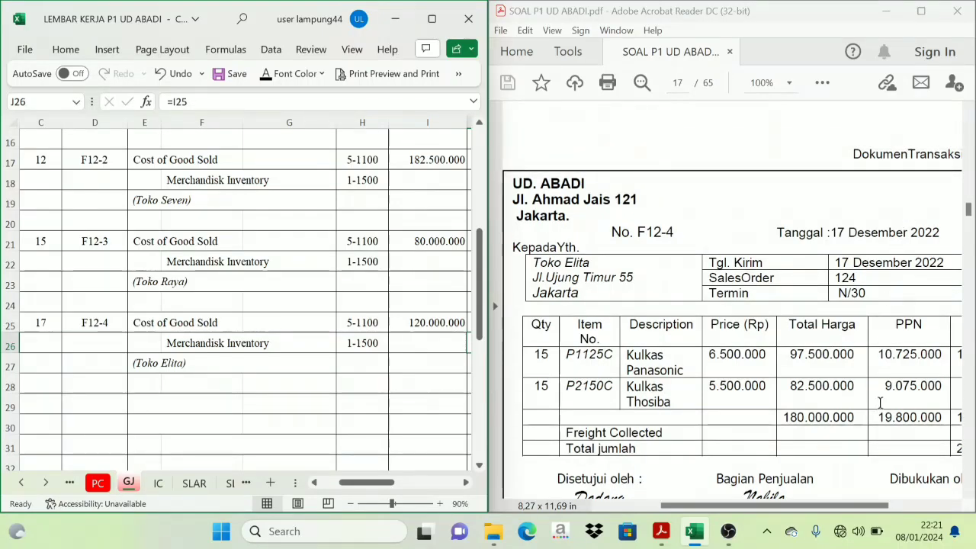
drag(839, 505, 879, 509)
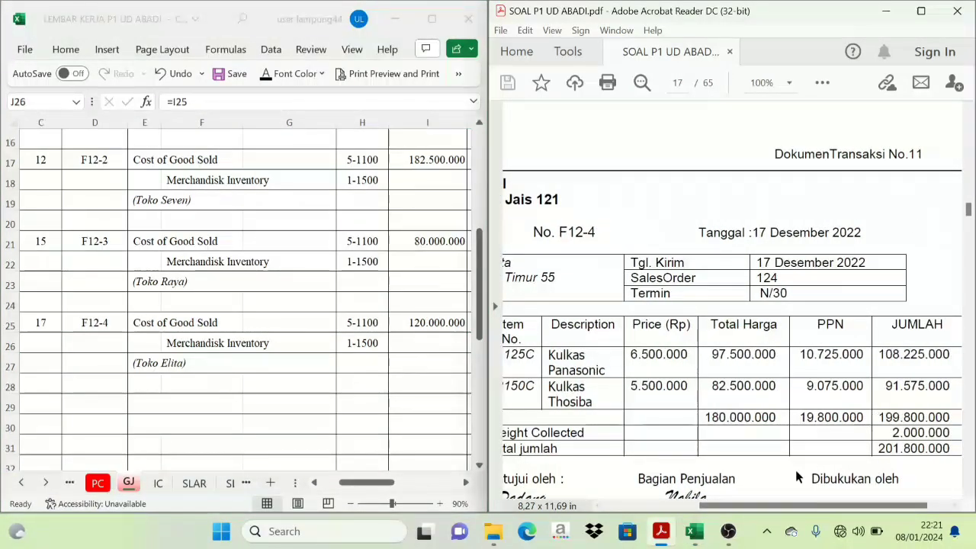
scroll(834, 427, down, 3)
scroll(833, 410, down, 3)
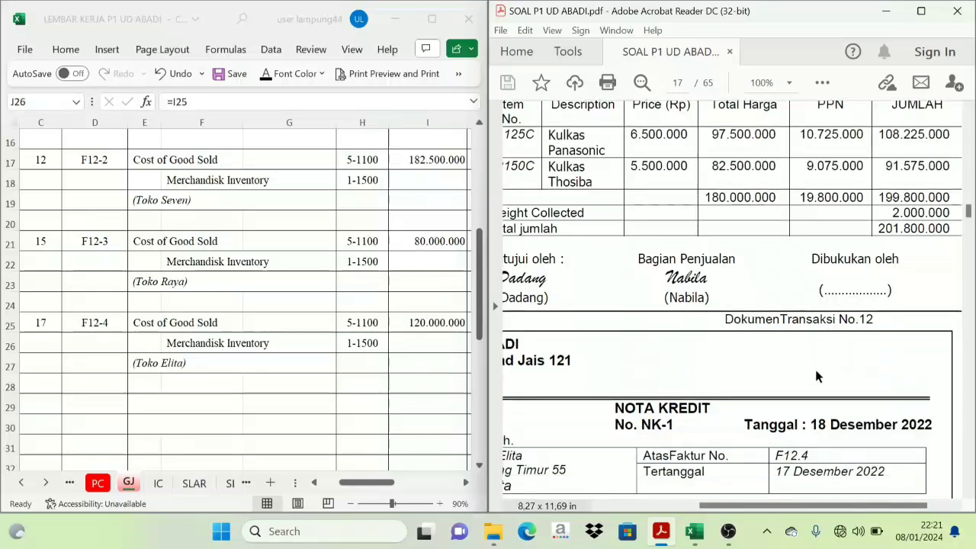
- Read credit note NK-1 to Toko Elita in the PDF and compare its returned items with invoice F12-4
drag(830, 508, 780, 520)
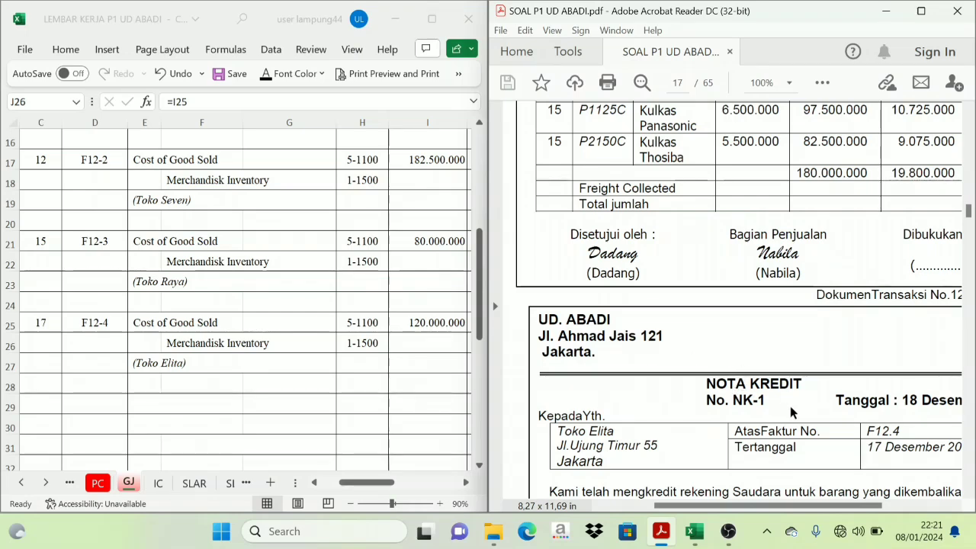
scroll(766, 408, down, 1)
scroll(765, 408, up, 5)
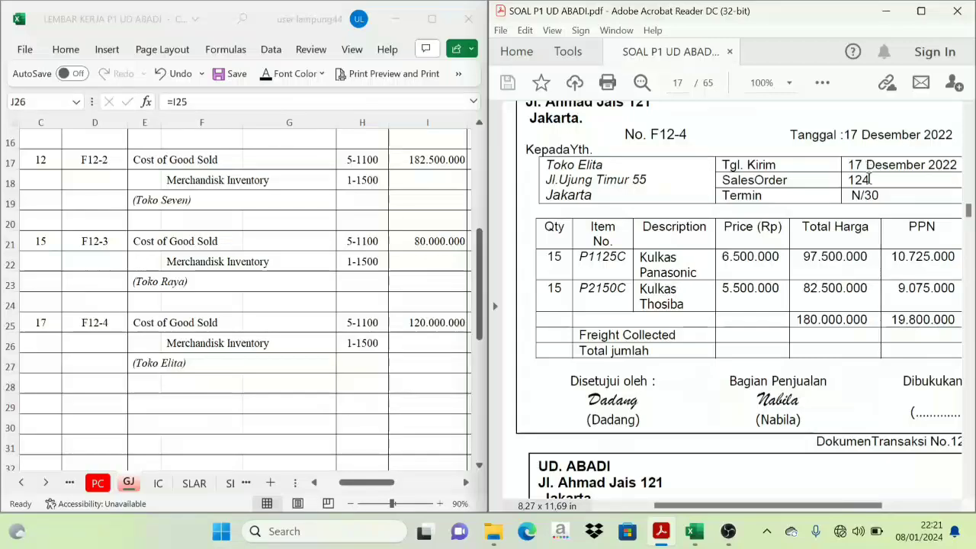
scroll(772, 415, down, 5)
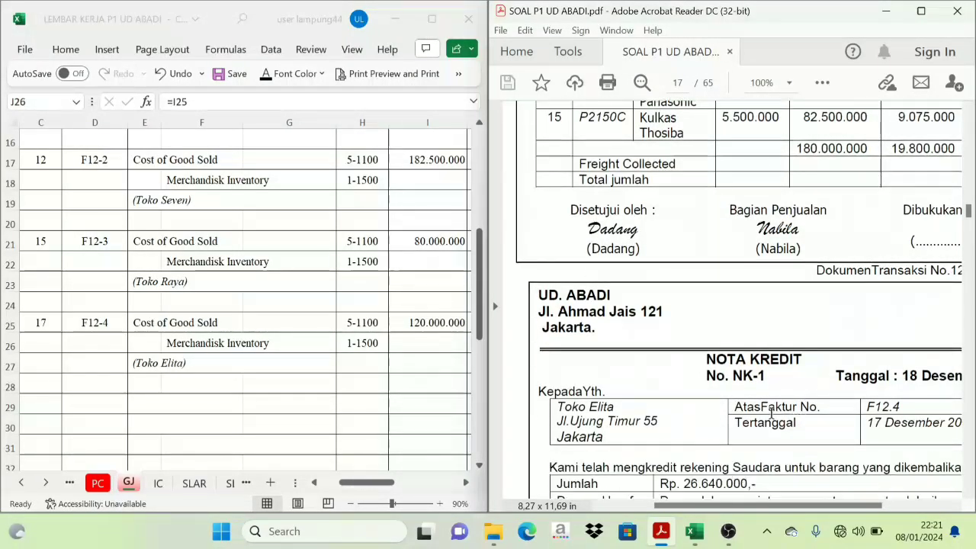
scroll(772, 414, down, 3)
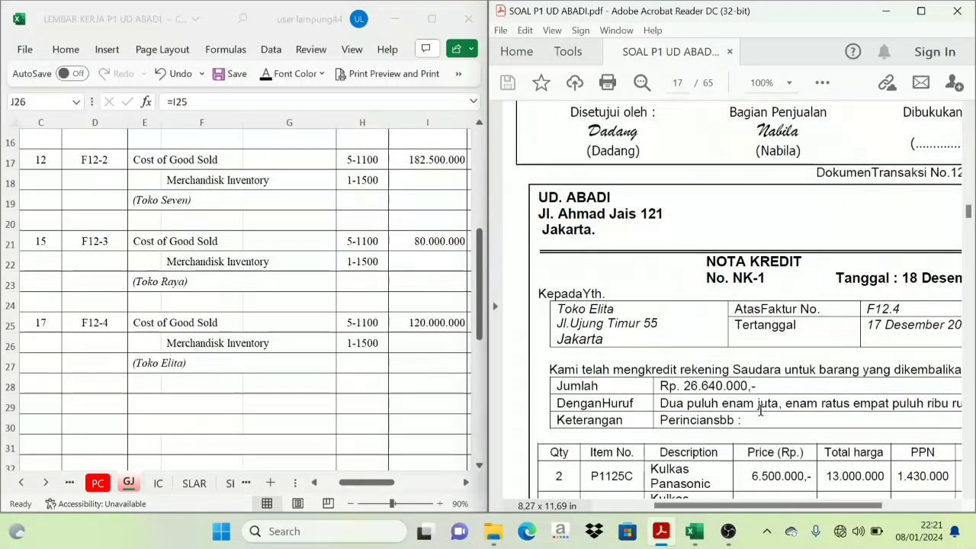
scroll(759, 408, up, 6)
scroll(755, 395, down, 4)
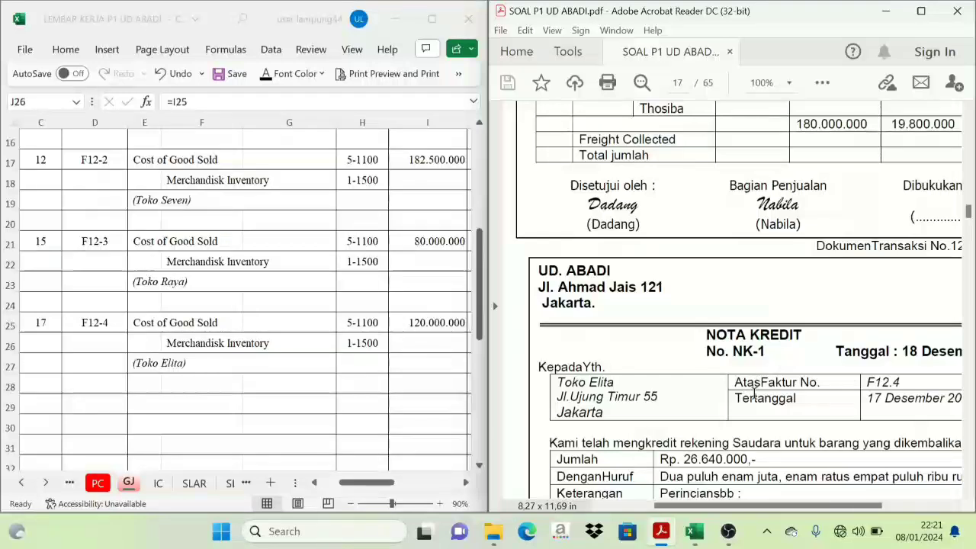
scroll(754, 391, down, 1)
scroll(746, 398, down, 1)
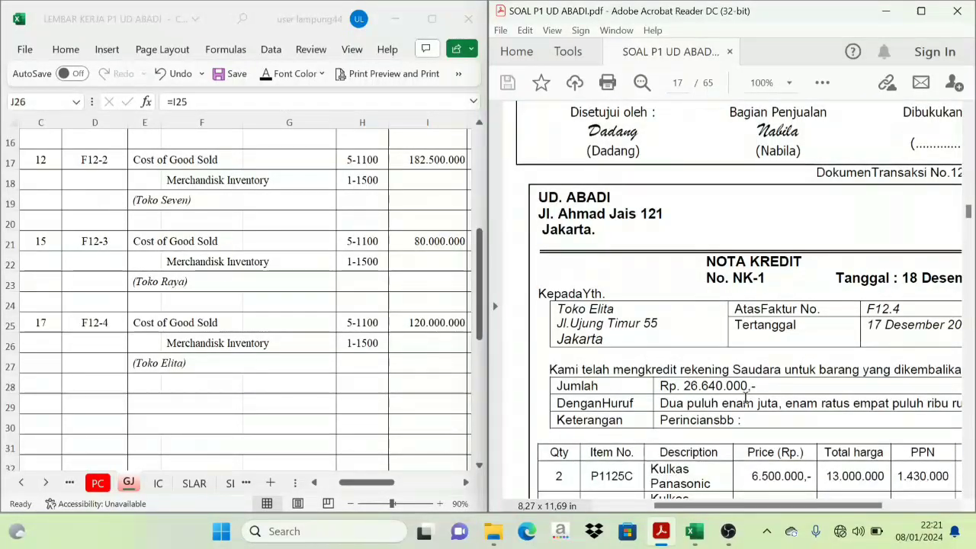
scroll(743, 402, down, 1)
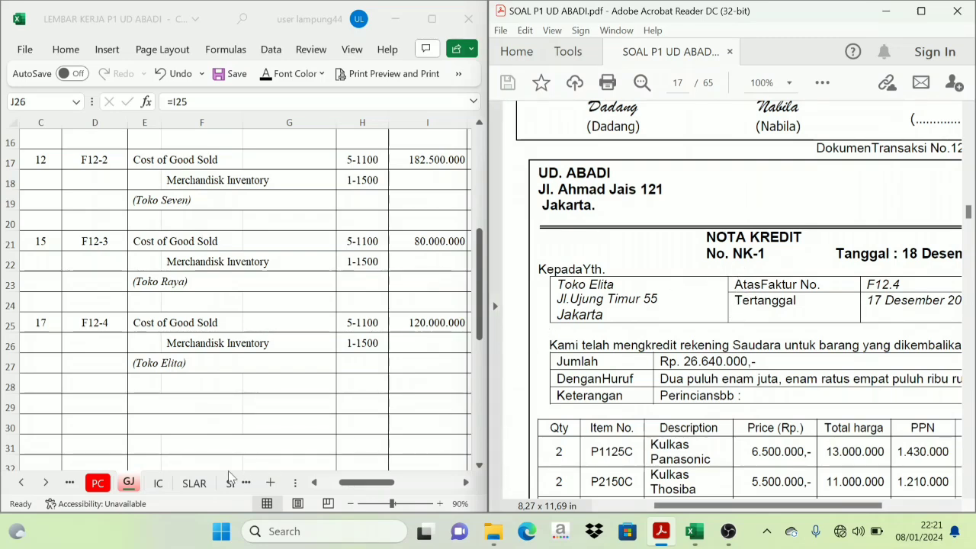
- Apply the black font colour to C29:D29 on the GJ sheet to show 18 and NK-12-1
click(130, 488)
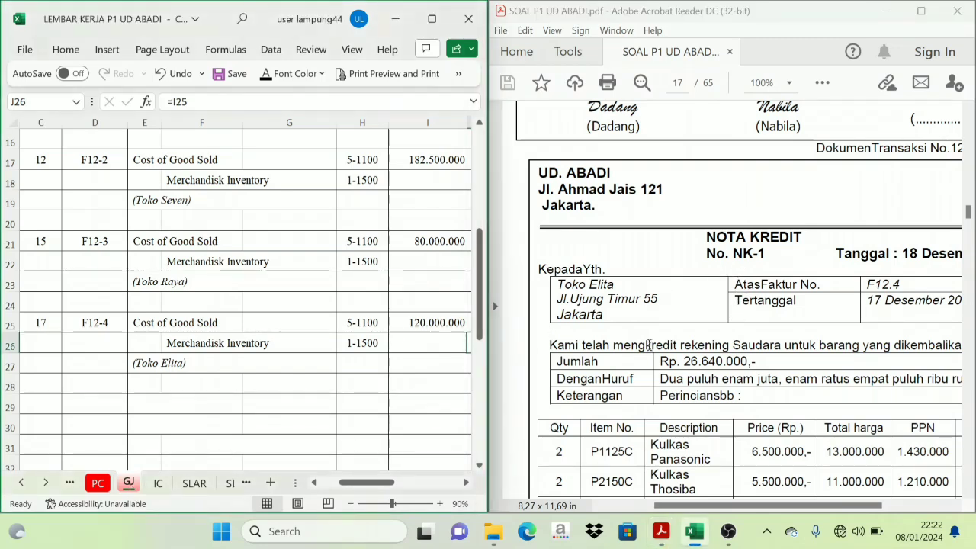
scroll(647, 426, down, 1)
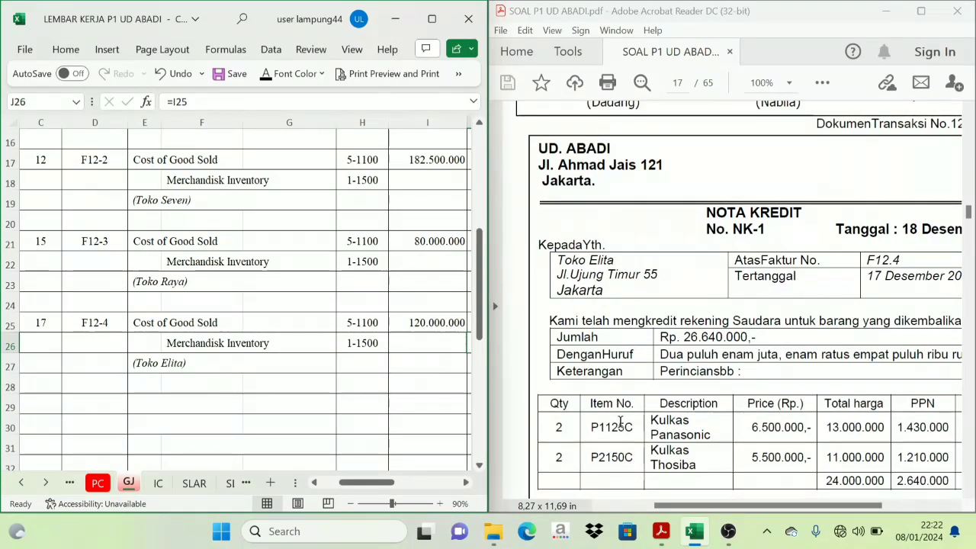
click(314, 483)
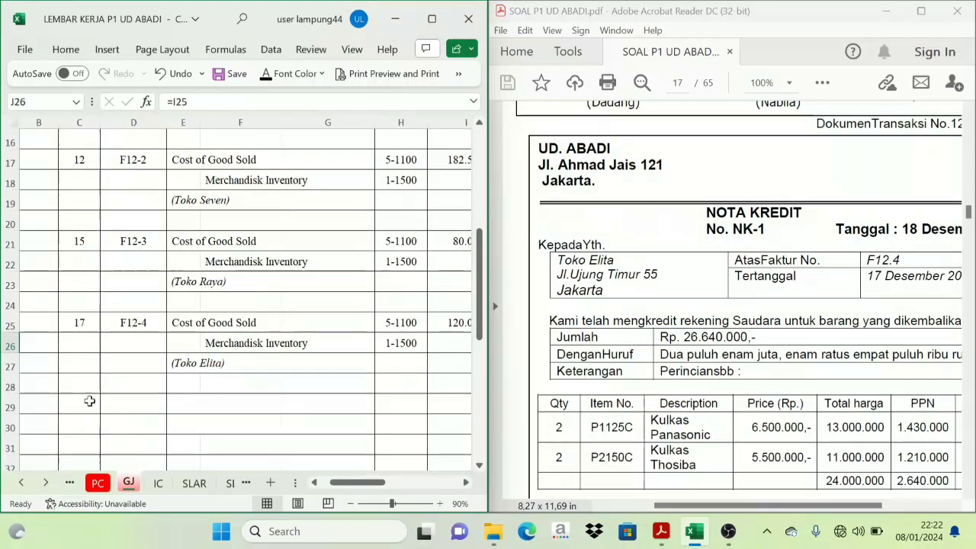
drag(86, 404, 132, 404)
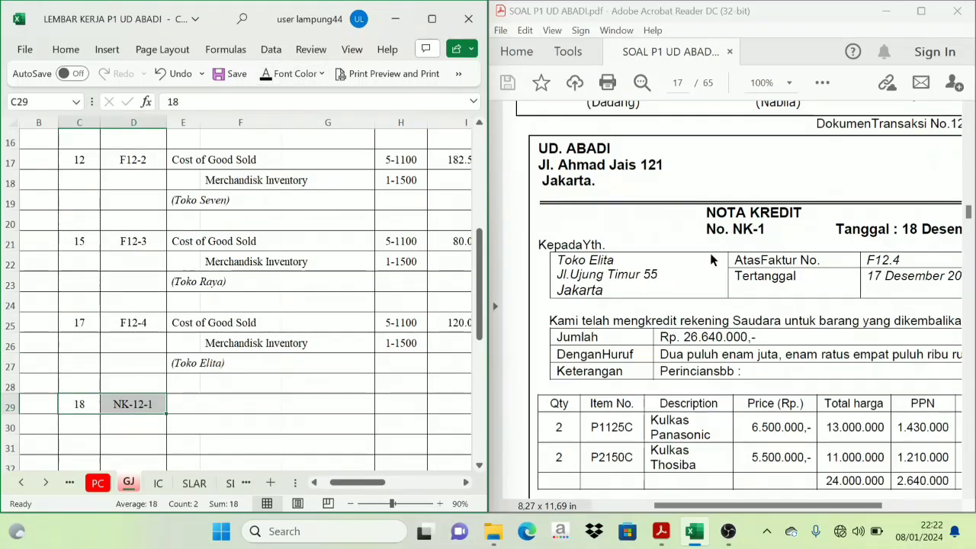
- Inspect the hidden account name in E29 of the NK-12-1 journal entry and open the SJ sheet
click(192, 402)
scroll(619, 305, down, 1)
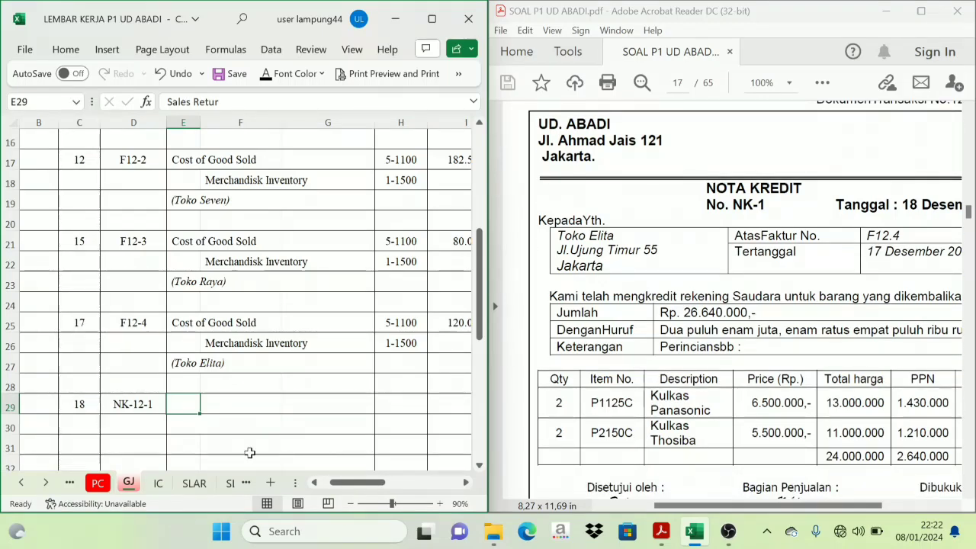
click(21, 482)
click(21, 482)
click(21, 482)
click(20, 482)
click(96, 482)
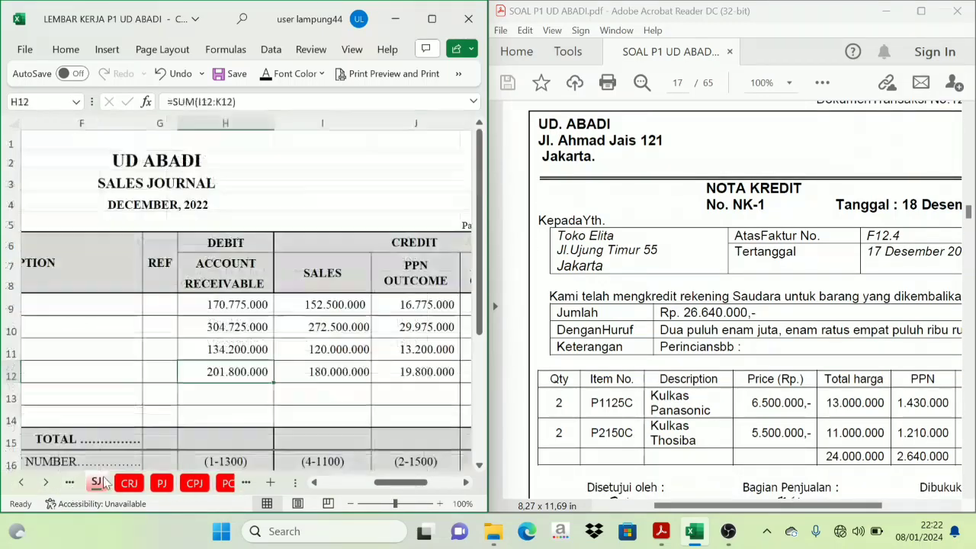
- Examine the sales journal's debit Account Receivable and credit Sales, PPN Outcome and Freight Collected columns
click(406, 485)
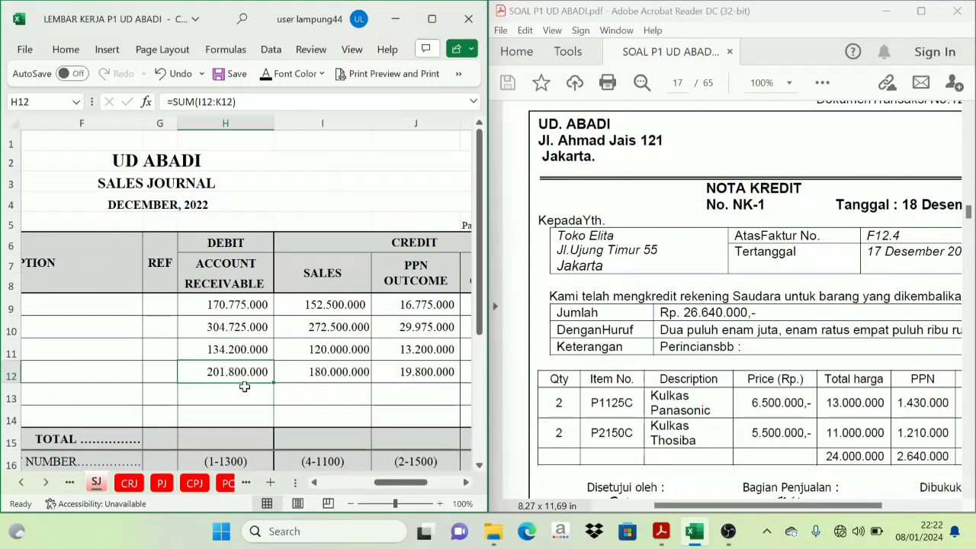
click(348, 249)
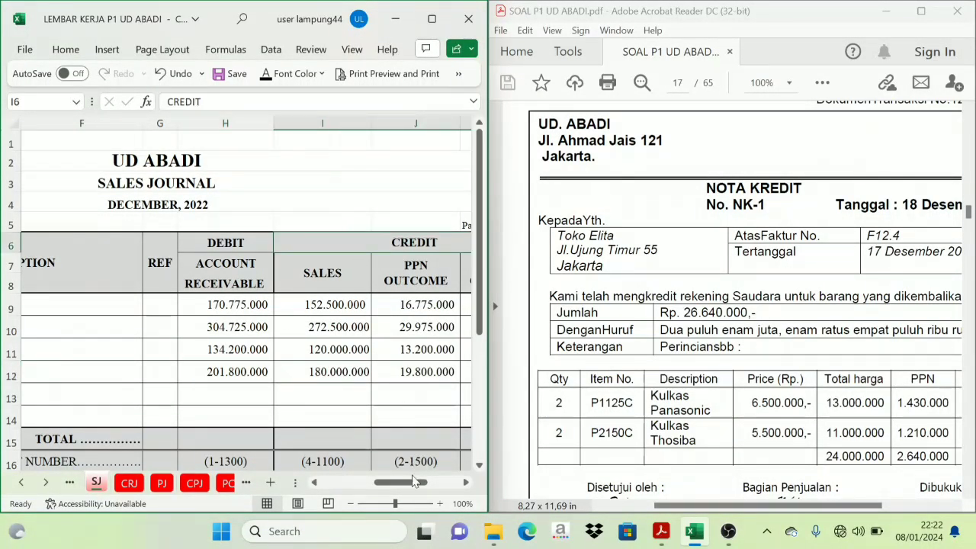
drag(415, 483, 420, 488)
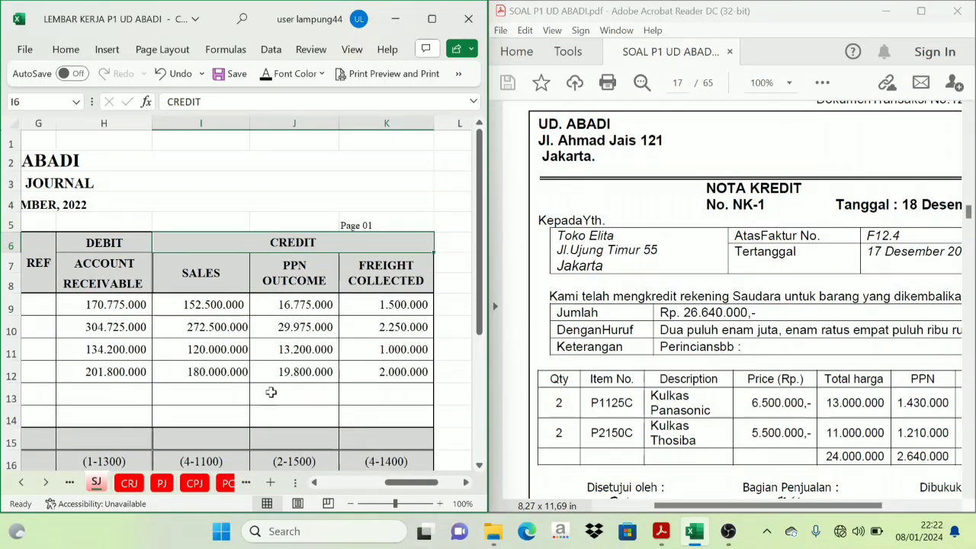
click(102, 283)
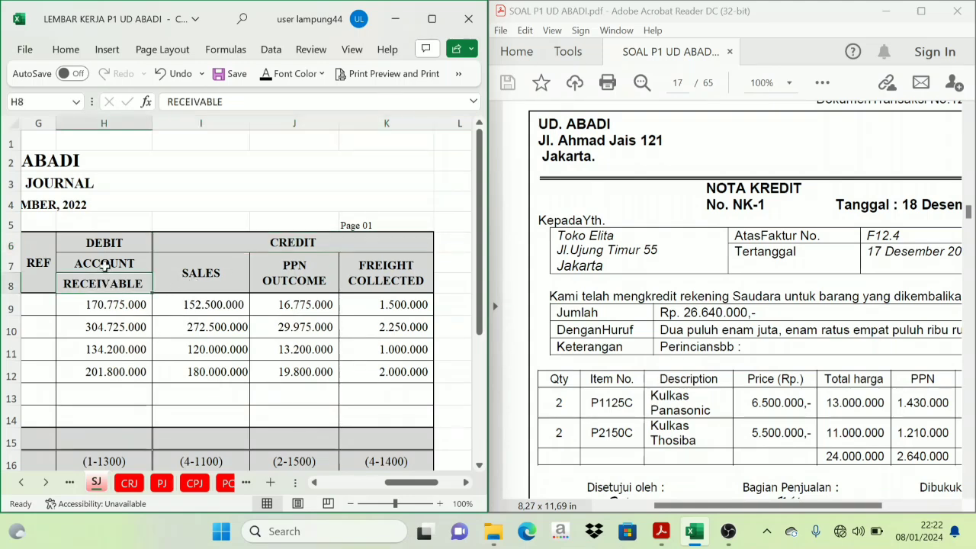
click(112, 244)
click(111, 268)
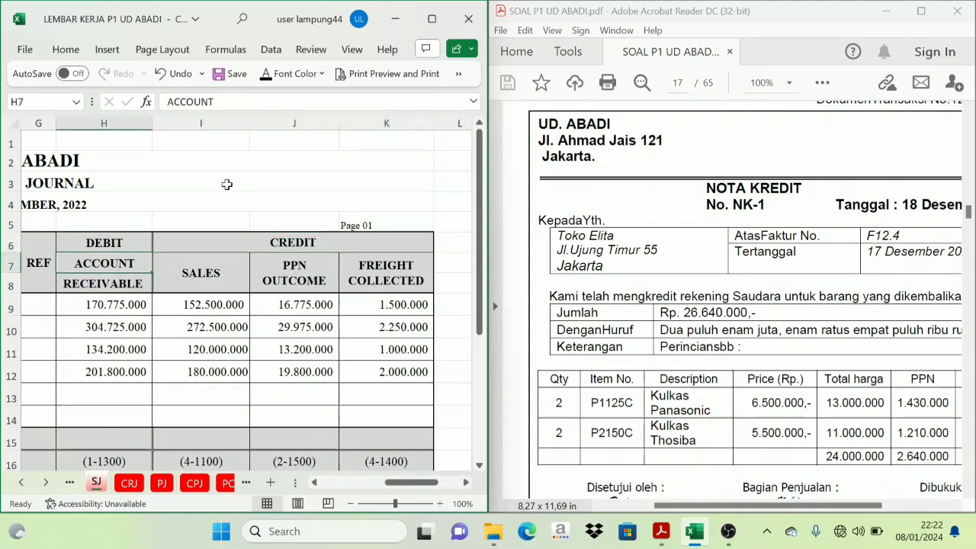
click(298, 279)
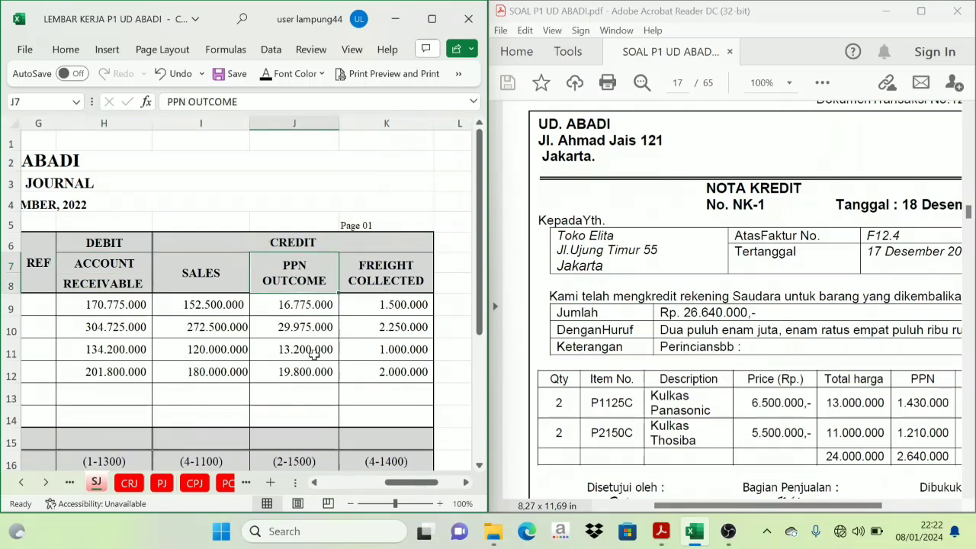
- On the GJ sheet, apply the black font colour to E29:F31 to show Sales Retur, PPN Outcome and Account Receivable for NK-12-1
click(371, 392)
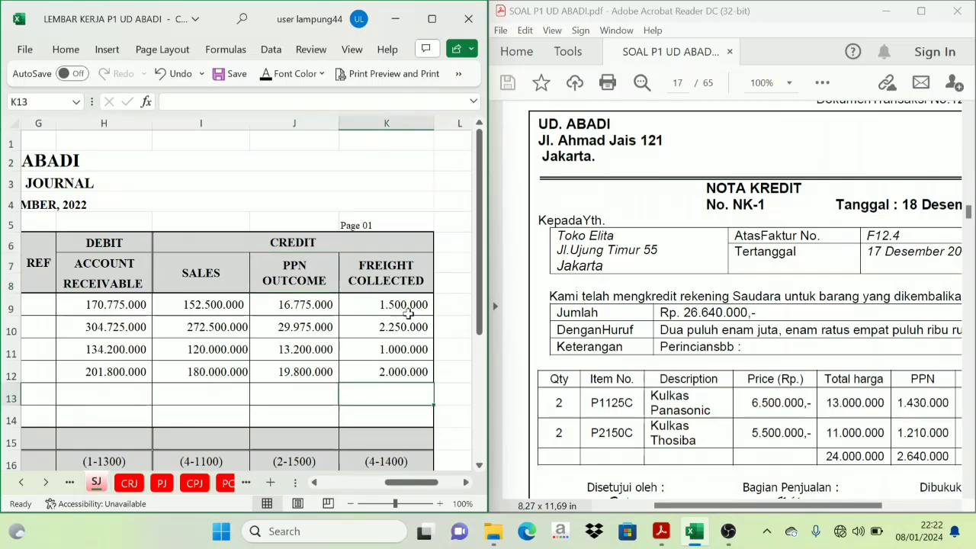
drag(834, 506, 843, 508)
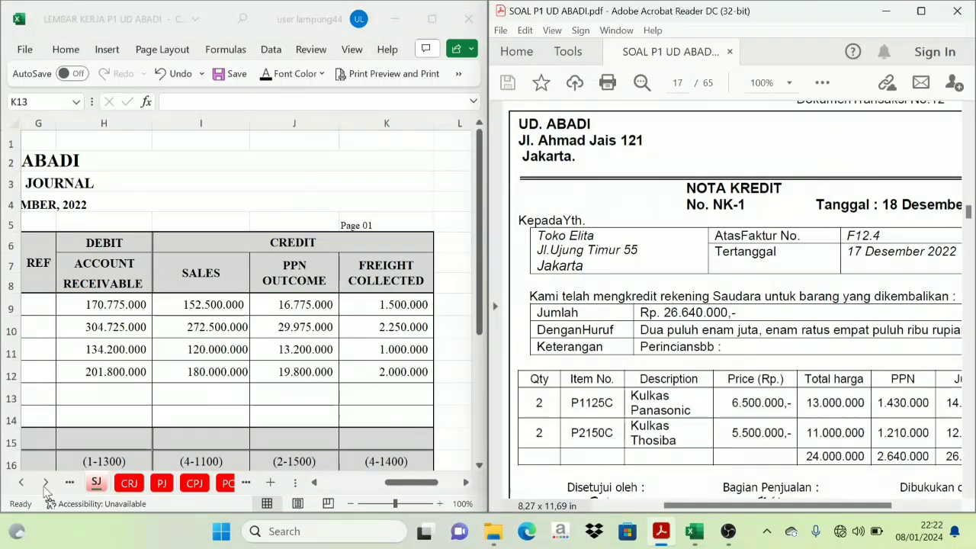
click(45, 482)
click(45, 482)
click(194, 482)
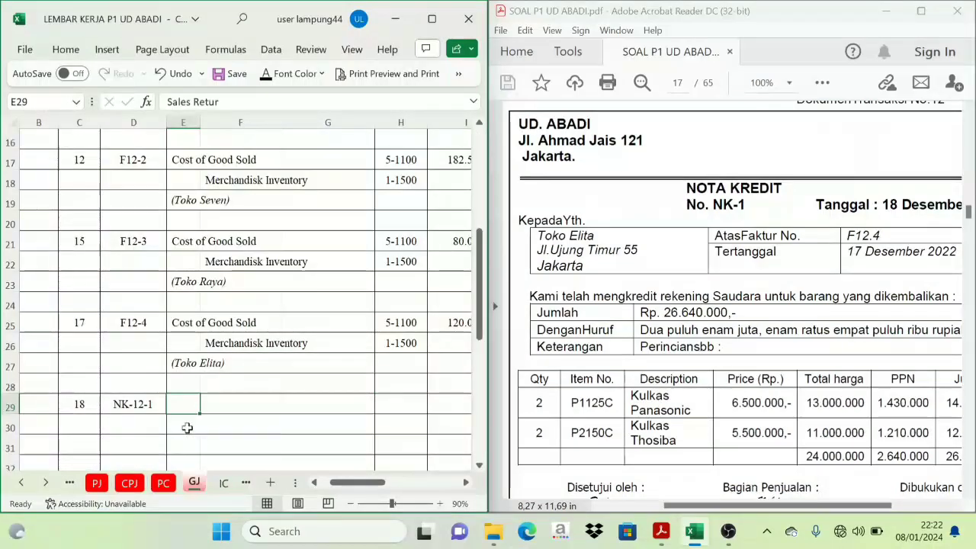
drag(186, 402, 272, 435)
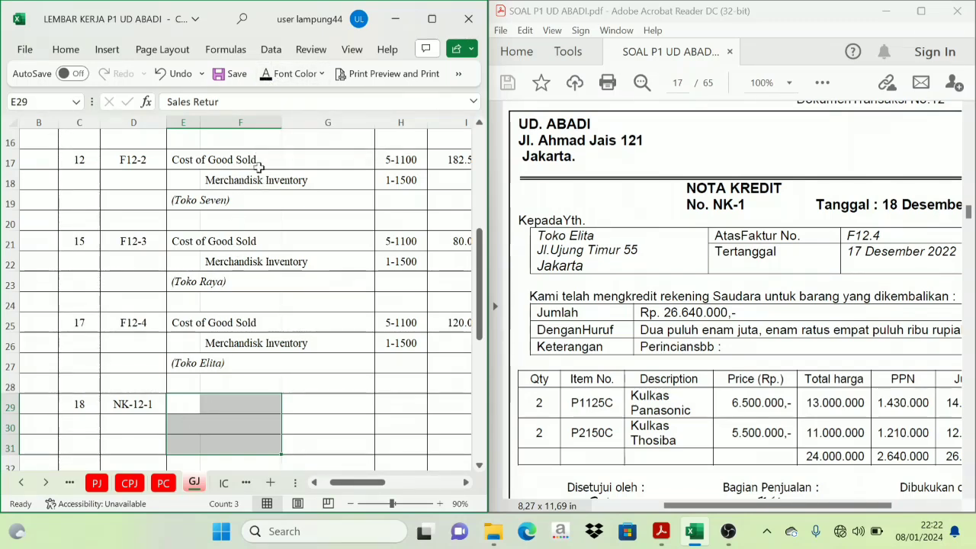
click(266, 74)
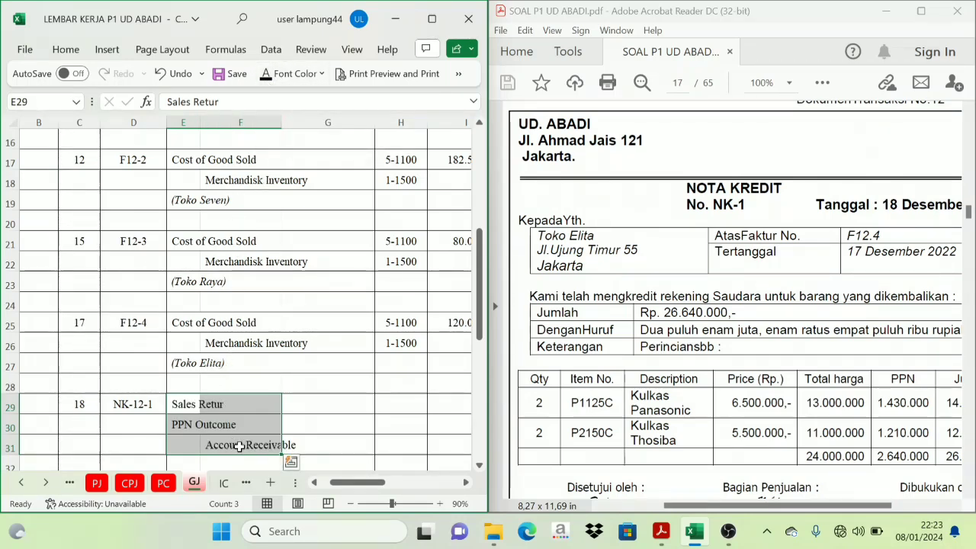
scroll(243, 446, down, 1)
click(290, 384)
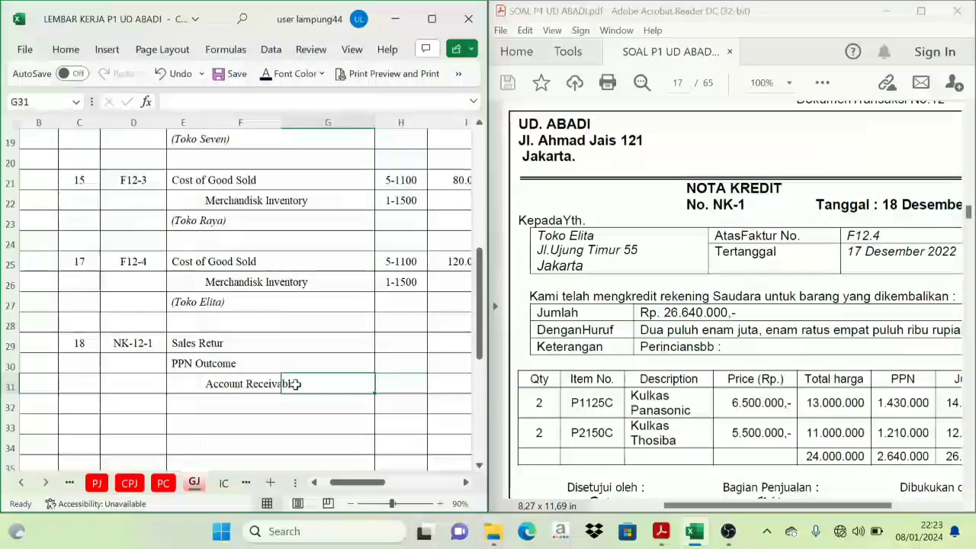
- Apply the black font colour to H29:H31 to show the account codes 4-1200, 2-1500 and 1-1300
click(185, 344)
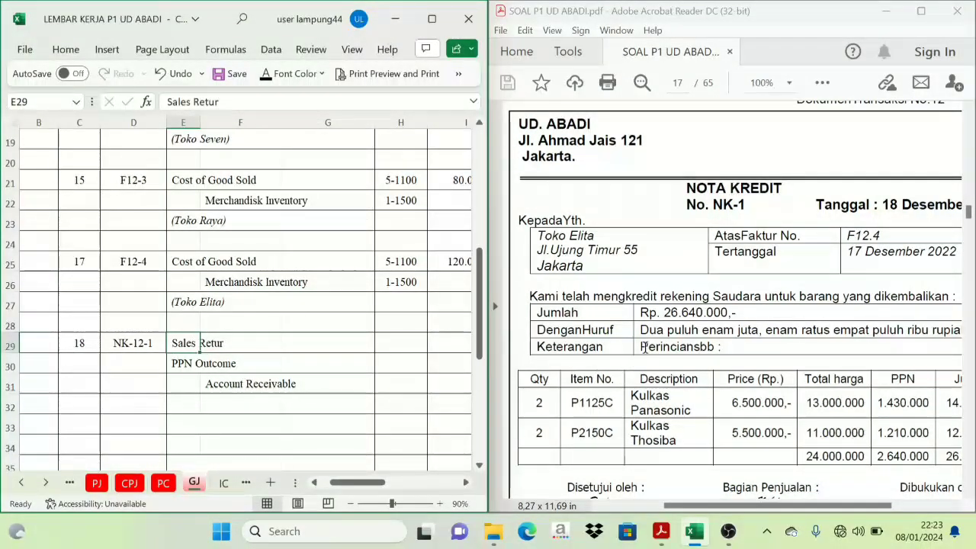
click(391, 345)
scroll(358, 341, right, 2)
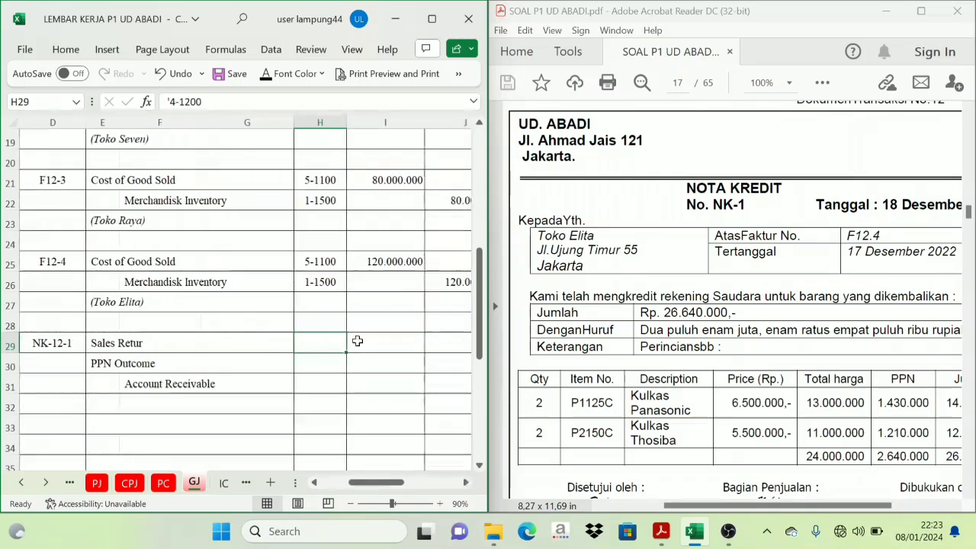
drag(318, 344, 322, 385)
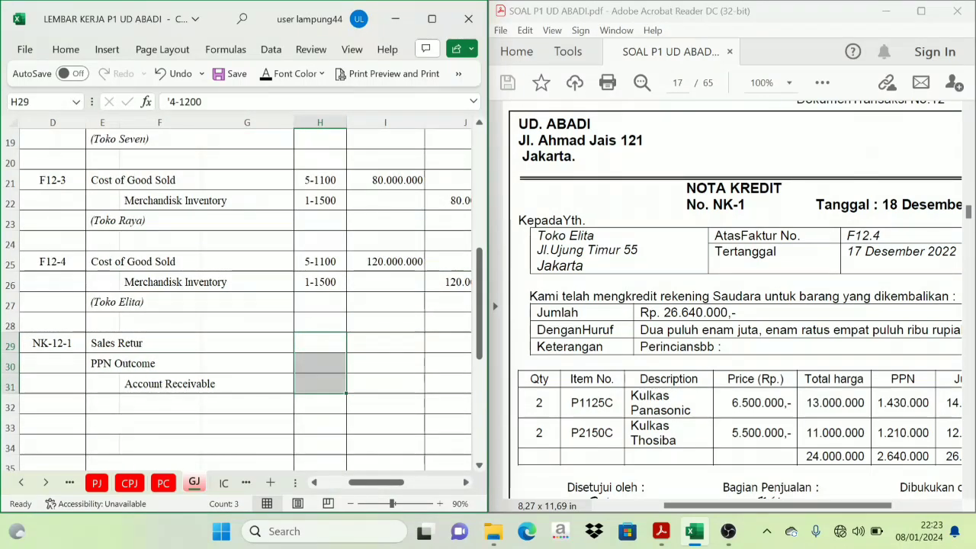
click(265, 73)
- Show the NK-12-1 amounts in black: debits 24.000.000 in I29 and 2.640.000 in I30, and credit 26.640.000 in J31
click(382, 343)
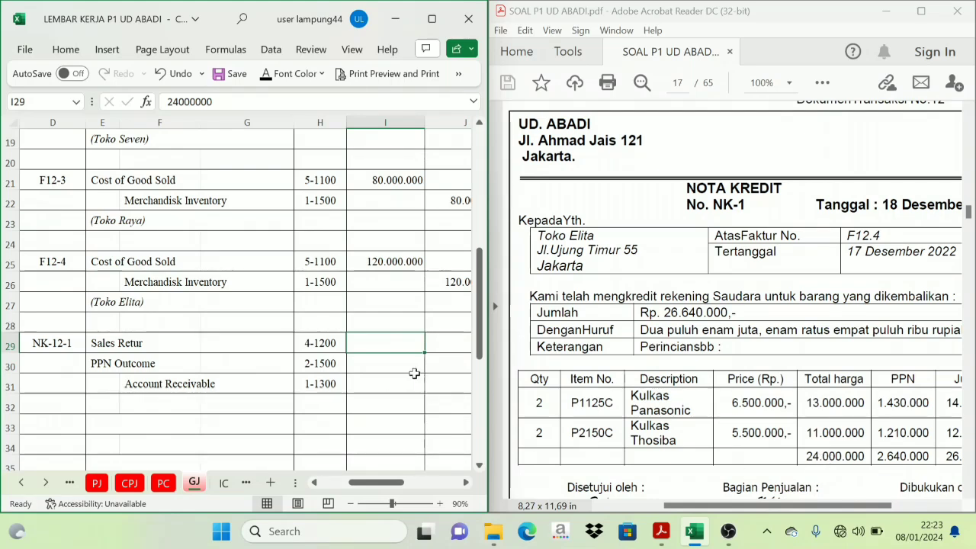
click(268, 74)
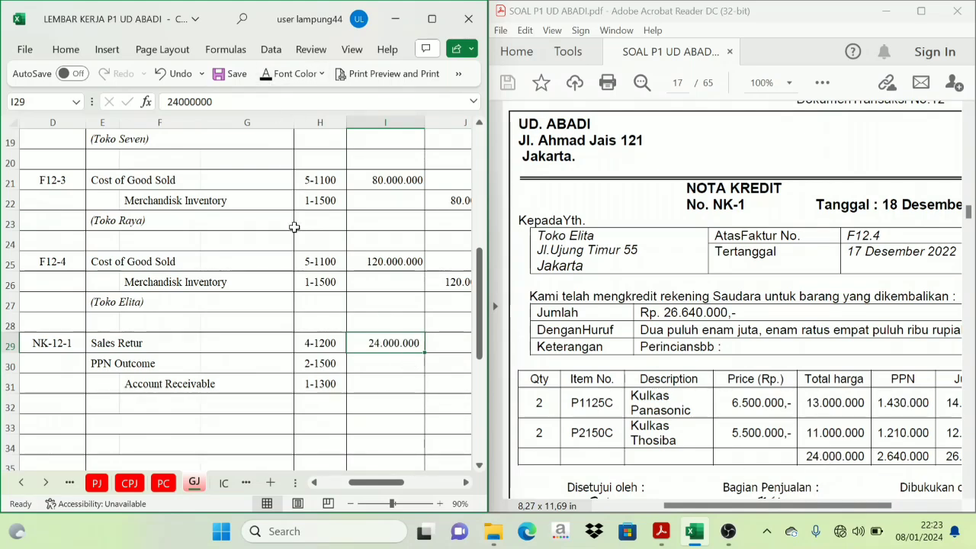
click(389, 368)
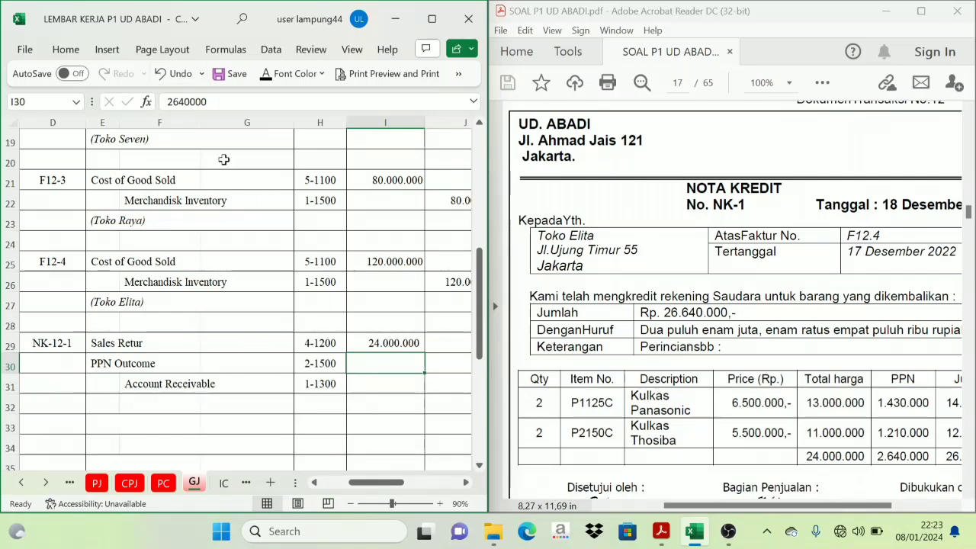
click(266, 75)
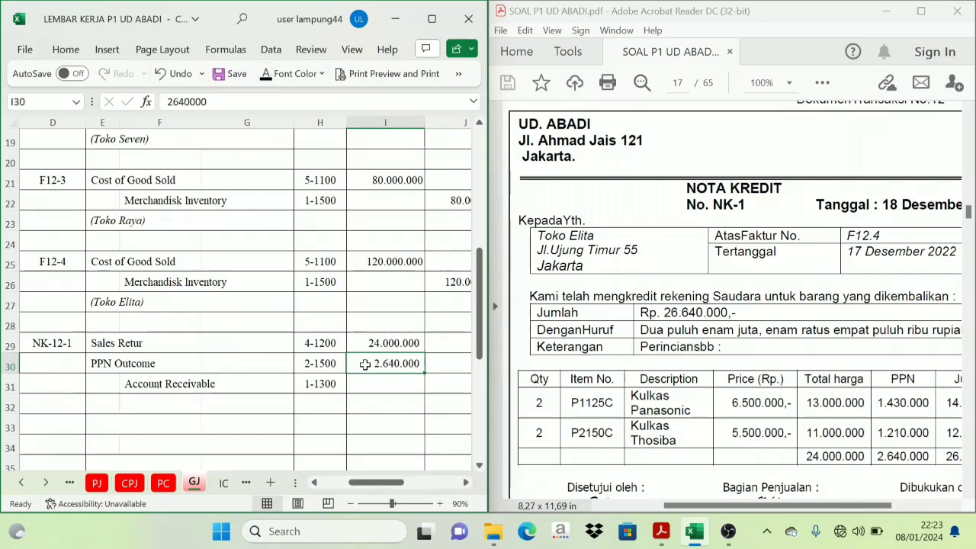
scroll(409, 410, right, 2)
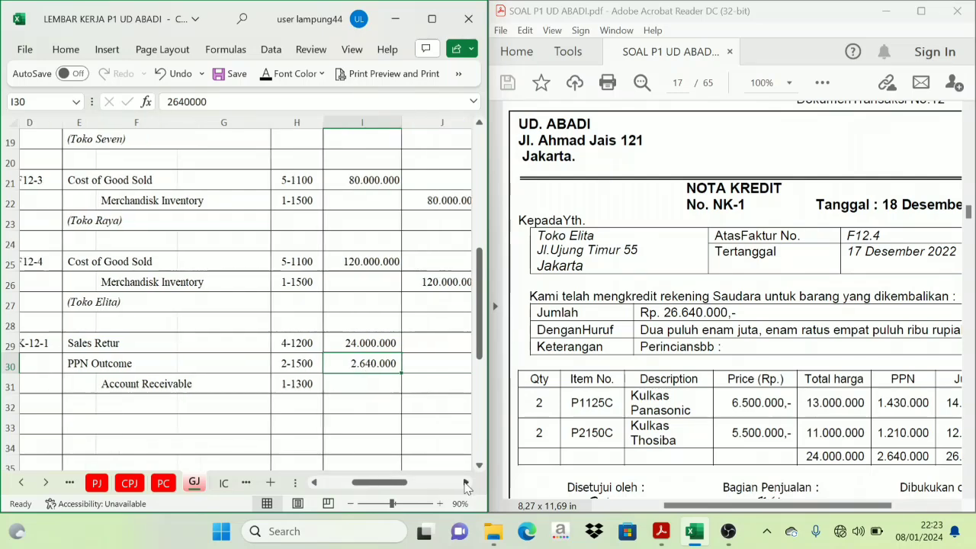
click(389, 382)
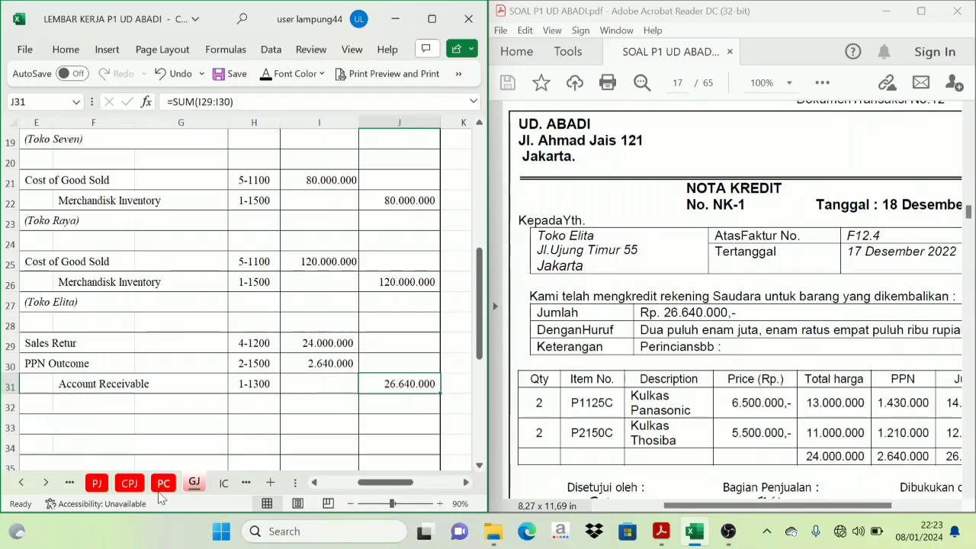
- On the SLAR sheet, show Toko Elita's row 46 entry in black with date 18, General Journal and reference GJ
click(46, 484)
click(47, 483)
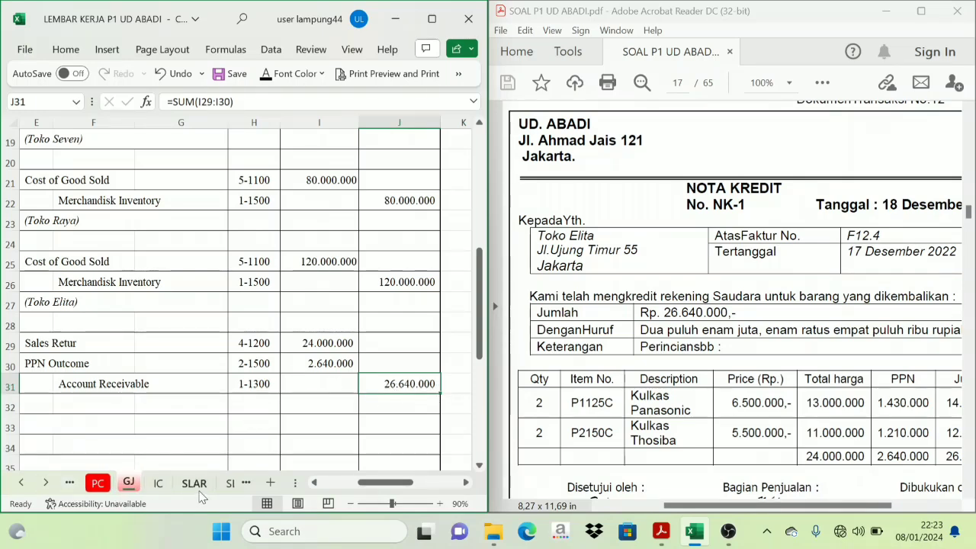
click(195, 484)
drag(352, 483, 346, 482)
drag(82, 351, 175, 355)
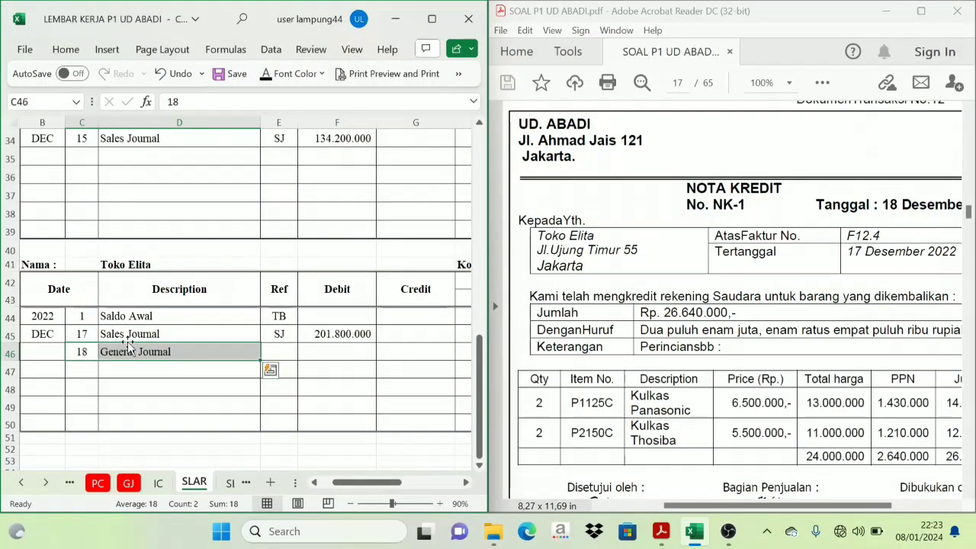
click(267, 353)
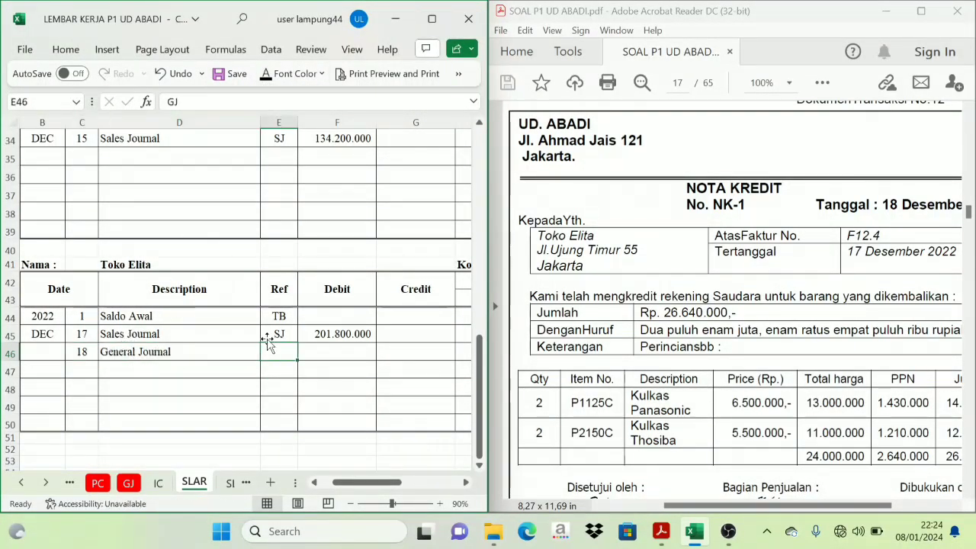
text(GJ)
- Check the Account Receivable credit on the GJ sheet and show 26.640.000 in black in G46 of Toko Elita's SLAR ledger
click(136, 484)
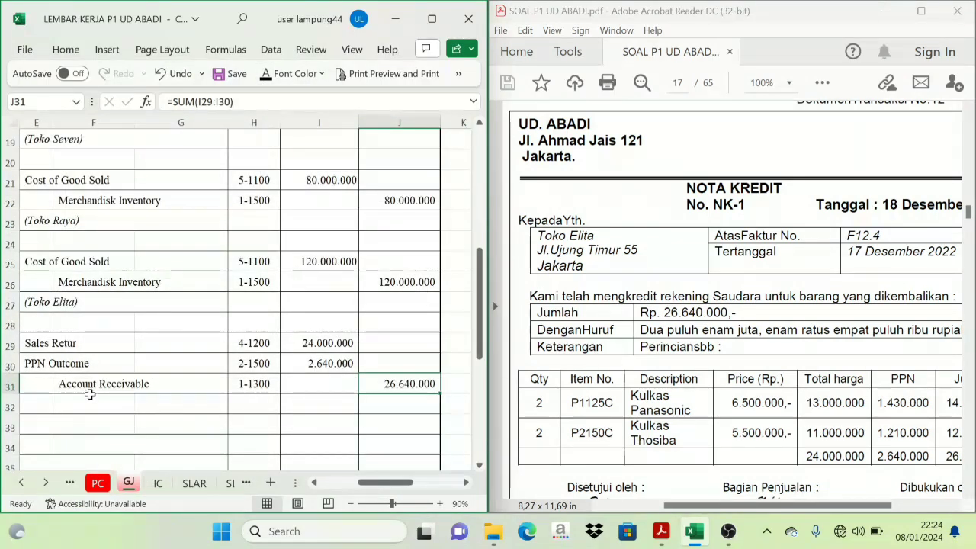
click(202, 487)
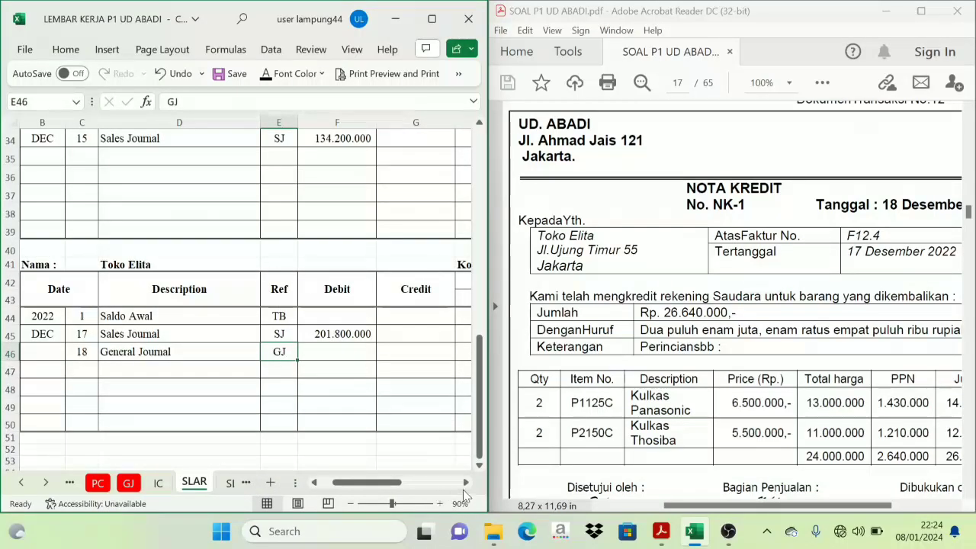
click(466, 483)
click(466, 484)
click(364, 355)
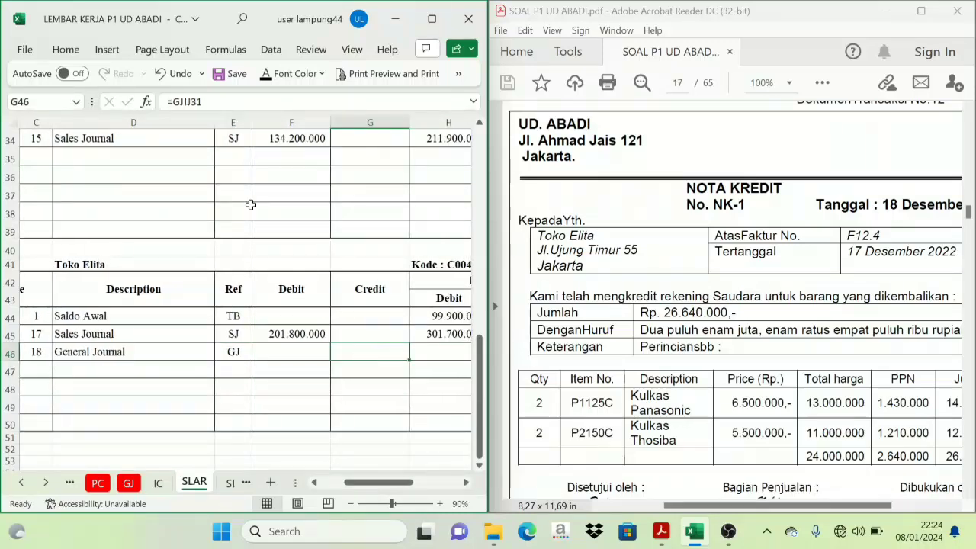
click(265, 78)
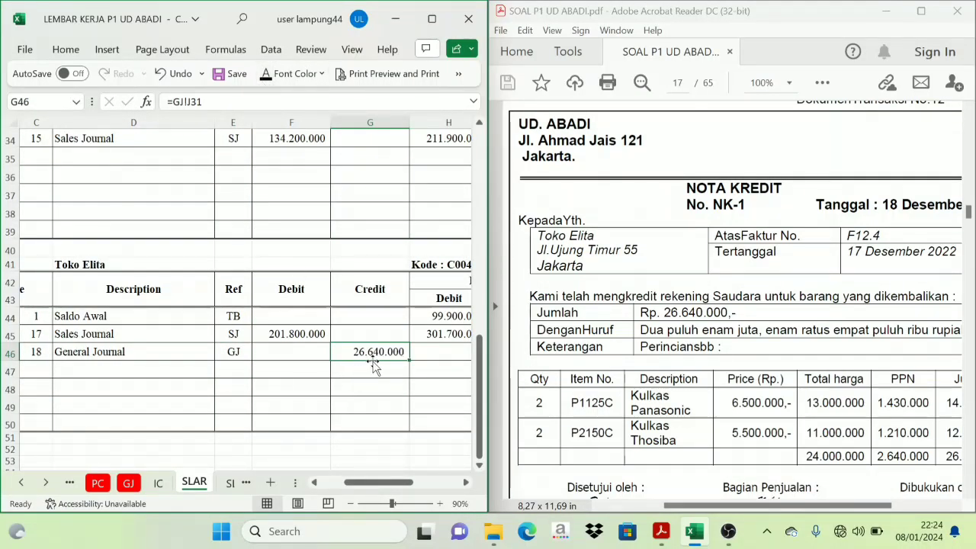
- Compare Toko Elita's credit and debit balance columns, and apply the black font colour to H46 to show the balance =H45-G46
click(466, 482)
click(466, 483)
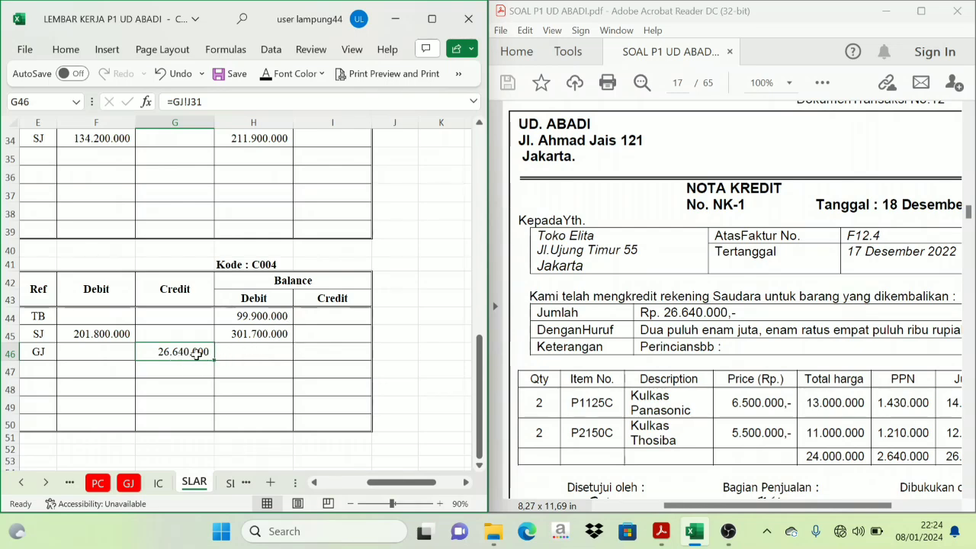
click(227, 298)
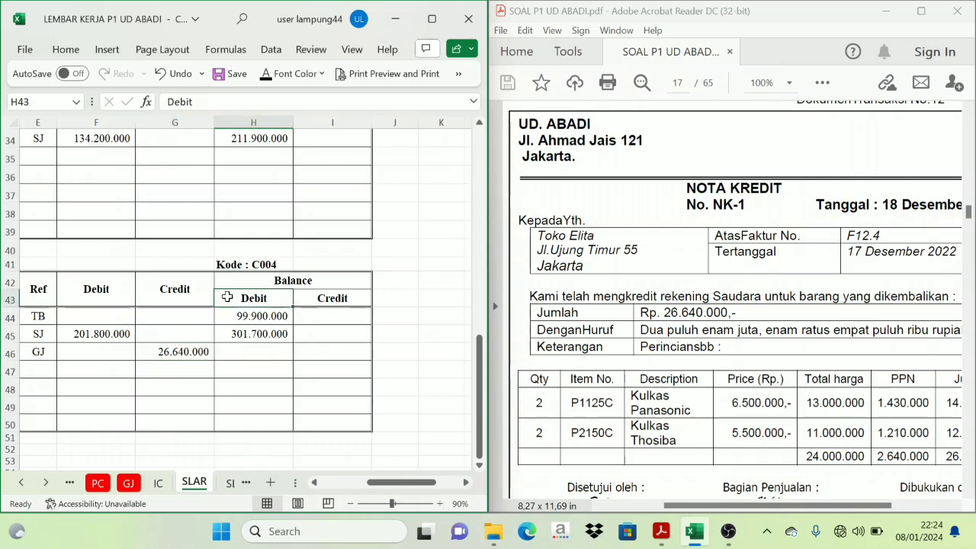
click(175, 290)
click(254, 296)
click(175, 288)
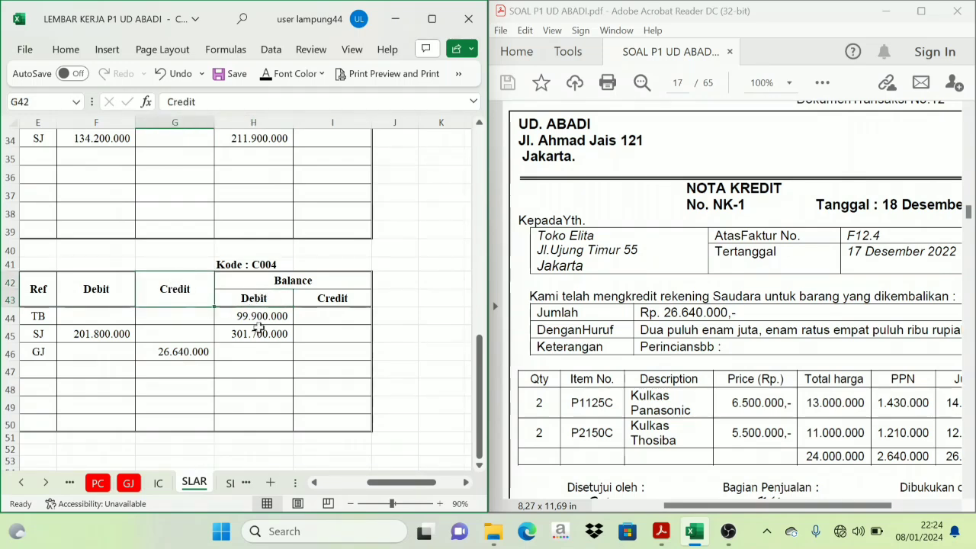
click(252, 351)
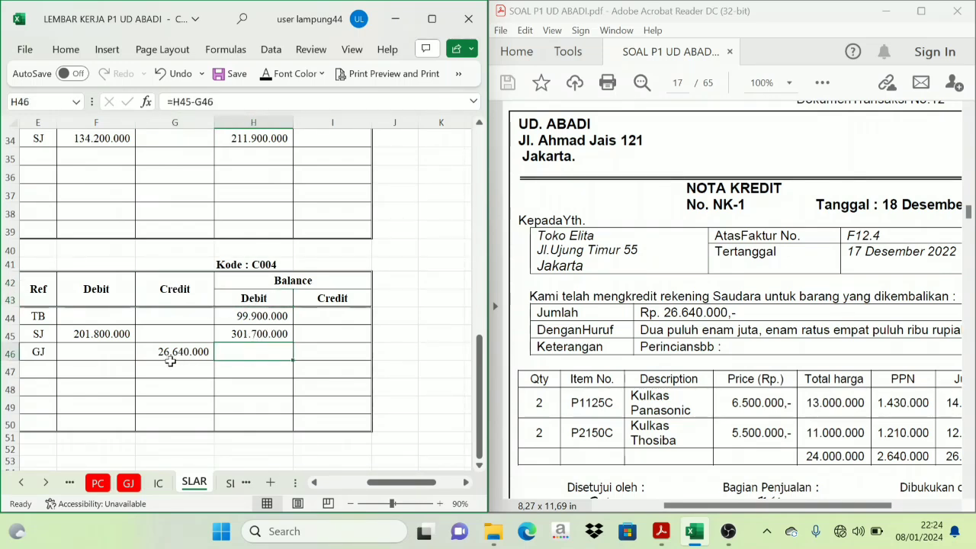
click(267, 73)
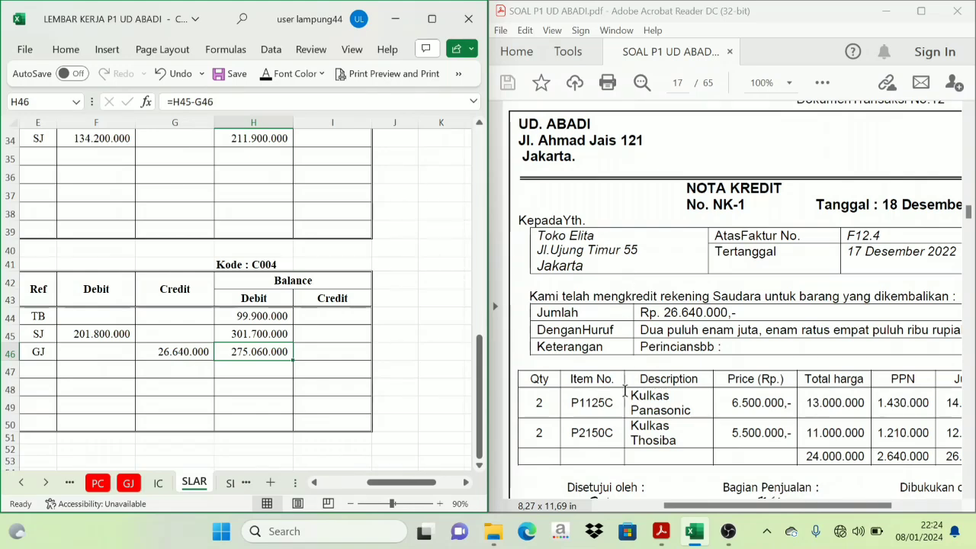
- On the IC sheet's Kulkas Panasonic card, apply the black font colour to C19:E19 to show 18, NK-1 and Sales Retur (Toko Elita)
scroll(633, 370, down, 1)
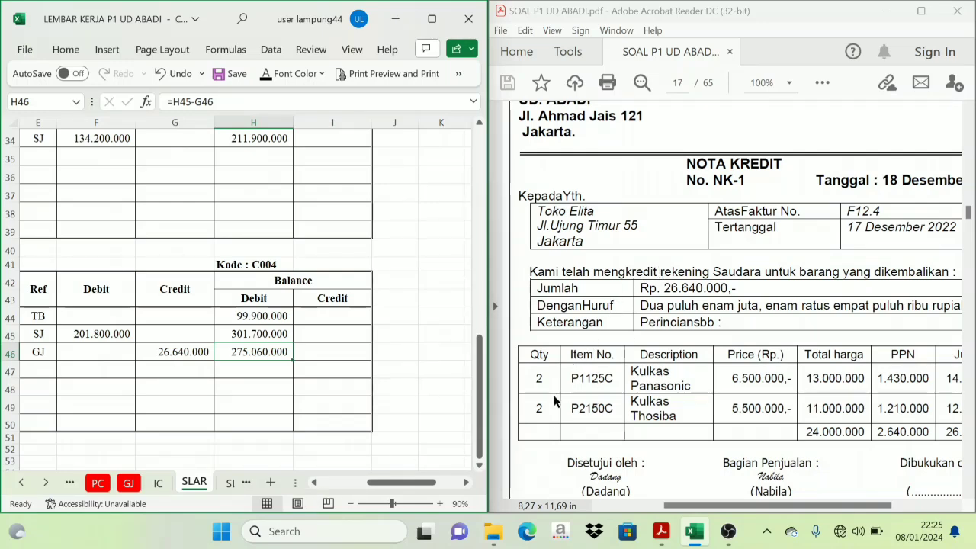
click(157, 483)
drag(377, 488, 343, 488)
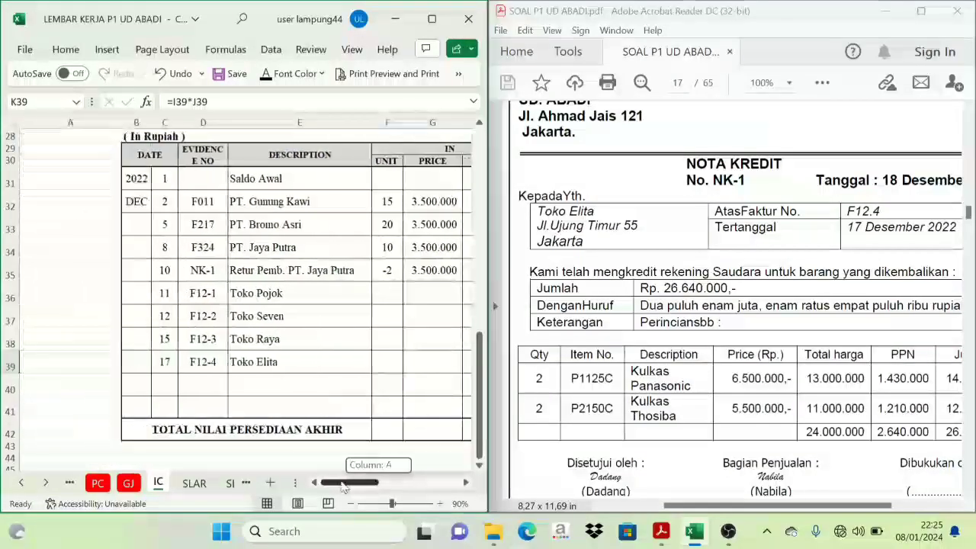
scroll(322, 418, up, 9)
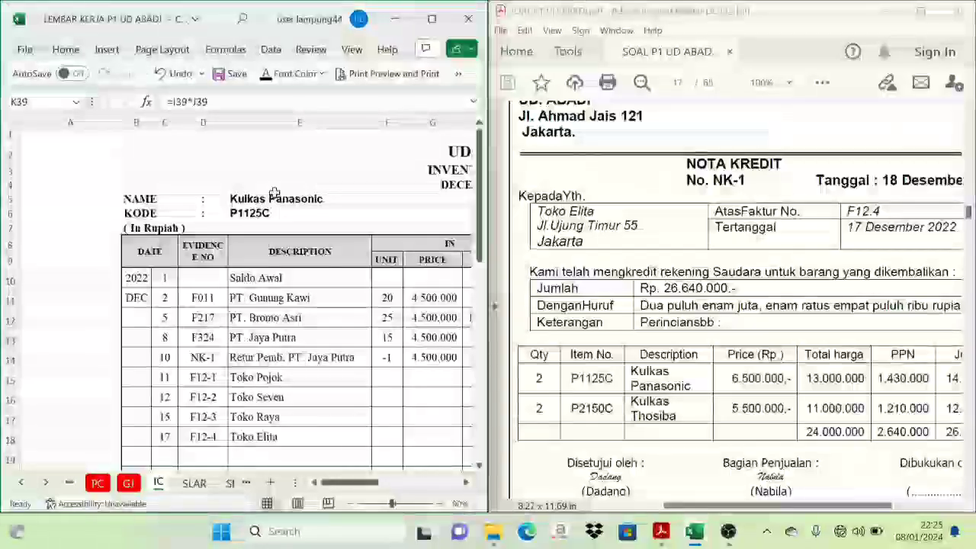
scroll(537, 350, down, 1)
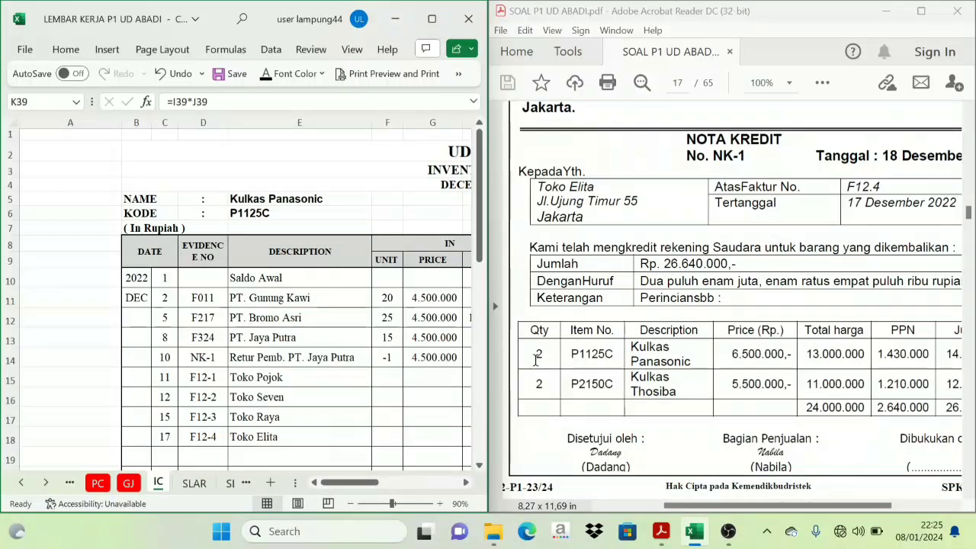
scroll(297, 393, down, 1)
click(295, 390)
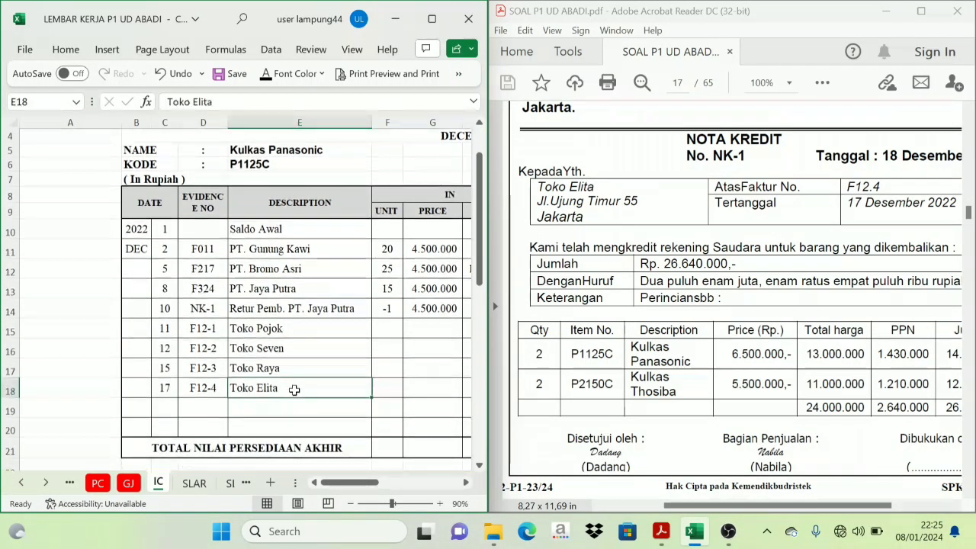
drag(175, 412, 203, 410)
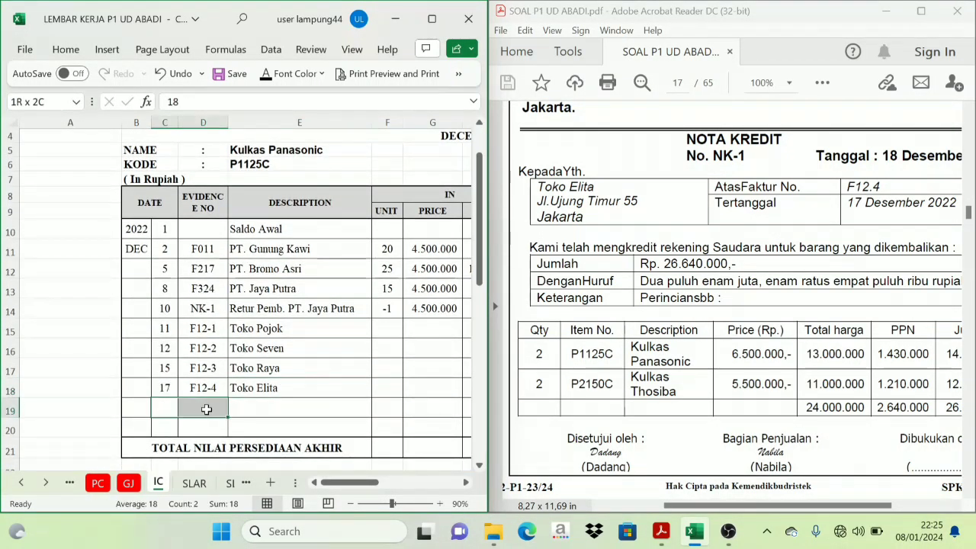
click(269, 76)
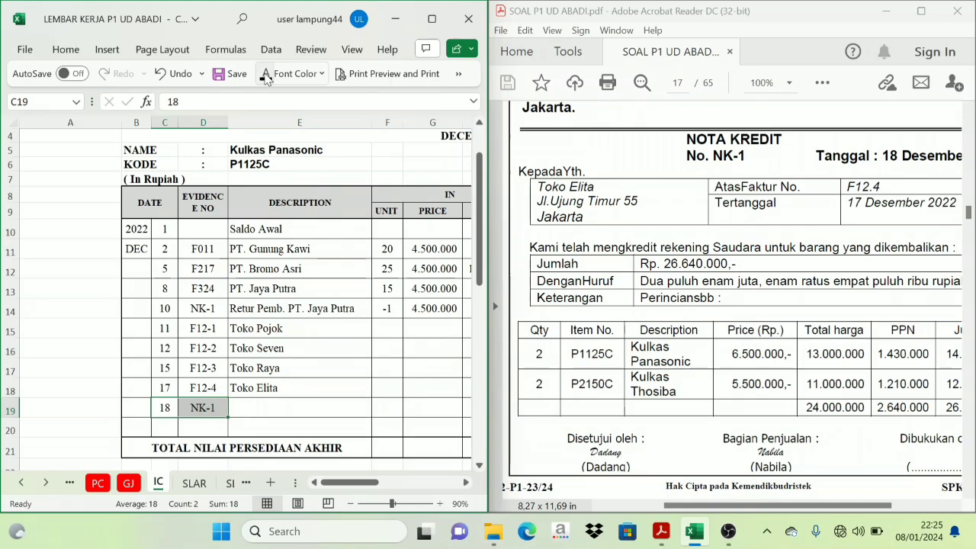
click(255, 404)
click(266, 74)
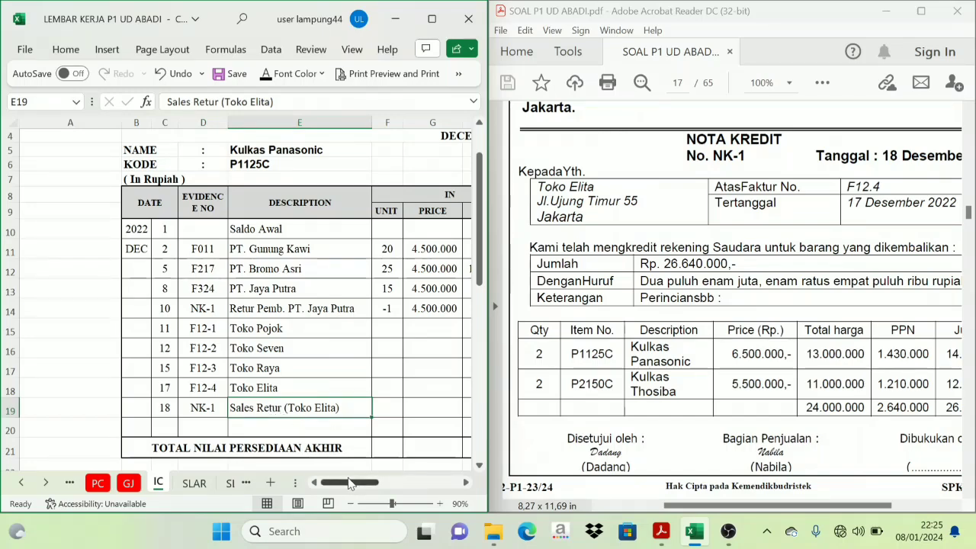
- On the Kulkas Panasonic card, apply the black font colour to the row 19 OUT entry: unit -2, price 4.500.000 and total 9.000.000
drag(348, 482, 385, 492)
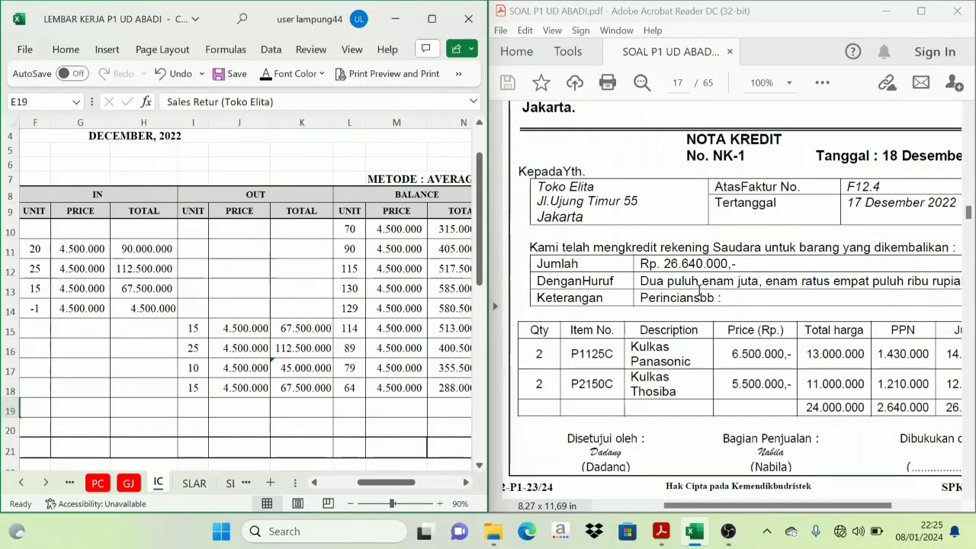
click(255, 194)
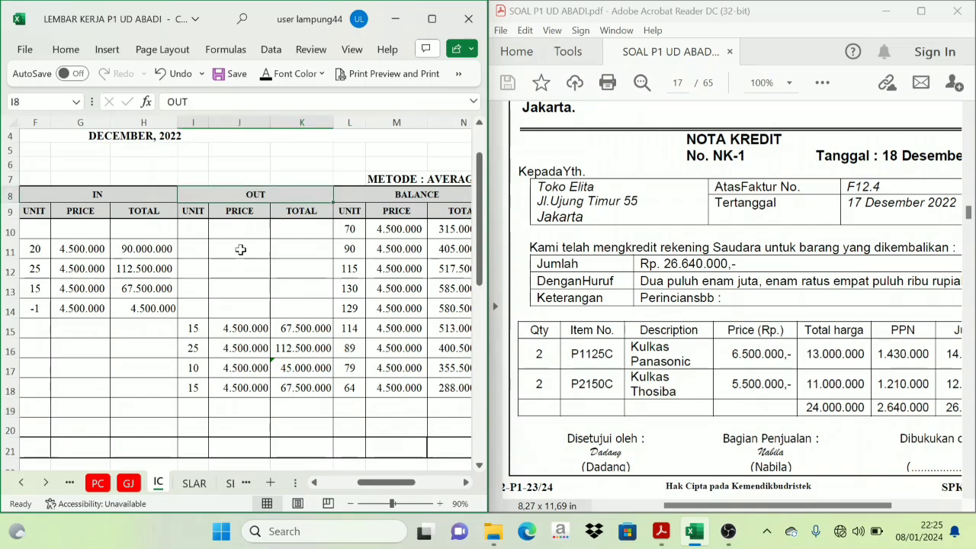
click(314, 483)
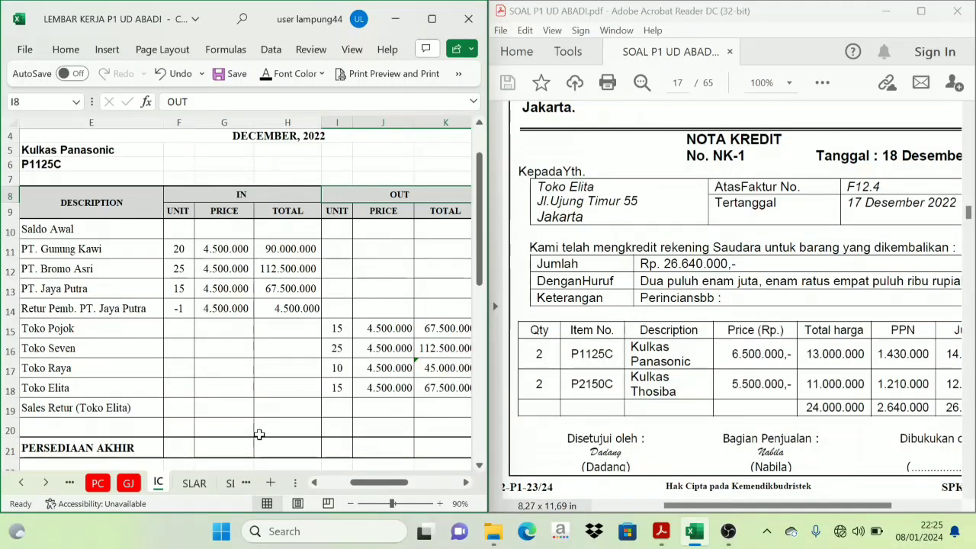
mouse_move(386, 483)
mouse_down()
mouse_move(396, 482)
mouse_move(388, 466)
mouse_up()
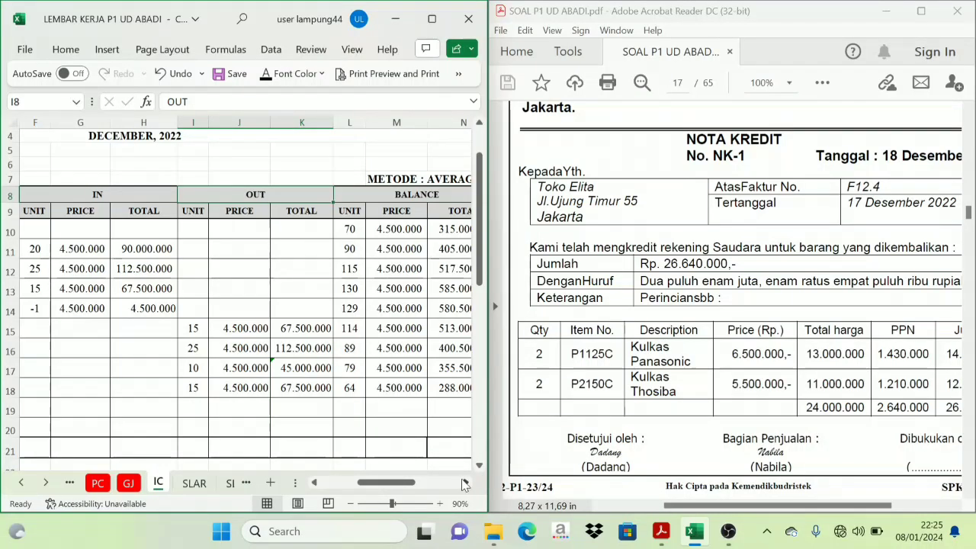
click(465, 483)
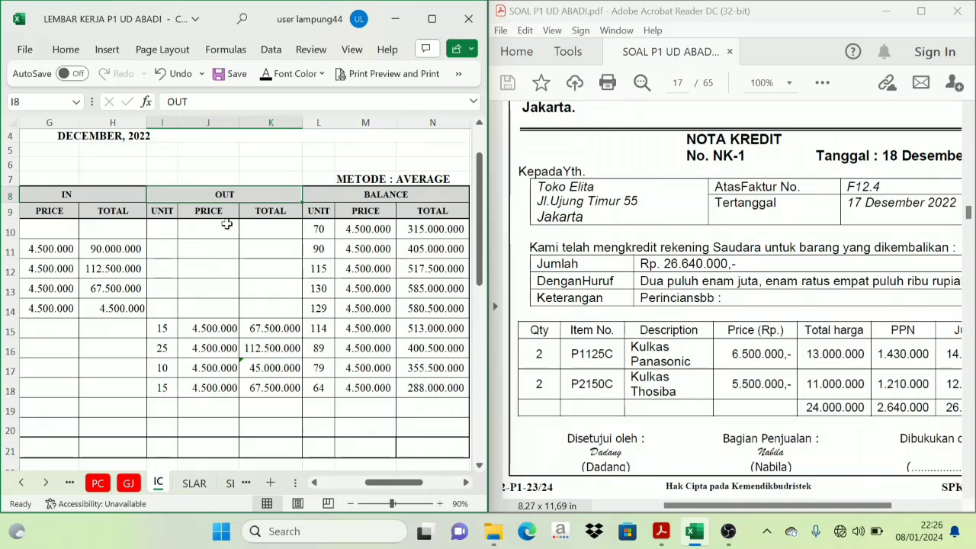
click(164, 413)
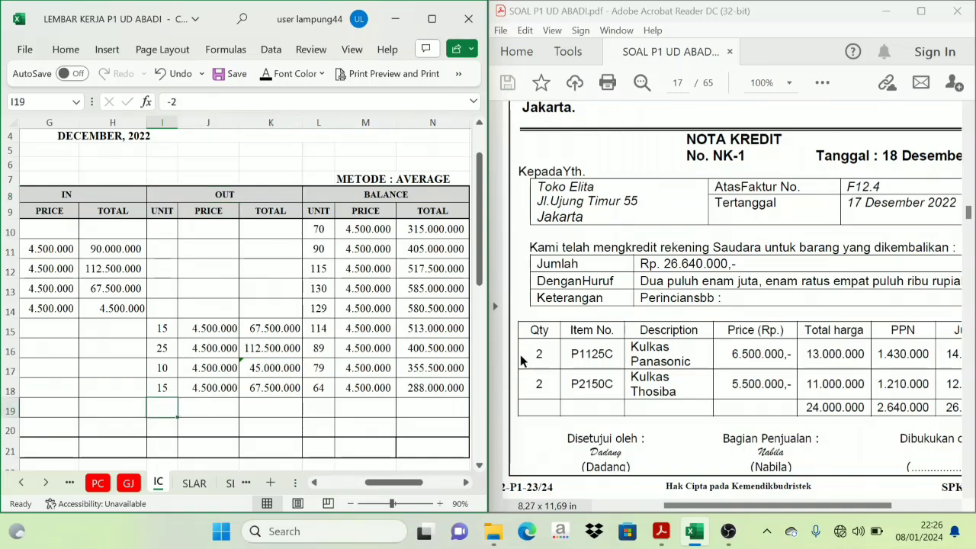
click(267, 76)
click(164, 387)
click(202, 407)
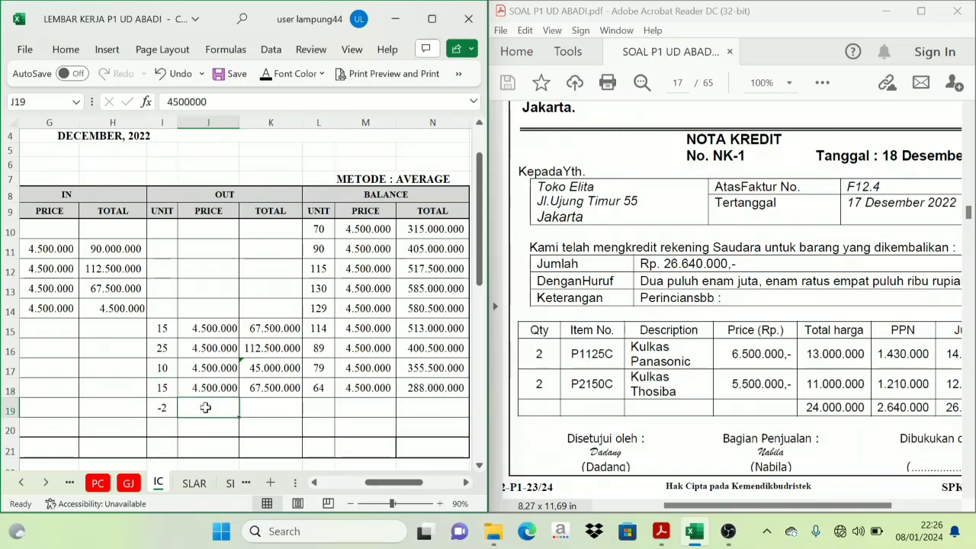
click(263, 77)
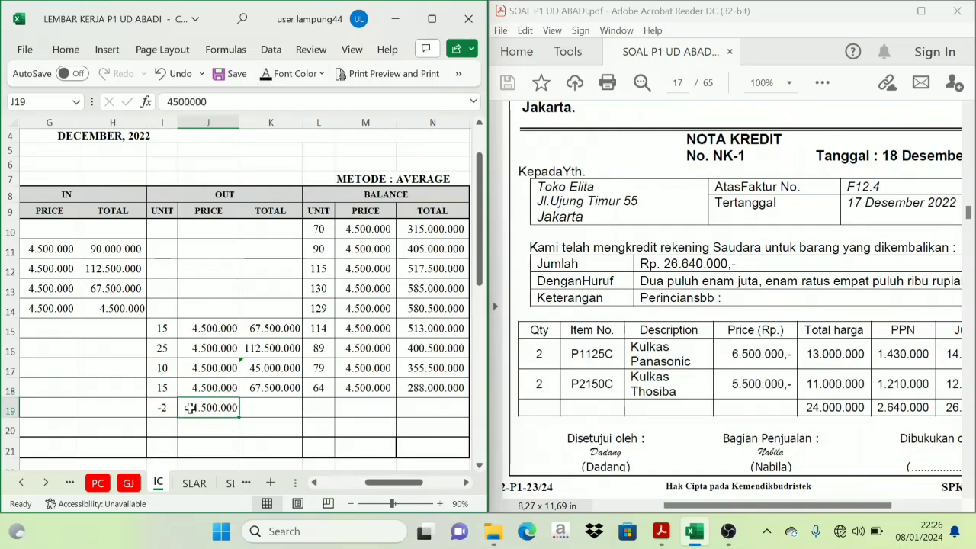
click(267, 405)
click(265, 75)
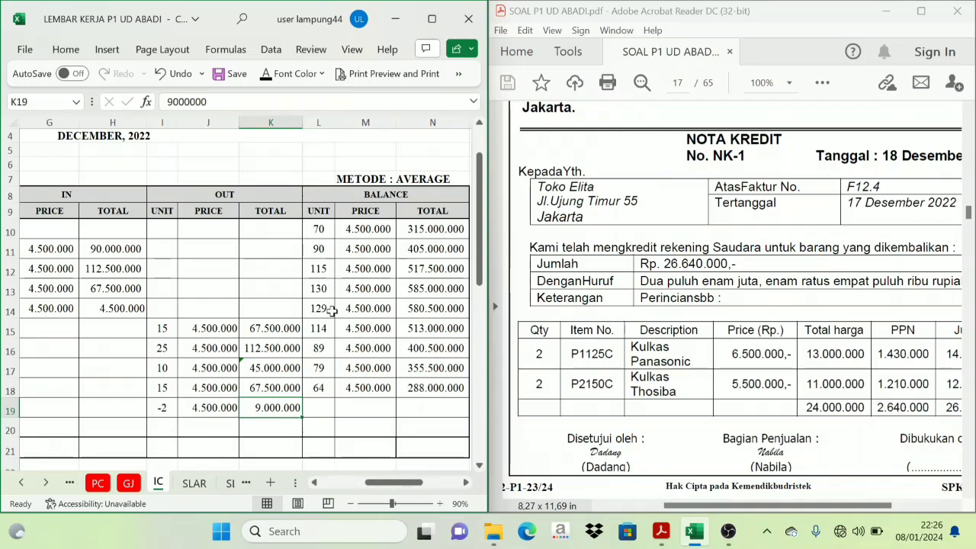
- Compare the returned units in I19 with the previous balance in L18, and show the unit balance 66 in black in L19
click(318, 407)
click(156, 414)
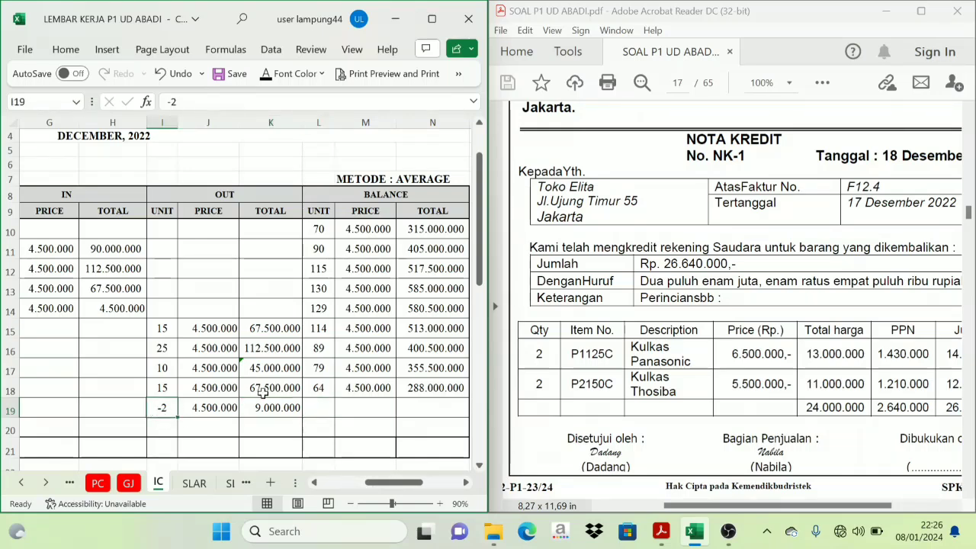
click(313, 391)
click(314, 410)
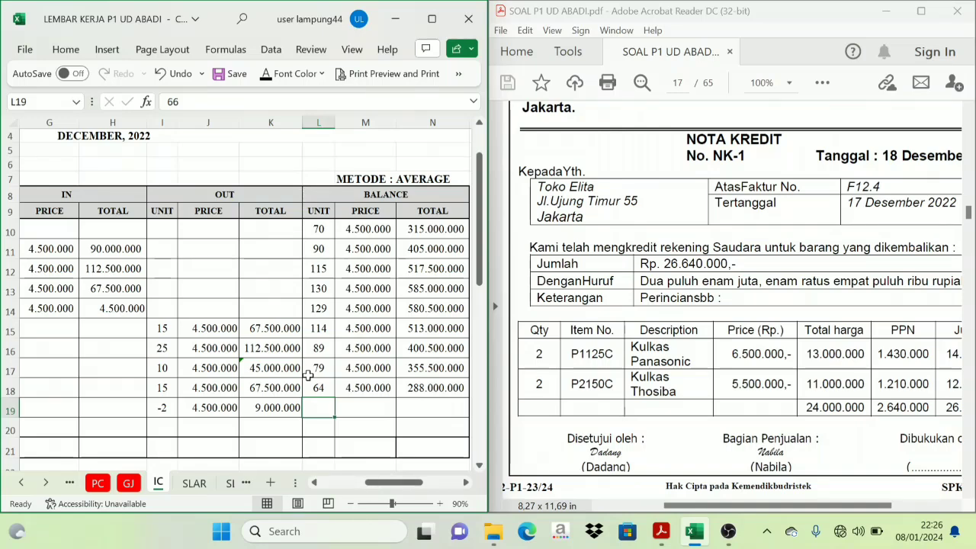
click(328, 390)
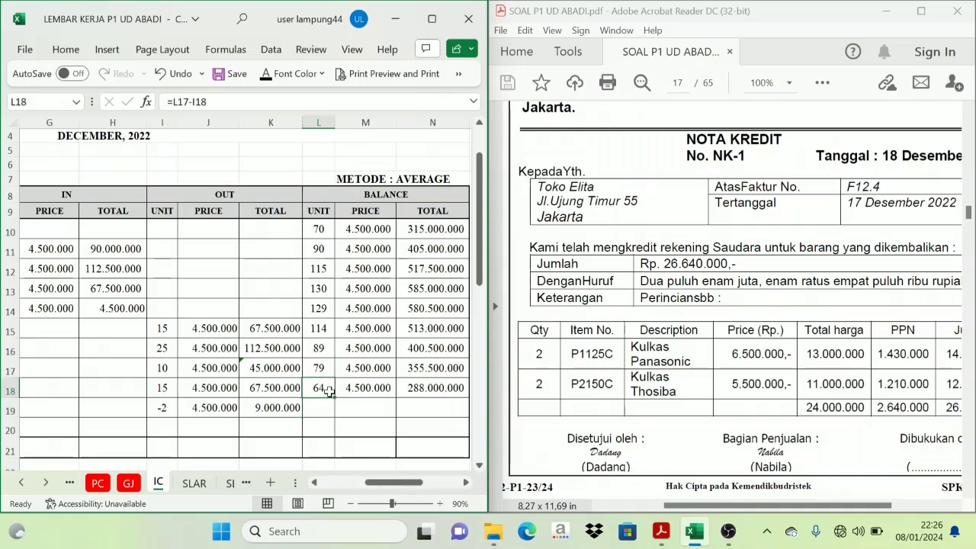
click(322, 407)
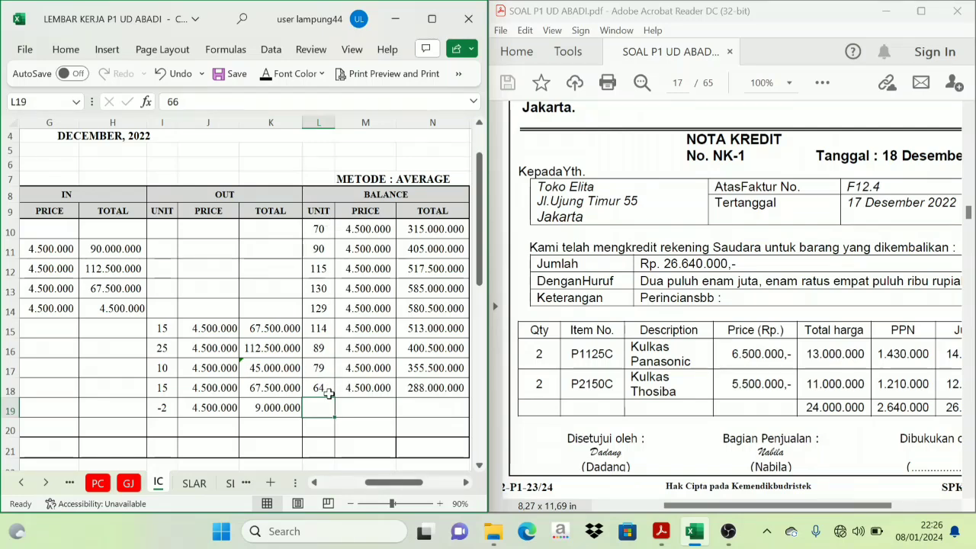
click(327, 391)
click(331, 409)
click(161, 409)
click(318, 406)
click(268, 74)
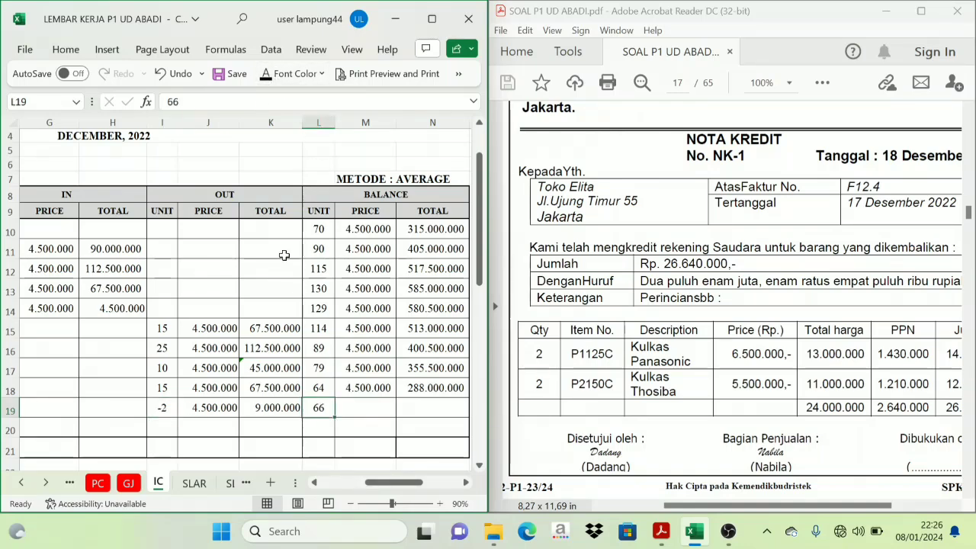
- Apply the black font colour to M19 and N19 to show the balance price 4.500.000 and the total =L19*M19
click(361, 409)
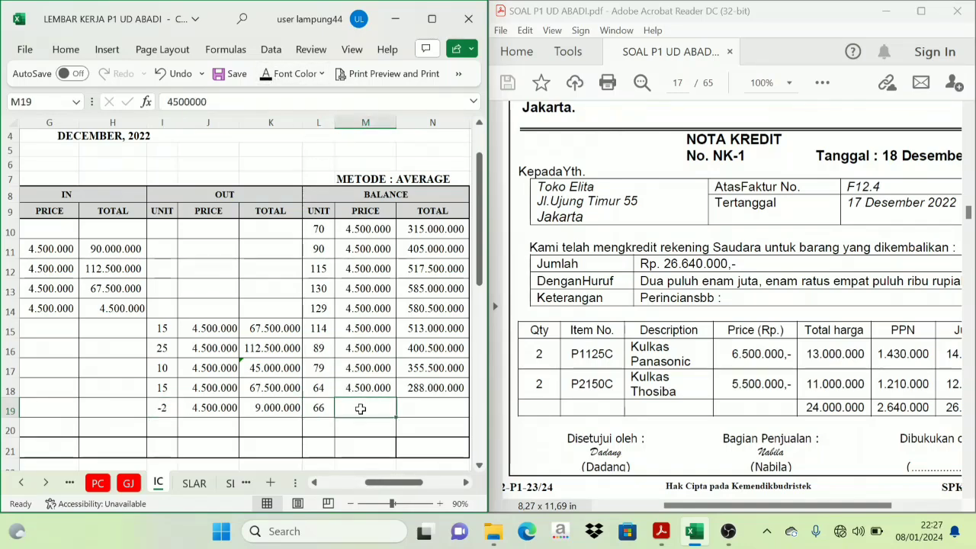
click(269, 74)
click(424, 409)
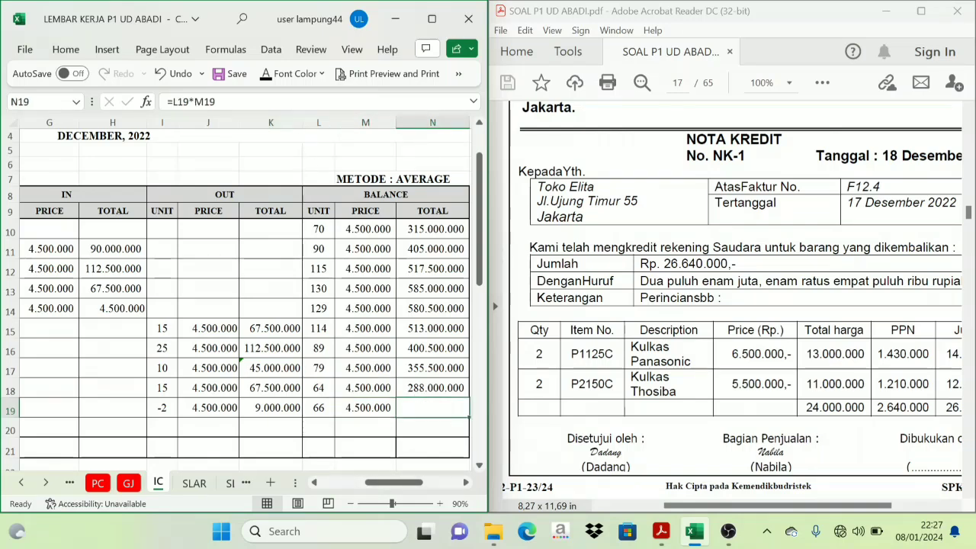
click(269, 73)
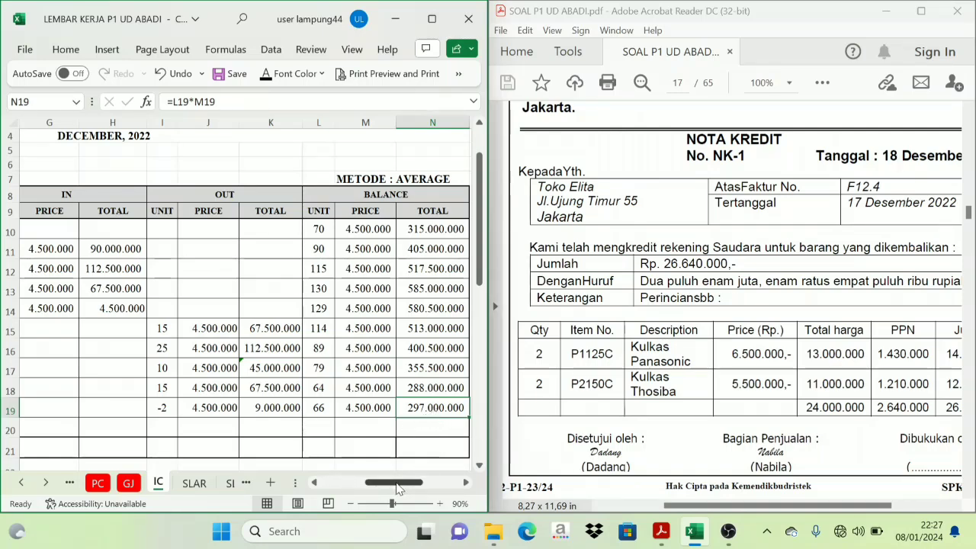
- On the Kulkas Toshiba card, apply the black font colour to C40:E40 to show date 18, the evidence number and the description
drag(398, 487, 355, 492)
scroll(305, 417, down, 4)
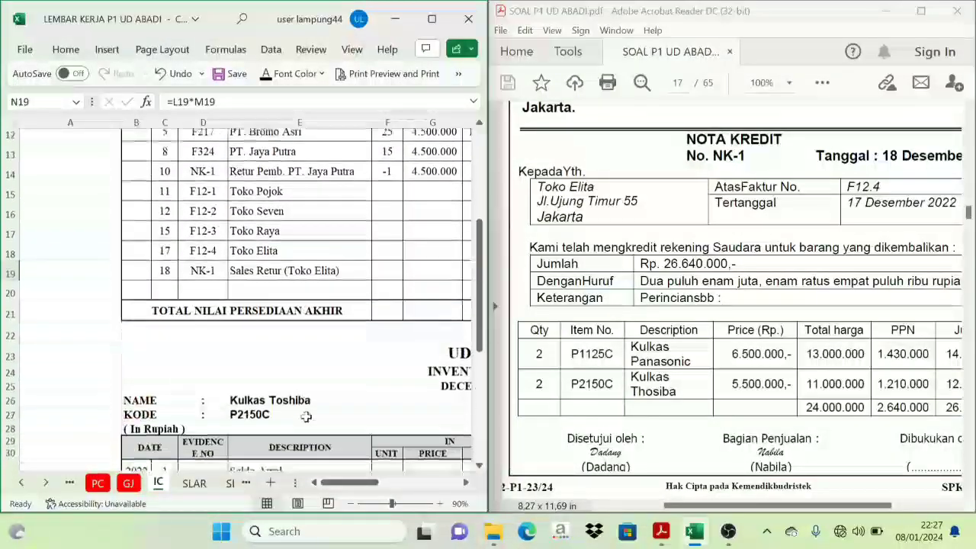
scroll(305, 418, down, 5)
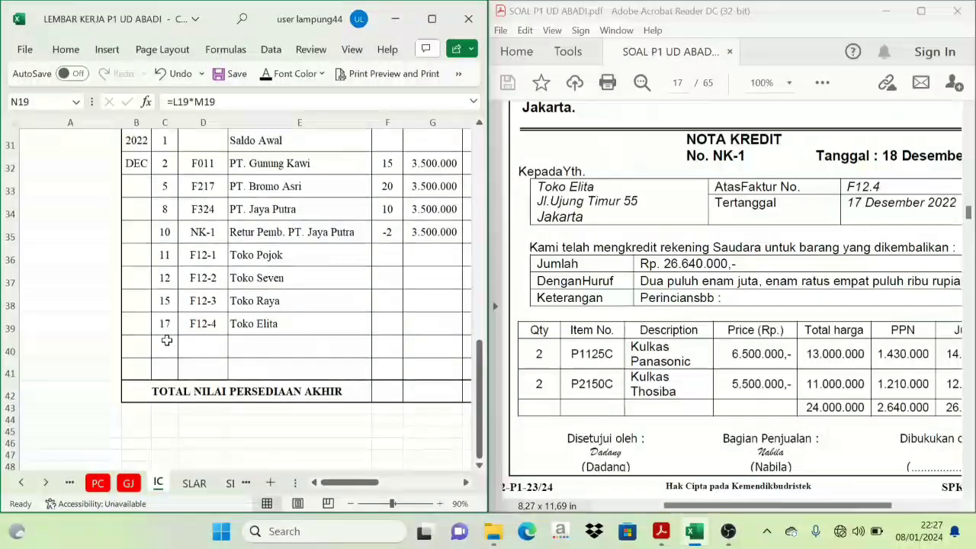
drag(165, 346, 298, 353)
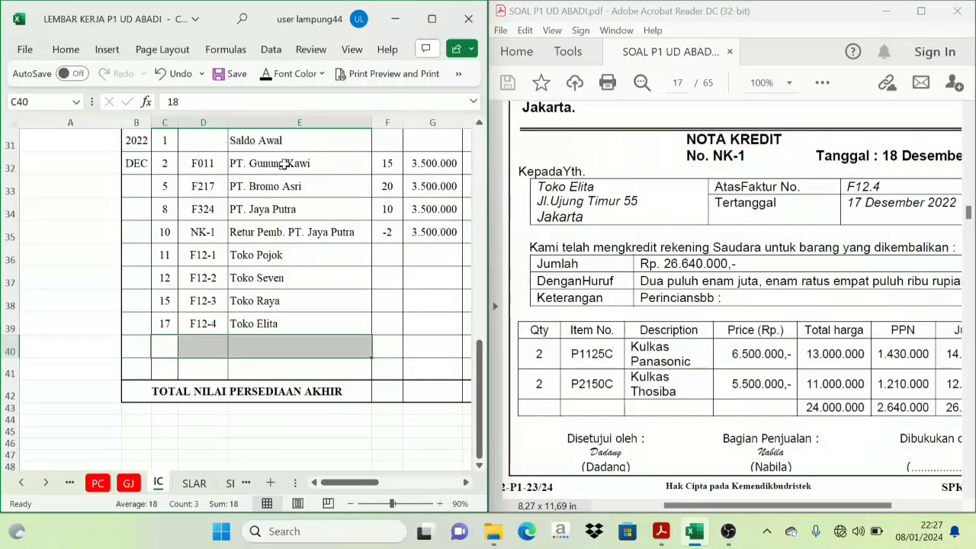
click(269, 77)
- Apply the black font colour to the Kulkas Toshiba card's row 40 OUT entry: unit -2, price 3.500.000 and total 7.000.000
drag(358, 485, 404, 486)
scroll(349, 438, up, 2)
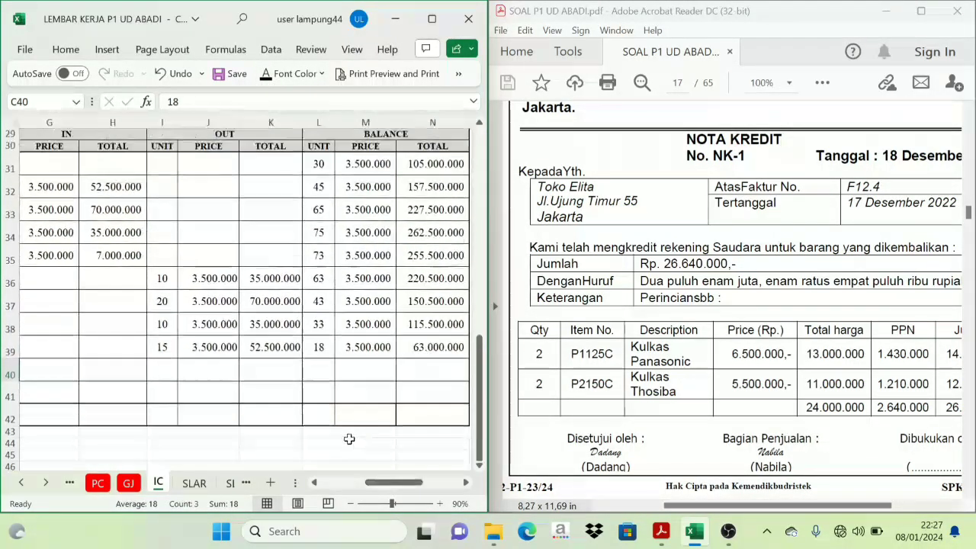
scroll(211, 413, down, 1)
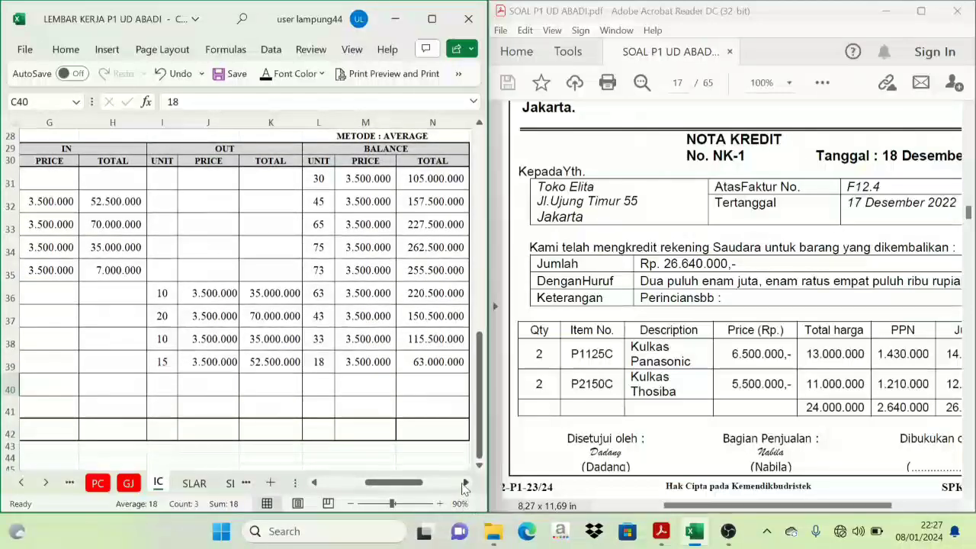
click(465, 485)
click(105, 385)
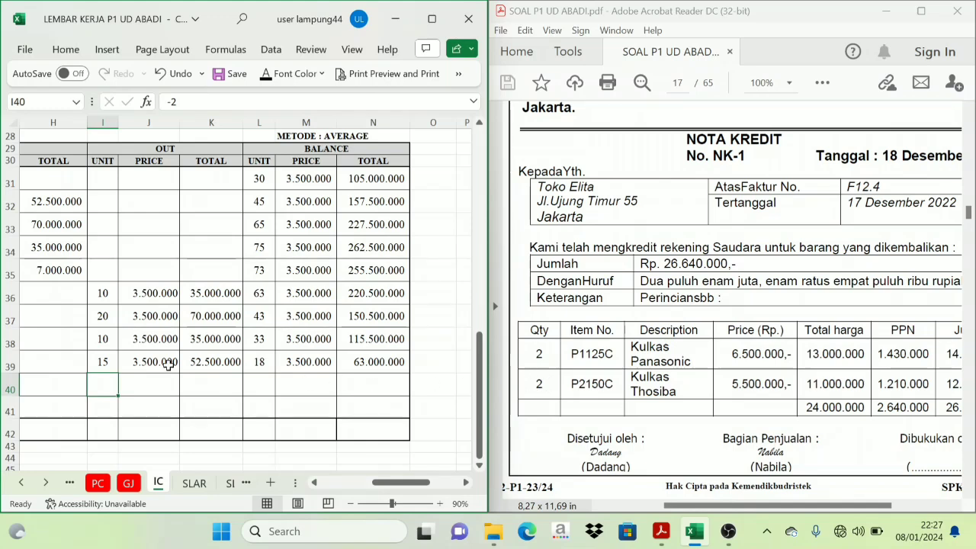
click(265, 77)
click(139, 387)
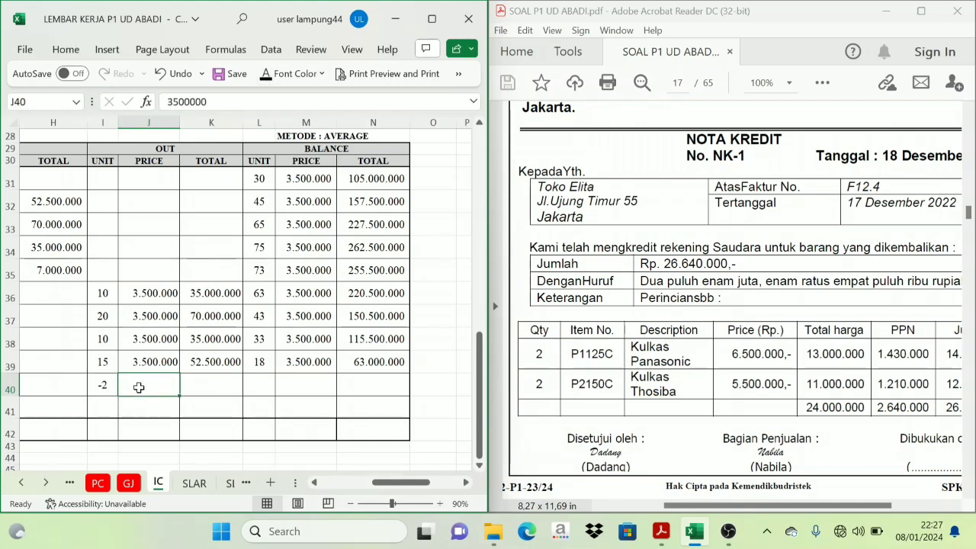
click(269, 76)
click(204, 404)
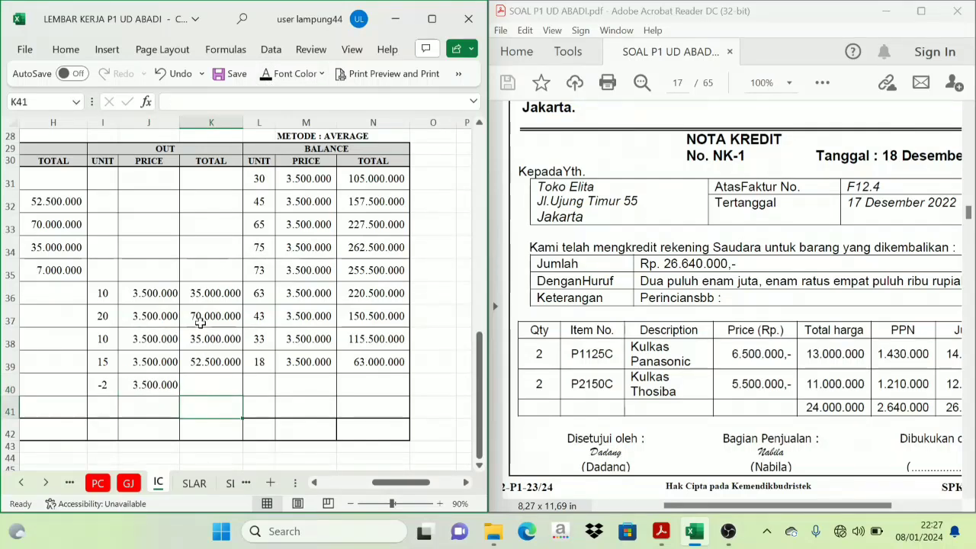
click(211, 384)
click(267, 75)
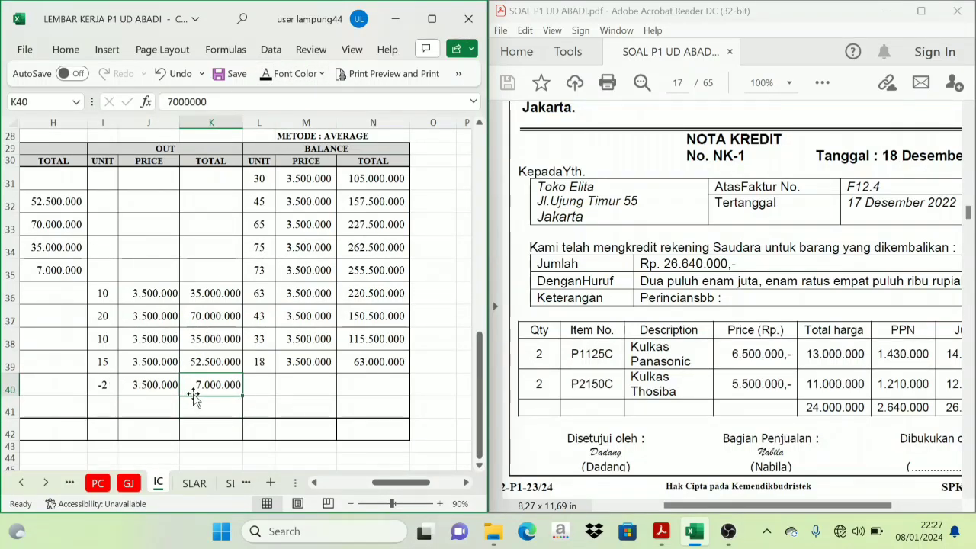
- Show the Kulkas Toshiba card's row 40 balance with unit 20, price 3.500.000 and total =L40*M40
click(266, 388)
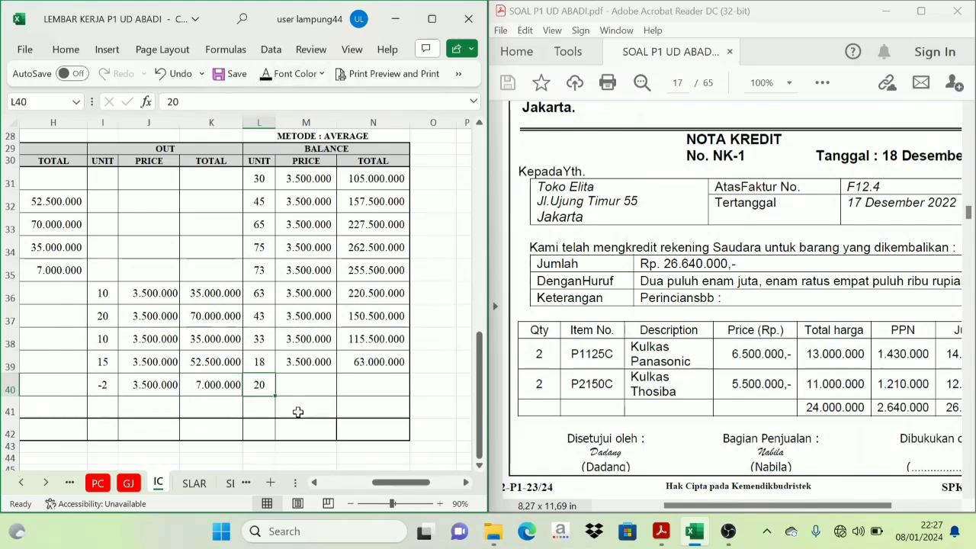
click(295, 388)
key(ctrl+d)
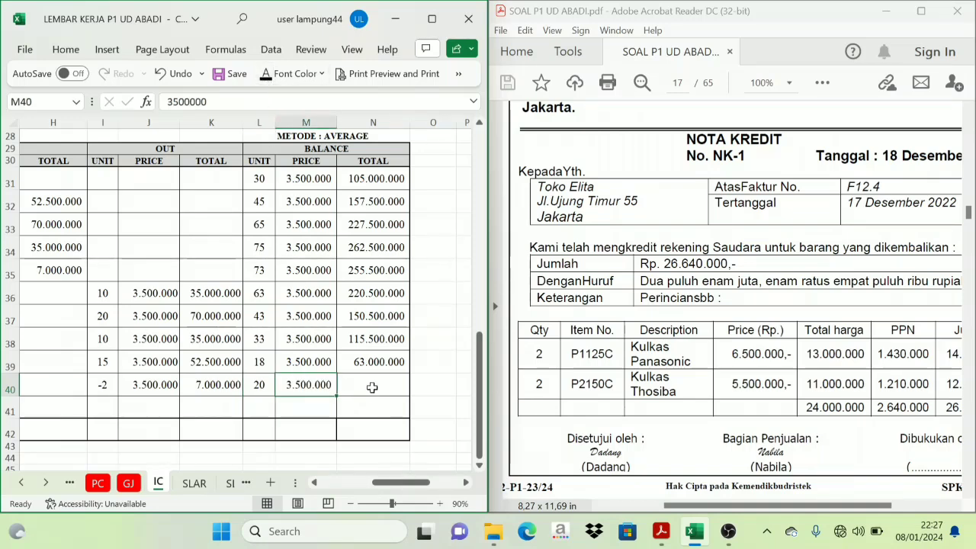
click(374, 386)
key(ctrl+d)
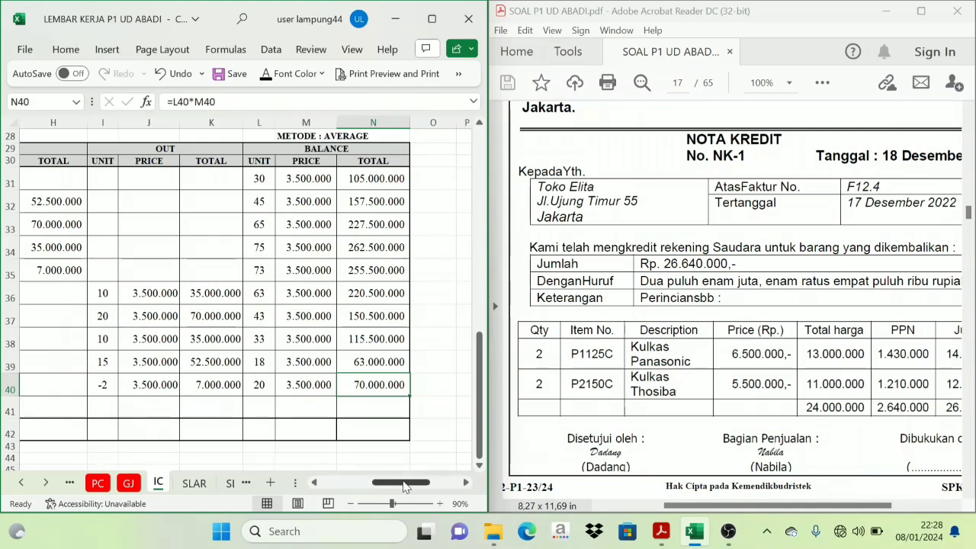
- Review the OUT units and totals of the sales return in row 40 of Kulkas Toshiba and row 19 of Kulkas Panasonic
drag(410, 482, 391, 488)
click(297, 385)
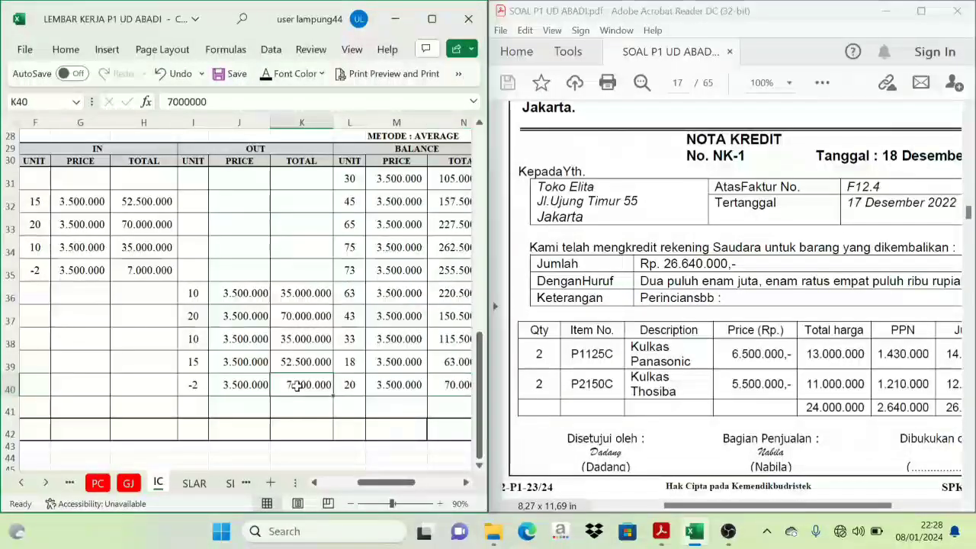
key(Left)
key(Left)
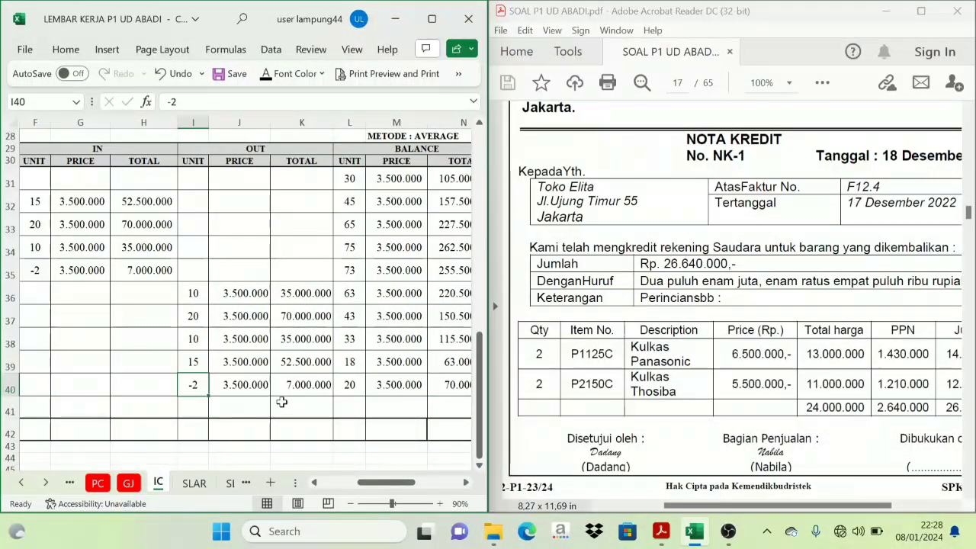
click(299, 385)
scroll(282, 357, up, 6)
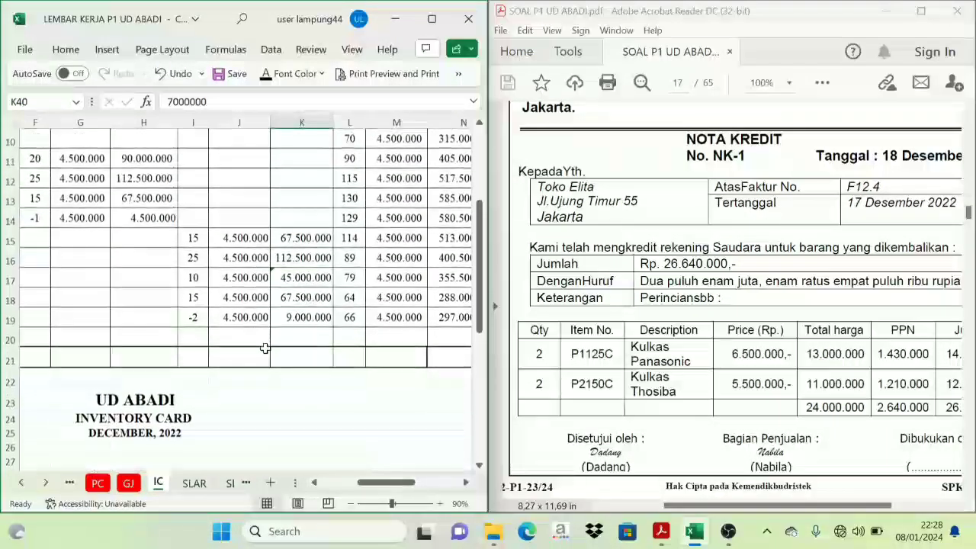
click(312, 319)
click(196, 317)
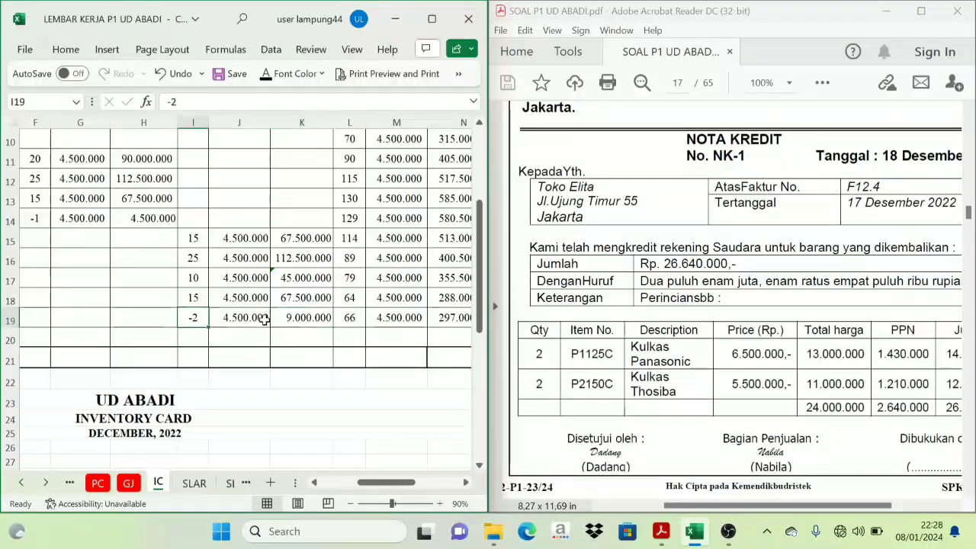
click(304, 318)
scroll(290, 366, down, 6)
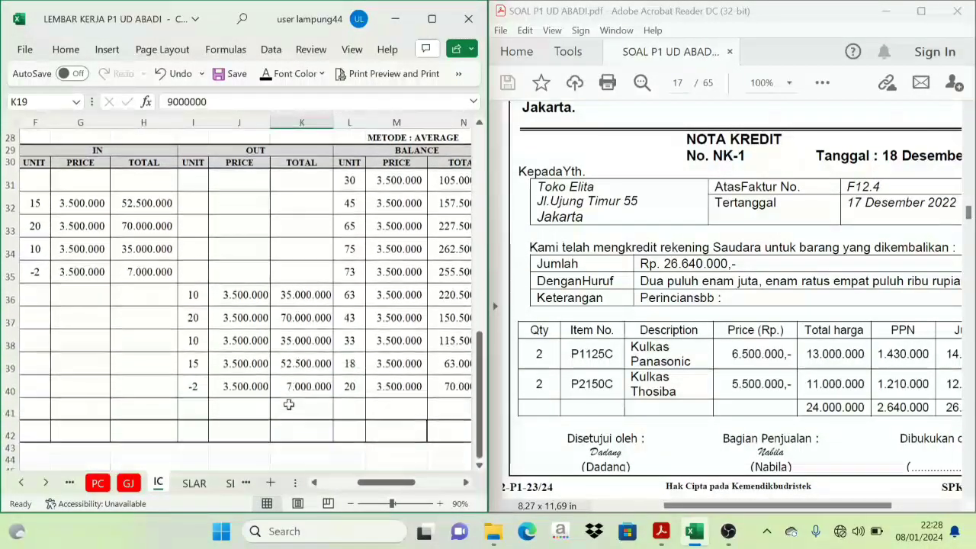
click(298, 388)
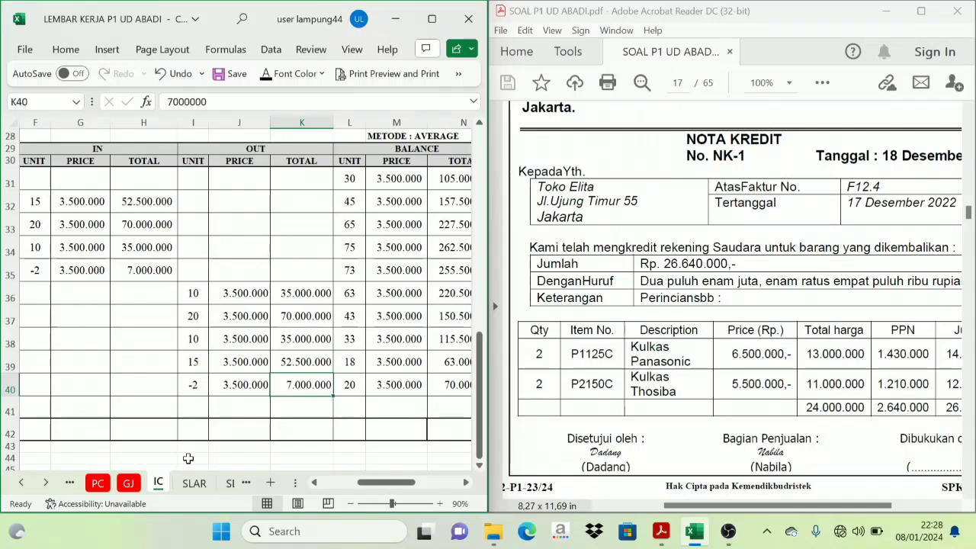
- In the GJ sheet, apply the black font colour to E33:F34 to show Merchandisk Inventory with Cost of Good Sold indented below
click(130, 487)
drag(384, 486, 355, 489)
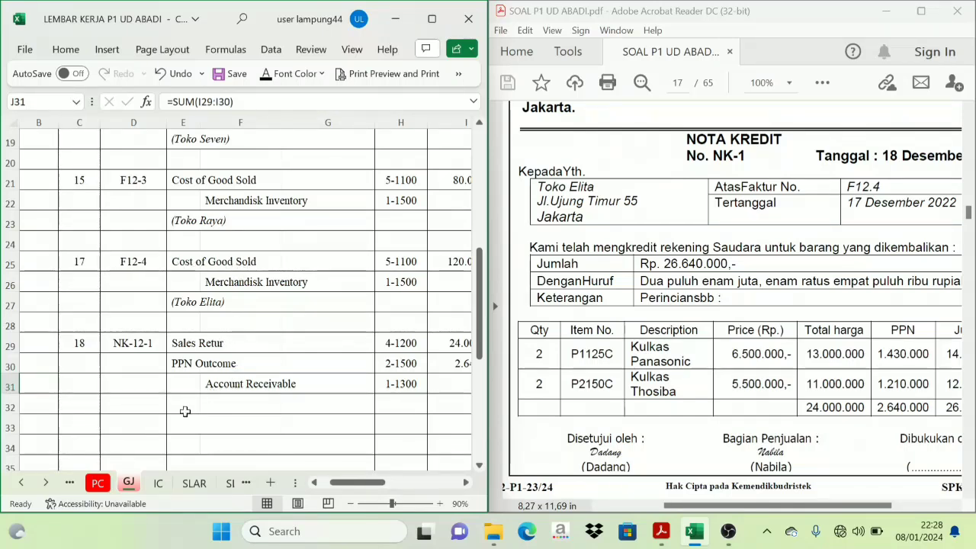
drag(178, 421, 233, 443)
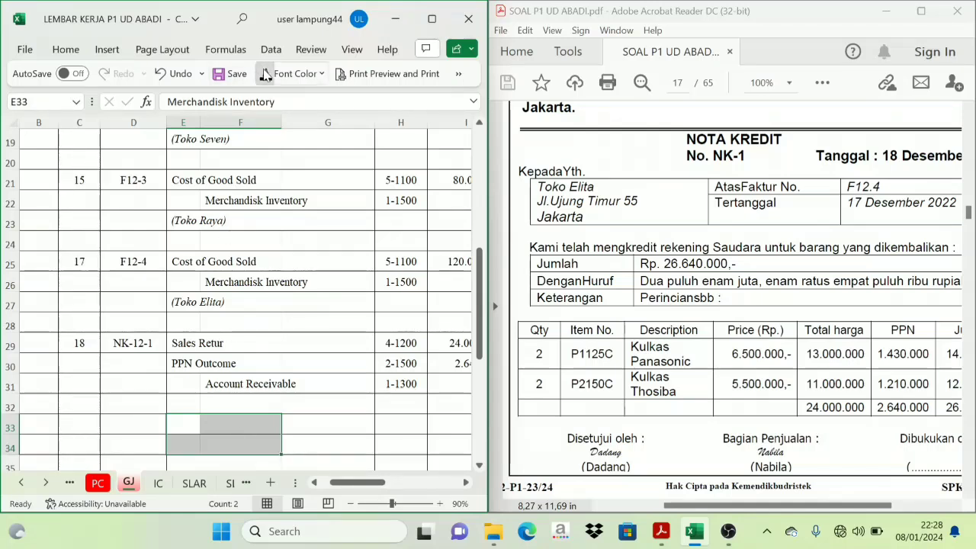
text(Merchandisk Inventory 	Cost of Good Sold)
key(Down)
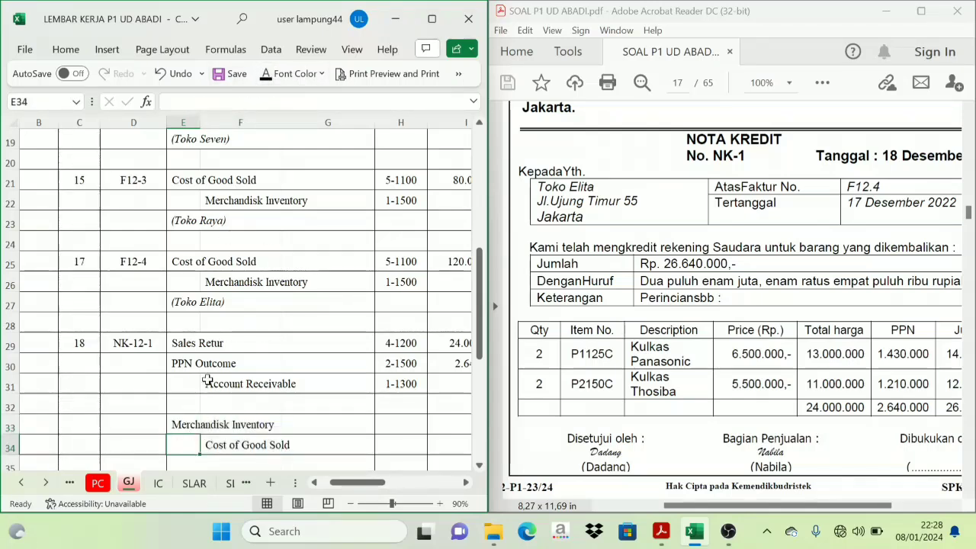
- Compare the return entry with the F12-4 entry and show account numbers 1-1500 and 5-1100 in H33:H34 in black font
click(184, 261)
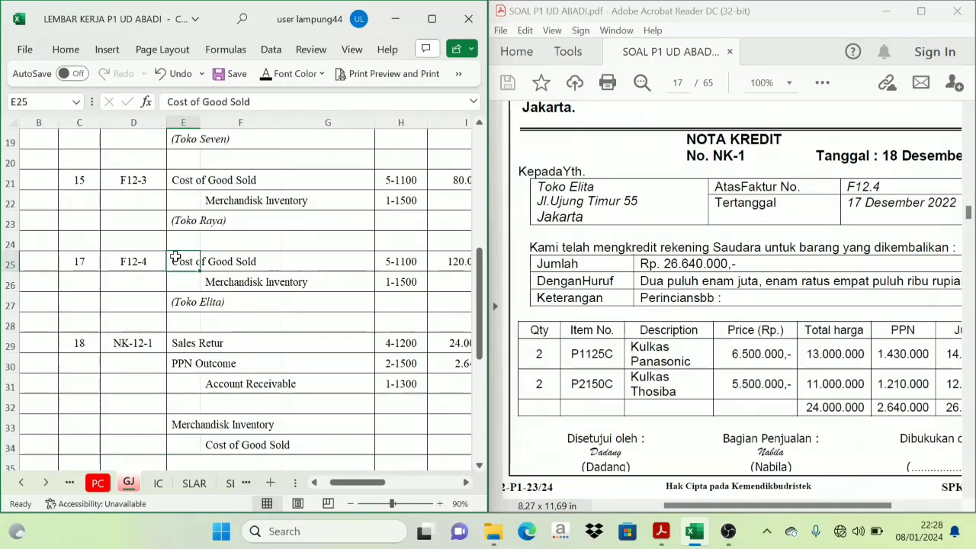
click(264, 448)
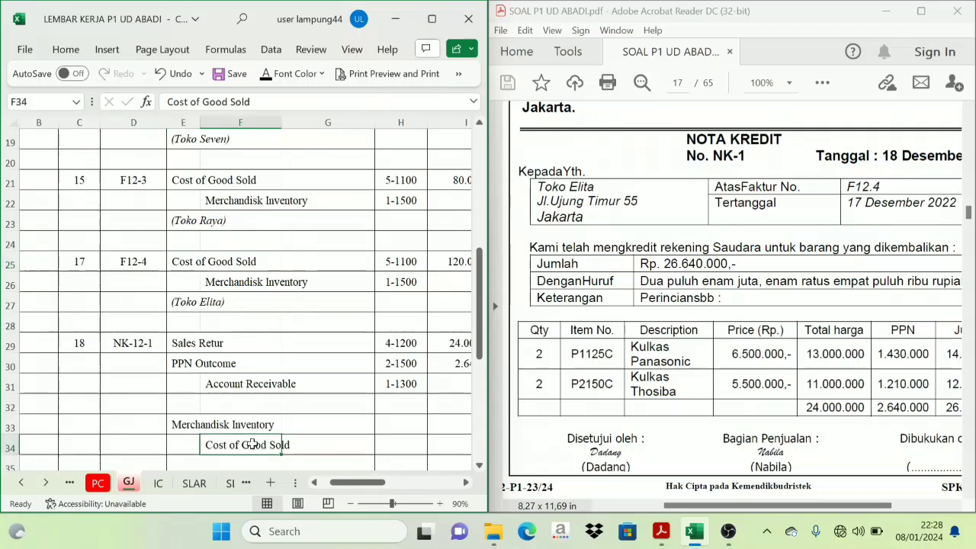
click(186, 427)
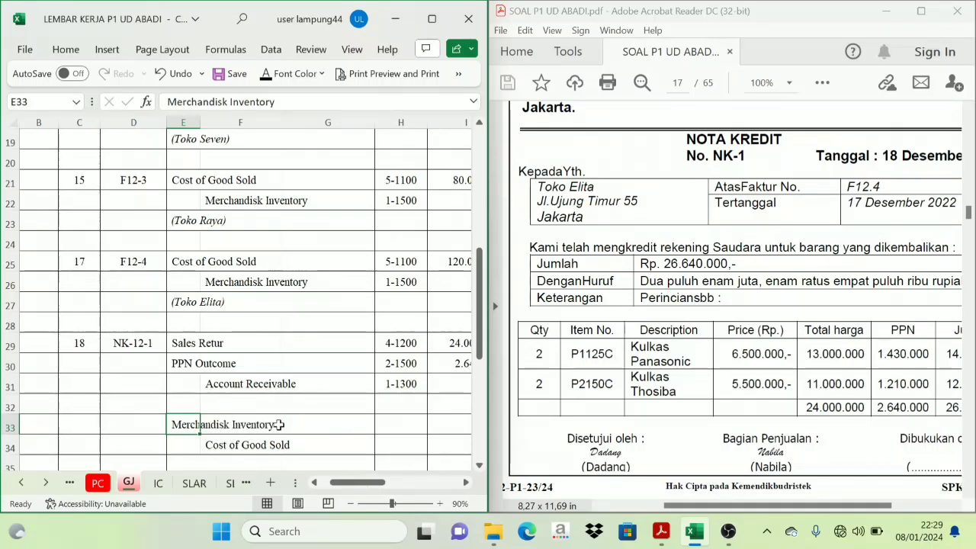
drag(401, 425, 401, 445)
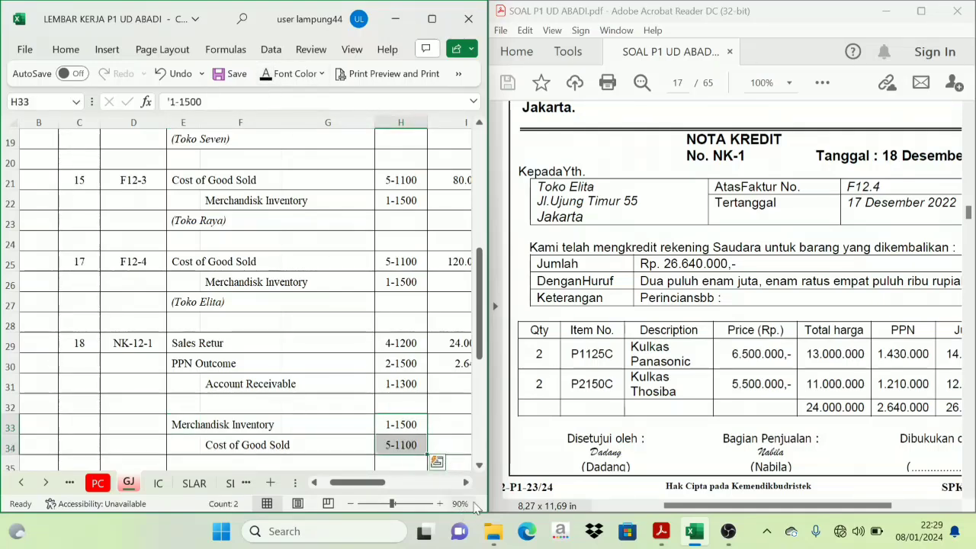
- Check the returned goods' cost totals on the IC sheet, K19 for Kulkas Panasonic and K40 for Kulkas Toshiba, against GJ row 33
click(469, 483)
click(468, 483)
click(468, 483)
key(Right)
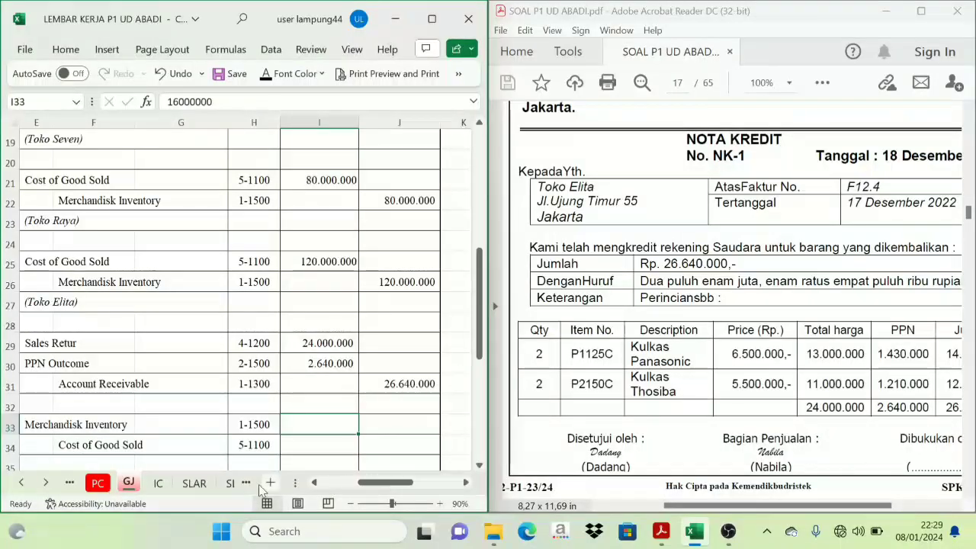
click(159, 483)
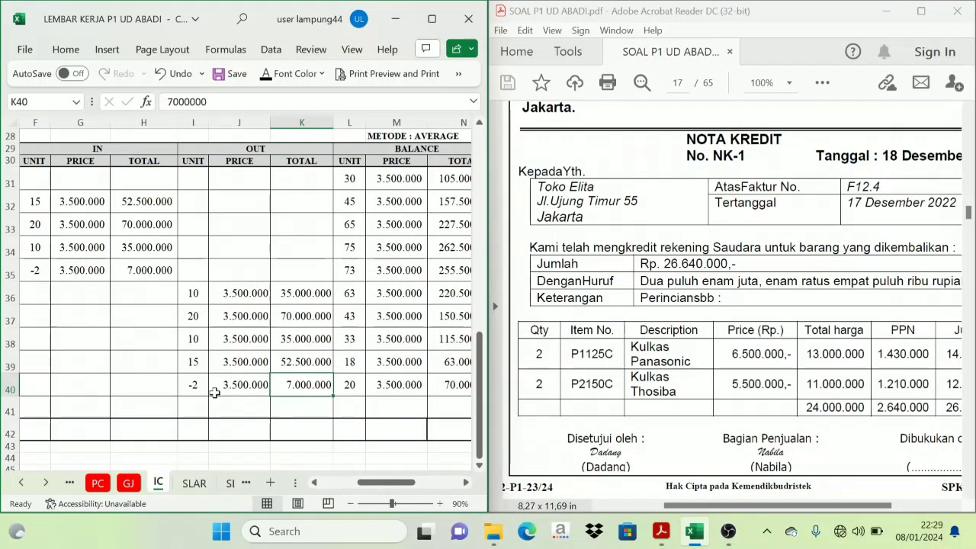
scroll(216, 395, up, 6)
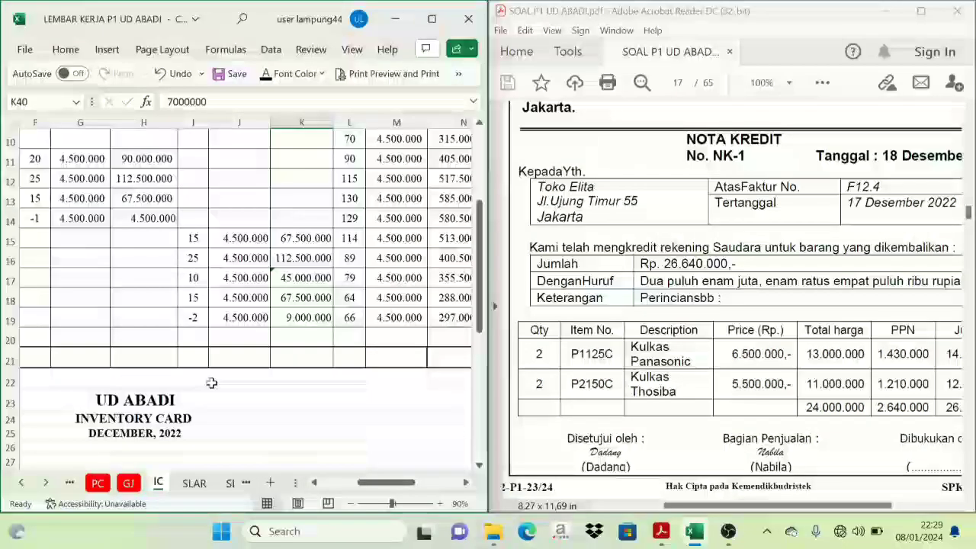
click(305, 317)
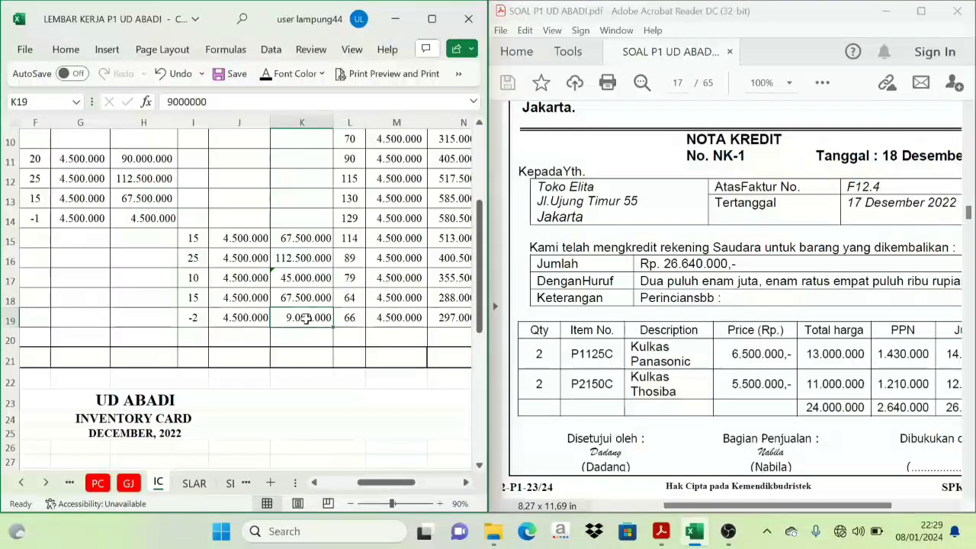
scroll(297, 396, down, 2)
scroll(297, 405, down, 3)
click(195, 426)
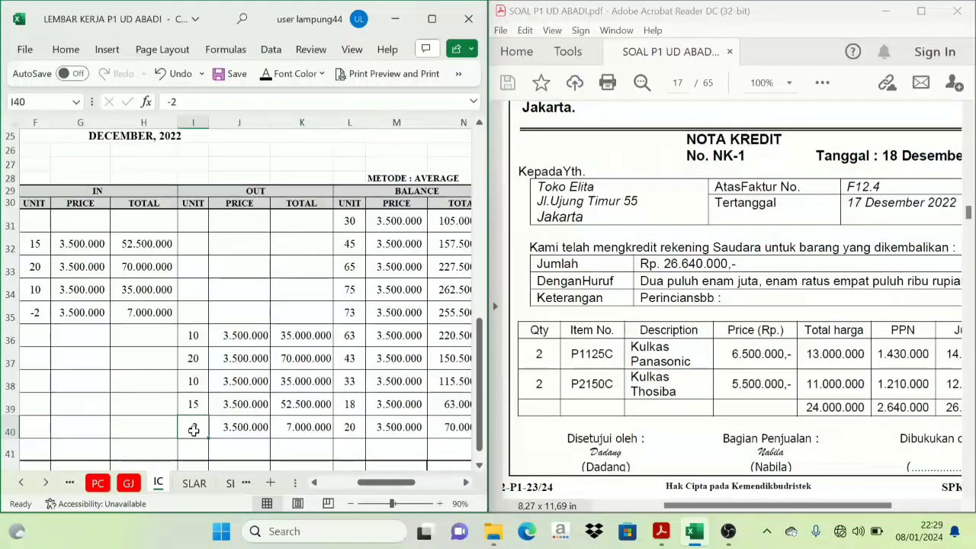
click(304, 429)
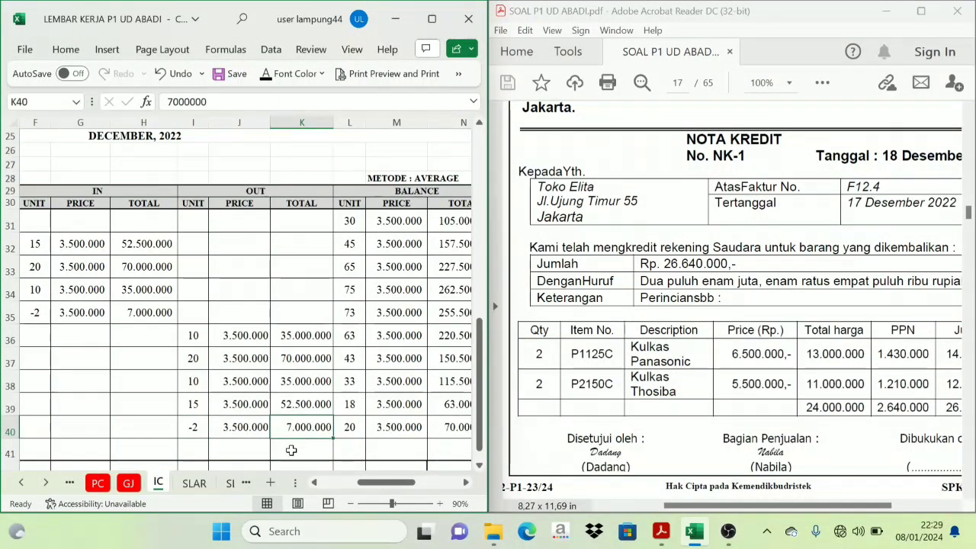
- In the GJ sheet, apply the black font colour to I33:J34 to show the 16.000.000 debit and 16.000.000 credit
click(128, 482)
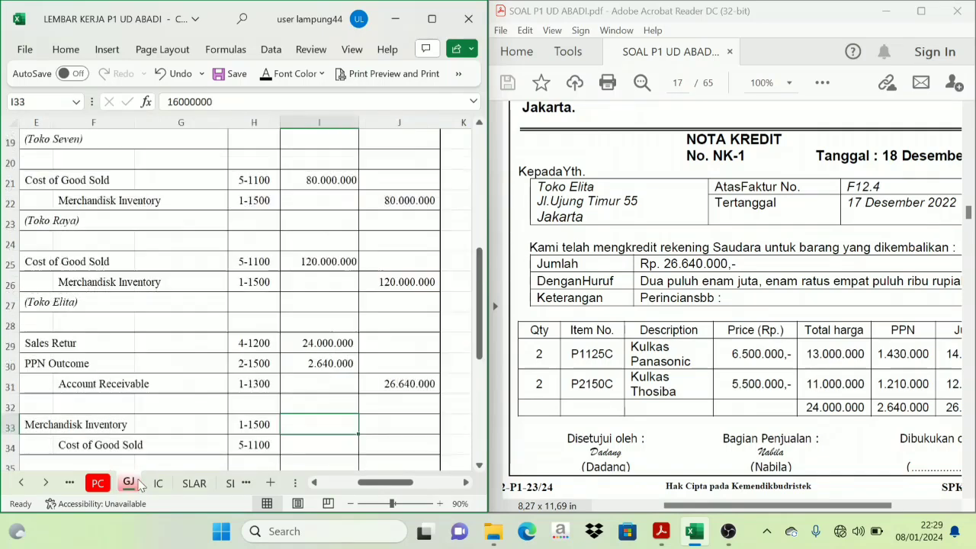
scroll(229, 412, down, 1)
drag(320, 366, 388, 374)
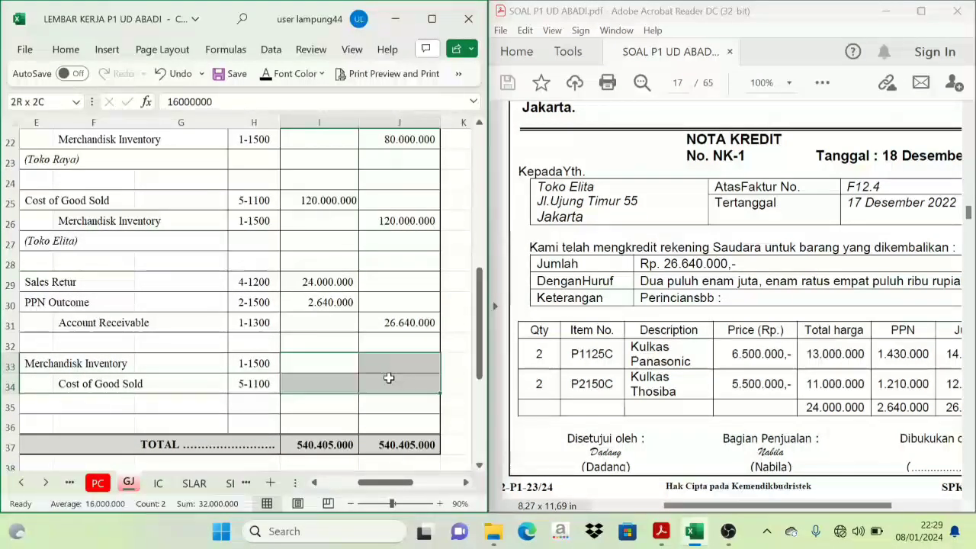
click(276, 73)
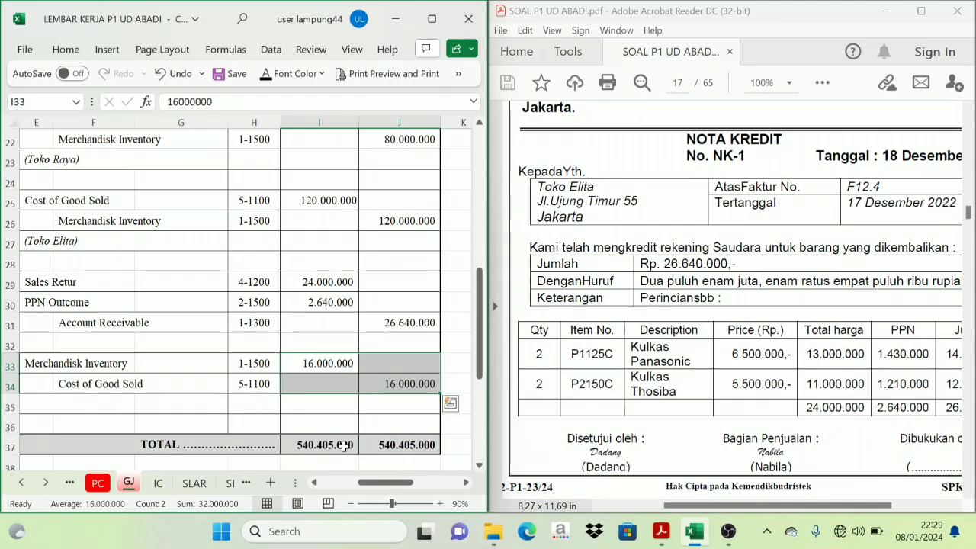
- Show the explanation (Toko Elita) in E35 below the Cost of Good Sold line in black font
drag(402, 483, 374, 486)
drag(180, 412, 215, 412)
text((Toko Elita))
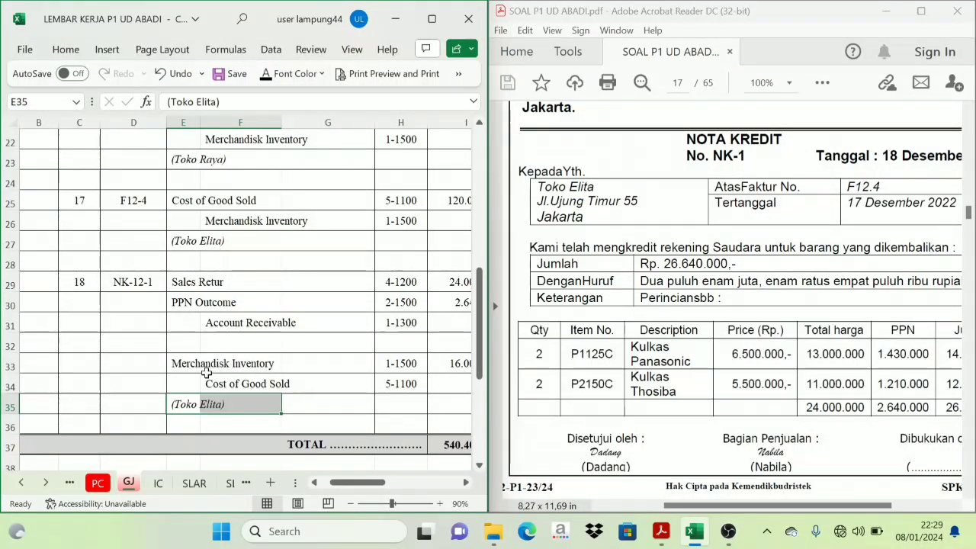
- In the SOAL P1 UD ABADI PDF in Acrobat Reader, read Dokumen Transaksi No.13, the cash receipt BKM12-1 from Toko Pojok
click(766, 349)
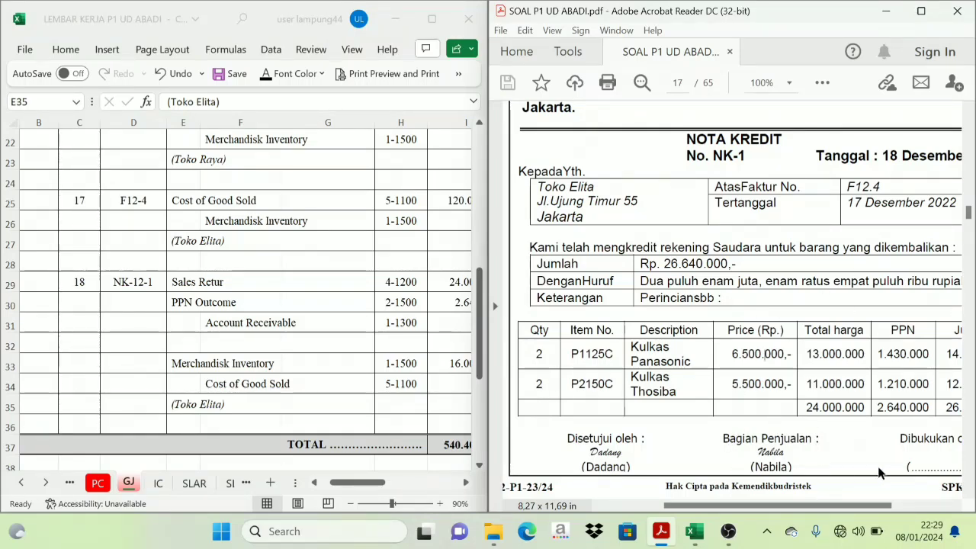
scroll(880, 472, up, 3)
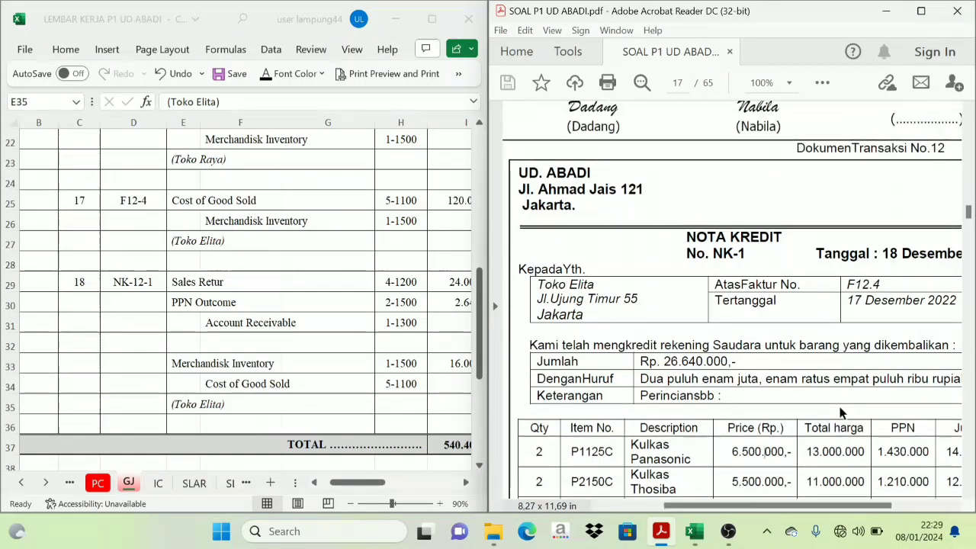
scroll(786, 275, down, 4)
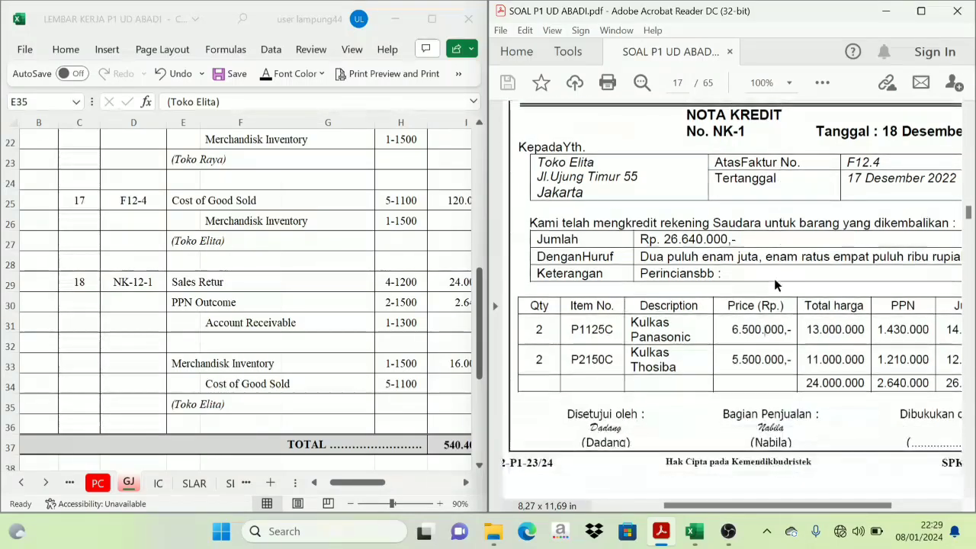
scroll(775, 284, down, 10)
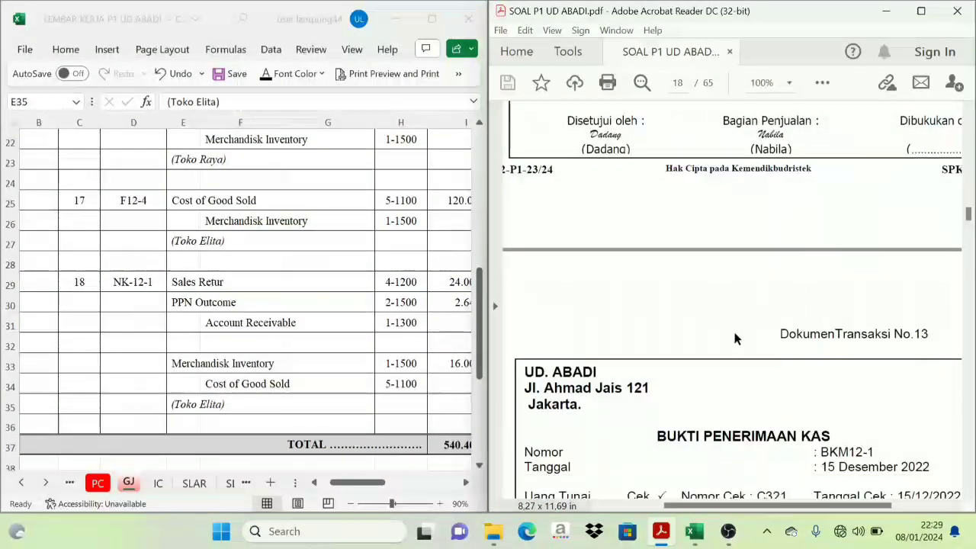
scroll(736, 339, down, 3)
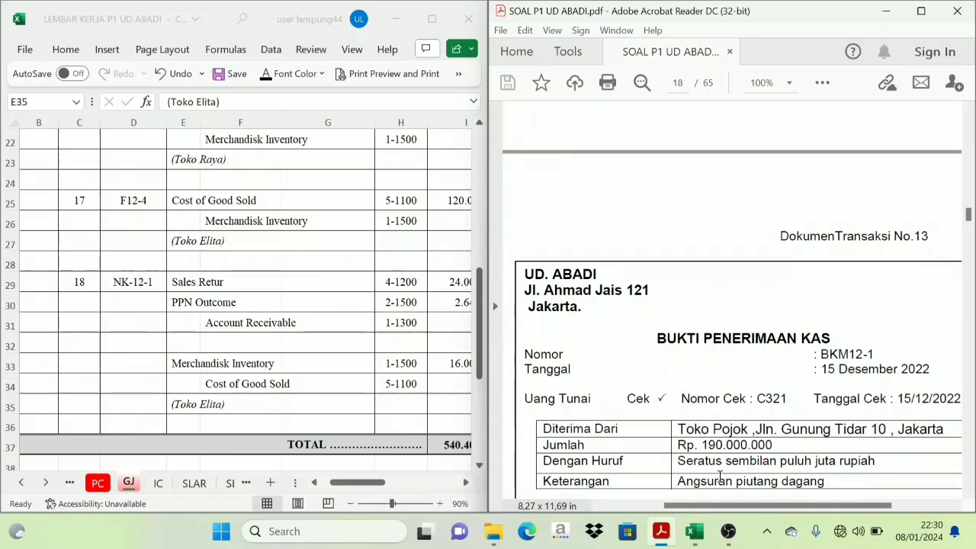
scroll(773, 414, down, 2)
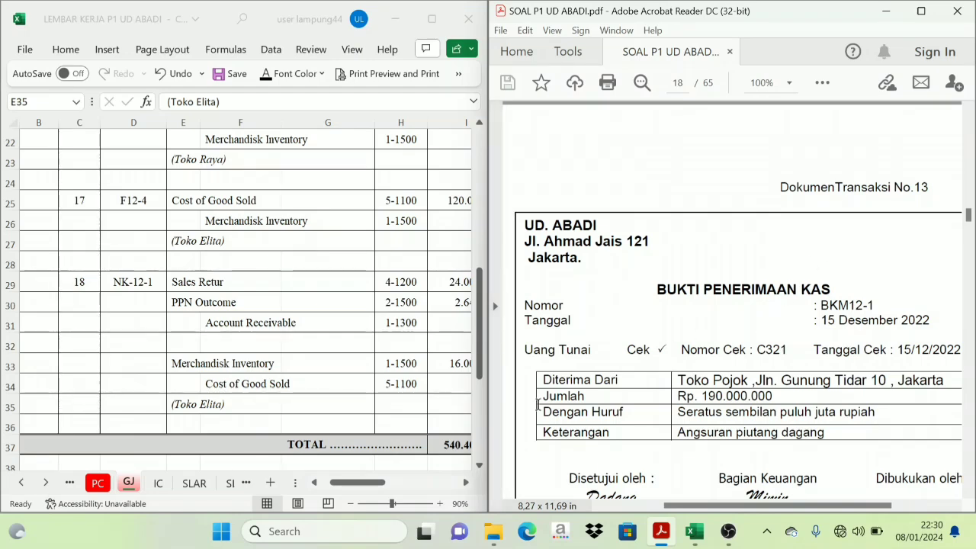
- In Excel's CRJ sheet, apply the black font colour to row 10's date 15, evidence number BKM12-1 and description Toko Pojok
click(23, 486)
click(23, 486)
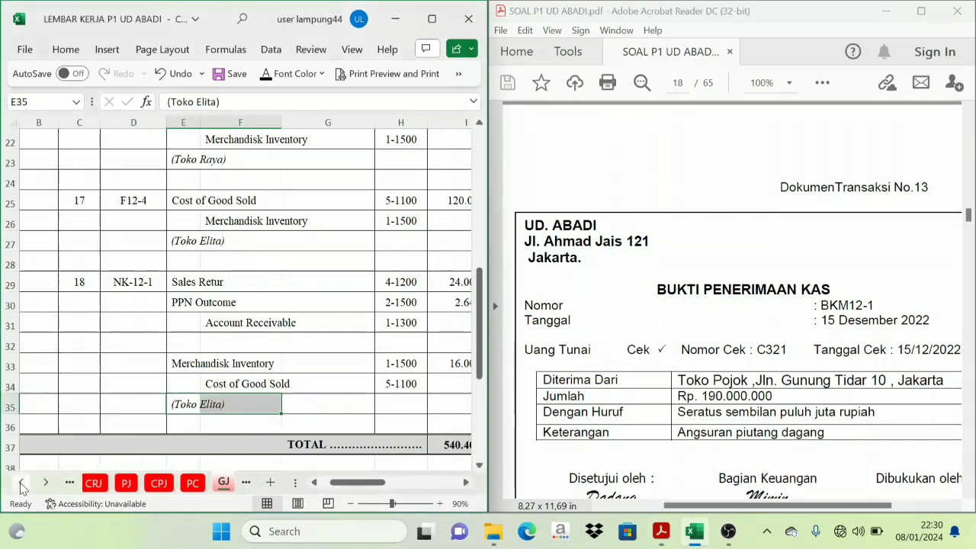
click(23, 485)
click(202, 483)
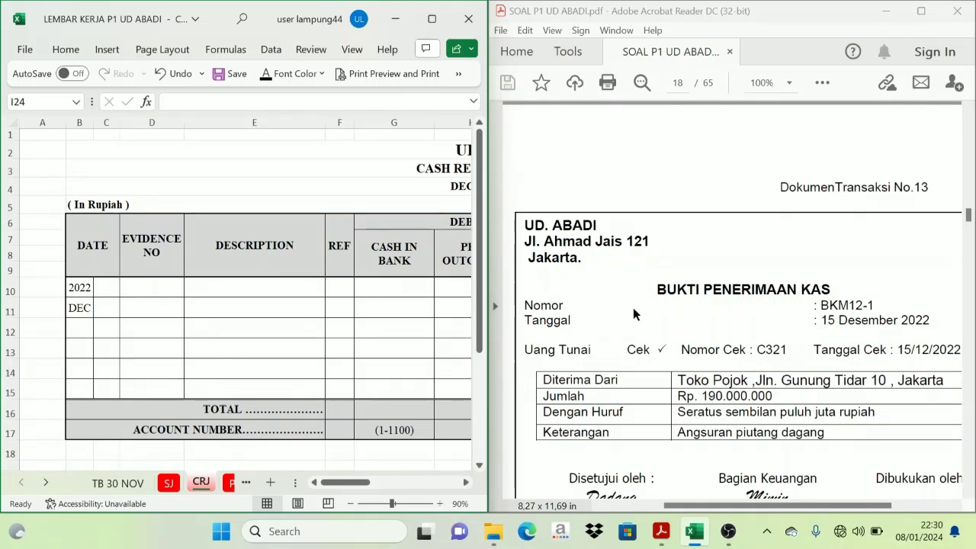
drag(103, 286, 160, 286)
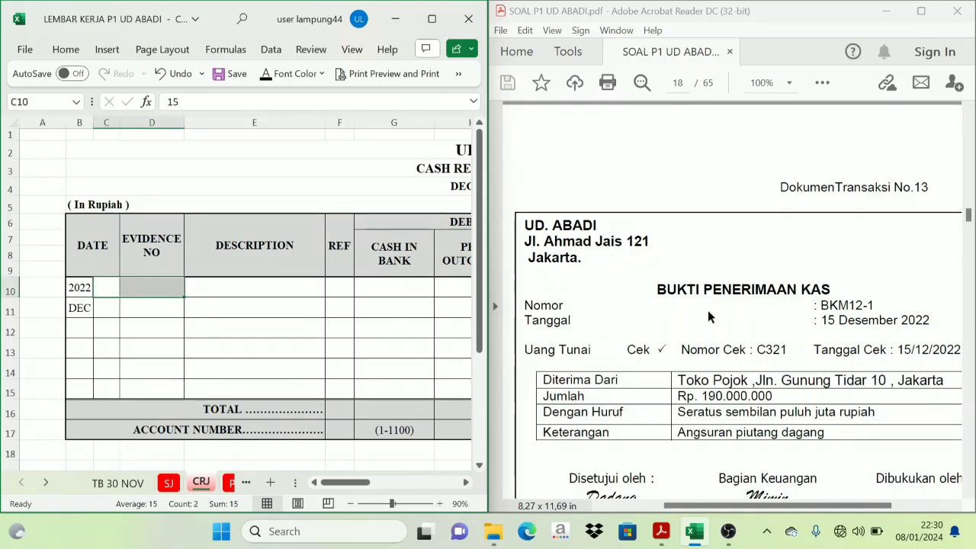
text(BKM12-1)
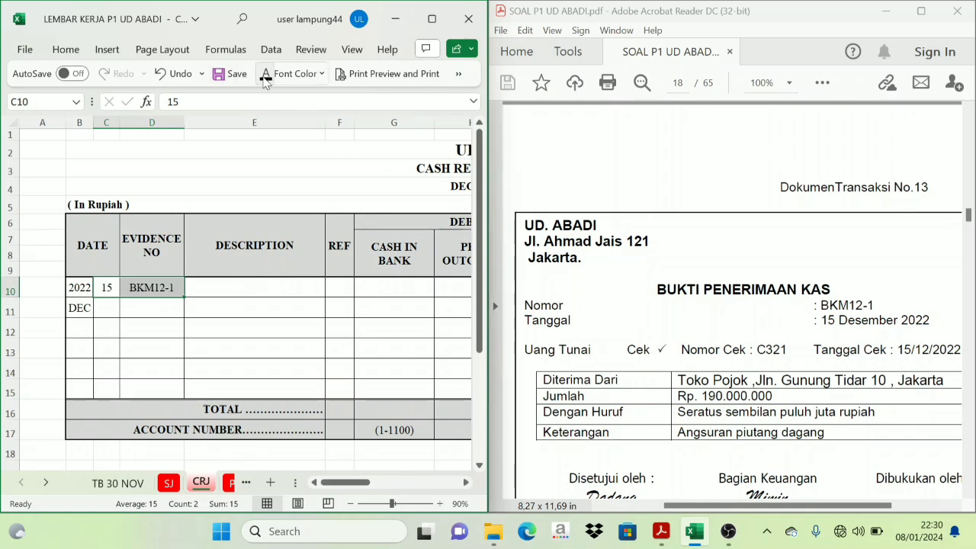
click(241, 289)
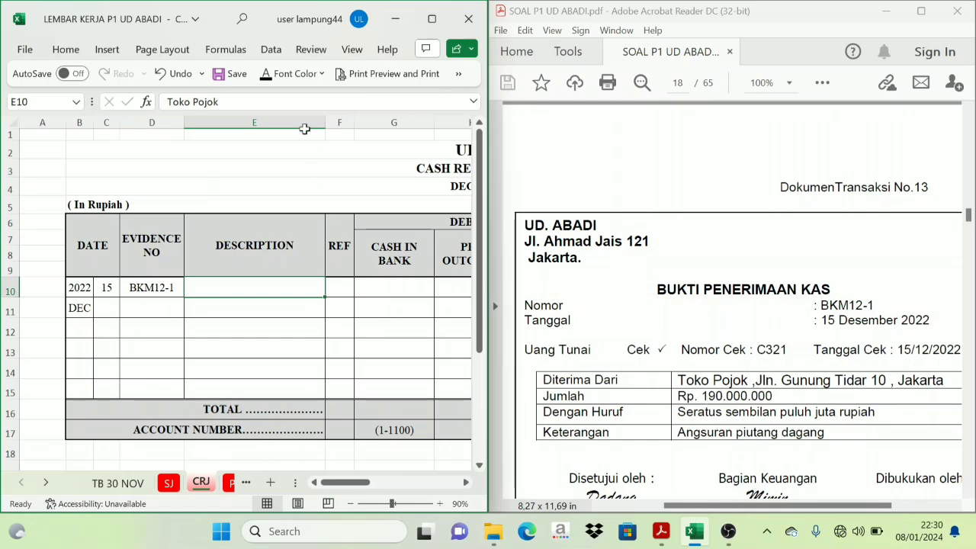
click(267, 74)
- Show the Cash in Bank debit of 190.000.000 in G10 of the Cash Receipt Journal in black font
drag(343, 482, 397, 485)
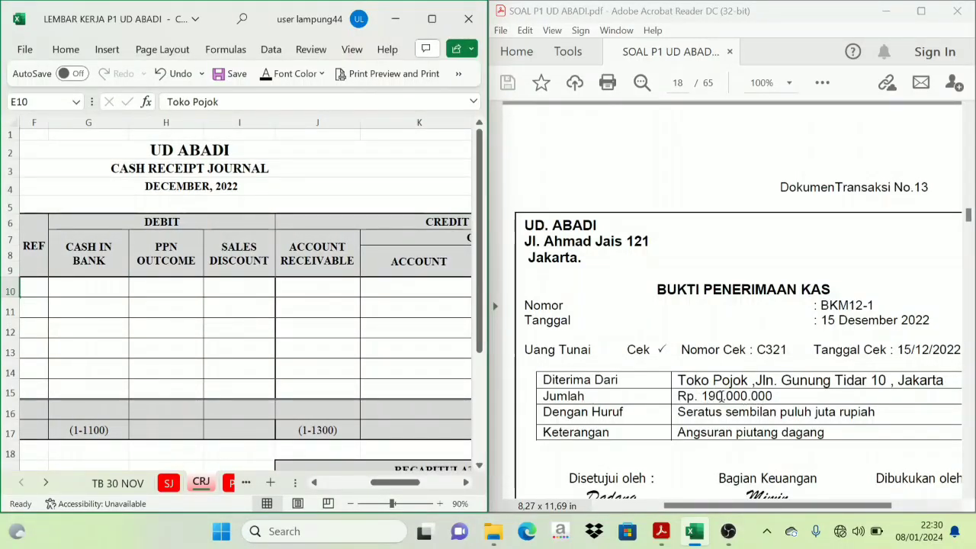
click(133, 227)
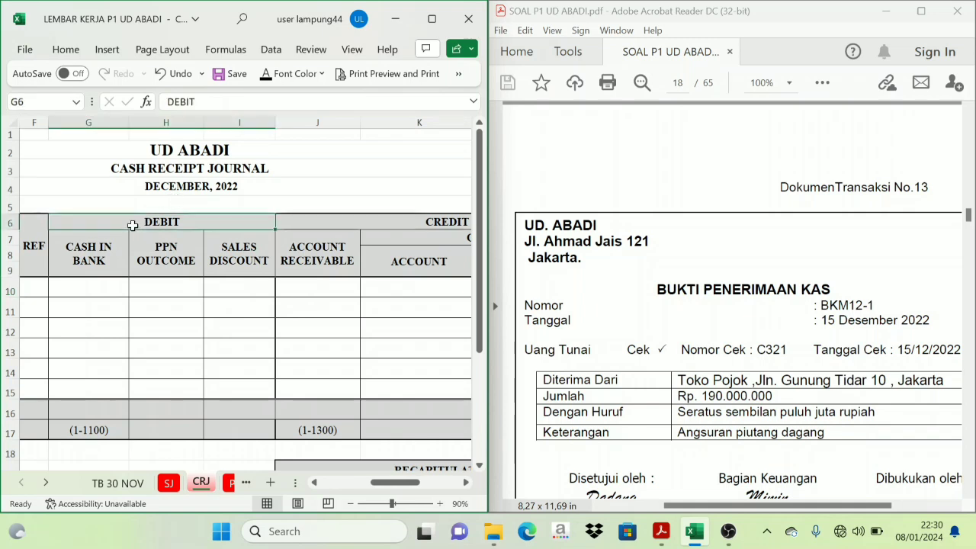
click(92, 290)
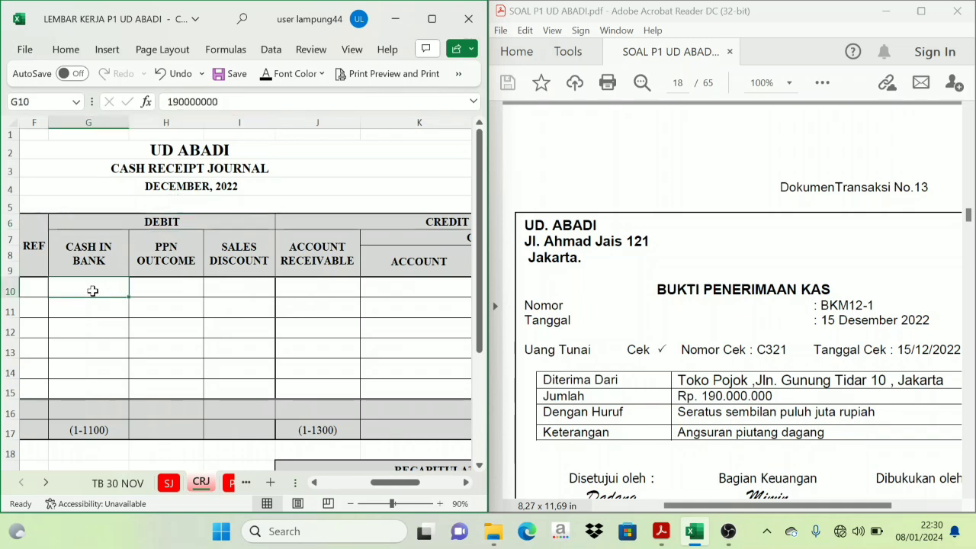
click(266, 77)
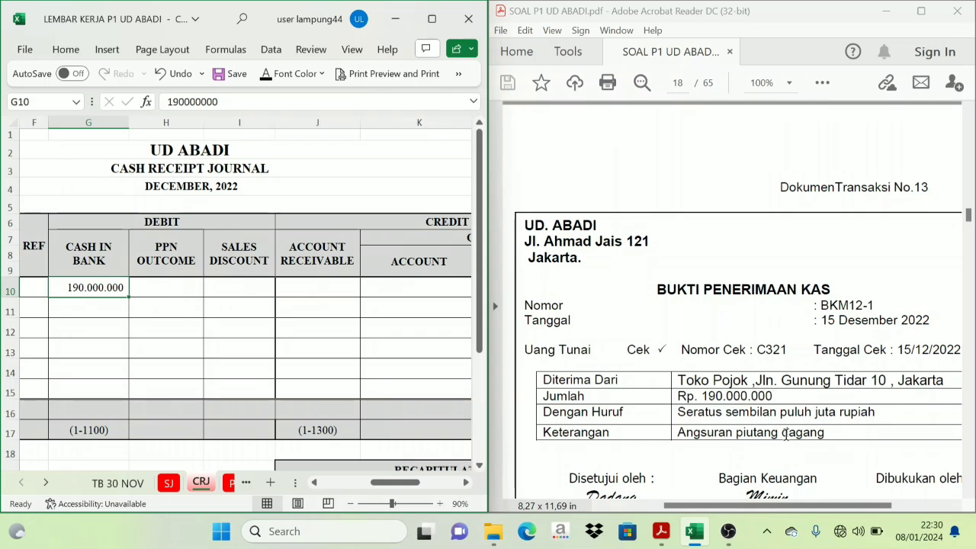
- Show the Account Receivable credit of 190.000.000 in J10 of the Cash Receipt Journal in black font
click(466, 482)
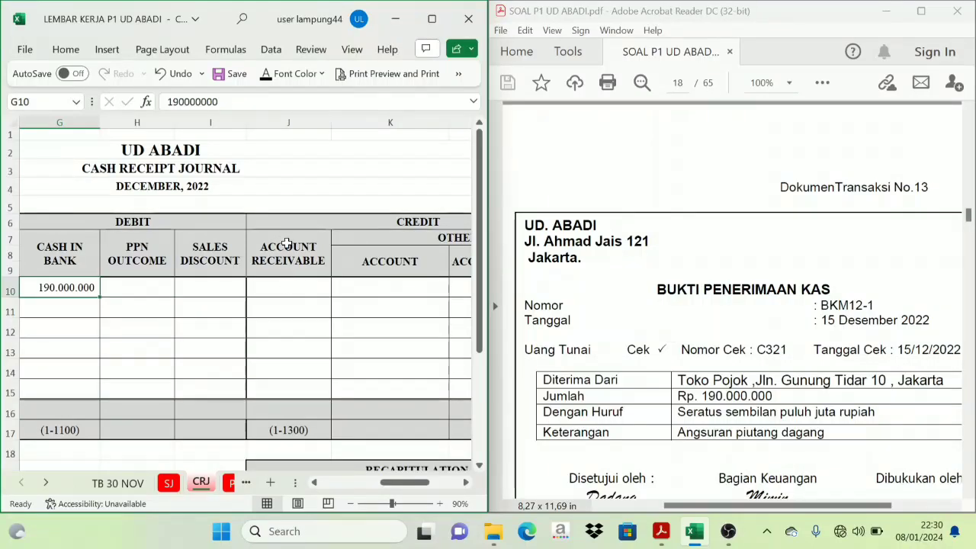
click(289, 292)
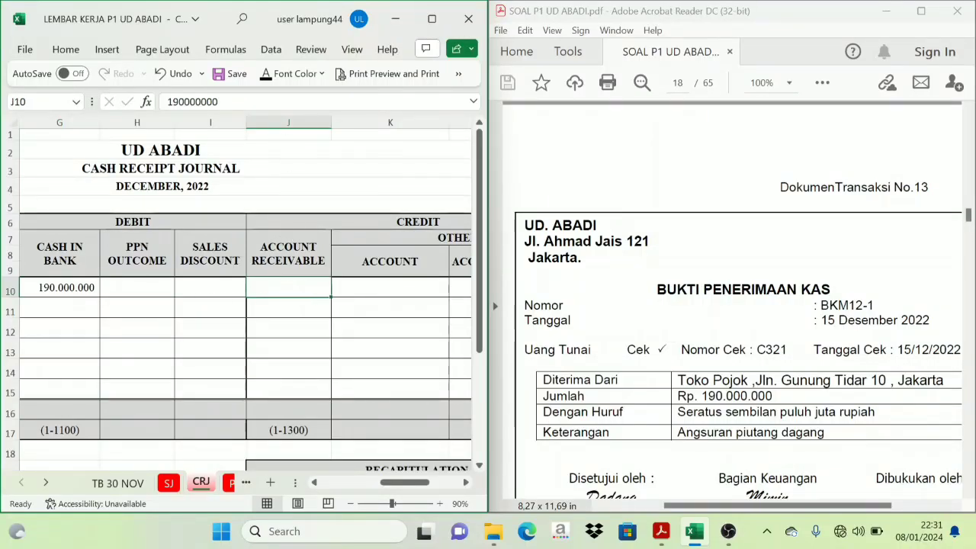
click(269, 77)
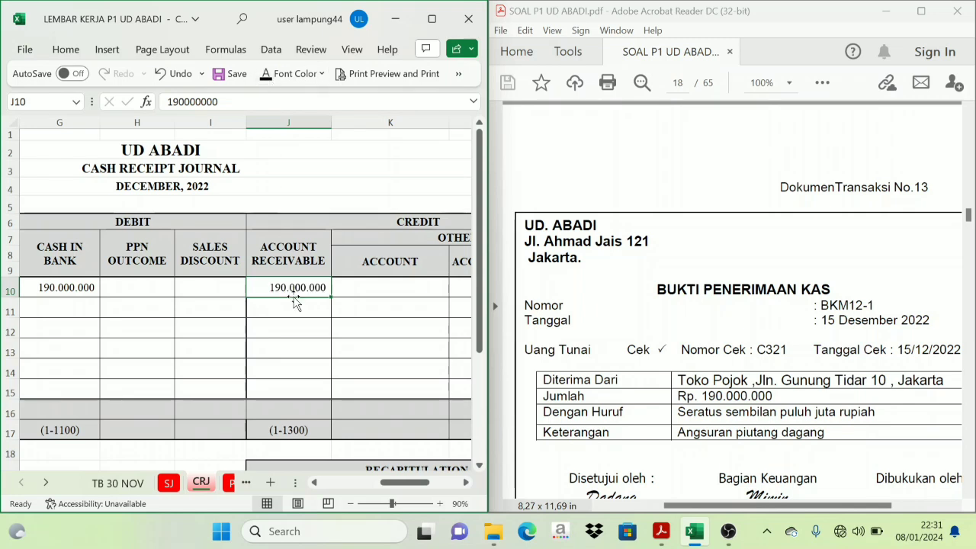
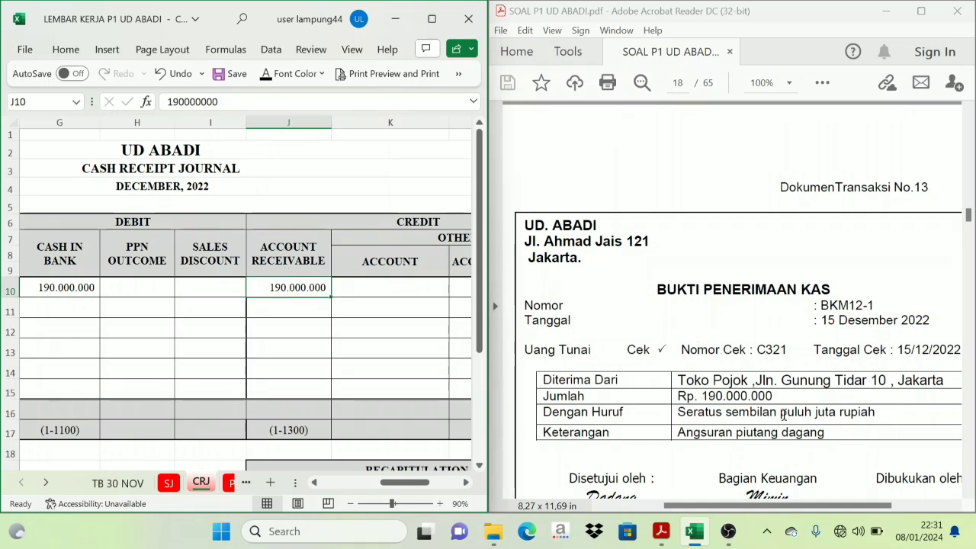
- In the SLAR sheet, apply black font to row 12's date 15 and description Cash Receipt Journal in Toko Pojok's ledger
click(45, 482)
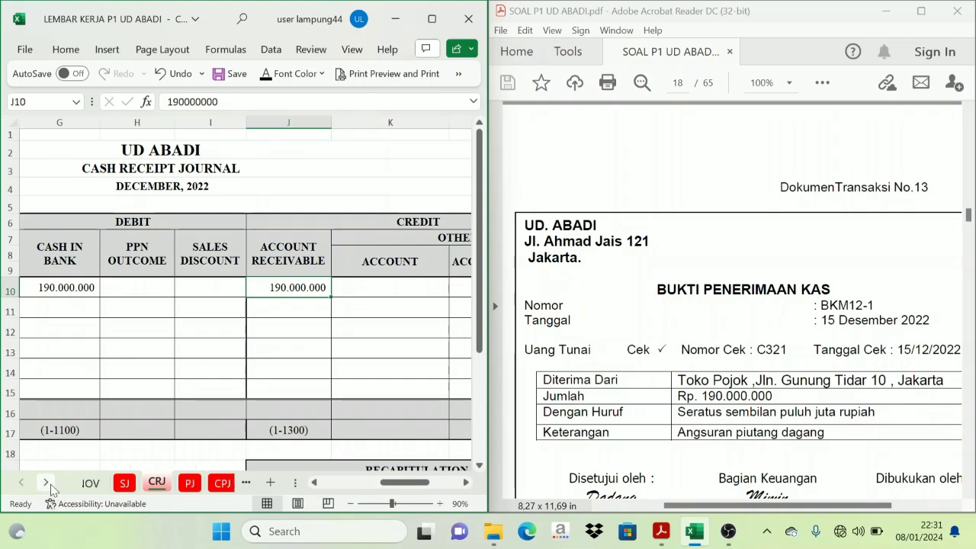
click(46, 482)
click(46, 482)
click(46, 482)
click(46, 482)
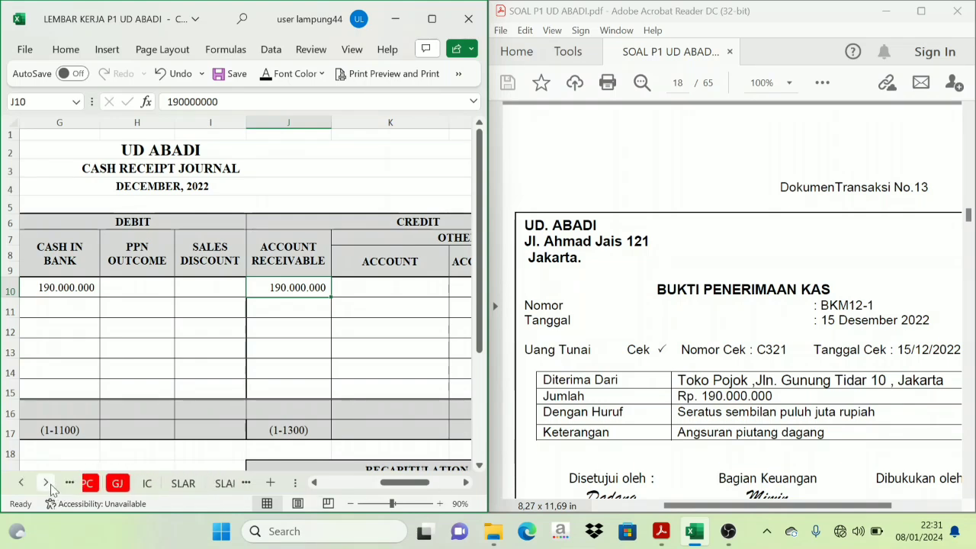
click(46, 482)
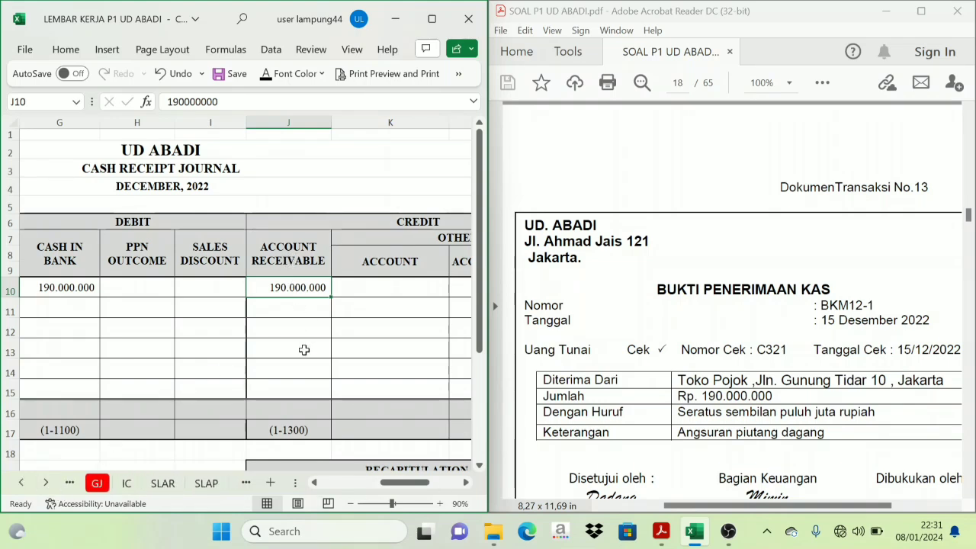
click(174, 487)
scroll(297, 331, up, 10)
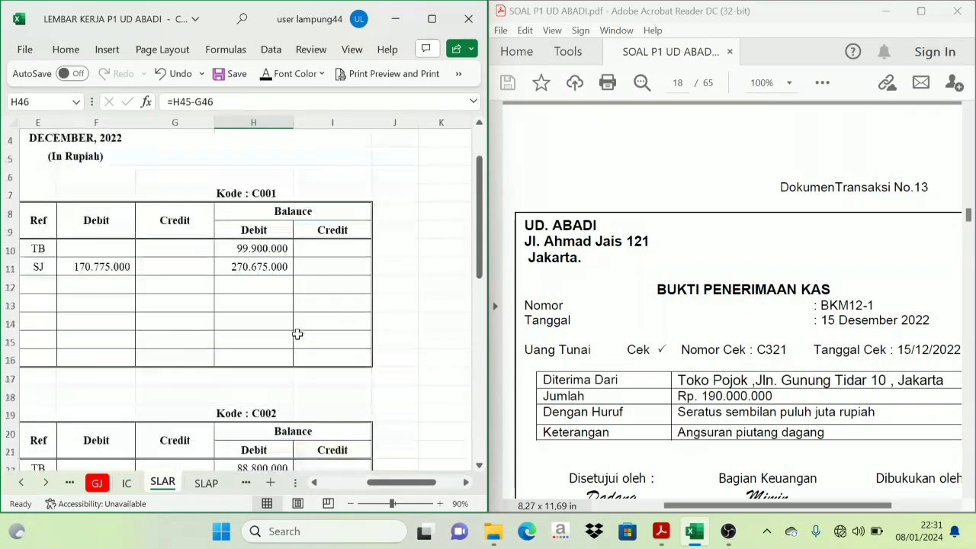
drag(439, 482, 386, 497)
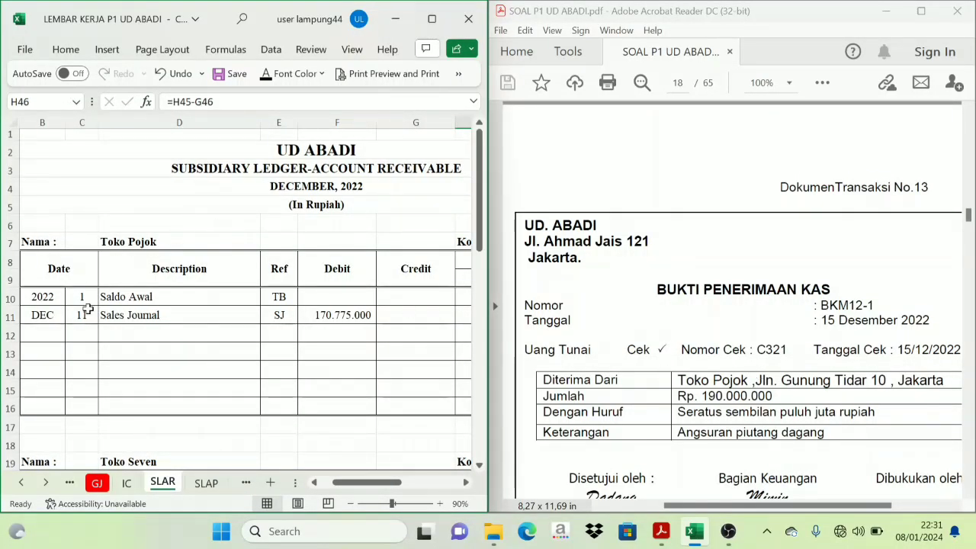
click(314, 483)
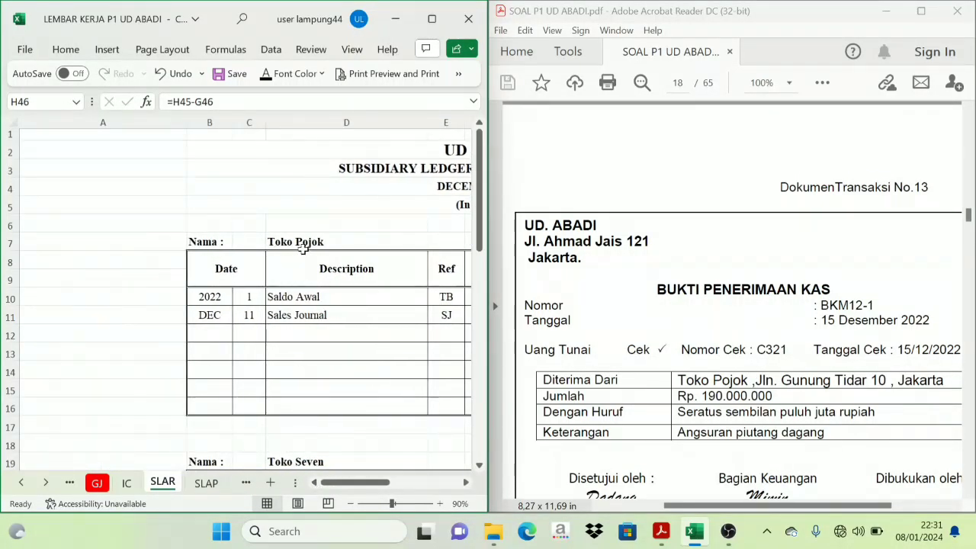
click(303, 246)
click(466, 483)
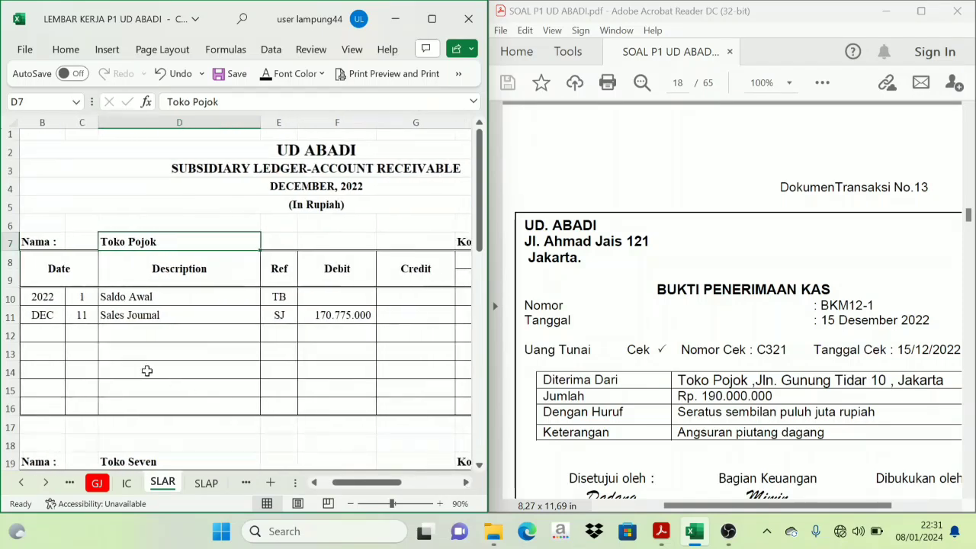
drag(82, 335, 179, 336)
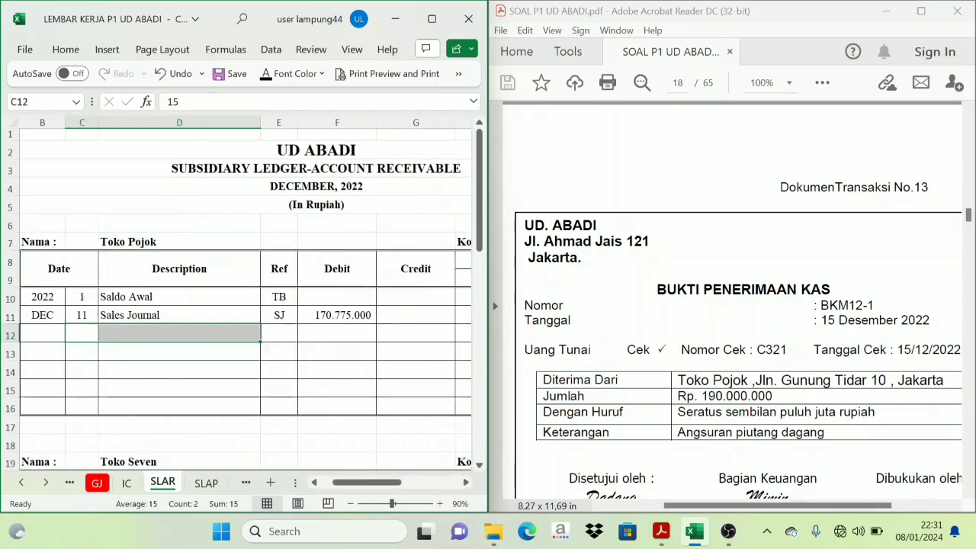
click(261, 78)
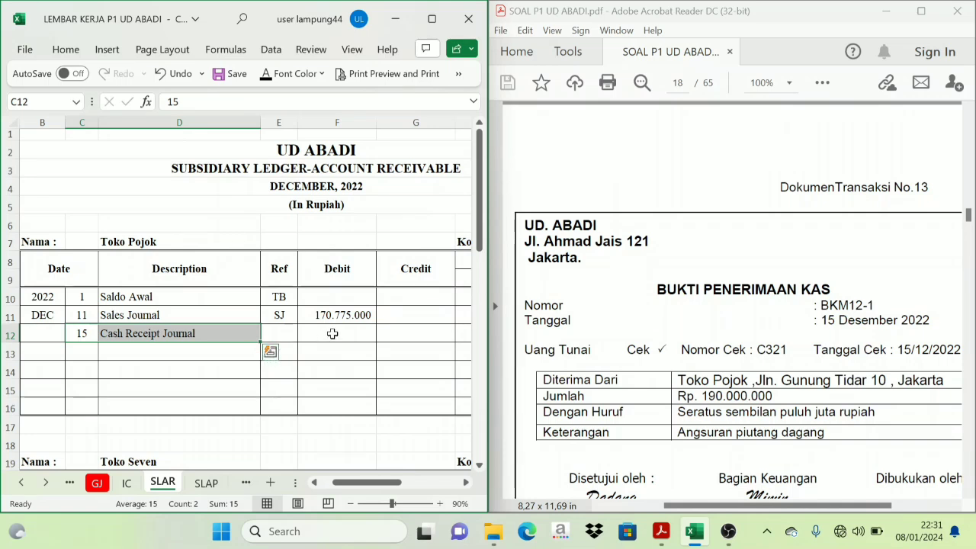
- Show the Ref entry CRJ in E12 of Toko Pojok's ledger in black font
click(286, 338)
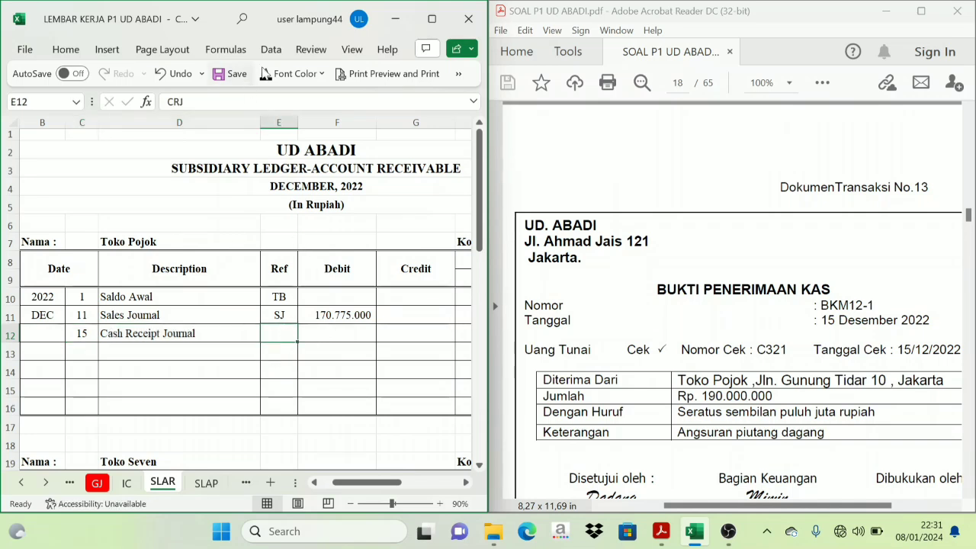
text(CRJ)
key(ctrl+Return)
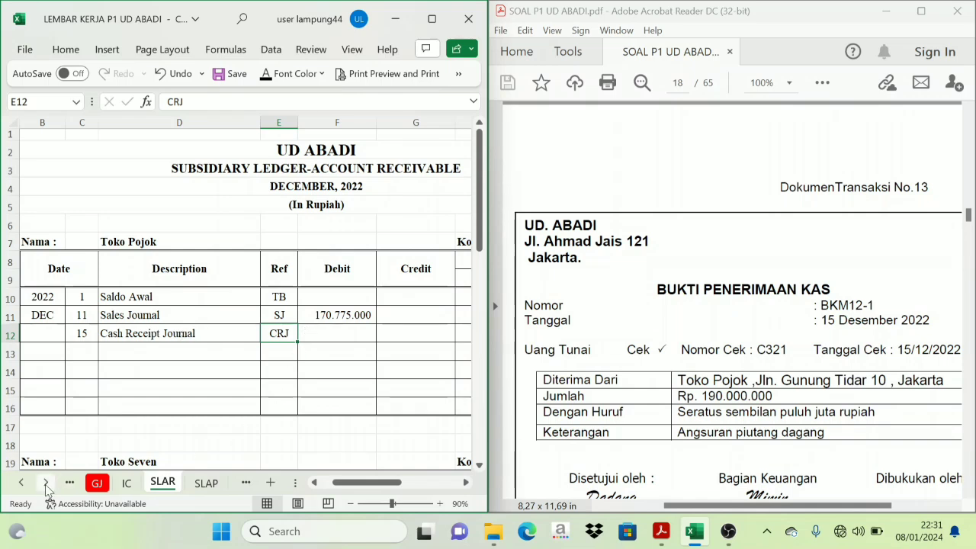
- In the CRJ sheet, check the Account Receivable credit in J10 as the source for Toko Pojok's ledger
click(22, 484)
click(22, 484)
click(22, 484)
click(22, 484)
click(22, 485)
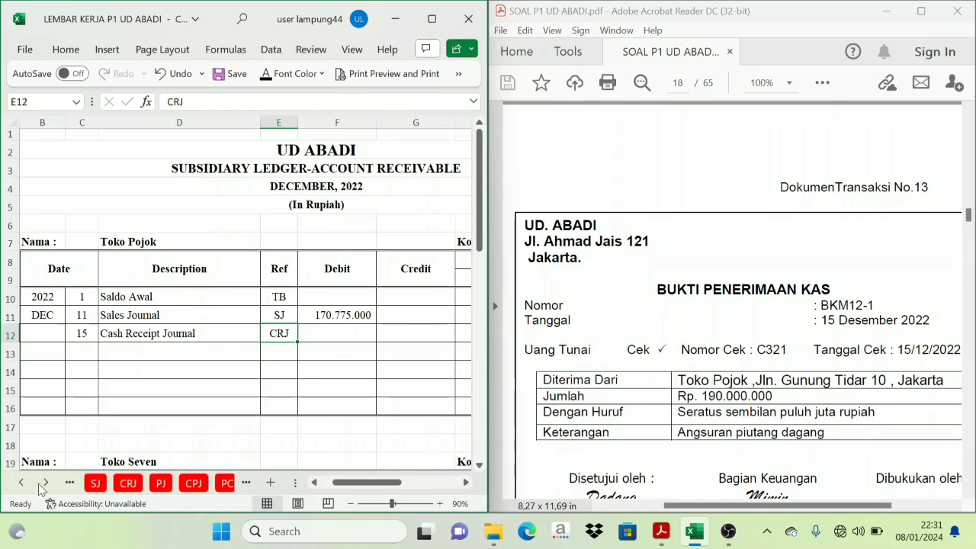
click(127, 484)
click(386, 219)
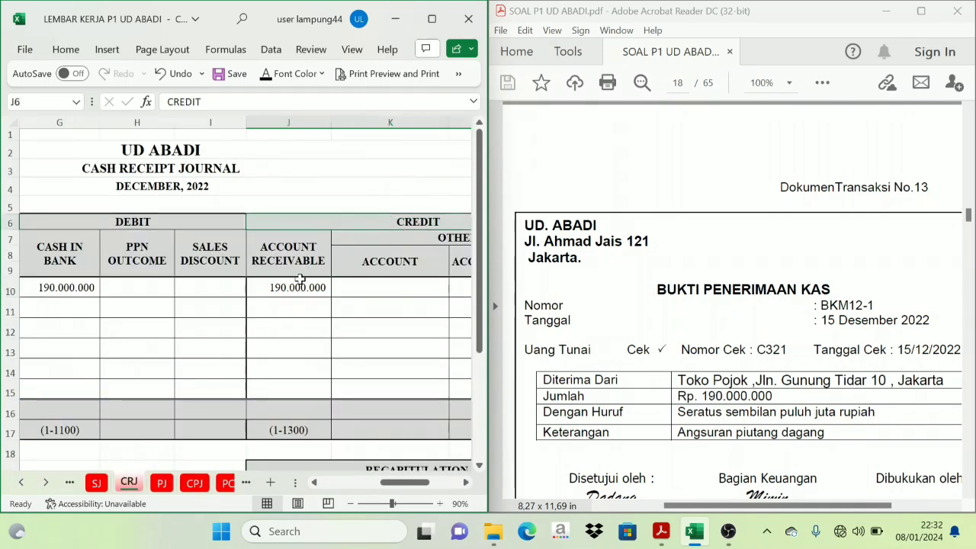
click(289, 288)
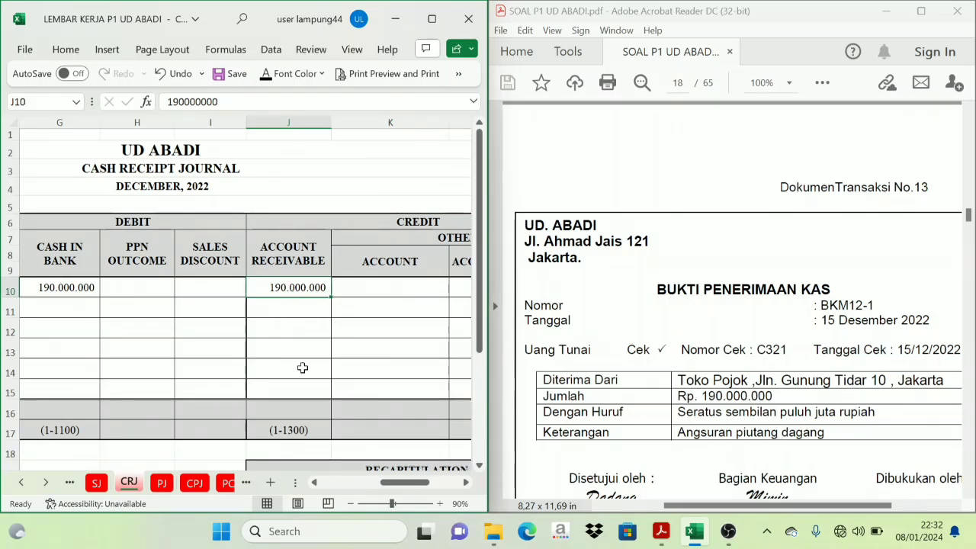
click(353, 217)
click(286, 287)
- In the SLAR sheet, show Toko Pojok's credit of 190.000.000 in G12, linked as =CRJ!J10, in black font
click(40, 484)
click(39, 484)
click(40, 483)
click(39, 484)
click(40, 484)
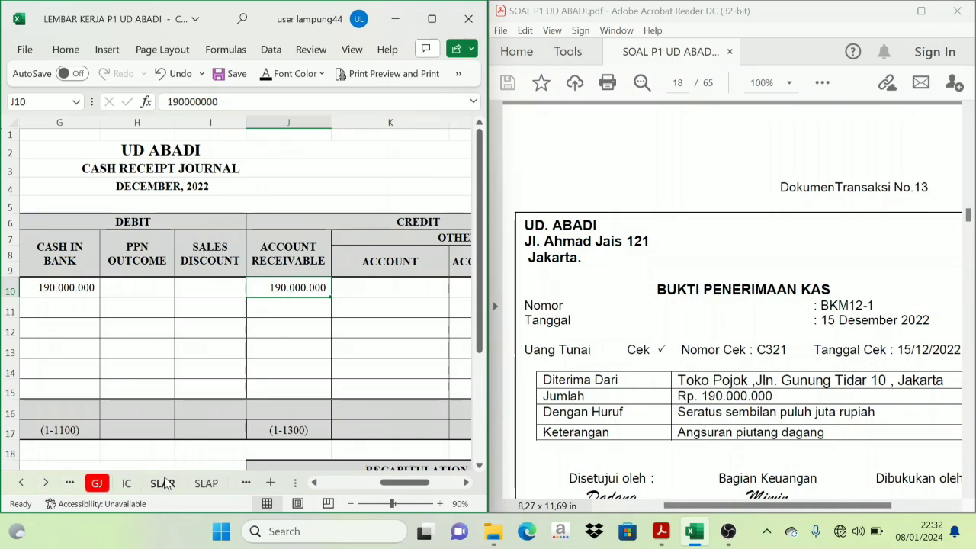
click(163, 483)
click(466, 483)
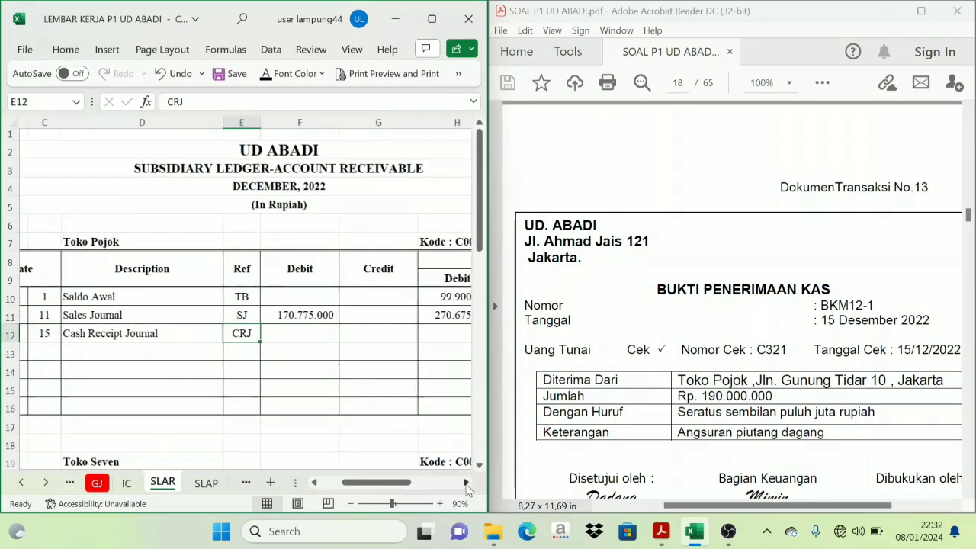
click(466, 483)
click(320, 333)
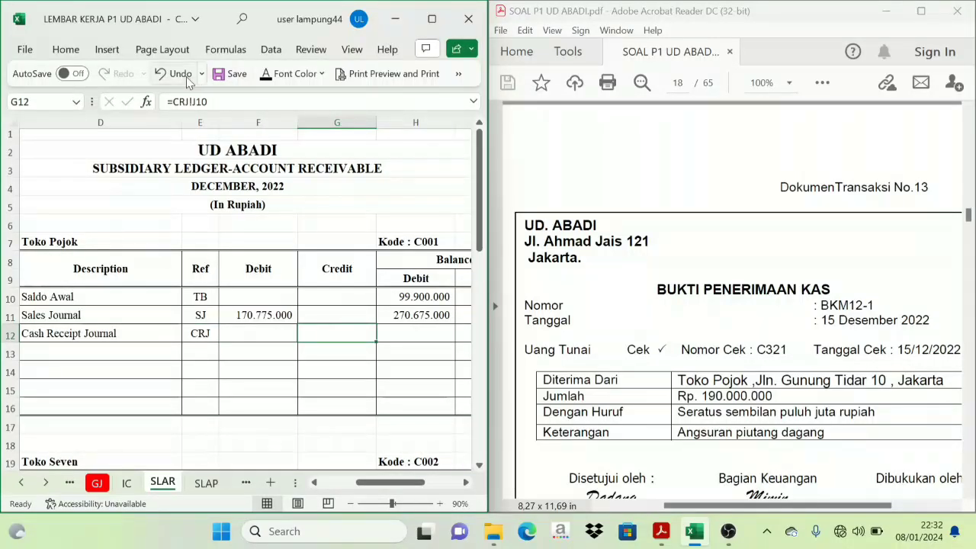
click(265, 79)
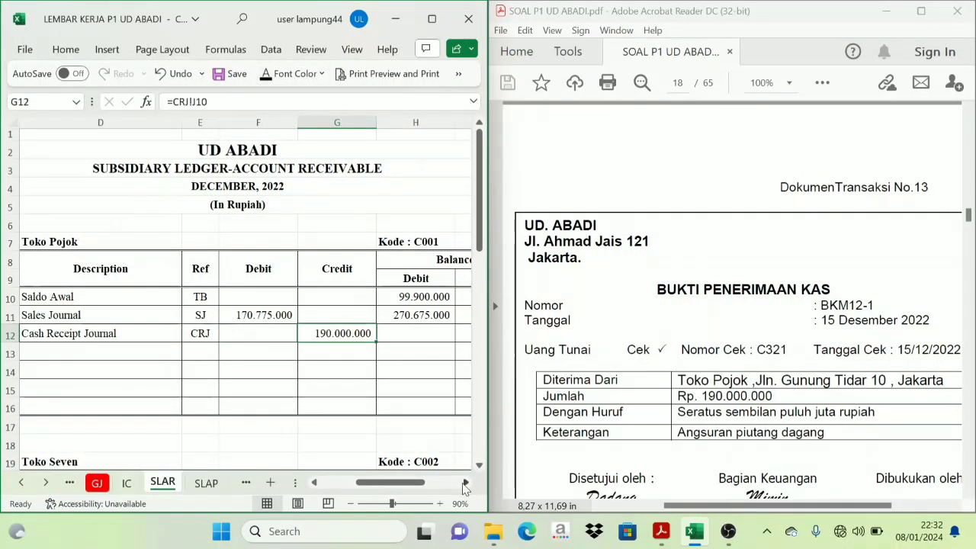
- Show Toko Pojok's debit balance of 80.675.000 in H12, calculated as =H11-G12, in black font
click(466, 483)
click(259, 310)
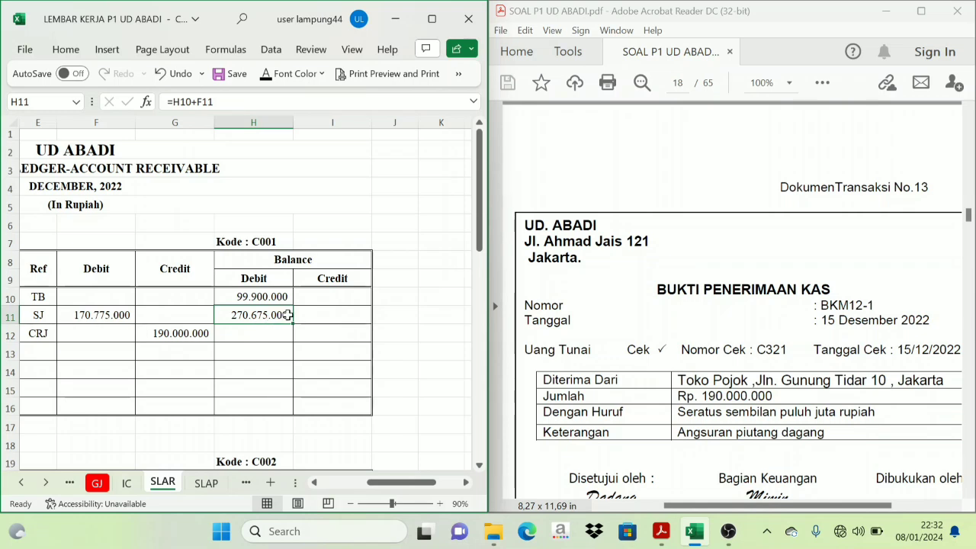
click(164, 334)
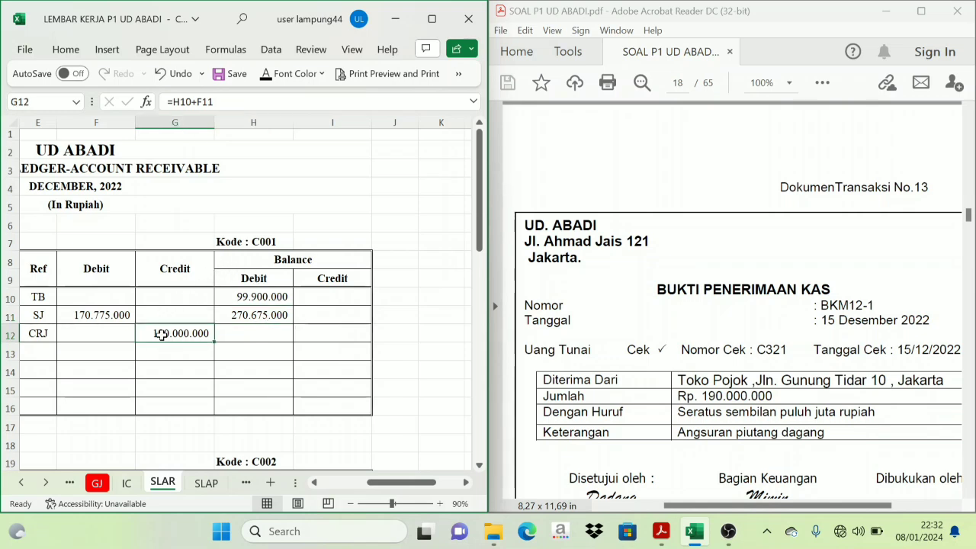
click(264, 279)
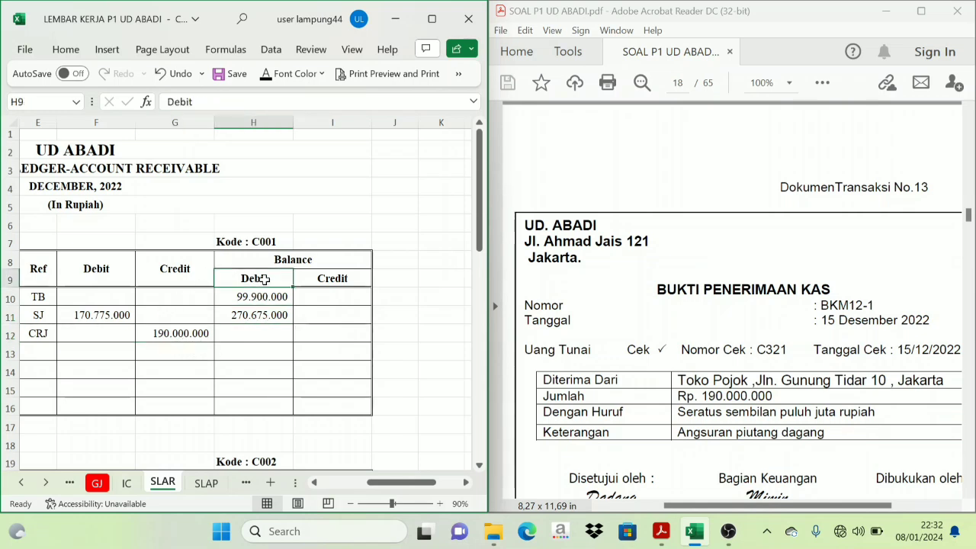
click(184, 276)
click(250, 318)
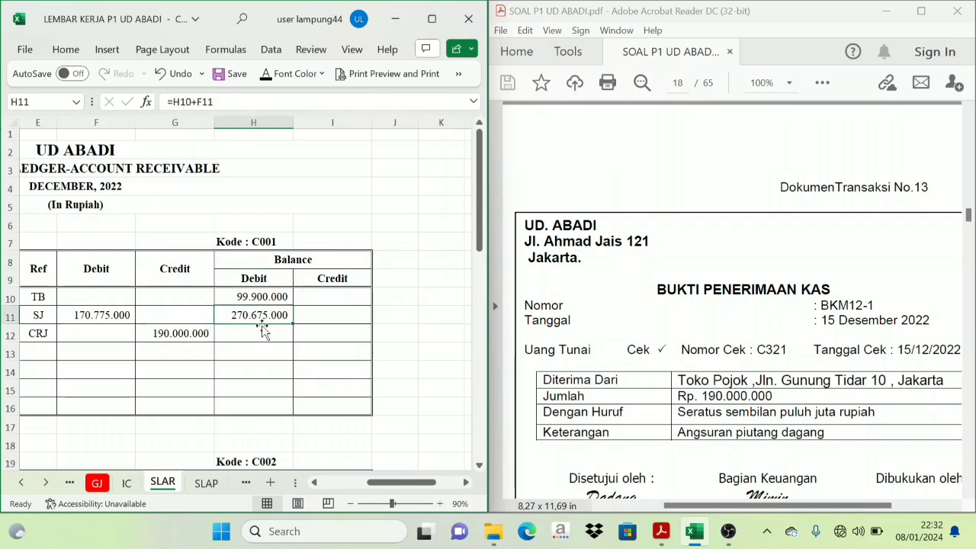
click(260, 336)
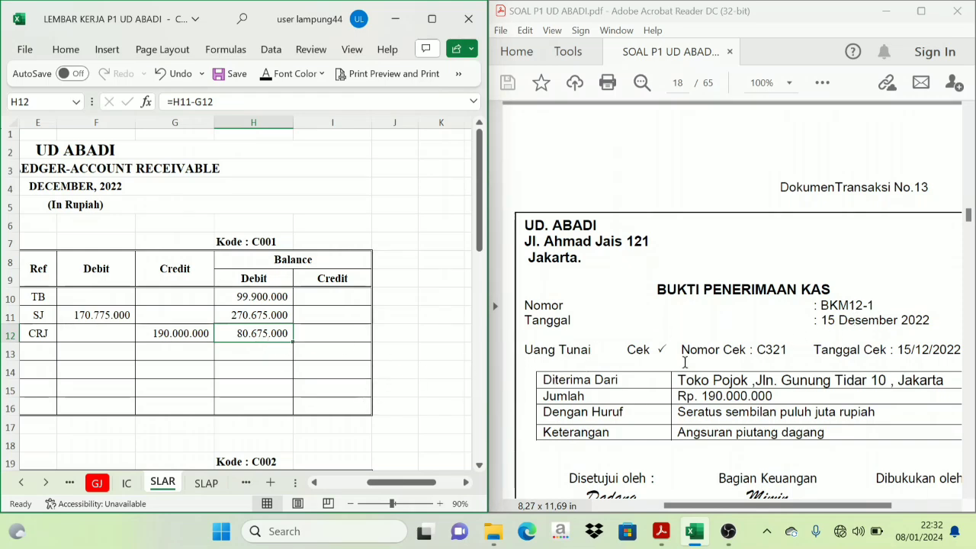
- Compare receipt BKM12-1's posting in the CRJ sheet with row 12 of Toko Pojok's ledger in the SLAR sheet
scroll(689, 362, down, 1)
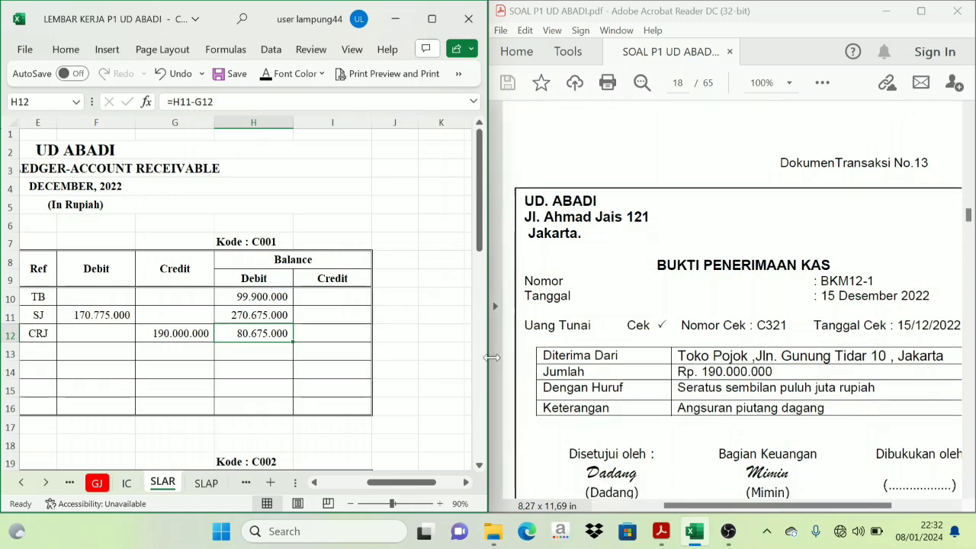
click(23, 483)
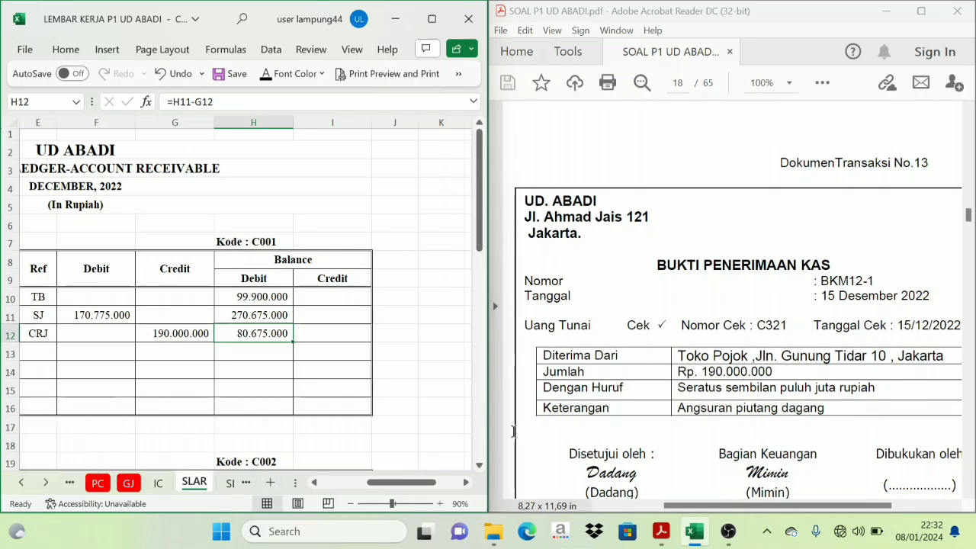
click(24, 482)
click(23, 483)
click(24, 482)
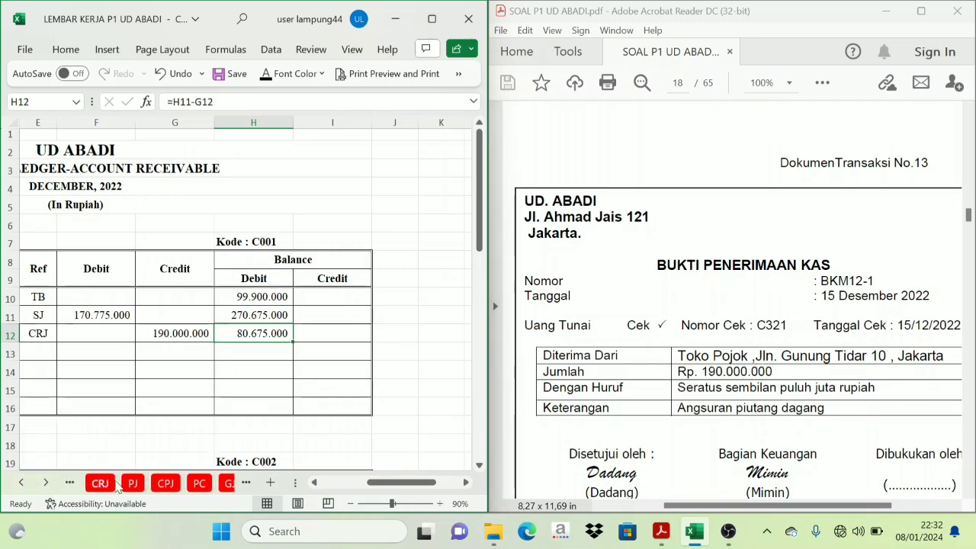
click(113, 485)
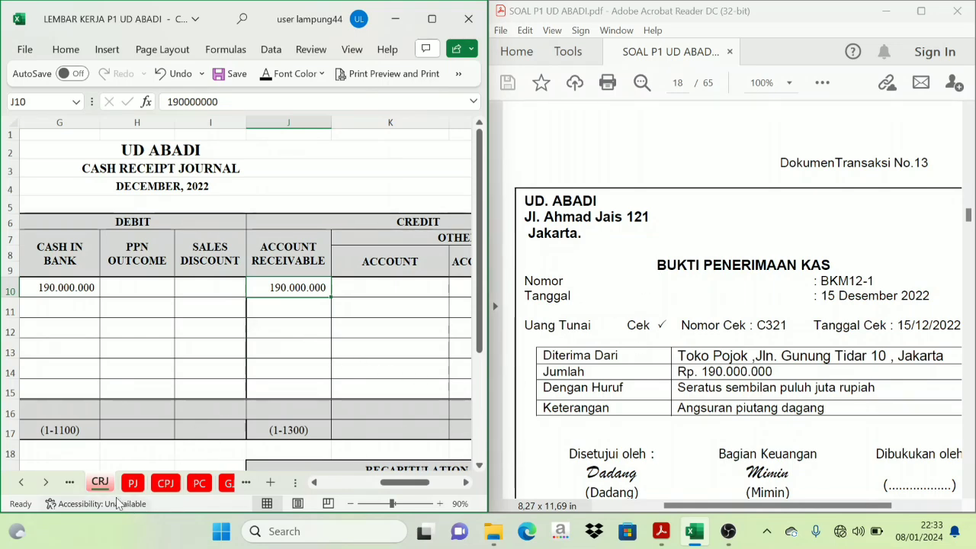
click(46, 482)
click(46, 482)
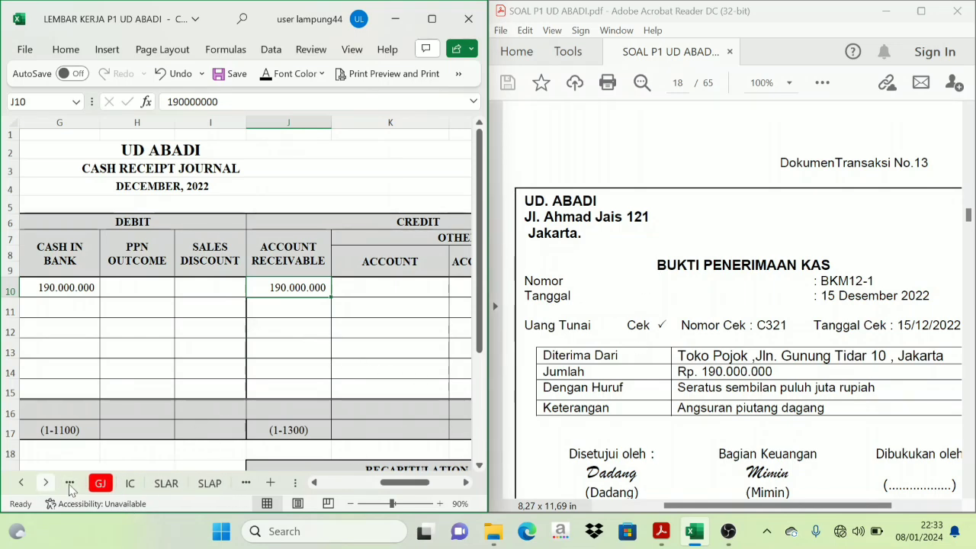
click(162, 482)
drag(420, 482, 404, 488)
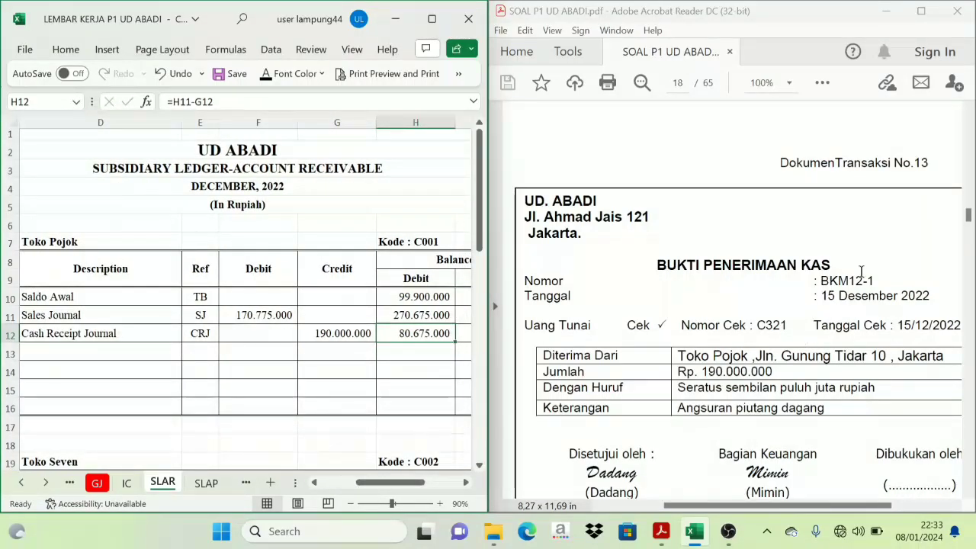
- In the SOAL P1 UD ABADI PDF in Acrobat Reader, read Dokumen Transaksi No.14, the cash receipt BKM12-2 from Toko Seven
scroll(773, 314, down, 5)
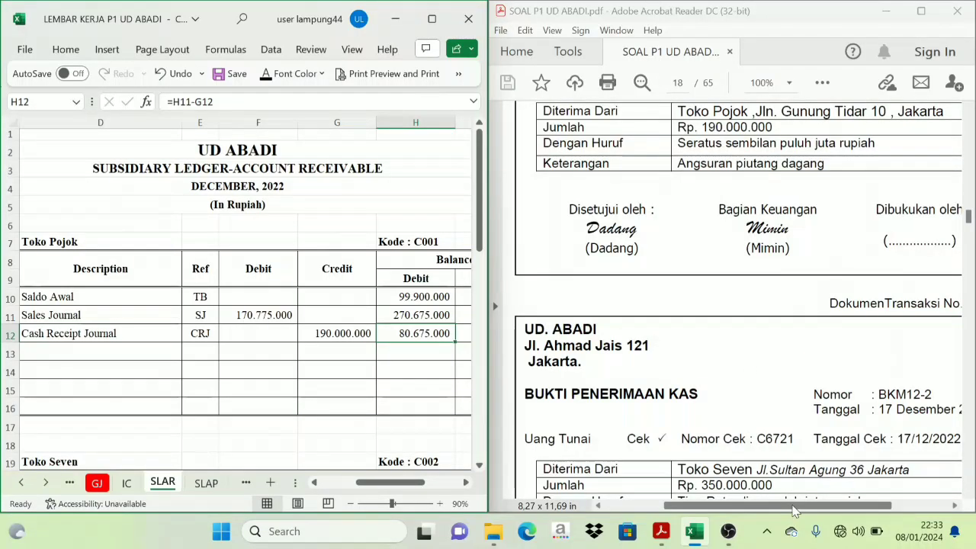
mouse_move(797, 508)
mouse_down()
mouse_move(835, 510)
mouse_move(803, 510)
mouse_up()
scroll(743, 362, down, 2)
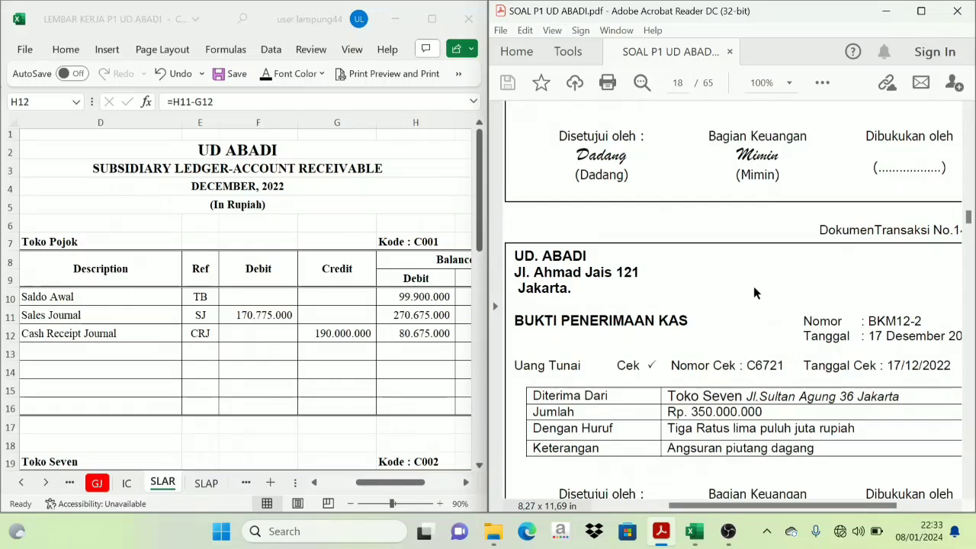
scroll(755, 294, up, 4)
scroll(899, 185, up, 2)
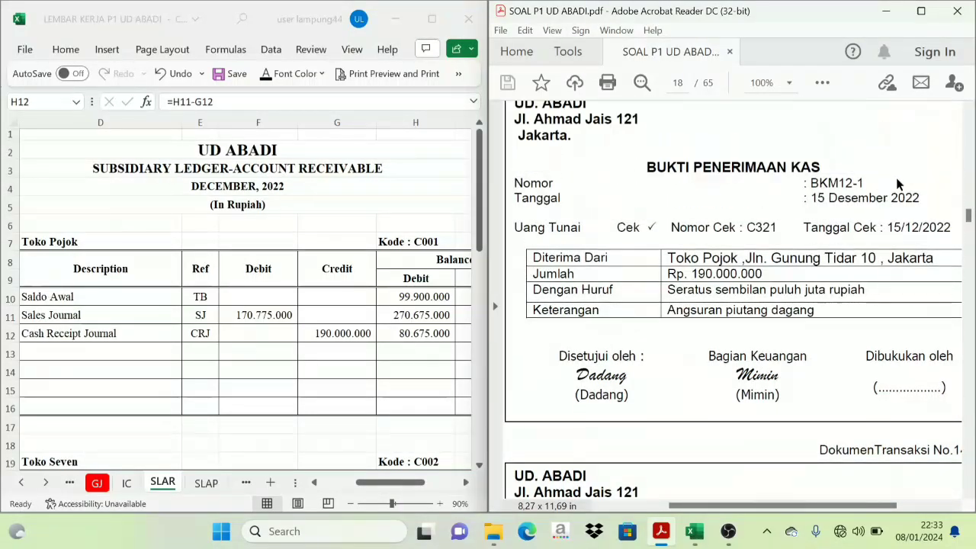
scroll(908, 245, up, 2)
scroll(630, 396, down, 9)
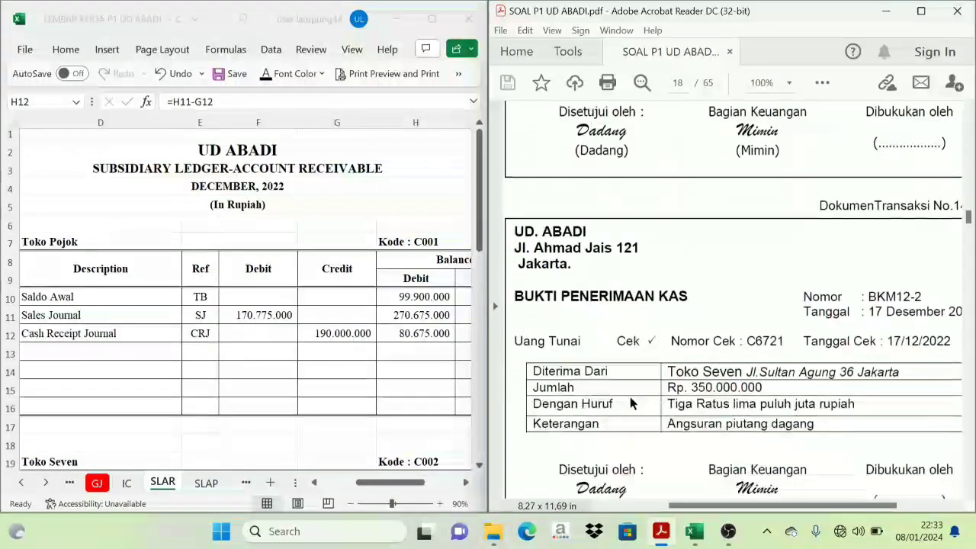
scroll(630, 397, down, 1)
scroll(603, 256, down, 1)
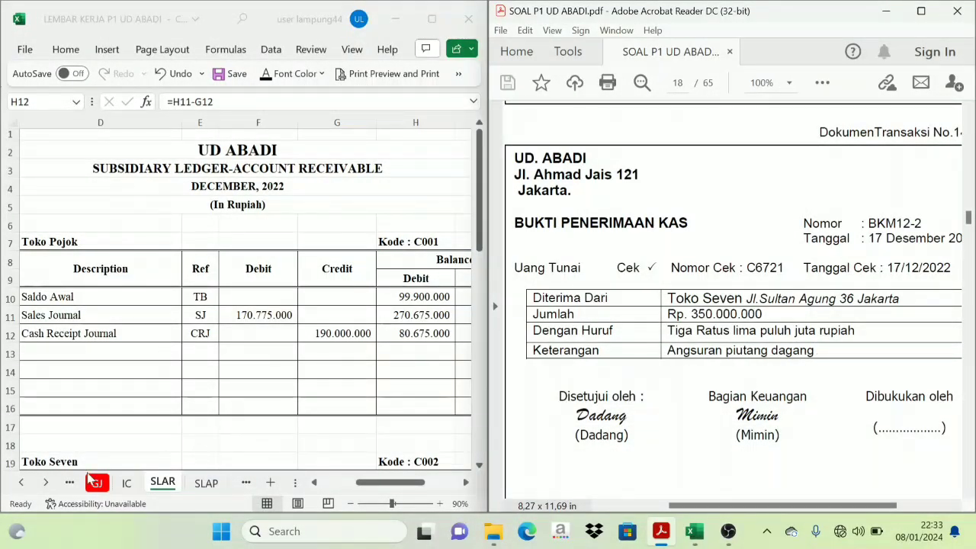
- Switch to Excel and open the Cash Receipt Journal in the CRJ sheet for receipt BKM12-2
click(22, 483)
click(22, 483)
click(22, 483)
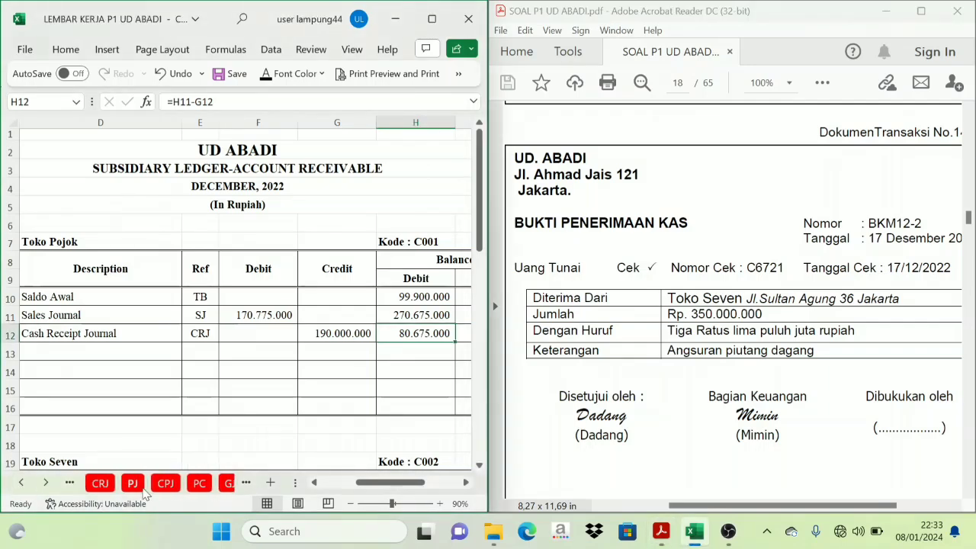
click(102, 485)
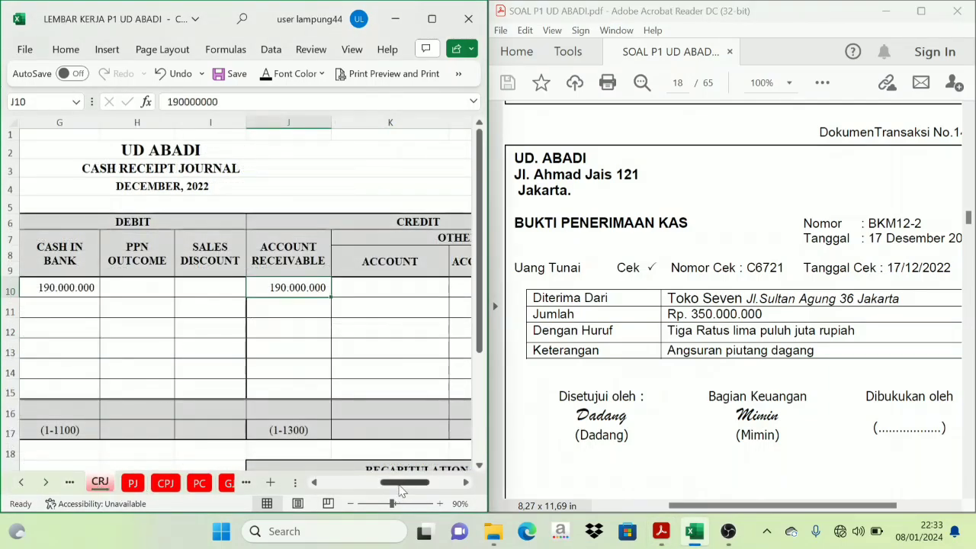
- Reveal the hidden Toko Seven date, evidence number and description in C11:E11 of the cash receipt journal with the black font colour
drag(402, 482, 347, 485)
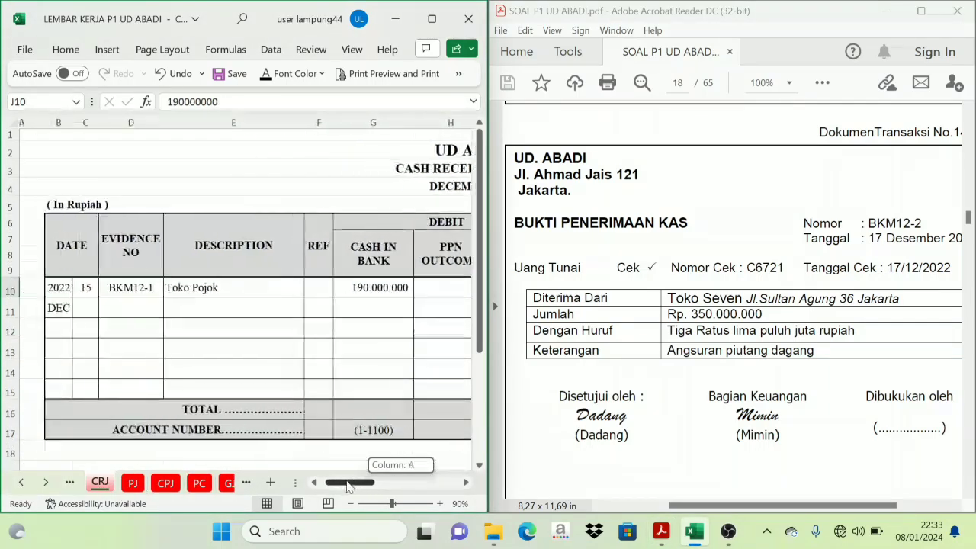
click(104, 311)
drag(104, 311, 216, 309)
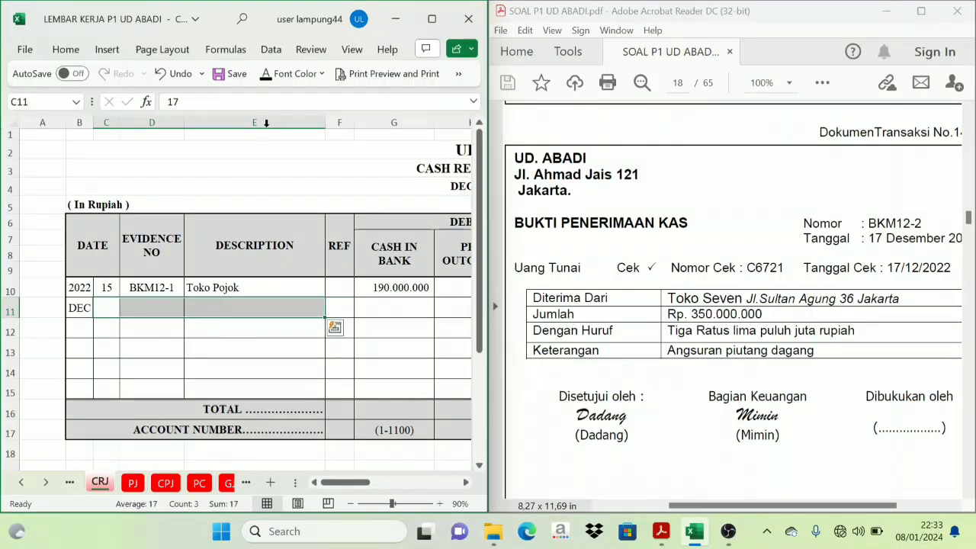
click(266, 79)
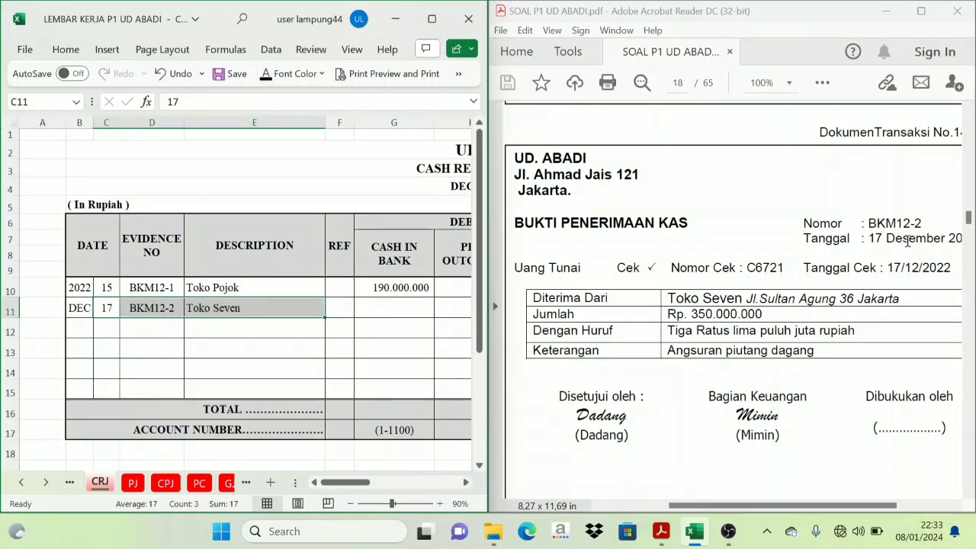
click(228, 306)
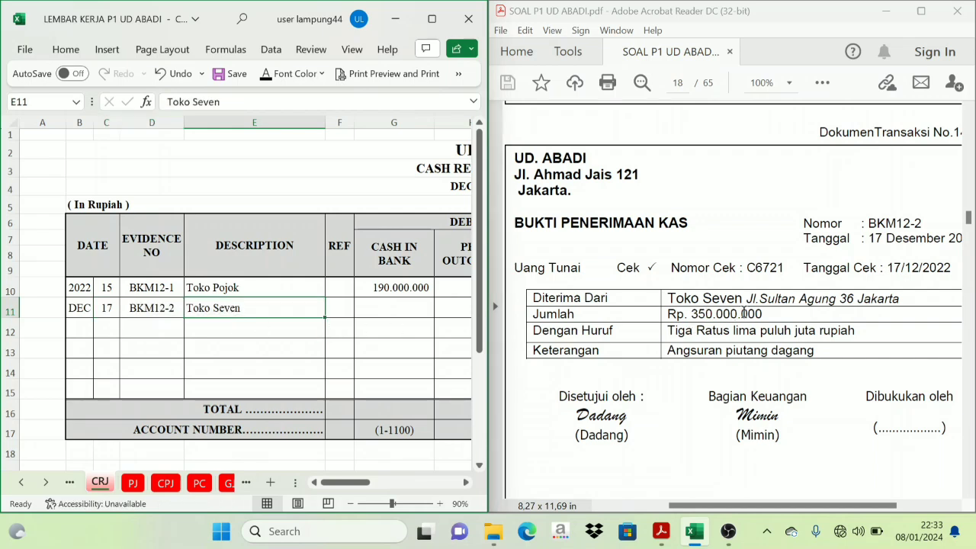
drag(741, 299, 719, 298)
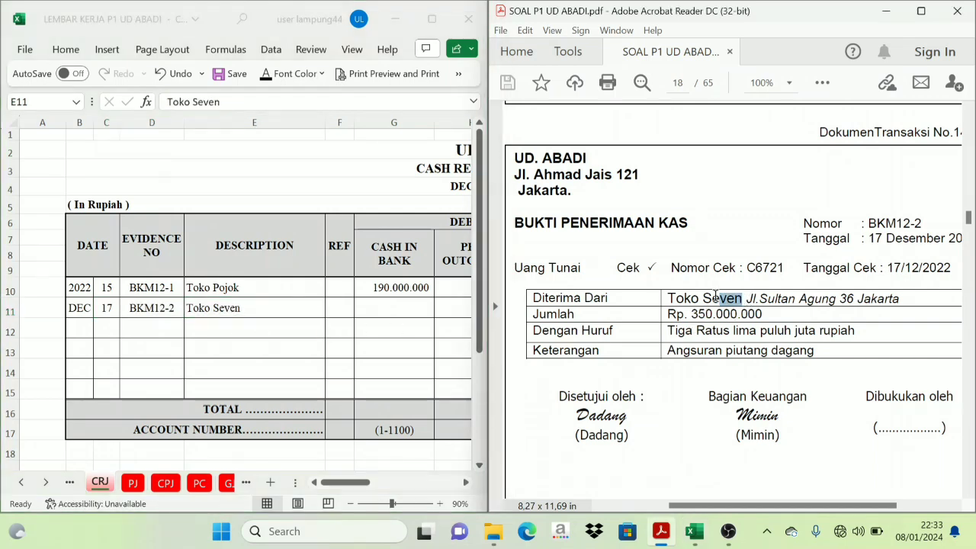
click(665, 320)
- Reveal the hidden Cash in Bank debit of 350.000.000 in G11 by applying the same black font colour
click(466, 482)
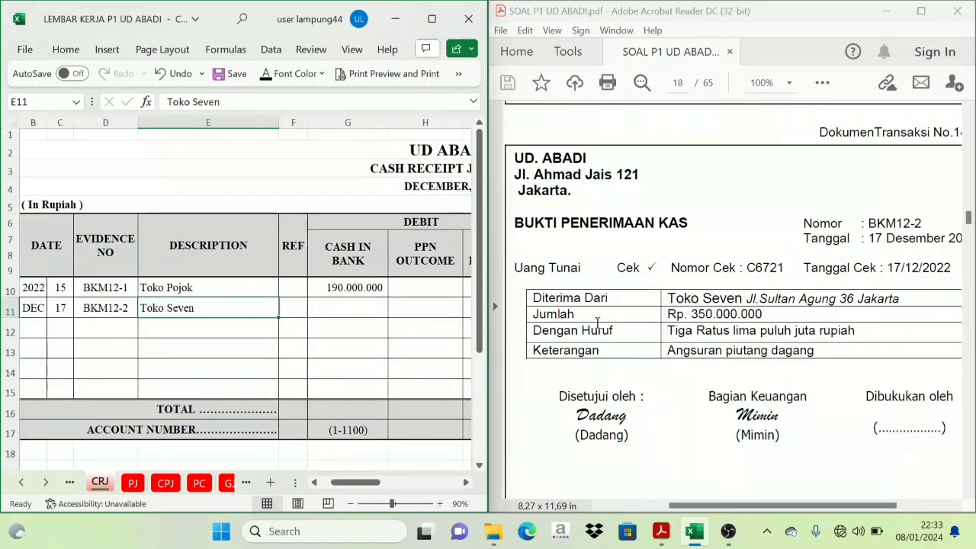
click(353, 306)
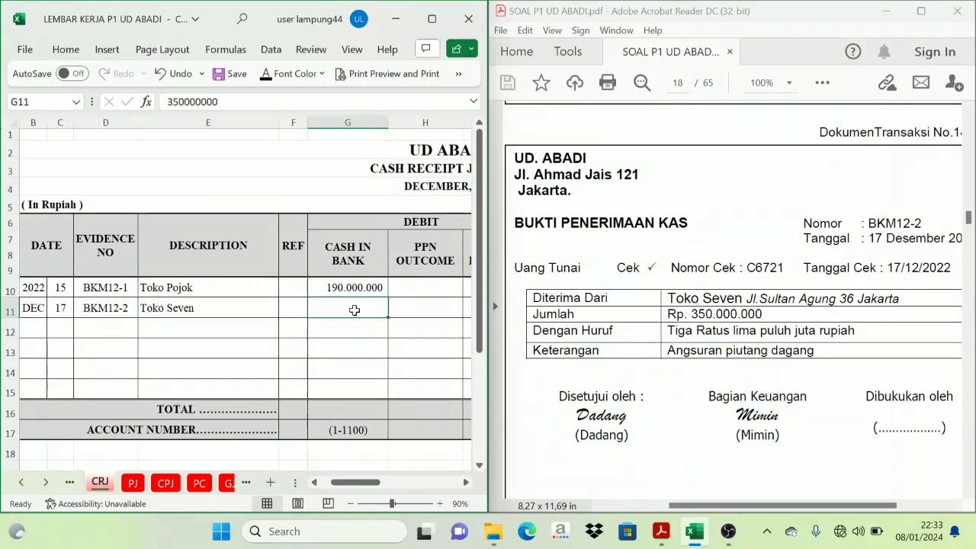
click(267, 77)
- Reveal the hidden Account Receivable credit of 350.000.000 in J11 with the black font colour and compare it with G11
click(466, 483)
click(466, 483)
click(466, 483)
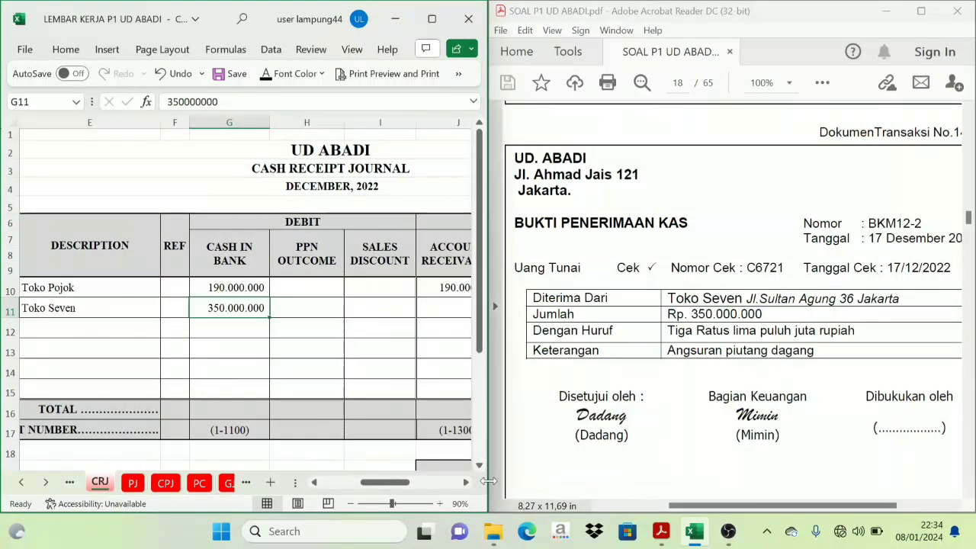
click(466, 483)
click(466, 482)
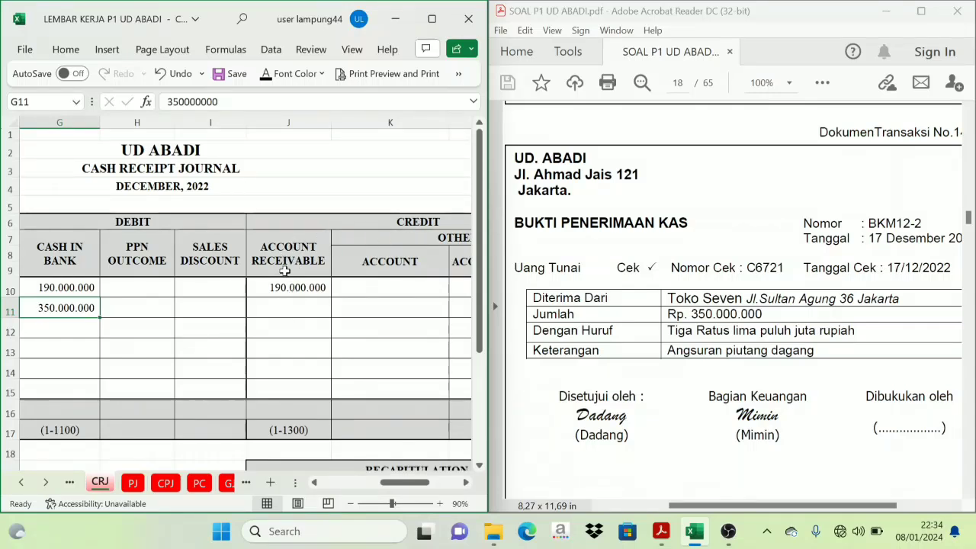
click(291, 302)
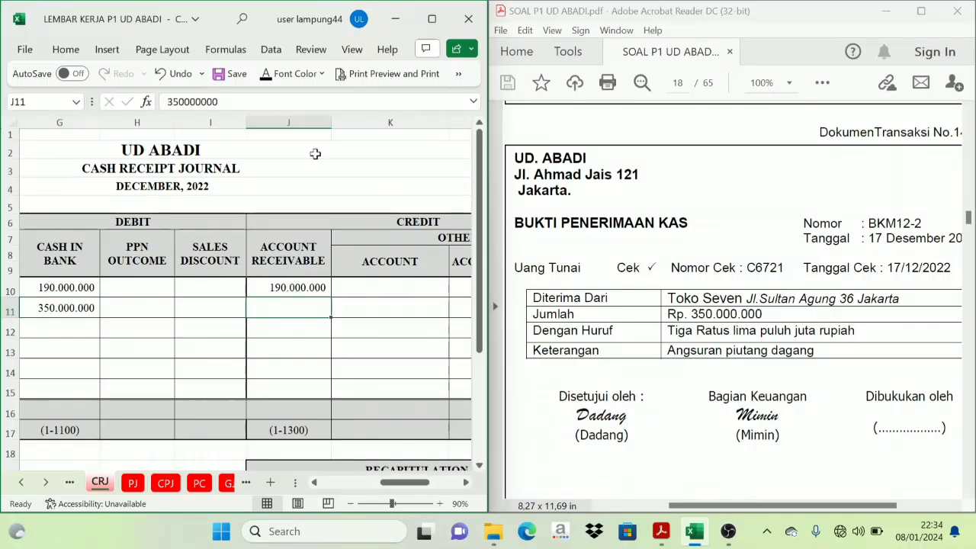
click(62, 309)
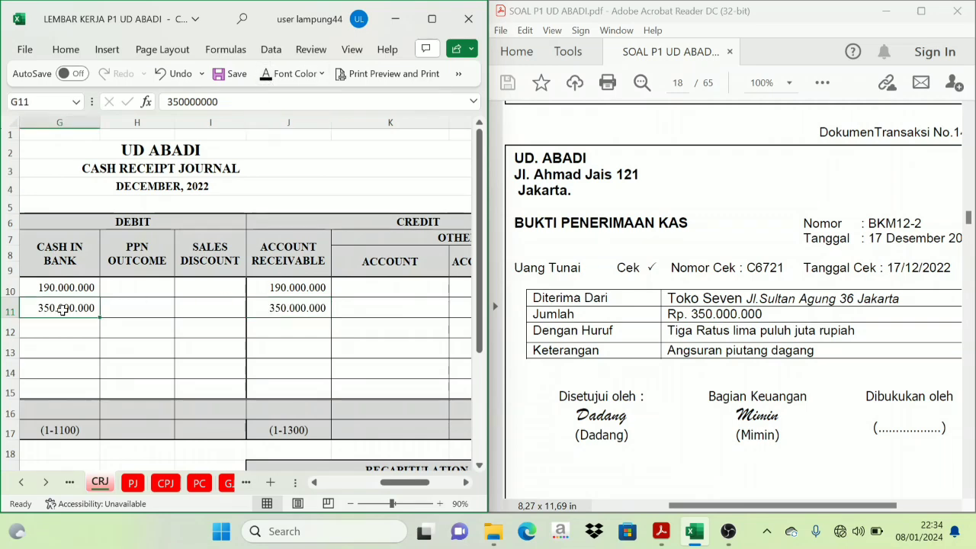
click(292, 308)
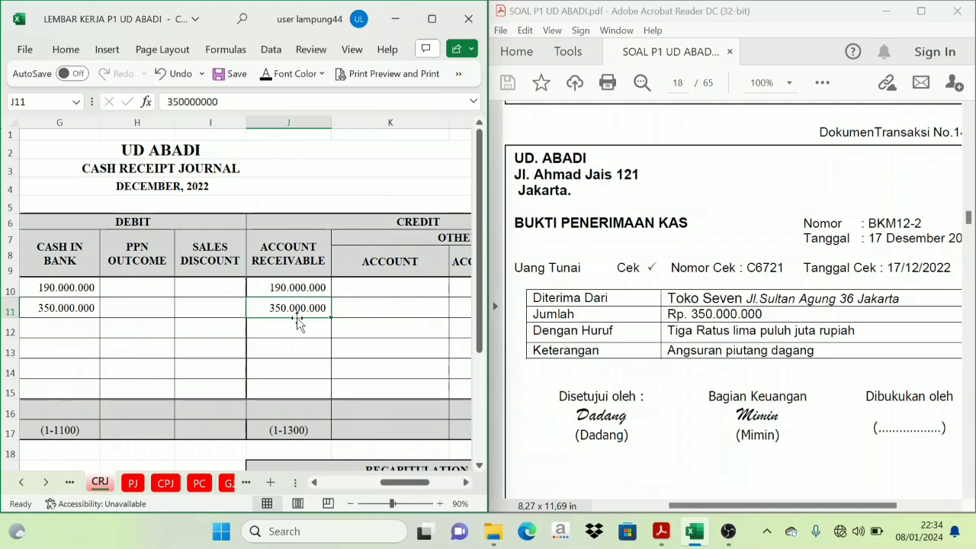
- On the SLAR sheet, reveal the hidden Cash Receipt Journal entry in C24:E24 of the Toko Seven ledger with the black font colour
click(46, 482)
click(46, 482)
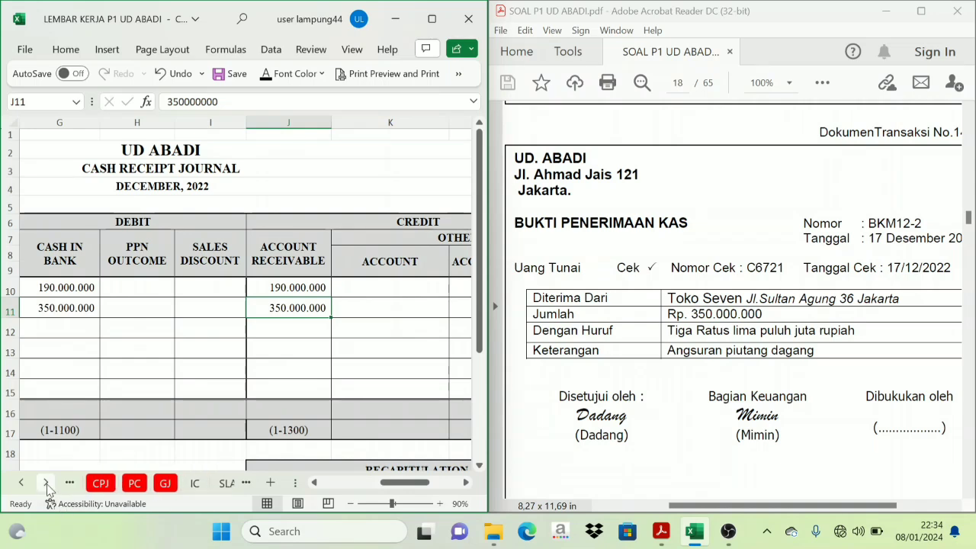
click(46, 482)
click(194, 482)
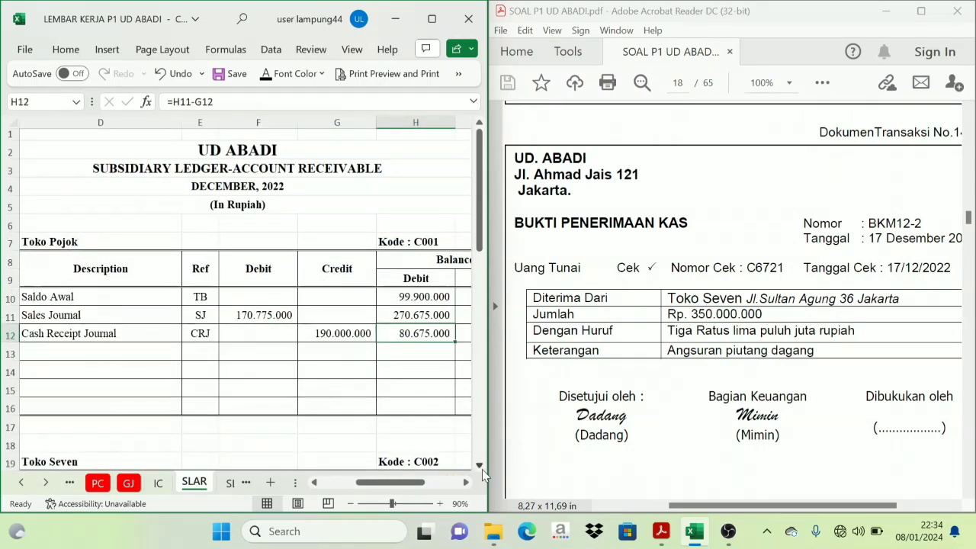
scroll(482, 469, down, 3)
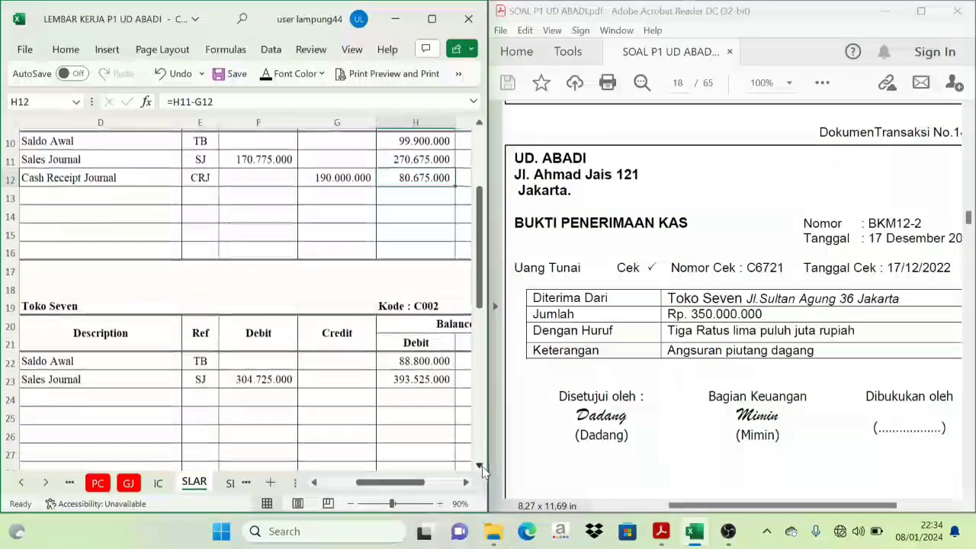
scroll(482, 469, down, 1)
drag(406, 484, 387, 488)
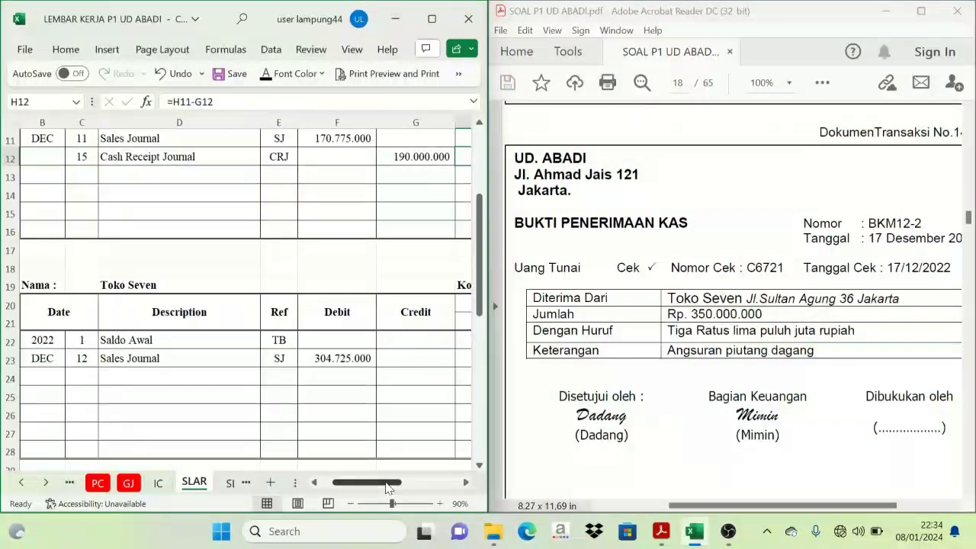
drag(79, 377, 267, 376)
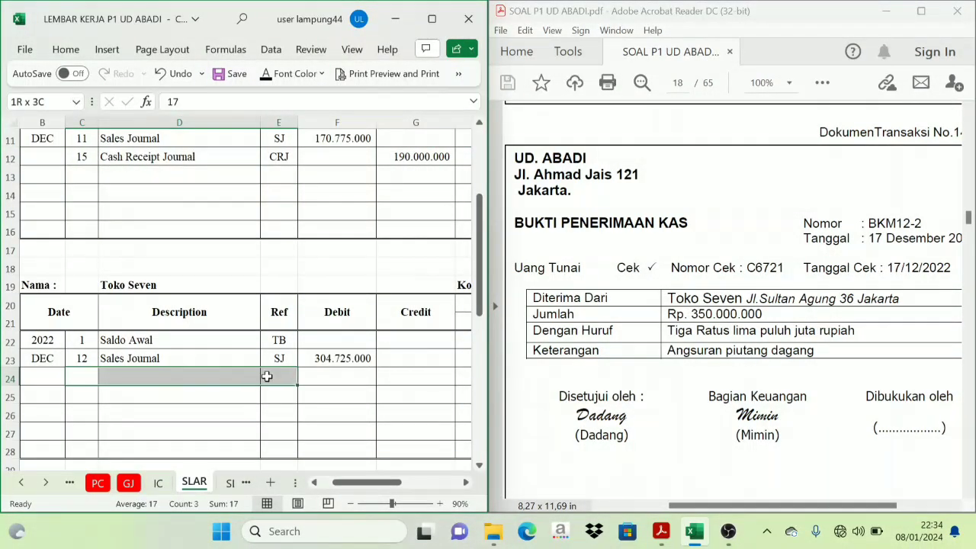
click(293, 74)
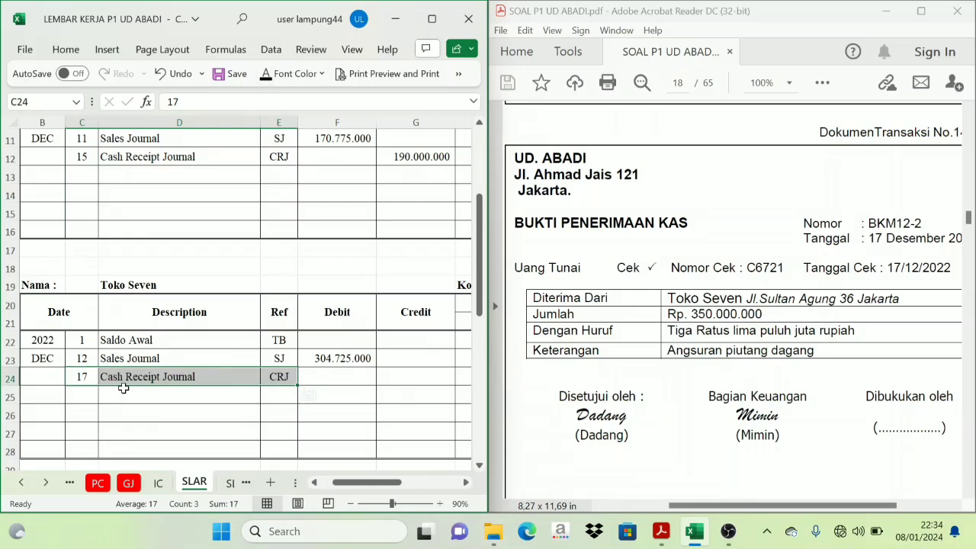
click(226, 381)
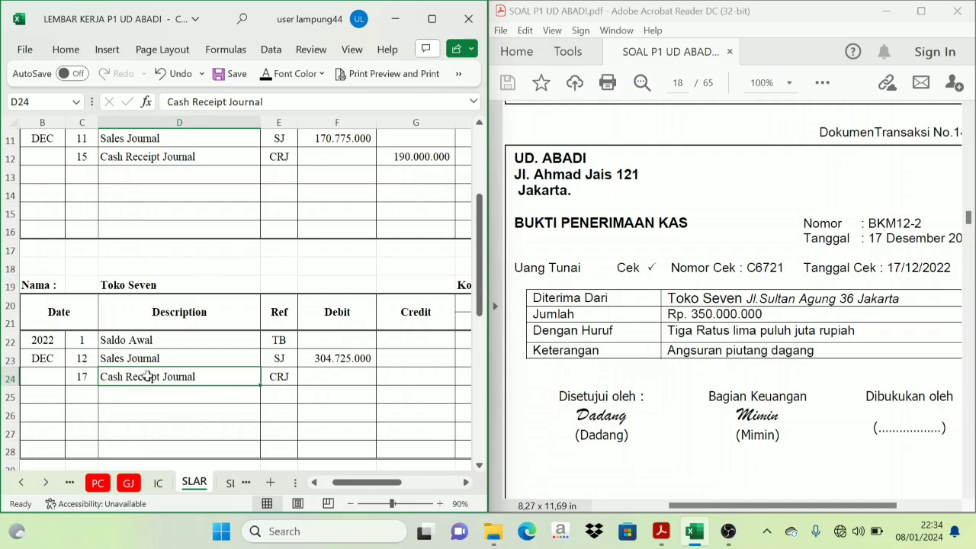
- Check the Toko Seven Account Receivable credit on the CRJ sheet and return to its ledger on the SLAR sheet
click(343, 379)
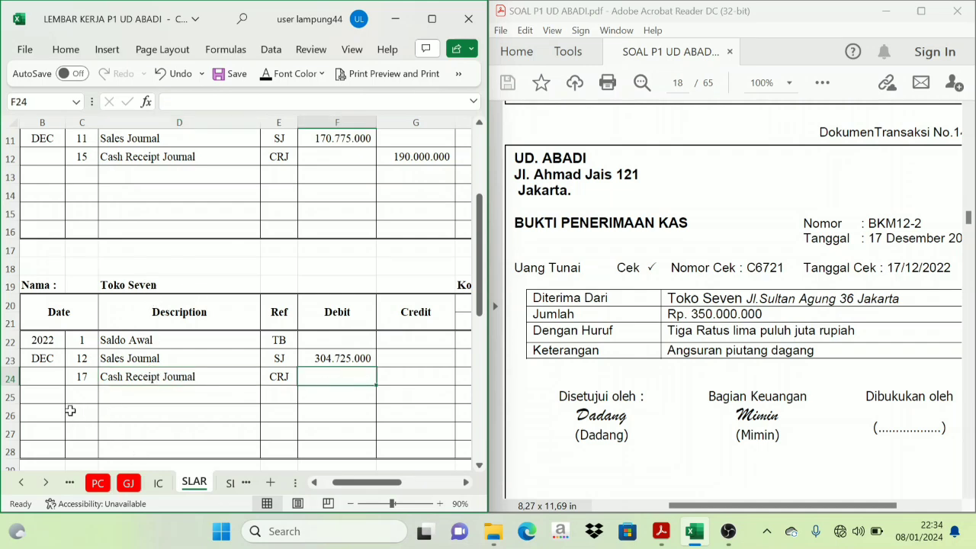
click(467, 483)
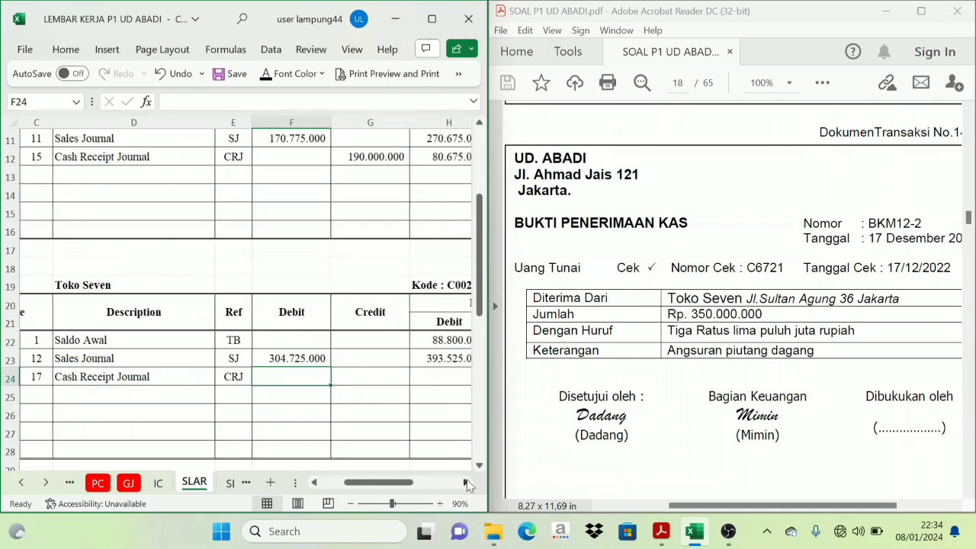
click(20, 482)
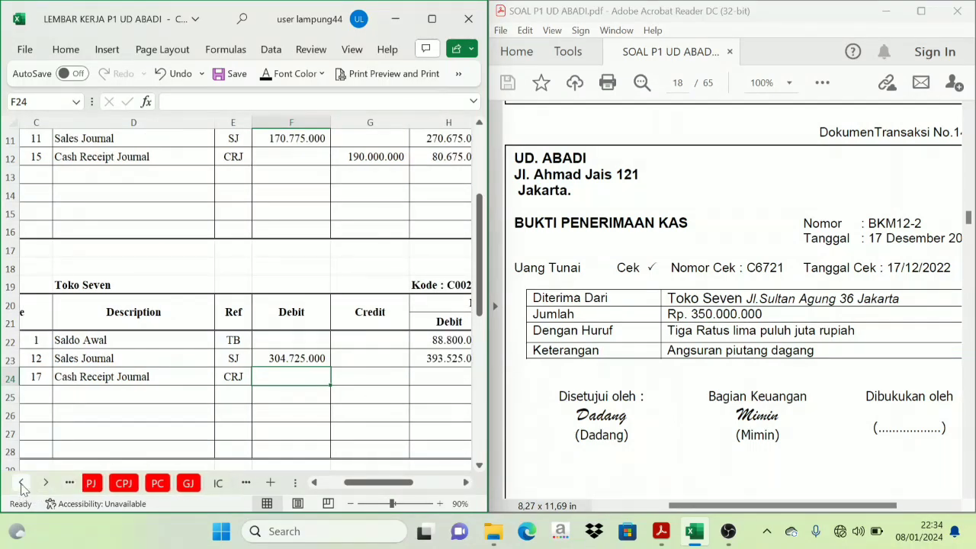
click(21, 482)
click(129, 482)
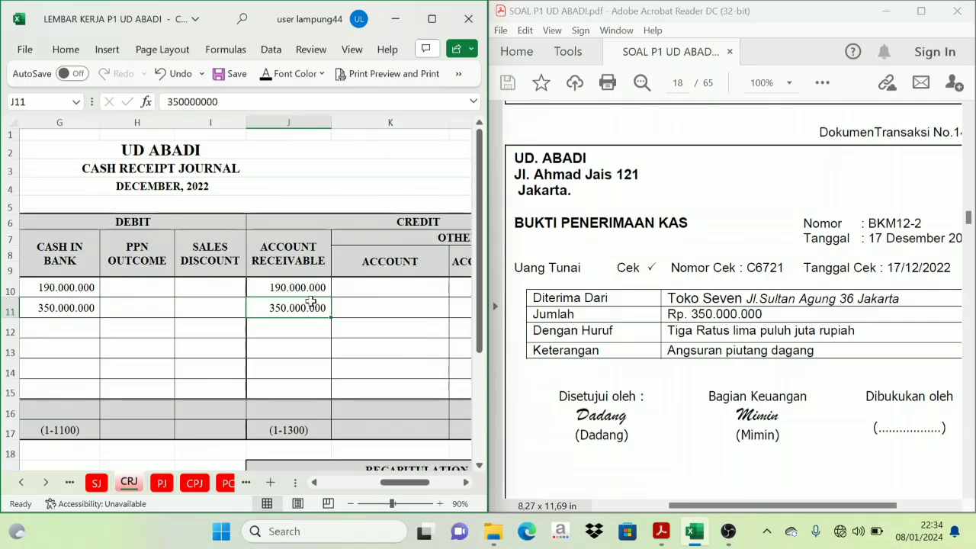
click(46, 484)
click(46, 482)
click(45, 482)
click(46, 482)
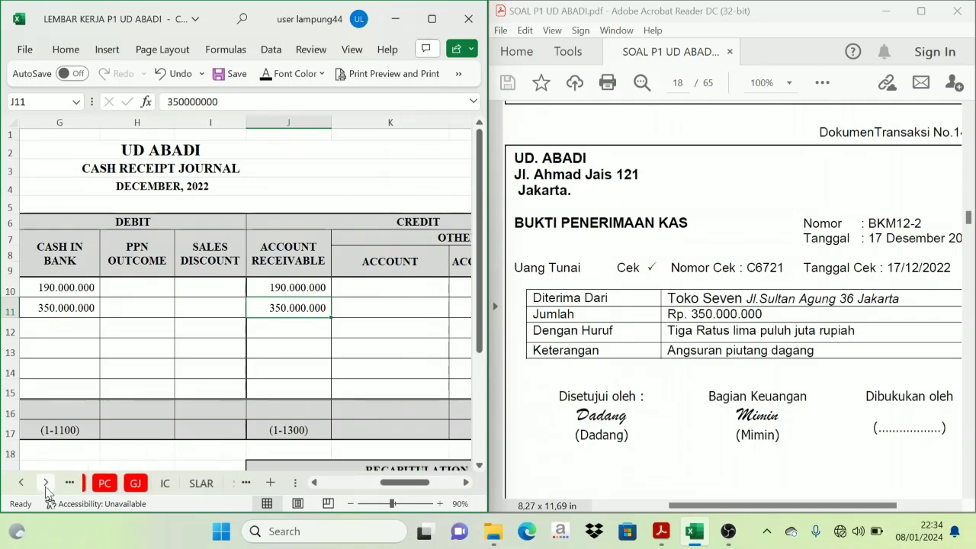
click(46, 482)
click(162, 483)
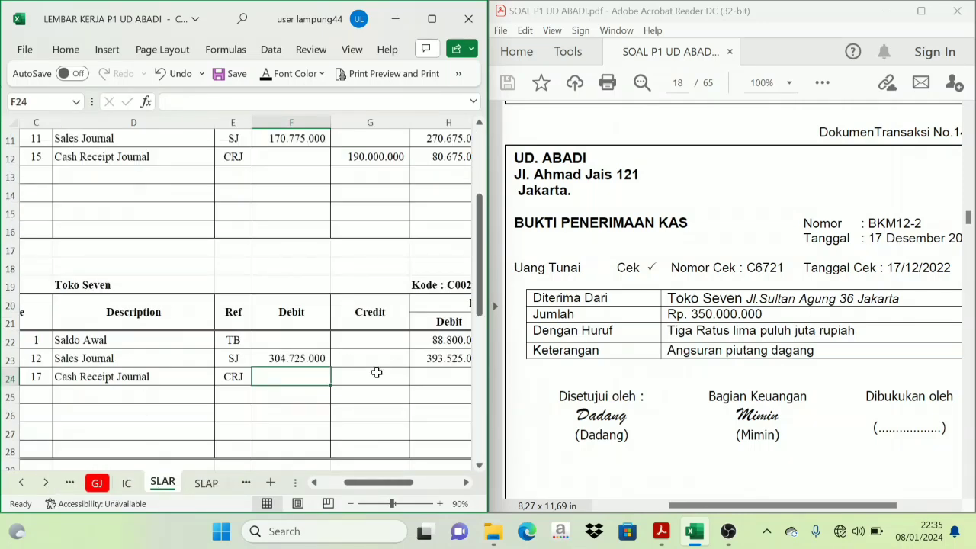
- Reveal the hidden credit formula =CRJ!J11 in G24 of the Toko Seven ledger with the black font colour
click(376, 372)
click(466, 482)
click(465, 481)
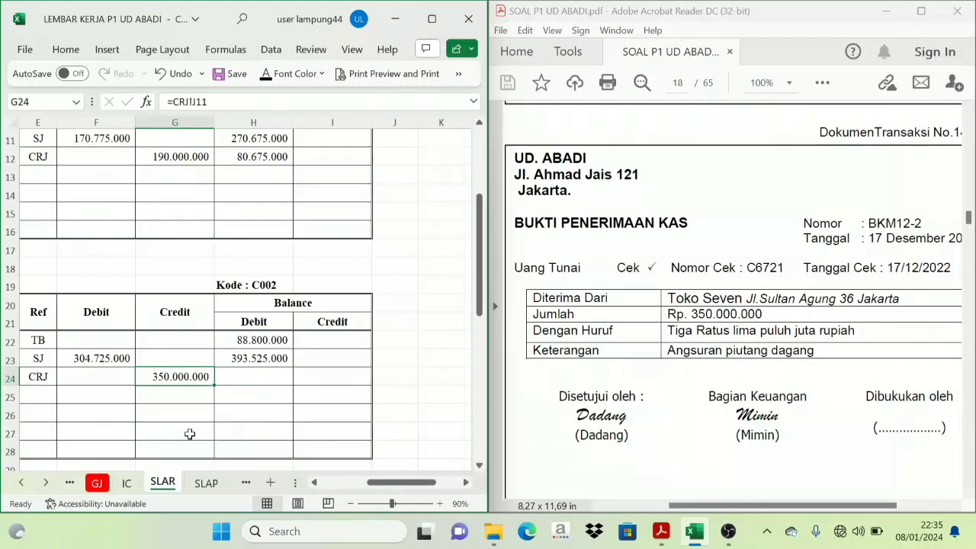
- Review the amounts behind the Toko Seven balance and reveal the hidden formula =H23-G24 in H24 with the black font colour
click(262, 381)
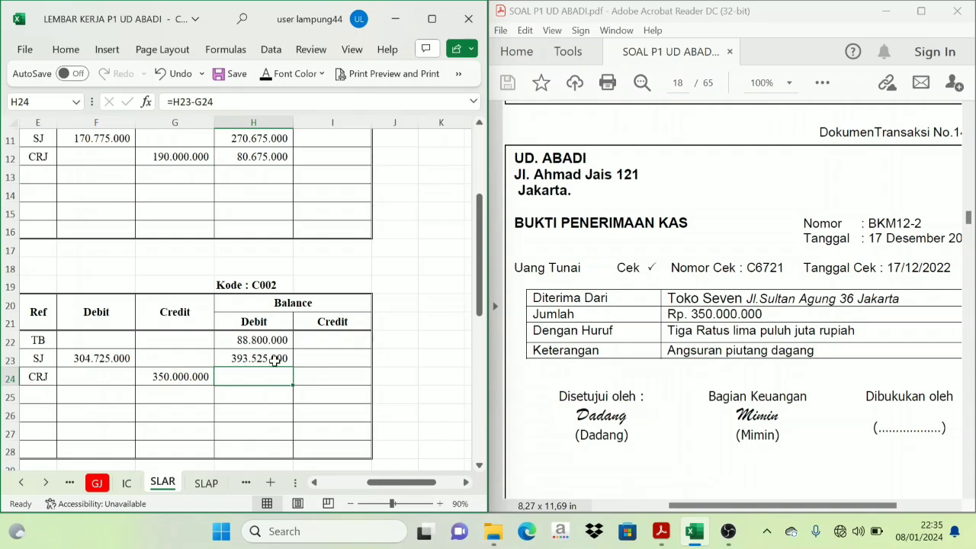
click(154, 385)
click(208, 309)
click(241, 323)
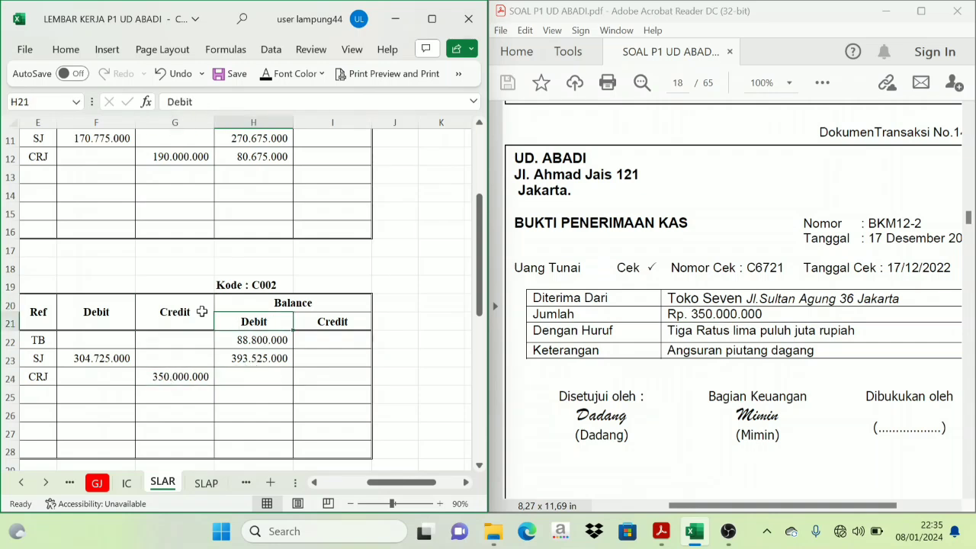
click(185, 309)
click(185, 379)
click(251, 357)
click(179, 381)
click(224, 377)
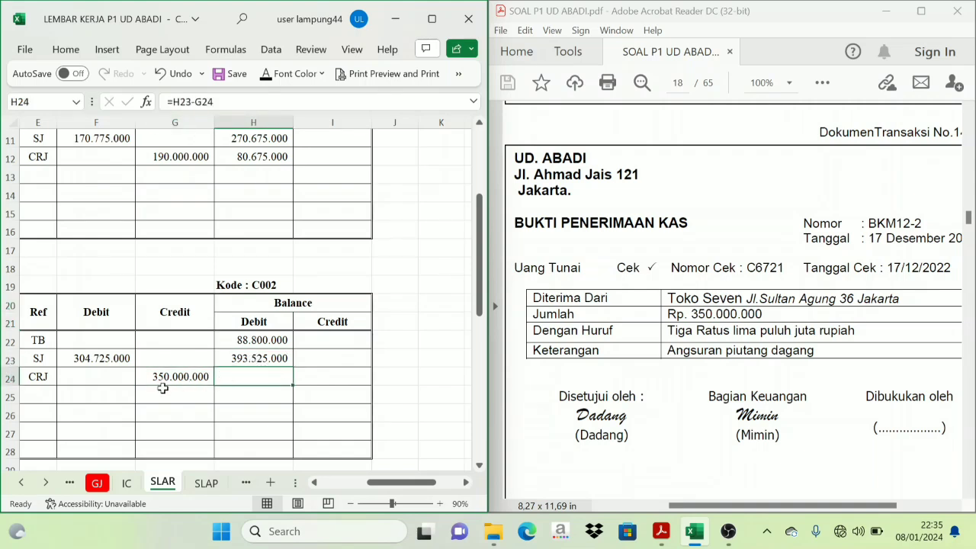
click(263, 74)
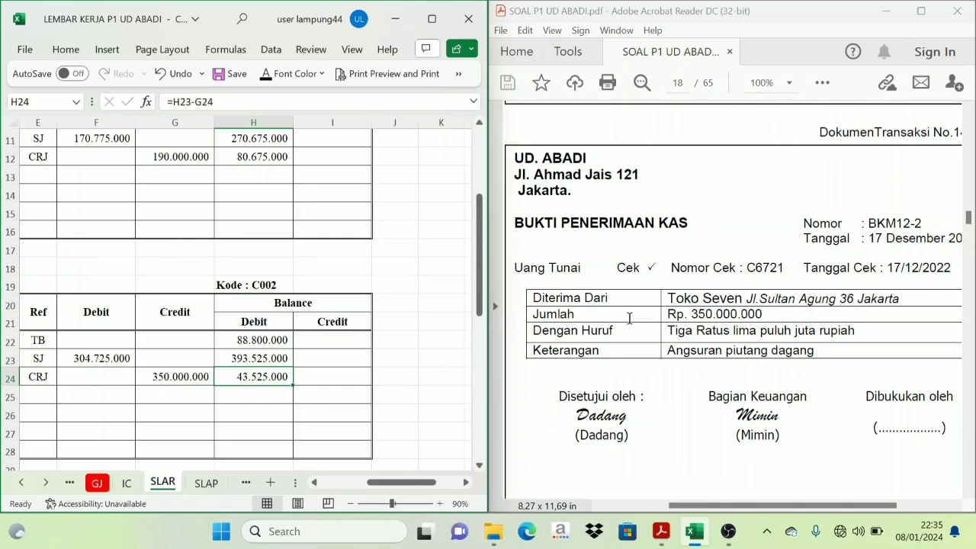
- Bring up transaction document No. 15, cash receipt BKM12-3, on page 19 of the PDF and read its details
drag(386, 482, 366, 485)
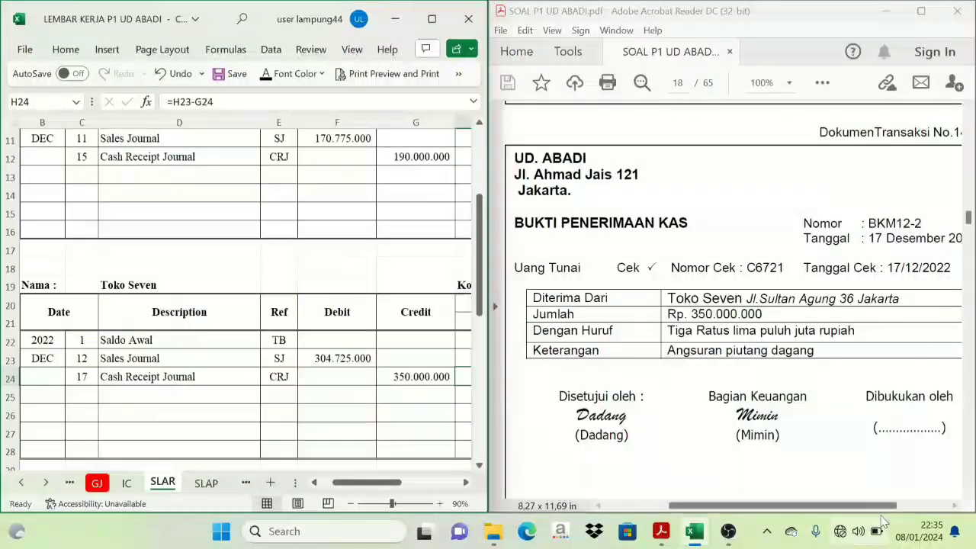
drag(881, 510, 906, 509)
scroll(711, 312, down, 5)
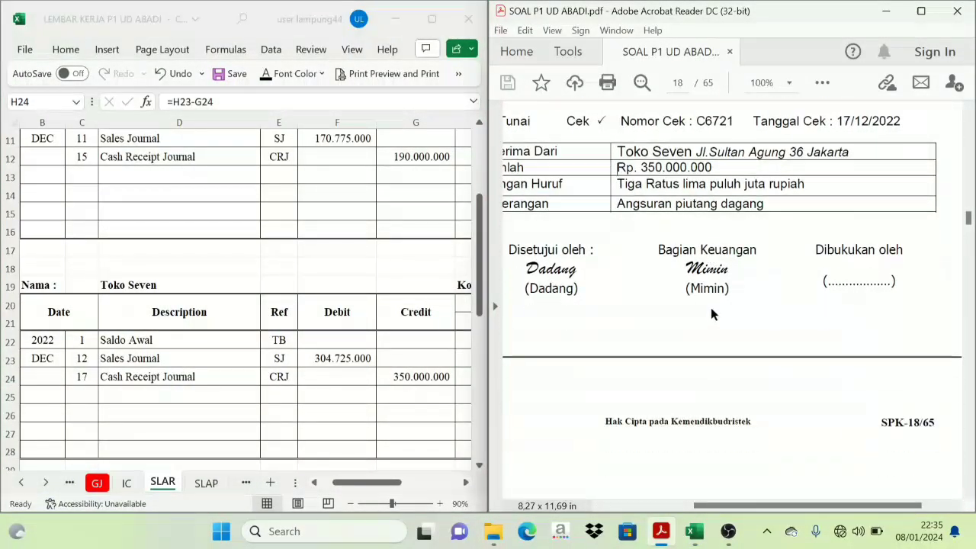
scroll(710, 343, down, 5)
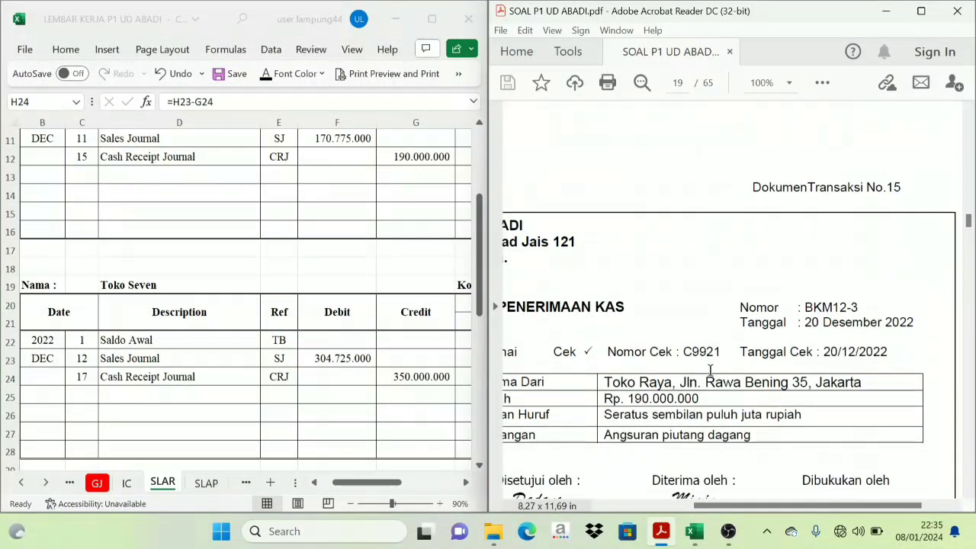
drag(794, 505, 760, 515)
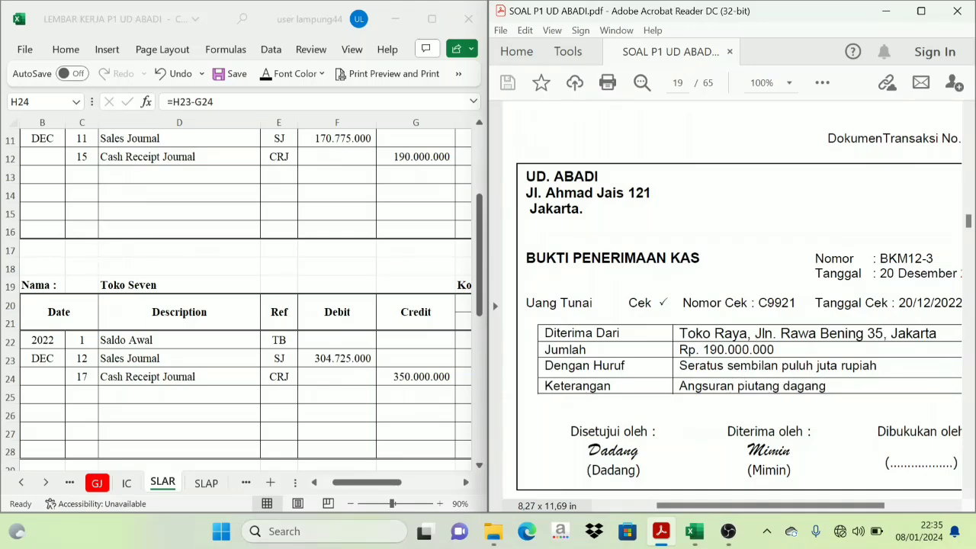
click(367, 486)
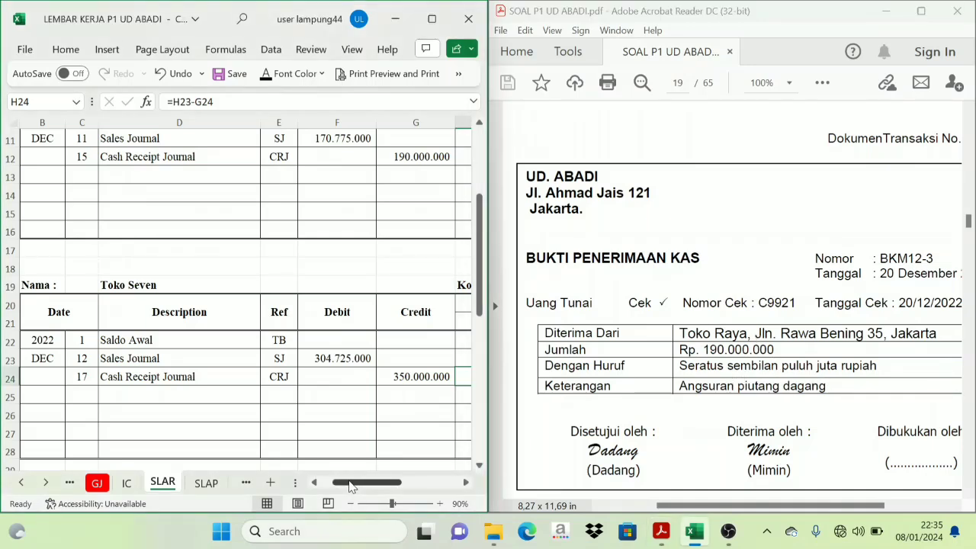
- On the CRJ sheet, reveal the hidden entry 20, BKM12-3, Toko Raya in C12:E12 with the black font colour
click(20, 483)
click(21, 483)
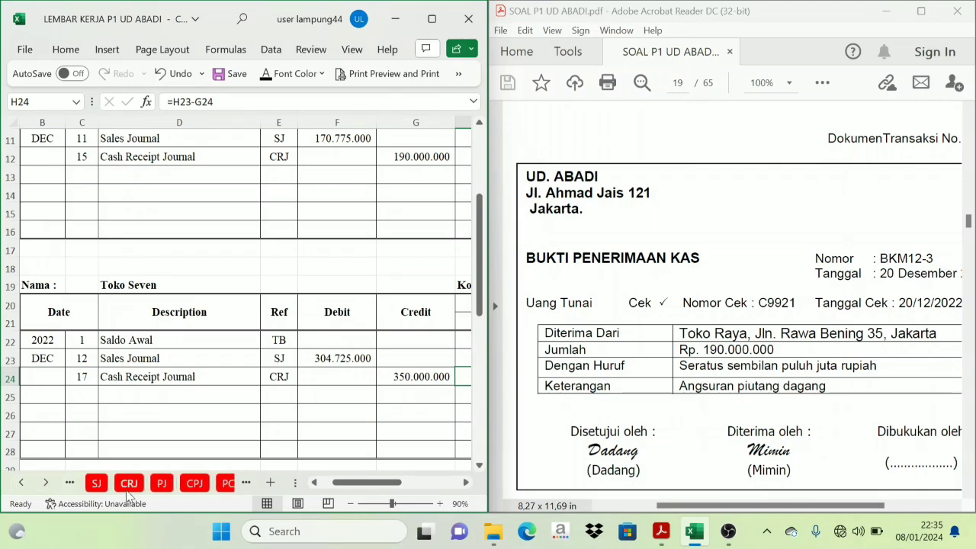
click(129, 483)
drag(416, 483, 339, 485)
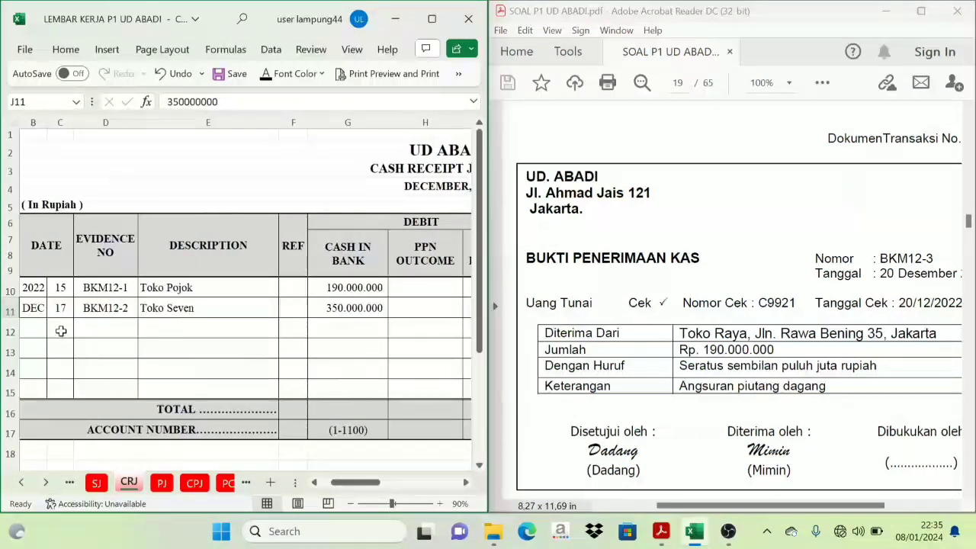
drag(61, 328, 189, 327)
click(267, 75)
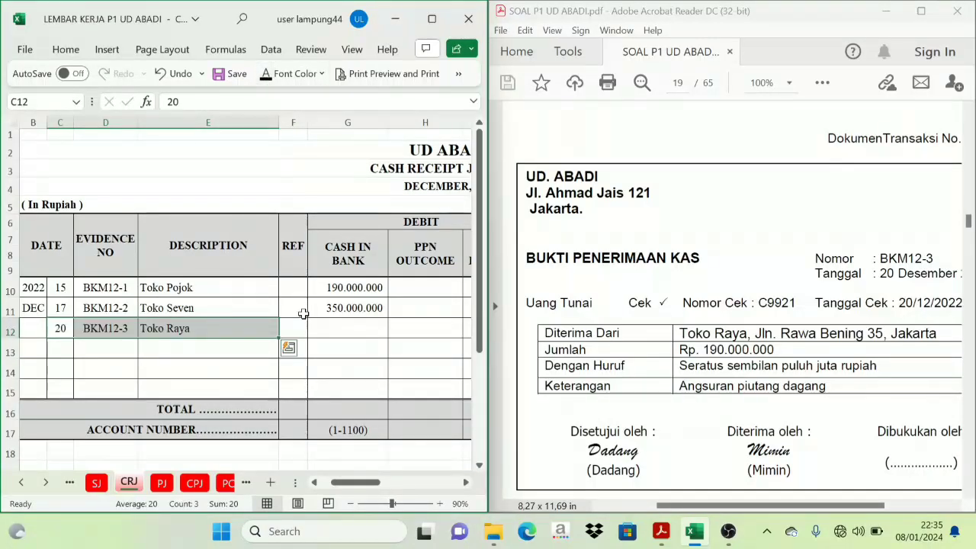
- Reveal the hidden 190.000.000 amounts for Toko Raya in Cash in Bank (G12) and Account Receivable (J12) with the black font colour
click(466, 482)
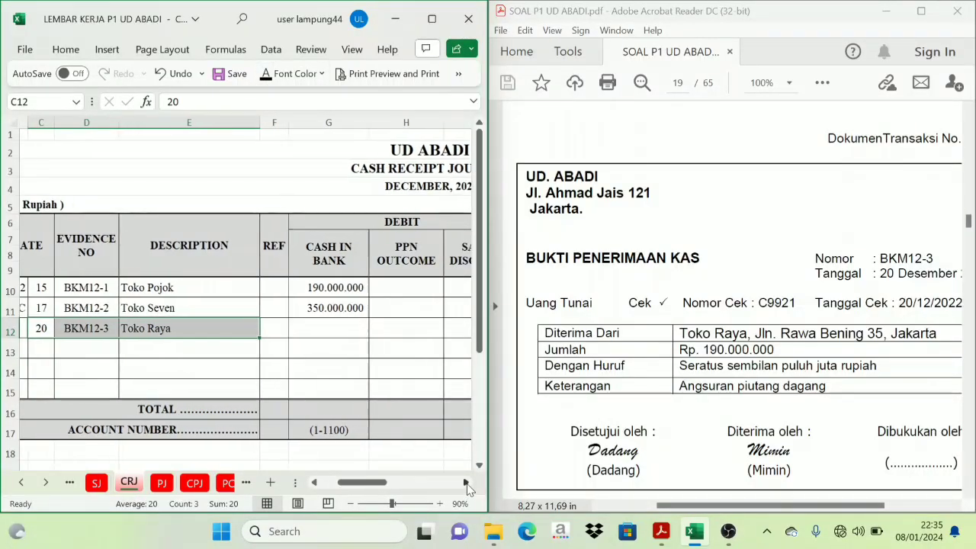
click(286, 328)
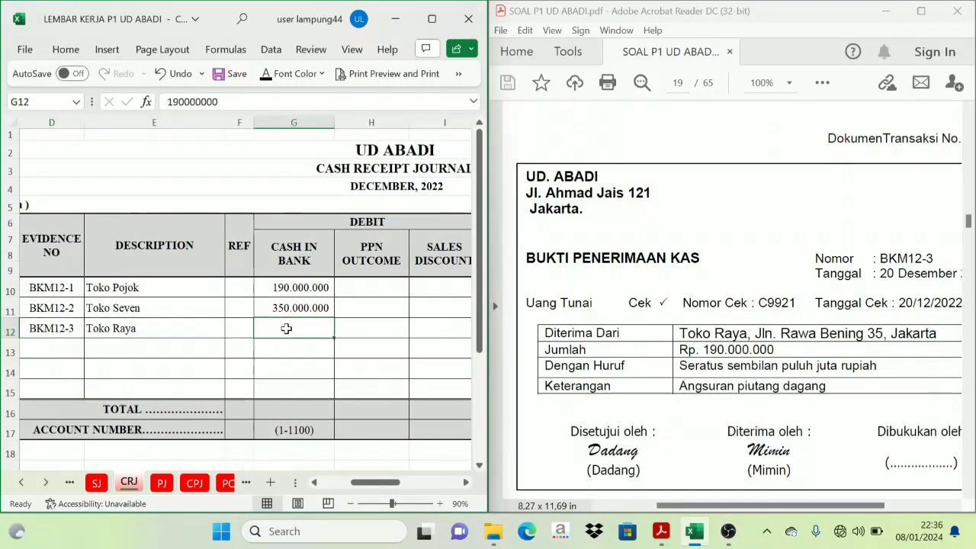
click(267, 78)
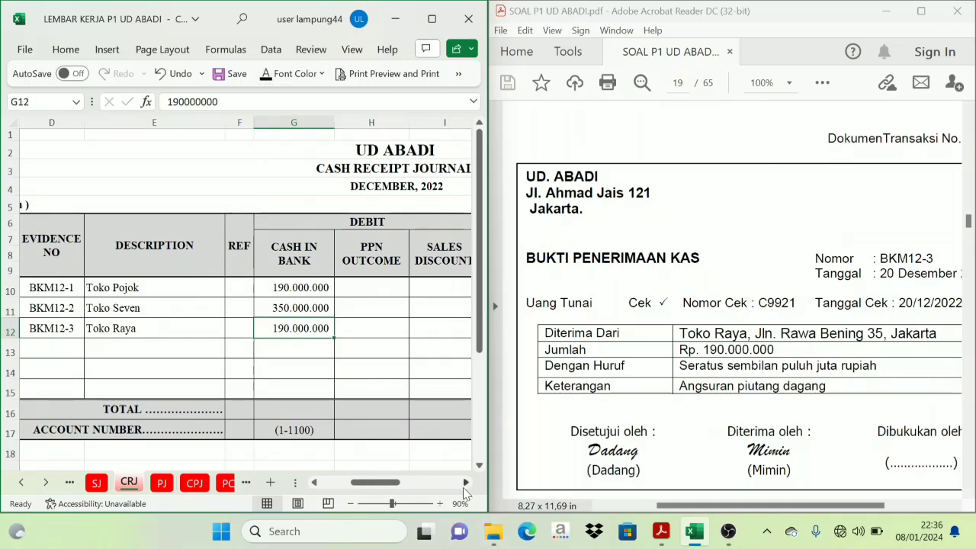
double_click(466, 482)
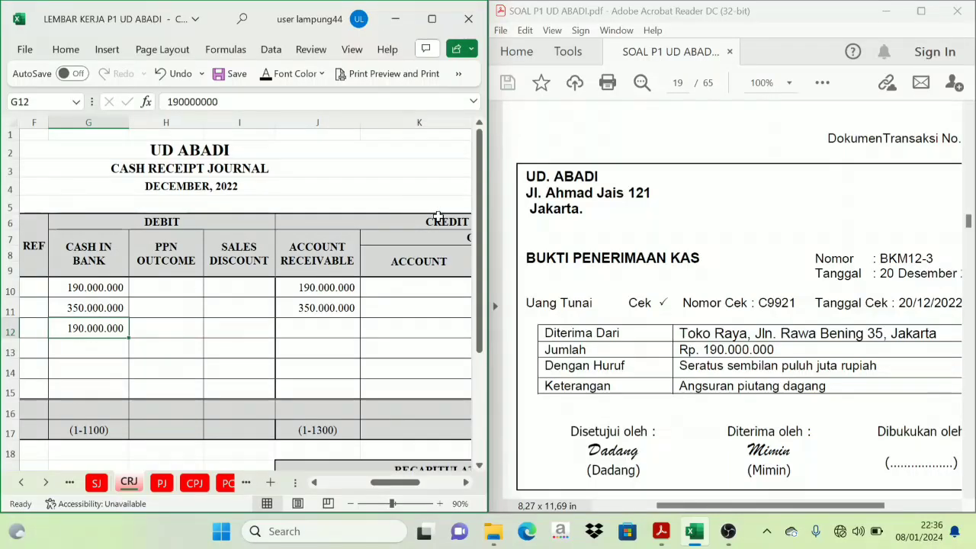
click(317, 326)
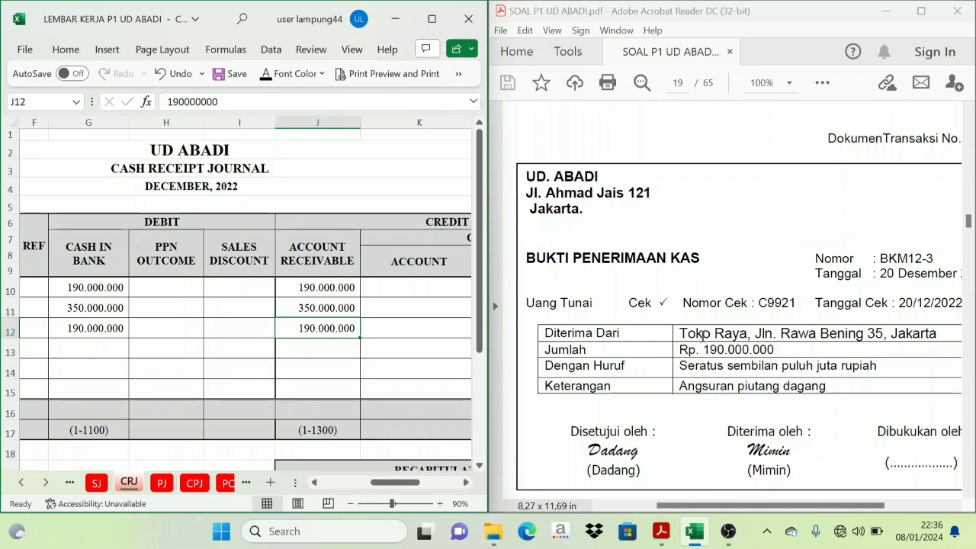
- In the Toko Raya ledger on the SLAR sheet, reveal the hidden entry 20, Cash Receipt Journal, CRJ in C35:E35 with the black font colour
click(46, 483)
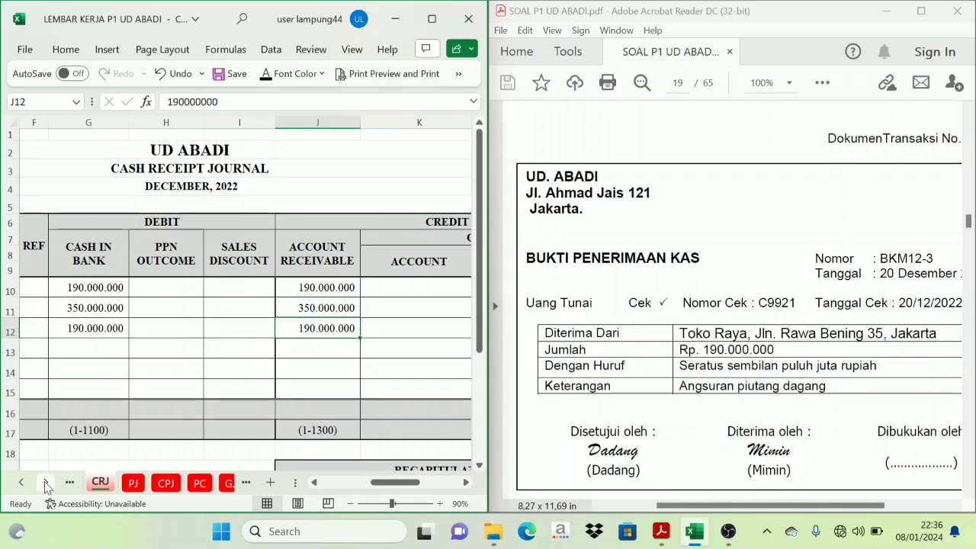
click(45, 482)
click(46, 483)
click(45, 483)
click(200, 483)
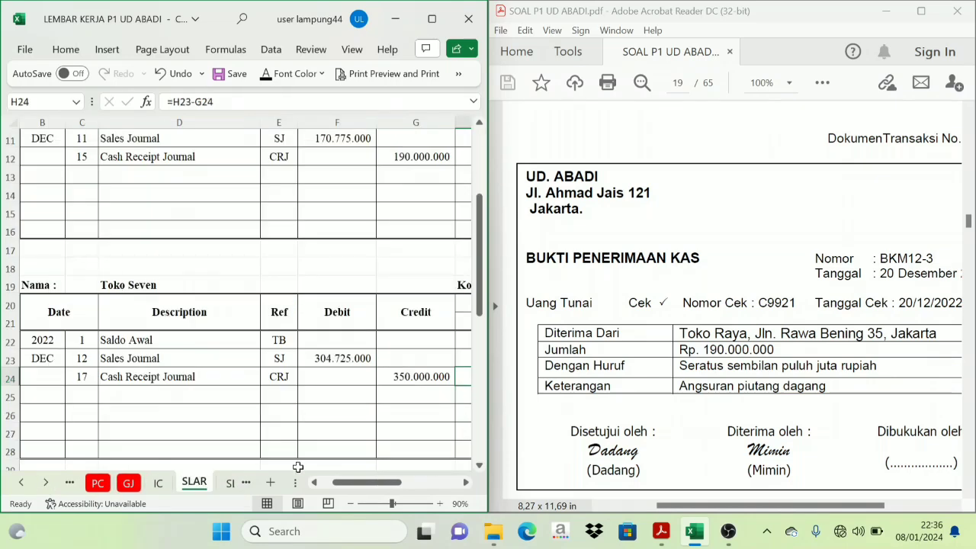
drag(398, 489, 385, 488)
scroll(321, 420, down, 4)
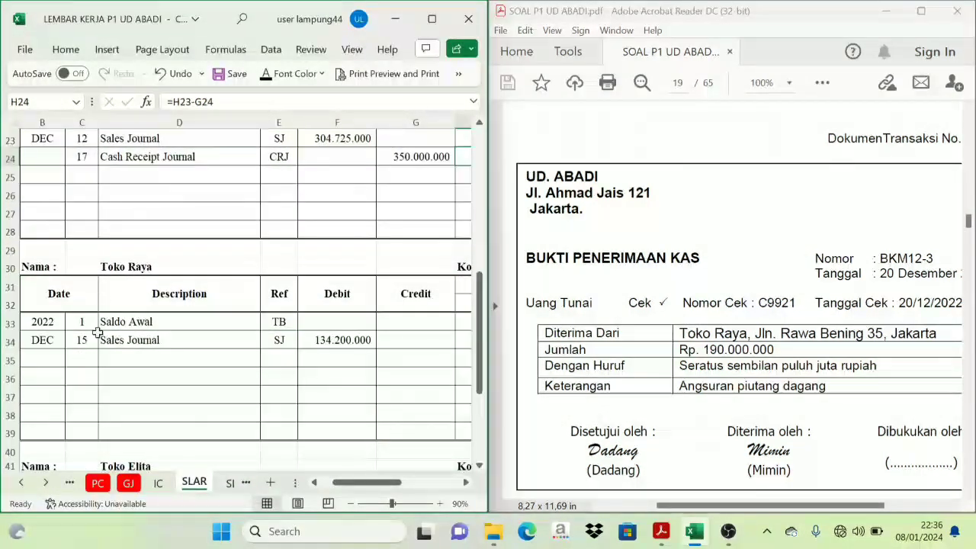
drag(88, 357, 269, 358)
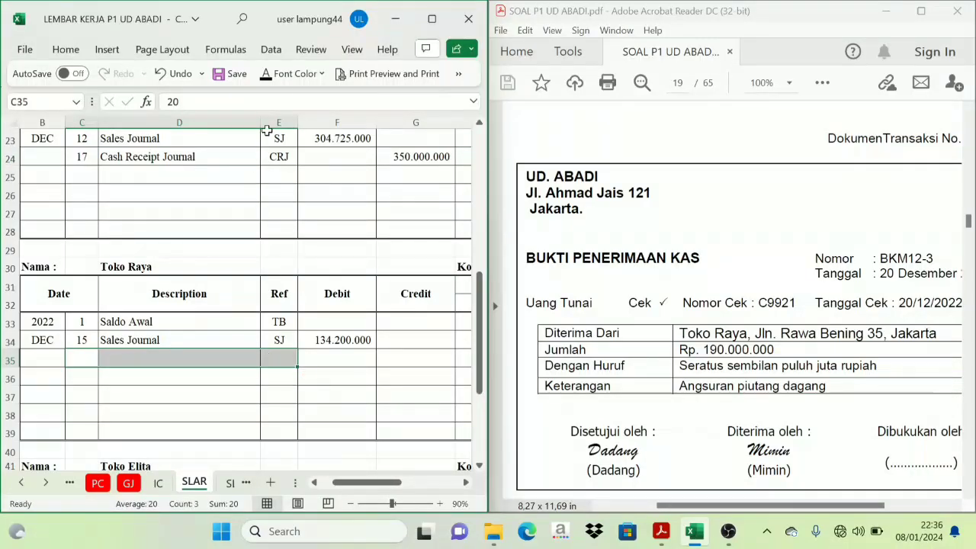
text(20	Cash Receipt Journal	CRJ)
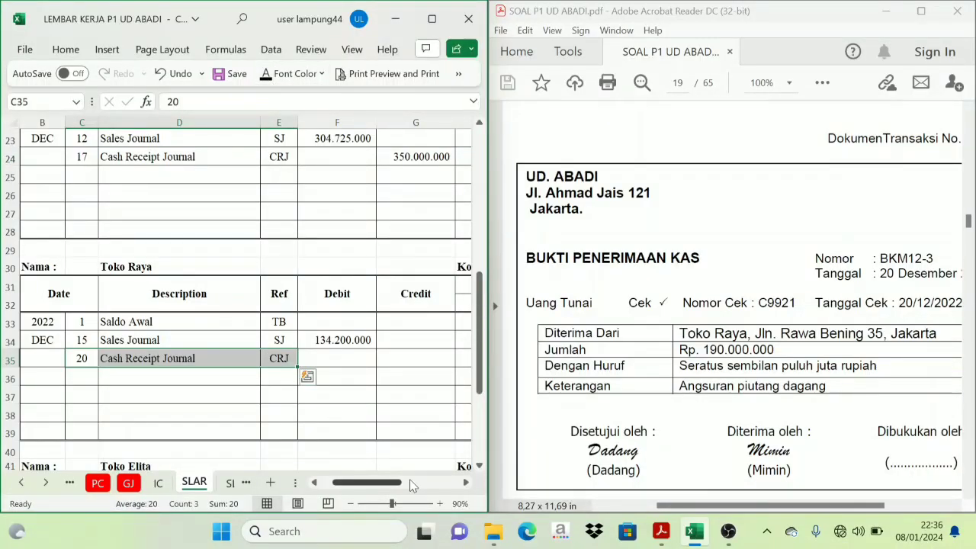
- Select credit cell G35 in the Toko Raya ledger and check its source amount in Account Receivable on the CRJ sheet
click(466, 483)
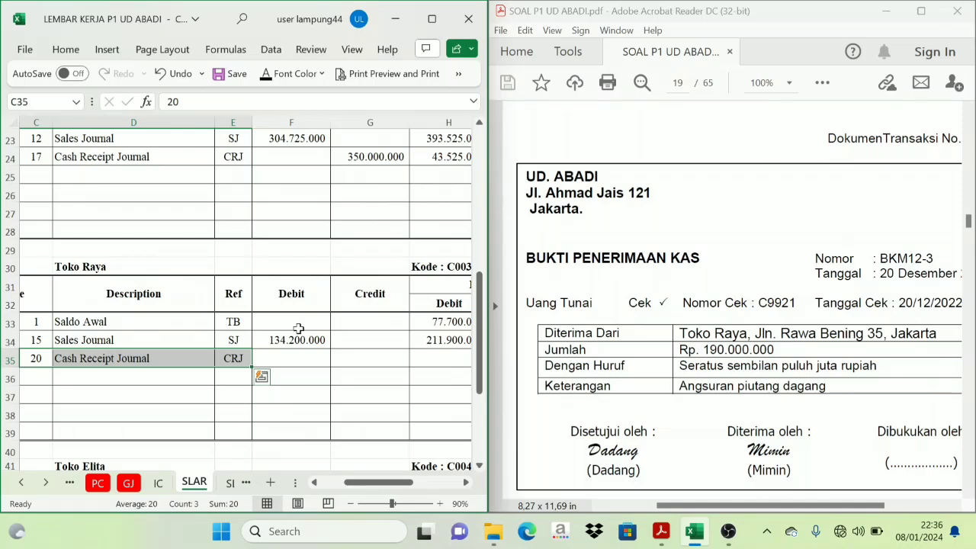
click(389, 360)
click(22, 483)
click(22, 482)
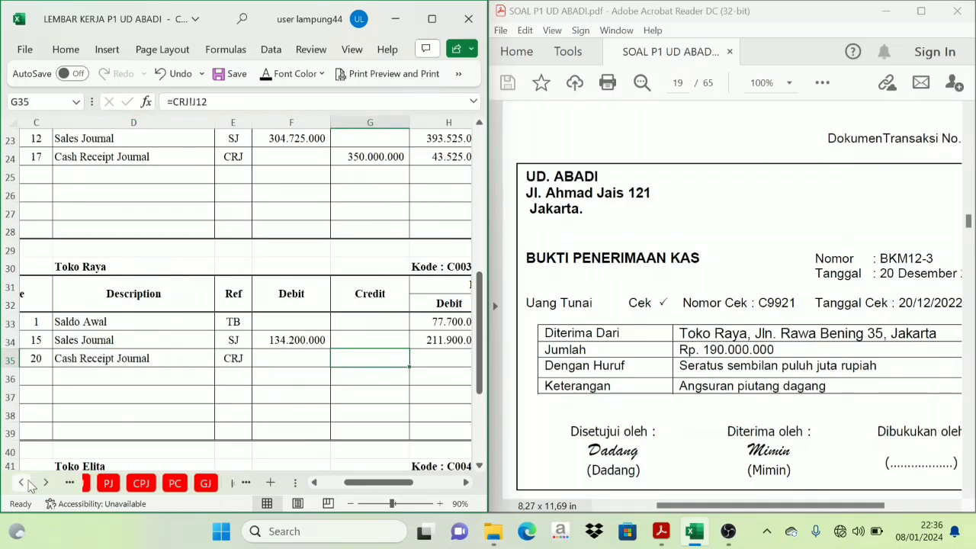
click(22, 483)
click(22, 483)
click(22, 482)
click(201, 483)
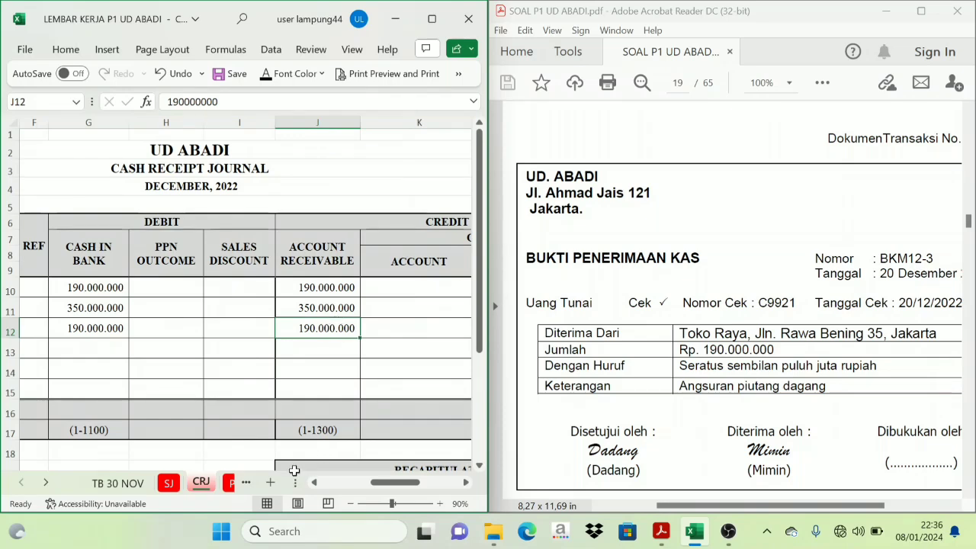
- Return to the SLAR sheet and reveal the hidden credit formula =CRJ!J12 in G35 of the Toko Raya ledger with the black font colour
click(45, 485)
click(45, 485)
click(45, 485)
click(196, 483)
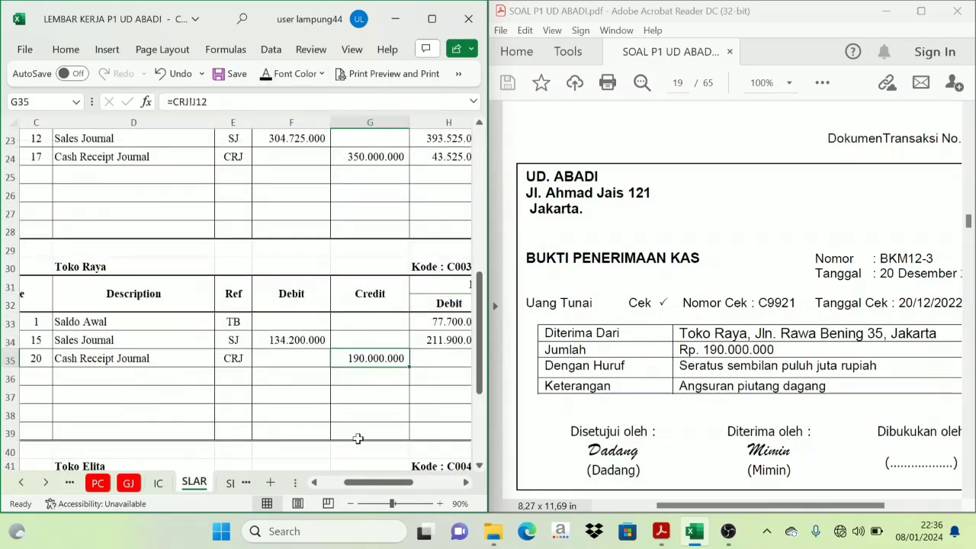
- Review the amounts behind the Toko Raya balance and reveal the hidden formula =H34-G35 in H35 with the black font colour
click(466, 482)
click(466, 482)
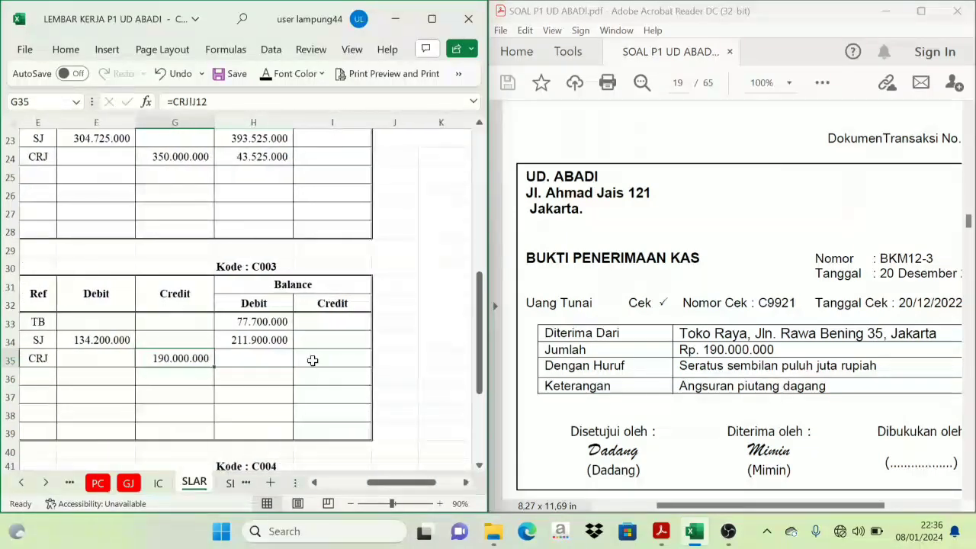
click(264, 336)
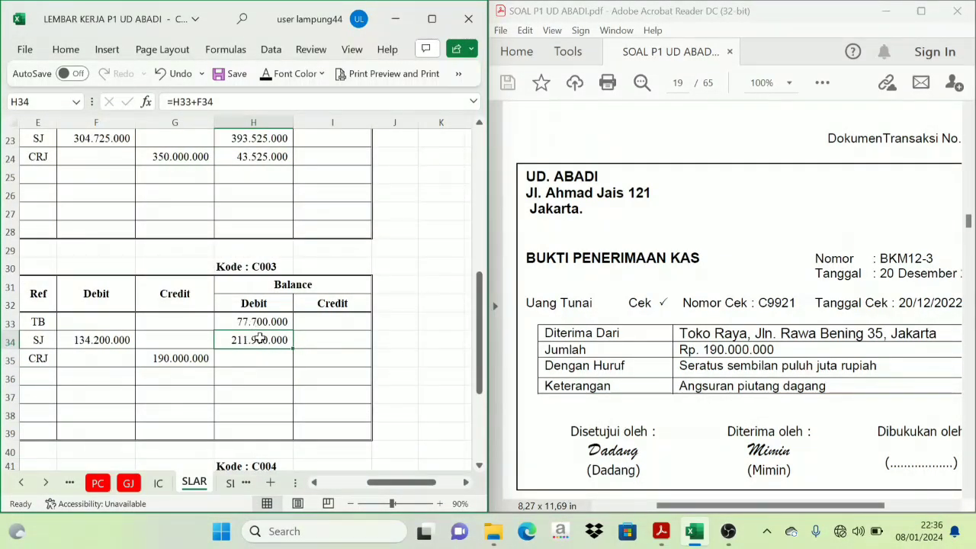
click(176, 356)
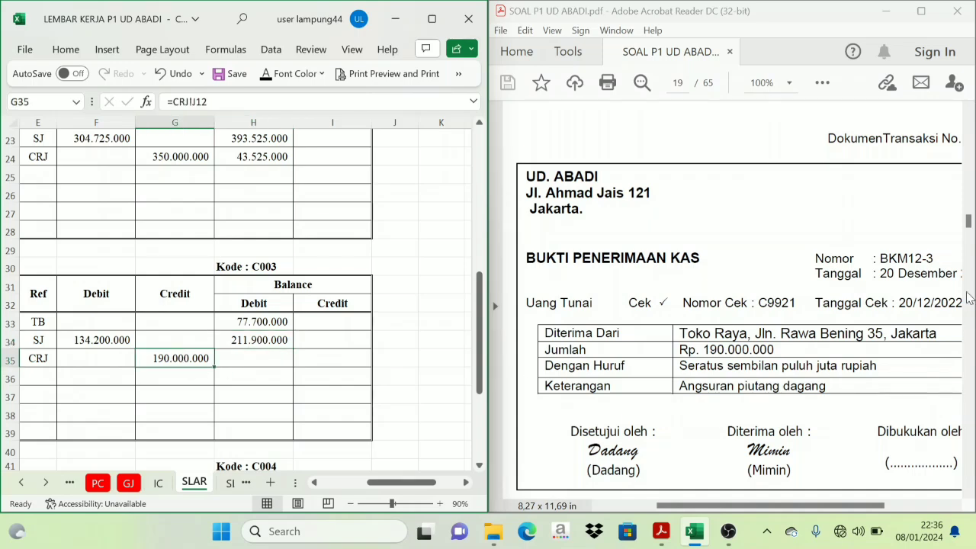
click(261, 361)
click(261, 305)
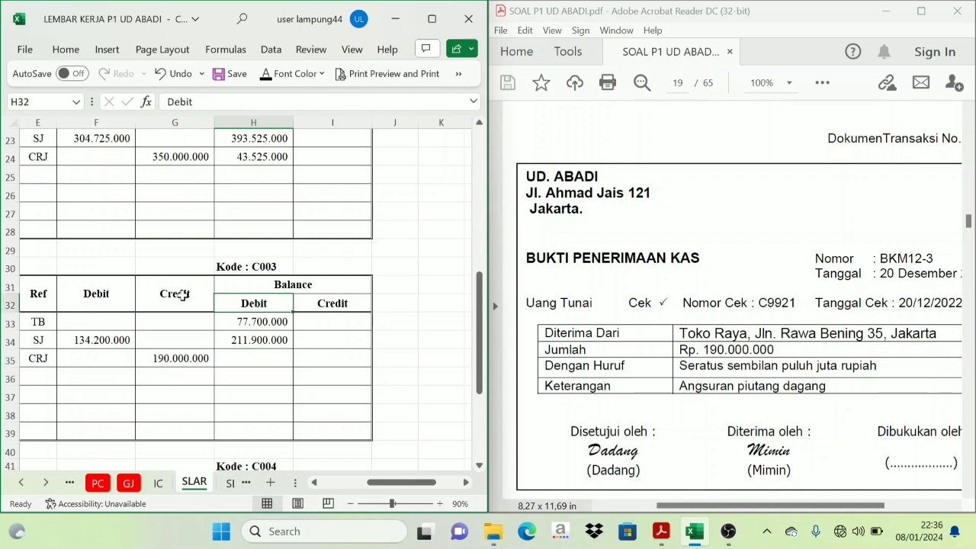
click(182, 295)
click(256, 361)
click(266, 76)
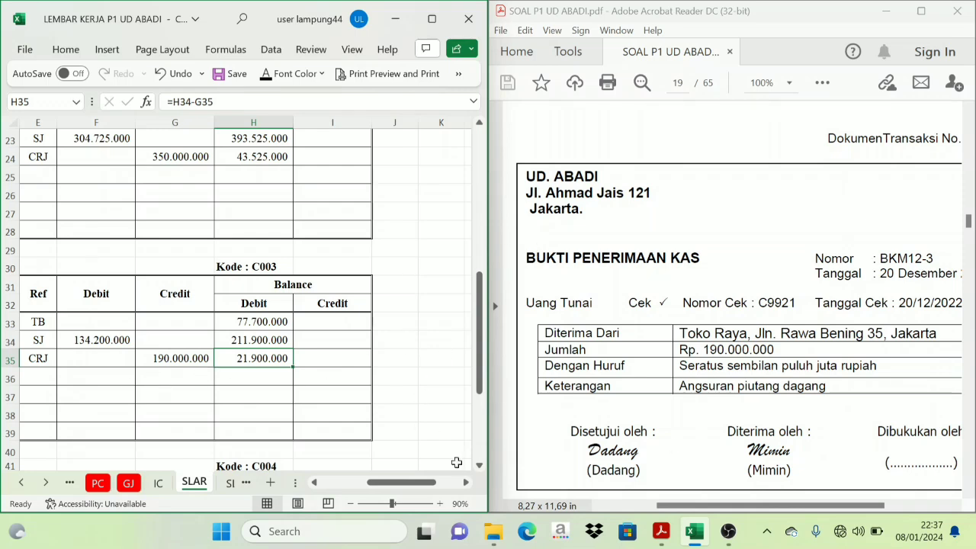
- Bring up cash receipt BKM12-4 from Toko Elita on page 19 of the PDF and read its details
mouse_move(739, 506)
mouse_down()
mouse_move(783, 510)
mouse_move(735, 510)
mouse_up()
scroll(715, 405, down, 5)
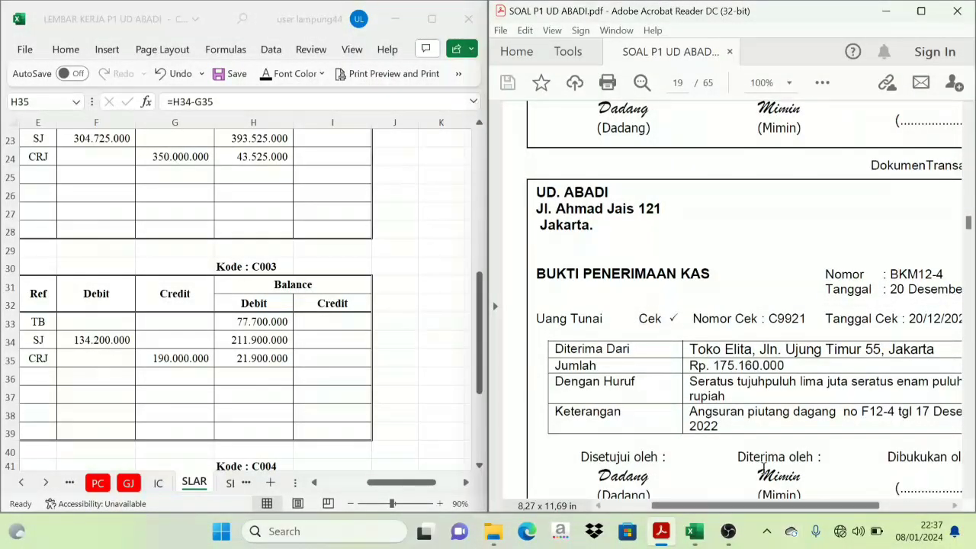
drag(808, 506, 830, 510)
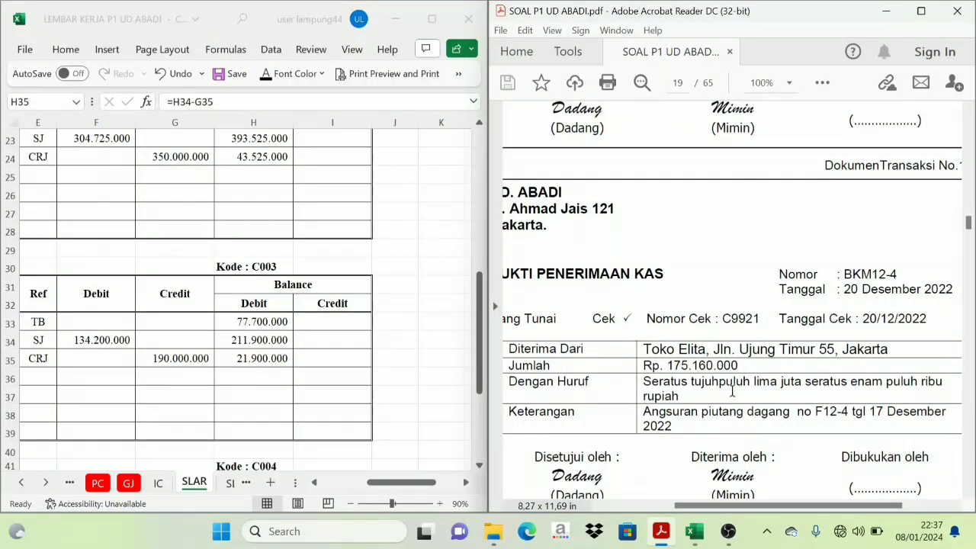
drag(805, 508, 768, 508)
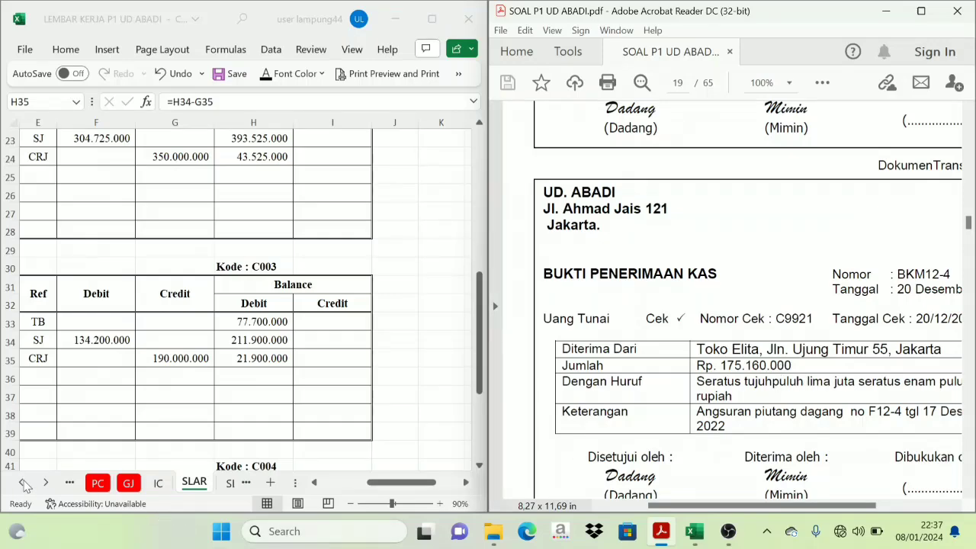
- On the CRJ sheet, reveal the hidden entry 20, BKM12-4, Toko Elita in C13:E13 with the black font colour
click(22, 482)
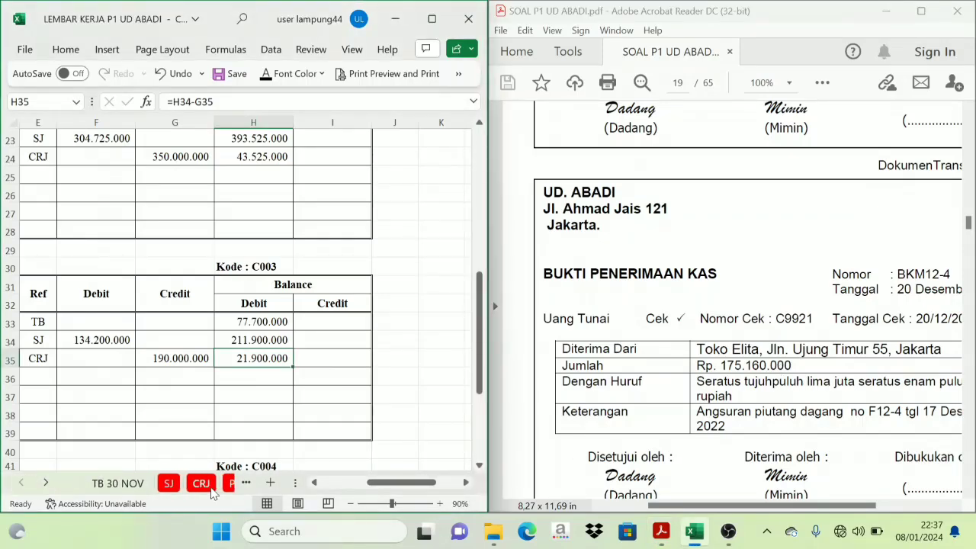
click(199, 483)
drag(380, 488, 334, 488)
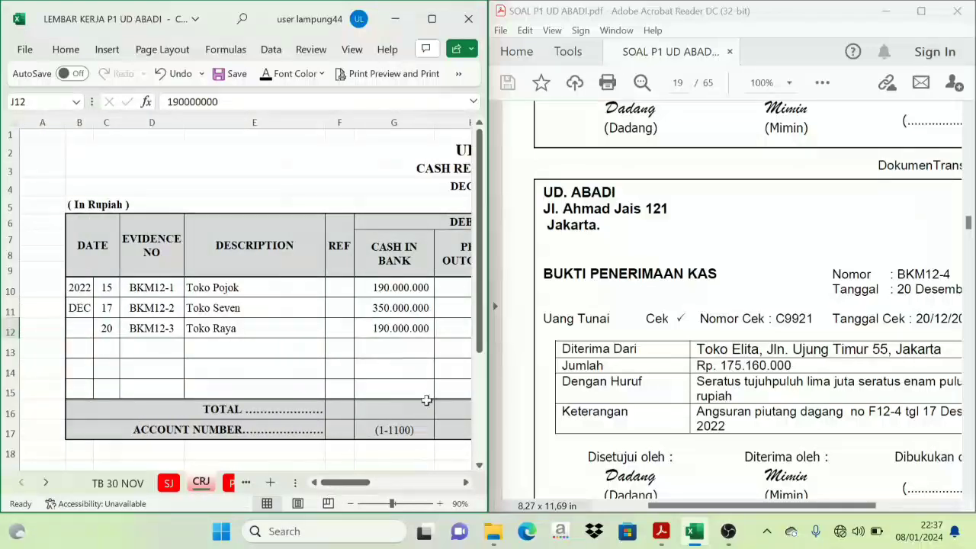
drag(111, 343, 221, 348)
text(20	BKM12-4	Toko Elita)
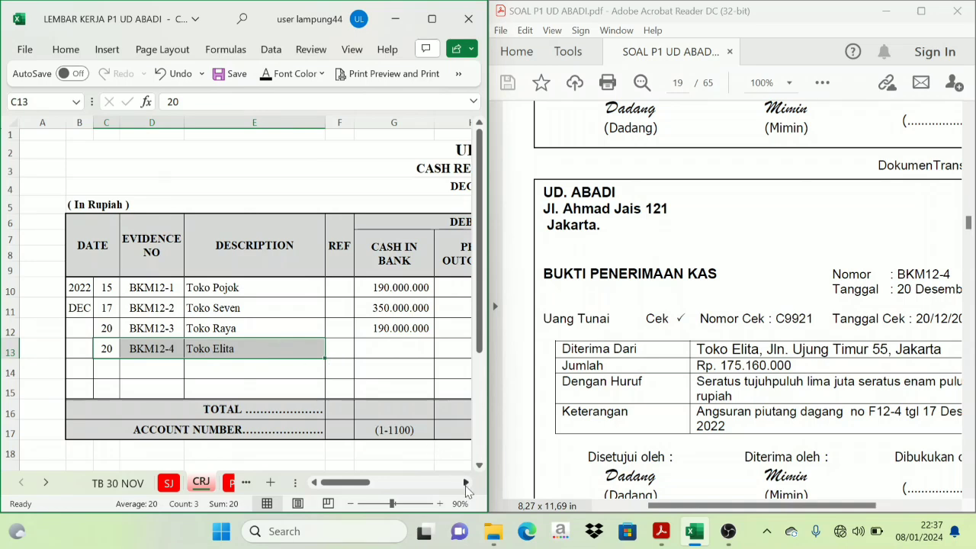
- Reveal the hidden 175.160.000 amounts for Toko Elita in Cash in Bank (G13) and Account Receivable (J13) with the black font colour
click(466, 483)
click(466, 483)
click(338, 348)
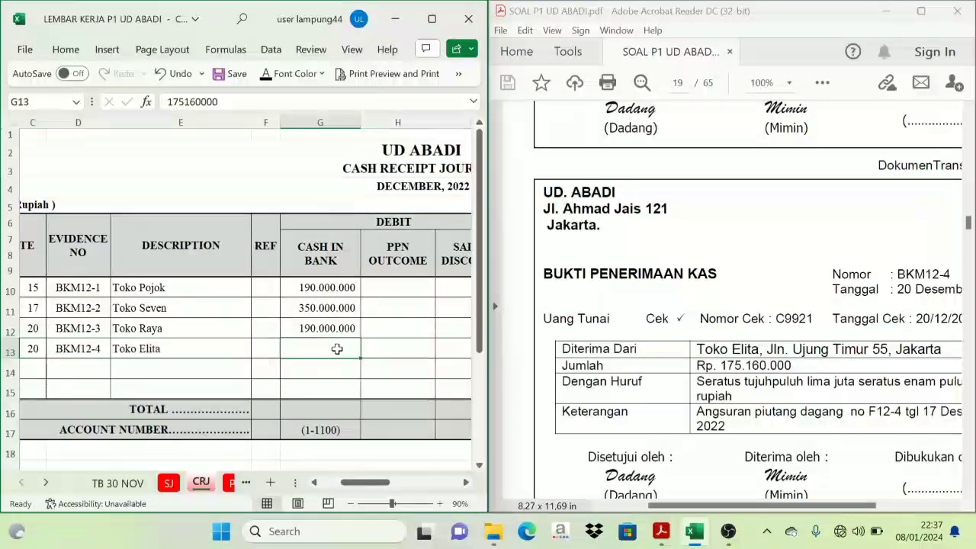
click(287, 74)
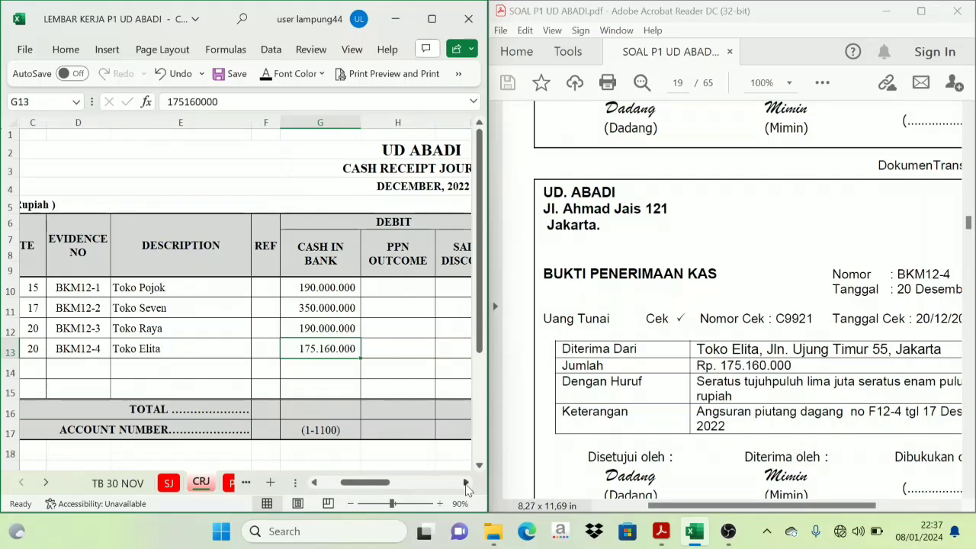
click(465, 483)
click(466, 482)
click(466, 483)
click(466, 483)
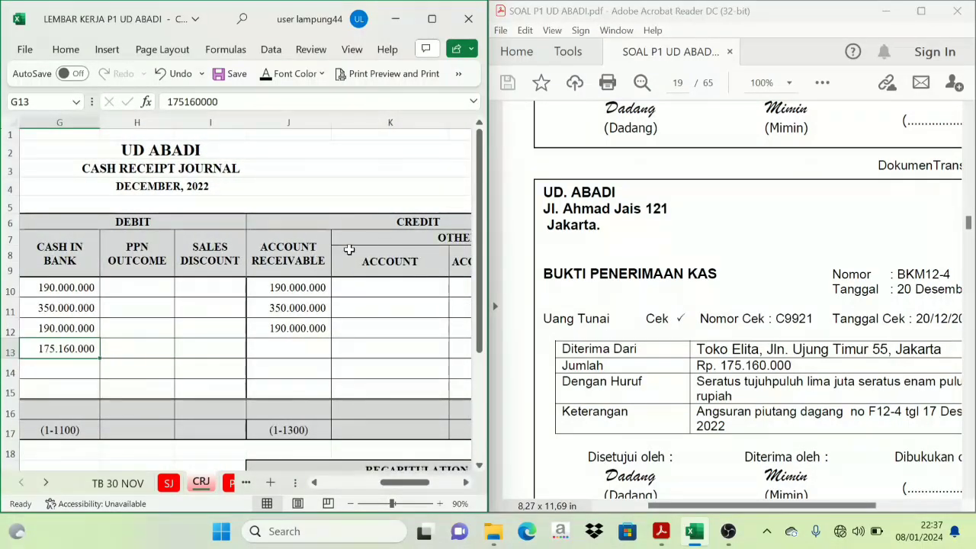
click(288, 350)
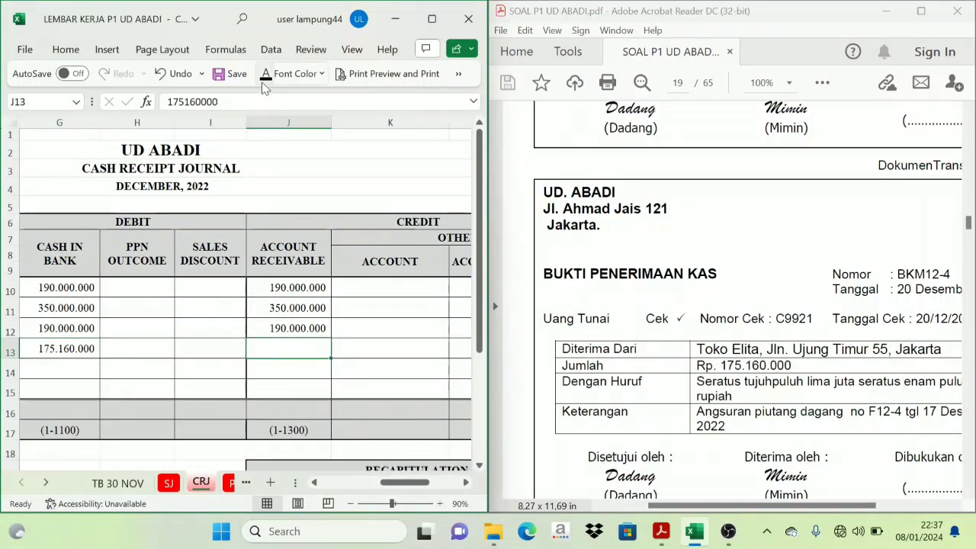
click(287, 74)
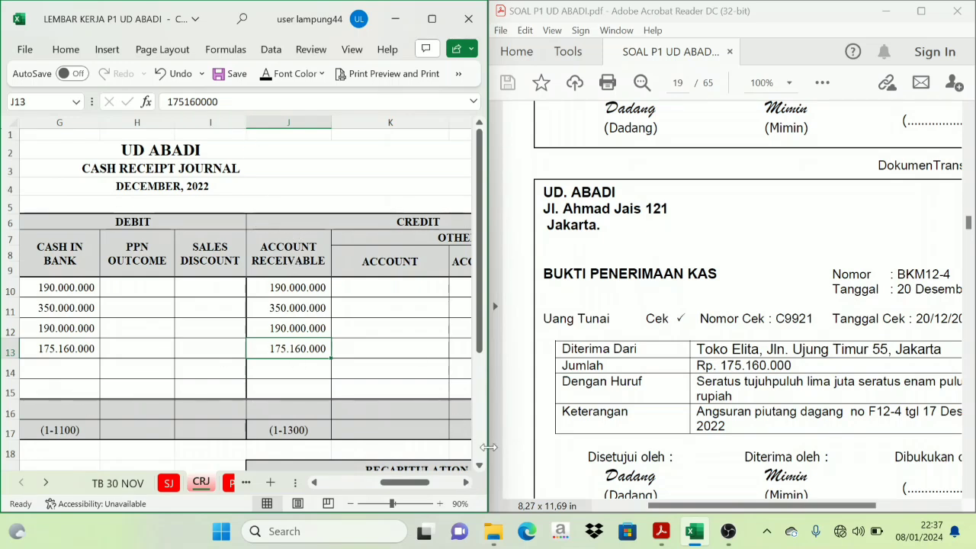
- Look over the Others columns in the credit section of the cash receipt journal
click(466, 482)
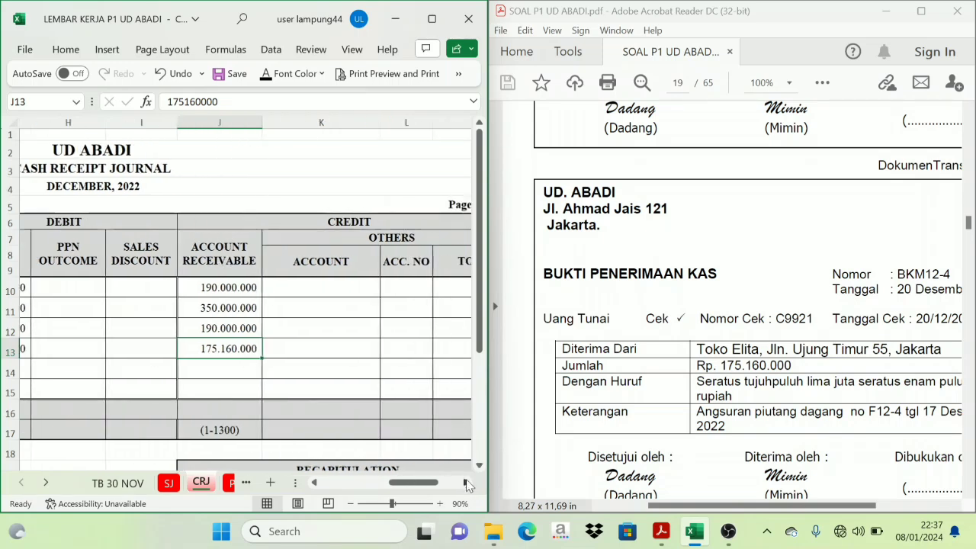
click(367, 237)
click(298, 333)
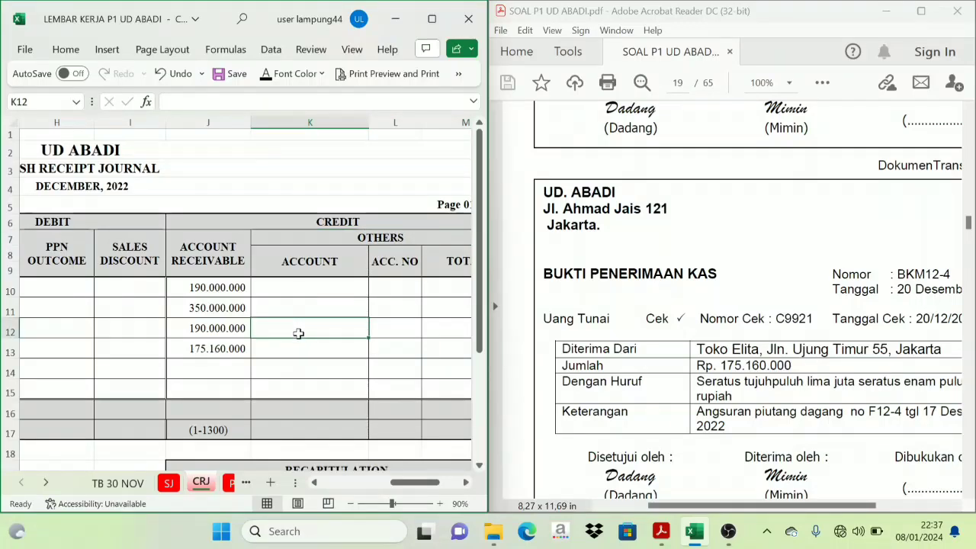
- Check the account number and total cells of row 12 in the cash receipt journal's Others section
click(392, 325)
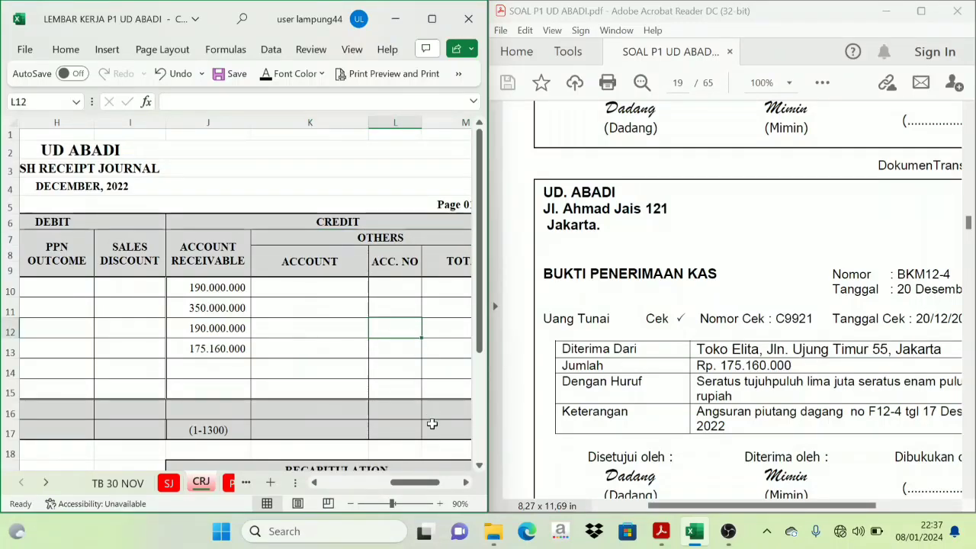
click(466, 482)
click(375, 329)
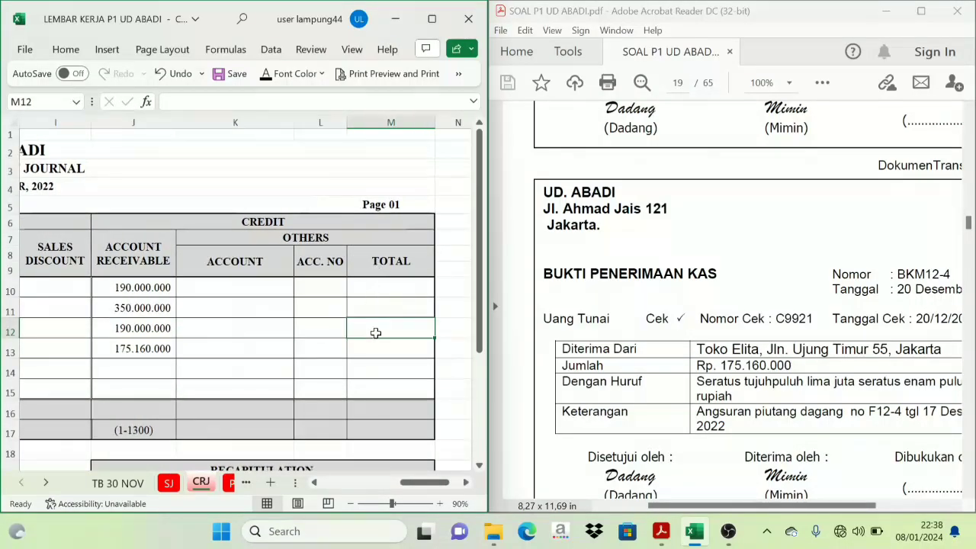
drag(438, 482, 428, 489)
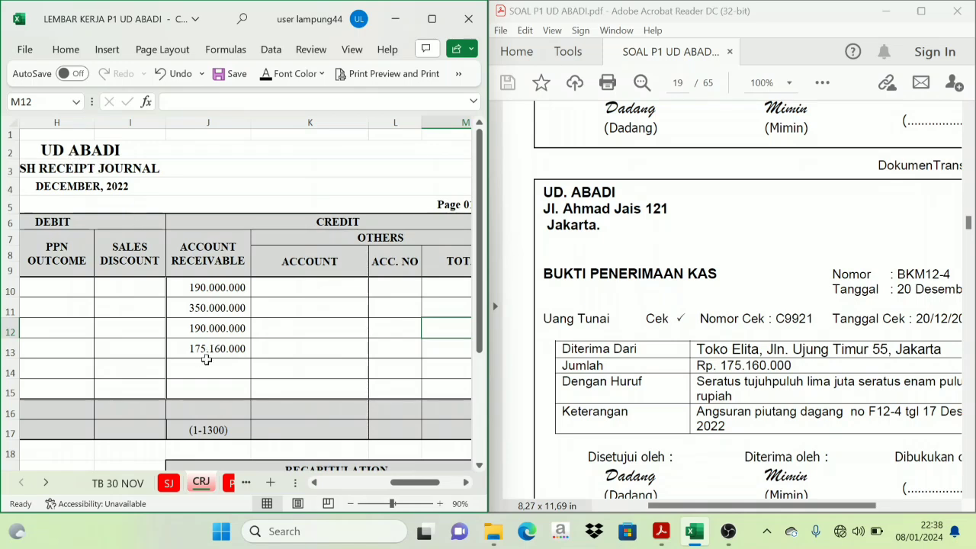
- On the SLAR sheet, reveal the hidden entry 20, Cash Receipt Journal, CRJ in Toko Elita's ledger (C47:E47) with the black font colour
scroll(198, 481, down, 3)
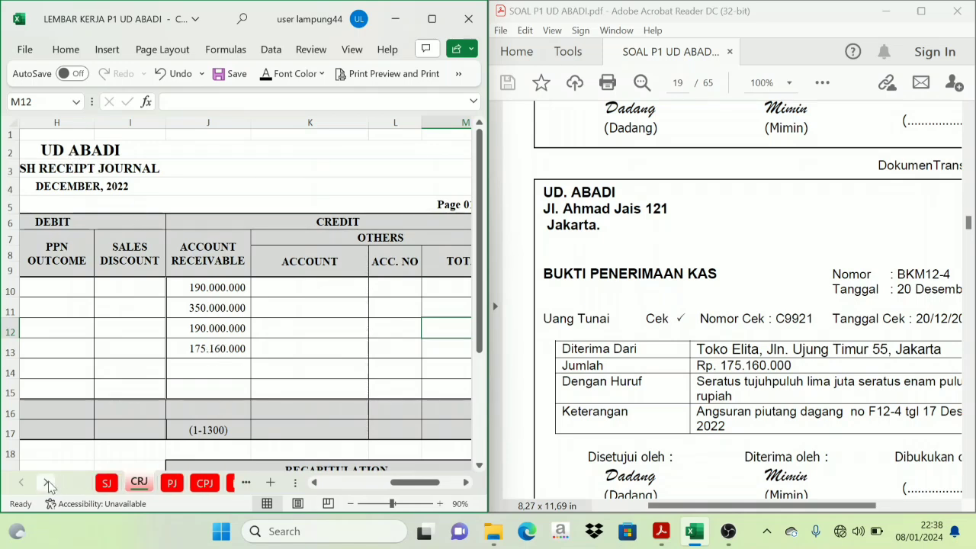
scroll(199, 482, down, 1)
click(200, 482)
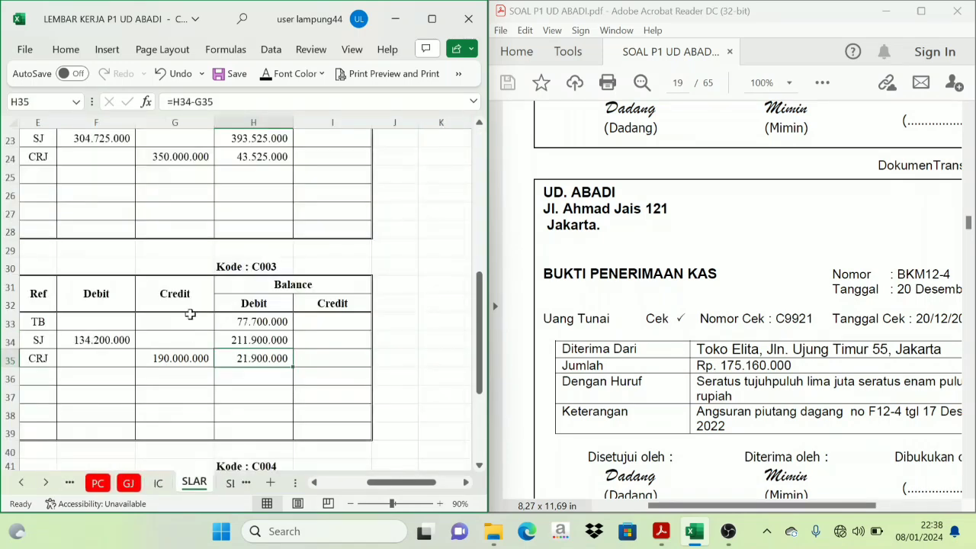
drag(427, 482, 377, 482)
scroll(300, 385, down, 5)
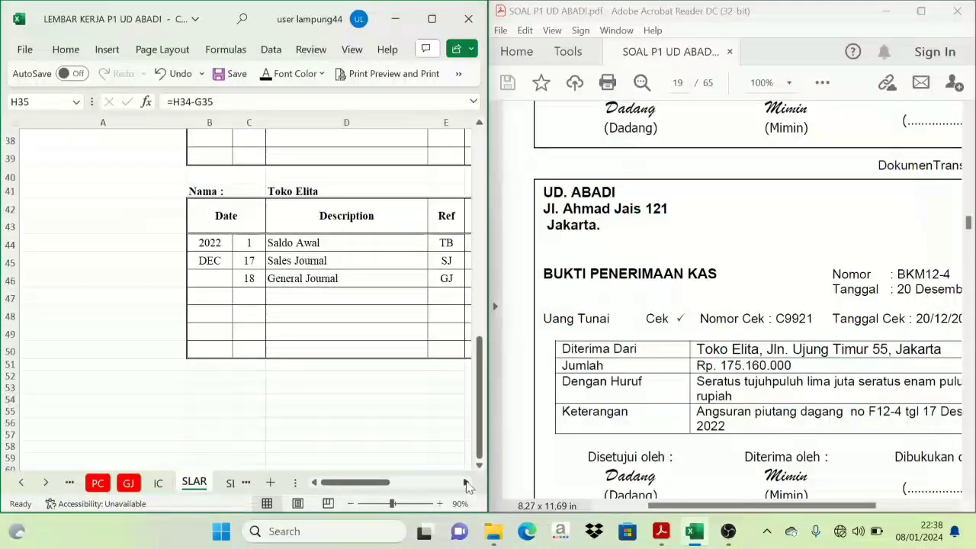
click(466, 482)
click(466, 482)
drag(45, 300, 251, 296)
click(267, 77)
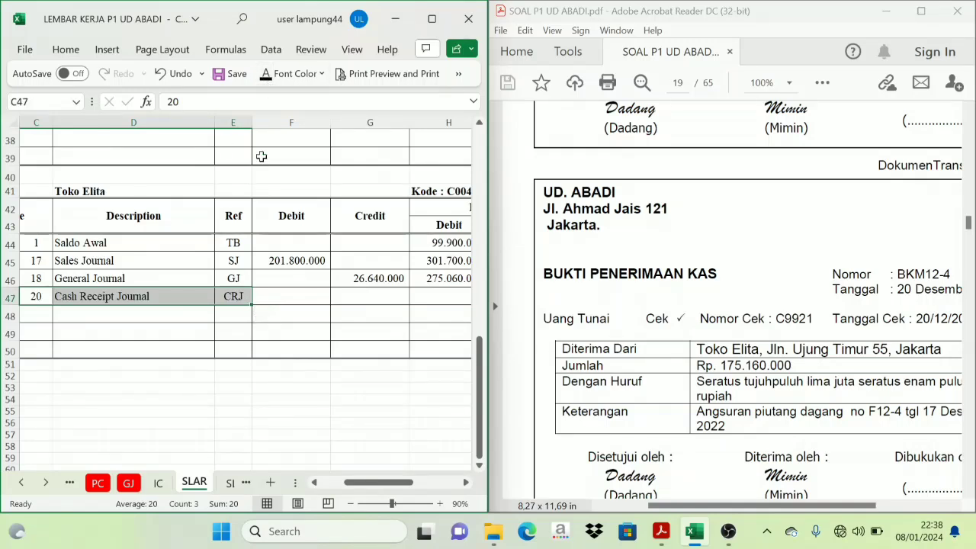
- Reveal the hidden 175.160.000 credit amount in G47 of Toko Elita's ledger with the black font colour
click(346, 295)
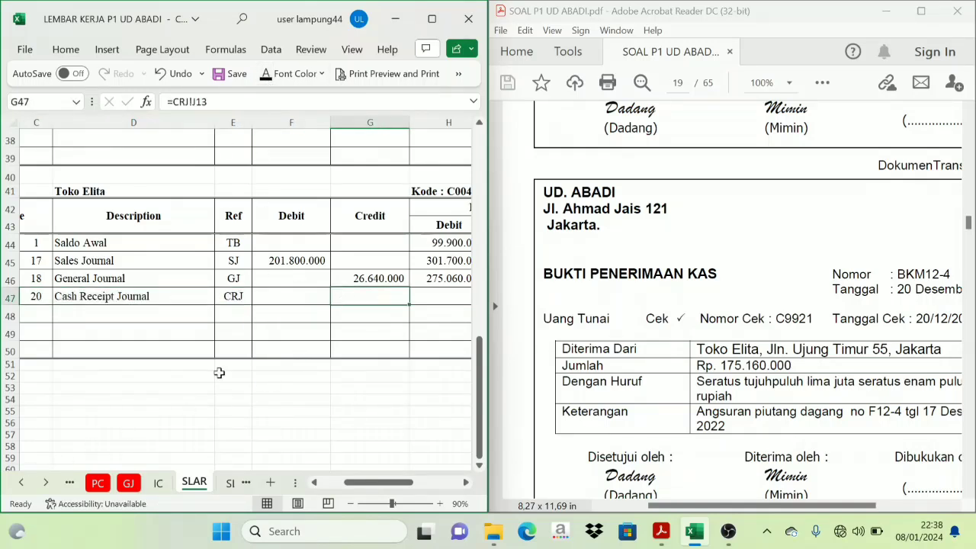
click(22, 483)
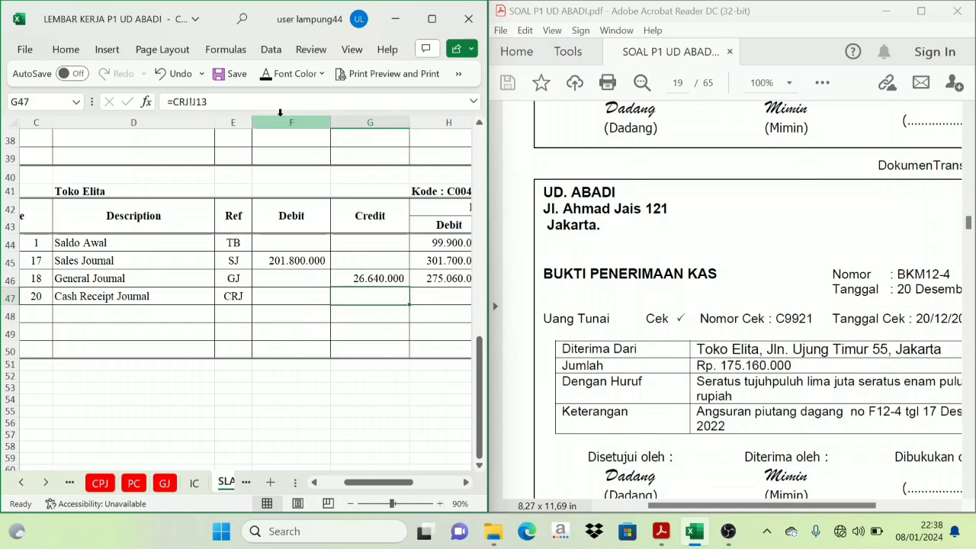
click(267, 74)
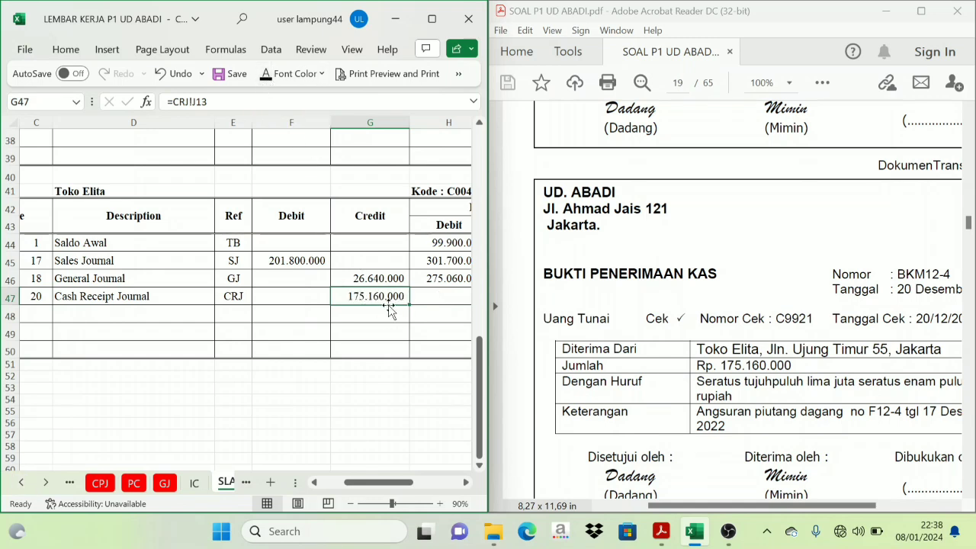
- Reveal the hidden 99.900.000 debit balance in H47 of Toko Elita's ledger with the black font colour
click(466, 482)
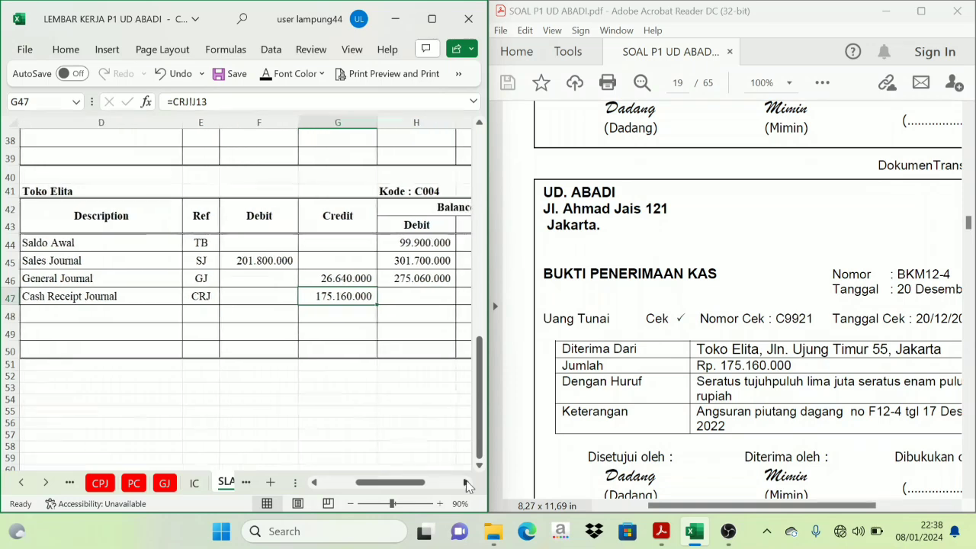
click(467, 483)
click(276, 208)
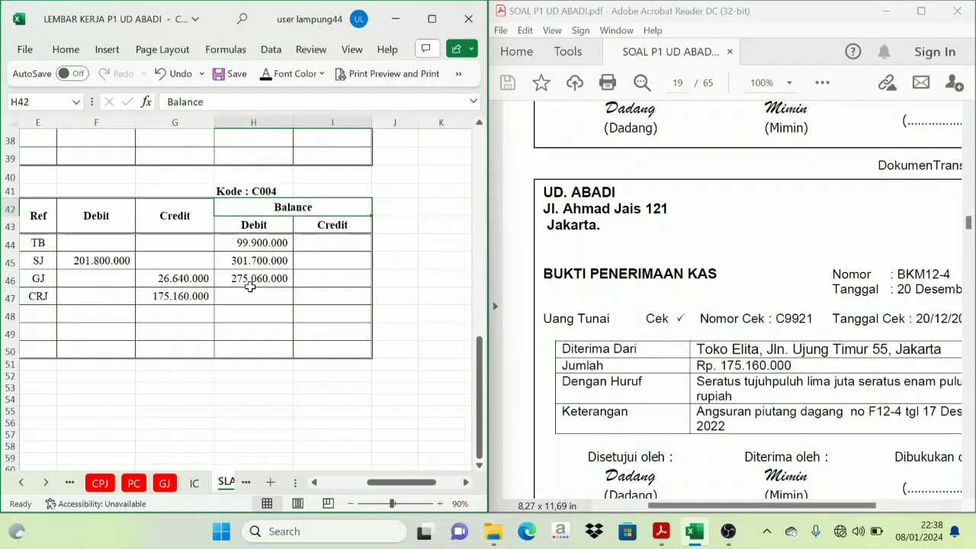
key(Down)
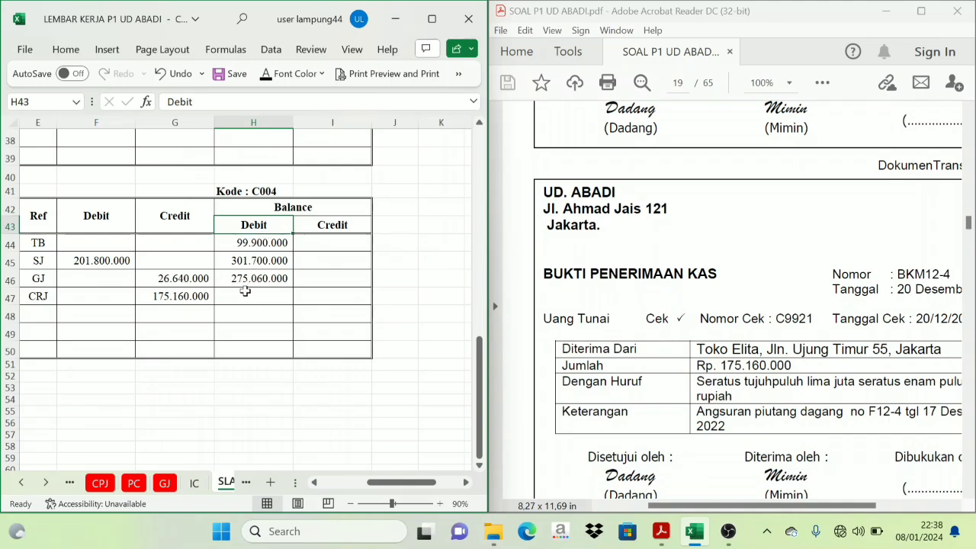
click(180, 301)
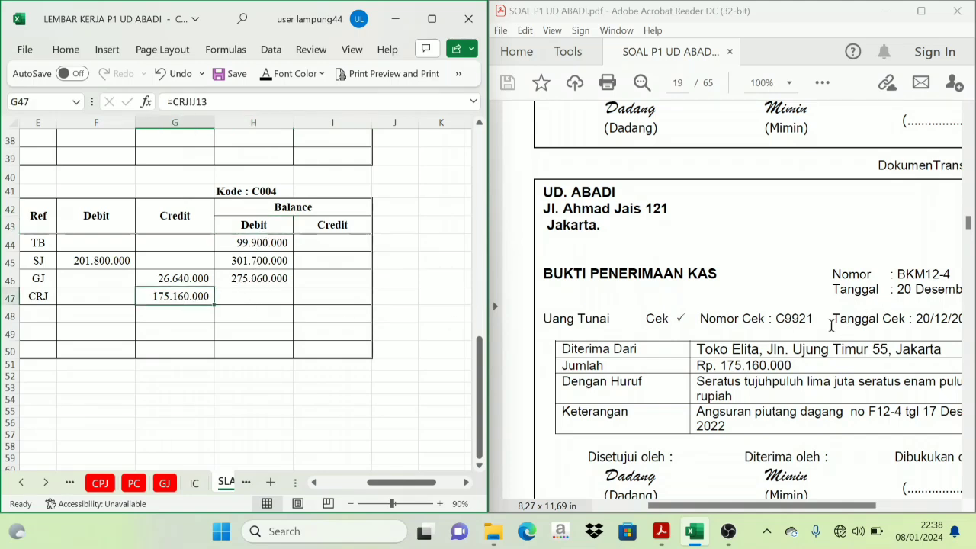
click(241, 295)
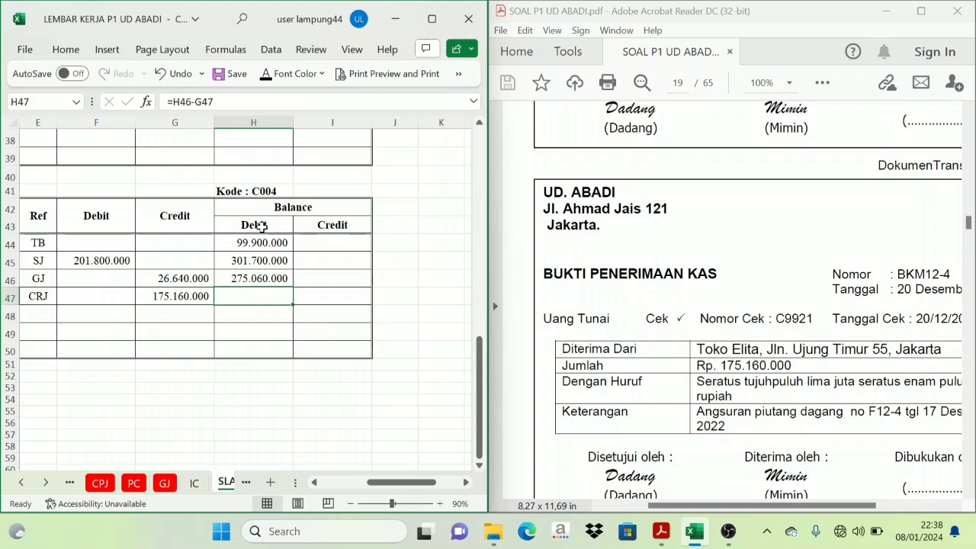
click(183, 227)
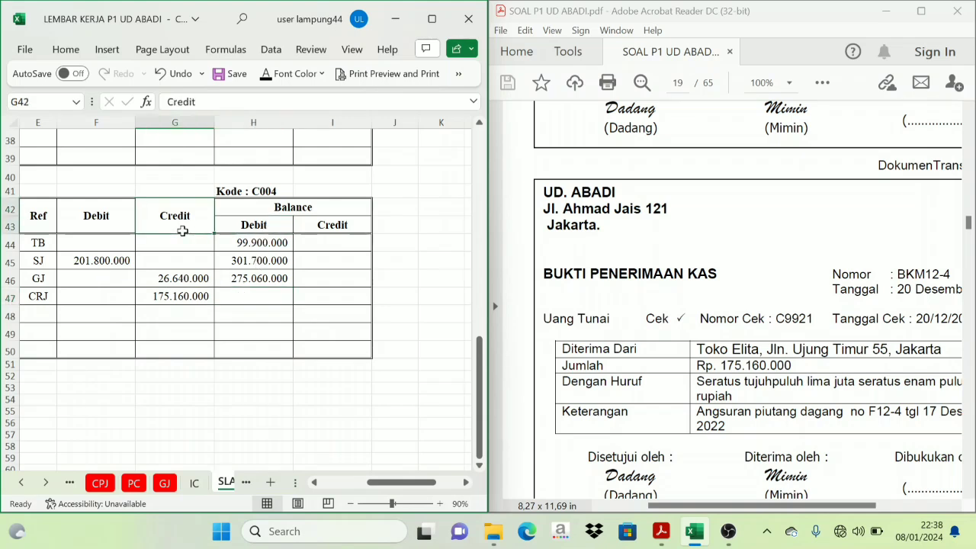
click(170, 297)
click(244, 280)
click(240, 294)
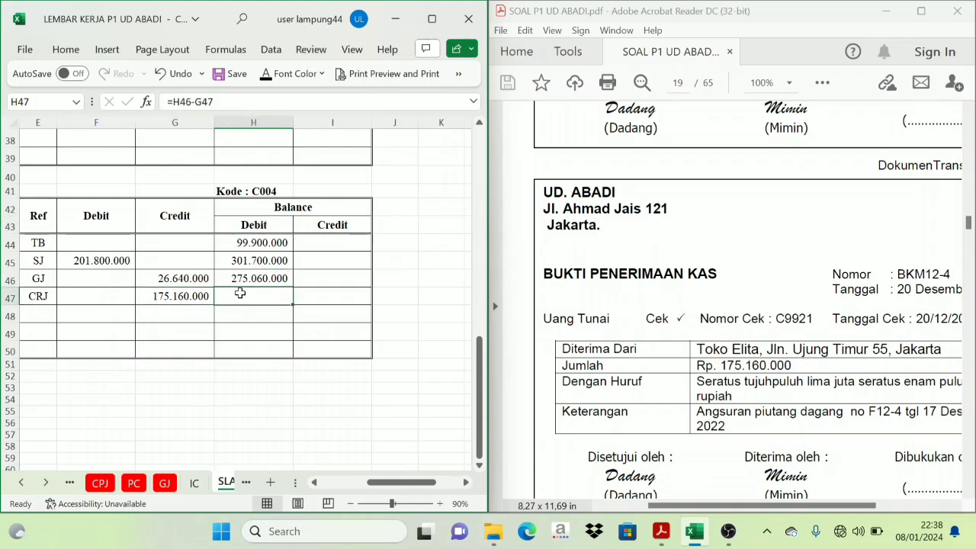
click(267, 78)
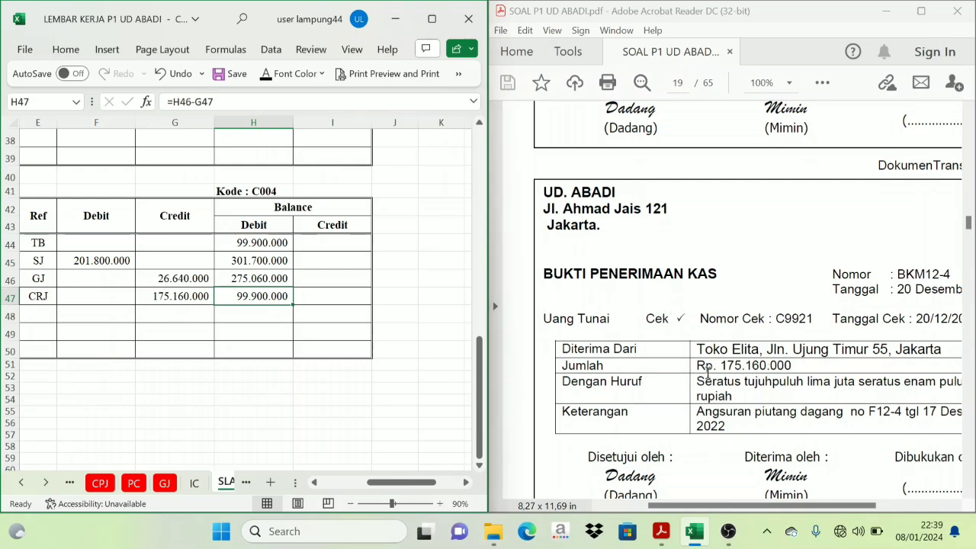
- Bring up cash payment BKK12-2 on page 20 of the PDF and read its details
drag(690, 507, 774, 515)
scroll(700, 392, down, 10)
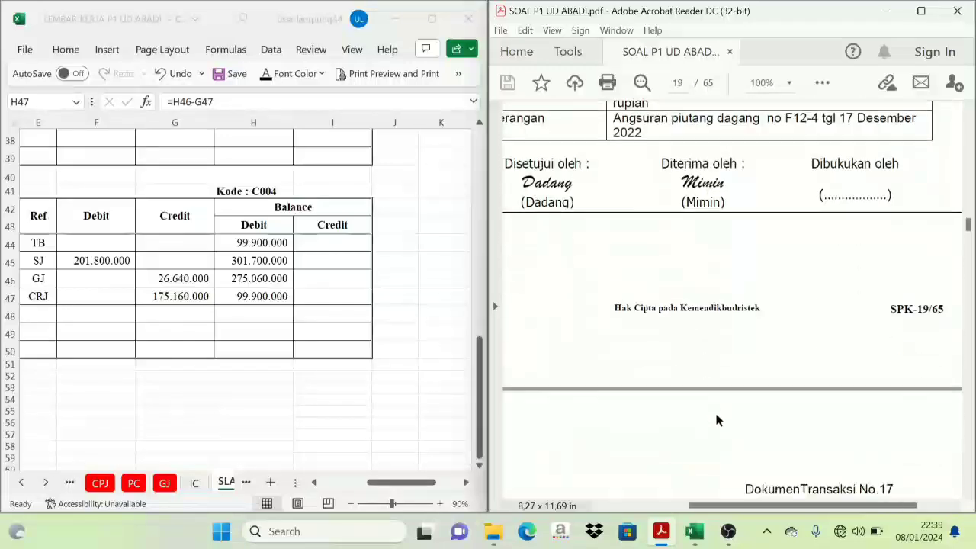
scroll(723, 430, down, 4)
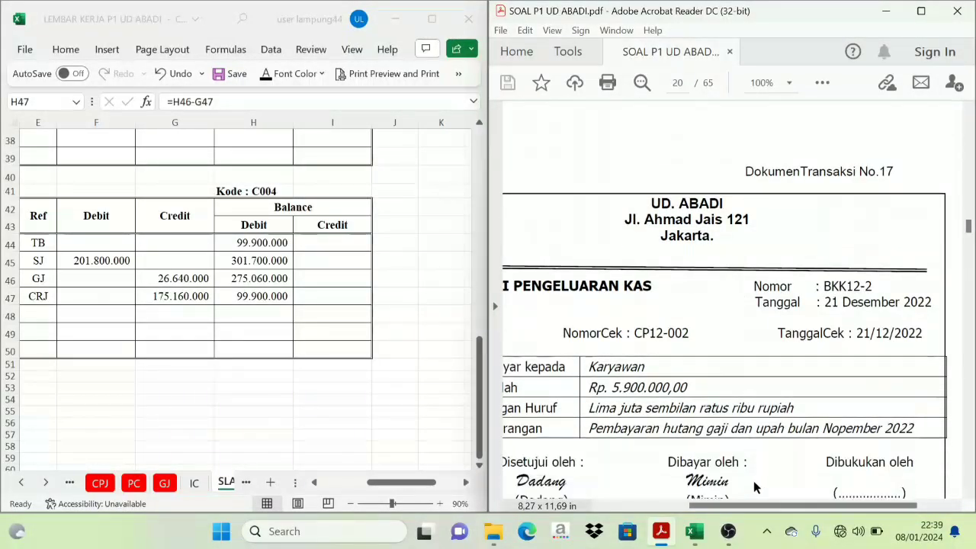
drag(800, 510, 750, 527)
scroll(763, 510, down, 2)
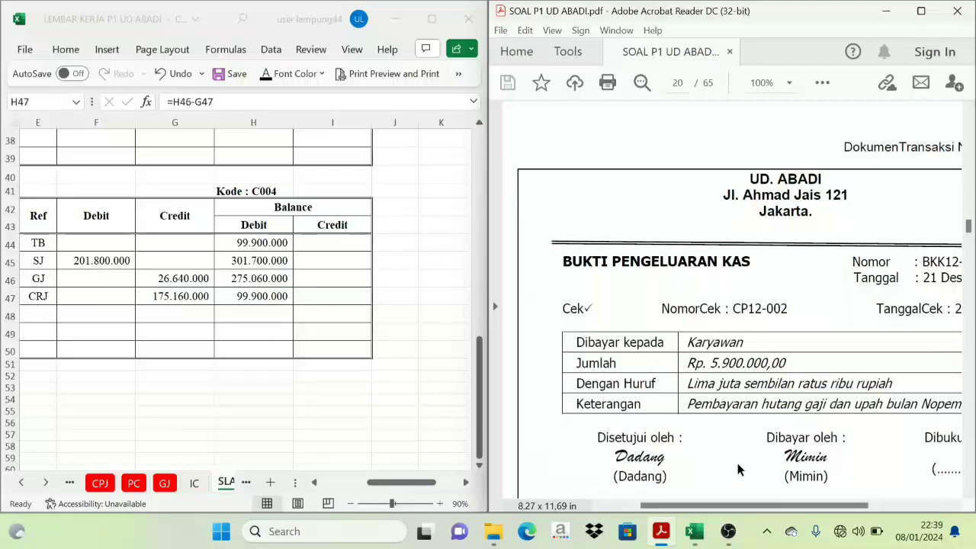
drag(763, 510, 806, 511)
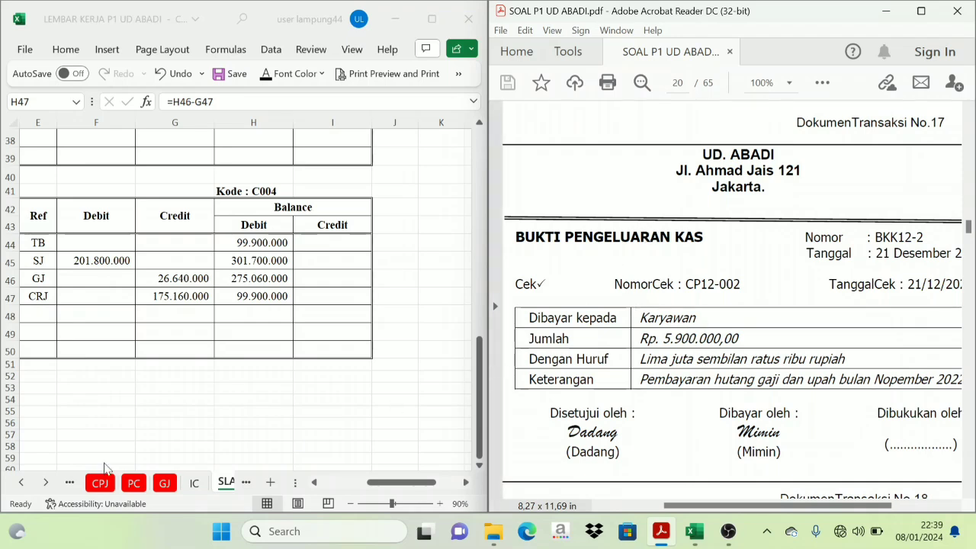
- On the CPJ sheet, reveal the hidden entry 21, BKK12-2, Pembayaran gaji nov 2022 in C11:E11 with the black font colour
click(103, 486)
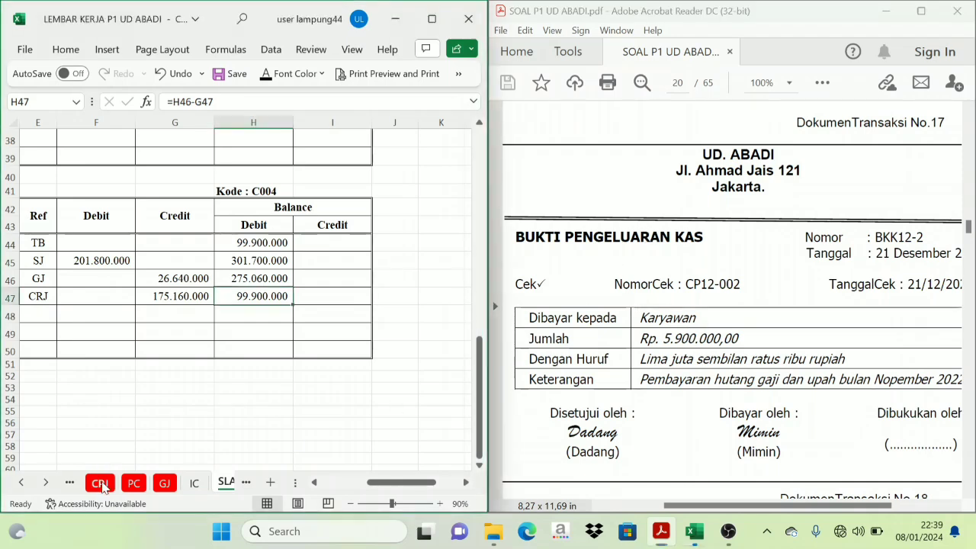
click(102, 485)
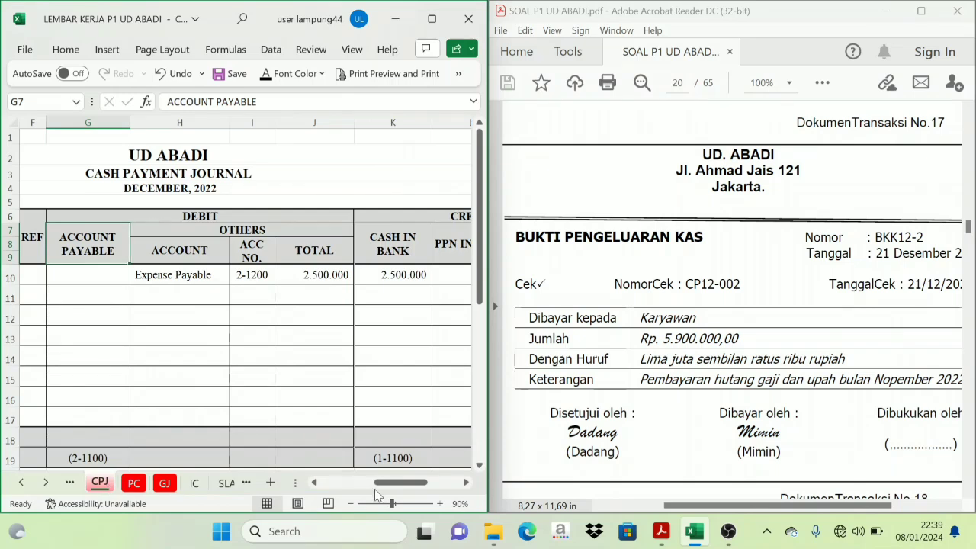
drag(375, 491, 334, 487)
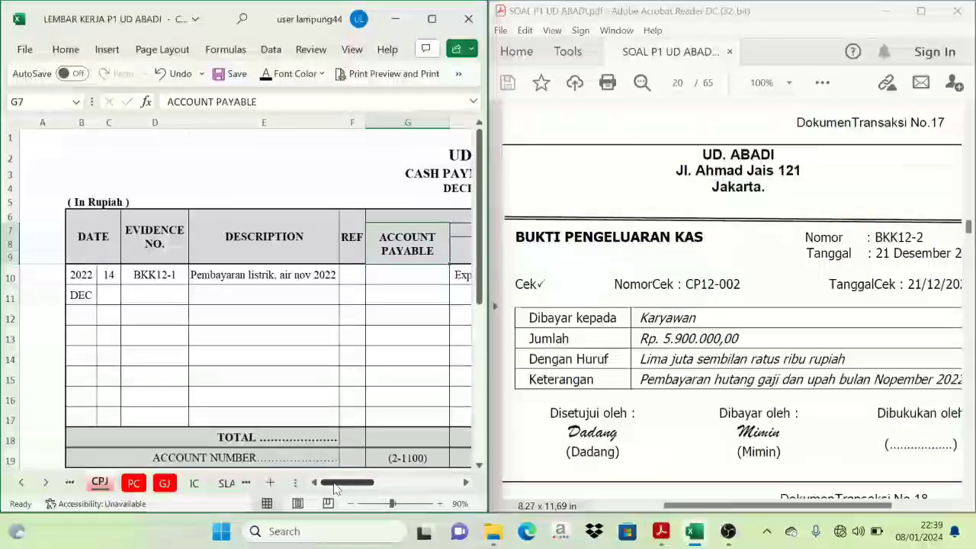
drag(106, 297, 158, 293)
click(272, 75)
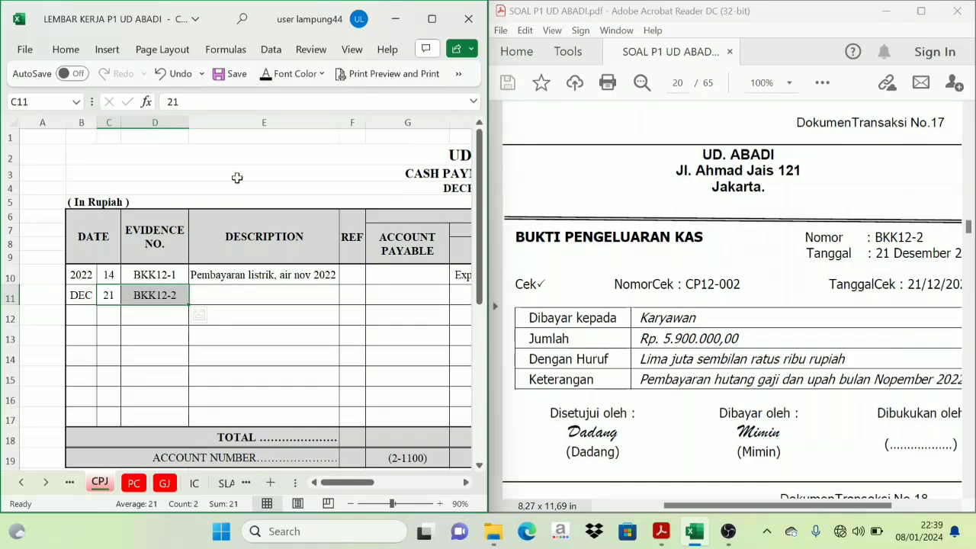
click(202, 299)
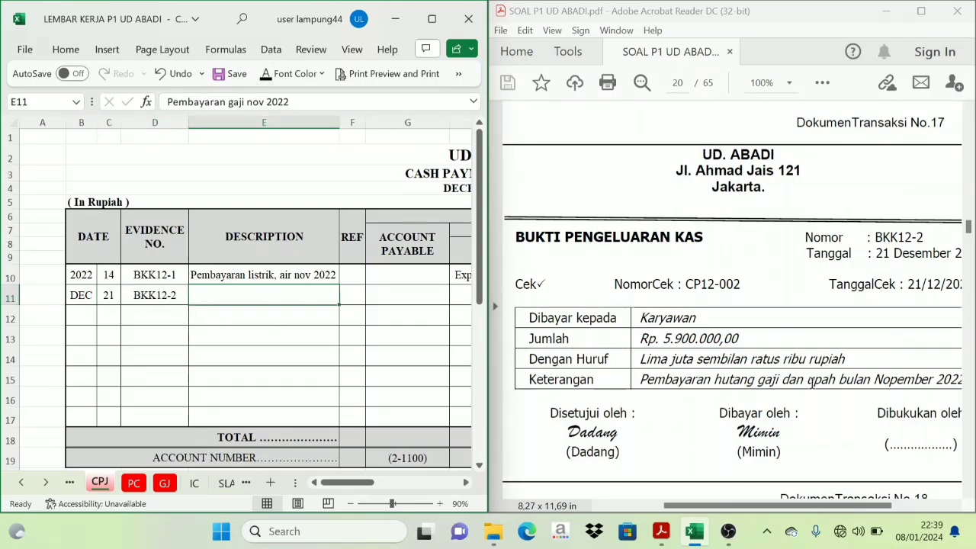
click(272, 74)
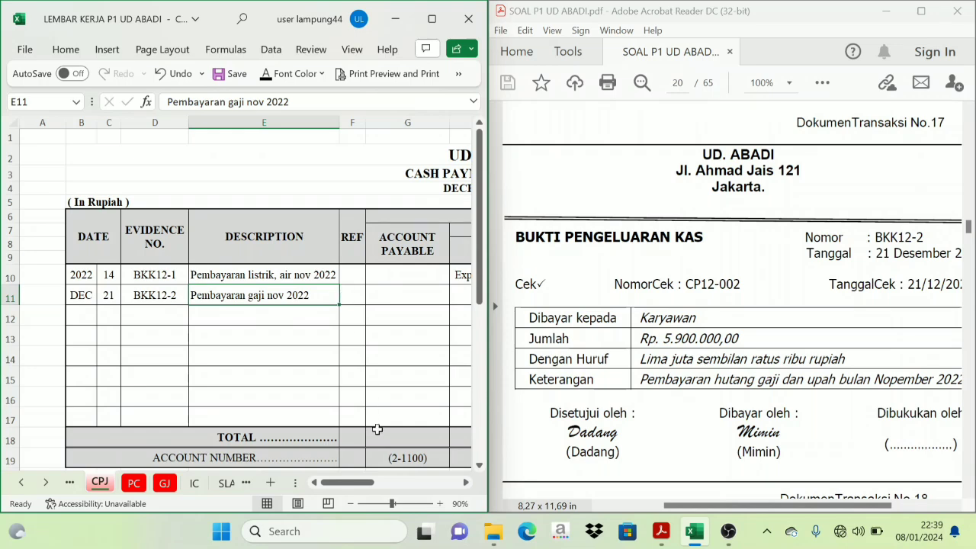
- Reveal the hidden 5.900.000 Cash in Bank amount for BKK12-2 in K11 with the black font colour
click(466, 484)
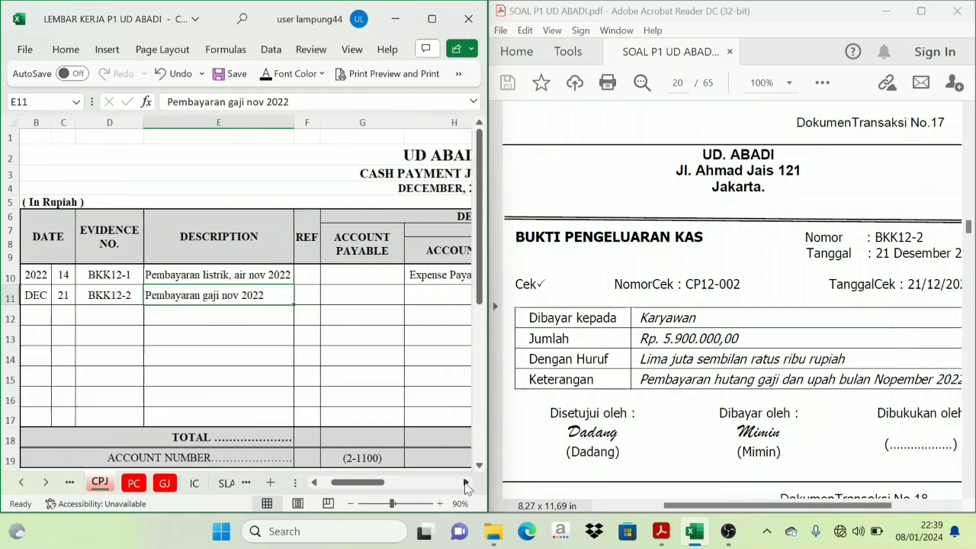
click(466, 483)
click(466, 483)
click(466, 483)
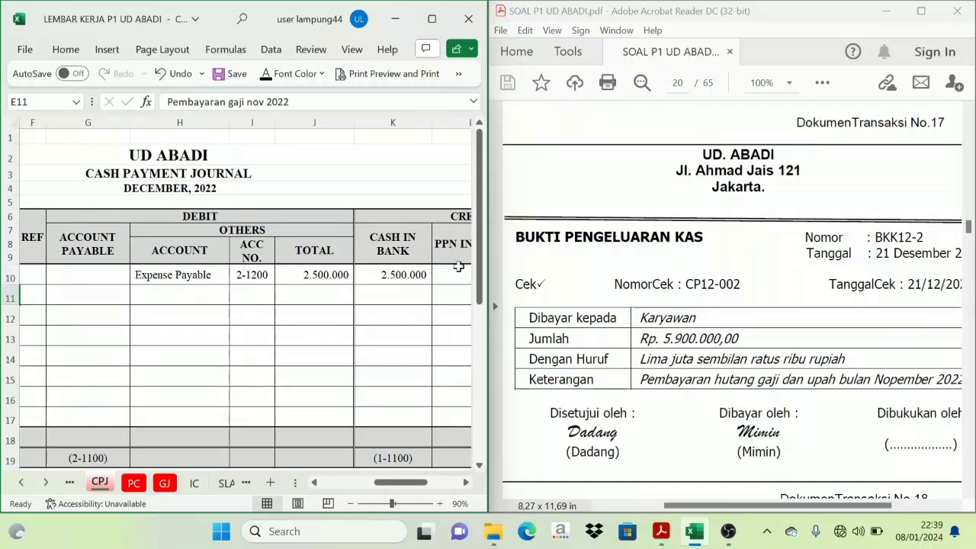
click(466, 482)
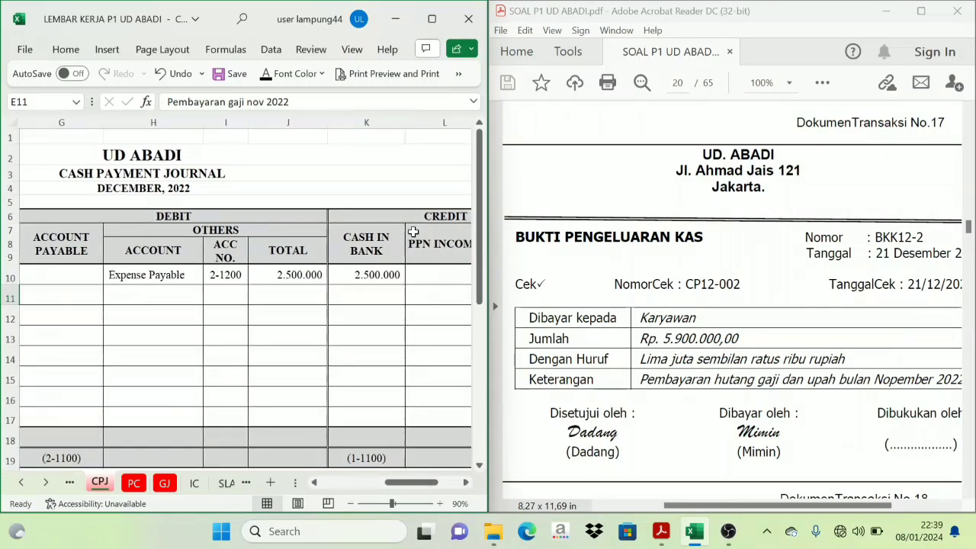
click(400, 210)
click(368, 300)
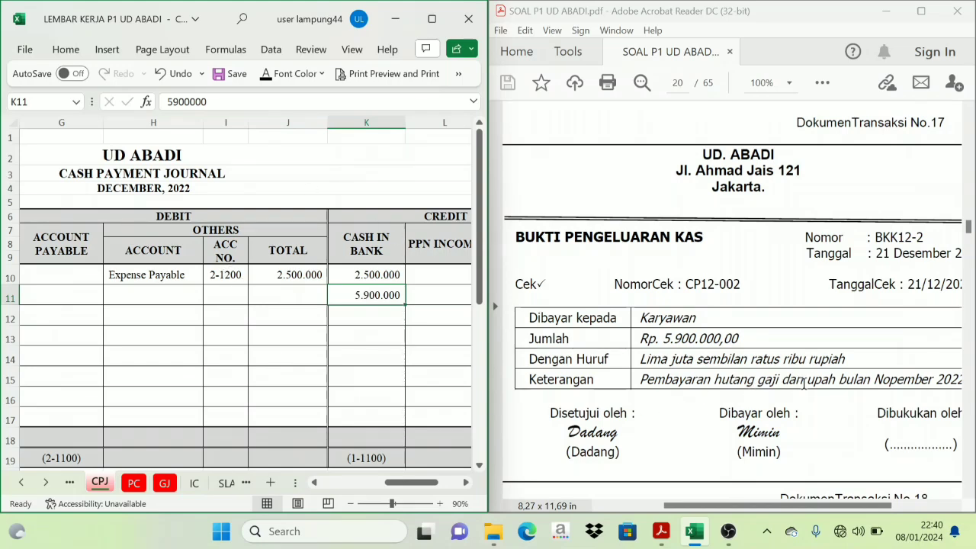
- Reveal the hidden Expense Payable, 2-1200 and 5.900.000 debit entry for BKK12-2 in H11:J11 with the black font colour
click(314, 482)
click(314, 481)
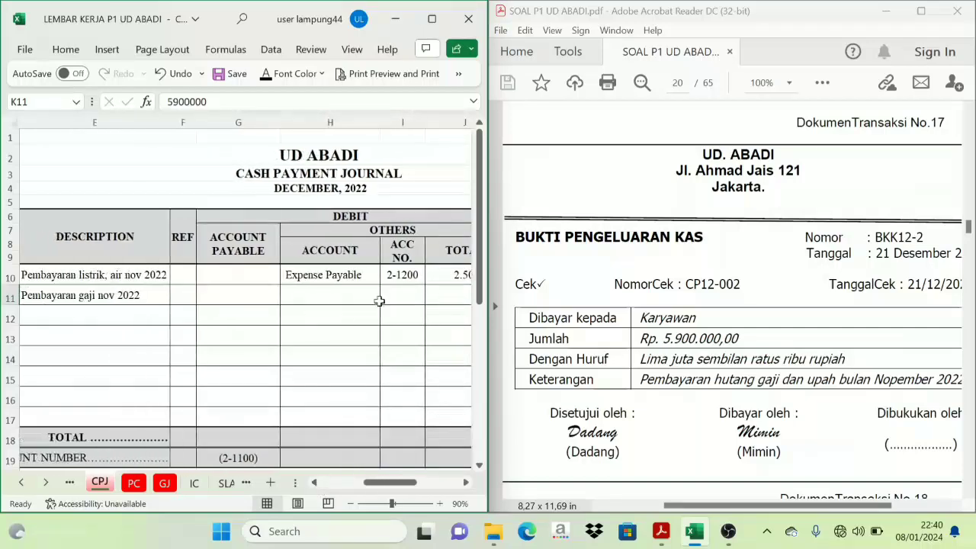
click(466, 482)
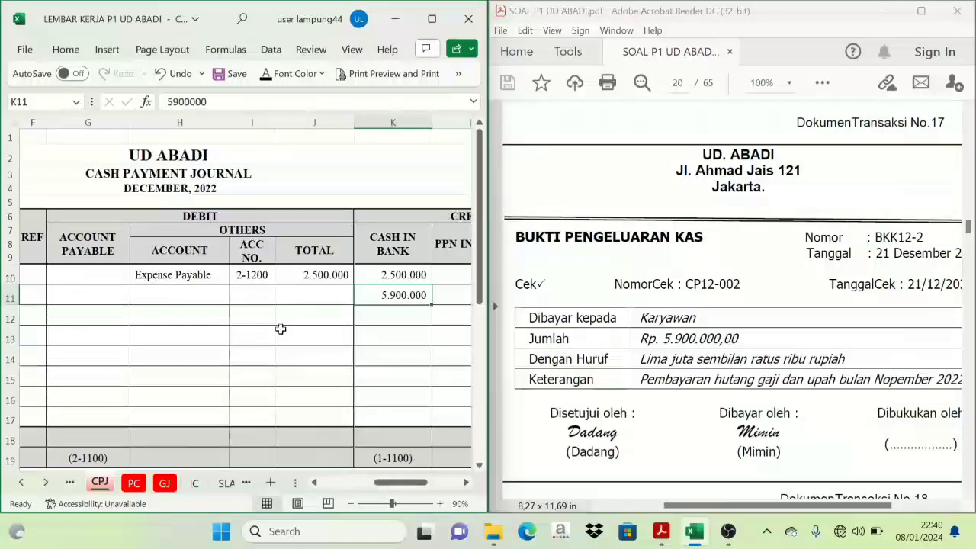
click(84, 238)
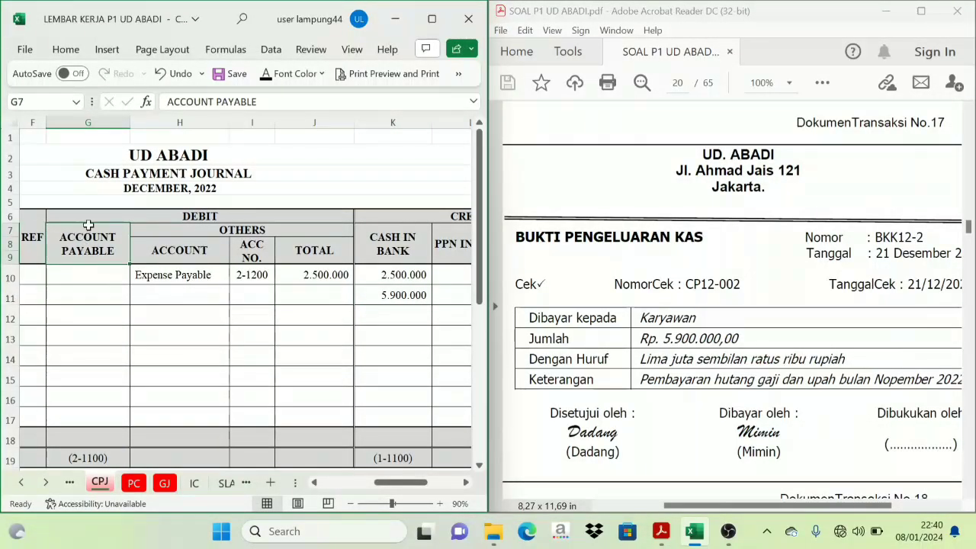
click(87, 286)
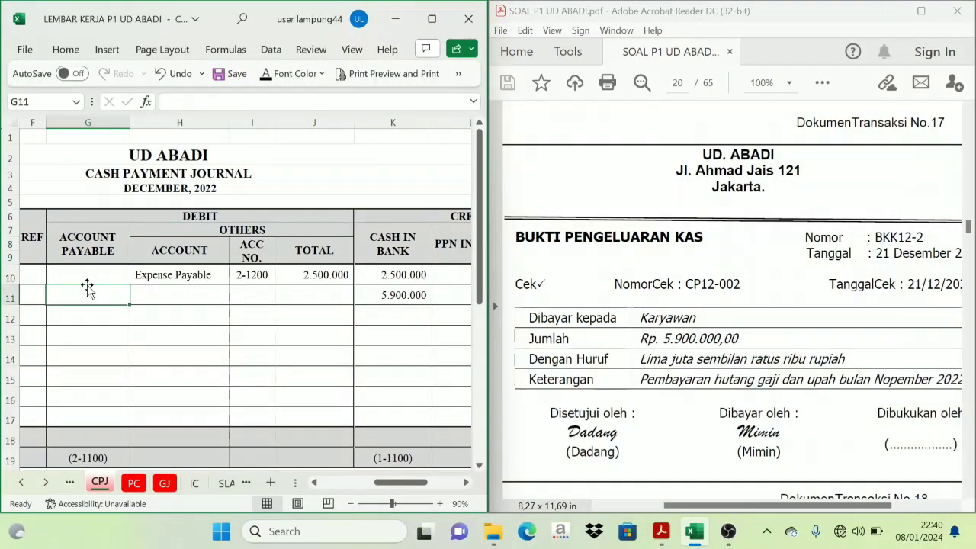
click(237, 230)
click(181, 292)
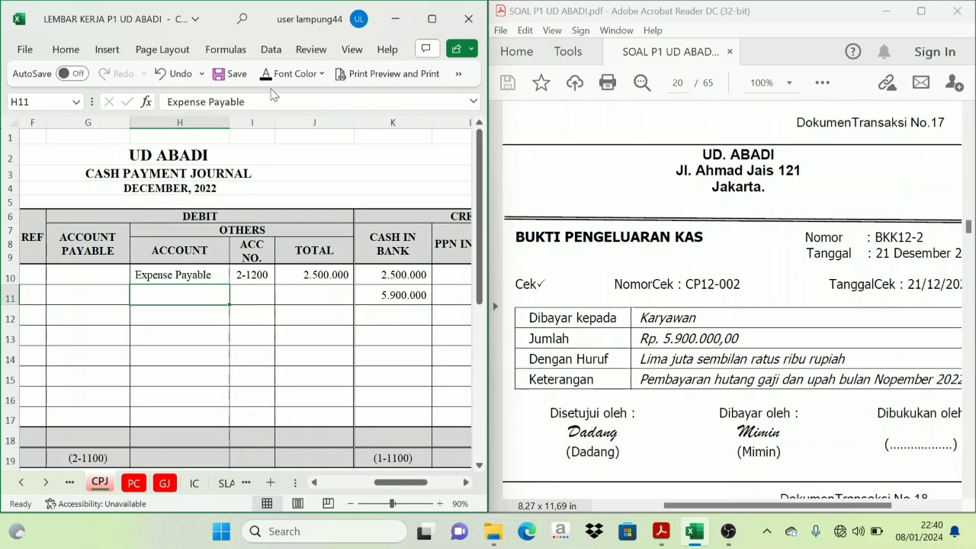
click(244, 296)
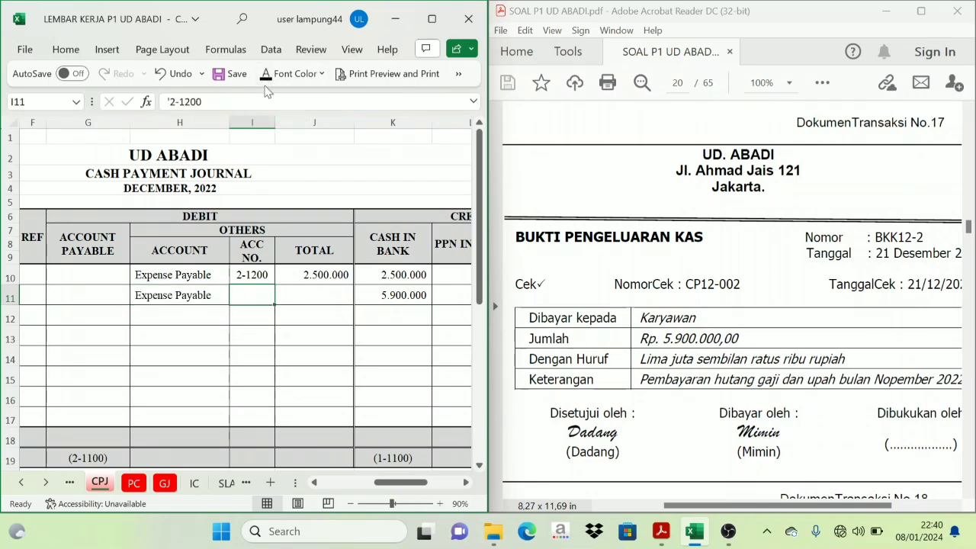
click(325, 294)
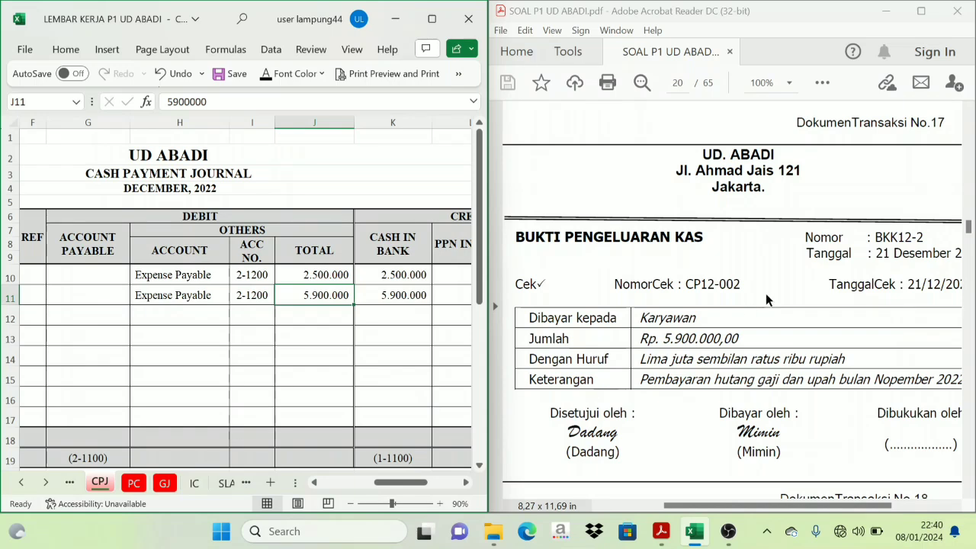
- Read cash payment BKK12-3 in the PDF and reveal the hidden 22, BKK12-3, Pembayaran angsuran bank BRI in C12:E12 with the black font colour
scroll(727, 366, down, 4)
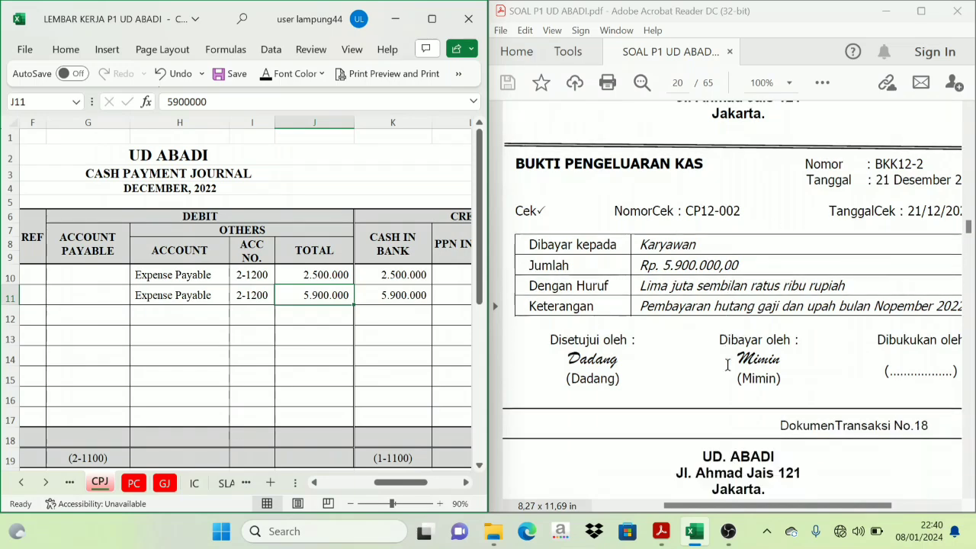
scroll(731, 363, down, 5)
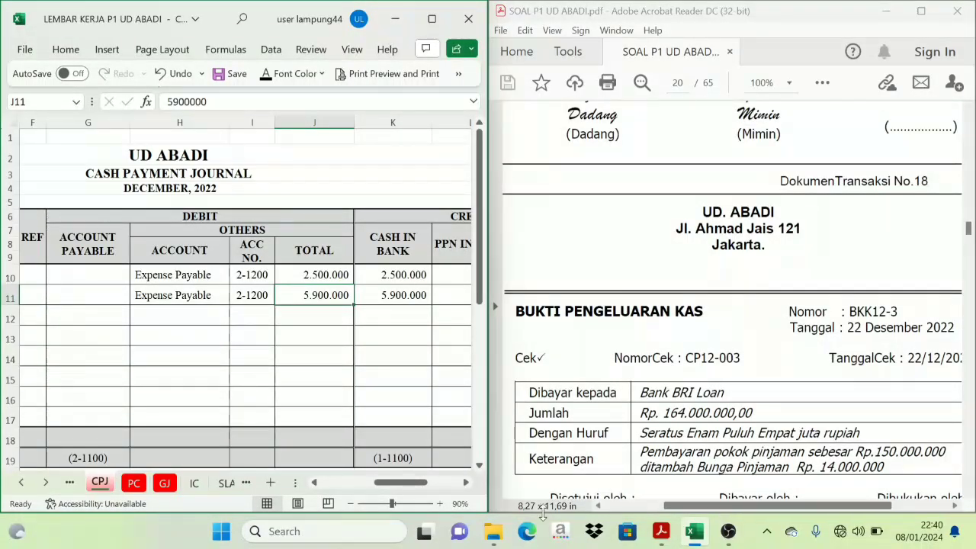
drag(402, 488, 371, 482)
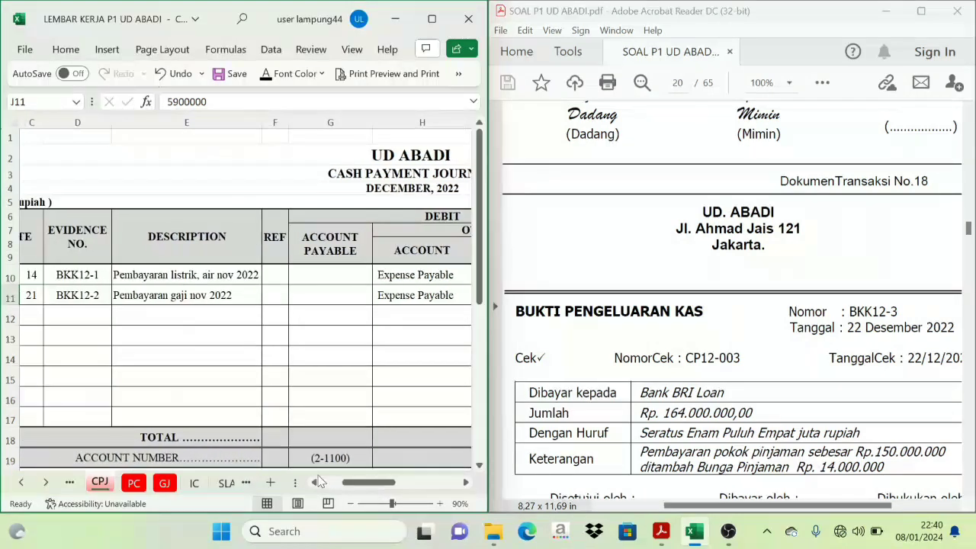
drag(32, 316, 152, 316)
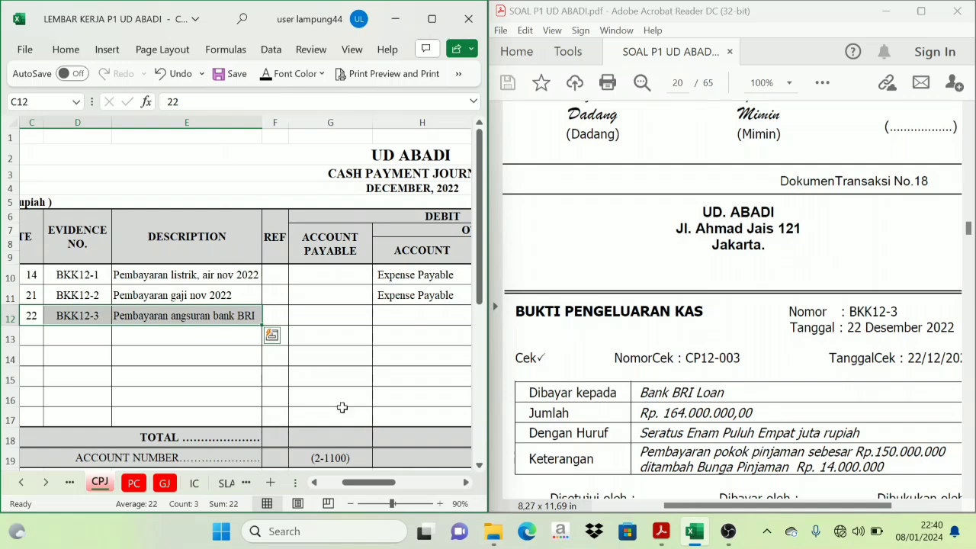
- Reveal the hidden 164.000.000 Cash in Bank amount for BKK12-3 in K12 with the black font colour
click(466, 484)
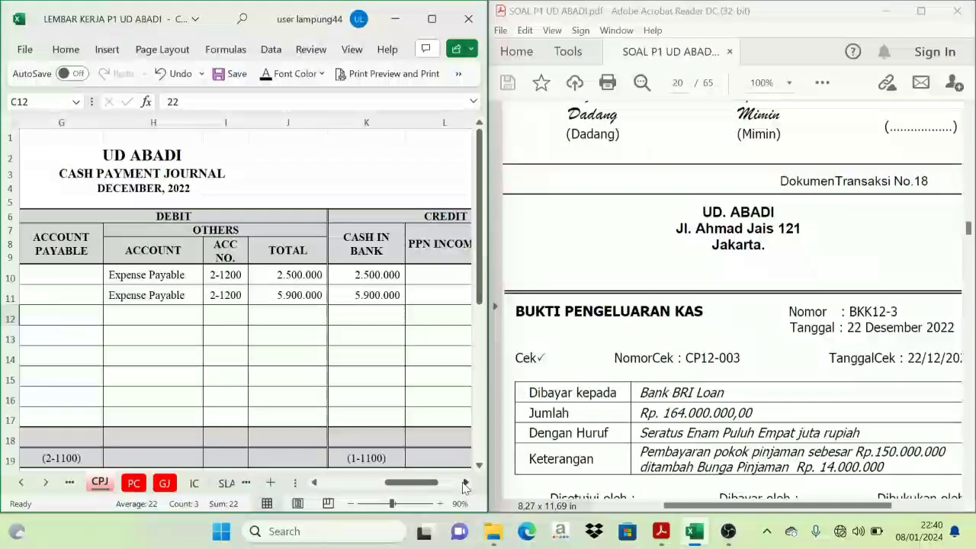
click(466, 483)
click(361, 243)
click(307, 330)
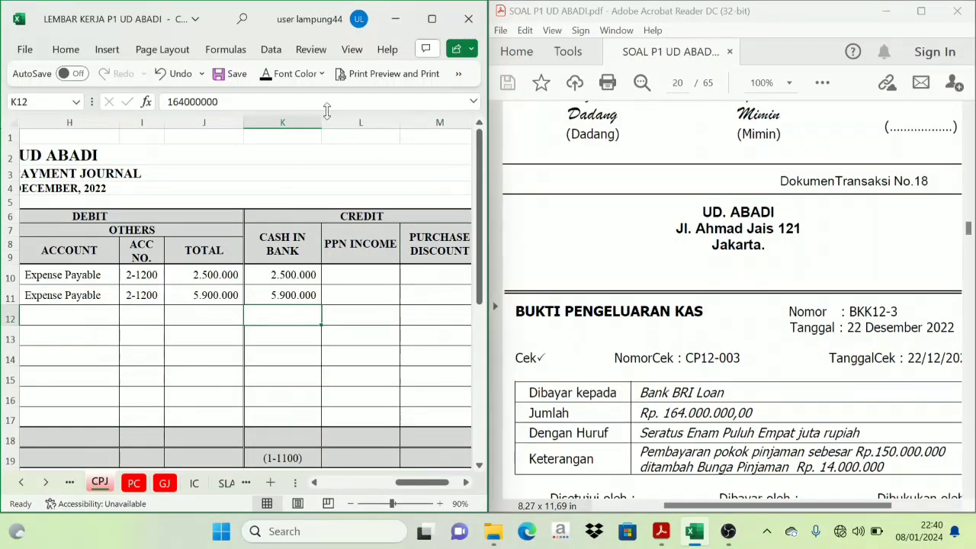
click(270, 75)
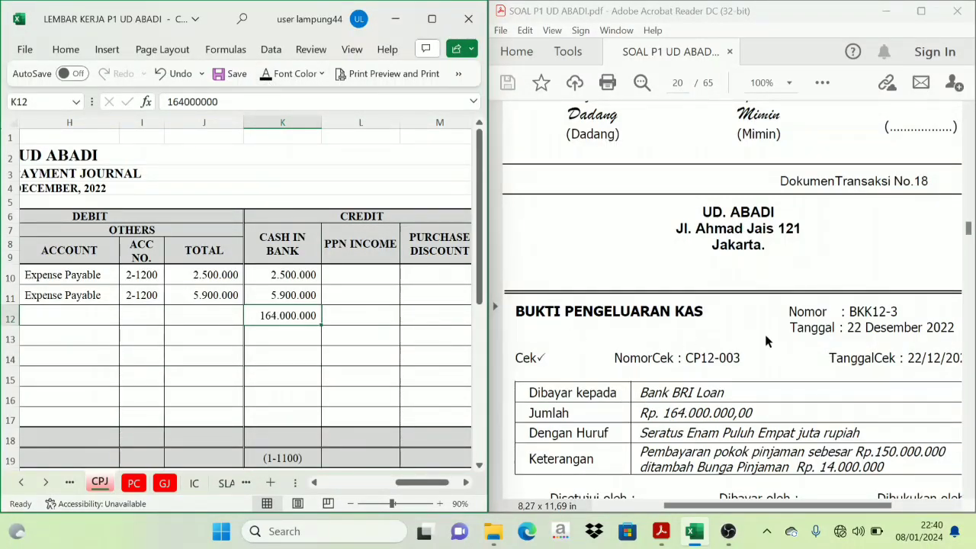
- Reveal the hidden loan principal debit Bank BRI Loan, 2-2100, 150.000.000 in H12:J12 with the black font colour
scroll(703, 410, down, 1)
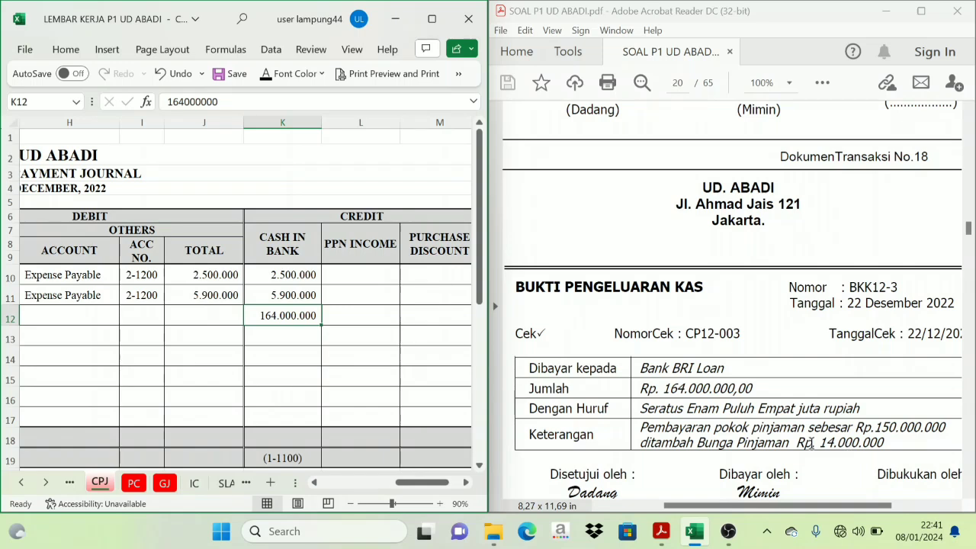
double_click(314, 483)
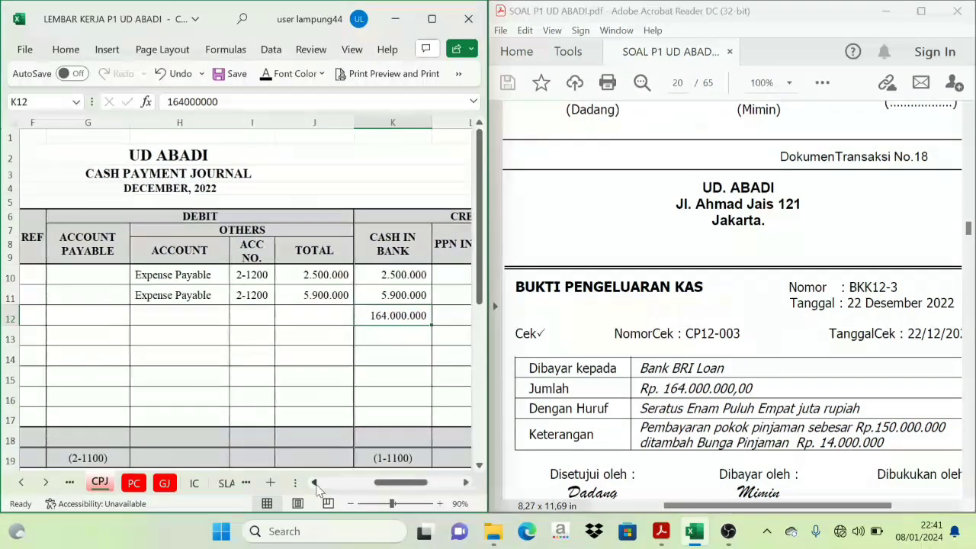
click(214, 228)
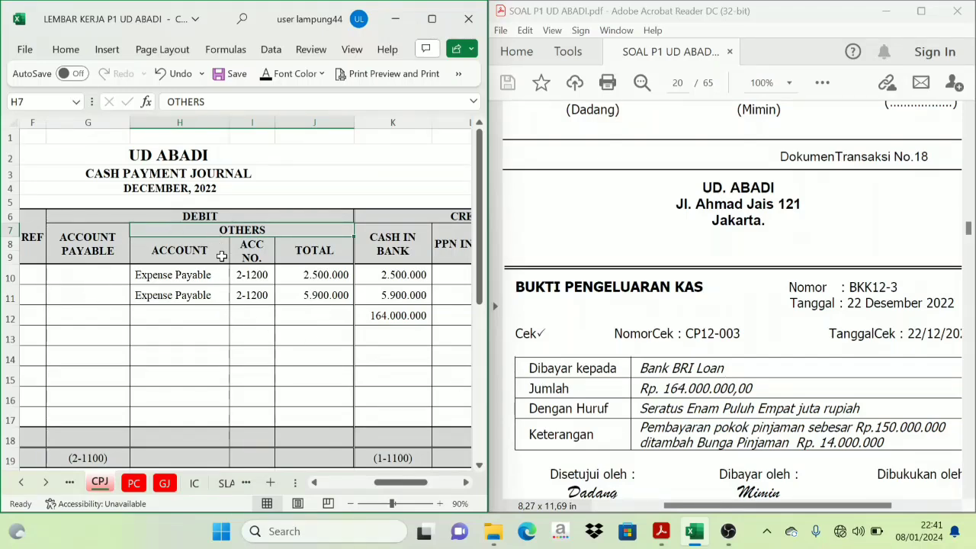
click(183, 319)
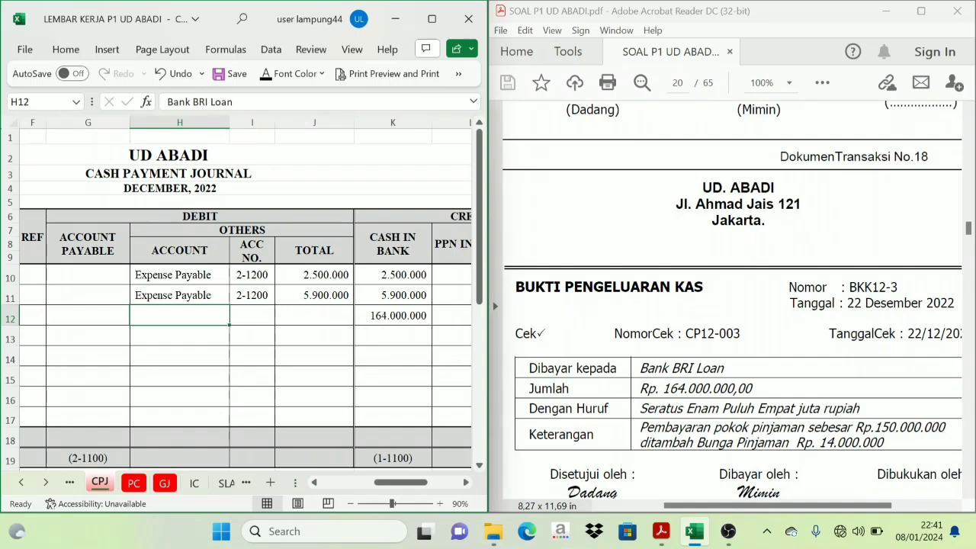
click(265, 77)
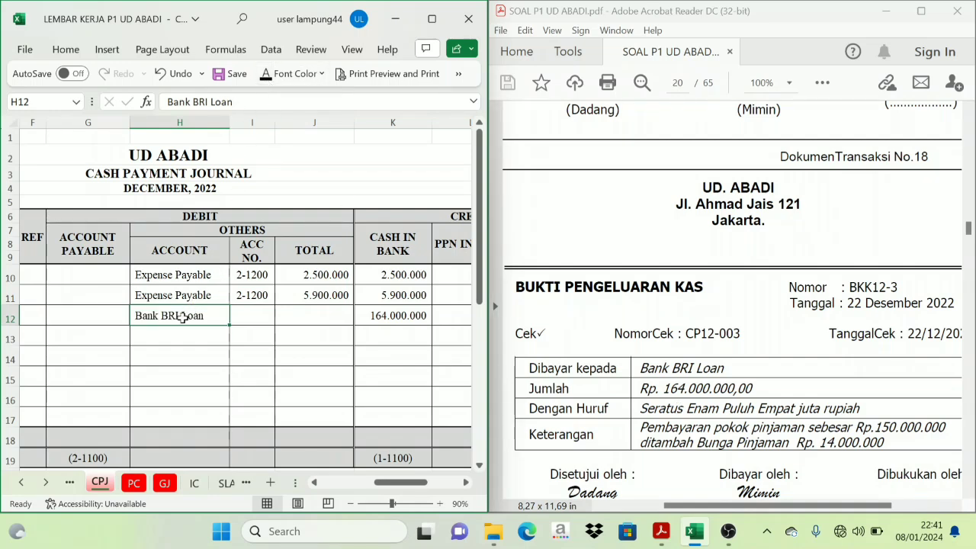
click(235, 317)
click(266, 75)
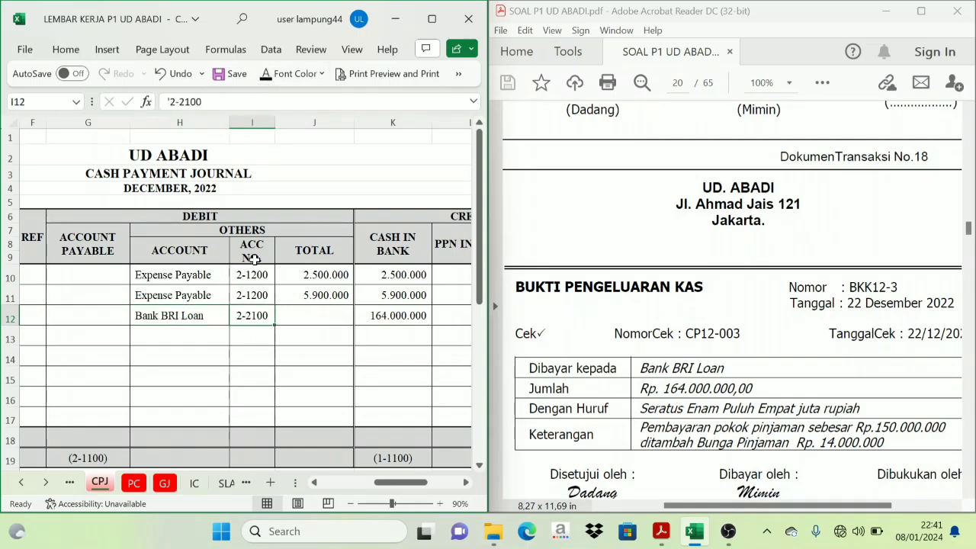
click(304, 320)
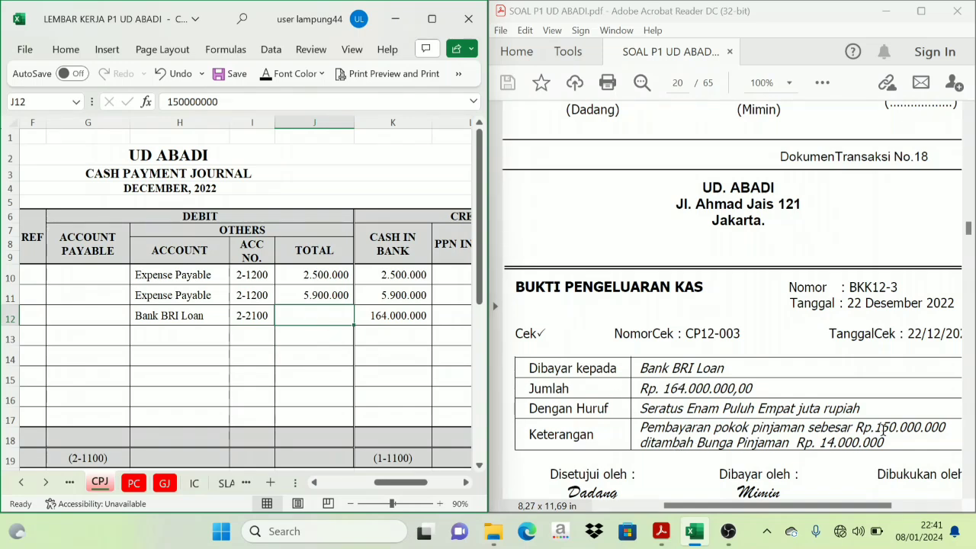
click(266, 75)
- Reveal the hidden loan interest debit Interest Expense, 9-1100, 14.000.000 in H13:J13 with the black font colour
click(176, 341)
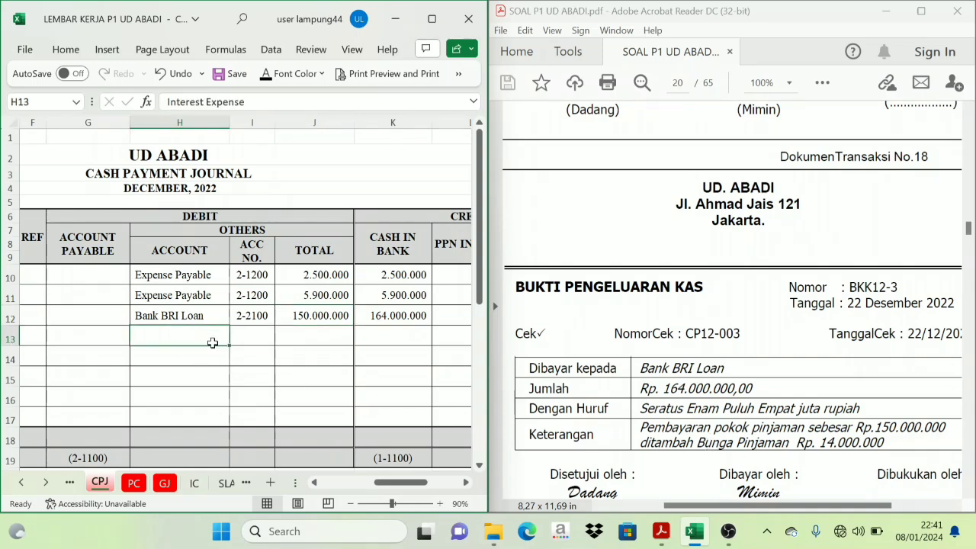
click(265, 75)
click(246, 347)
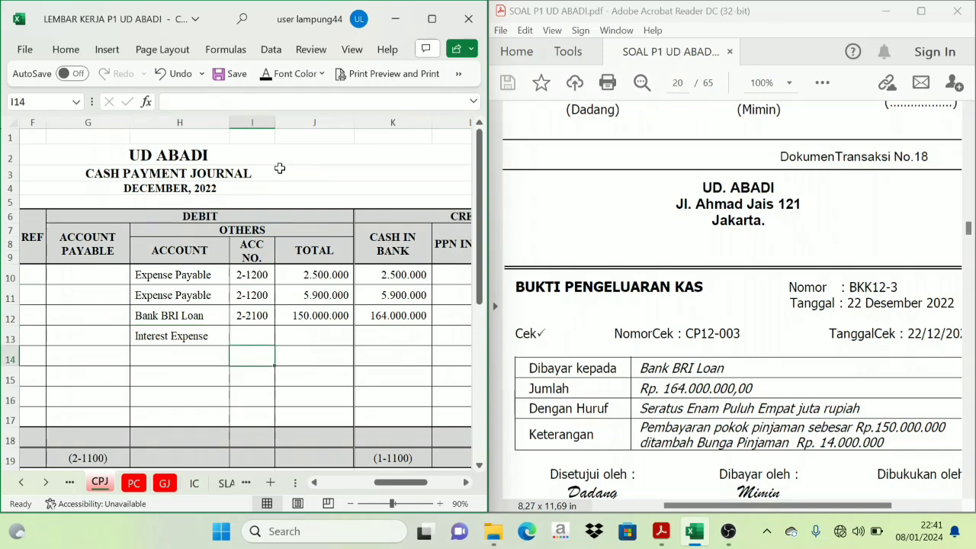
click(247, 328)
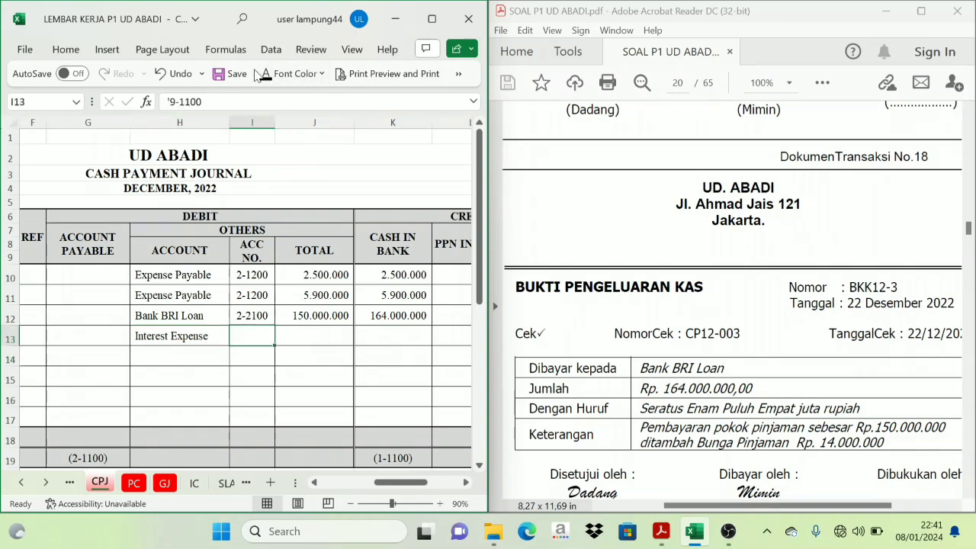
click(289, 75)
click(297, 338)
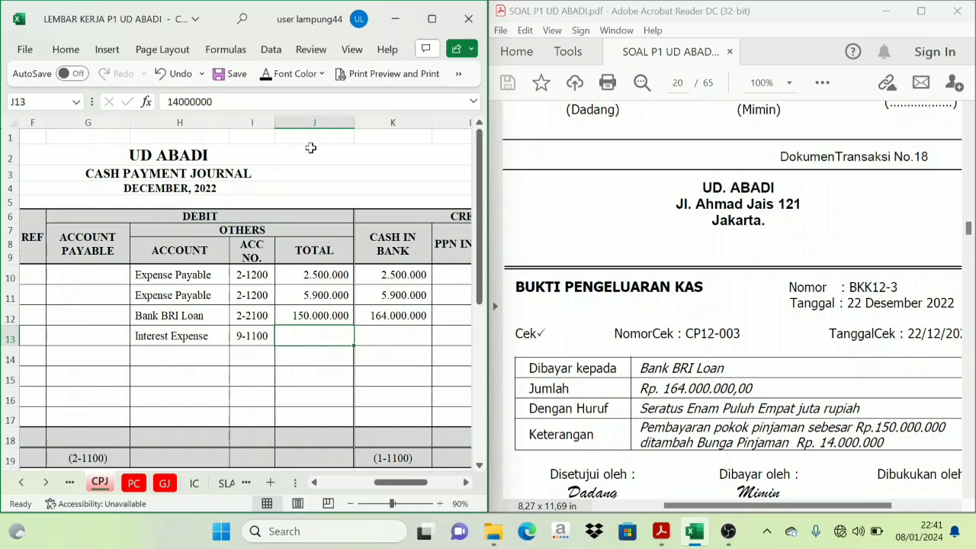
click(289, 74)
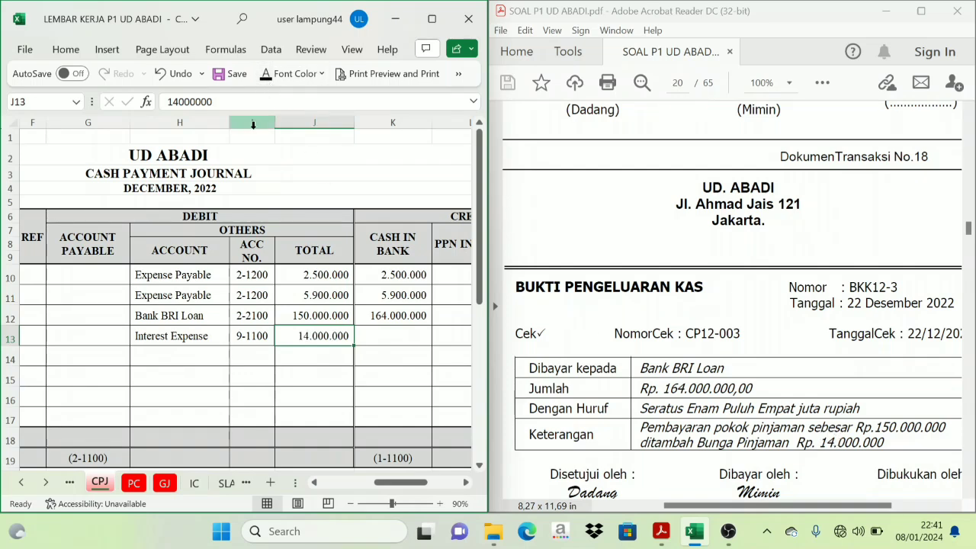
- Compare the BKK12-3 principal and interest debits in J12 and J13 with the Cash in Bank credit in K12
click(315, 317)
click(305, 337)
click(308, 320)
click(309, 335)
click(312, 319)
click(310, 336)
click(406, 319)
click(398, 248)
click(387, 319)
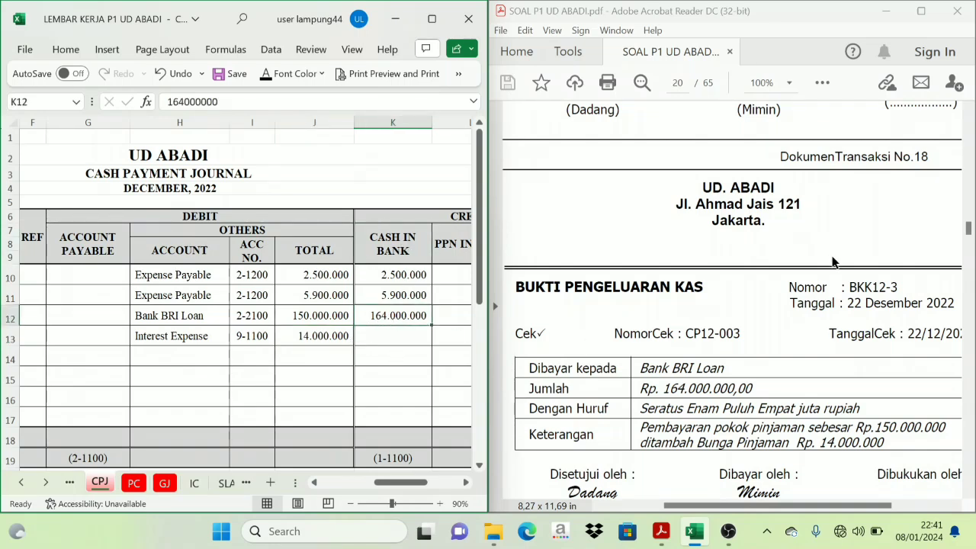
- Recheck BKK12-3 in the PDF and bring up cash payment BKK12-4 on page 21 to read its details
scroll(839, 251, down, 4)
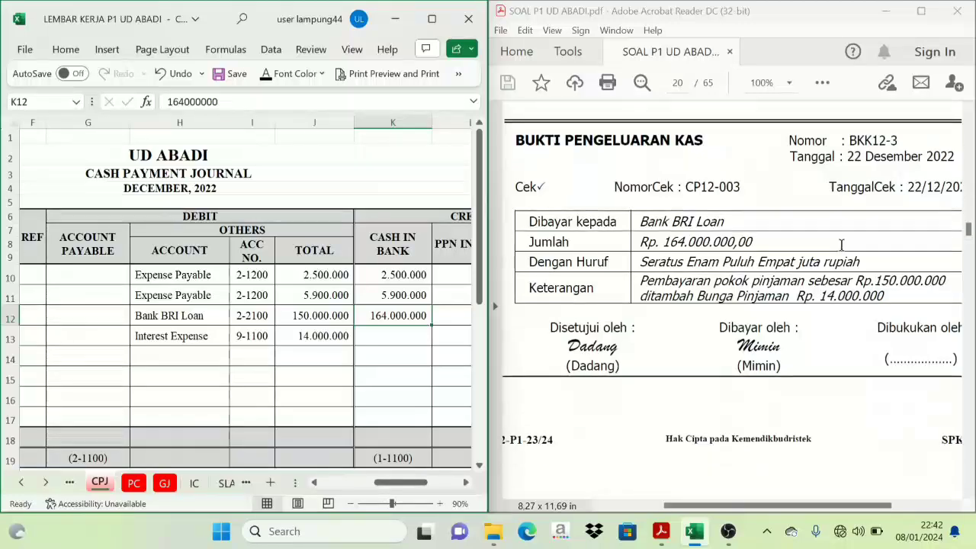
scroll(839, 242, down, 10)
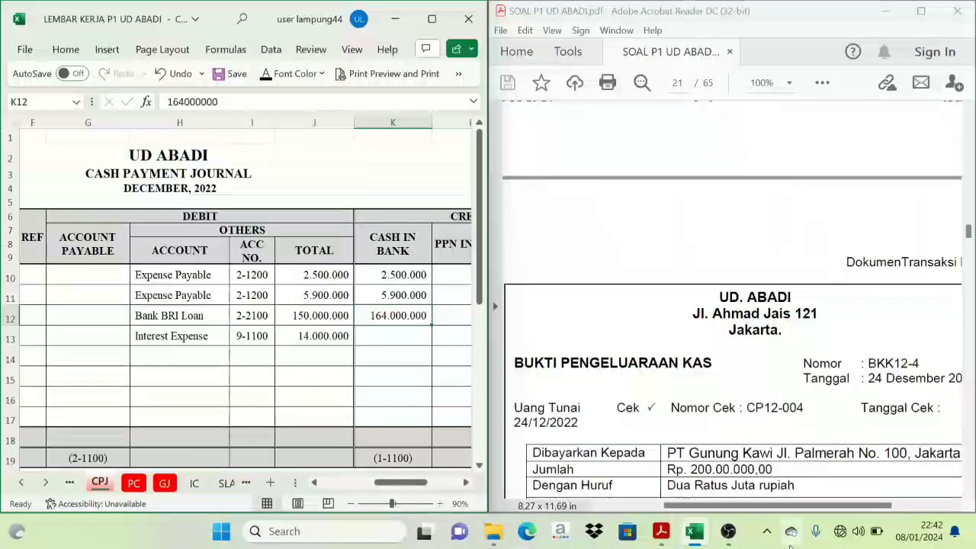
drag(793, 504, 796, 539)
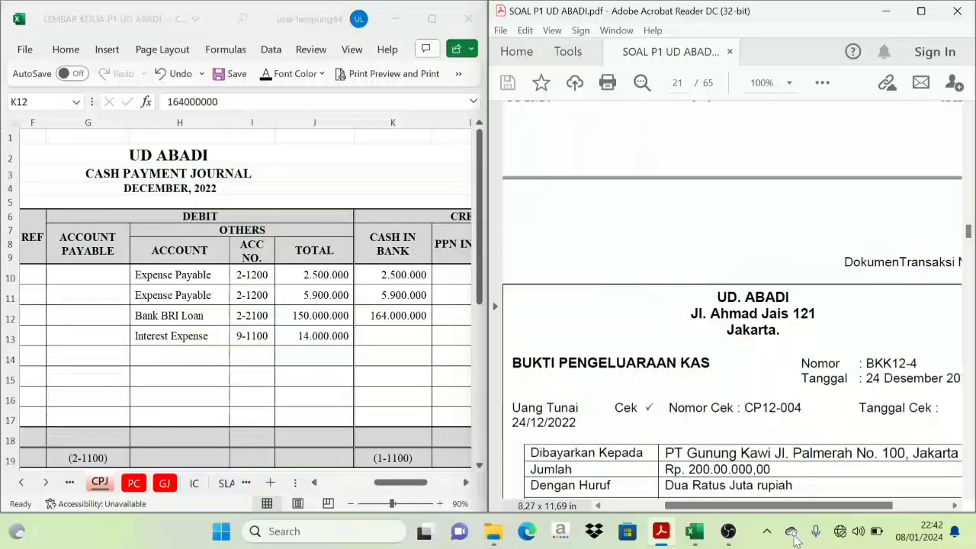
scroll(768, 378, down, 2)
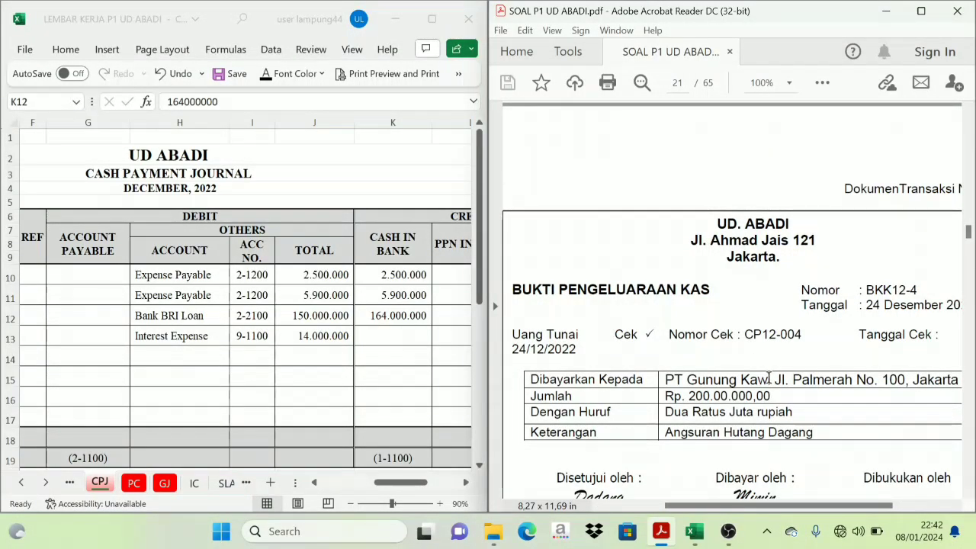
scroll(694, 373, up, 6)
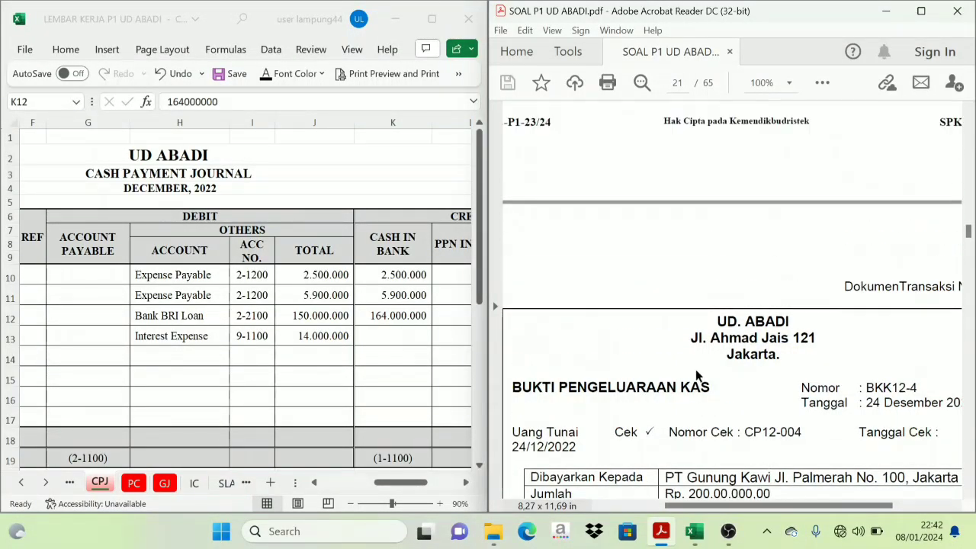
scroll(696, 375, up, 5)
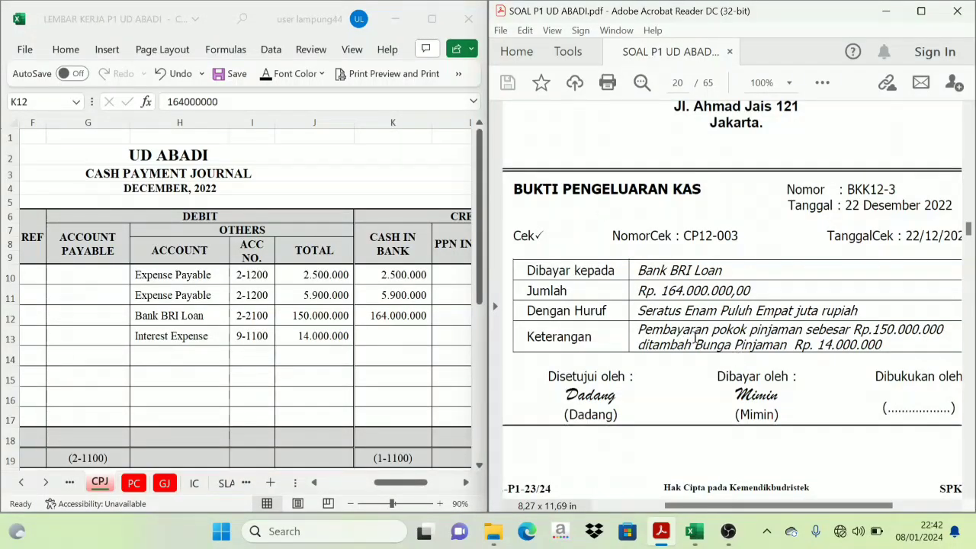
scroll(696, 338, down, 1)
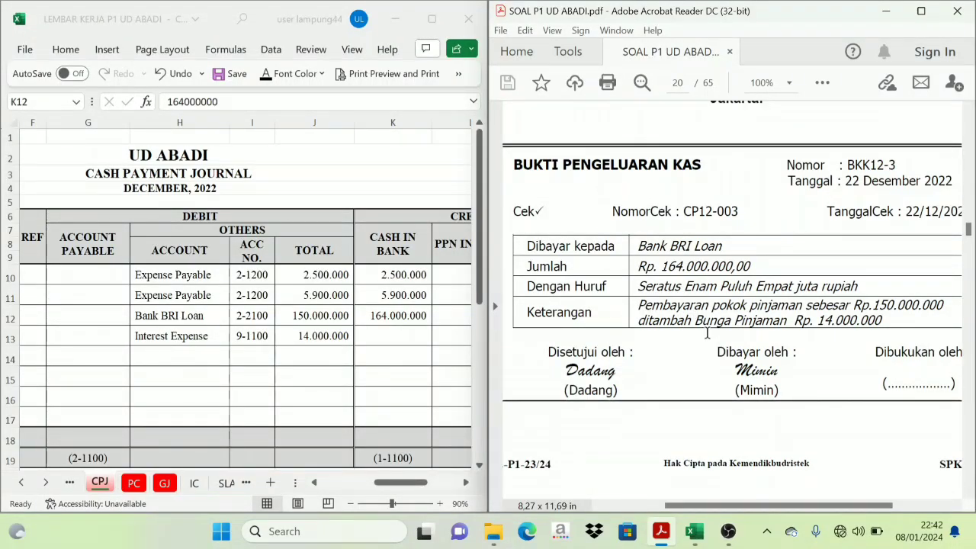
scroll(709, 333, down, 10)
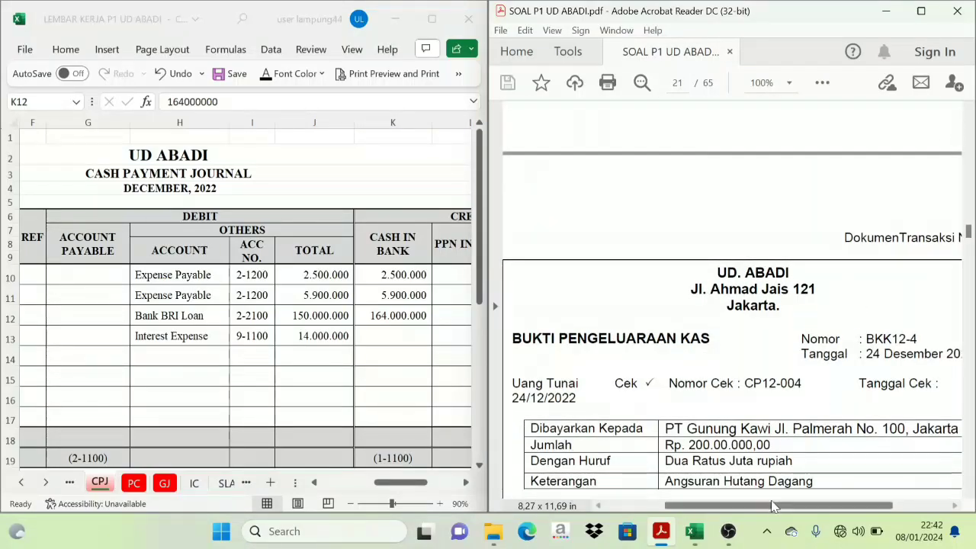
- Reveal the hidden BKK12-4 entry details 24, BKK12-4, PT. Gunung Kawi in C14:E14 of the Cash Payment Journal with the black font colour
mouse_move(774, 507)
mouse_down()
mouse_move(802, 508)
mouse_move(772, 511)
mouse_up()
scroll(748, 478, down, 1)
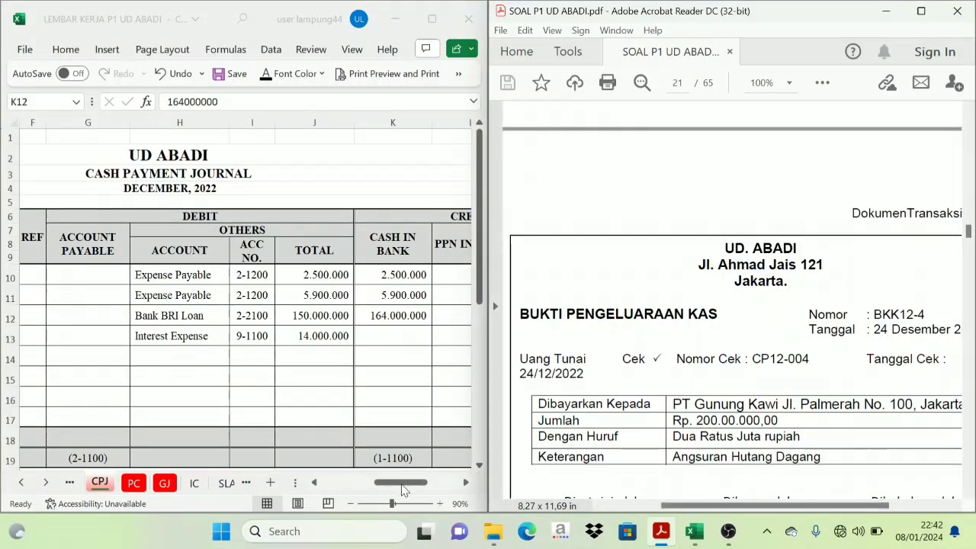
drag(404, 488, 359, 488)
scroll(233, 411, down, 1)
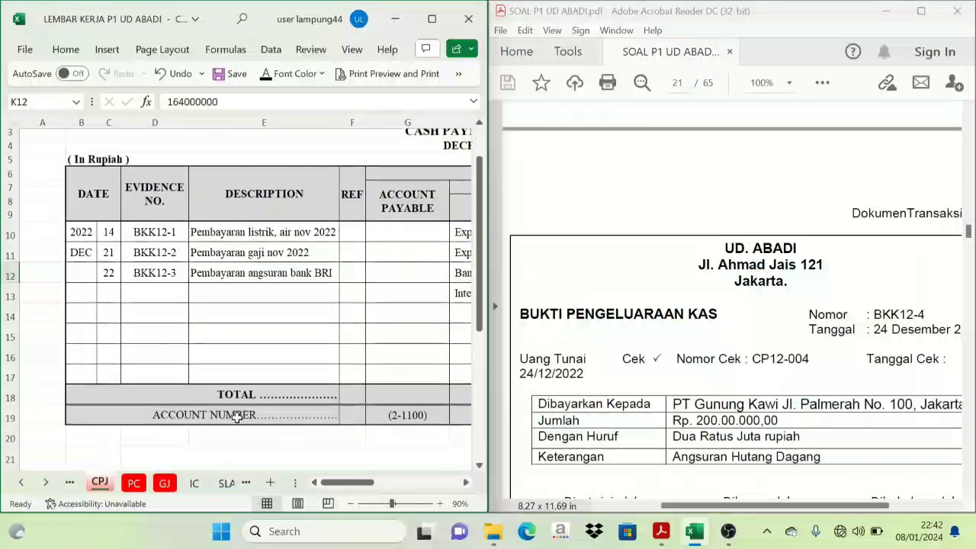
drag(113, 305, 161, 306)
drag(102, 302, 242, 305)
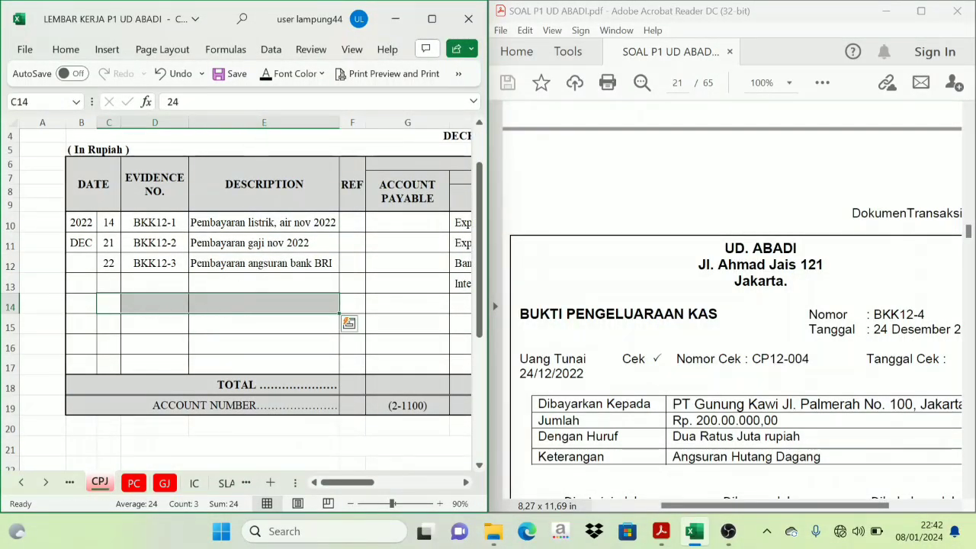
click(266, 75)
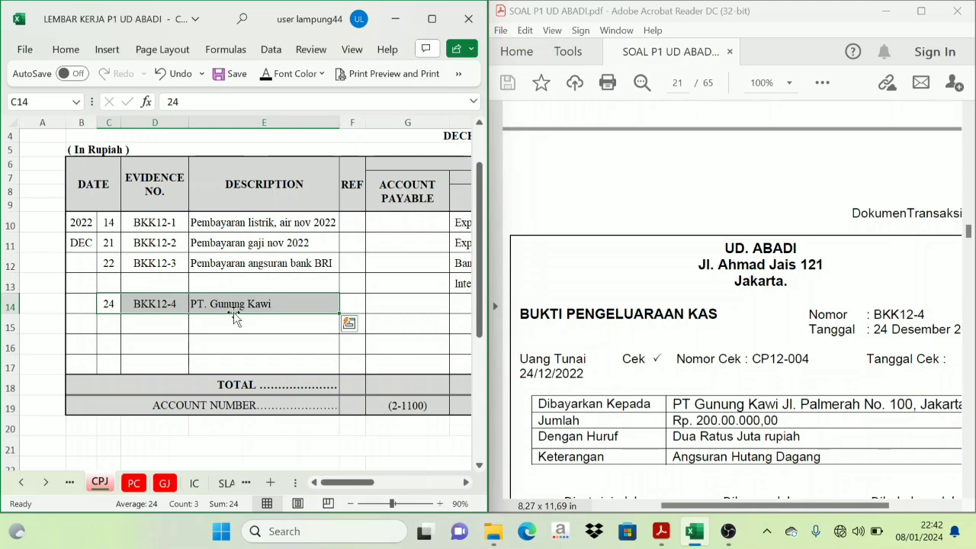
click(255, 308)
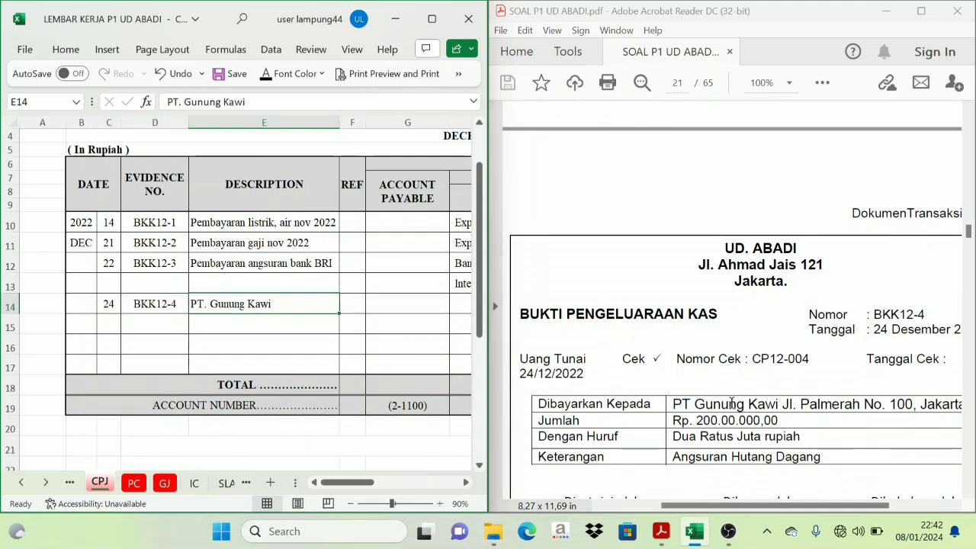
- Reveal the hidden BKK12-4 Cash in Bank credit of 200.000.000 in K14 with the black font colour
drag(347, 482, 421, 485)
click(274, 301)
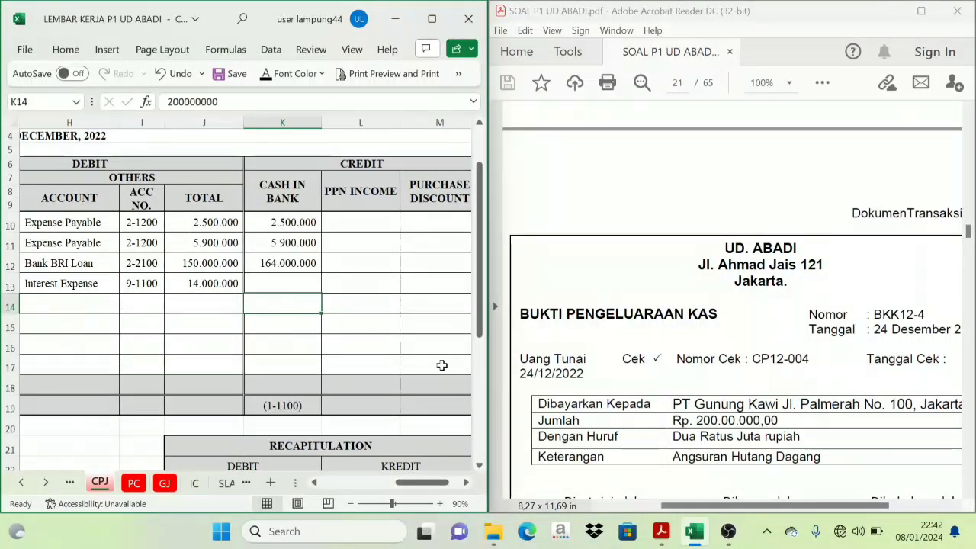
click(267, 78)
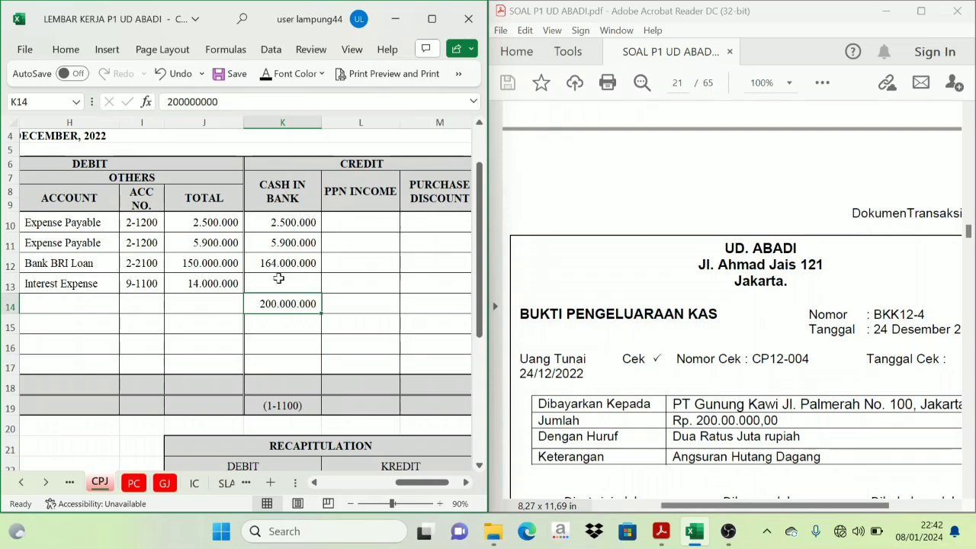
- Reveal the hidden BKK12-4 Account Payable debit of 200.000.000 in G14 with the black font colour
drag(419, 485, 397, 484)
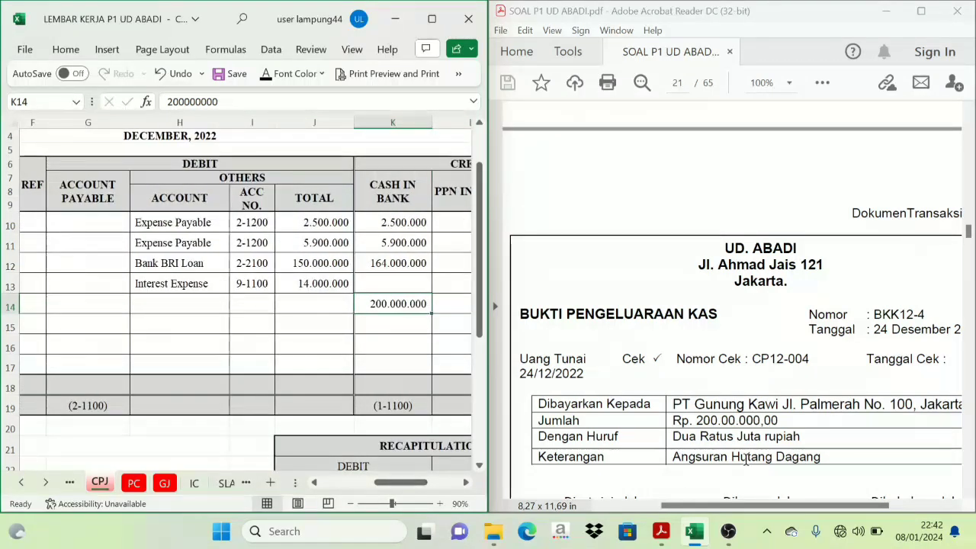
click(316, 485)
click(233, 192)
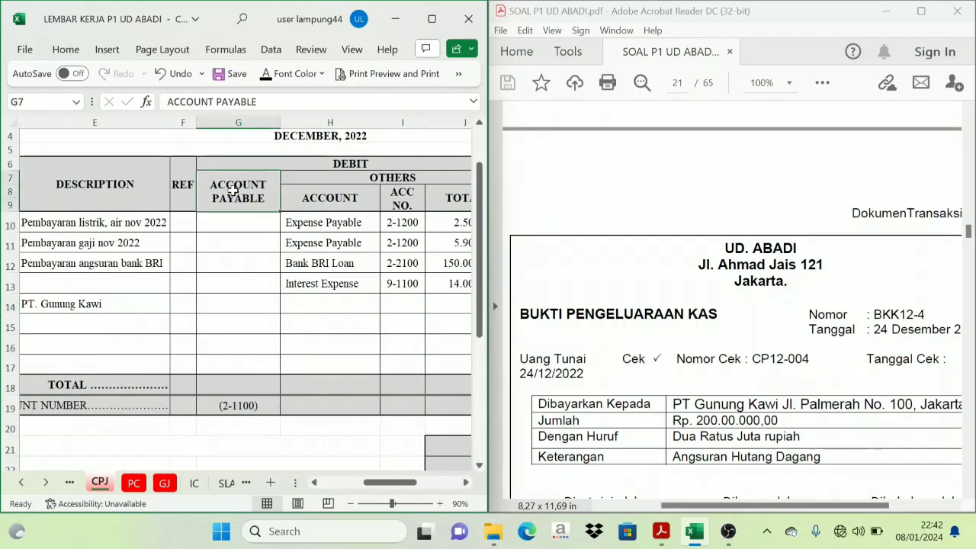
click(244, 299)
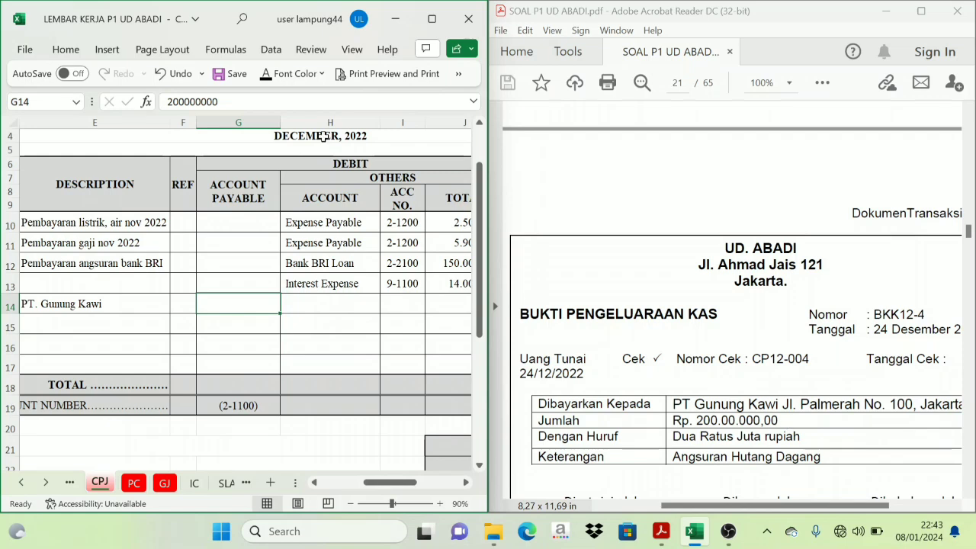
click(266, 77)
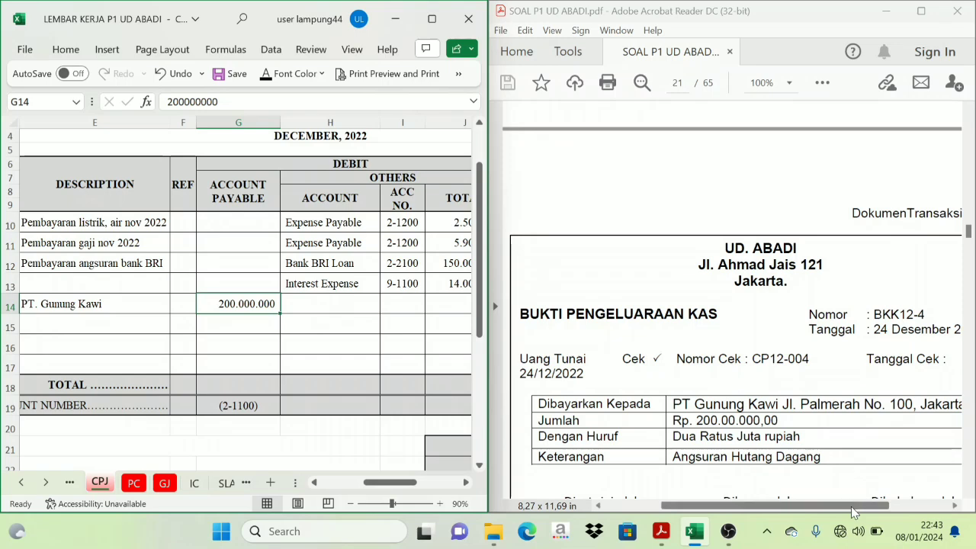
- Recheck BKK12-4 in the PDF and compare the Account Payable debit in G14 with the Cash in Bank credit in K14
drag(851, 506, 868, 525)
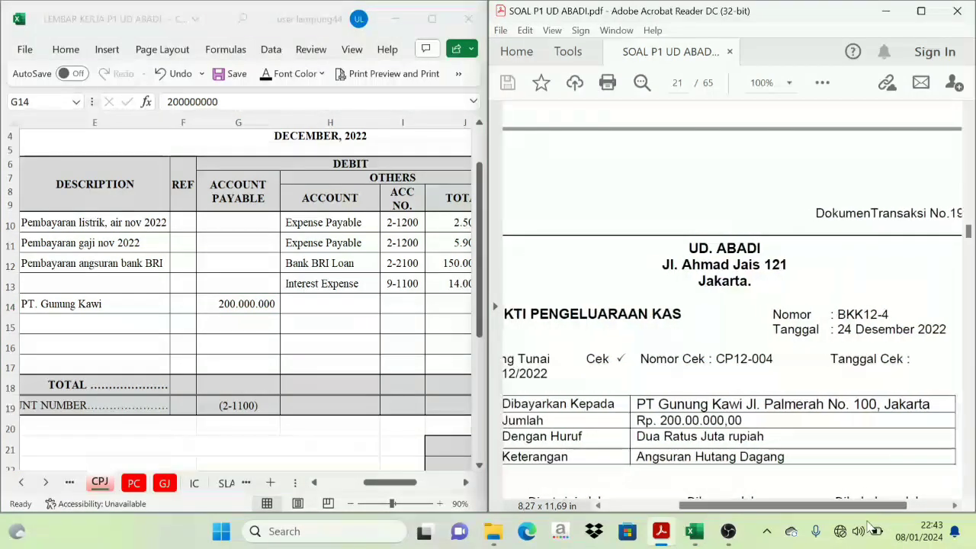
click(259, 302)
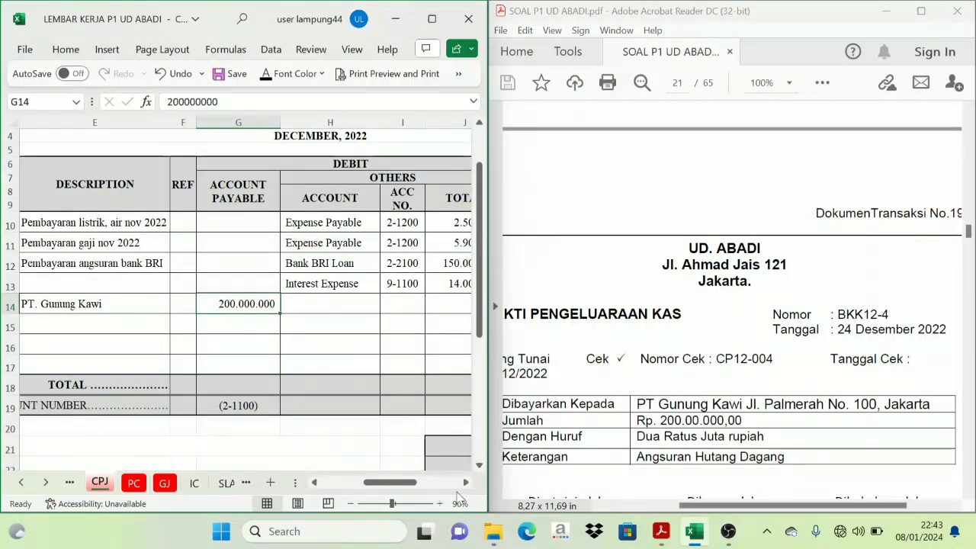
click(465, 482)
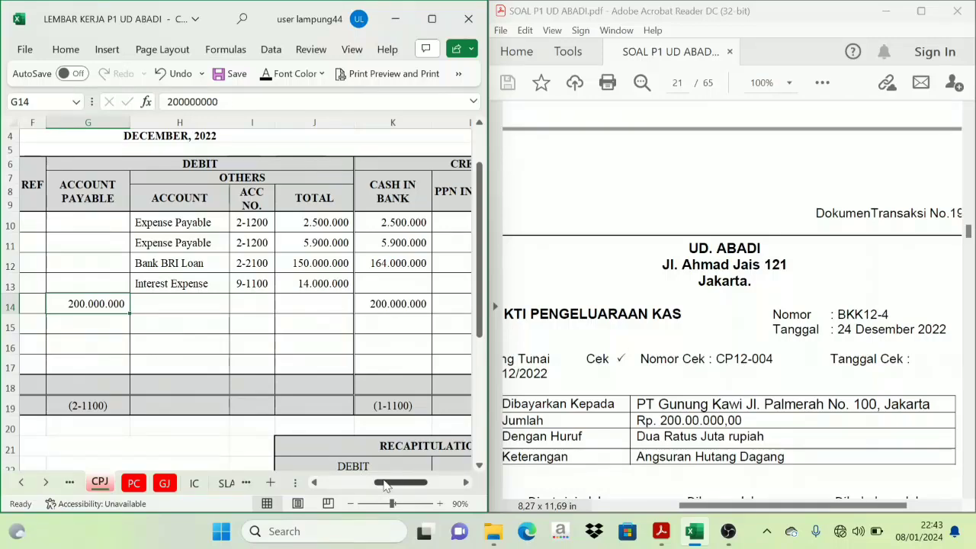
drag(364, 483, 342, 482)
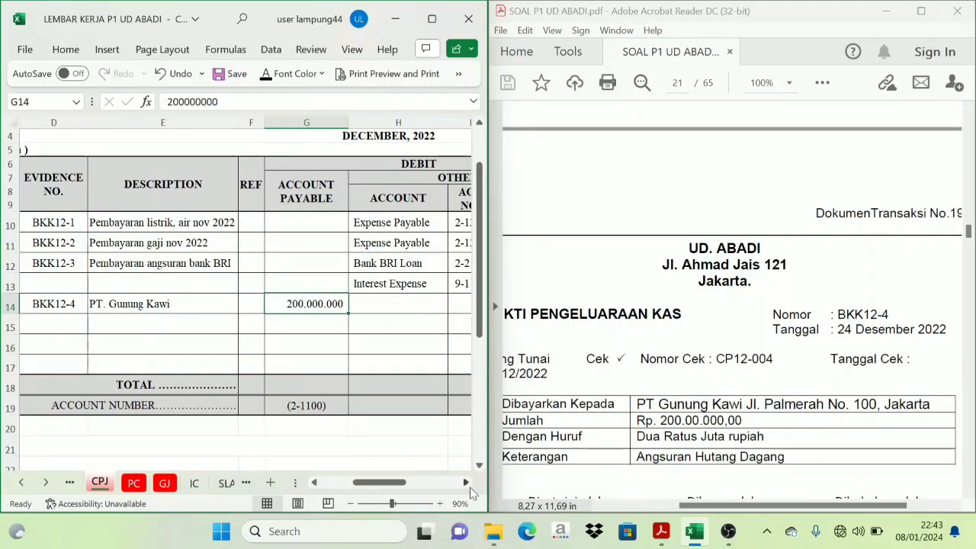
click(466, 483)
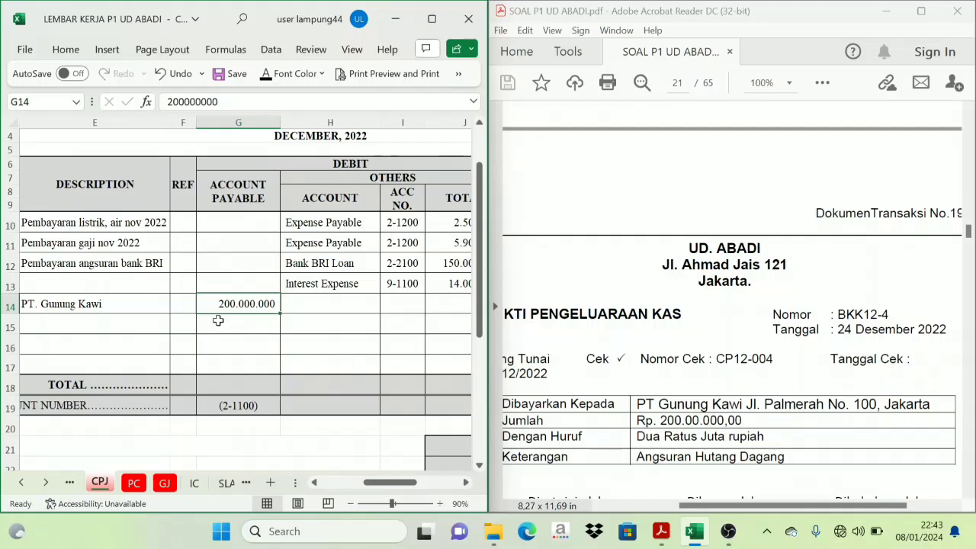
- Reveal the hidden entry 24, Cash Payment Journal, CPJ in C12:E12 of PT Gunung Kawi's ledger on the SLAP sheet with the black font colour
click(45, 483)
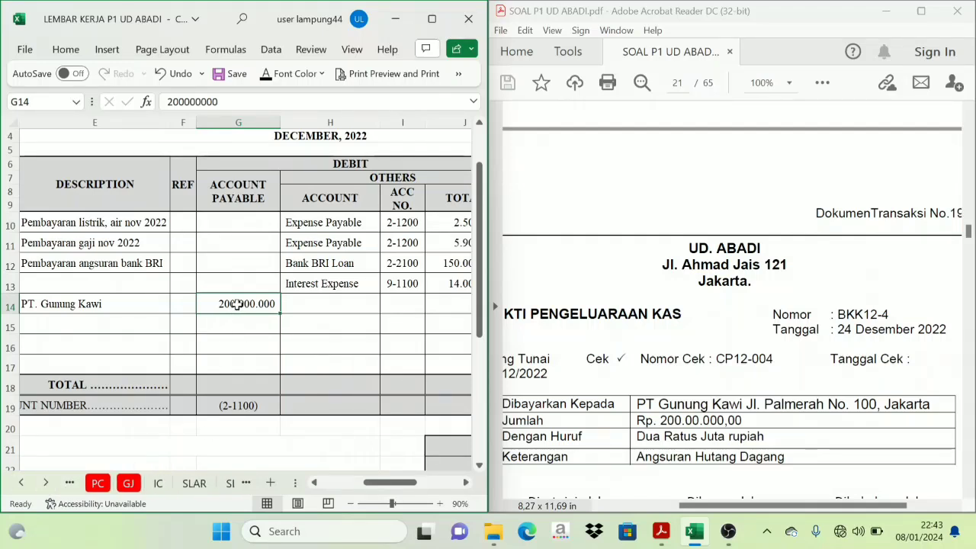
click(232, 487)
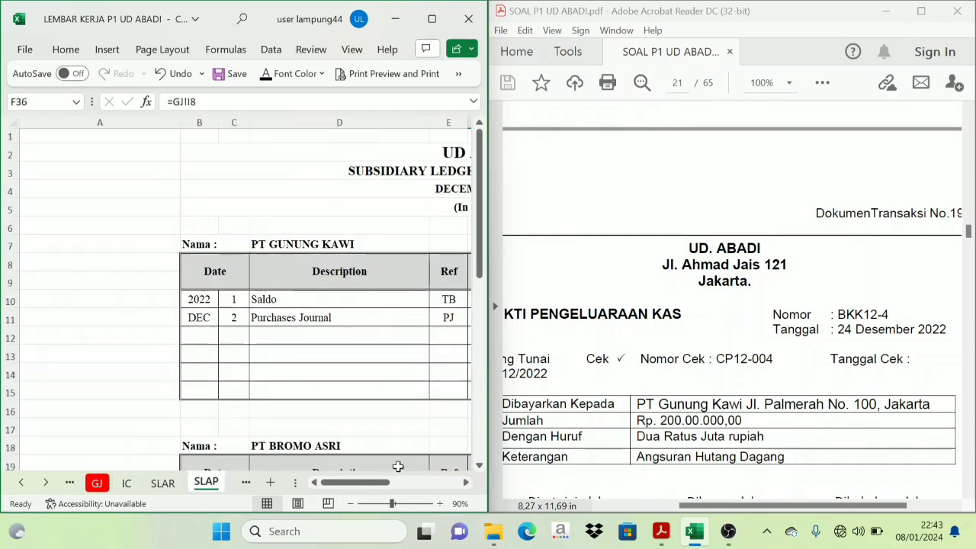
drag(356, 482, 367, 482)
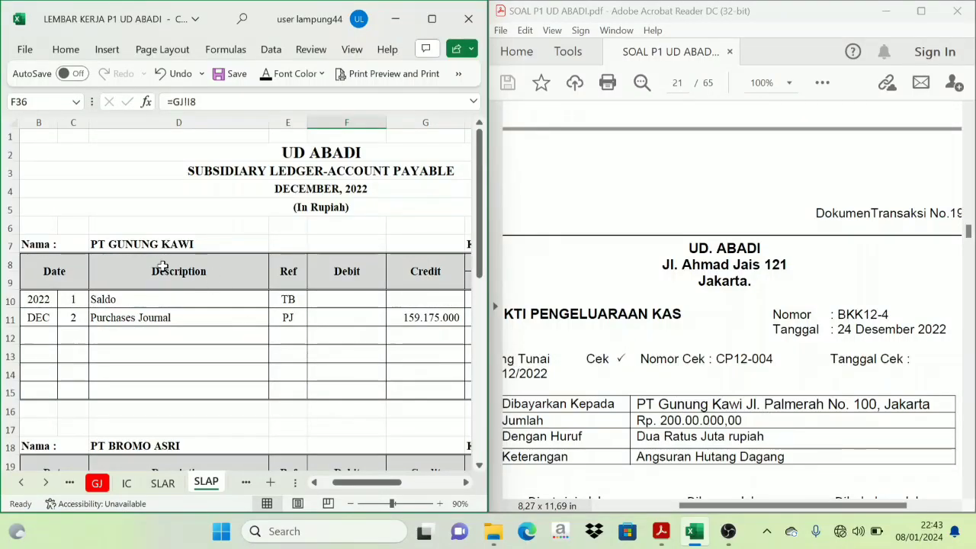
click(103, 244)
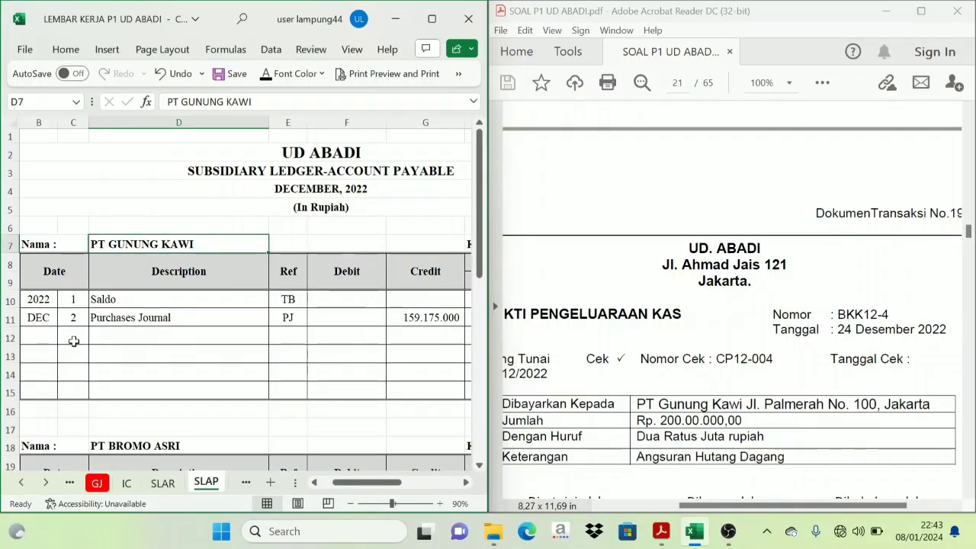
drag(73, 341, 279, 339)
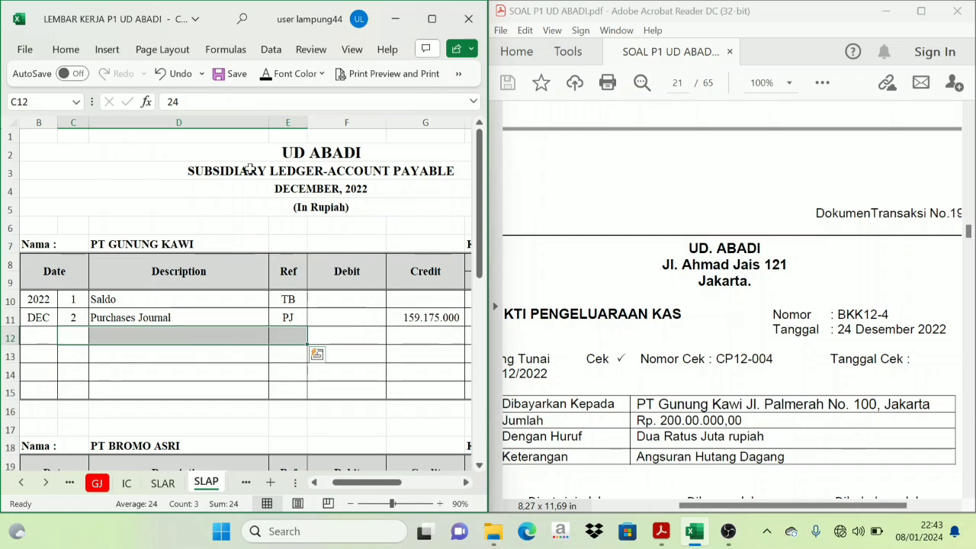
click(269, 84)
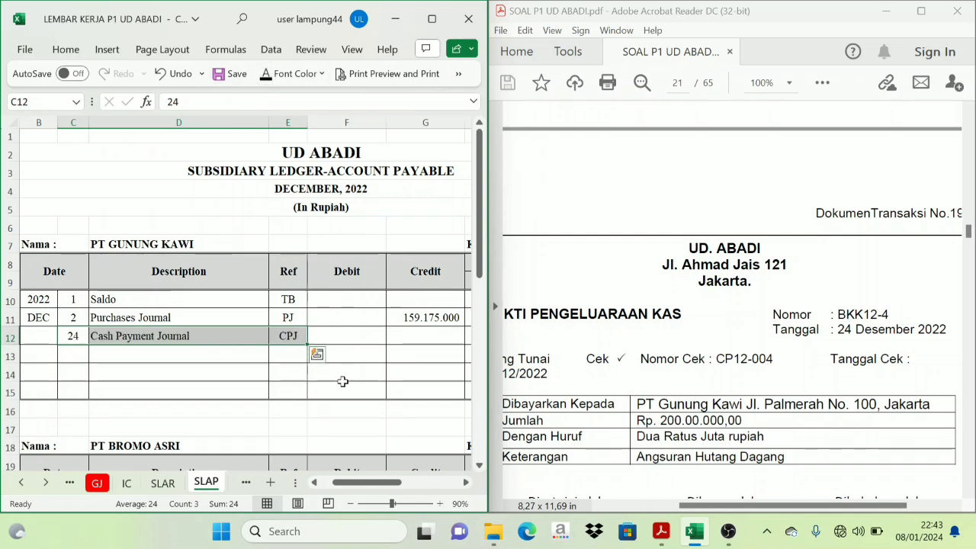
- Check the source amount in CPJ G14 and reveal PT Gunung Kawi's hidden 200.000.000 debit in SLAP F12 with the black font colour
click(21, 483)
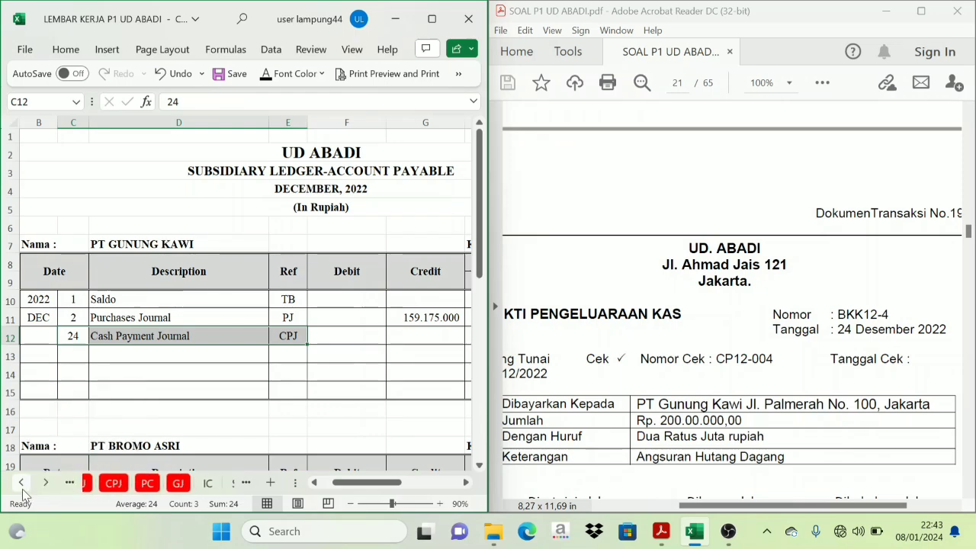
click(21, 482)
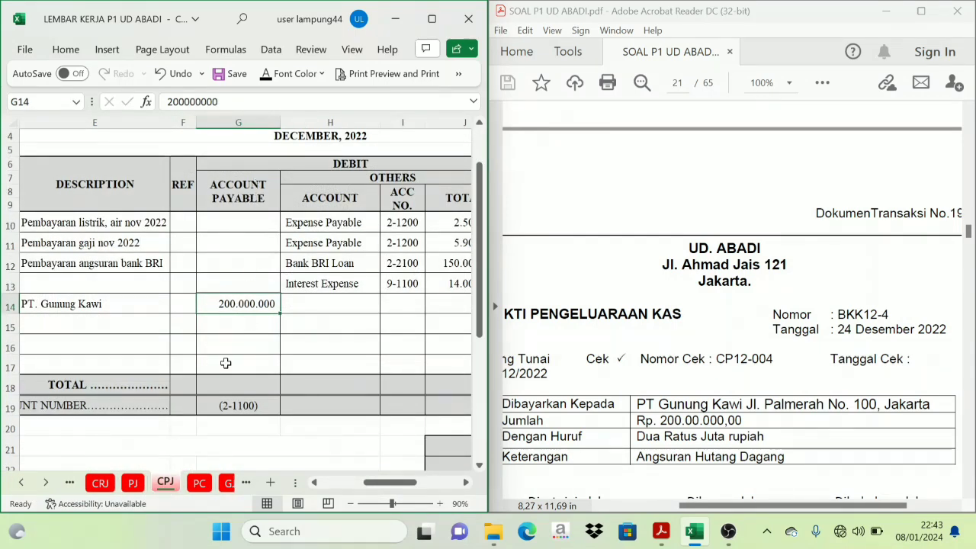
click(45, 482)
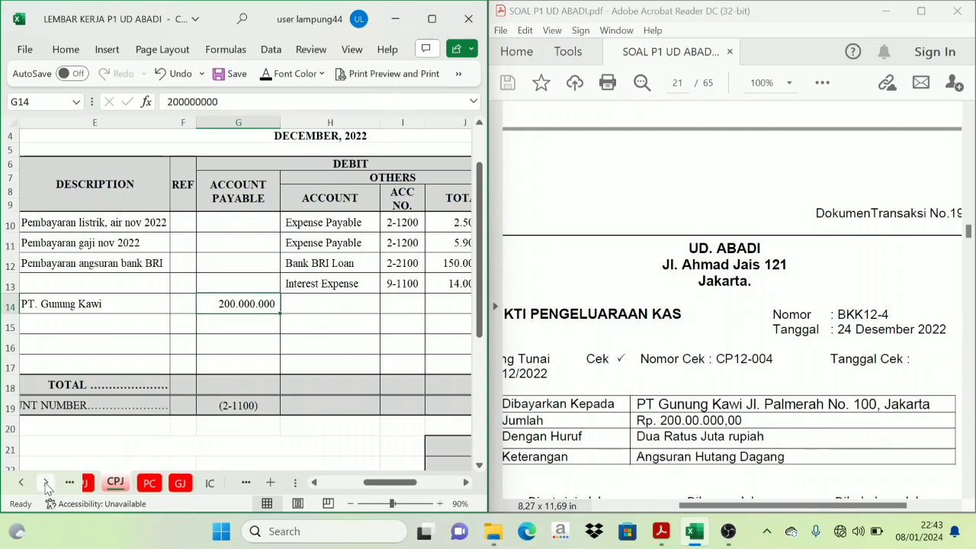
click(45, 482)
click(45, 482)
click(229, 483)
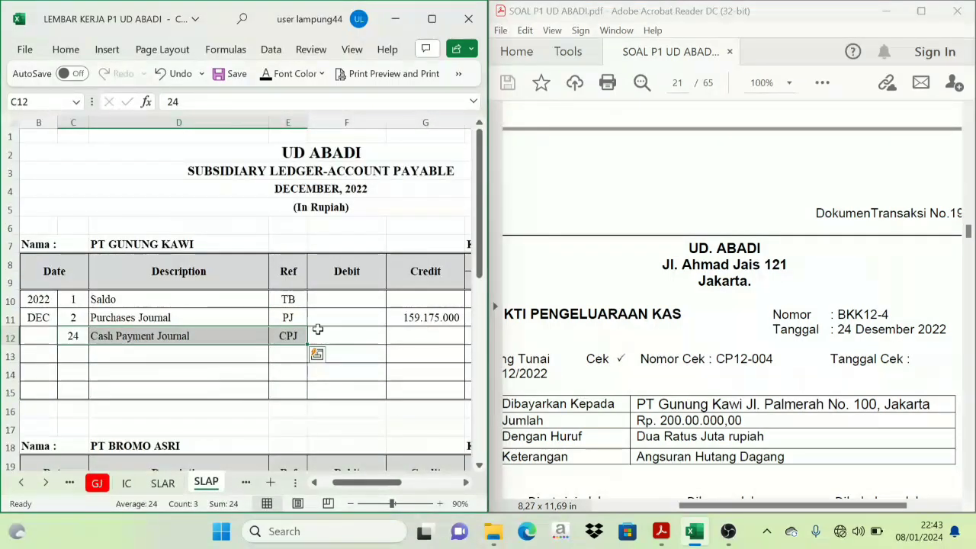
click(348, 336)
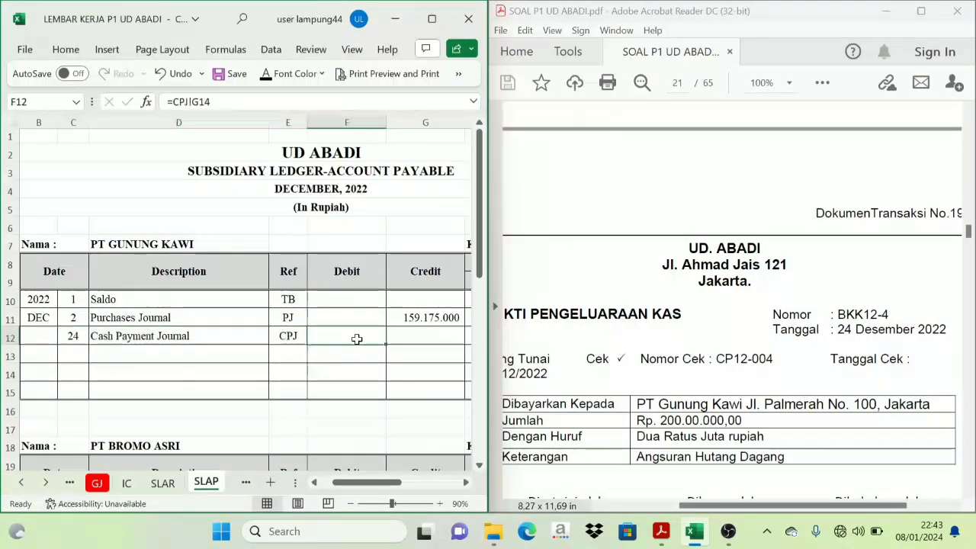
click(265, 75)
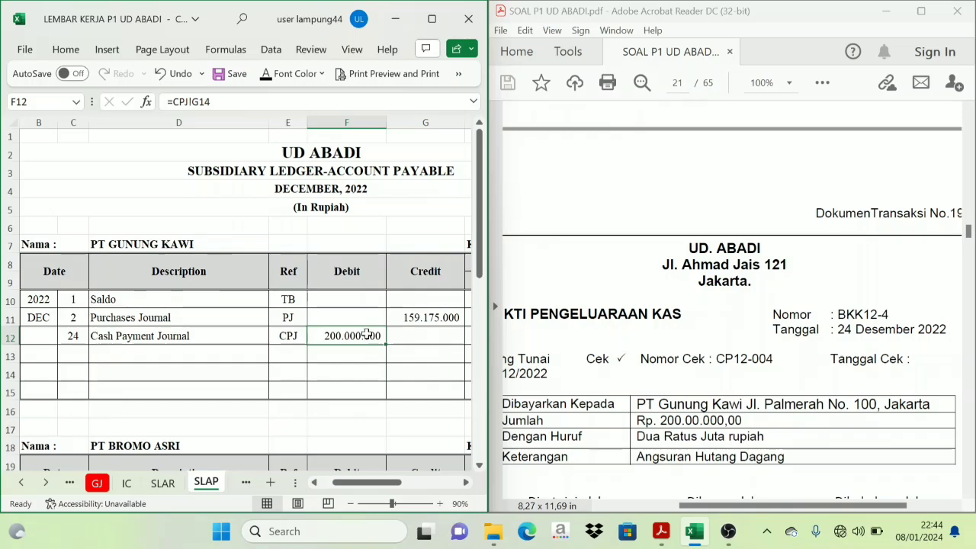
- Examine PT Gunung Kawi's balance columns, comparing the previous credit balance in I11 with the CPJ debit in F12
click(468, 484)
click(468, 484)
click(468, 484)
click(468, 484)
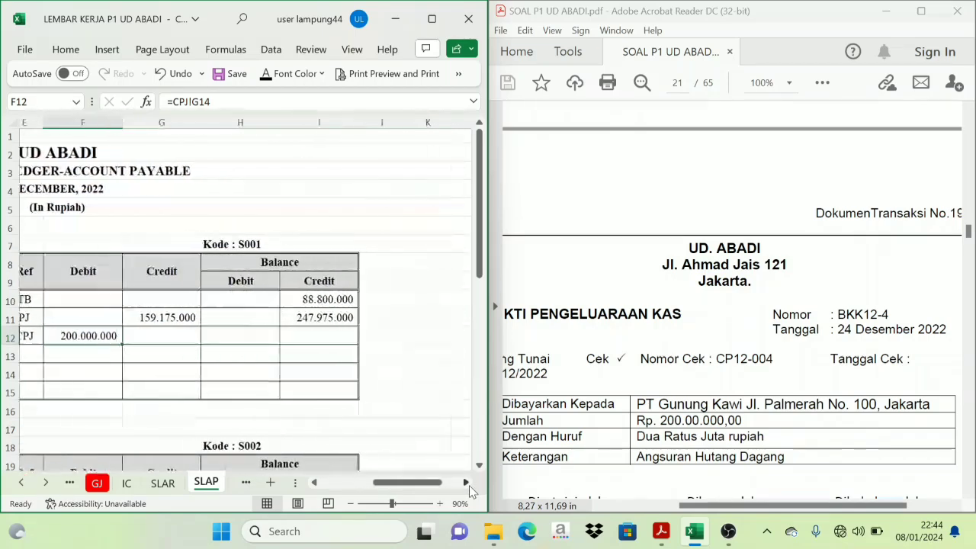
click(252, 264)
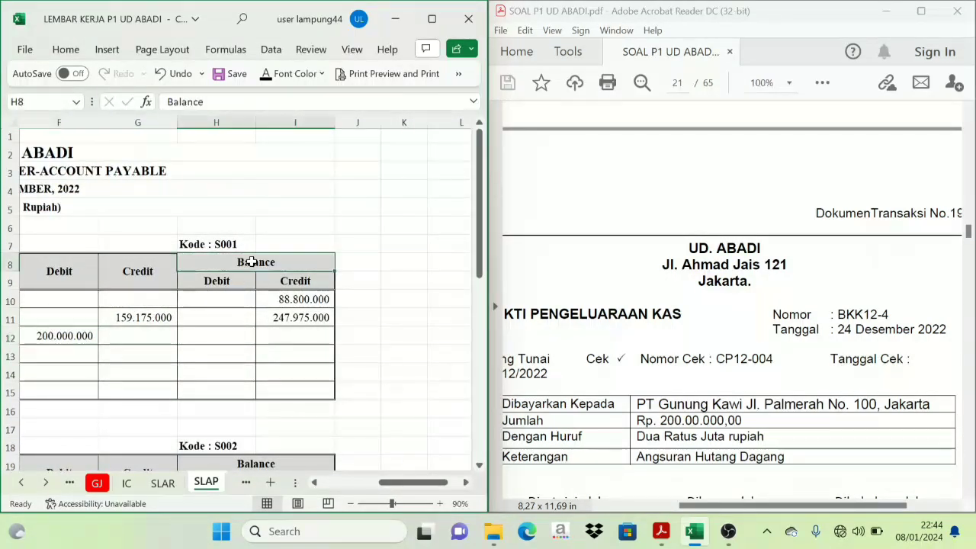
click(316, 483)
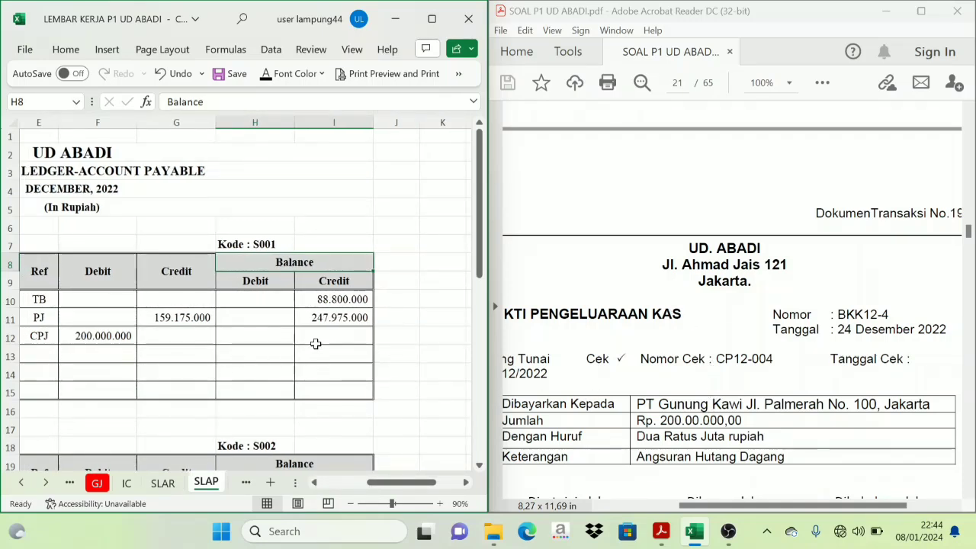
click(98, 338)
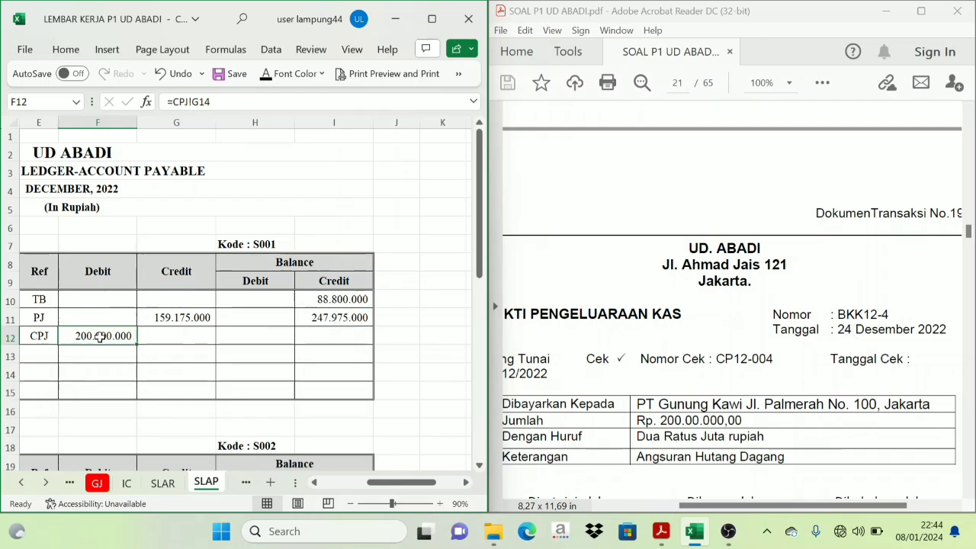
click(328, 279)
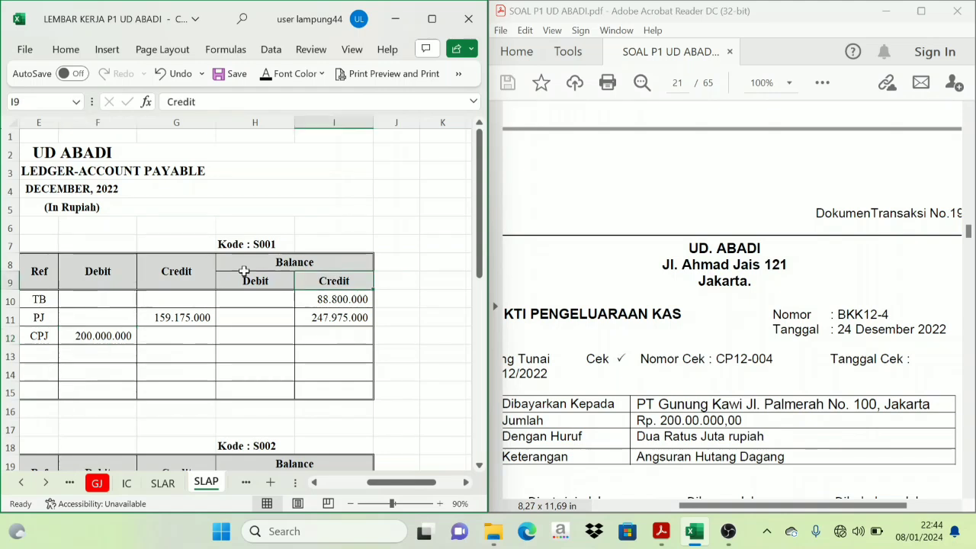
click(88, 273)
click(334, 317)
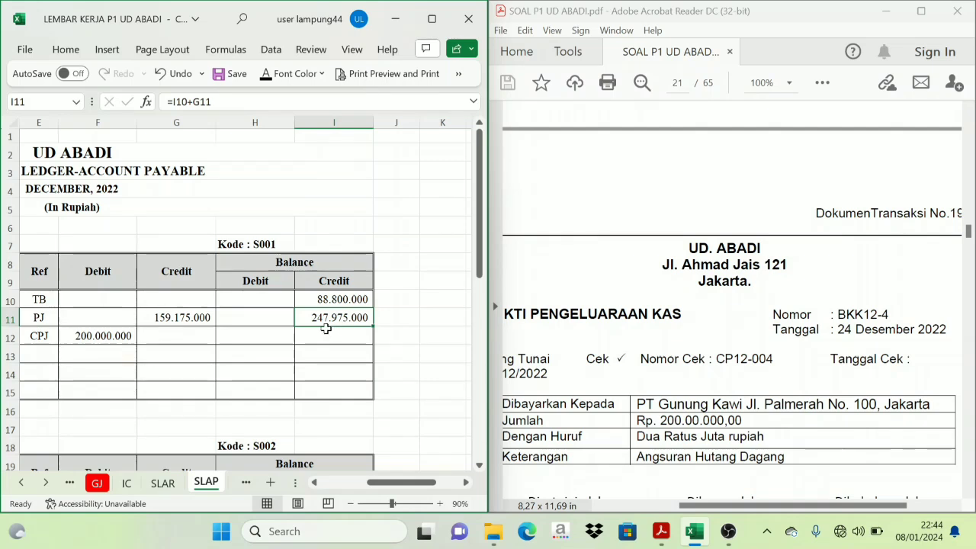
click(99, 340)
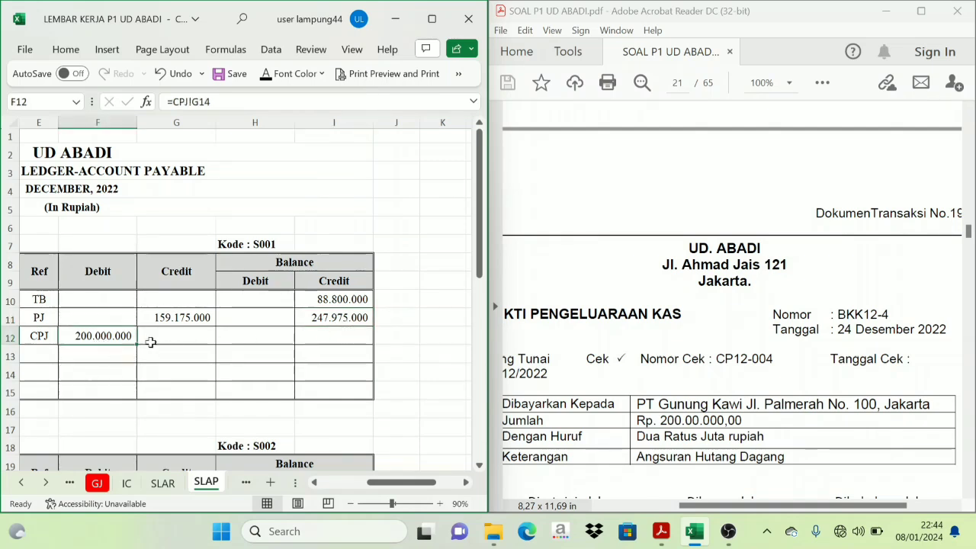
- Reveal PT Gunung Kawi's hidden credit balance in SLAP I12 with the black font colour
click(312, 335)
click(265, 73)
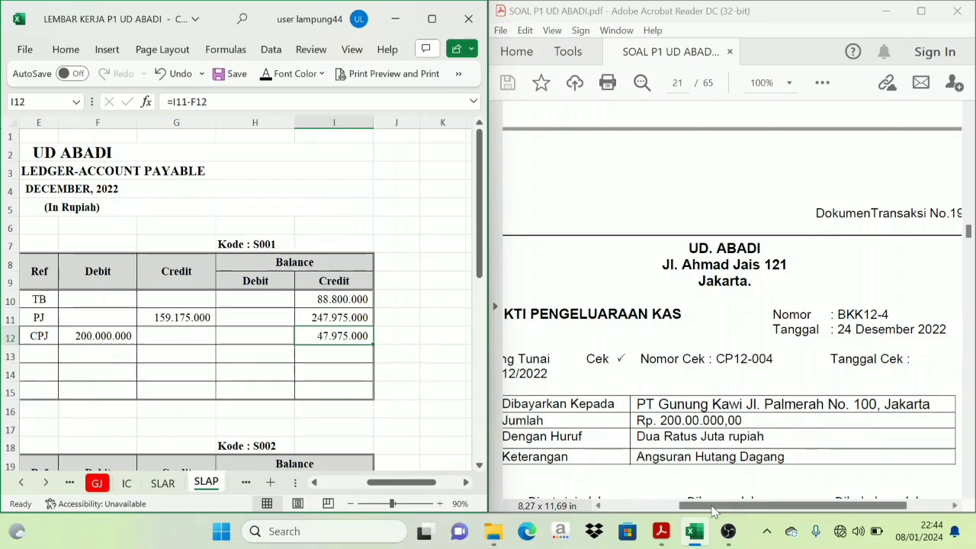
- Recheck BKK12-4 in the PDF against the Account Payable debit in CPJ G14 and PT Gunung Kawi's ledger entry on the SLAP sheet
drag(717, 505, 689, 507)
scroll(694, 412, down, 1)
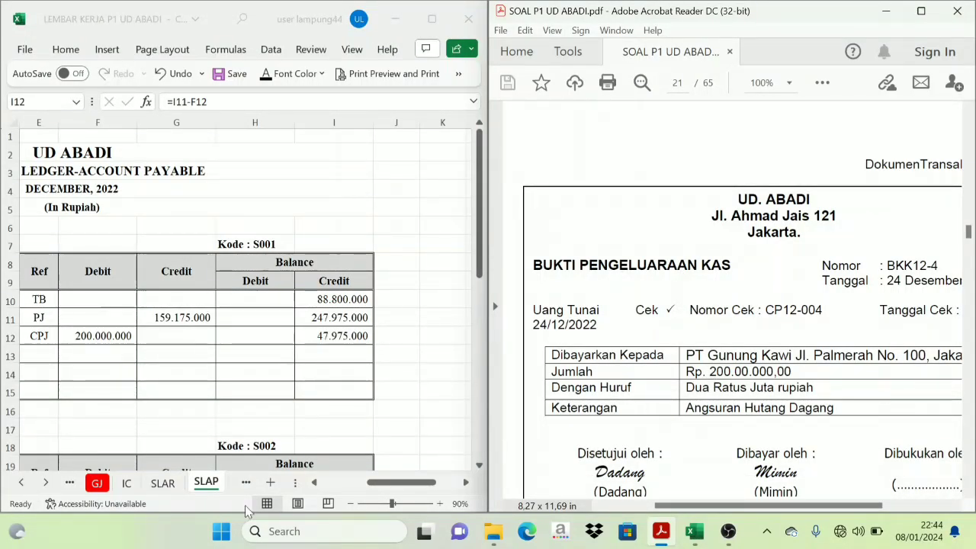
click(21, 483)
click(21, 483)
click(22, 483)
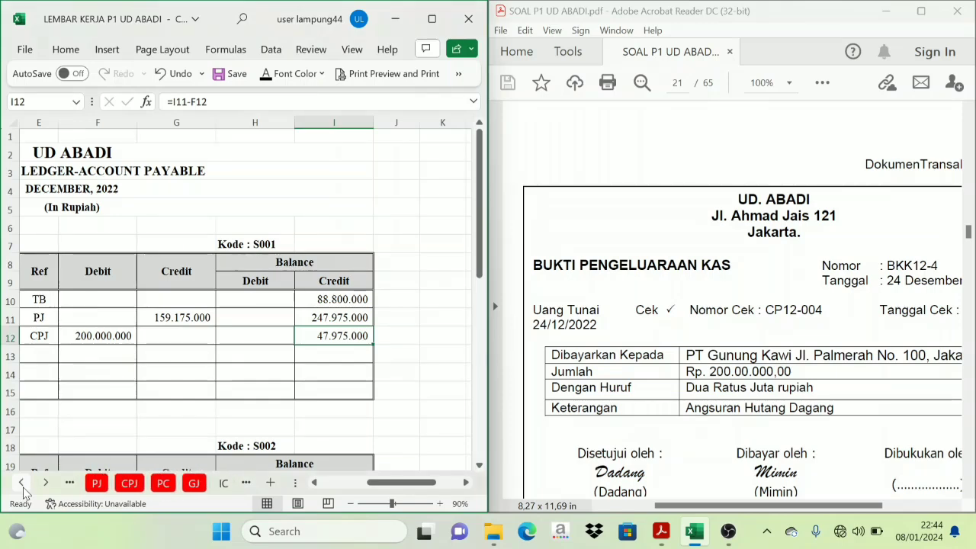
click(129, 484)
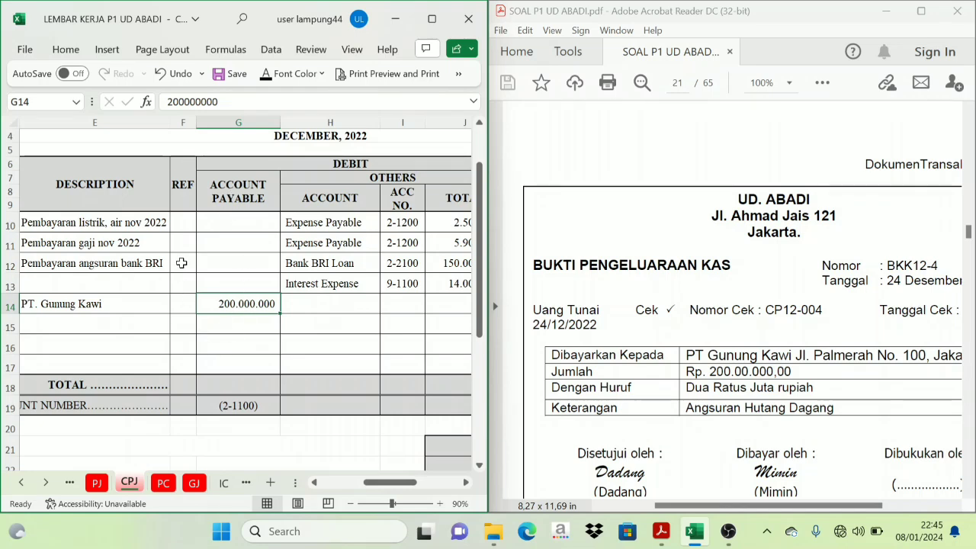
click(46, 482)
click(45, 482)
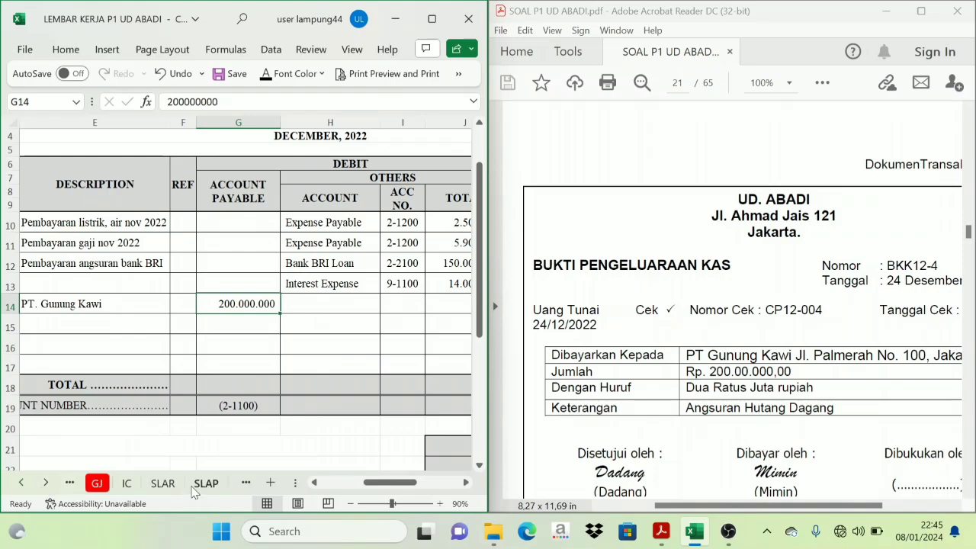
click(206, 482)
drag(402, 482, 375, 481)
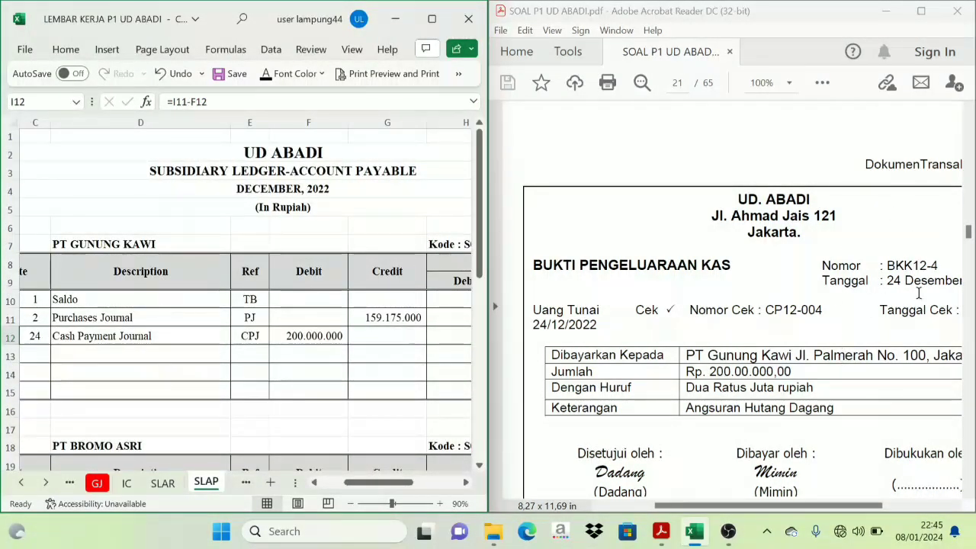
- Examine cash payment voucher BKK12-5 to PT Bromo Asri in the PDF, including its date, amount and description
mouse_move(852, 506)
mouse_down()
mouse_move(918, 511)
mouse_move(857, 510)
mouse_up()
scroll(835, 444, down, 8)
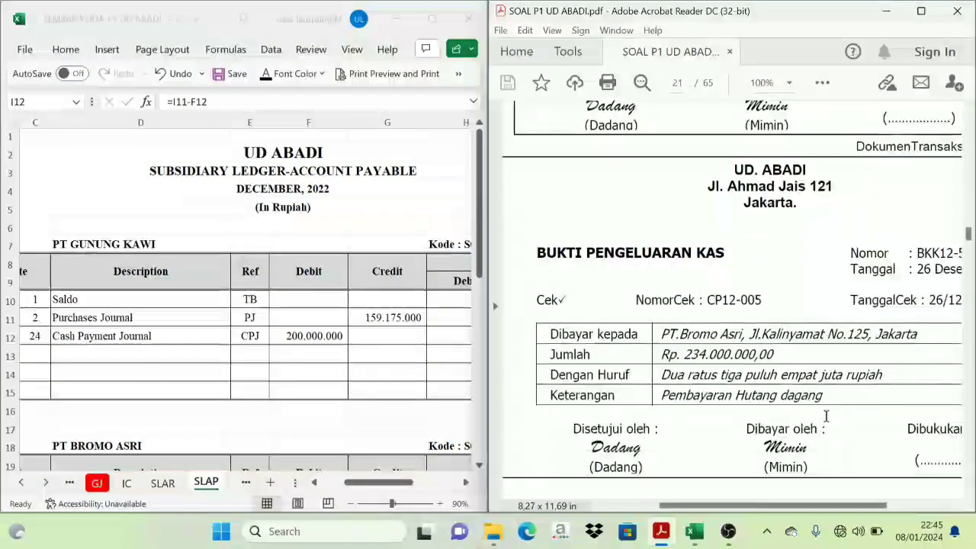
mouse_move(806, 506)
mouse_down()
mouse_move(839, 509)
mouse_move(819, 519)
mouse_up()
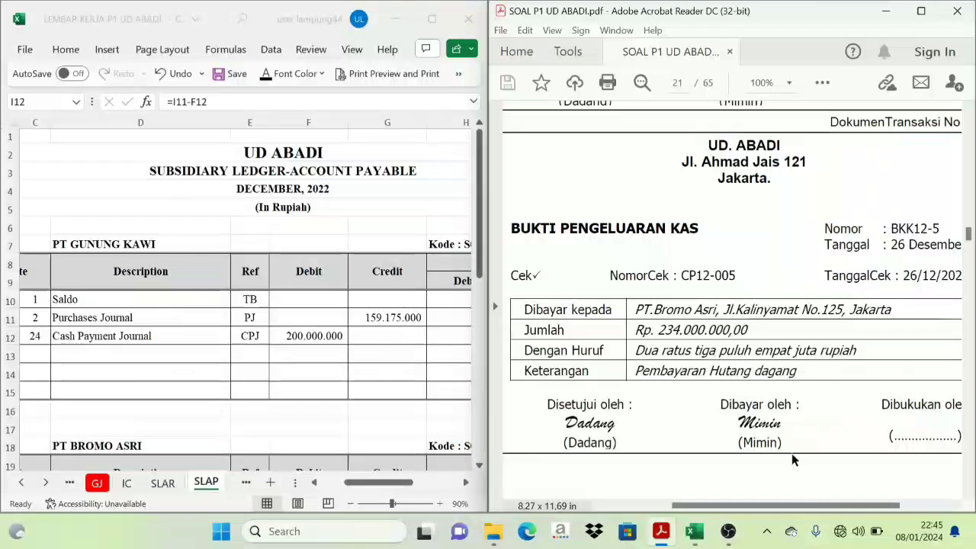
scroll(793, 460, up, 1)
scroll(793, 460, up, 3)
scroll(732, 382, down, 4)
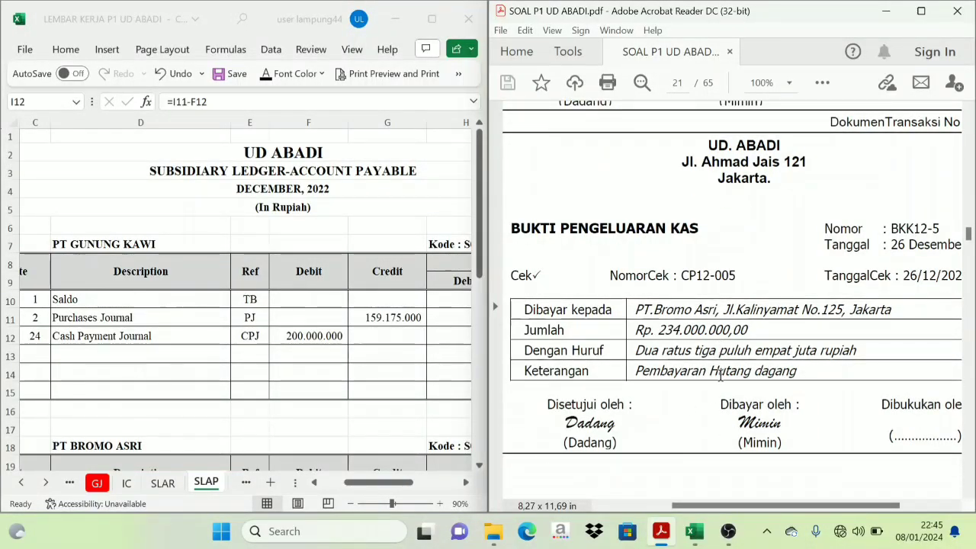
- Reveal the hidden entry 26, BKK12-5, PT. Bromo Asri in C15:E15 of the CPJ sheet with the black font colour
click(21, 485)
click(20, 485)
click(21, 485)
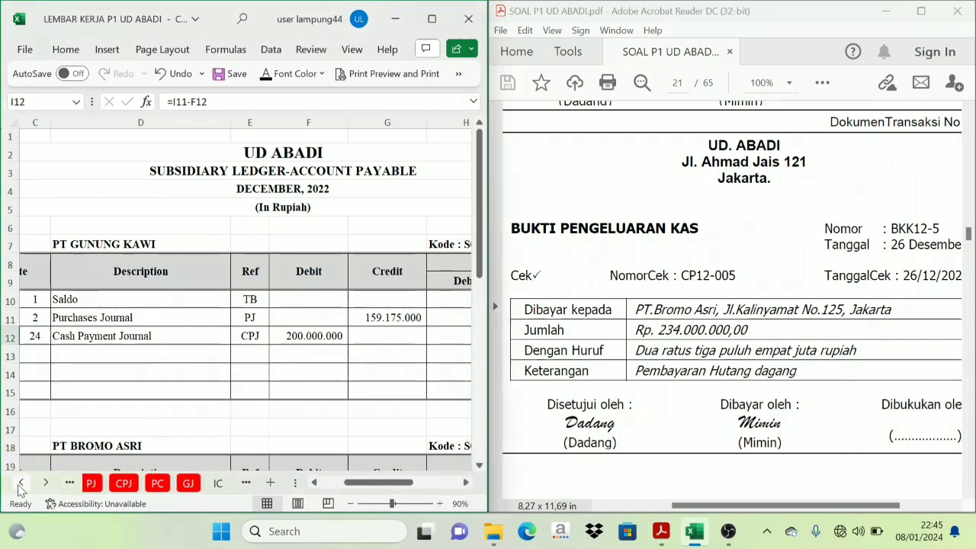
click(124, 482)
scroll(395, 296, up, 1)
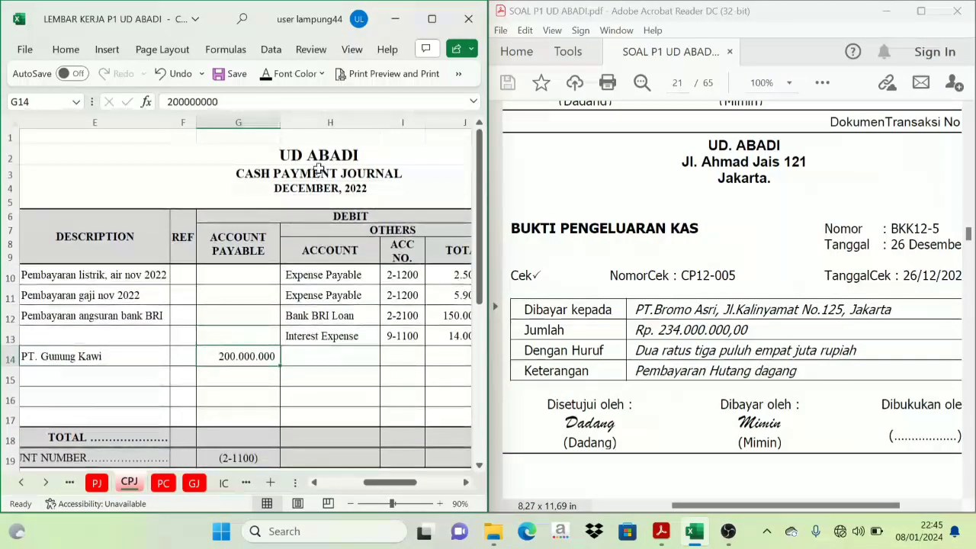
drag(408, 486, 376, 487)
drag(62, 375, 229, 376)
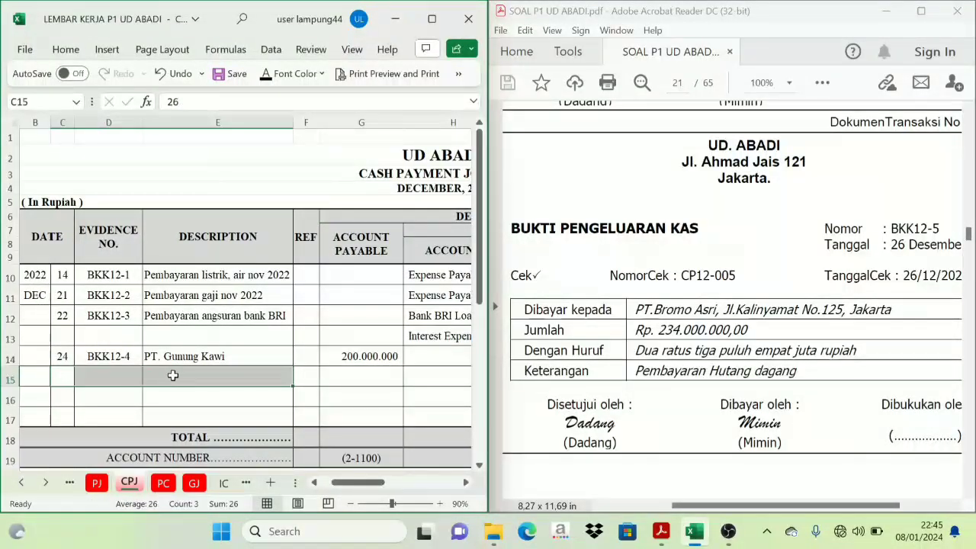
click(270, 77)
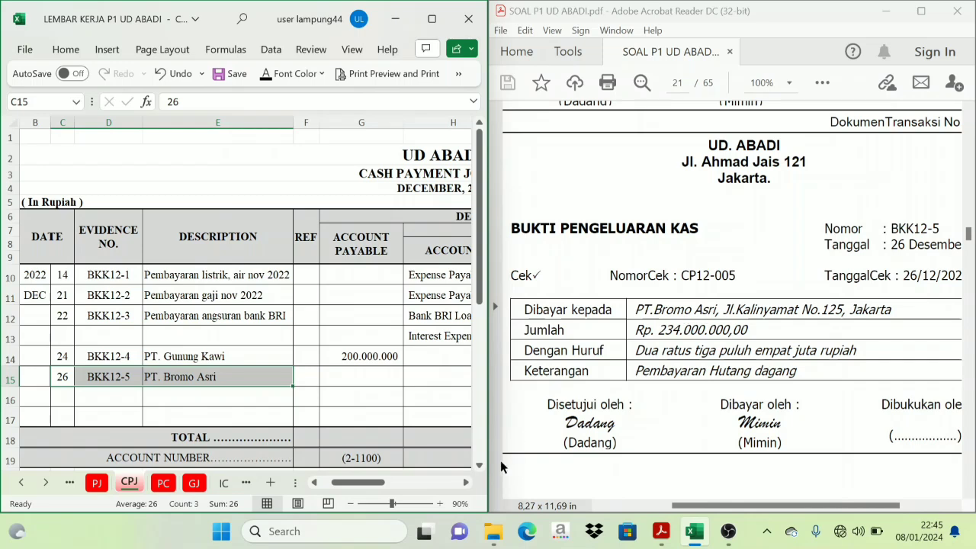
- Check the BKK12-5 amount in the PDF and select the matching Cash in Bank credit cell K15 in the Cash Payment Journal
scroll(472, 490, right, 4)
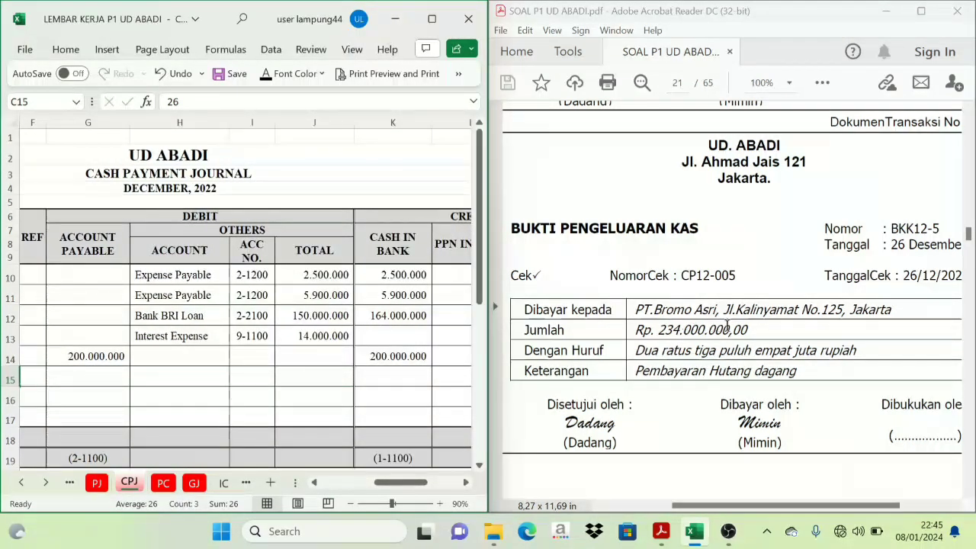
drag(753, 341, 659, 332)
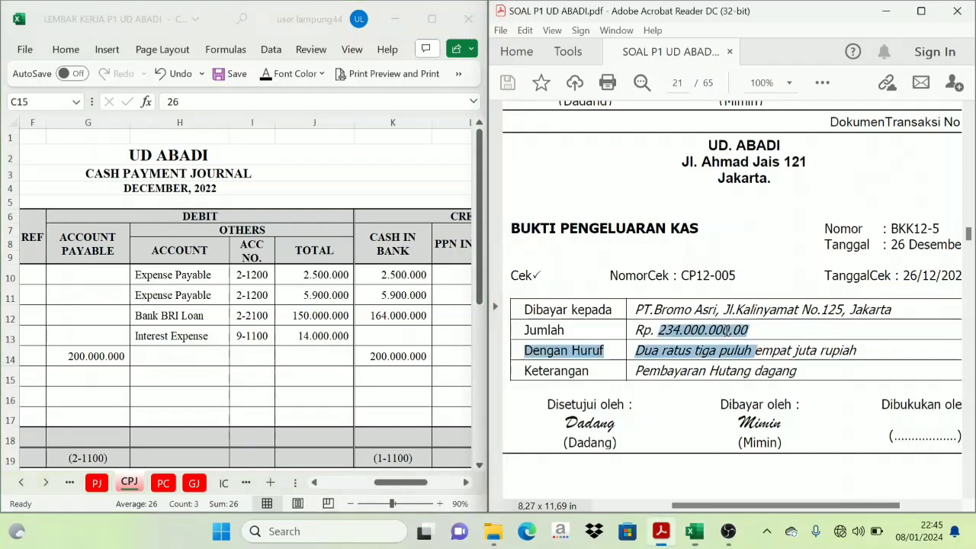
click(699, 331)
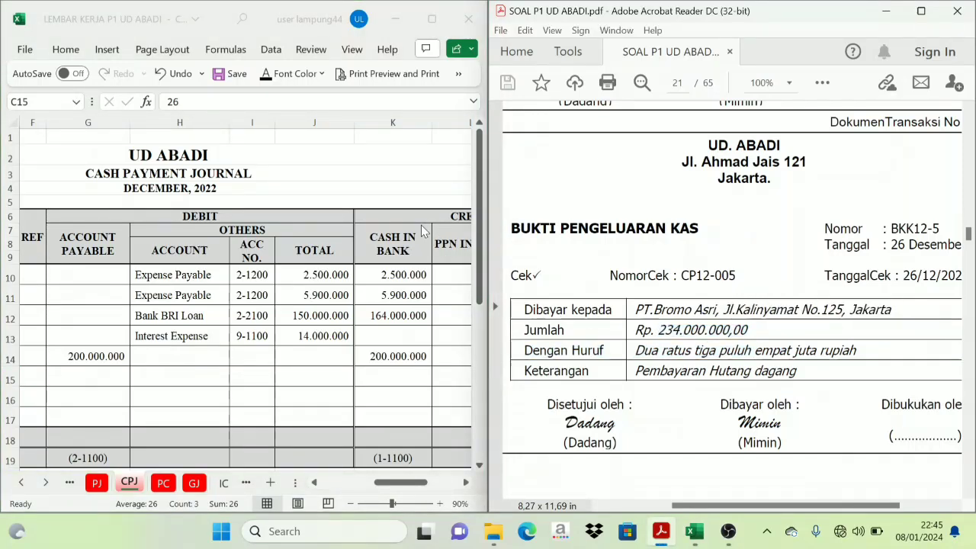
double_click(400, 374)
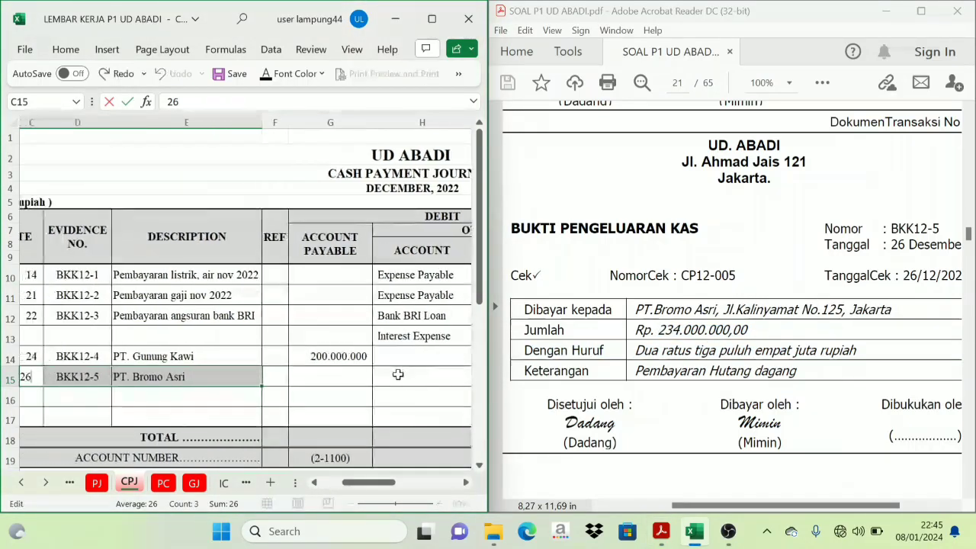
click(466, 482)
click(467, 483)
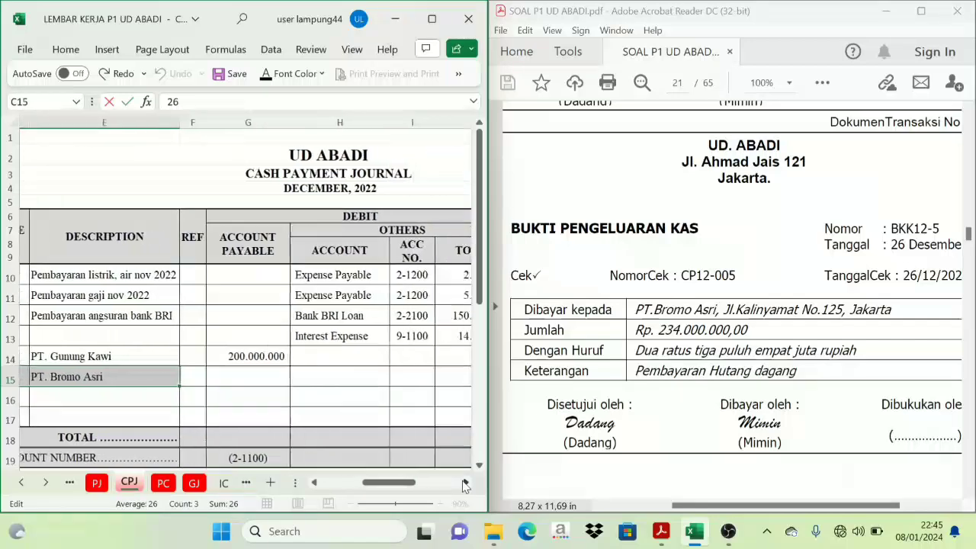
click(467, 483)
click(467, 483)
click(381, 380)
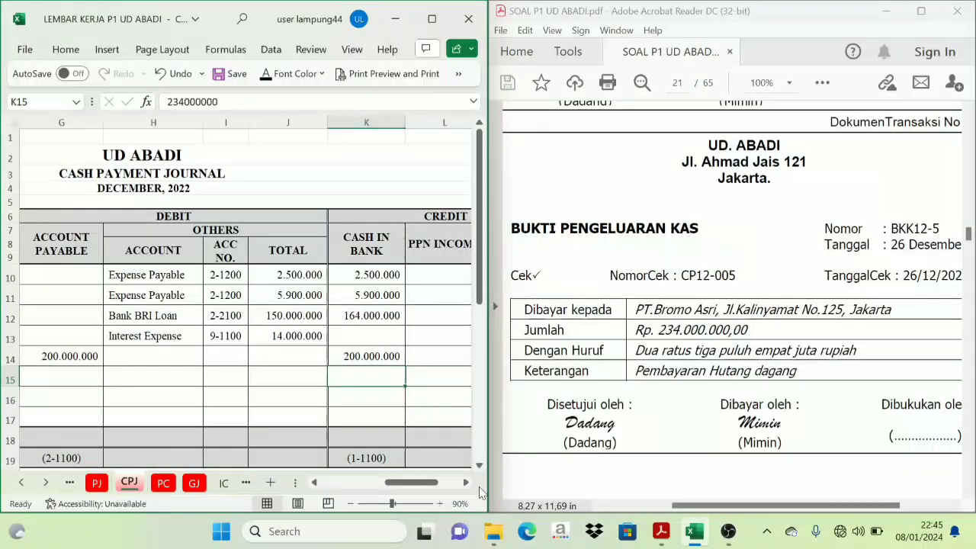
- Reveal PT. Bromo Asri's hidden 234.000.000 Account Payable debit in CPJ G15 with the black font colour
click(313, 482)
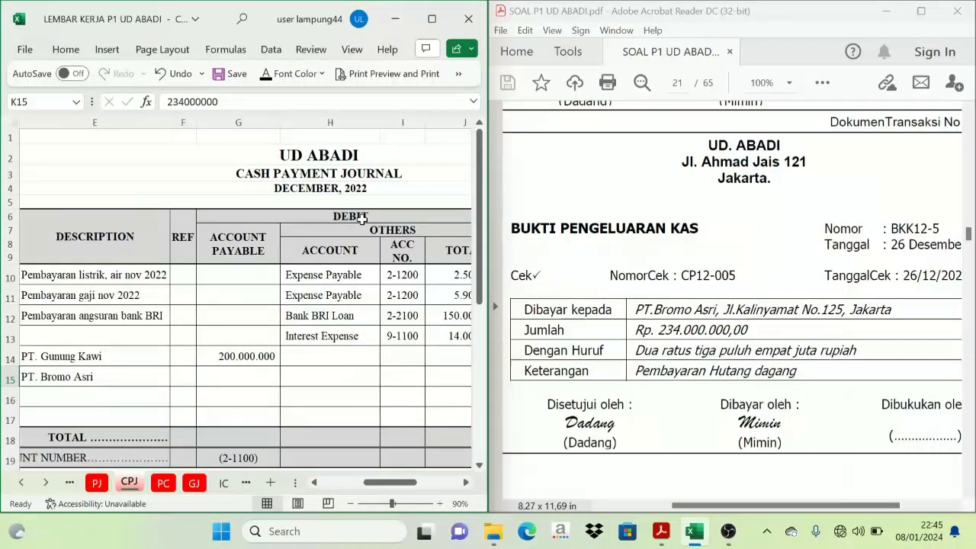
click(362, 219)
click(251, 255)
click(230, 380)
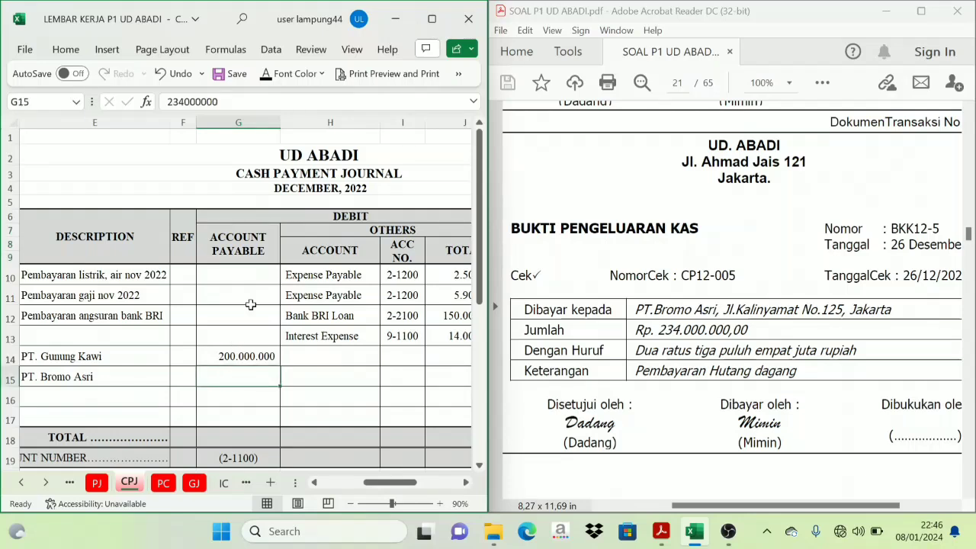
click(266, 74)
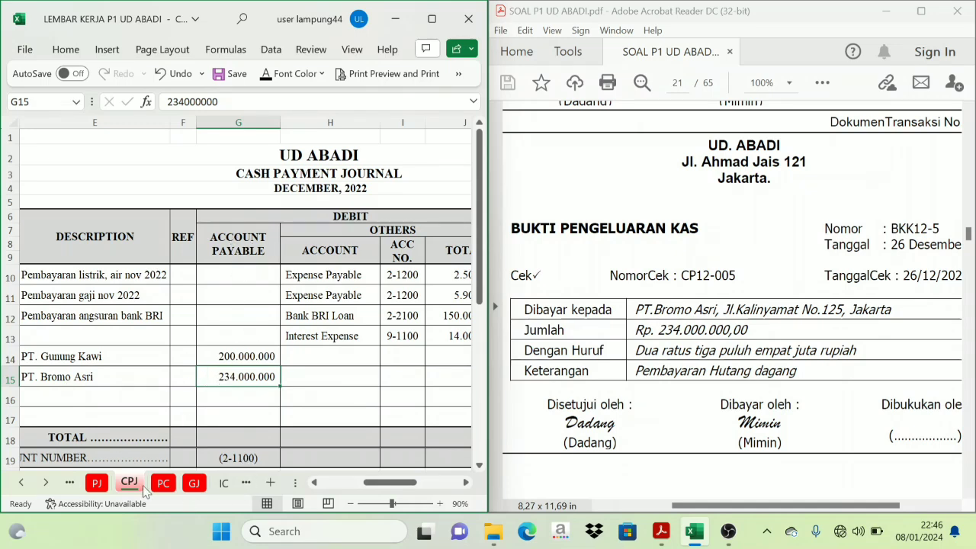
- Reveal the hidden entry 26, Cash Payment Journal, CPJ in C23:E23 of PT Bromo Asri's ledger on the SLAP sheet with the black font colour
click(46, 482)
click(46, 482)
click(46, 482)
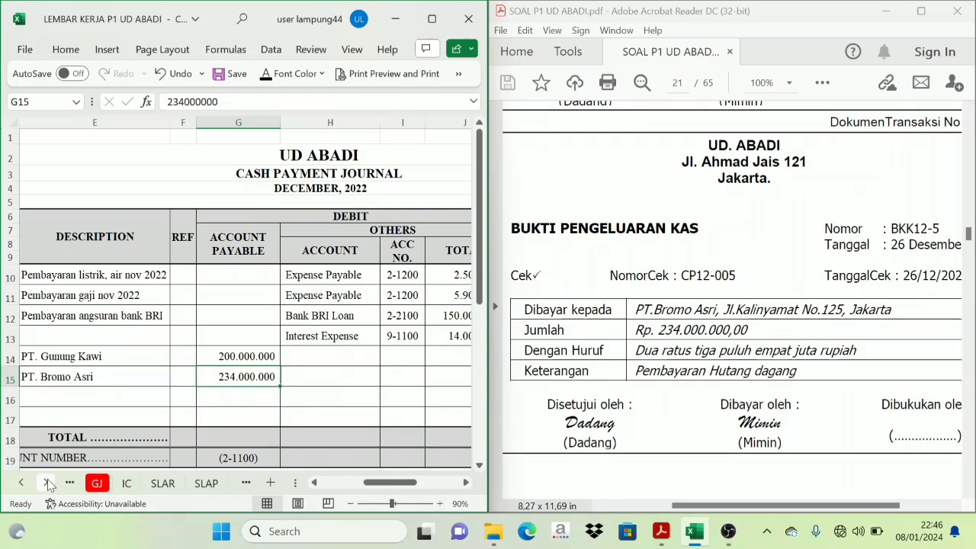
click(204, 480)
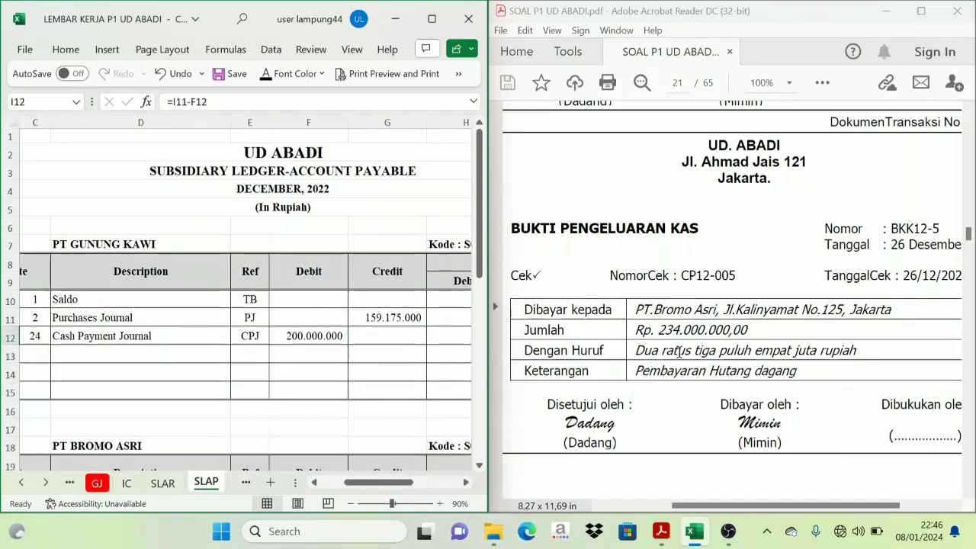
scroll(254, 396, down, 3)
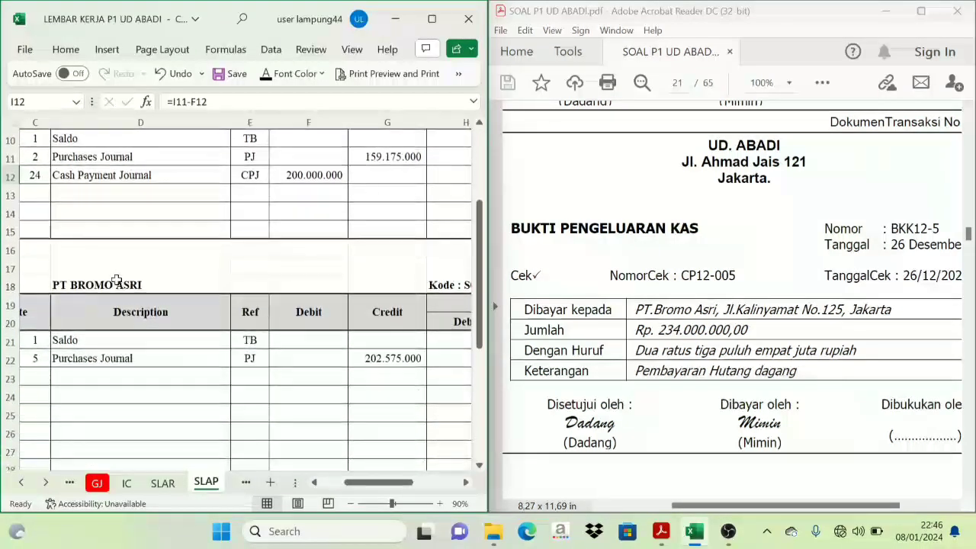
click(314, 484)
drag(77, 379, 282, 380)
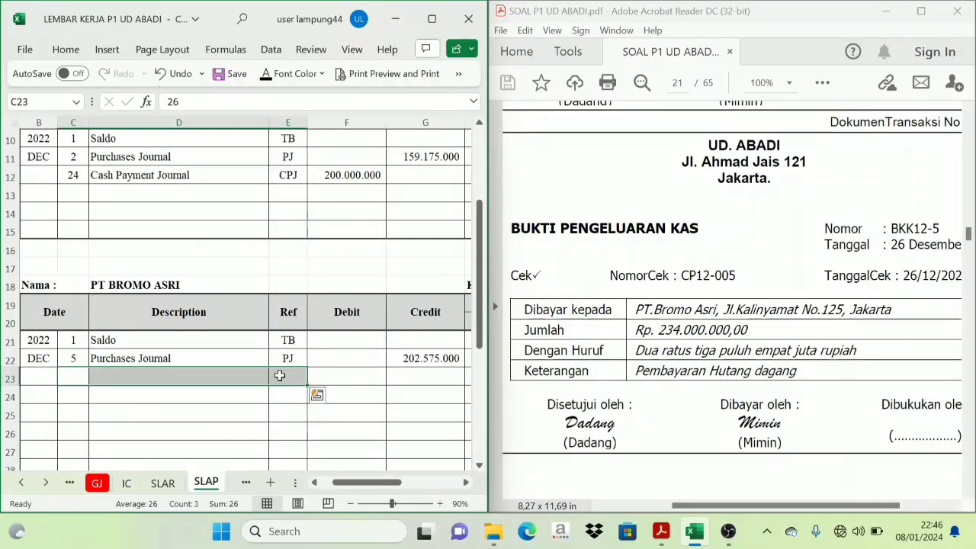
click(265, 74)
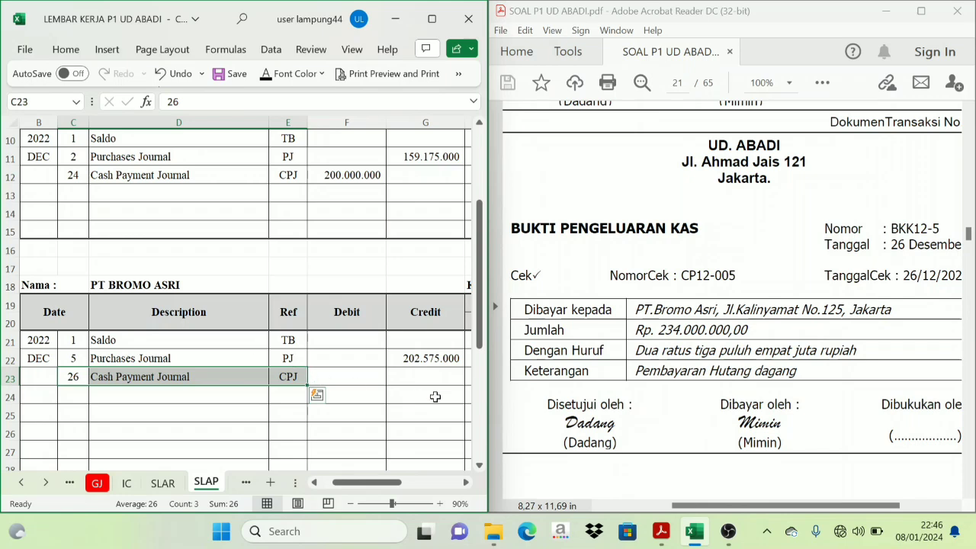
- Check the source amount in CPJ G15 and reveal PT Bromo Asri's hidden 234.000.000 debit in SLAP F23 with the black font colour
click(356, 377)
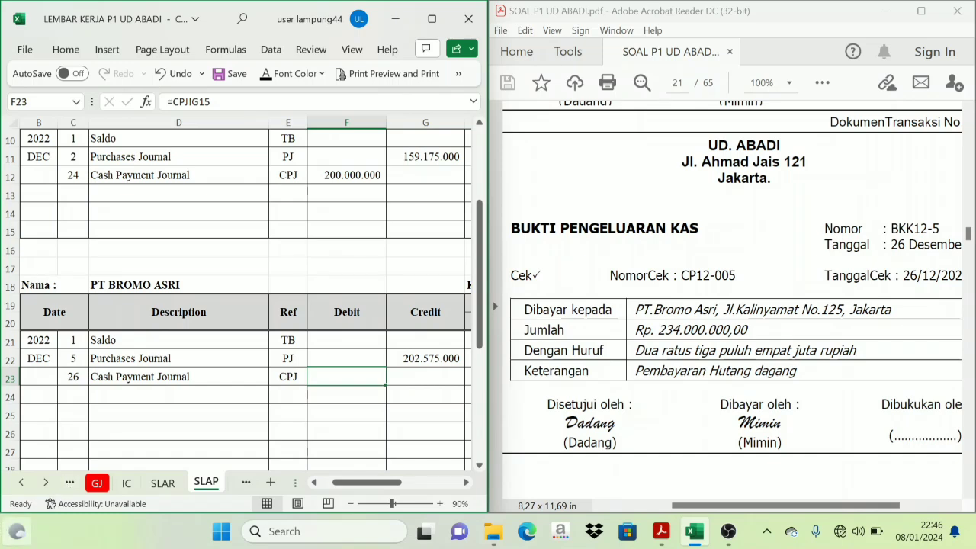
mouse_move(12, 535)
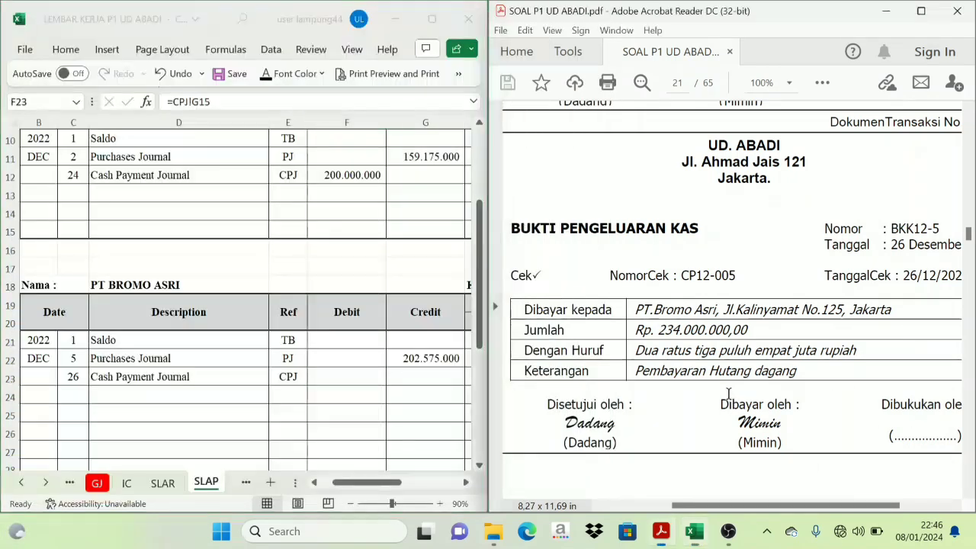
click(27, 482)
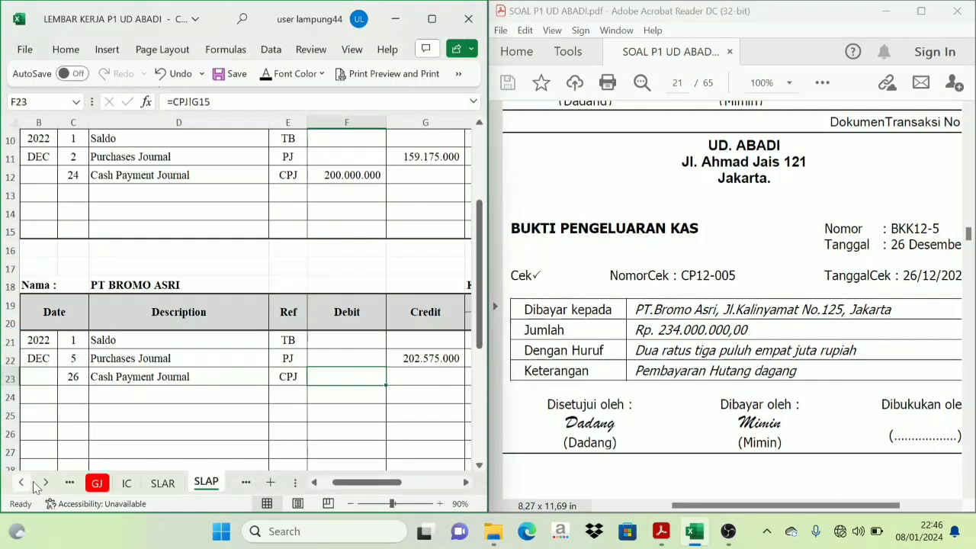
click(21, 483)
click(21, 483)
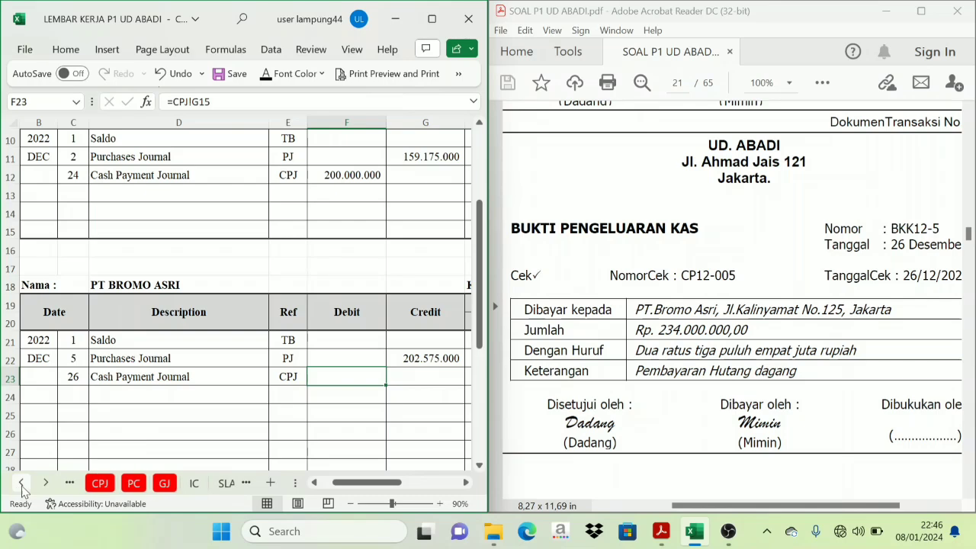
click(99, 482)
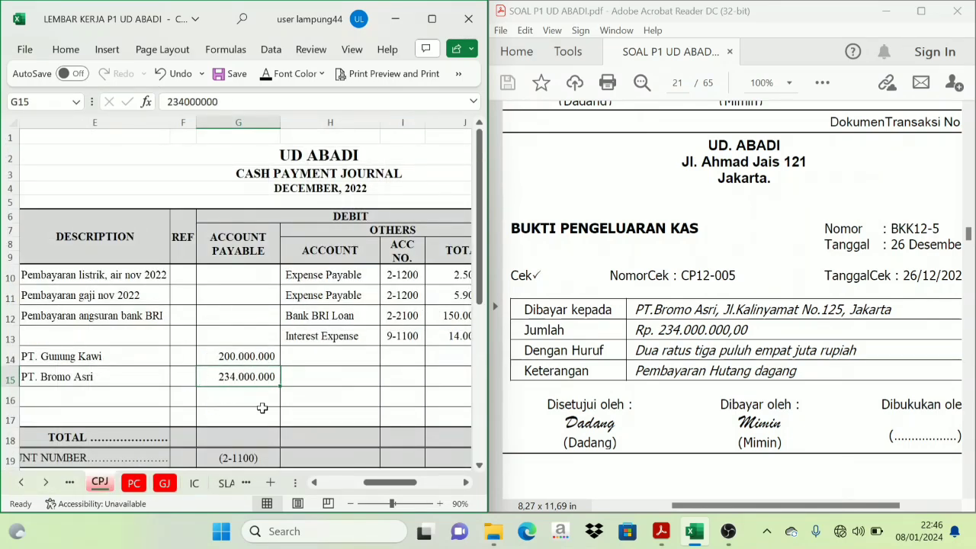
click(45, 482)
click(46, 482)
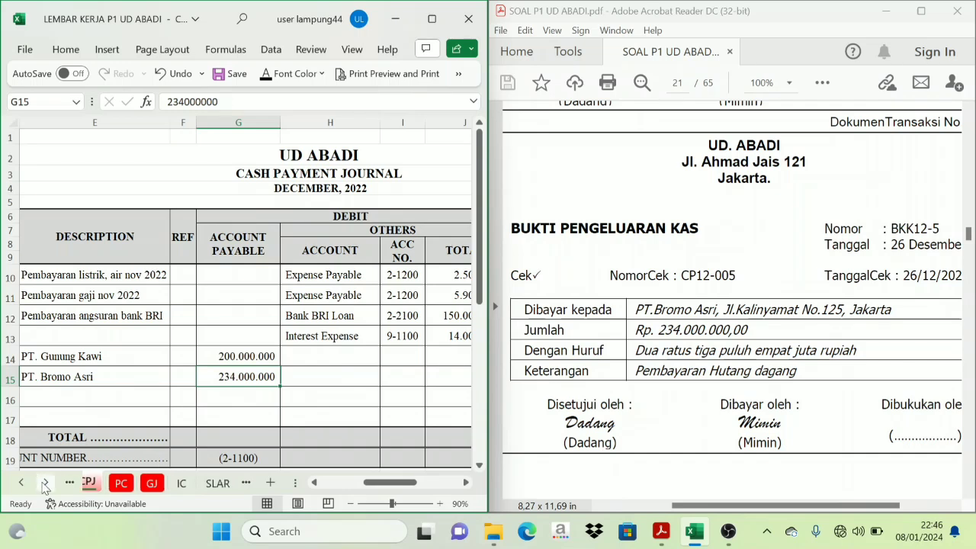
click(45, 482)
click(175, 483)
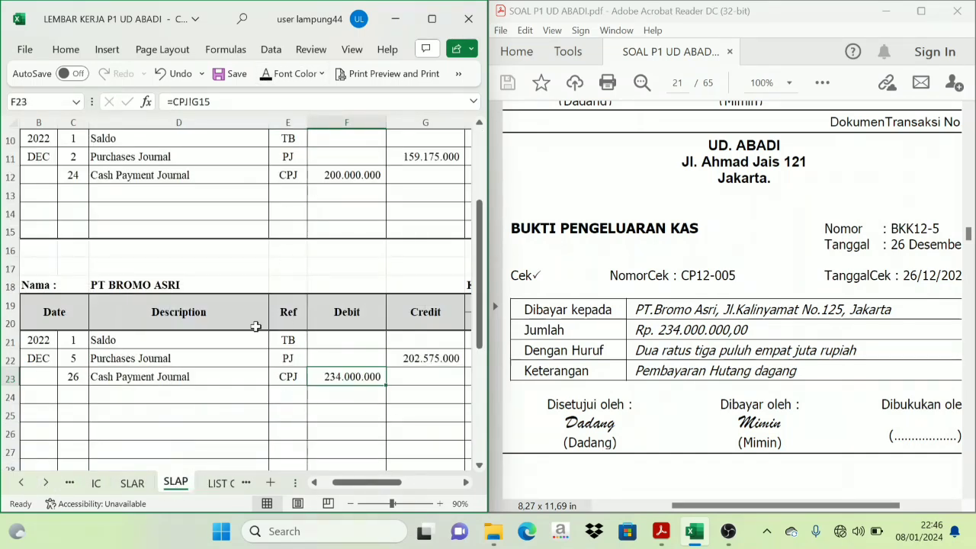
drag(393, 488, 429, 492)
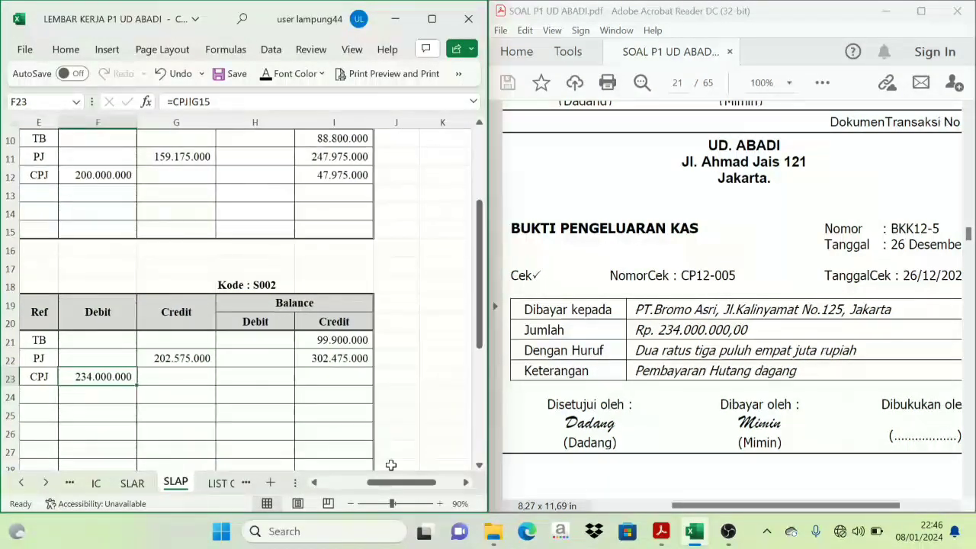
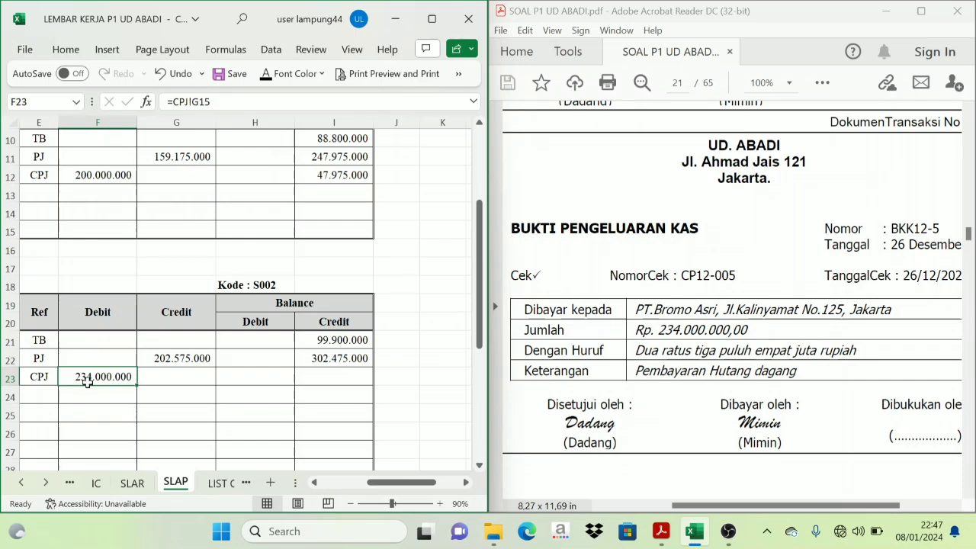
- Reveal PT Bromo Asri's hidden 68.475.000 credit balance, =I22-F23, in SLAP I23 with the black font colour
click(339, 323)
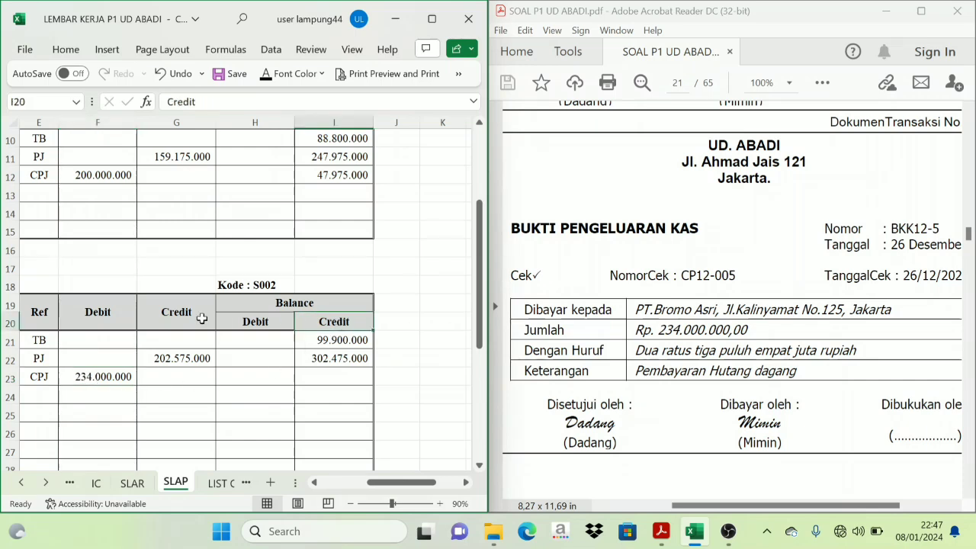
click(116, 319)
click(335, 359)
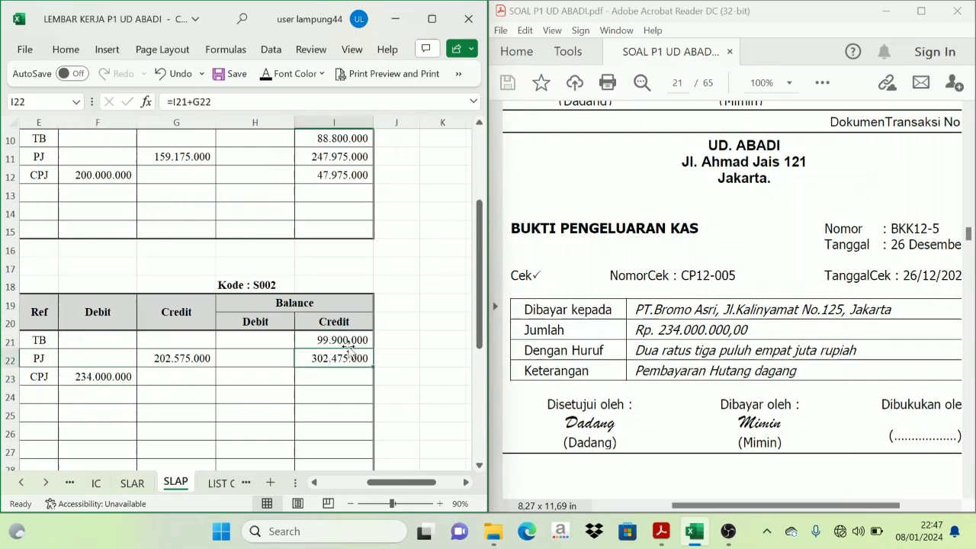
click(105, 385)
click(344, 377)
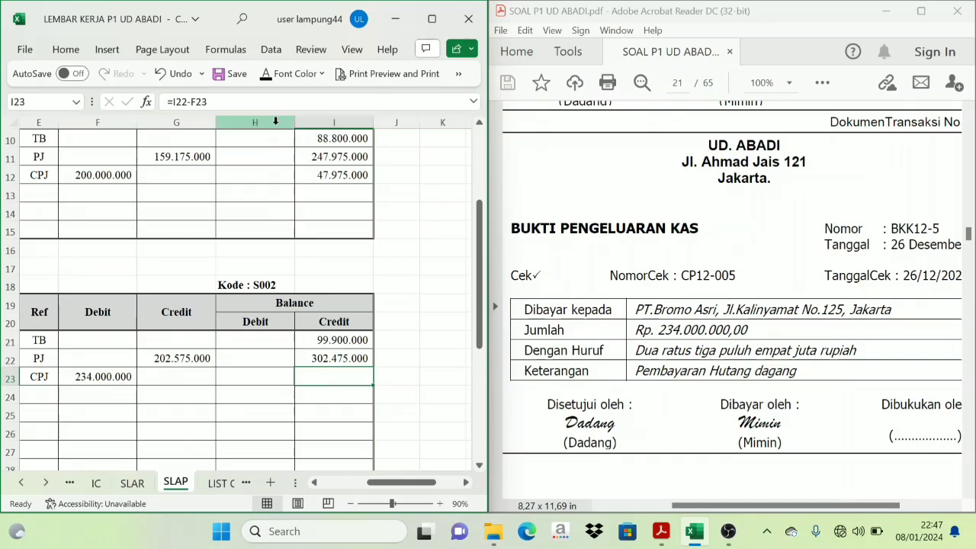
click(272, 83)
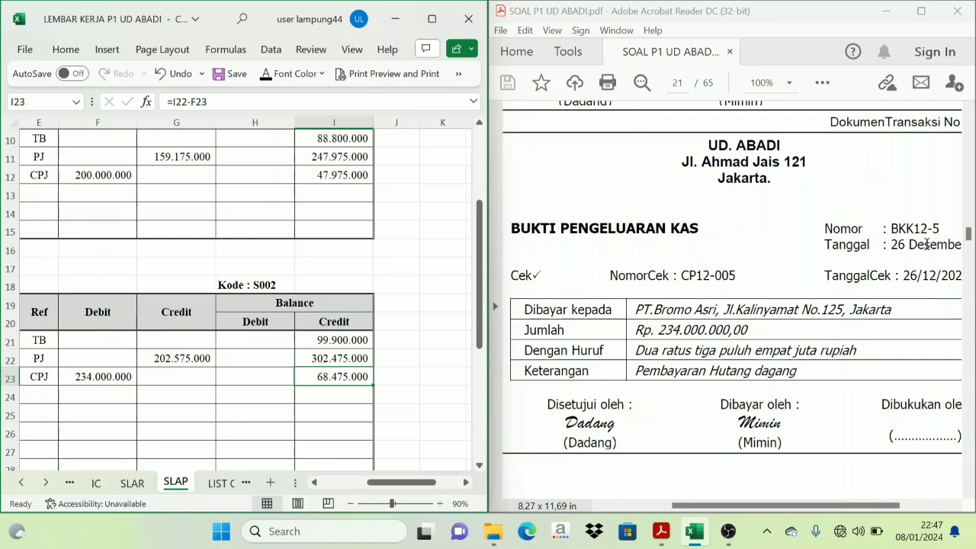
- Review the cash payment vouchers in the PDF from Dokumen Transaksi No.20 back to No.17, with the reader window maximised
scroll(953, 230, up, 1)
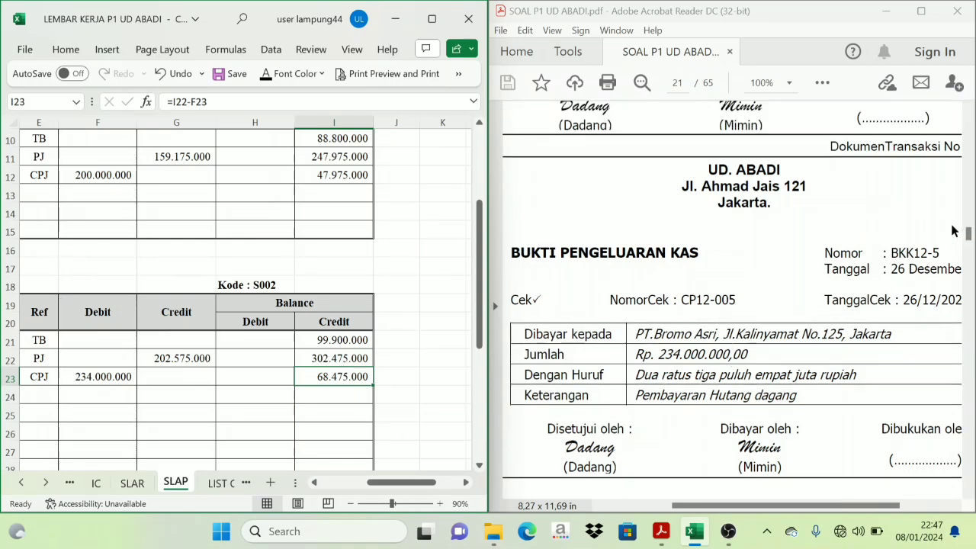
drag(850, 505, 910, 506)
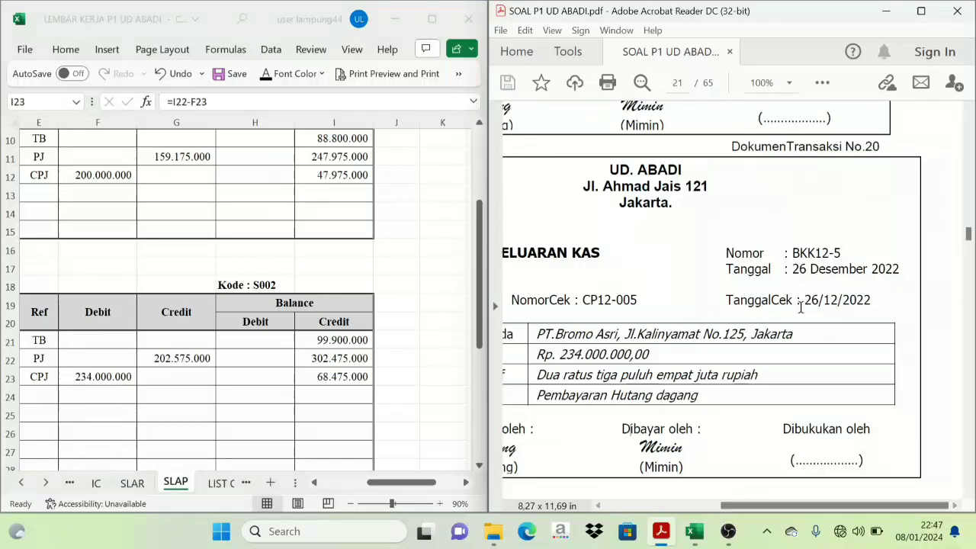
scroll(798, 311, down, 6)
scroll(790, 336, down, 7)
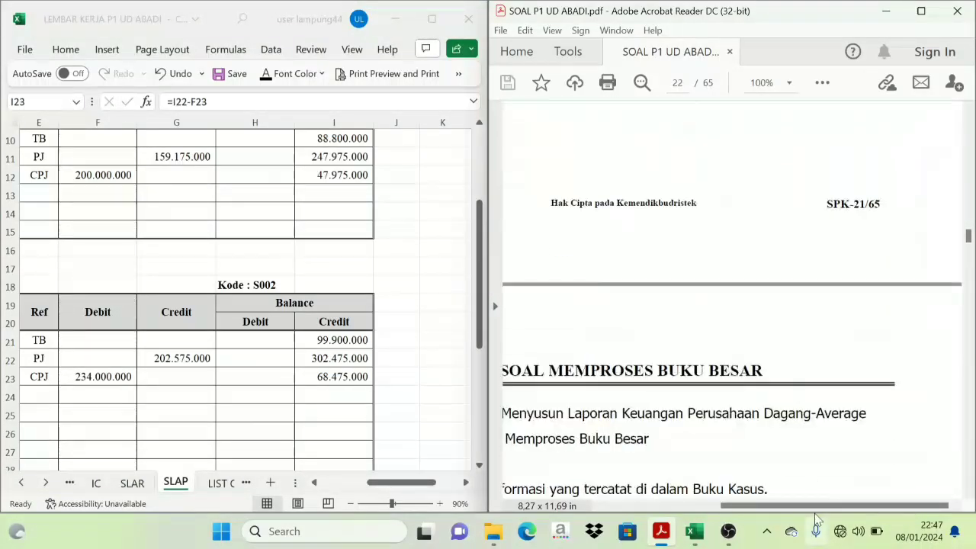
drag(814, 509, 774, 509)
scroll(709, 369, up, 5)
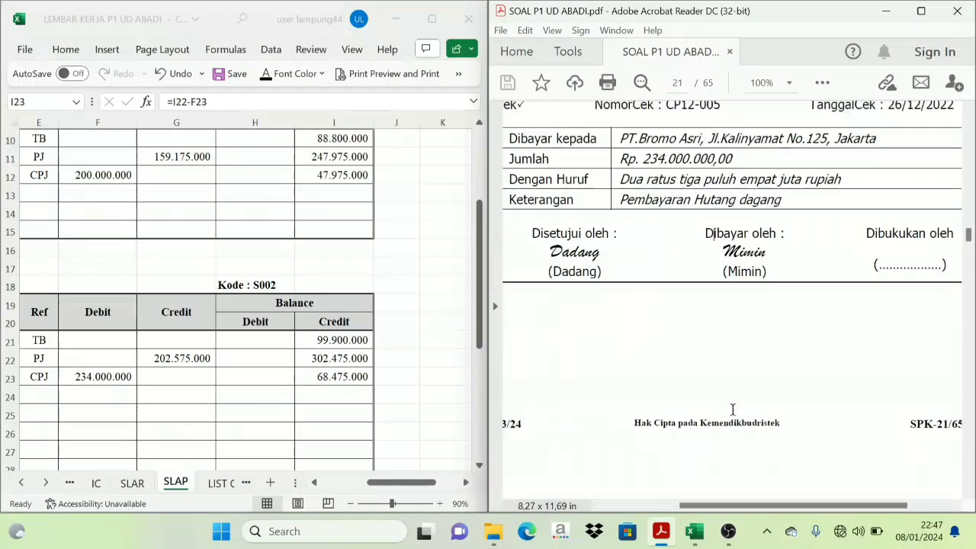
scroll(665, 313, up, 3)
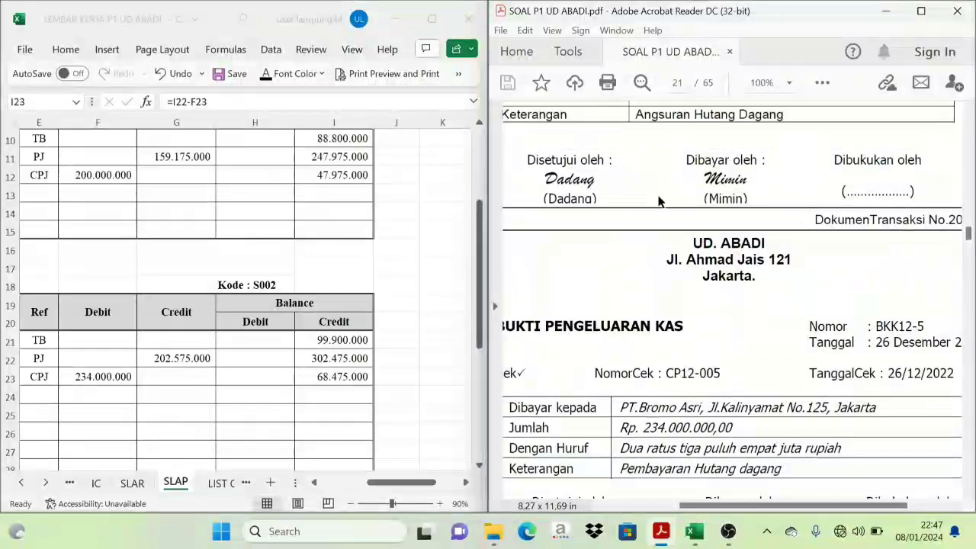
scroll(660, 201, up, 5)
click(922, 11)
scroll(710, 320, up, 4)
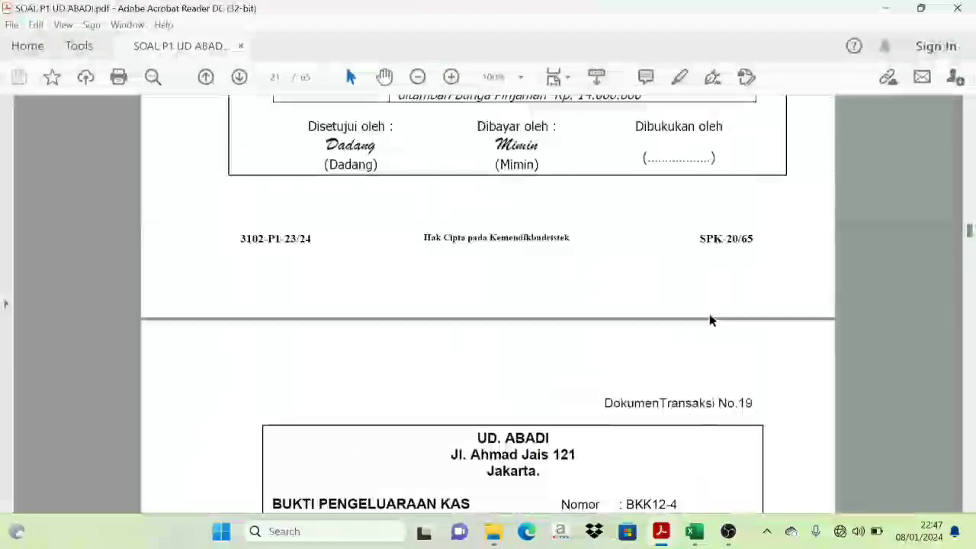
scroll(710, 320, up, 11)
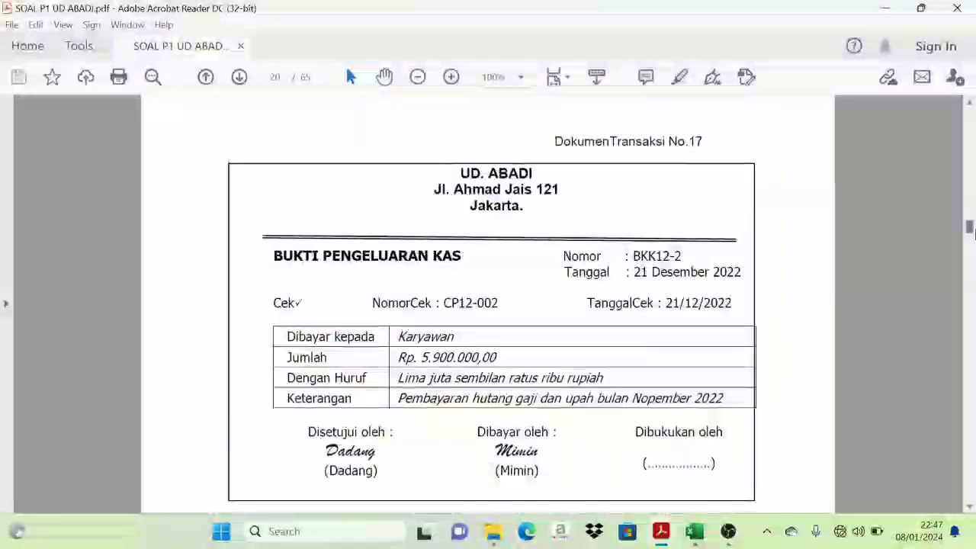
scroll(569, 321, up, 5)
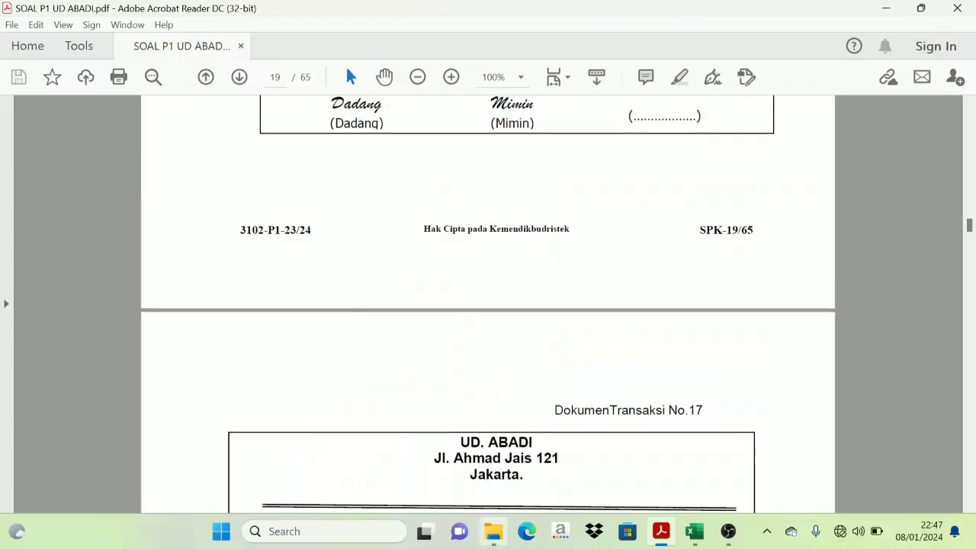
- Switch to Excel, maximise the workbook window and show the start of the SLAP subsidiary ledger
click(694, 532)
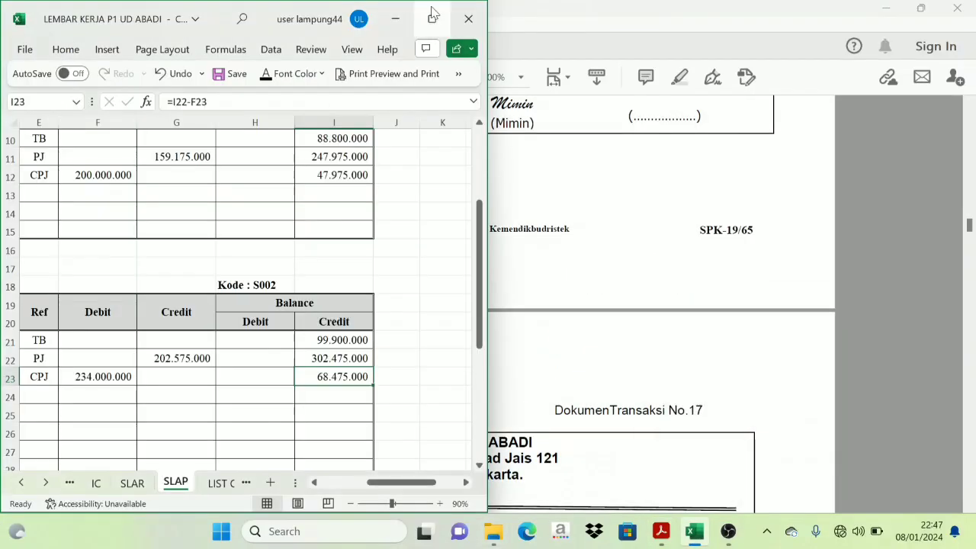
click(432, 18)
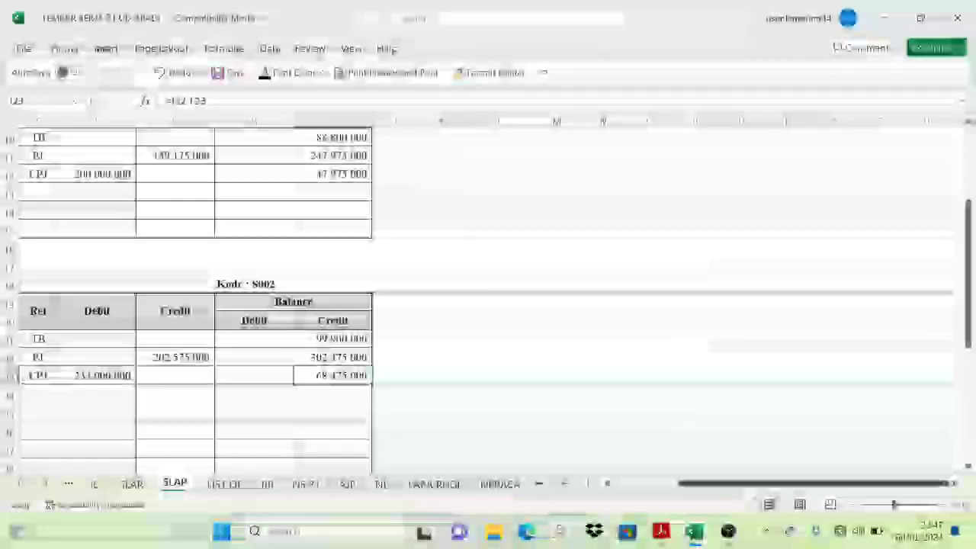
scroll(488, 420, up, 3)
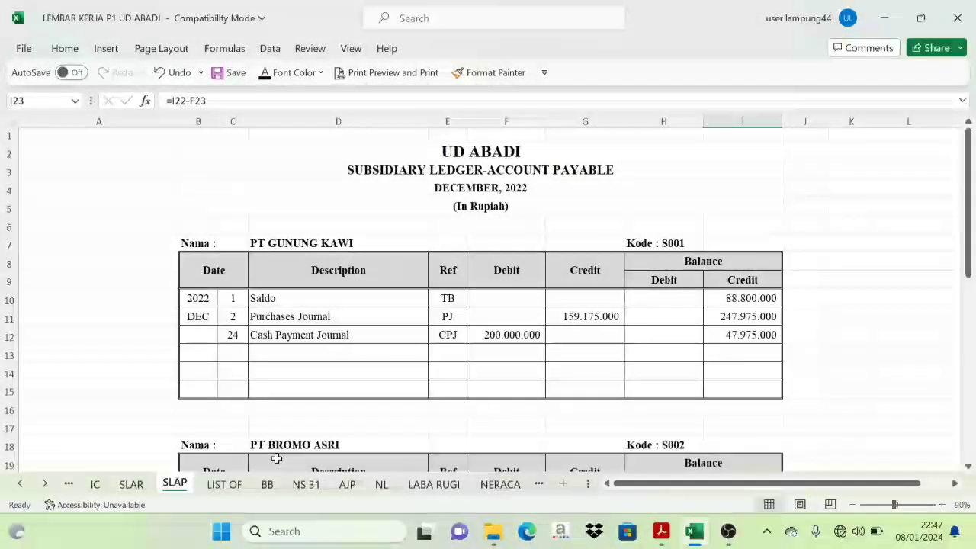
- Look over the entries on the SLAR, IC and GJ sheets, the Sales Journal and the Cash Receipt Journal
click(131, 484)
click(94, 484)
click(20, 484)
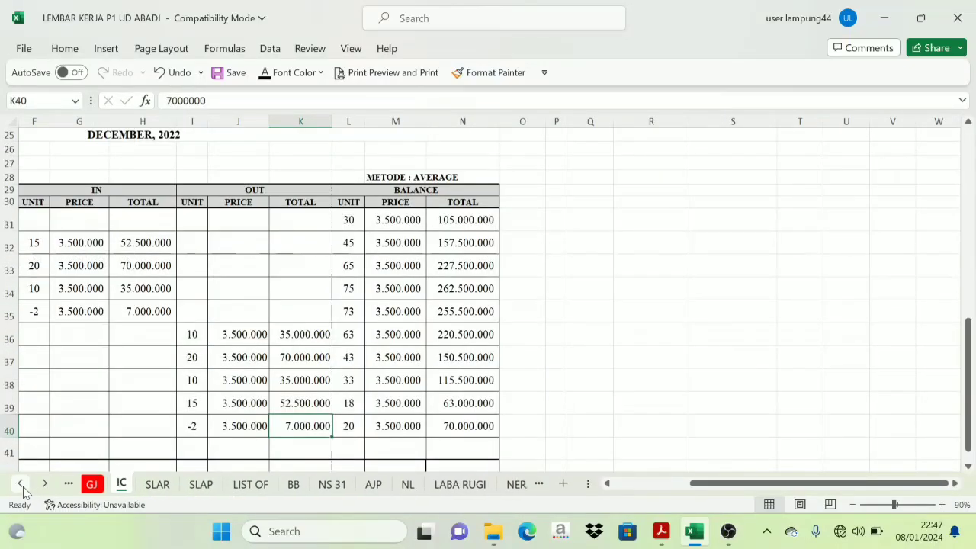
click(91, 484)
click(21, 485)
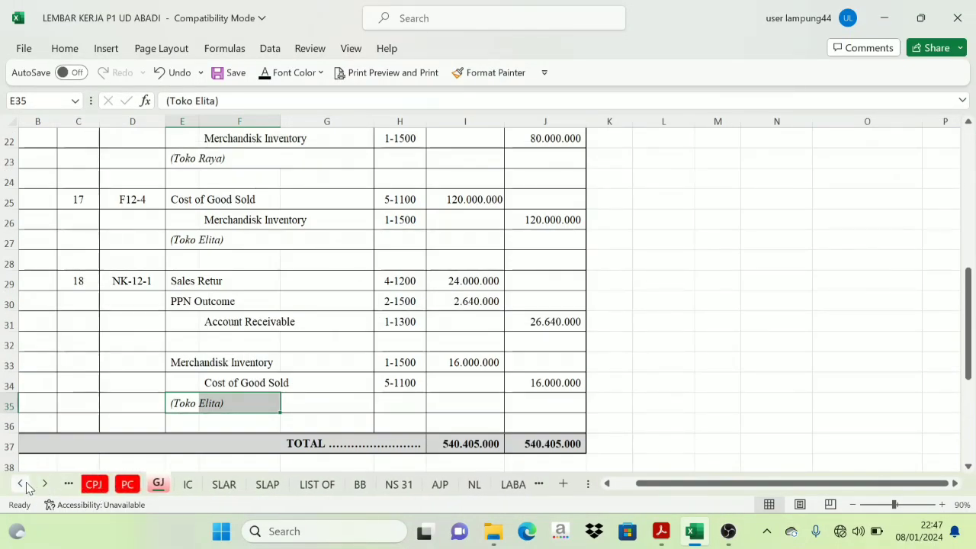
click(20, 483)
click(21, 483)
click(172, 486)
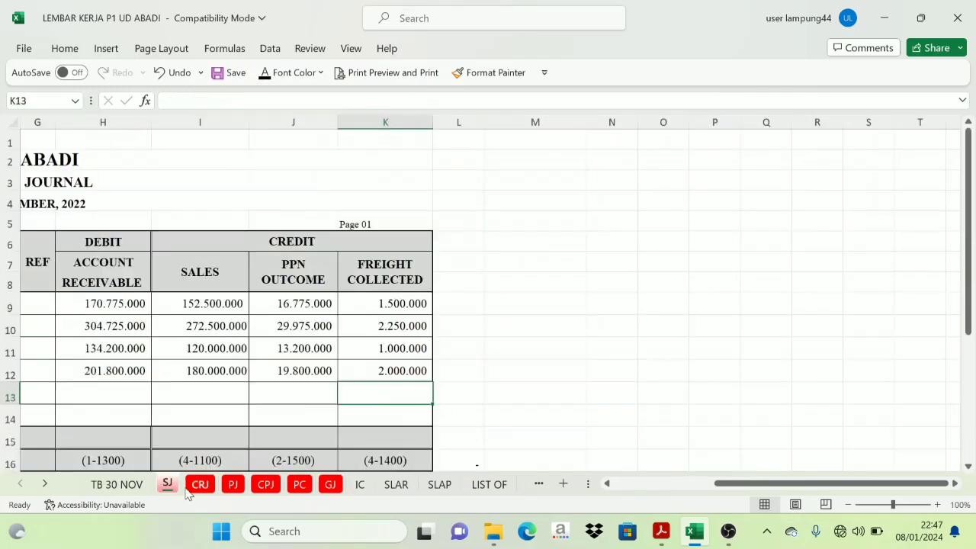
drag(839, 488, 719, 492)
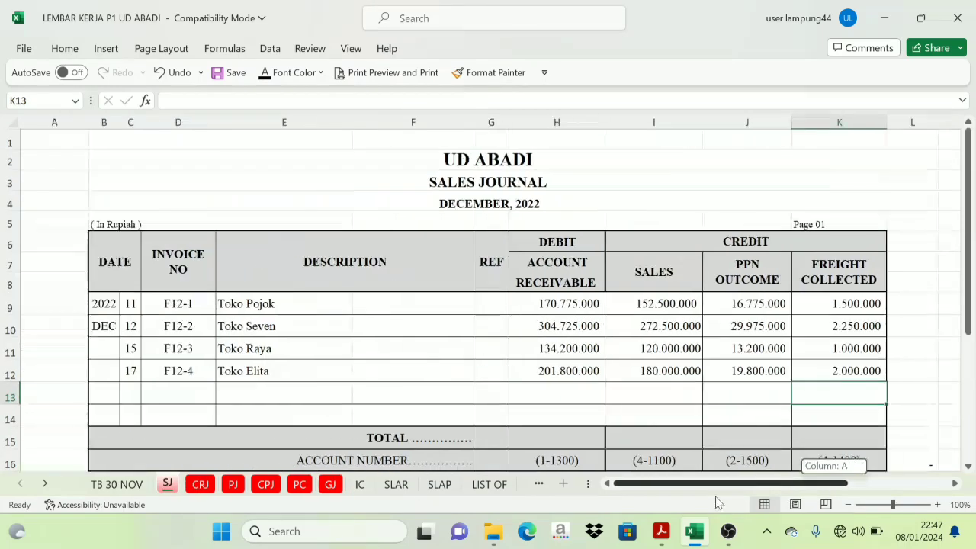
click(200, 485)
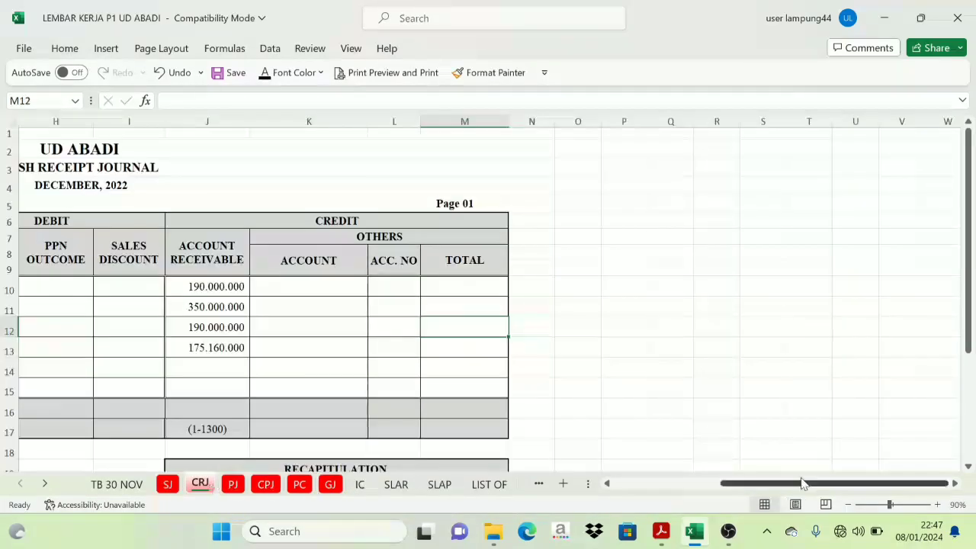
drag(805, 487, 736, 489)
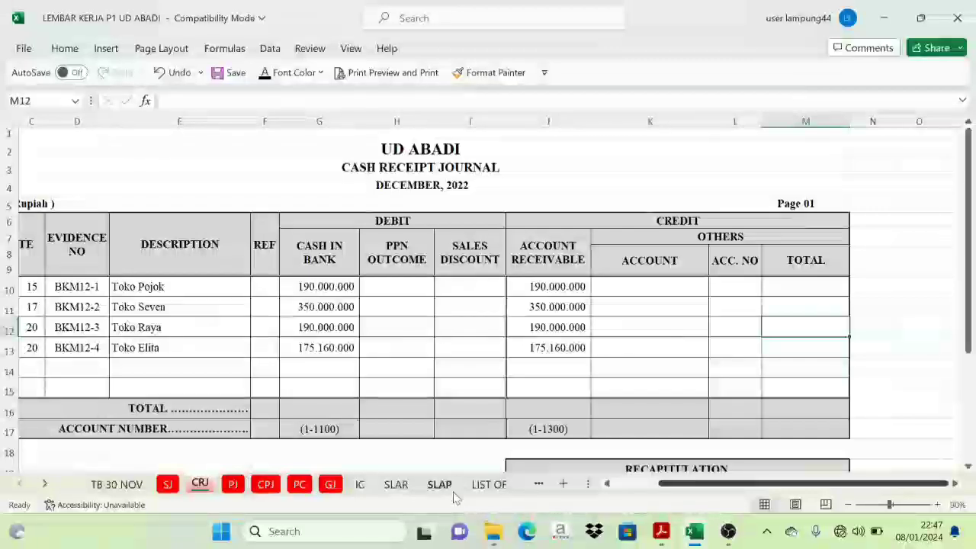
- Examine the account receivable, account payable and inventory balance lists on the LIST OF sheet, including the formula in D10
click(487, 485)
scroll(608, 316, up, 8)
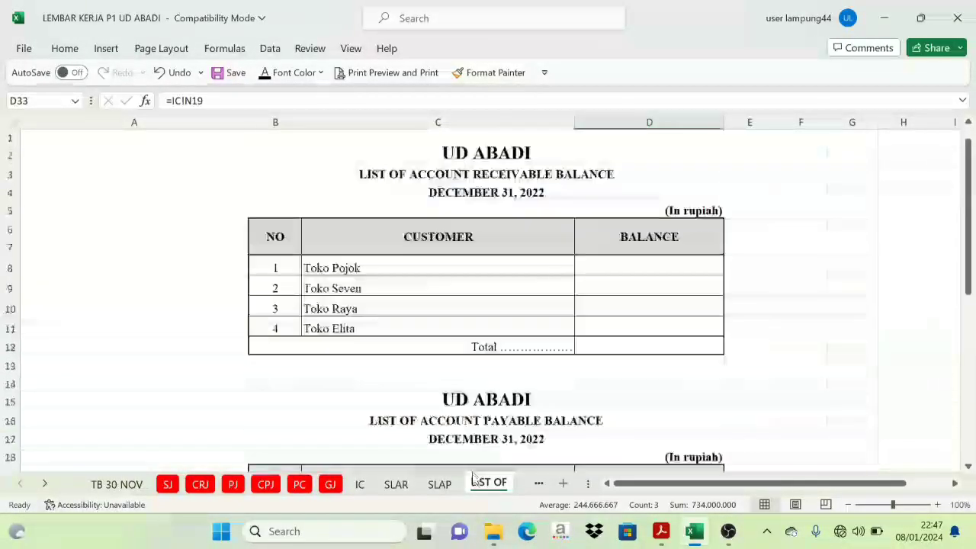
click(609, 313)
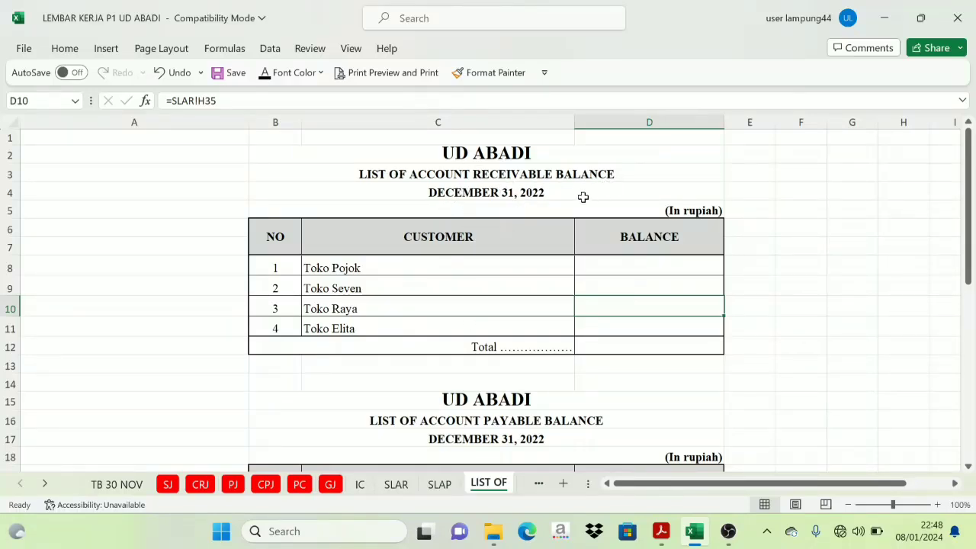
scroll(583, 196, down, 2)
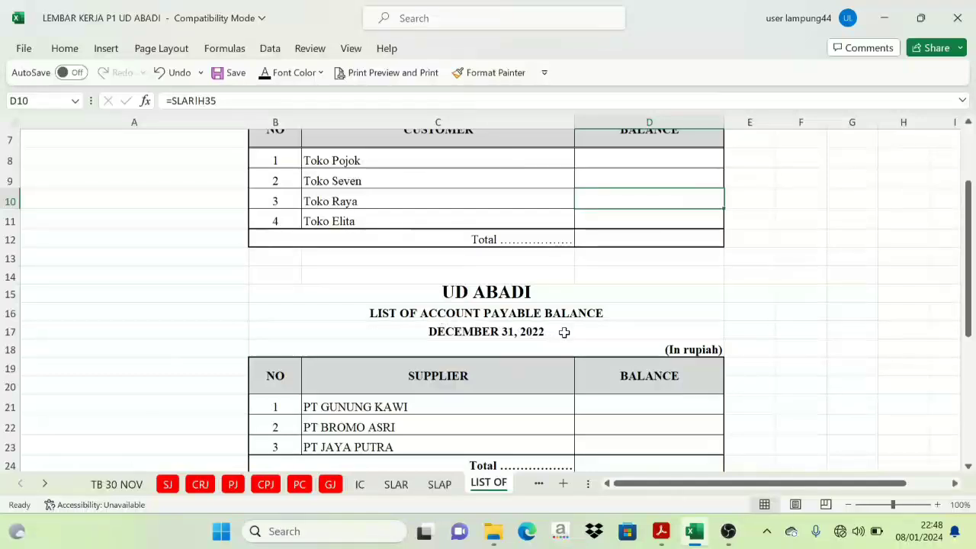
scroll(559, 335, down, 1)
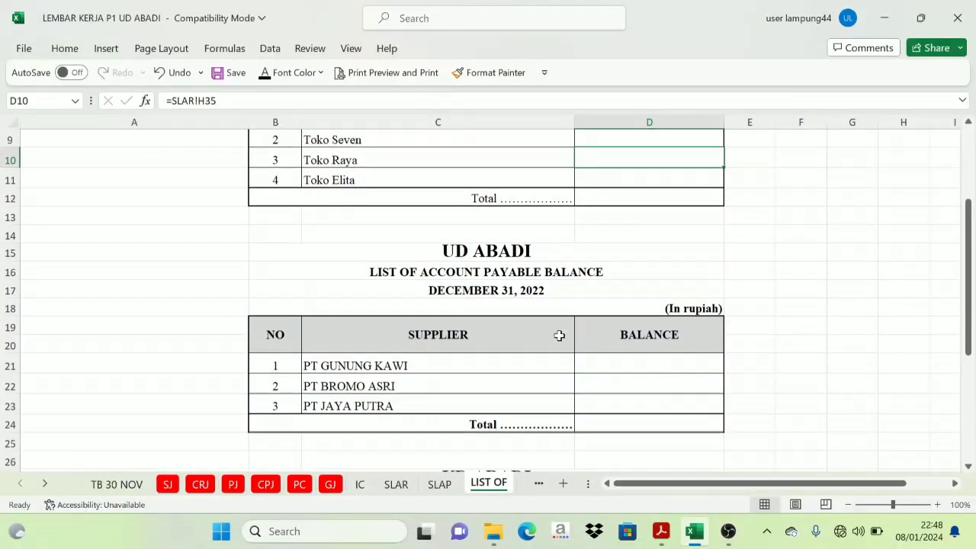
scroll(559, 335, down, 4)
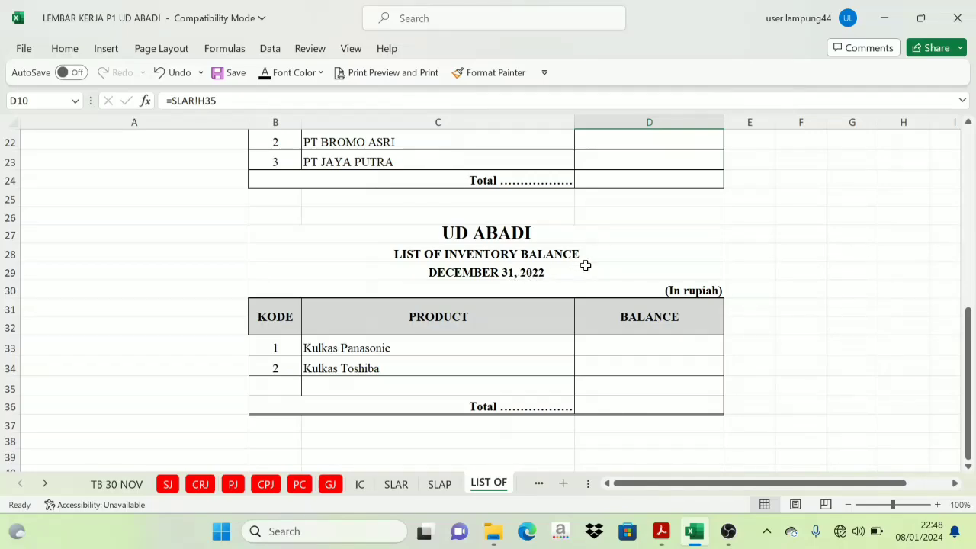
scroll(573, 297, up, 7)
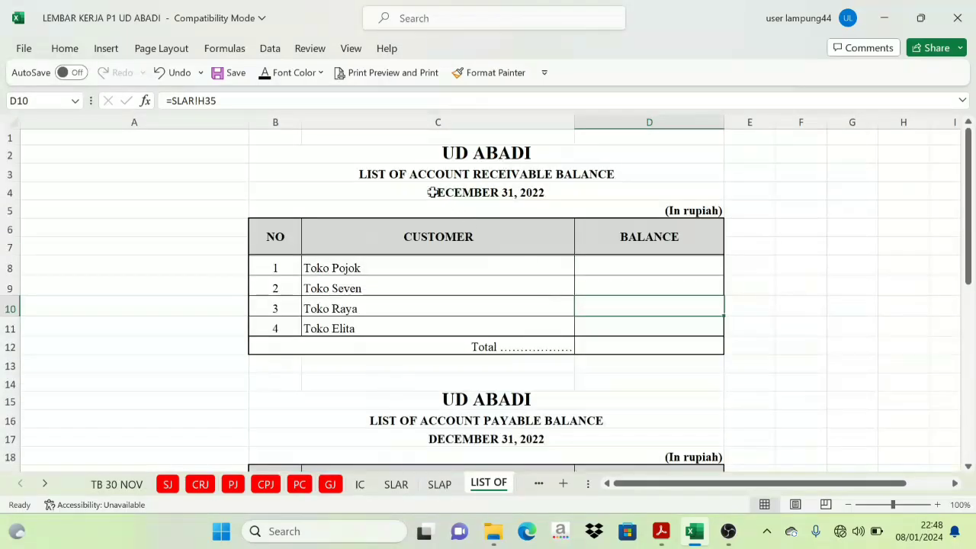
- Check the Toko Pojok balance formula in LIST OF D8 and locate its source cell H12 on the SLAR sheet
click(351, 279)
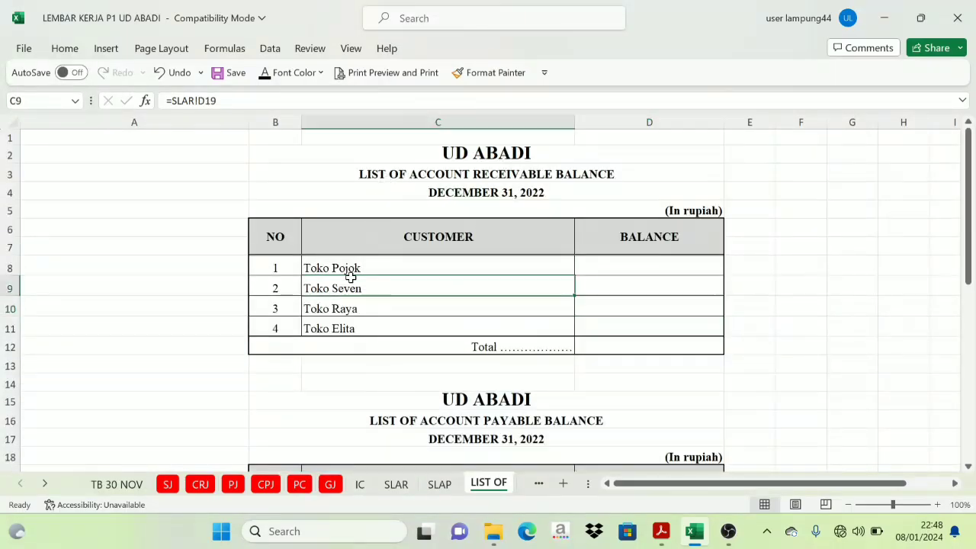
click(619, 267)
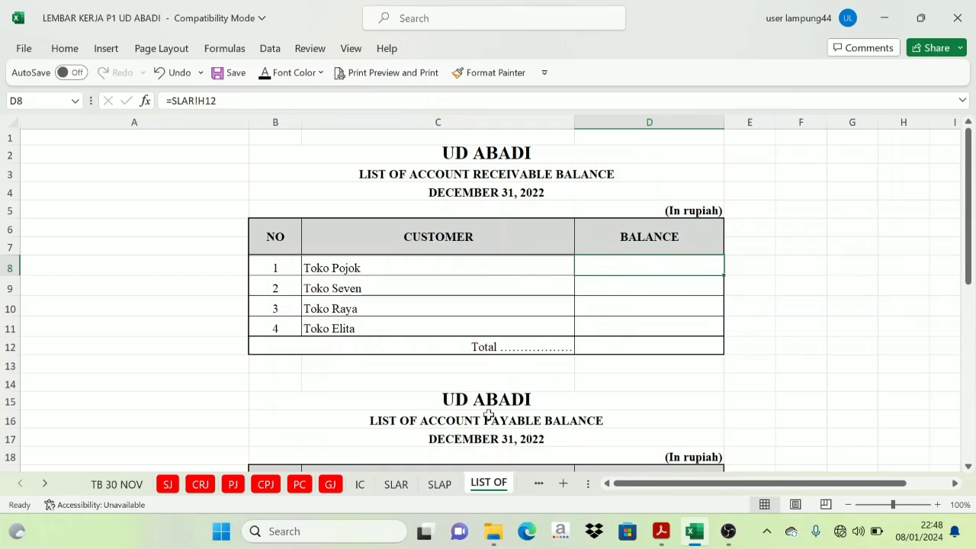
click(395, 484)
scroll(320, 388, up, 4)
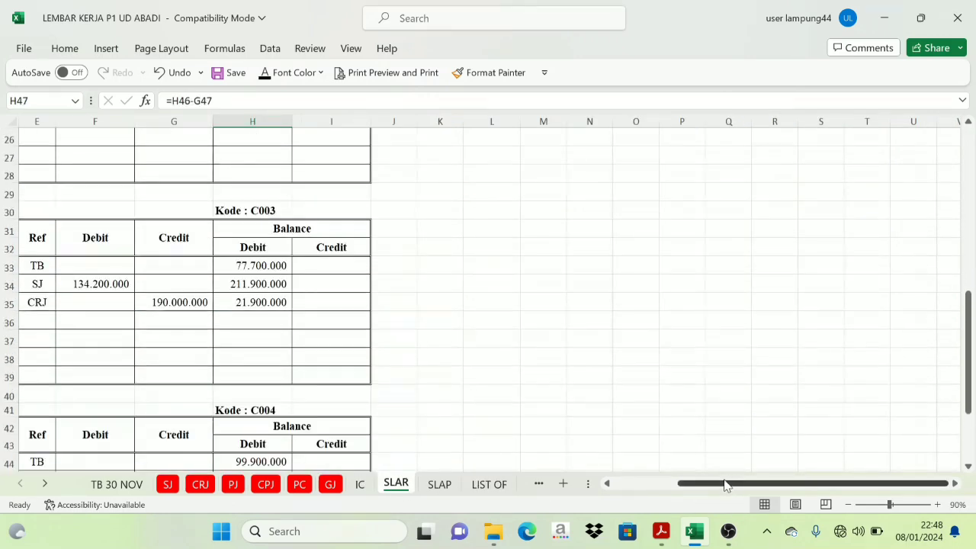
drag(725, 486, 643, 484)
scroll(581, 435, up, 8)
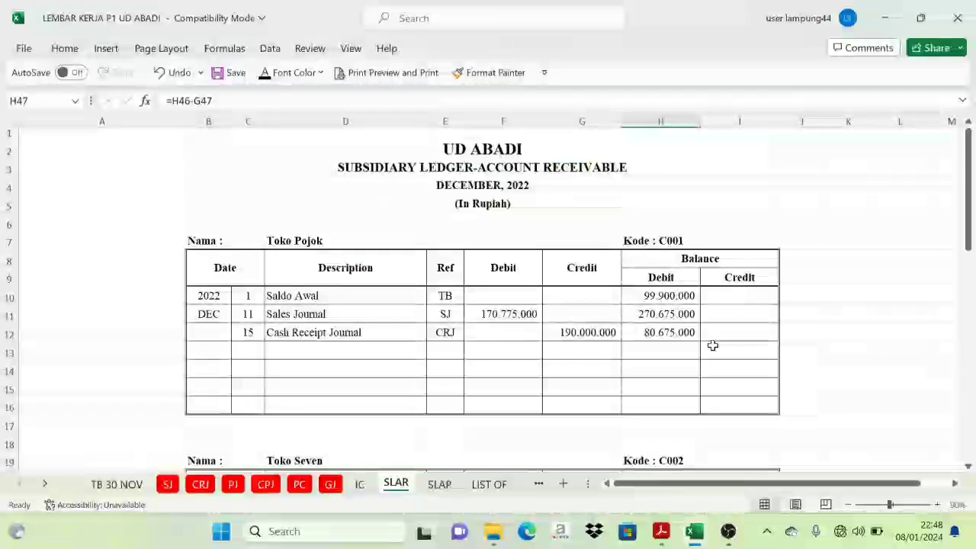
click(489, 484)
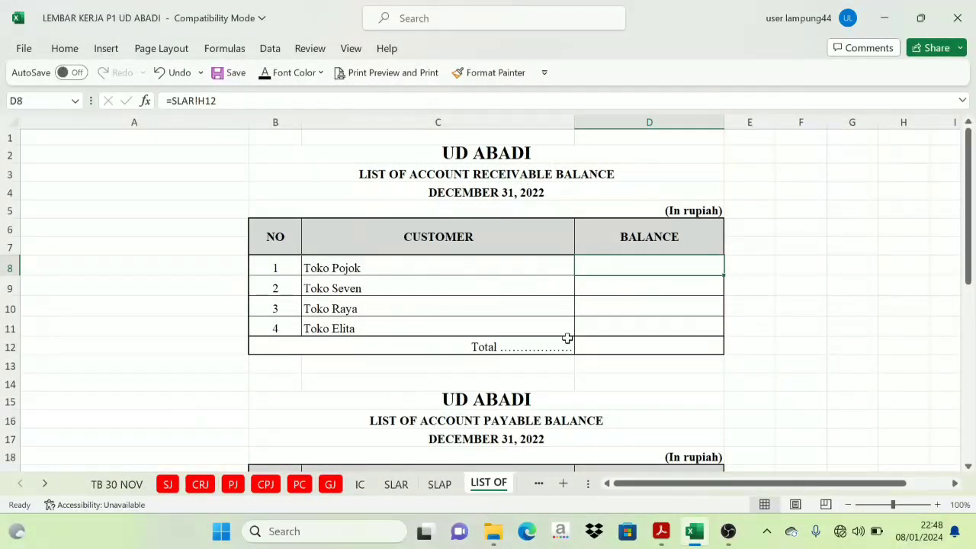
click(395, 485)
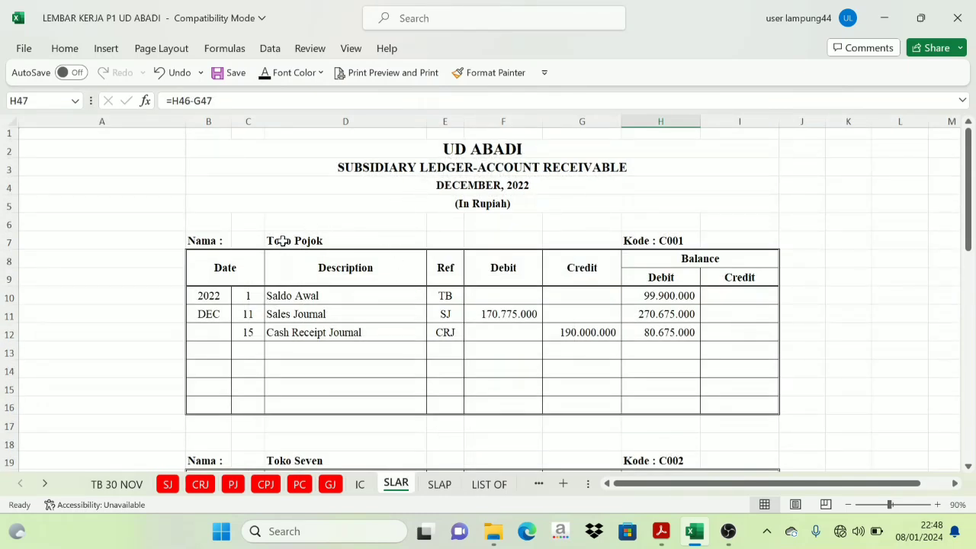
click(664, 339)
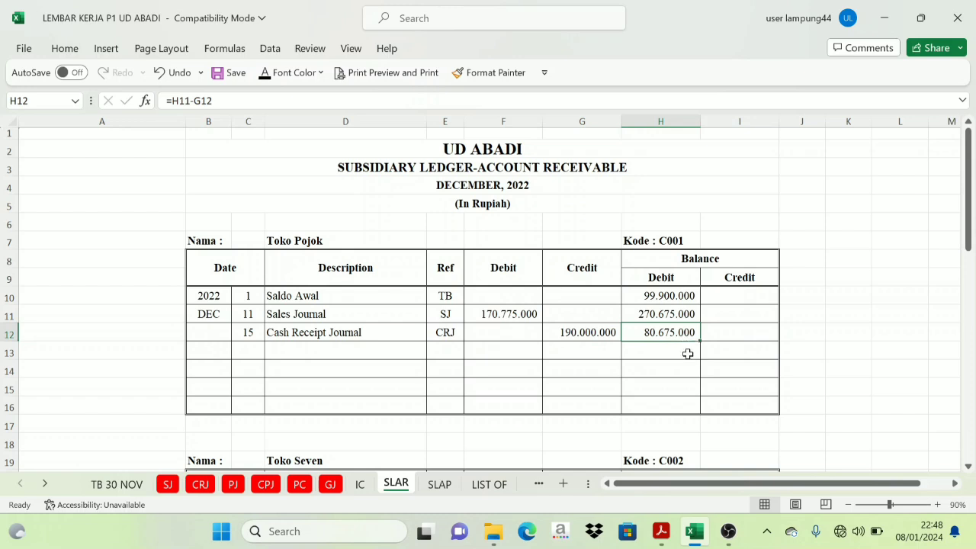
- Reveal the Toko Seven balance linked to SLAR!H24 in cell D9 of the LIST OF sheet by giving it a black font
click(495, 485)
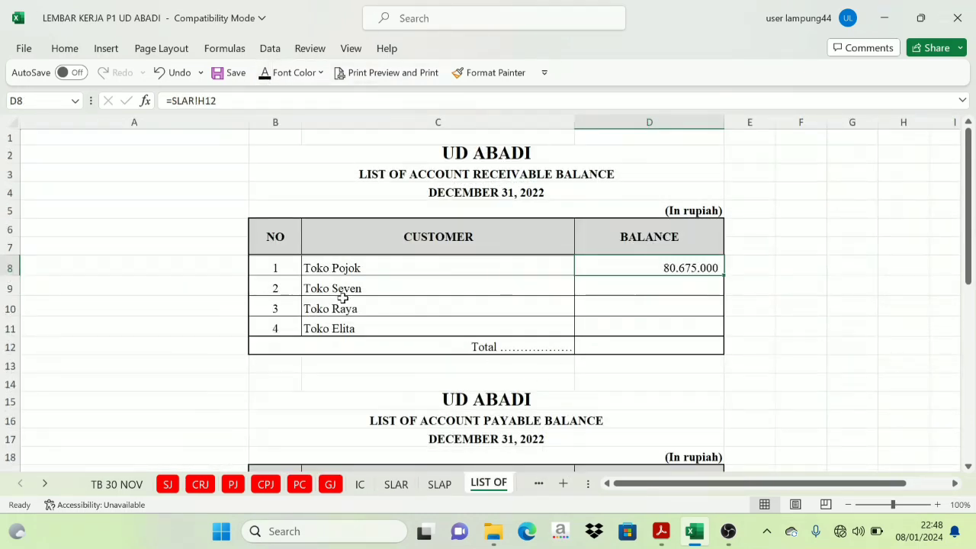
click(408, 488)
scroll(410, 405, down, 4)
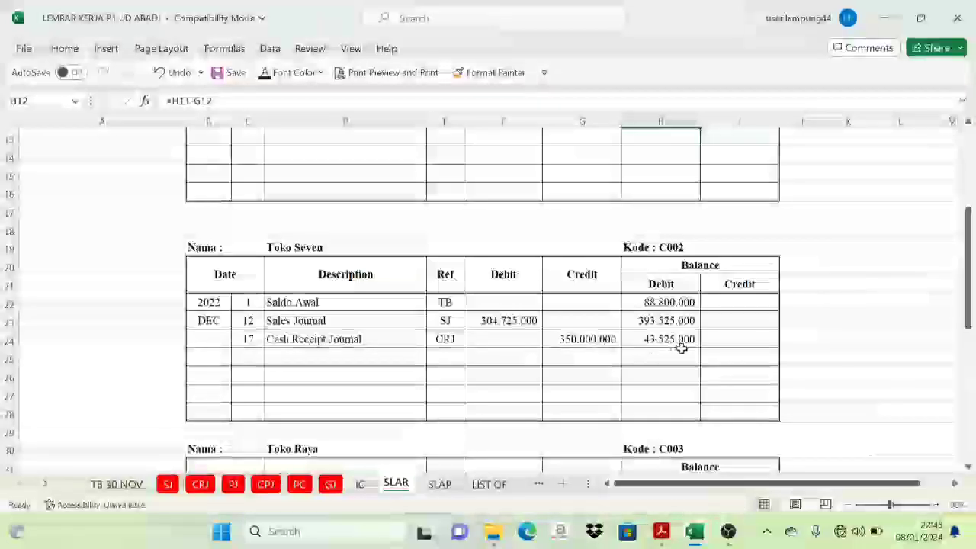
click(489, 485)
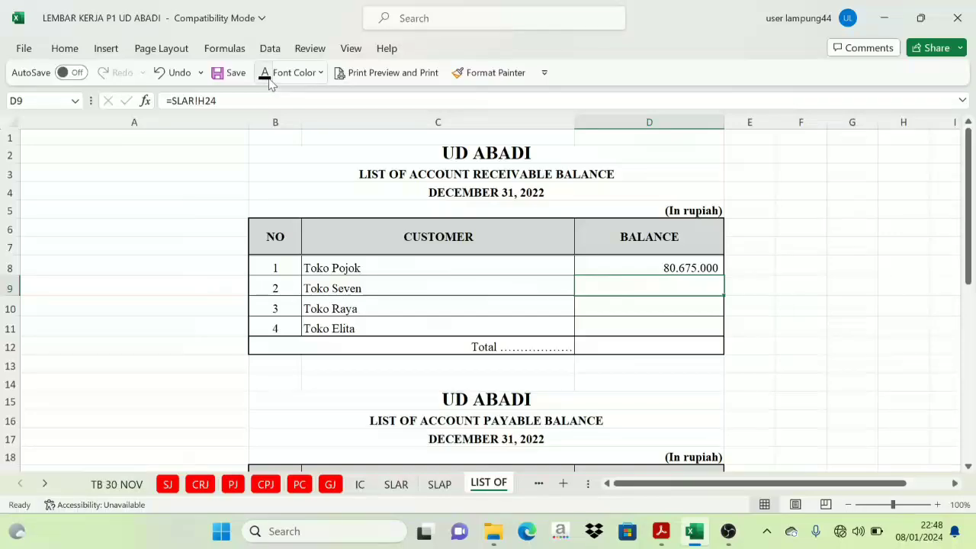
- Reveal the Toko Raya and Toko Elita balances in LIST OF D10:D11 and the =SUM(D8:D11) total in D12 in black font
click(396, 485)
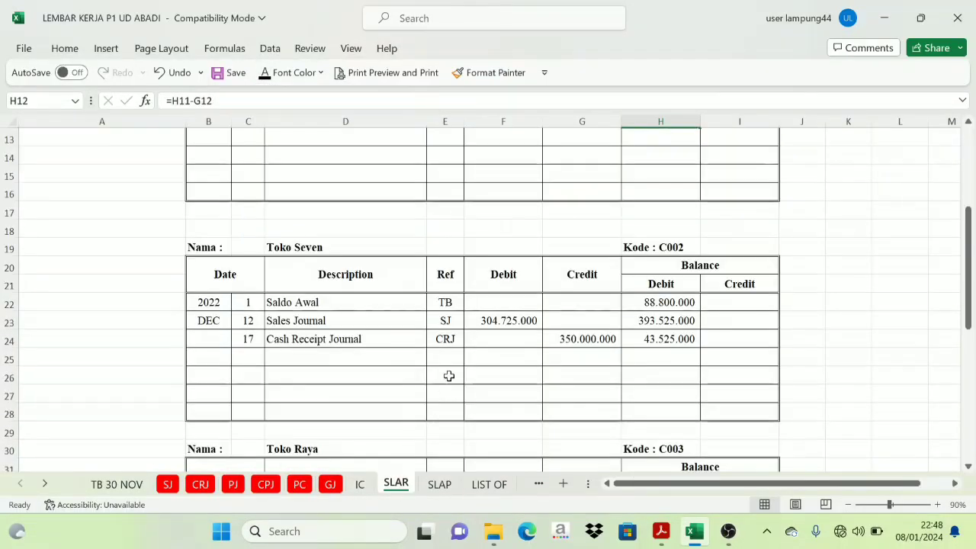
scroll(449, 375, down, 3)
scroll(512, 321, down, 1)
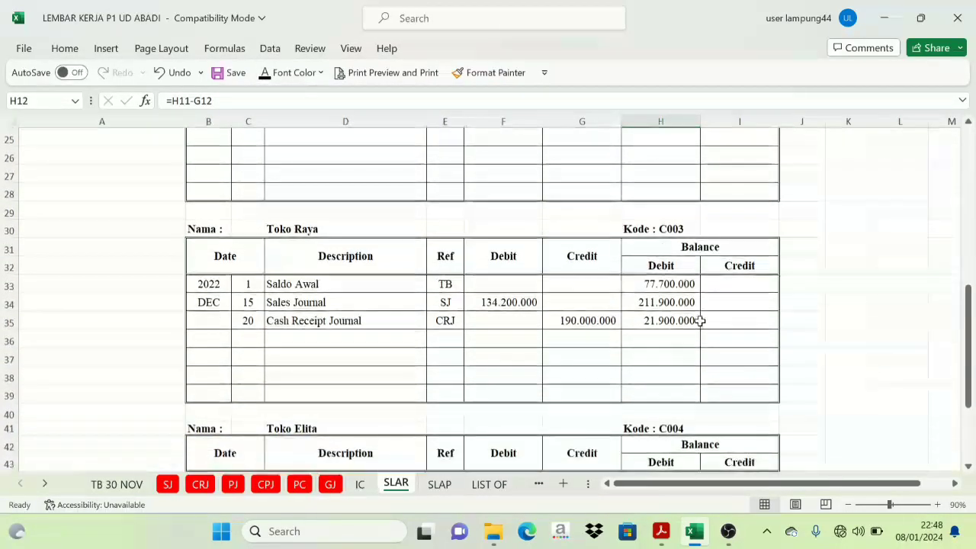
scroll(706, 341, down, 3)
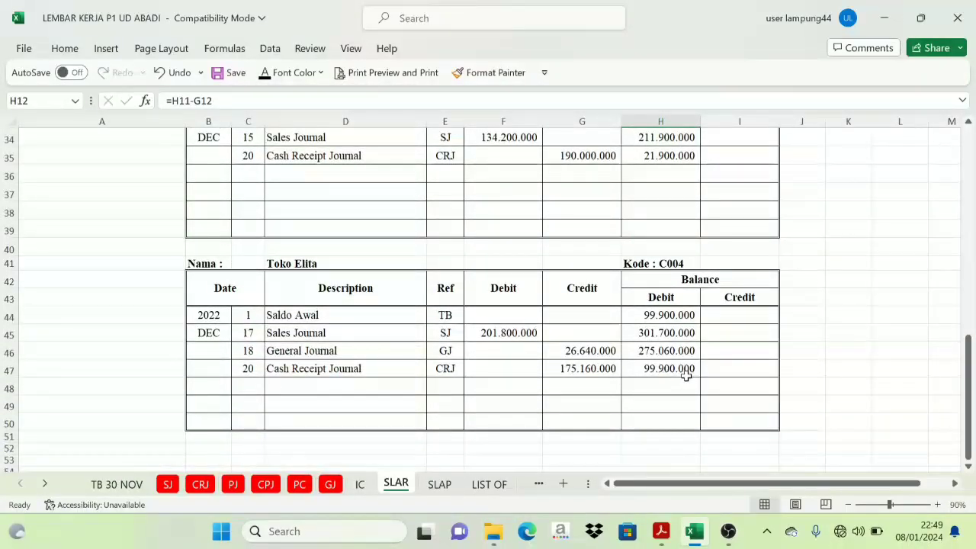
click(488, 484)
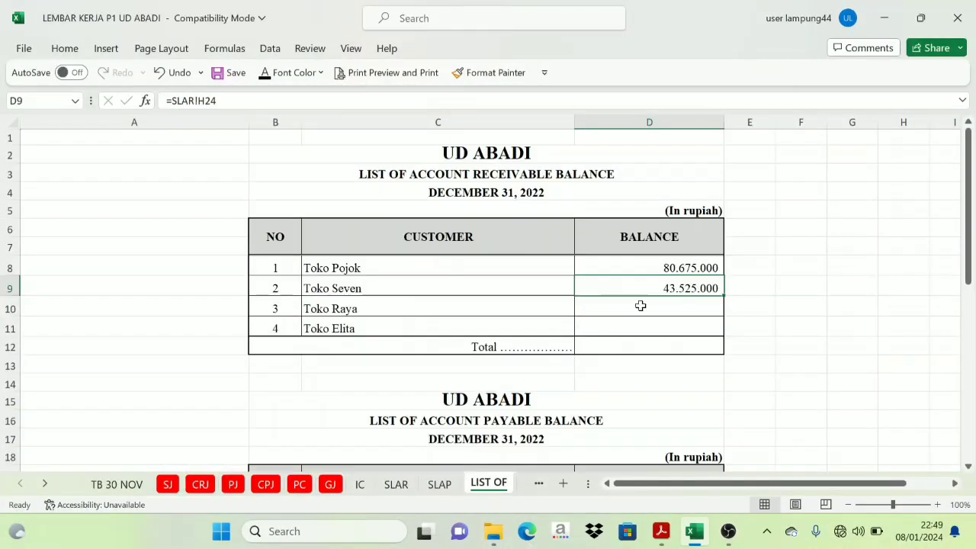
drag(640, 306, 650, 326)
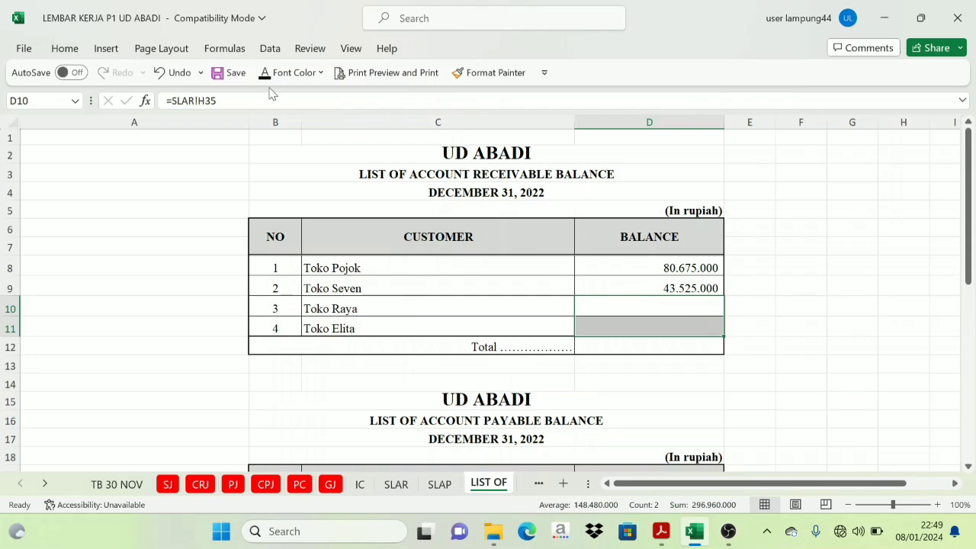
click(752, 287)
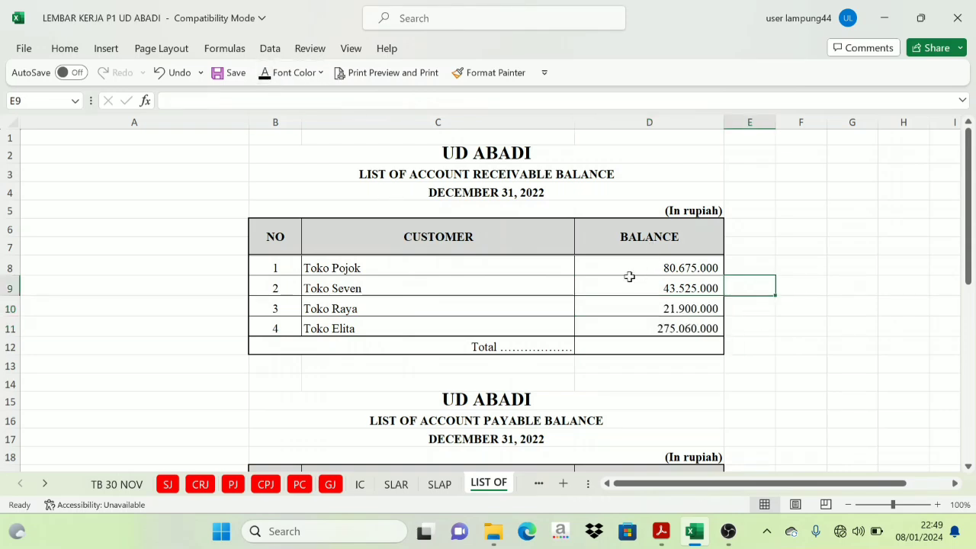
drag(652, 271, 659, 318)
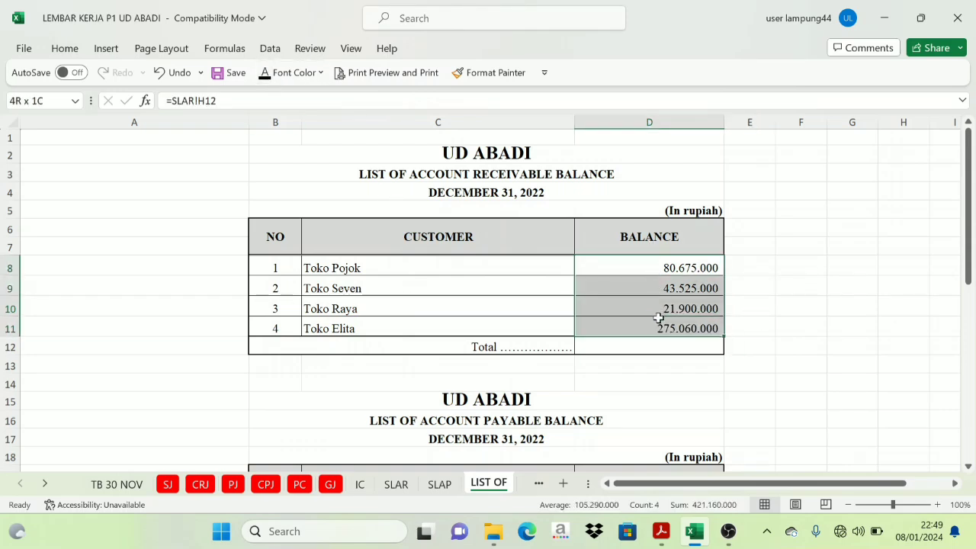
click(636, 353)
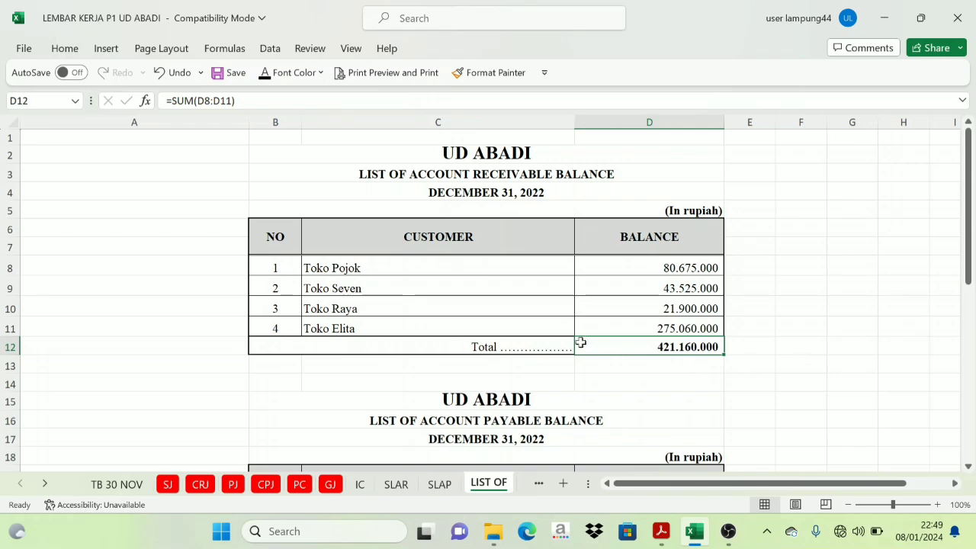
- Check the closing credit balances of PT Gunung Kawi, PT Bromo Asri and PT Jaya Putra on the SLAP sheet
scroll(538, 350, down, 3)
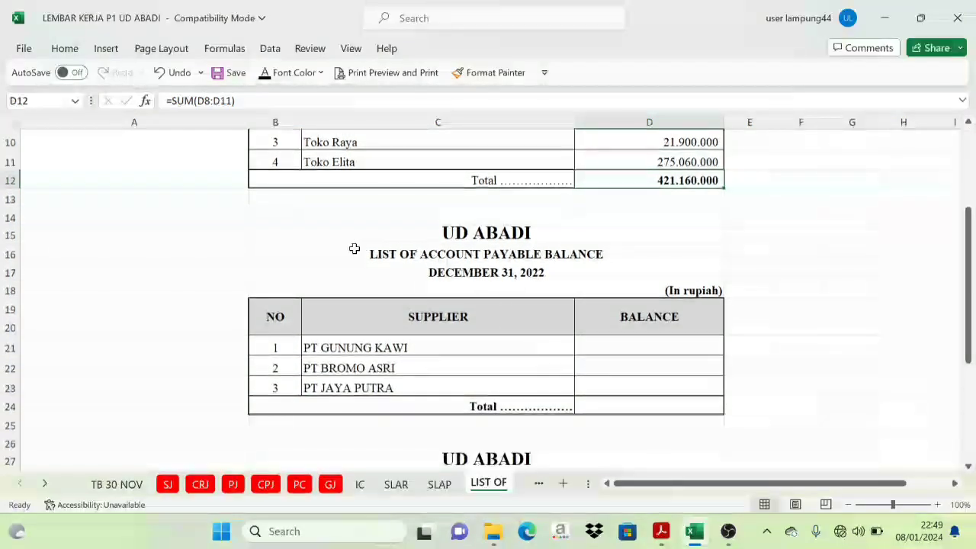
scroll(638, 288, down, 1)
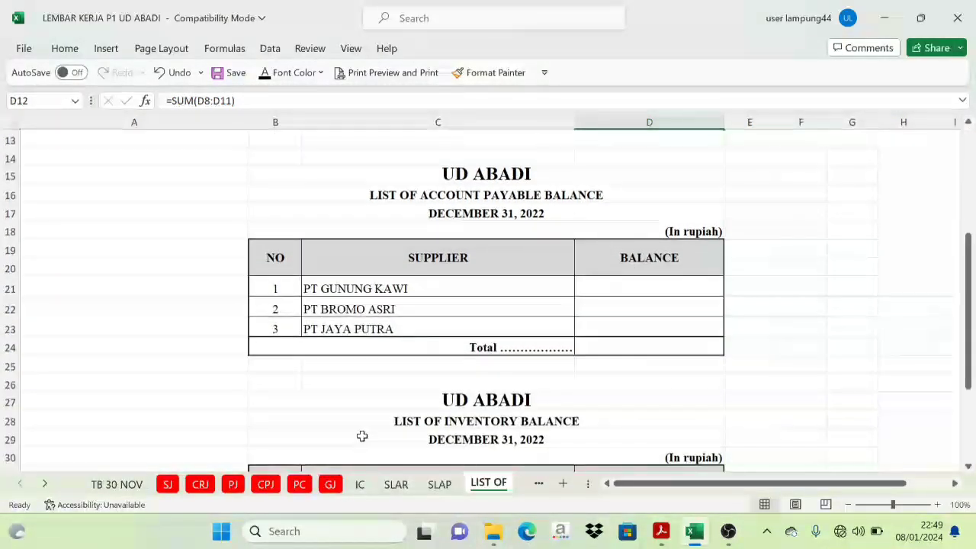
click(445, 484)
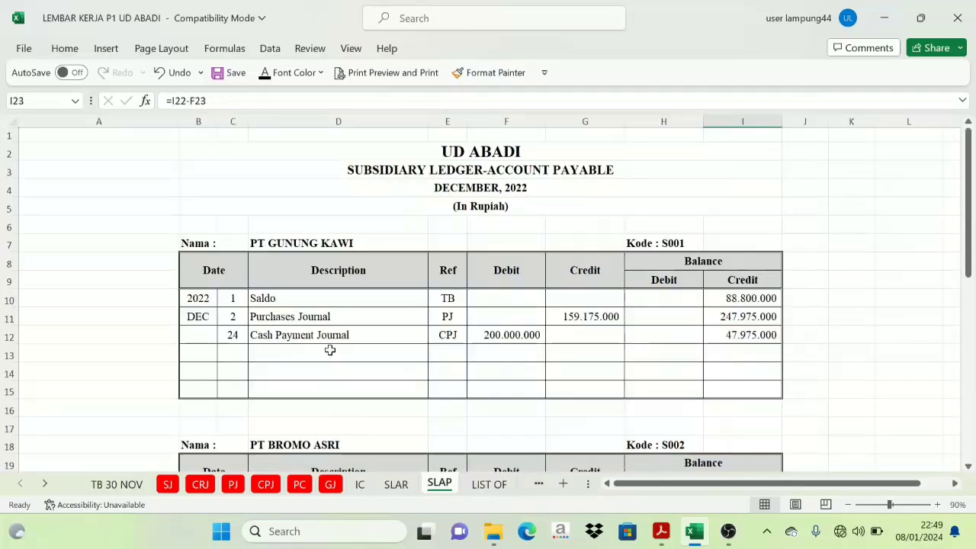
click(741, 333)
scroll(709, 374, down, 3)
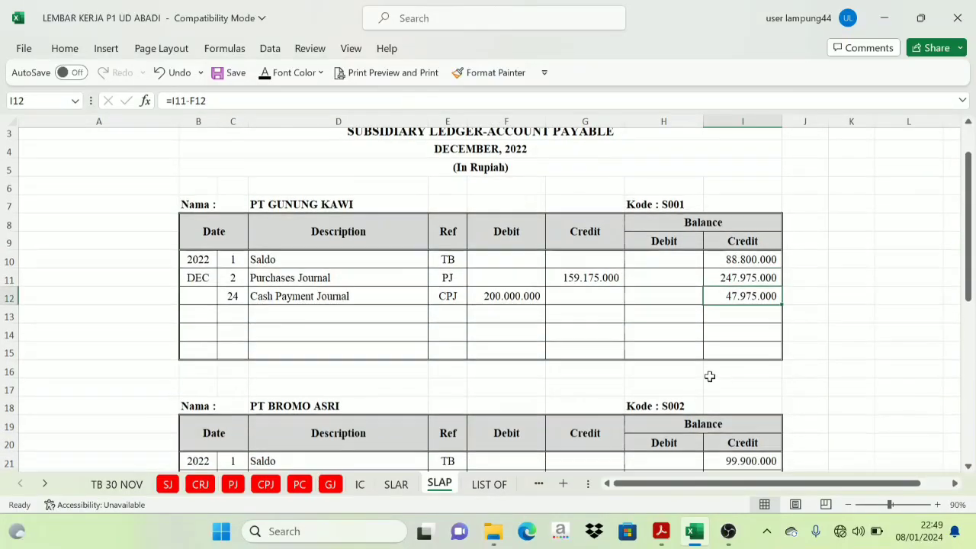
click(717, 379)
scroll(724, 397, down, 4)
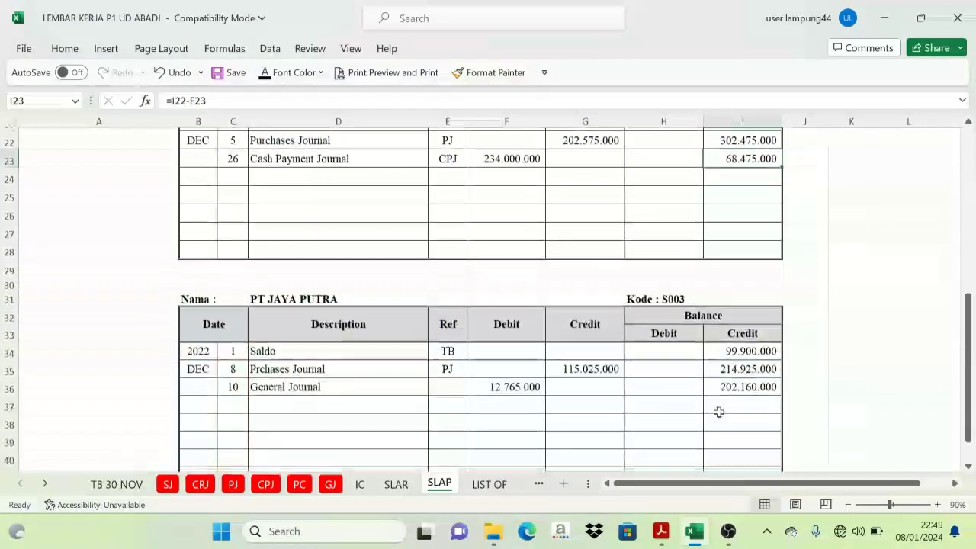
scroll(730, 401, up, 6)
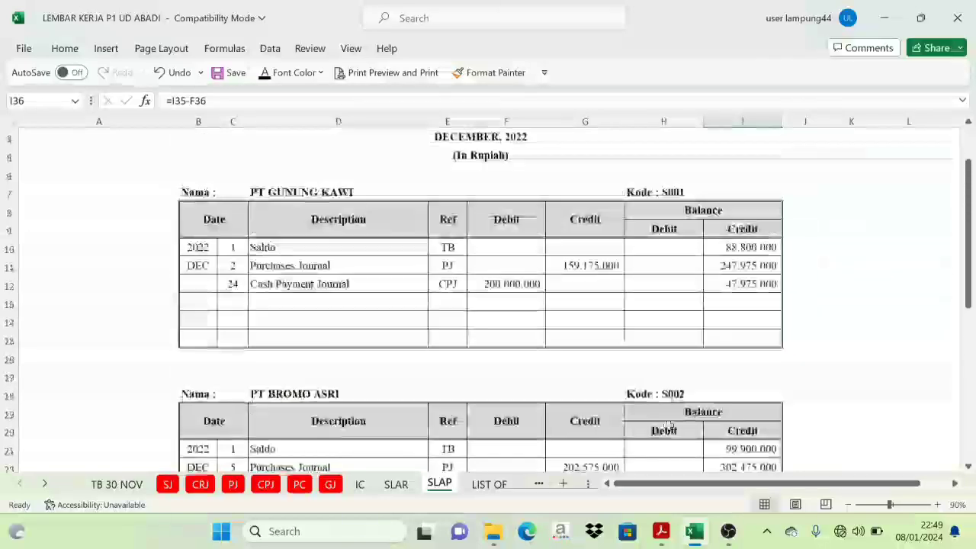
- Reveal the three supplier balances in LIST OF D21:D23 and the =SUM(D21:D23) total in D24 in black font
click(489, 484)
drag(659, 298, 663, 327)
click(264, 74)
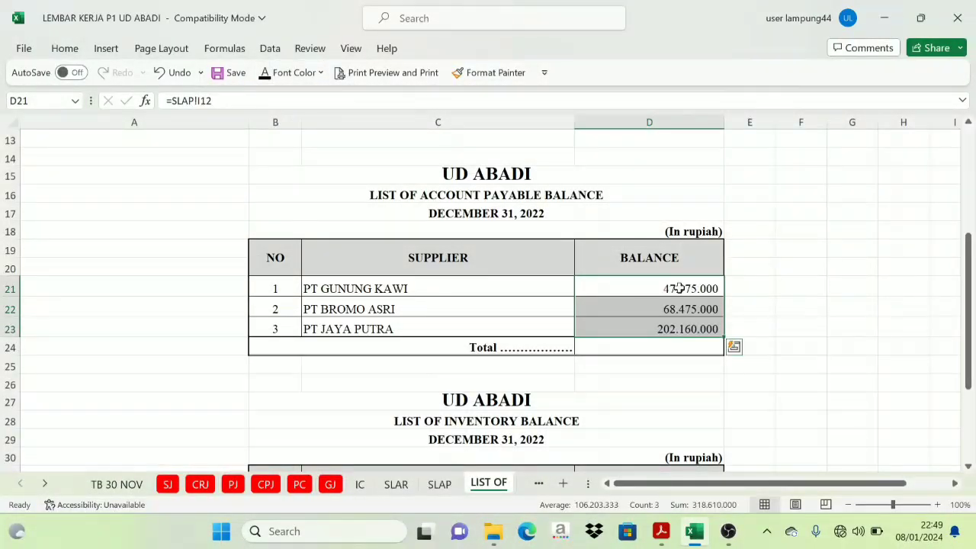
click(787, 273)
click(662, 347)
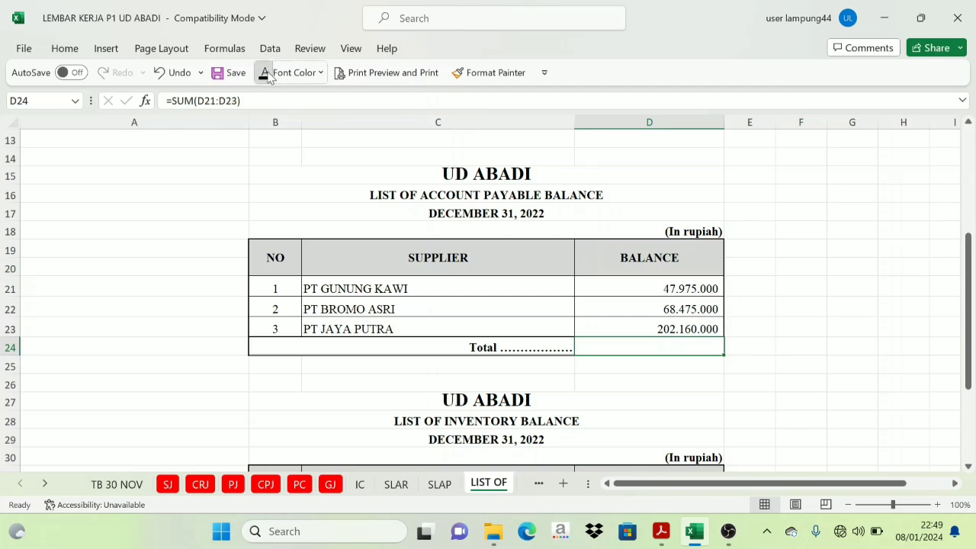
click(267, 73)
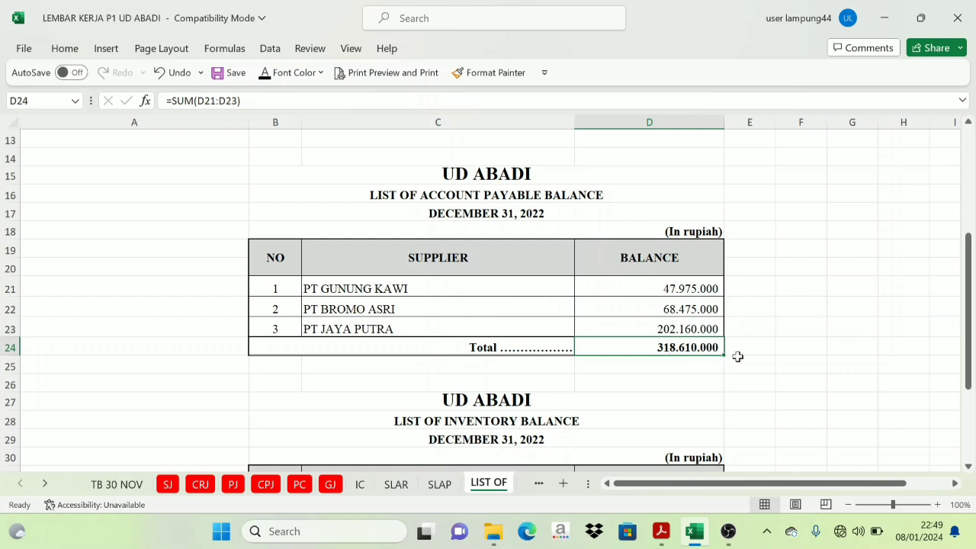
- Reveal the Kulkas Toshiba ending inventory value, =N40, in cell N42 of the IC sheet in black font
scroll(746, 412, down, 3)
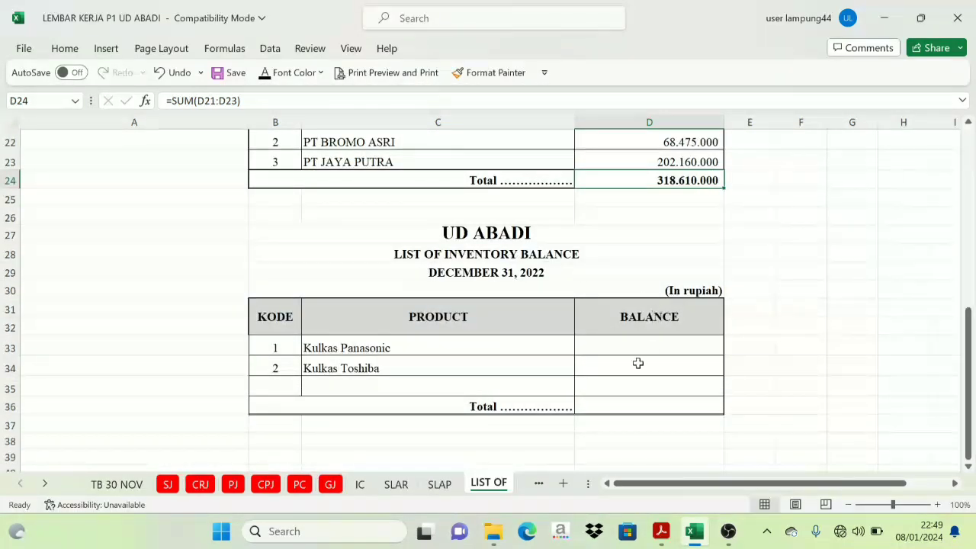
click(360, 485)
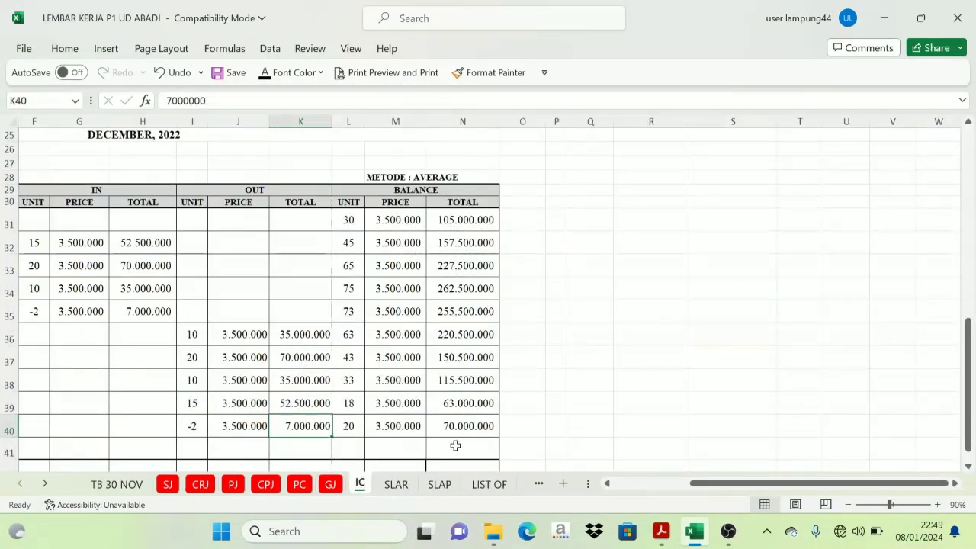
scroll(450, 438, down, 5)
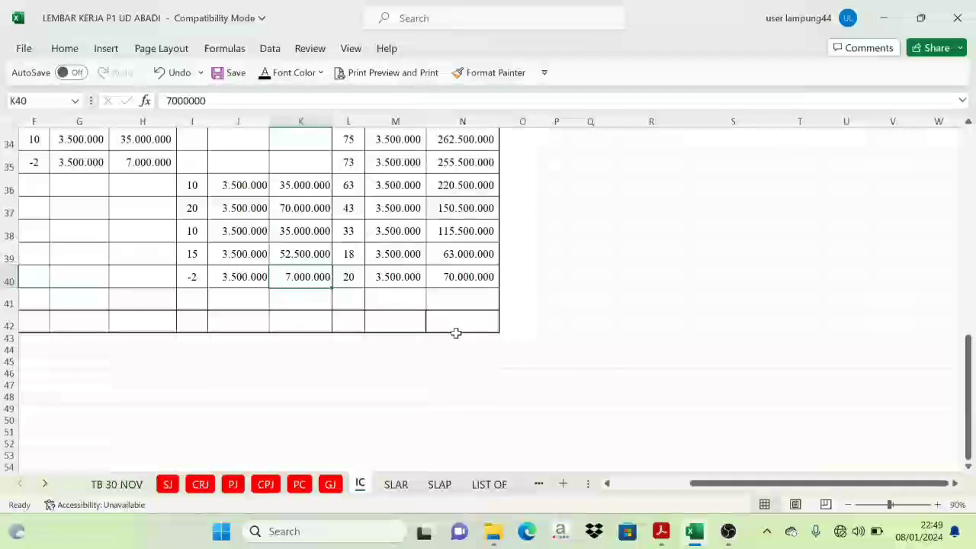
click(449, 276)
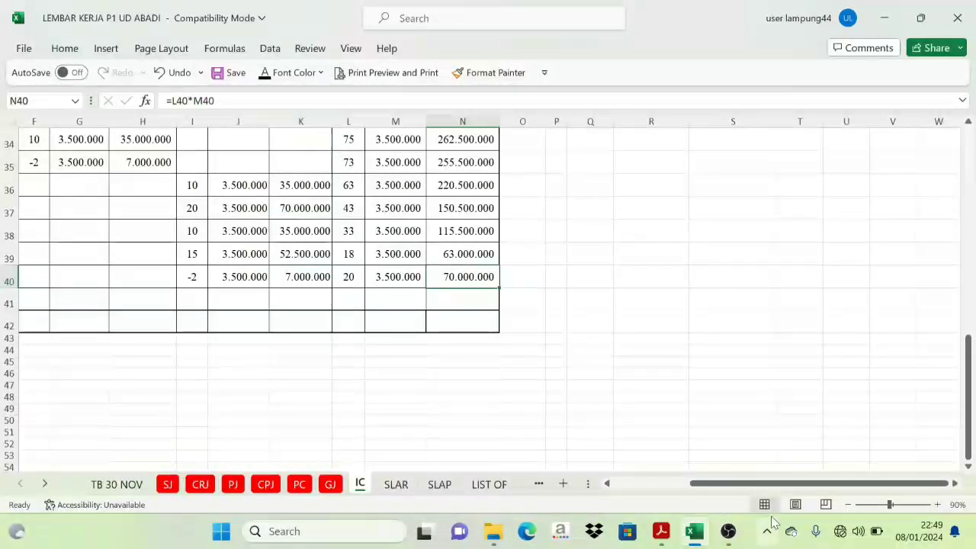
drag(737, 483, 692, 487)
click(669, 321)
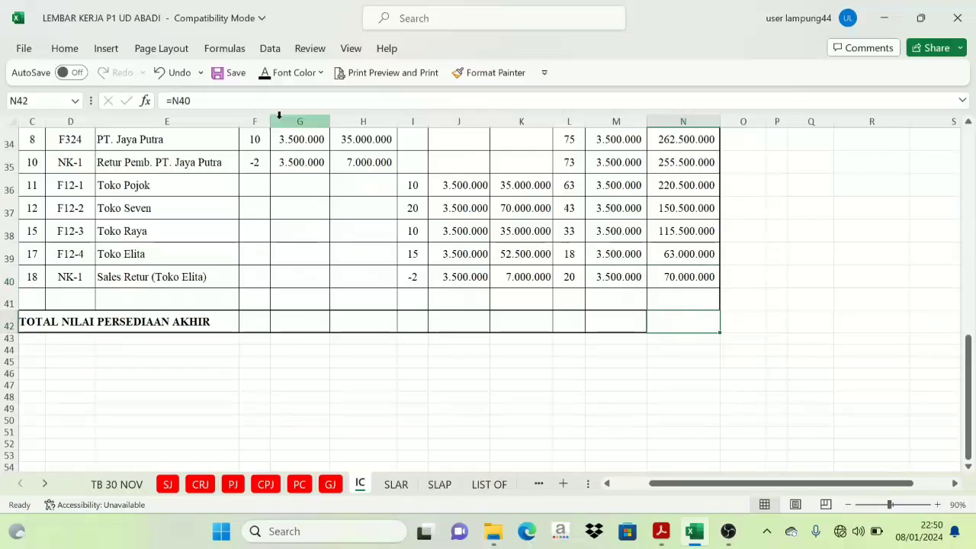
- Reveal the Kulkas Panasonic ending inventory value, =N19, in cell N21 of the IC sheet in black font
scroll(636, 390, up, 1)
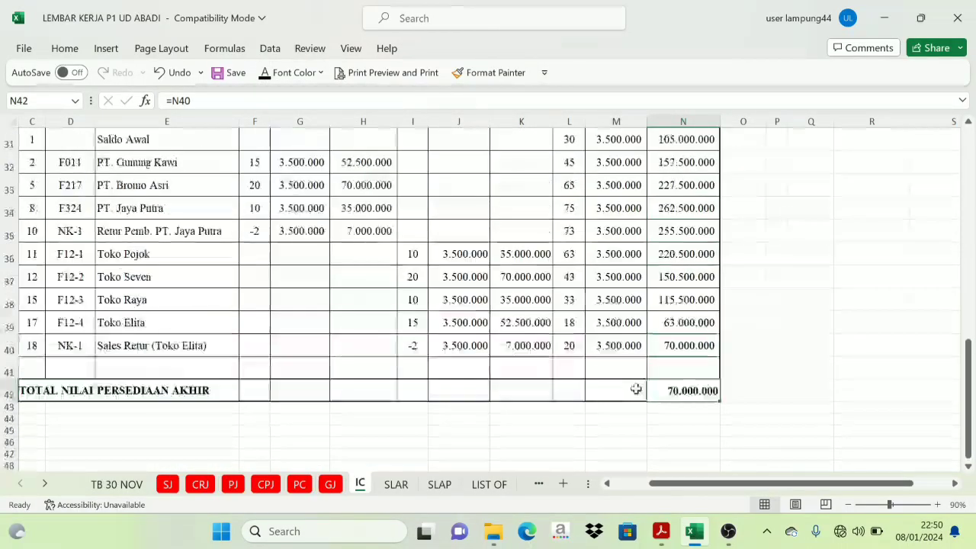
scroll(636, 389, up, 7)
click(678, 317)
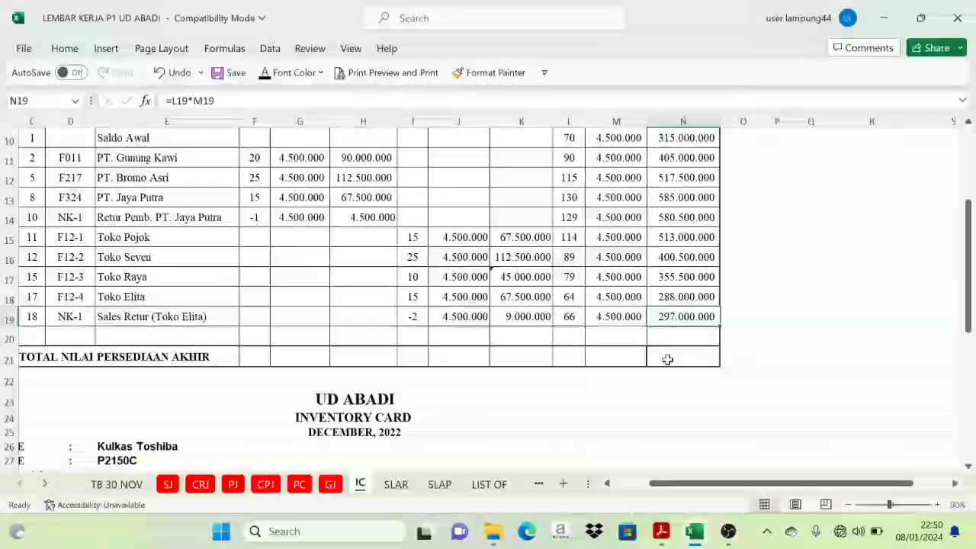
click(667, 359)
text(=N19)
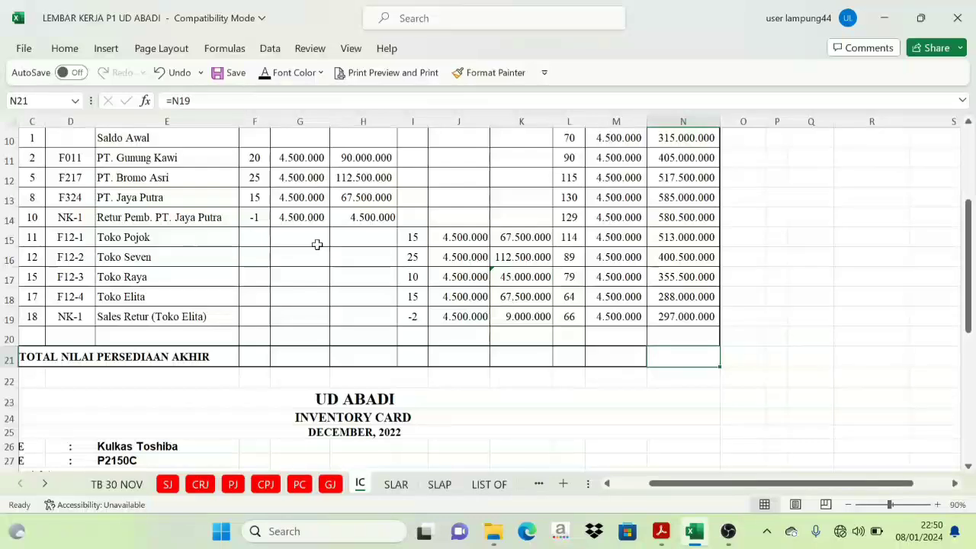
scroll(317, 244, up, 3)
scroll(288, 218, down, 1)
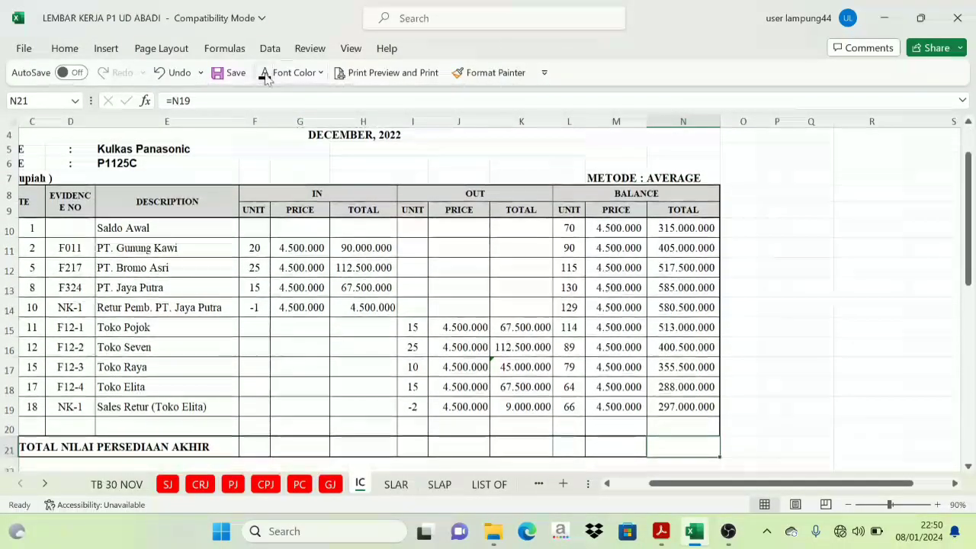
scroll(678, 443, down, 2)
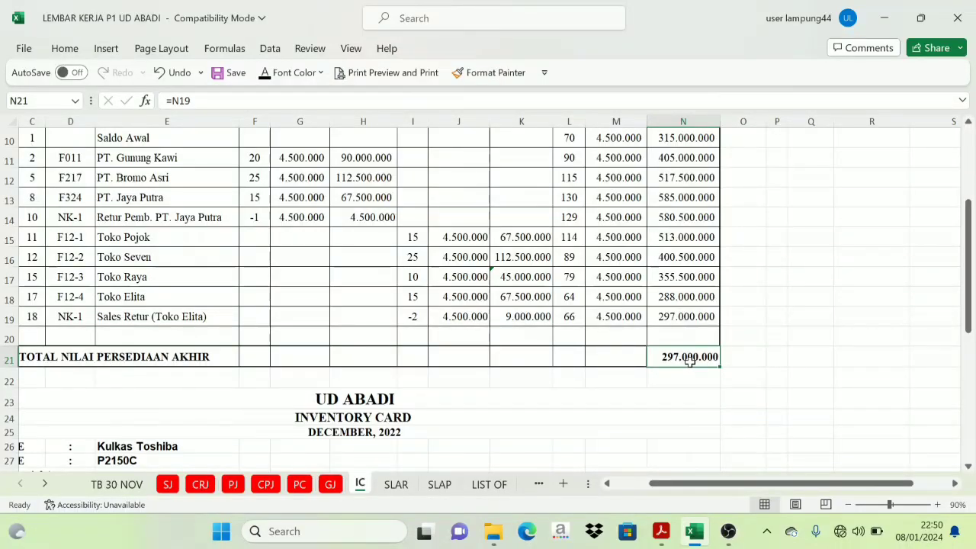
- Reveal the Kulkas Panasonic and Kulkas Toshiba balances in LIST OF D33:D34 and the =SUM(D33:D34) total in D36 in black font
scroll(690, 361, up, 3)
scroll(665, 409, down, 10)
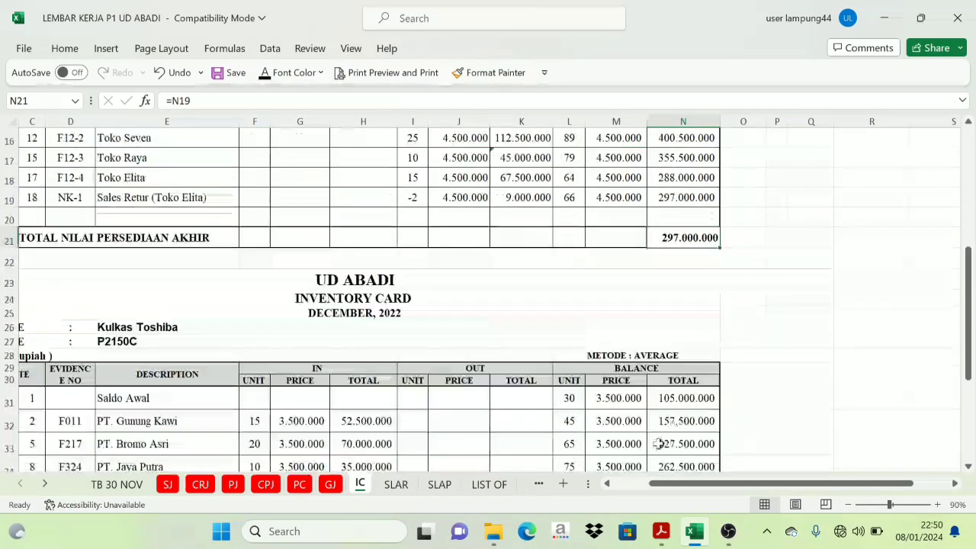
scroll(427, 415, up, 2)
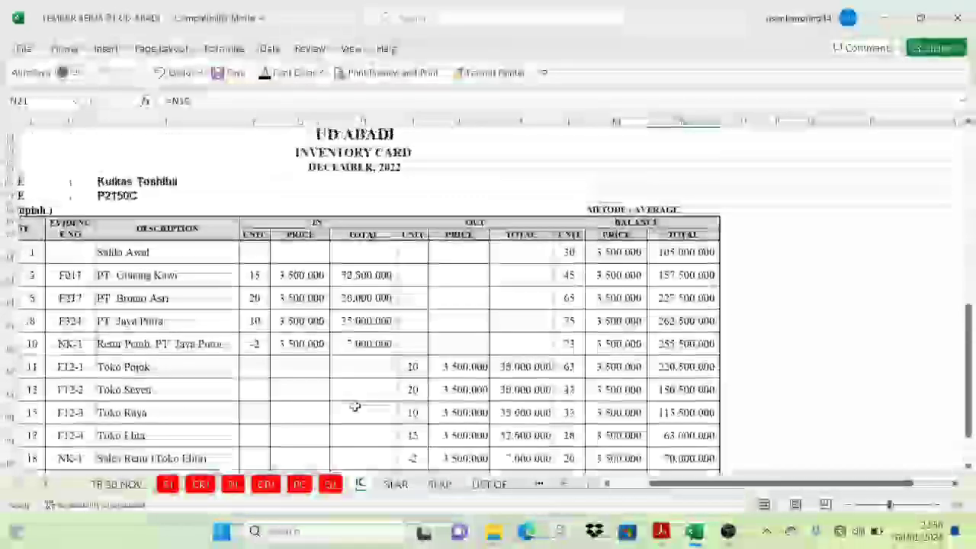
scroll(356, 458, down, 1)
click(489, 485)
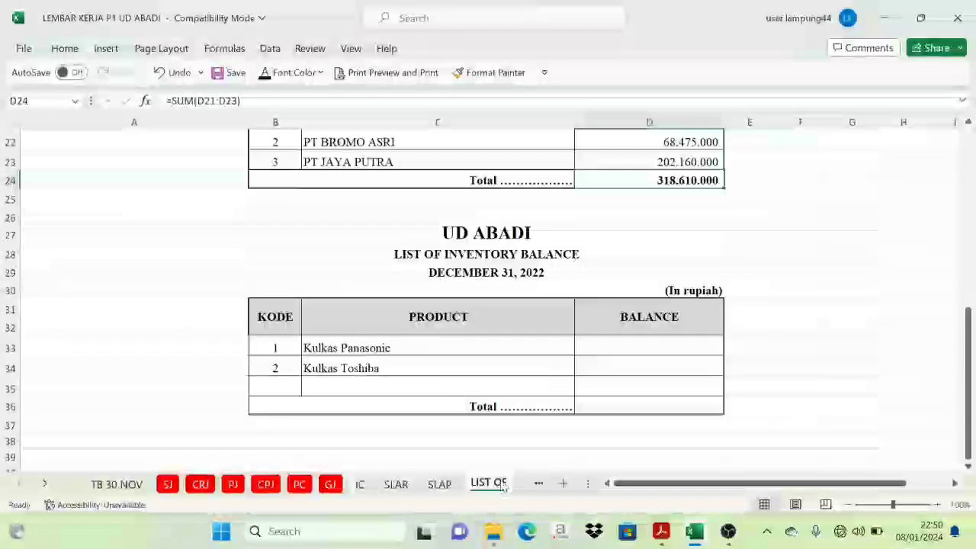
drag(647, 344, 651, 375)
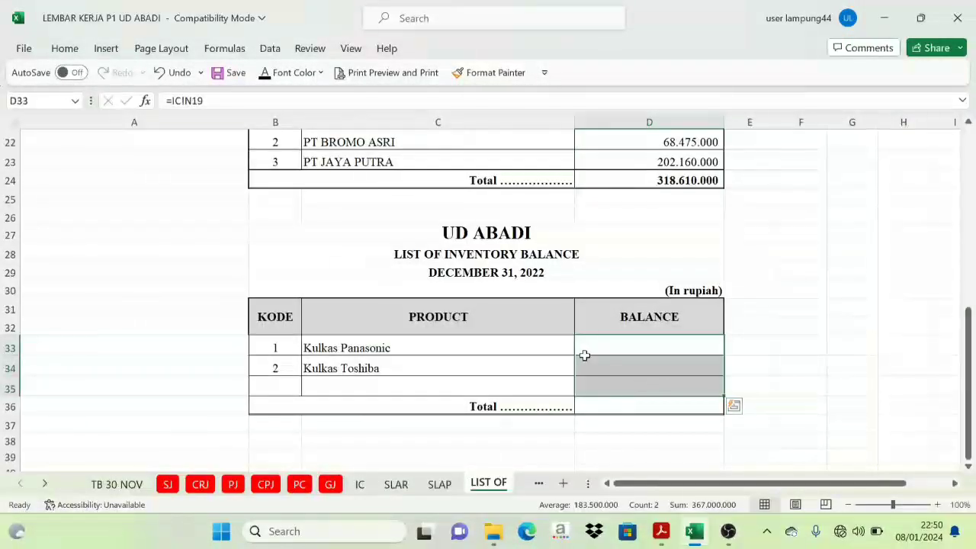
click(282, 72)
click(623, 399)
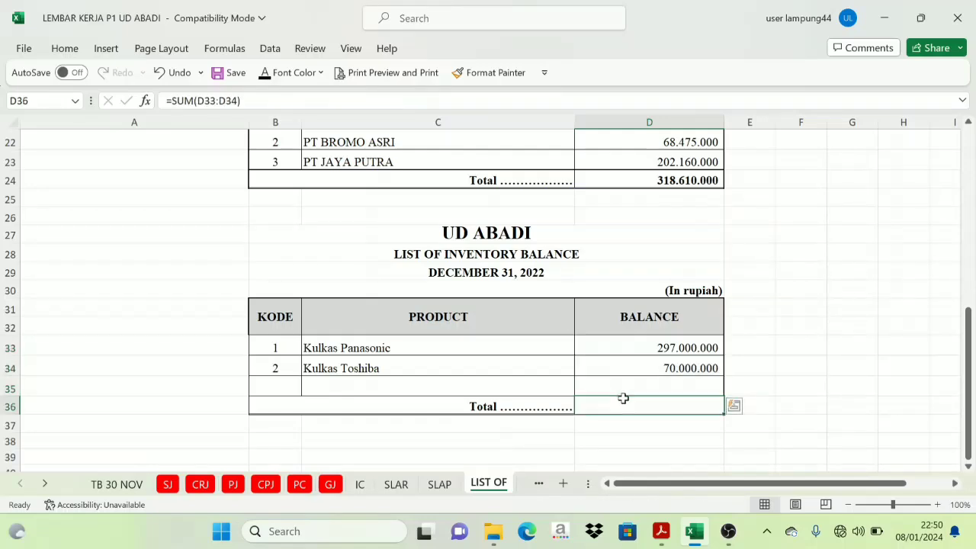
click(266, 77)
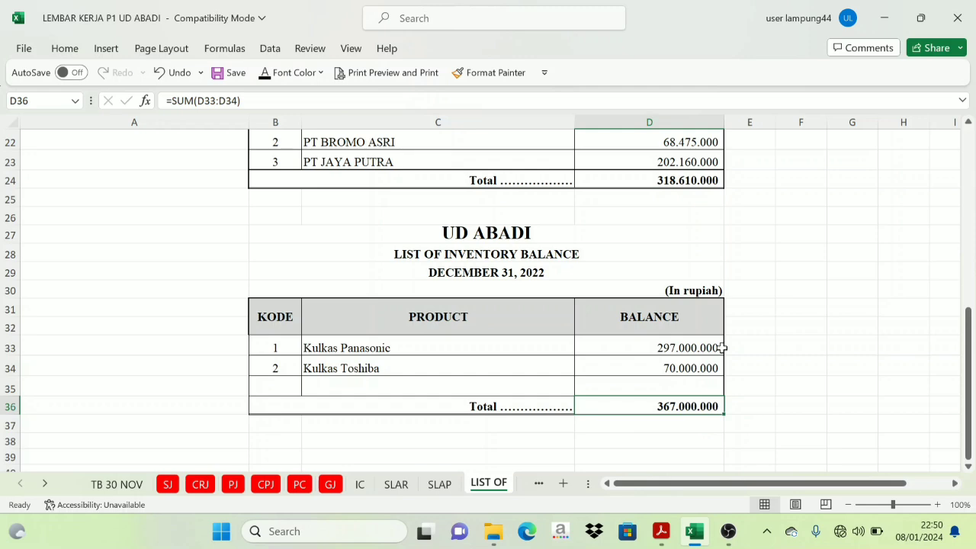
- Review the finished account receivable, account payable and inventory balance lists on the LIST OF sheet
scroll(722, 348, up, 7)
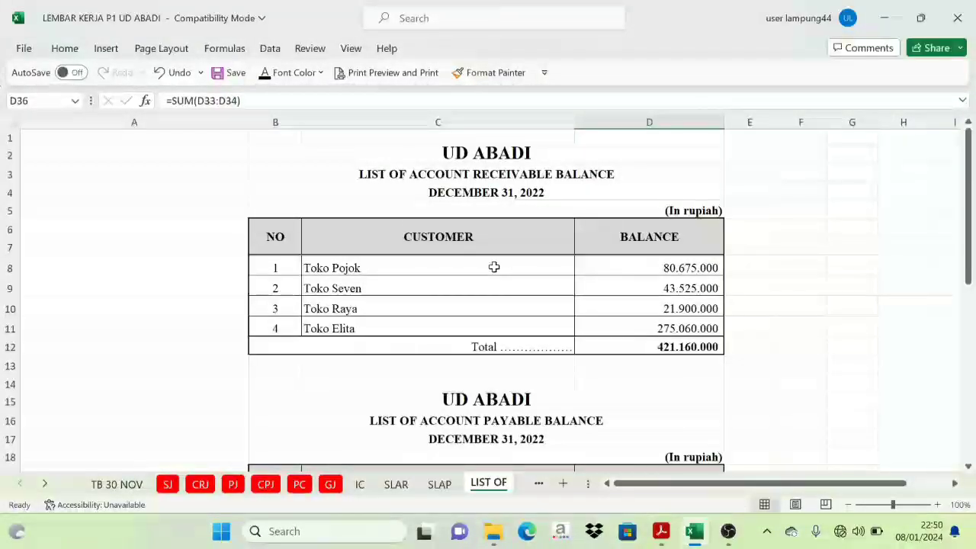
scroll(488, 213, down, 7)
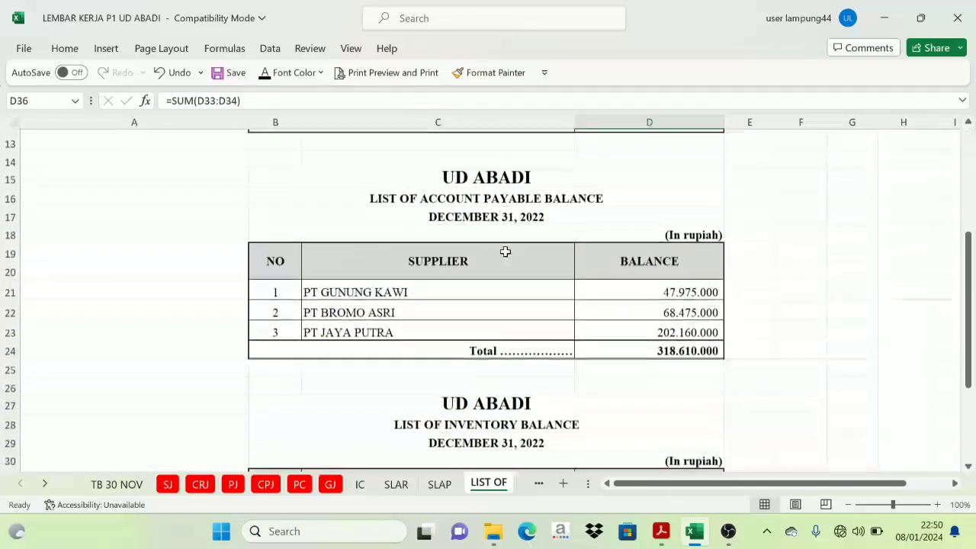
scroll(538, 244, down, 1)
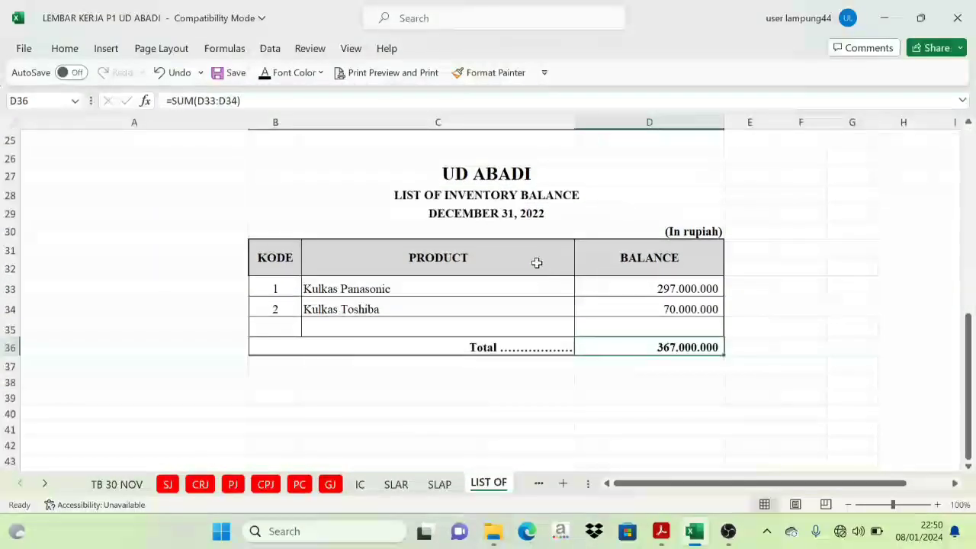
scroll(538, 395, up, 6)
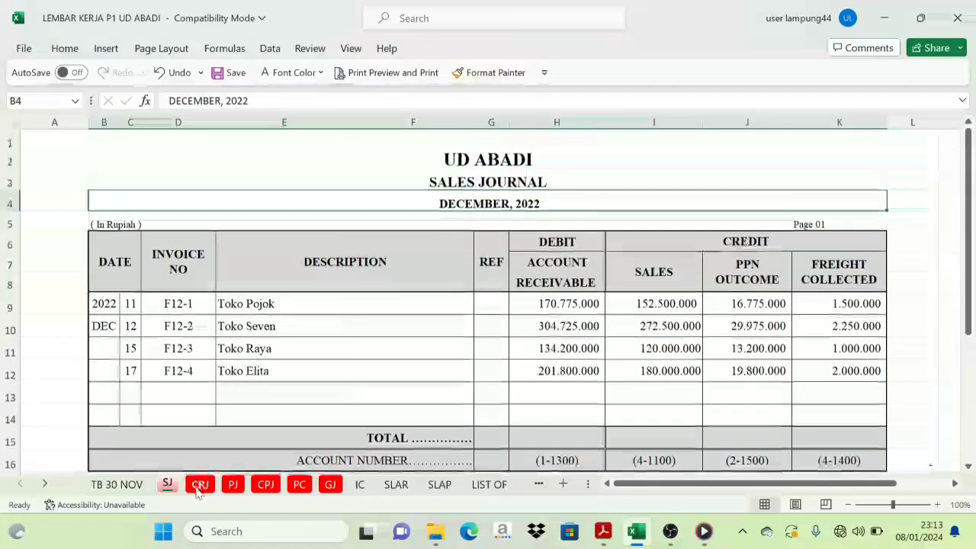
click(200, 484)
drag(704, 484, 655, 488)
click(168, 484)
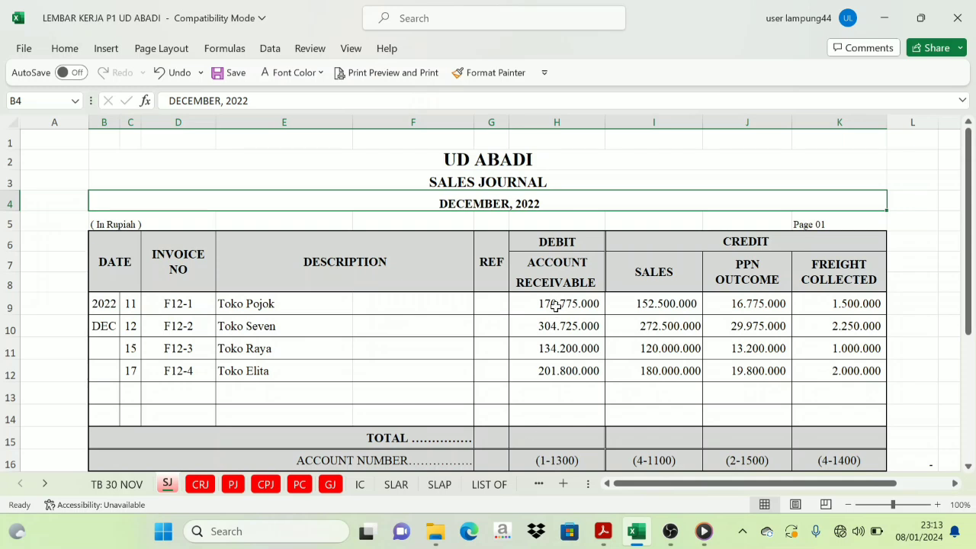
- Set the font colour of the hidden sales journal column totals in H15:K15 to black
drag(556, 305, 556, 370)
click(549, 436)
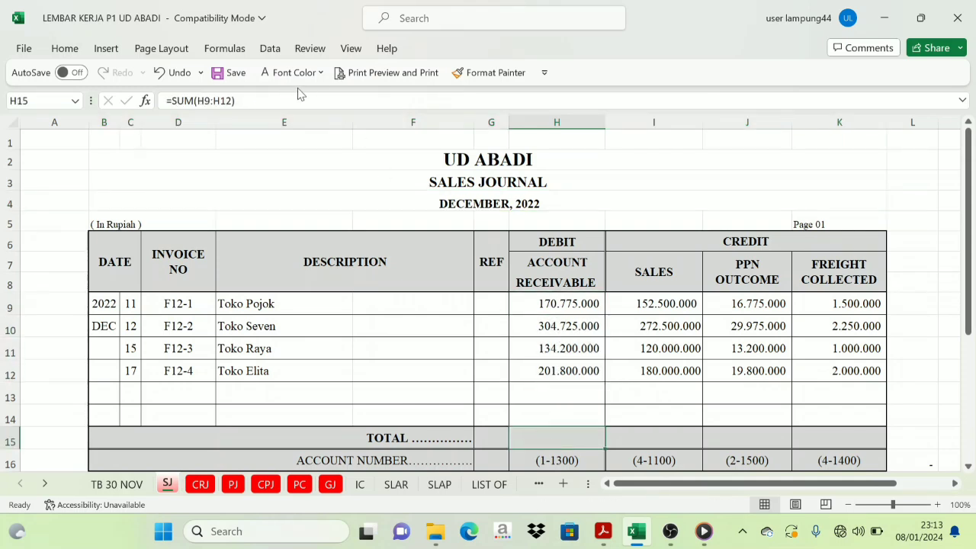
click(320, 73)
click(305, 198)
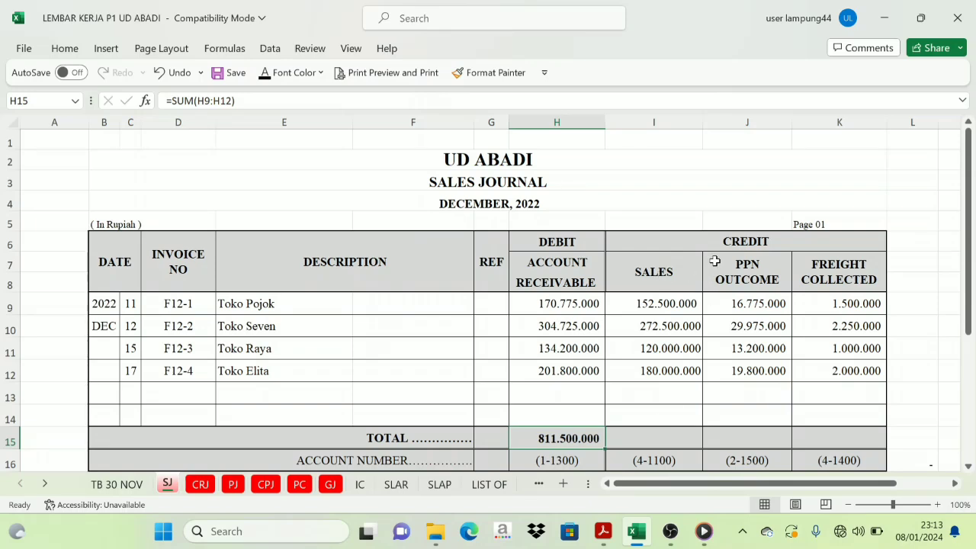
drag(651, 434, 833, 438)
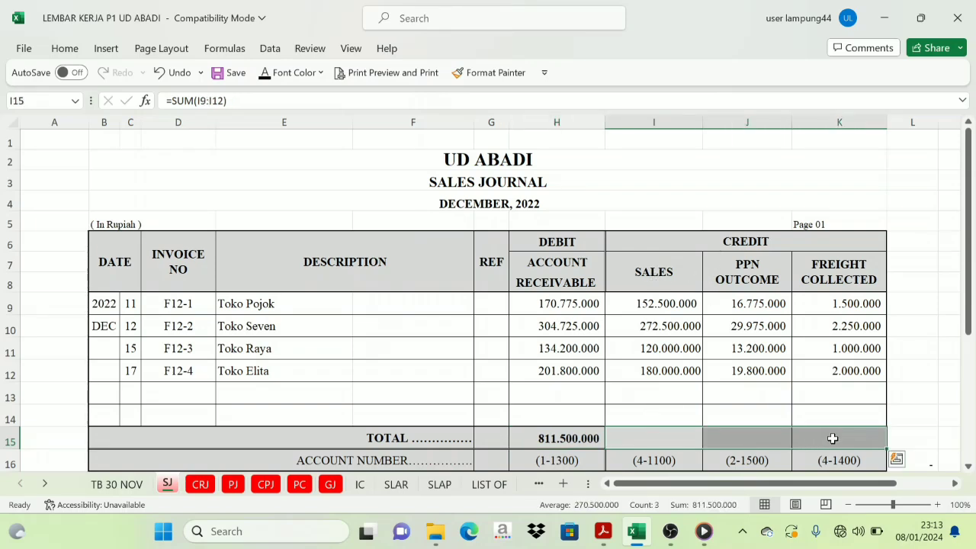
click(265, 72)
- Check the account number in row 16 against each column heading: Account Receivable, Sales, PPN Outcome and Freight Collected
scroll(621, 369, down, 1)
click(544, 400)
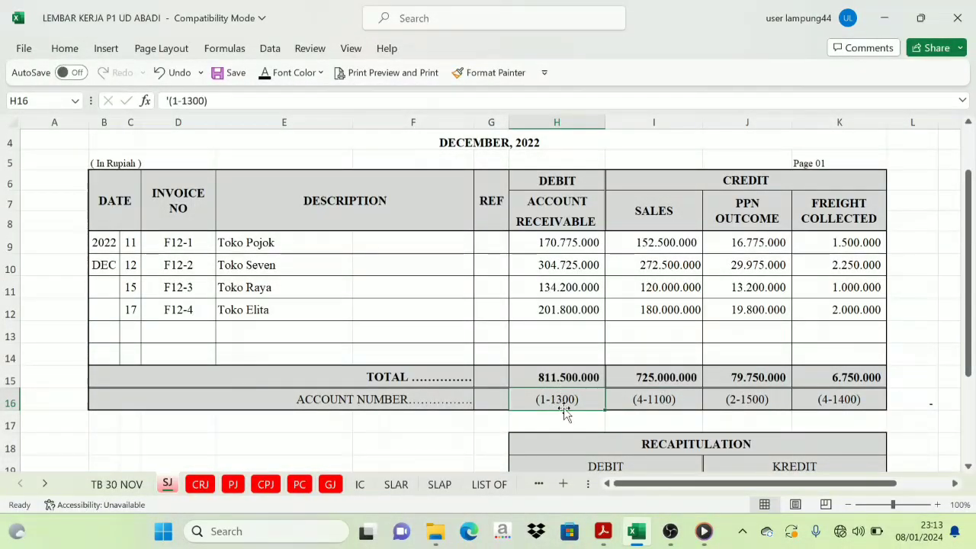
click(651, 219)
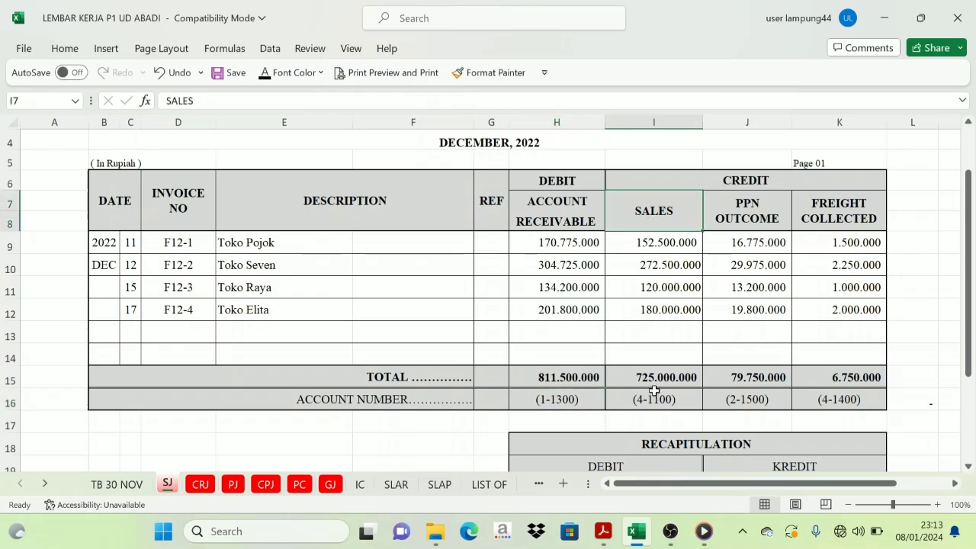
click(654, 402)
click(747, 214)
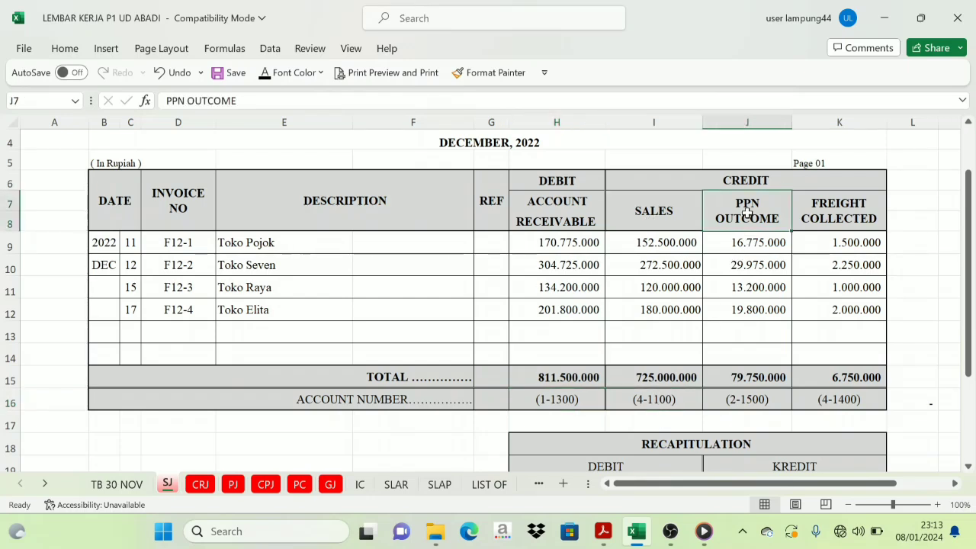
click(749, 402)
click(835, 220)
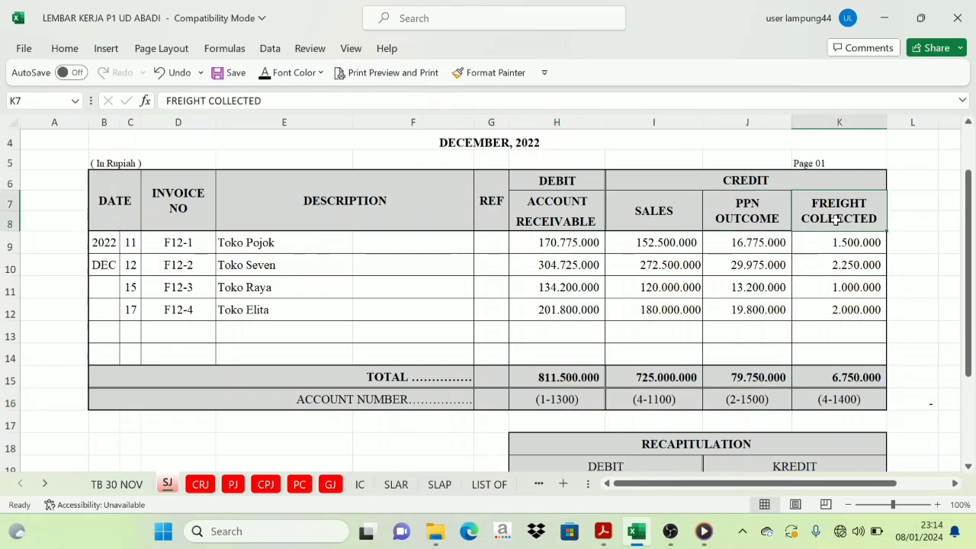
click(855, 399)
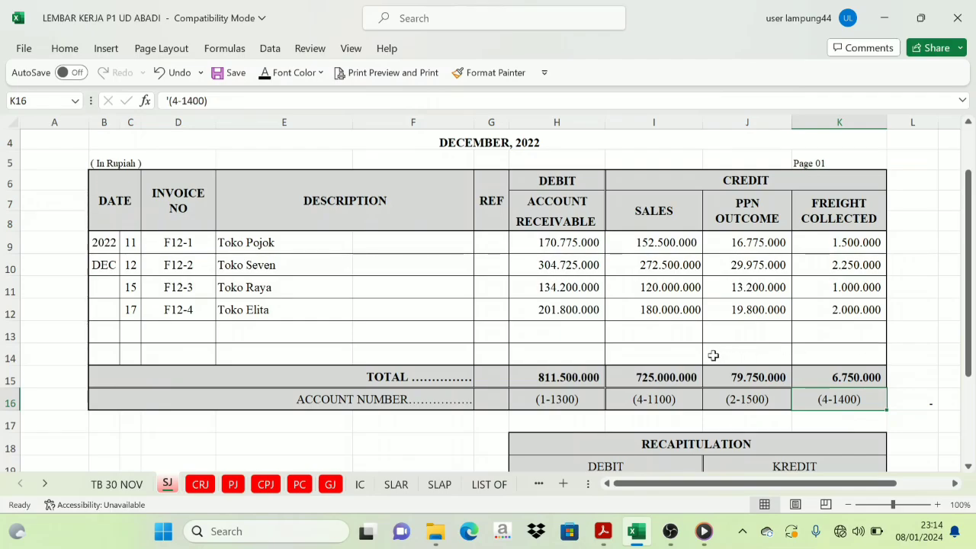
- Compare the sales journal's debit and credit columns with the recapitulation table beneath it
scroll(678, 359, down, 2)
scroll(673, 368, up, 4)
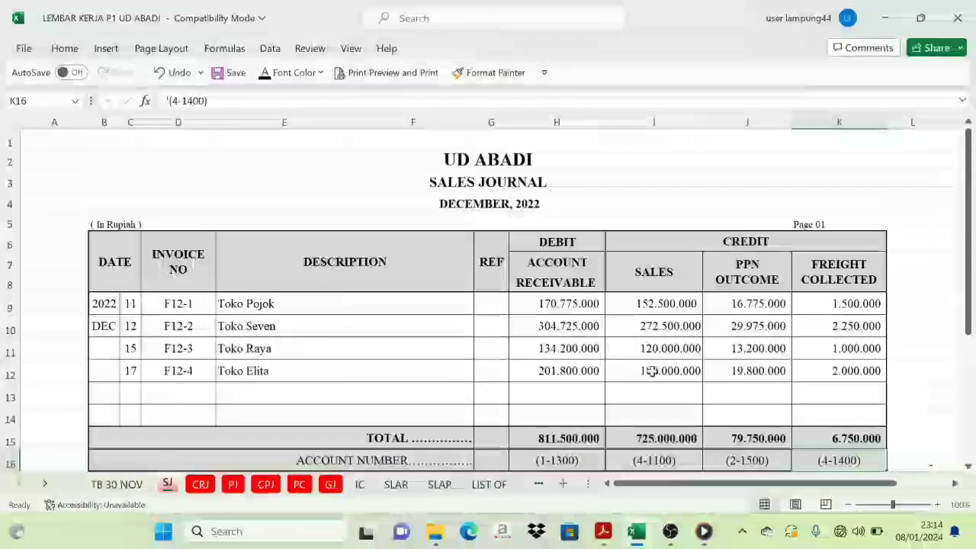
scroll(560, 305, down, 1)
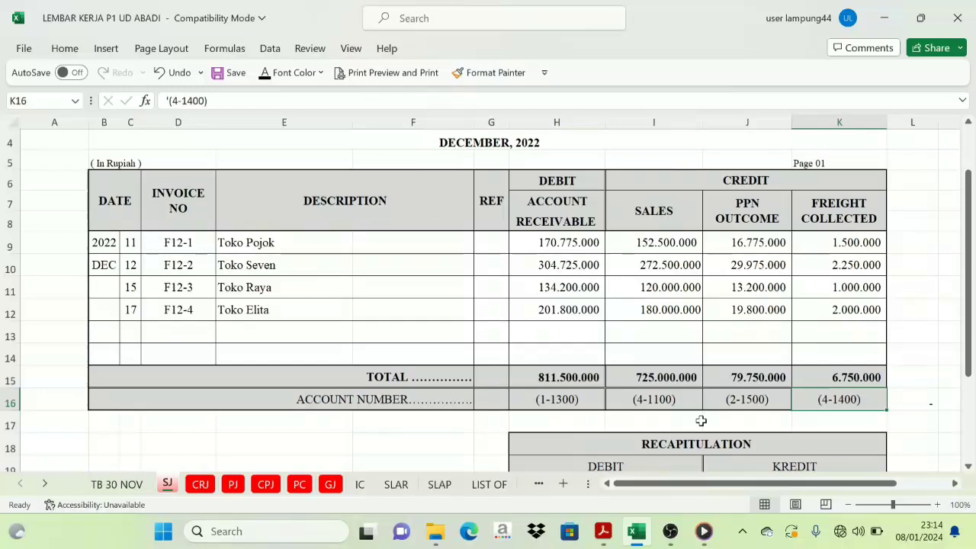
scroll(700, 420, down, 1)
scroll(689, 425, down, 1)
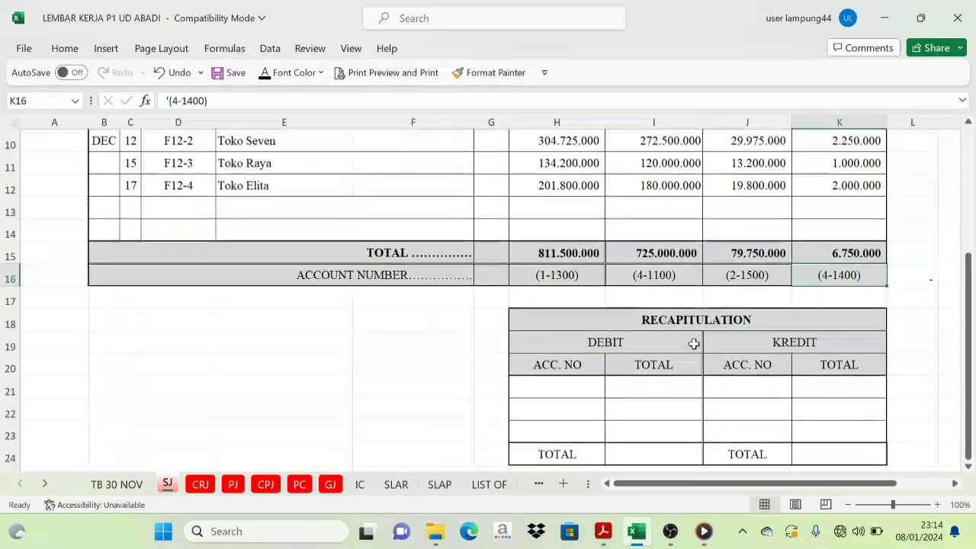
scroll(671, 328, up, 3)
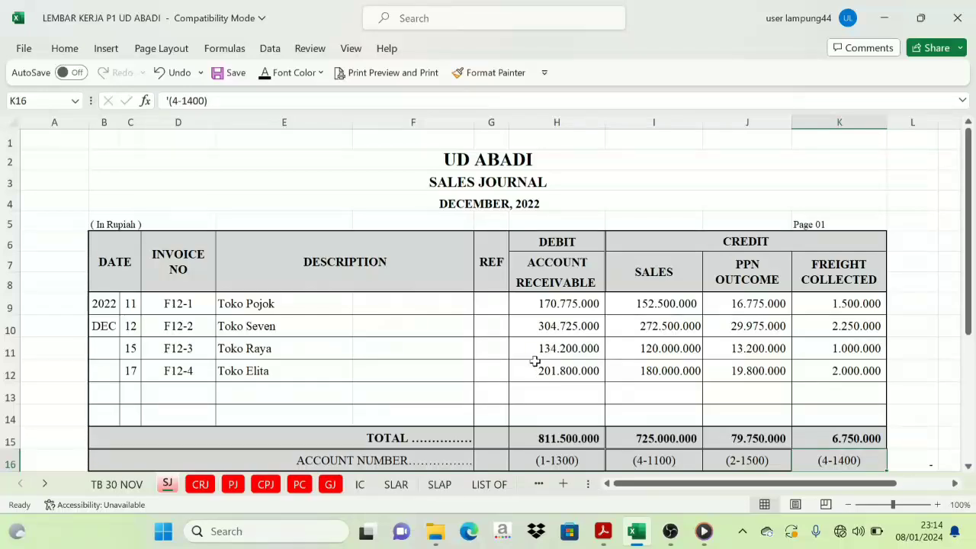
scroll(604, 353, down, 3)
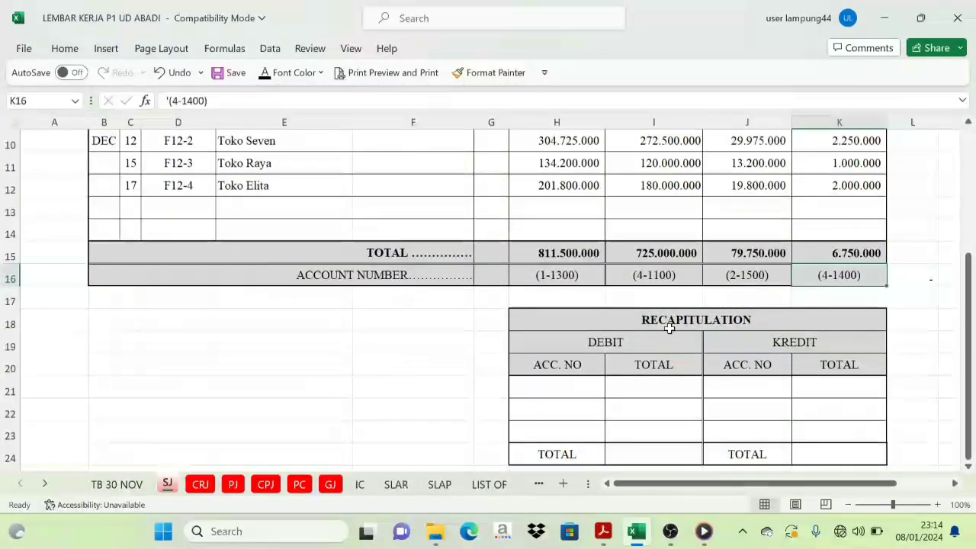
scroll(669, 324, up, 1)
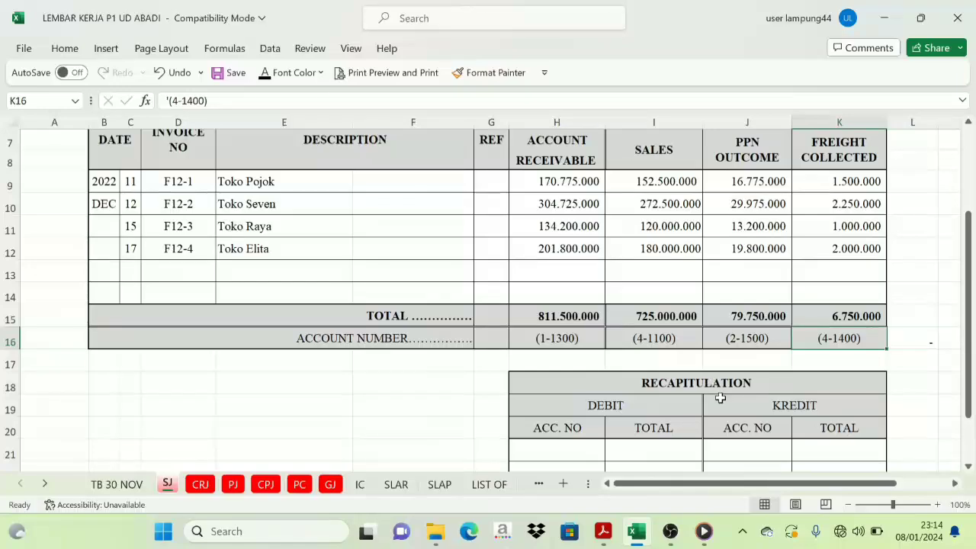
scroll(742, 404, down, 1)
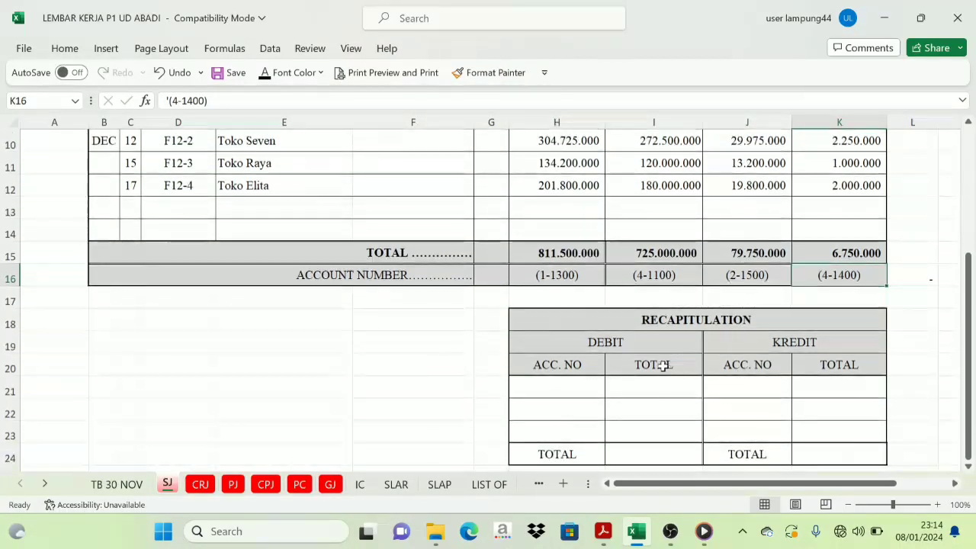
scroll(662, 365, up, 3)
scroll(653, 359, down, 2)
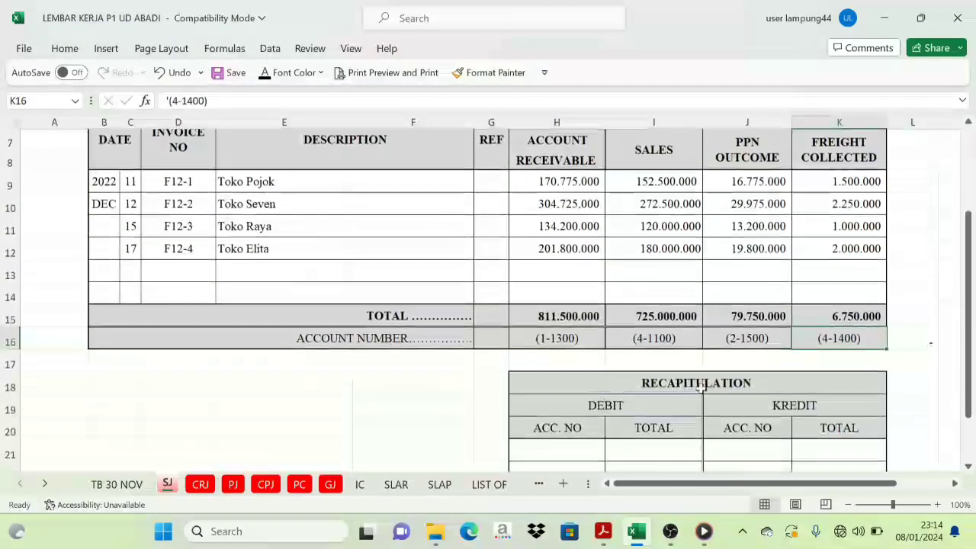
scroll(572, 419, up, 2)
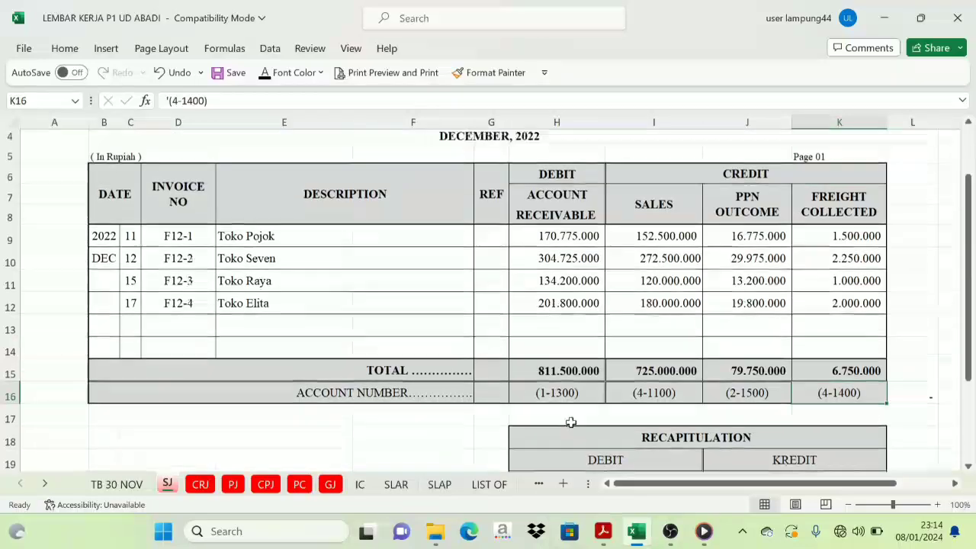
click(565, 241)
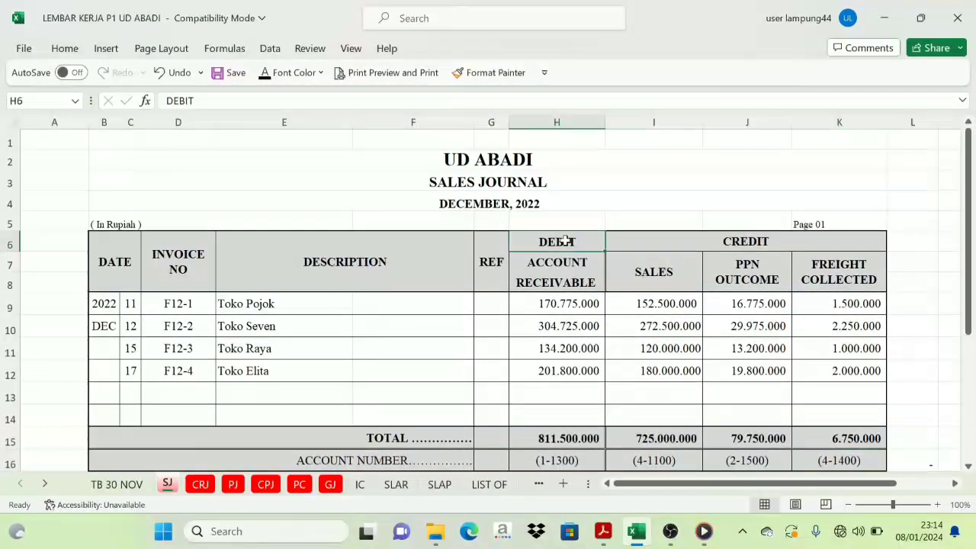
click(744, 240)
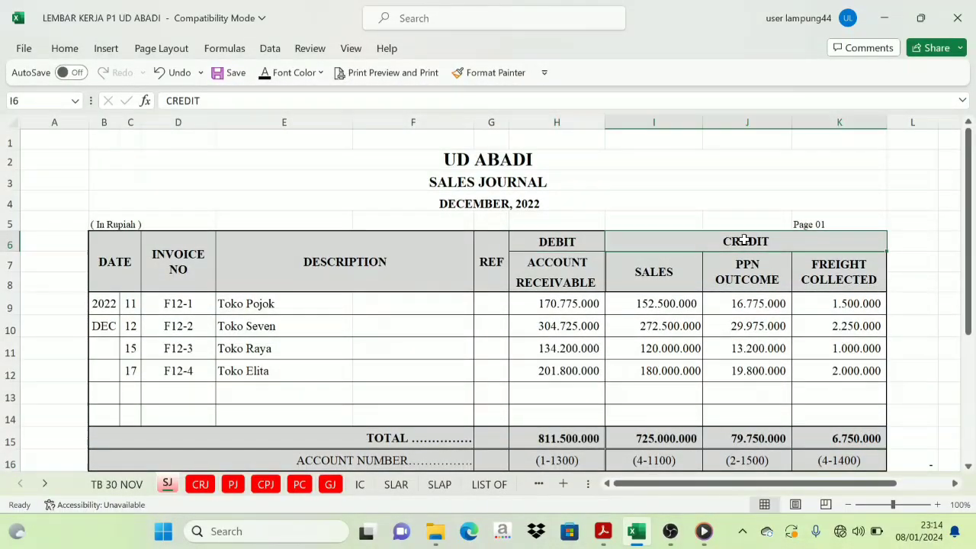
- Set the font colour of the hidden debit account number in H21 of the recapitulation to black
scroll(671, 405, down, 3)
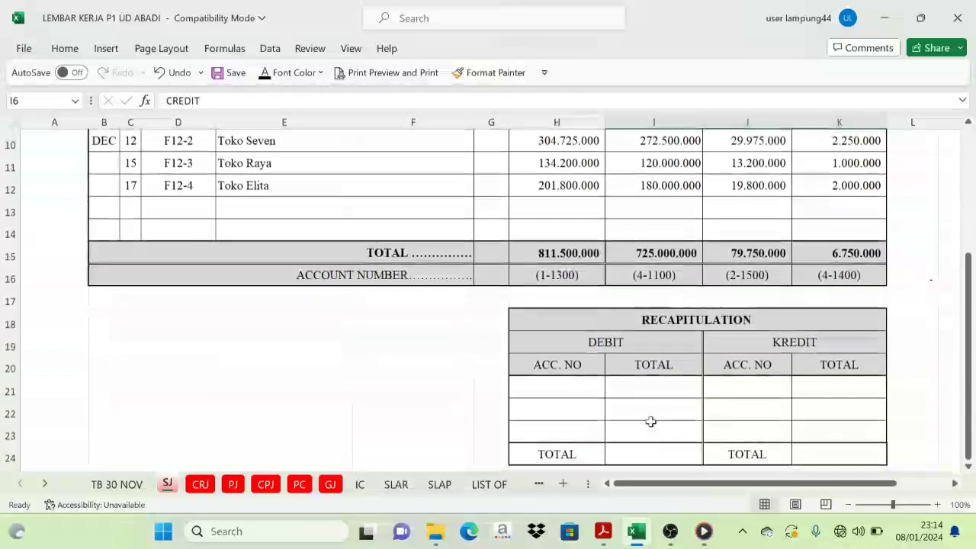
scroll(622, 415, up, 2)
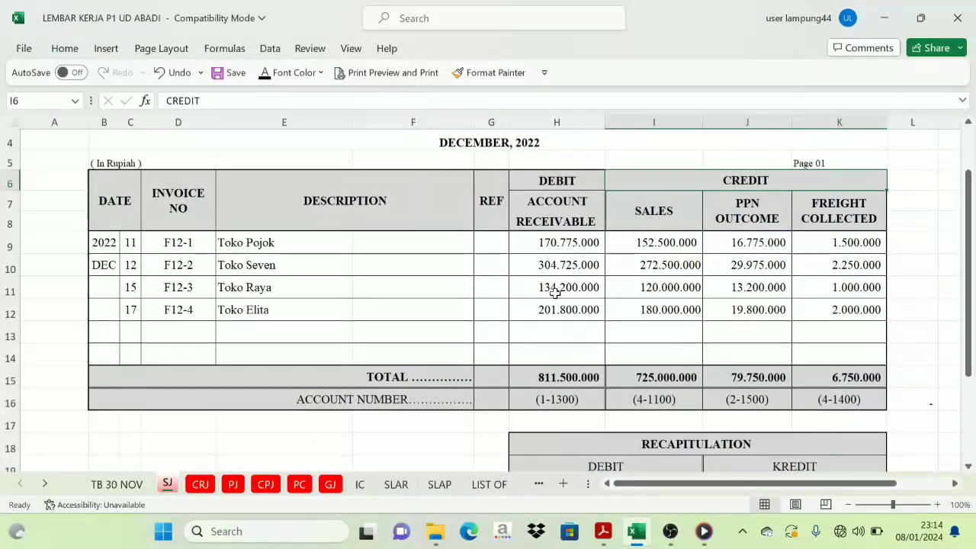
scroll(556, 361, down, 1)
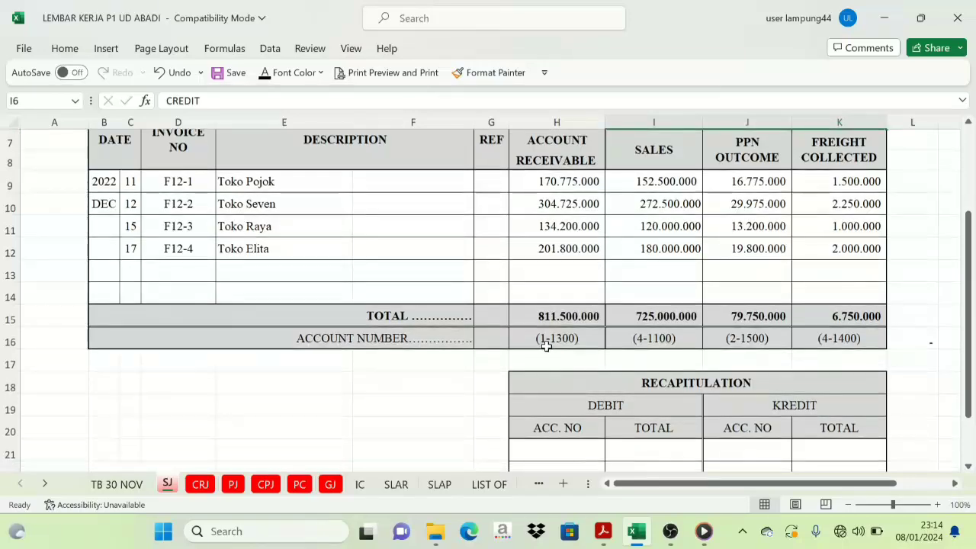
scroll(570, 353, down, 2)
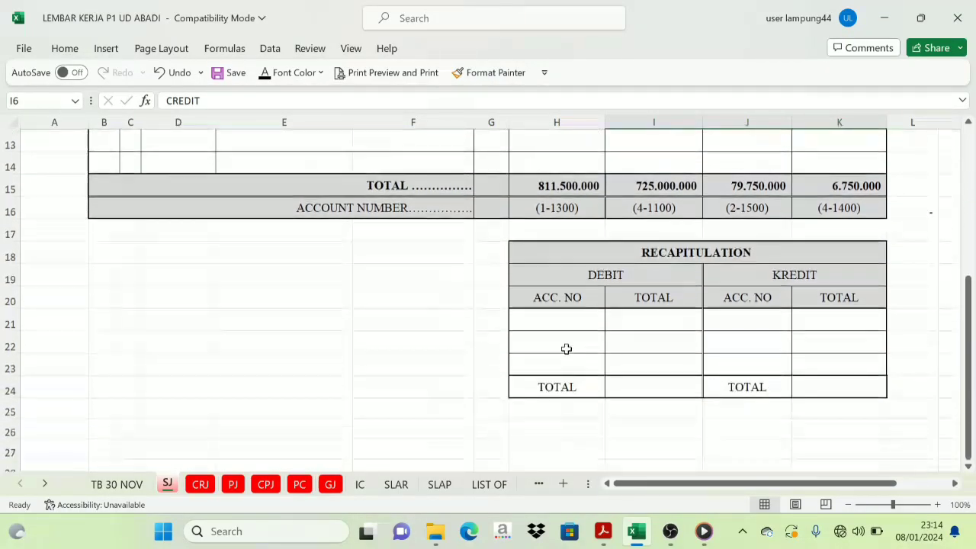
click(565, 321)
click(290, 72)
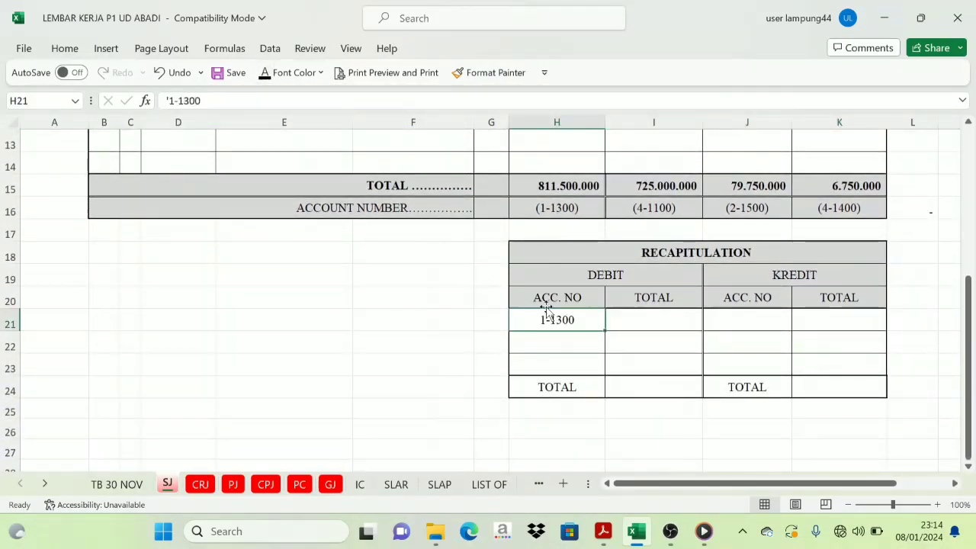
- Check the Account Receivable total in H15, and set the font colour of the recapitulation's hidden debit total in I21 to black
scroll(591, 354, up, 1)
scroll(591, 355, up, 2)
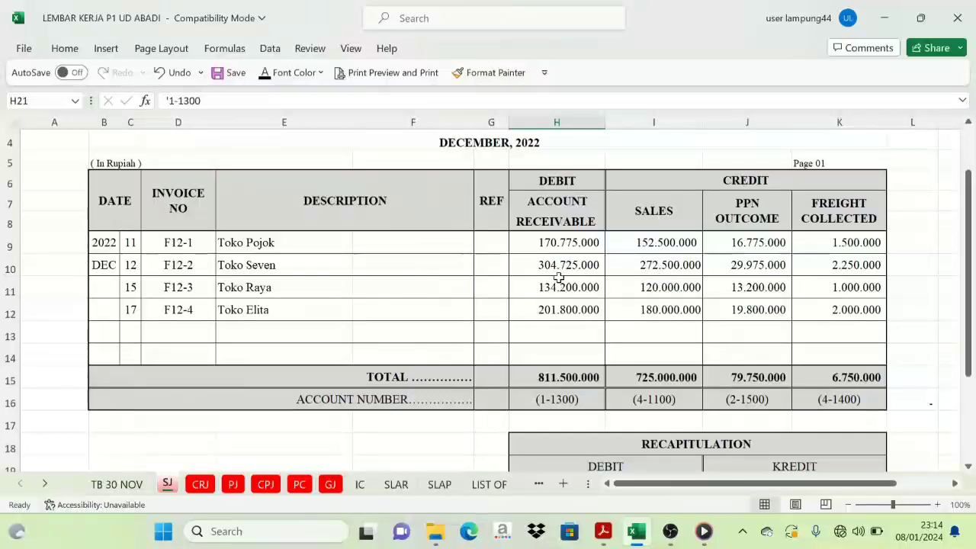
scroll(552, 433, down, 3)
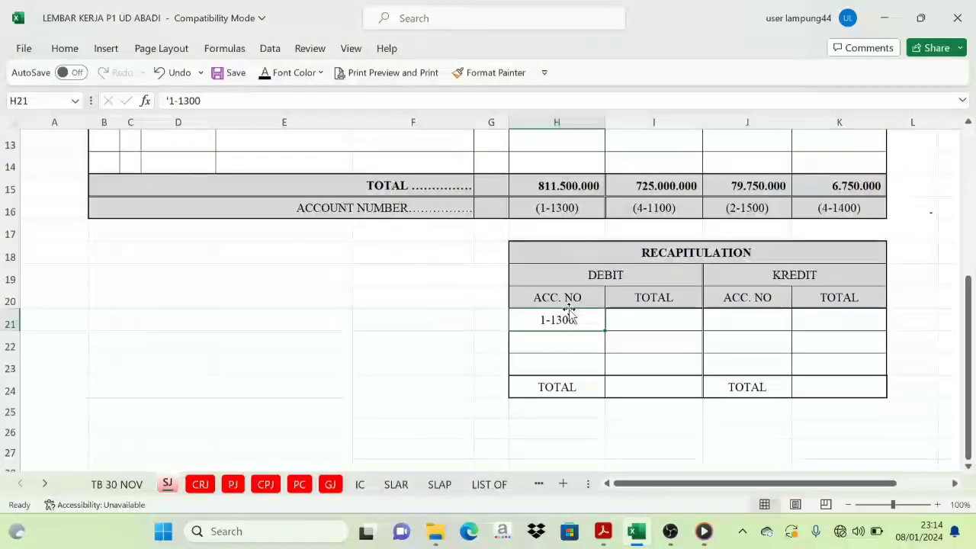
click(649, 298)
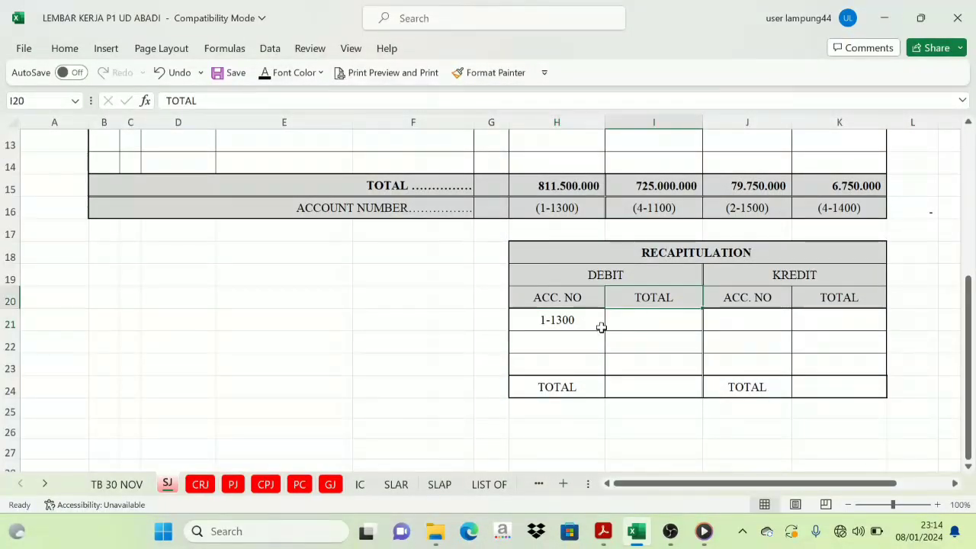
scroll(587, 313, up, 3)
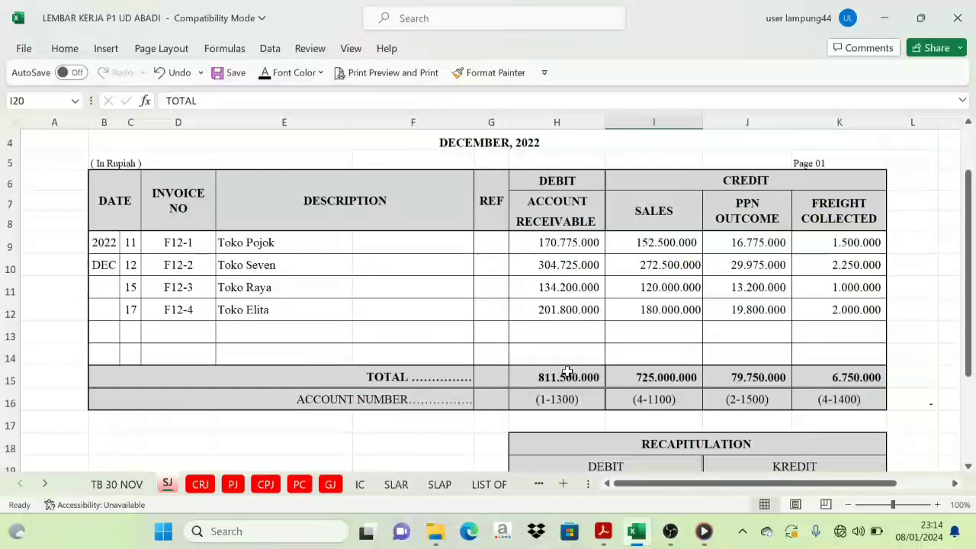
click(565, 377)
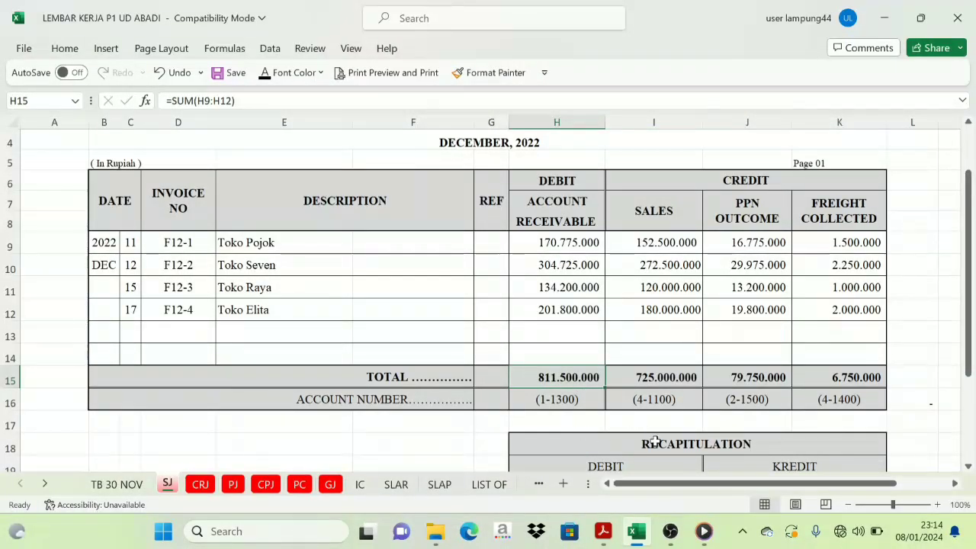
scroll(654, 441, down, 2)
click(660, 389)
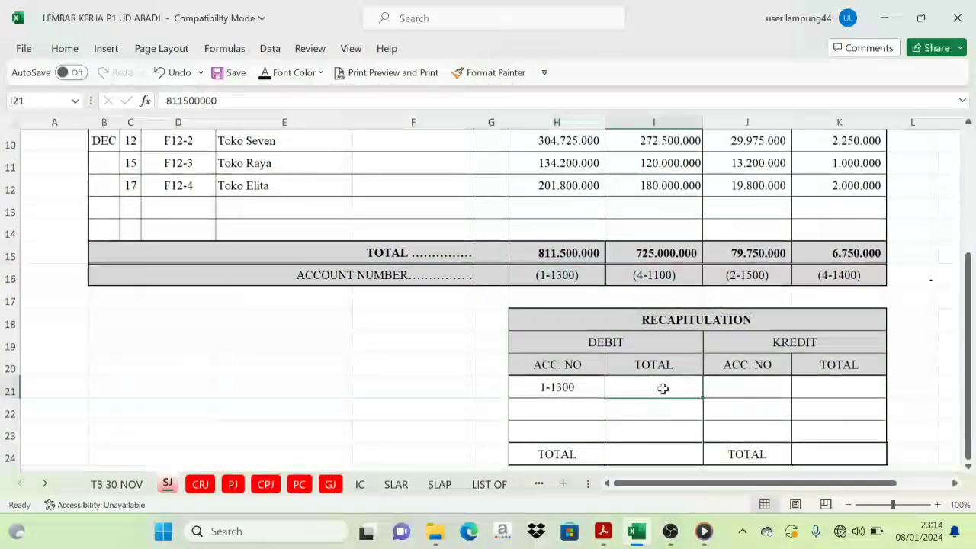
click(265, 75)
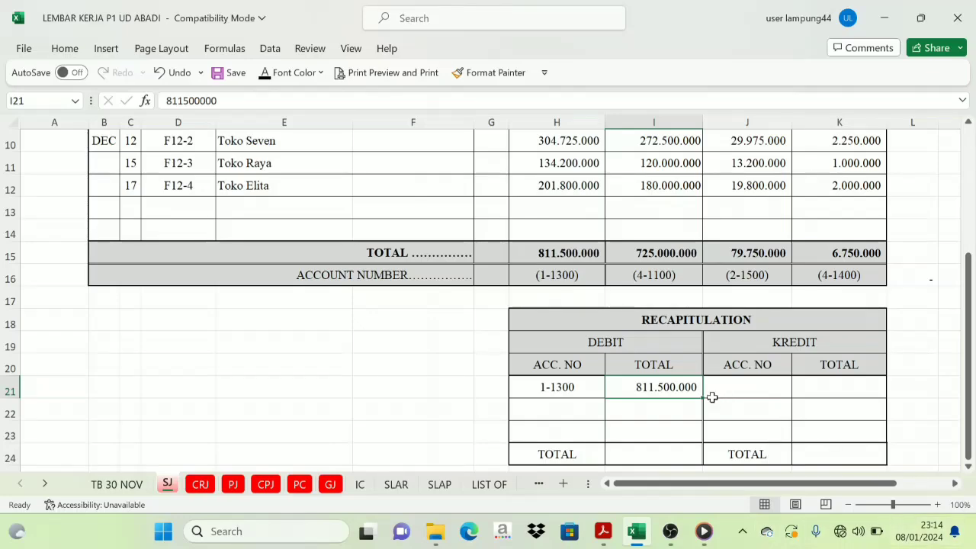
- Check the sales journal's credit column headings: Sales, PPN Outcome and Freight Collected
click(712, 339)
scroll(713, 404, up, 3)
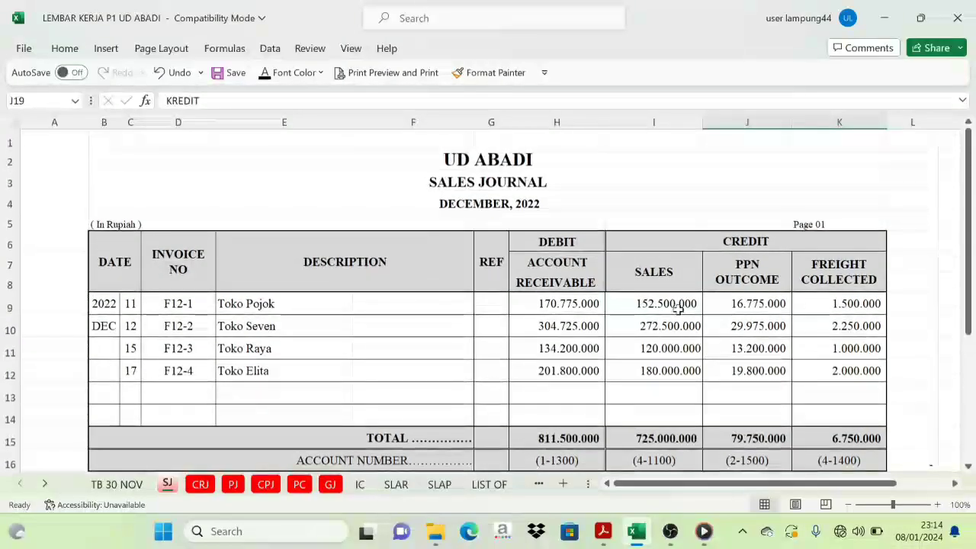
click(669, 277)
click(747, 273)
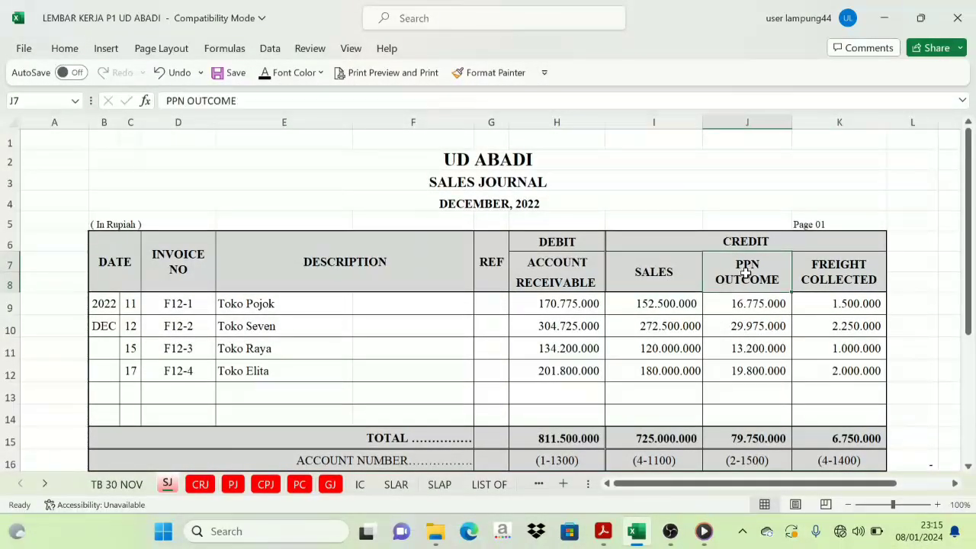
click(824, 264)
- Compare the account numbers of the three credit columns in row 16 to determine their order for the recapitulation
scroll(712, 323, down, 2)
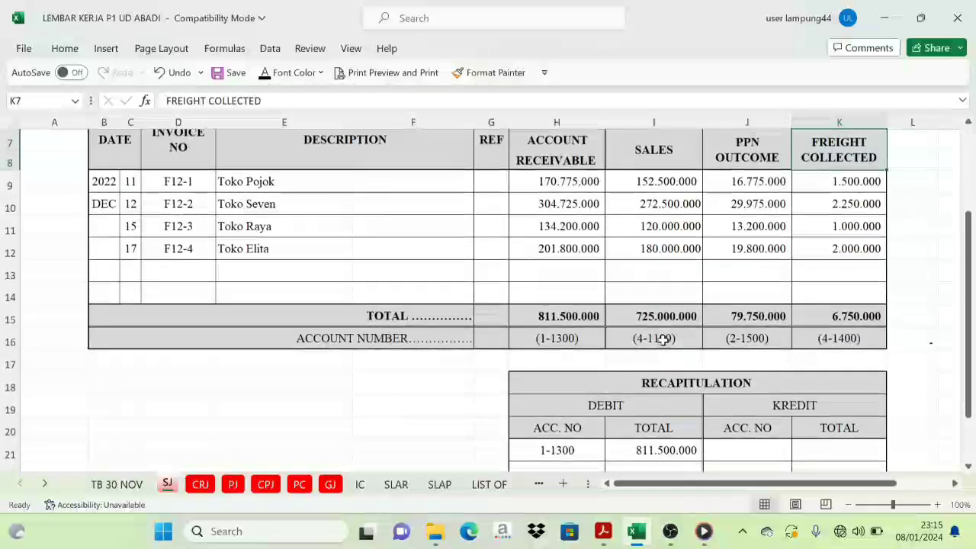
click(742, 338)
click(835, 331)
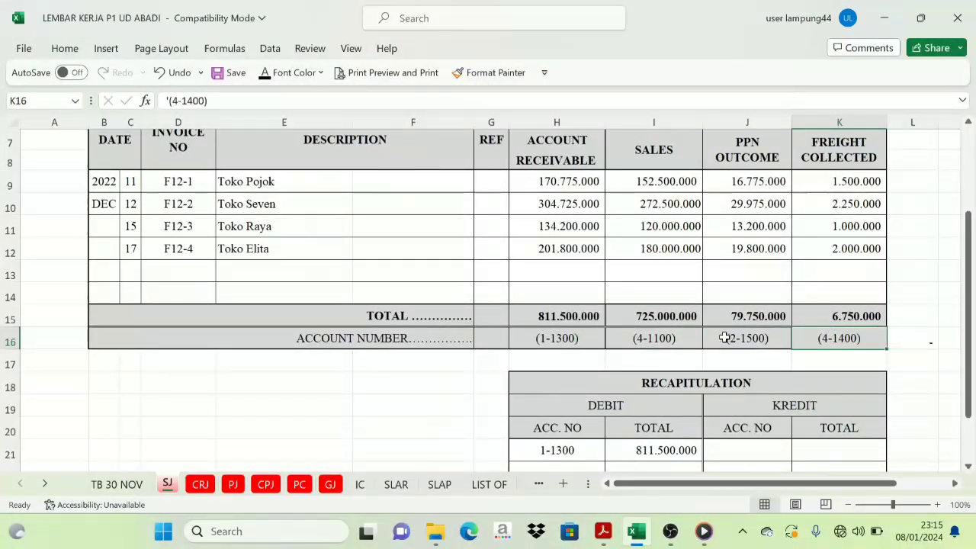
click(637, 338)
click(745, 337)
click(817, 338)
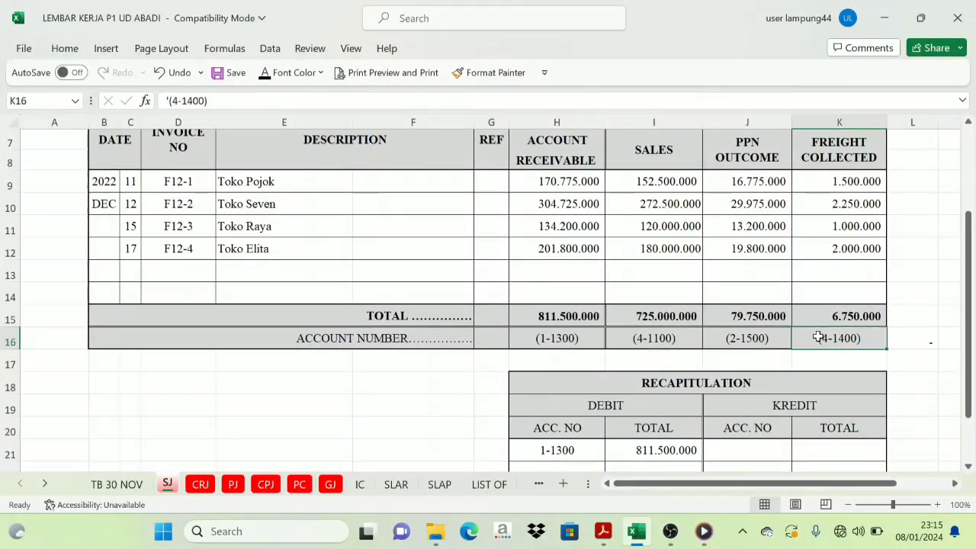
click(649, 339)
click(748, 343)
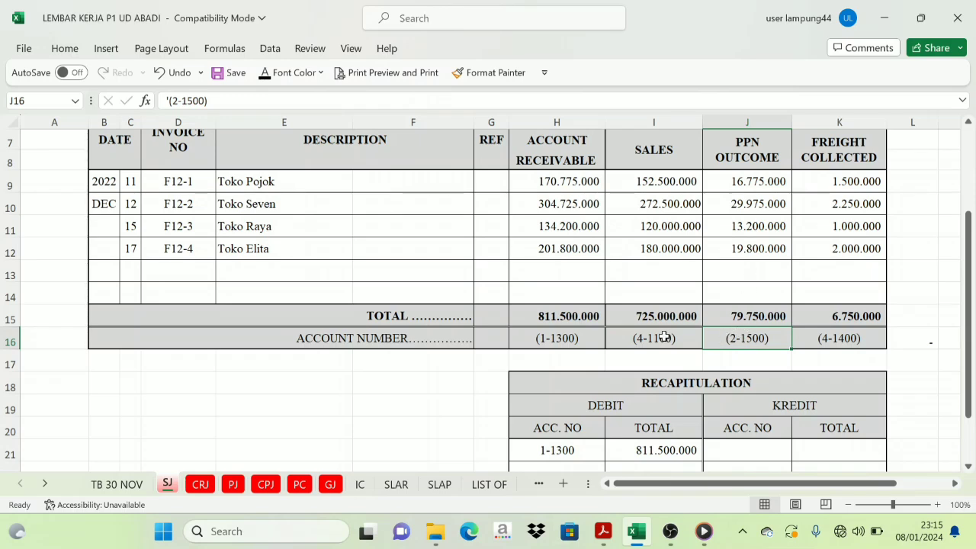
click(664, 337)
click(734, 342)
- Set the font colour of the recapitulation's hidden PPN Outcome credit entry, account number J21 and total K21, to black
scroll(732, 354, down, 1)
click(731, 392)
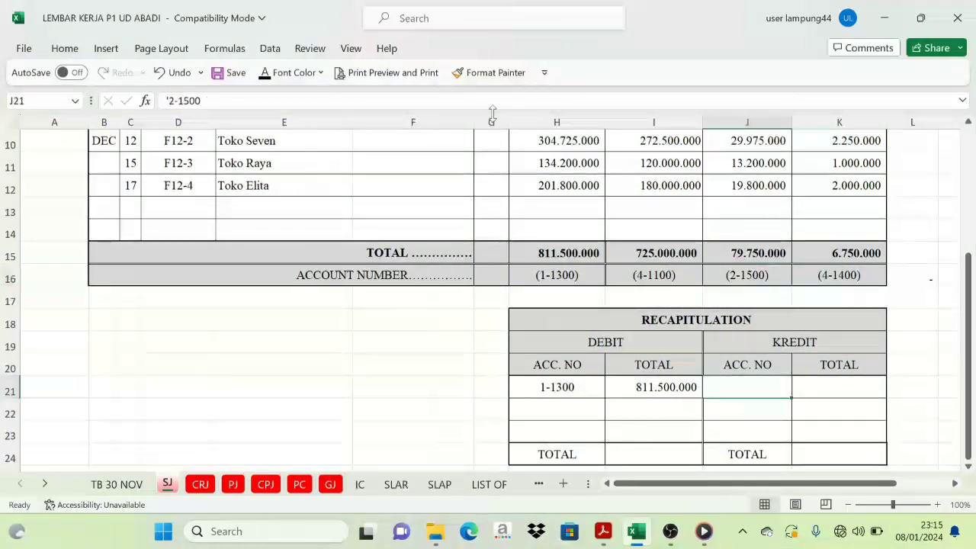
scroll(766, 388, up, 1)
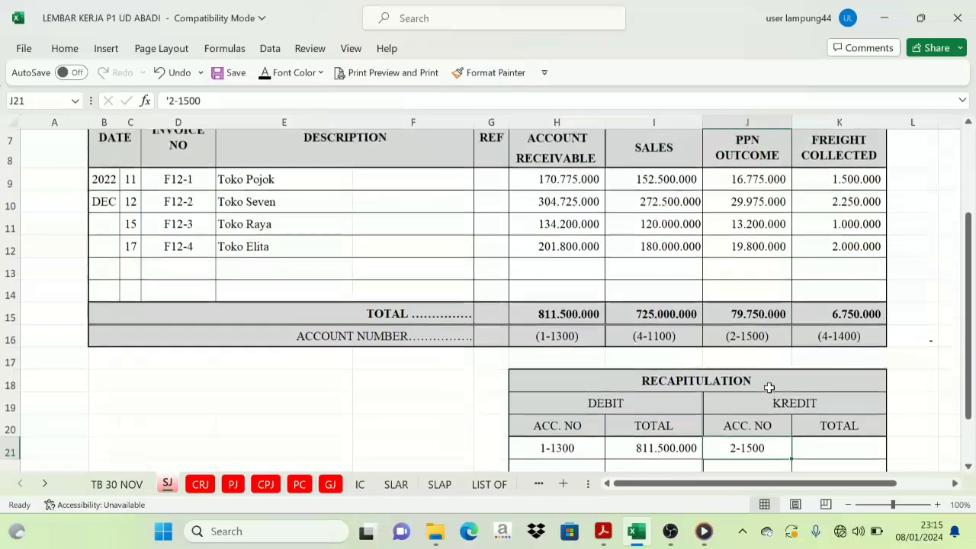
scroll(765, 357, down, 1)
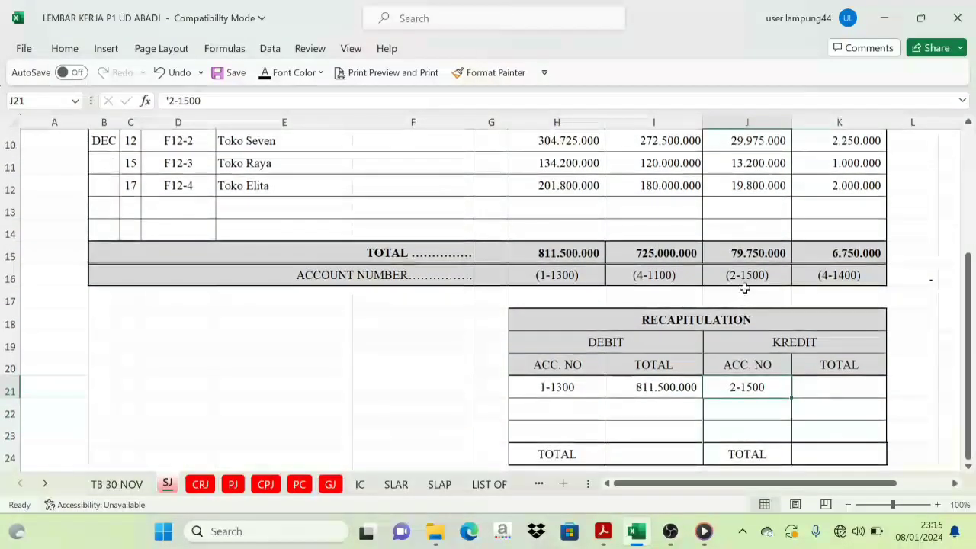
click(829, 394)
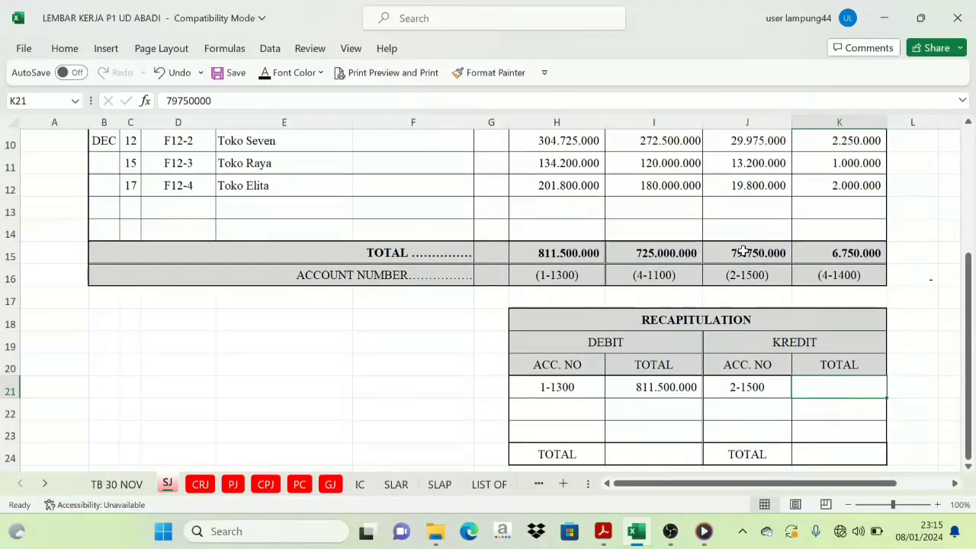
scroll(745, 245, up, 1)
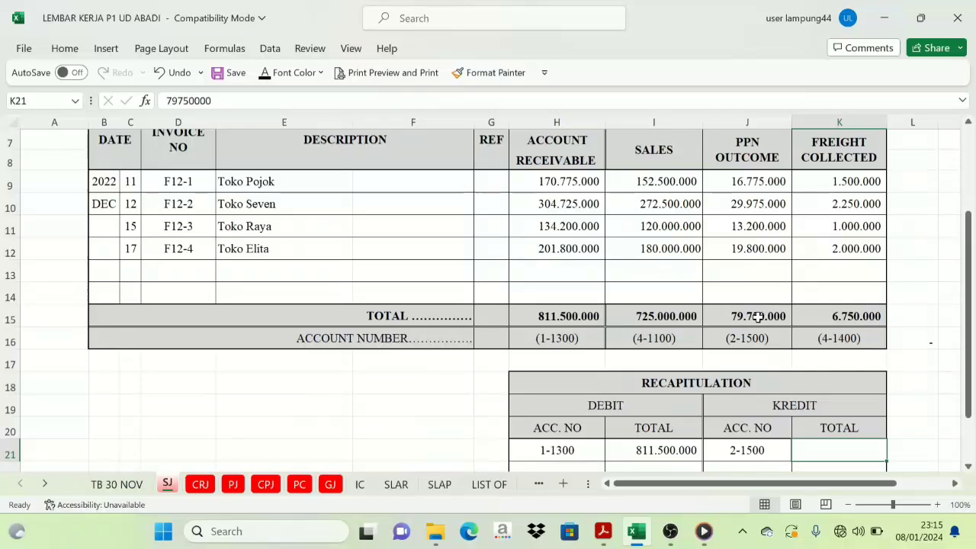
scroll(816, 376, down, 1)
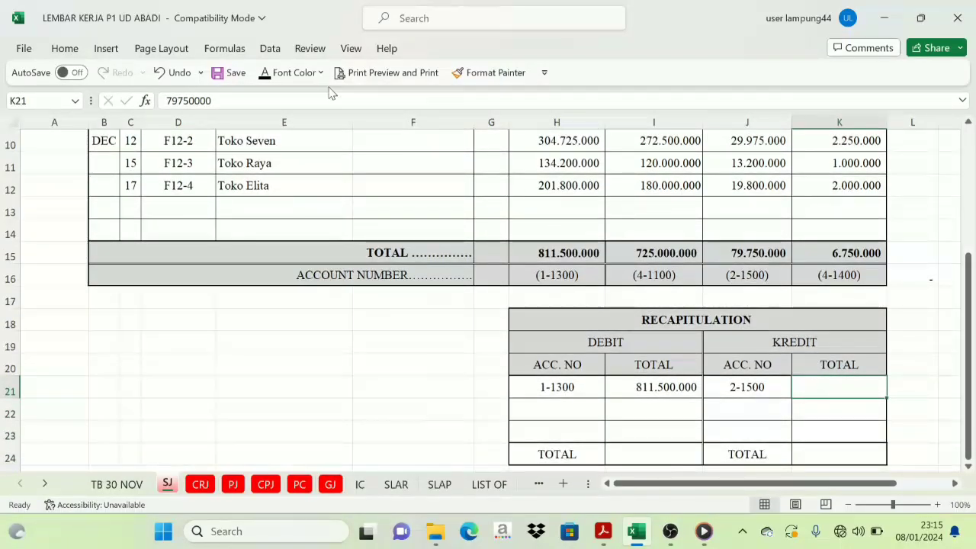
click(265, 76)
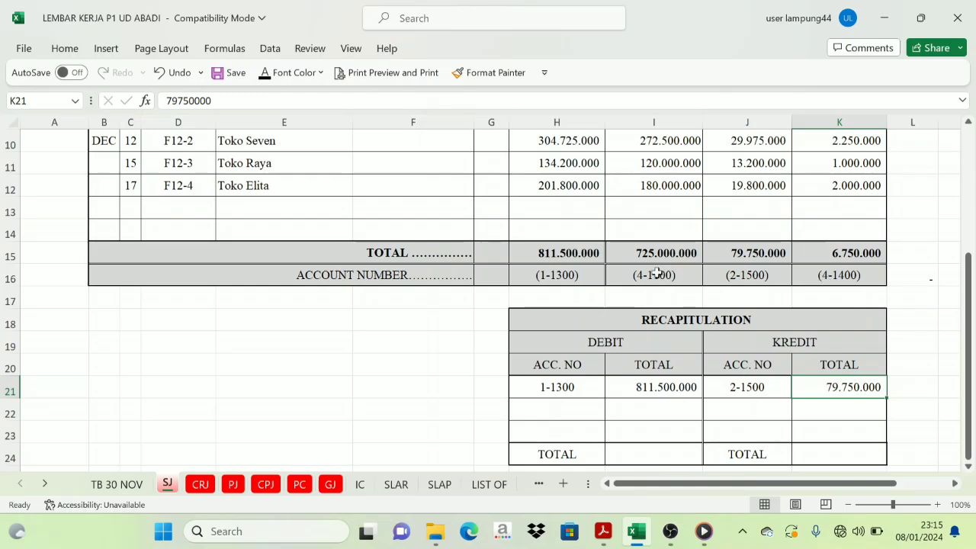
- Set the font colour of the recapitulation's hidden Sales credit entry, account number J22 and total K22, to black
scroll(653, 276, up, 2)
scroll(701, 363, down, 2)
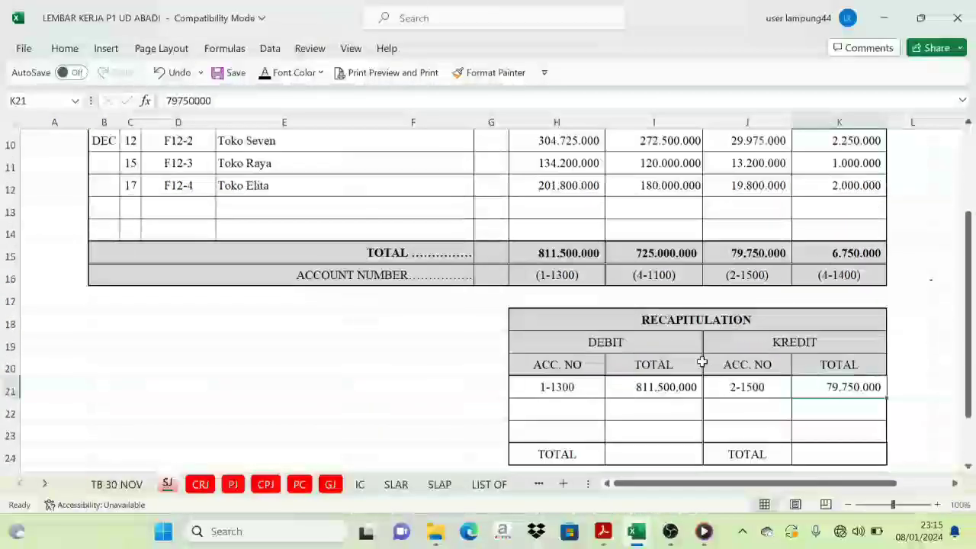
click(740, 408)
click(284, 74)
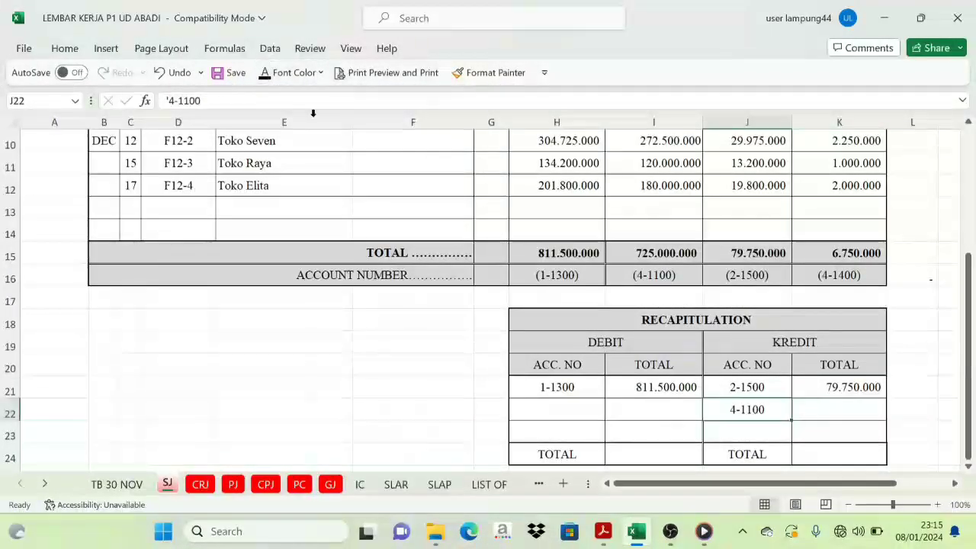
click(834, 412)
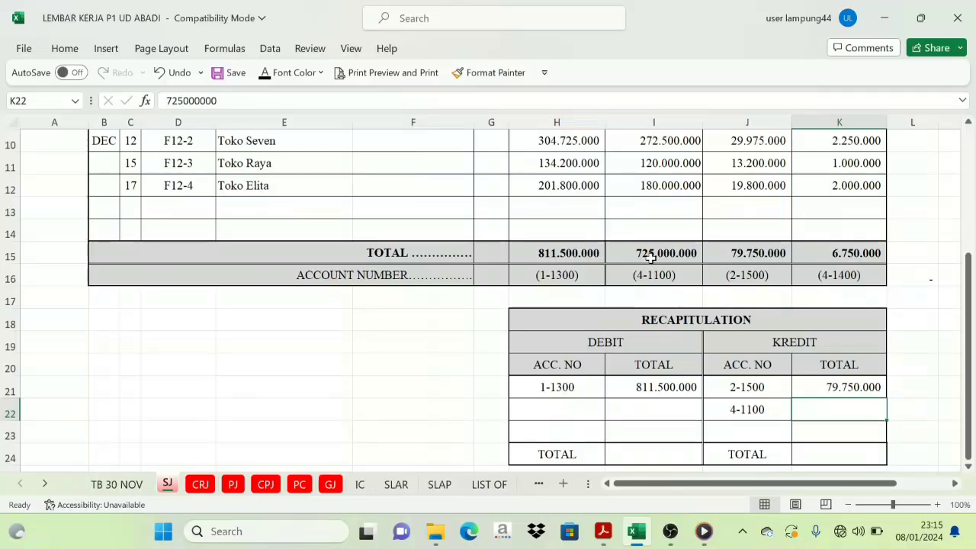
scroll(649, 258, up, 1)
scroll(850, 377, down, 1)
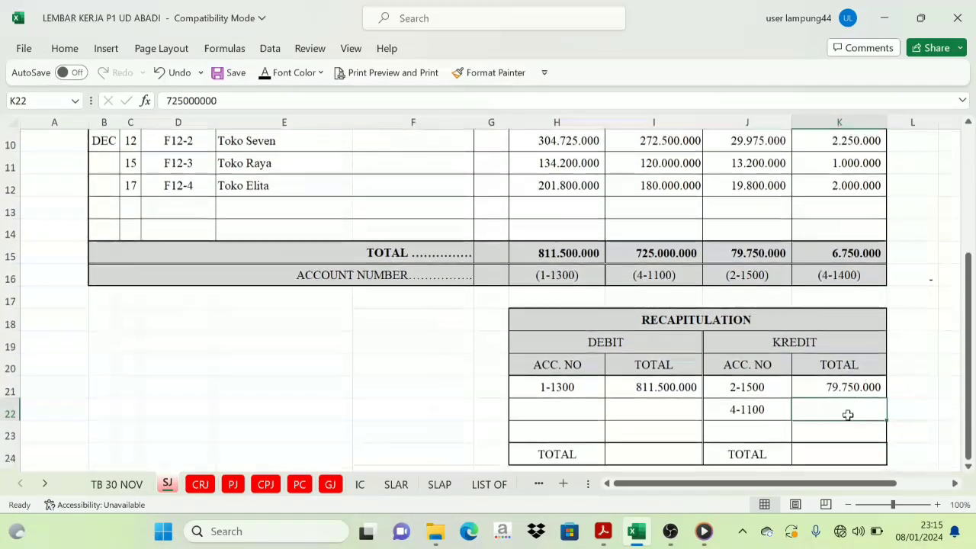
click(268, 76)
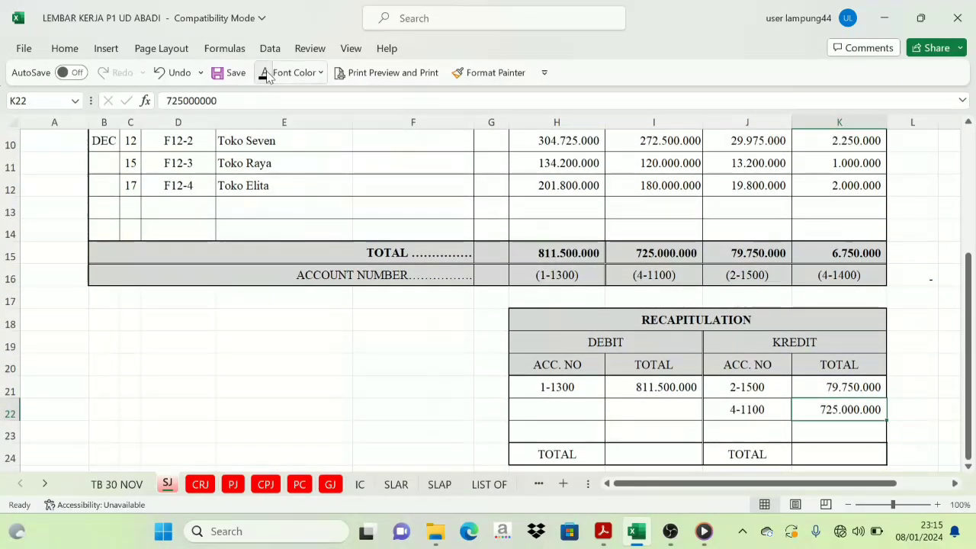
- Set the font colour of the recapitulation's hidden Freight Collected credit entry, account number J23 and total K23, to black
scroll(814, 288, up, 2)
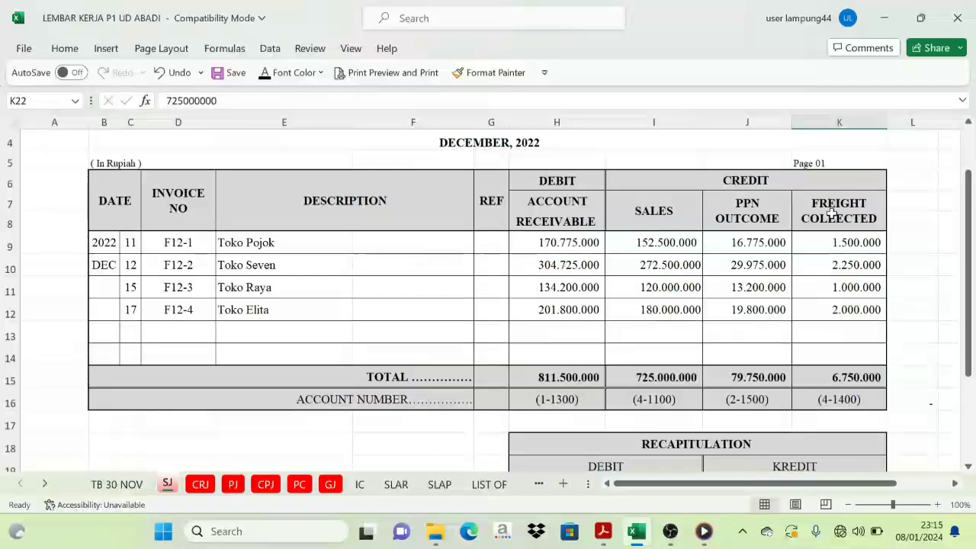
scroll(834, 402, down, 2)
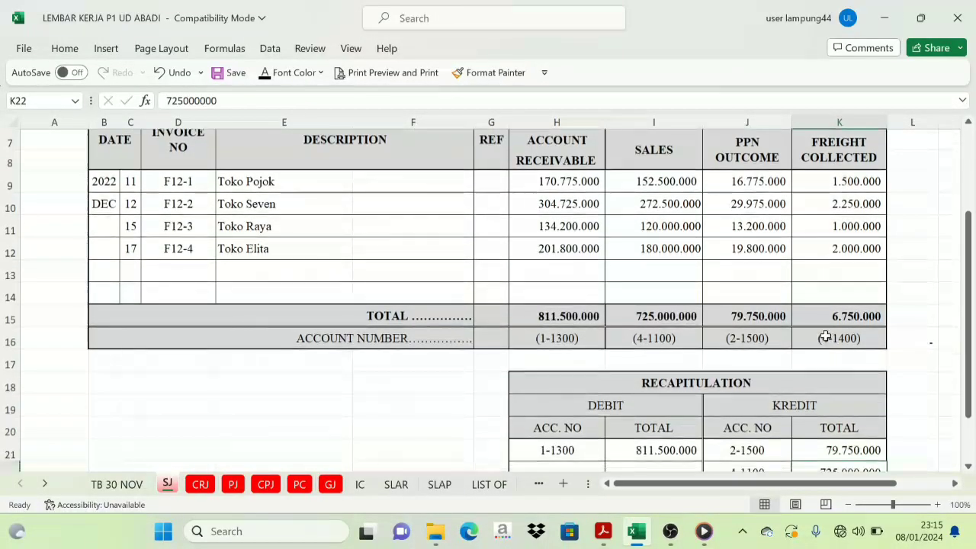
click(744, 432)
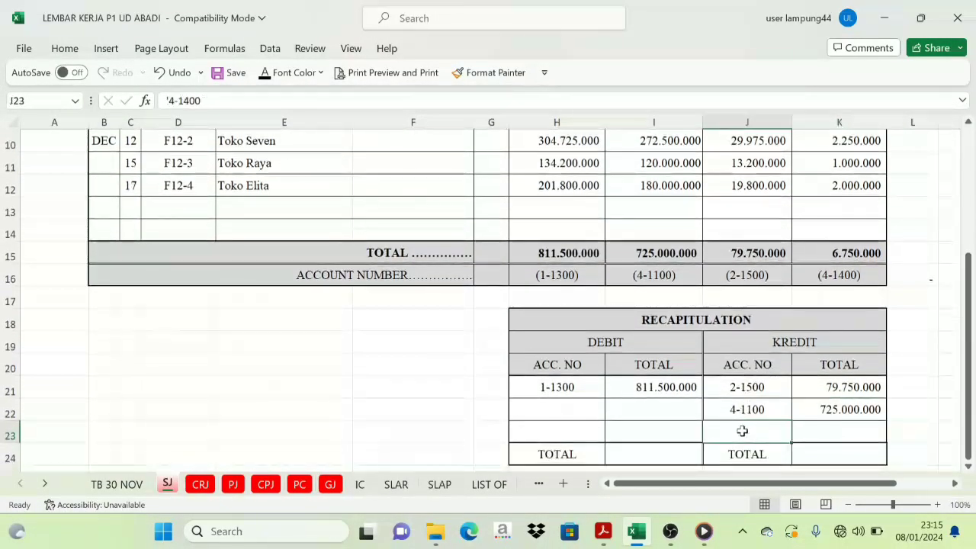
click(265, 73)
click(854, 434)
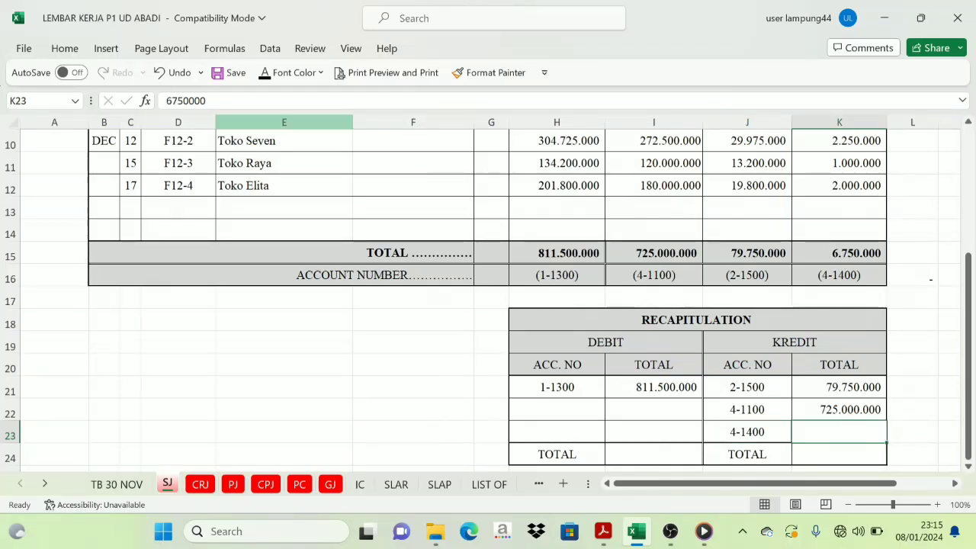
click(261, 76)
- Set the font colour of the recapitulation's hidden debit sum in I24 and credit sum in K24 to black
scroll(845, 384, down, 2)
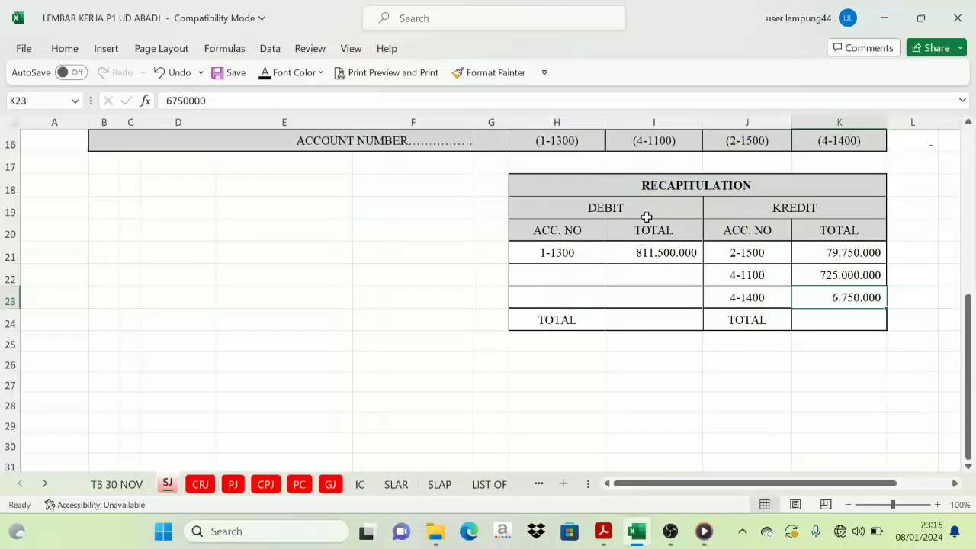
click(641, 318)
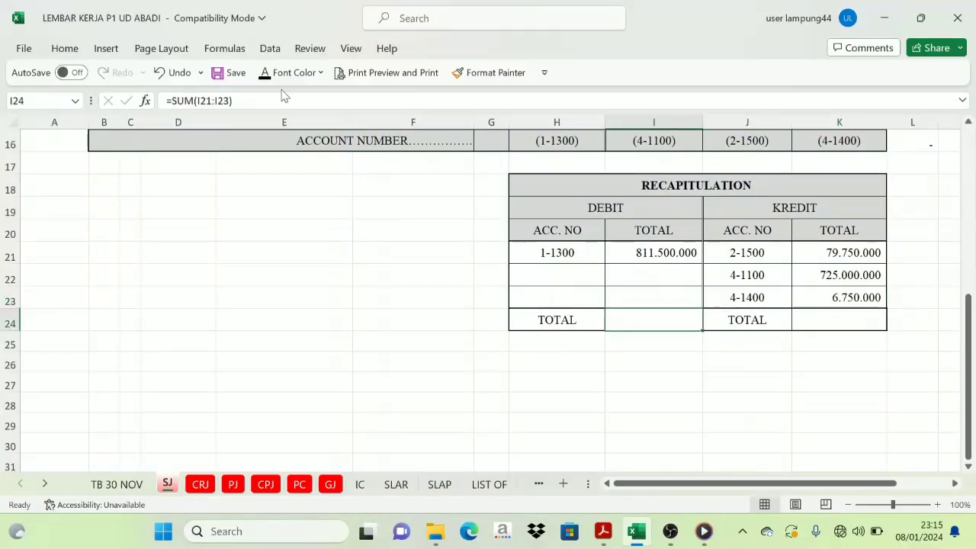
click(264, 74)
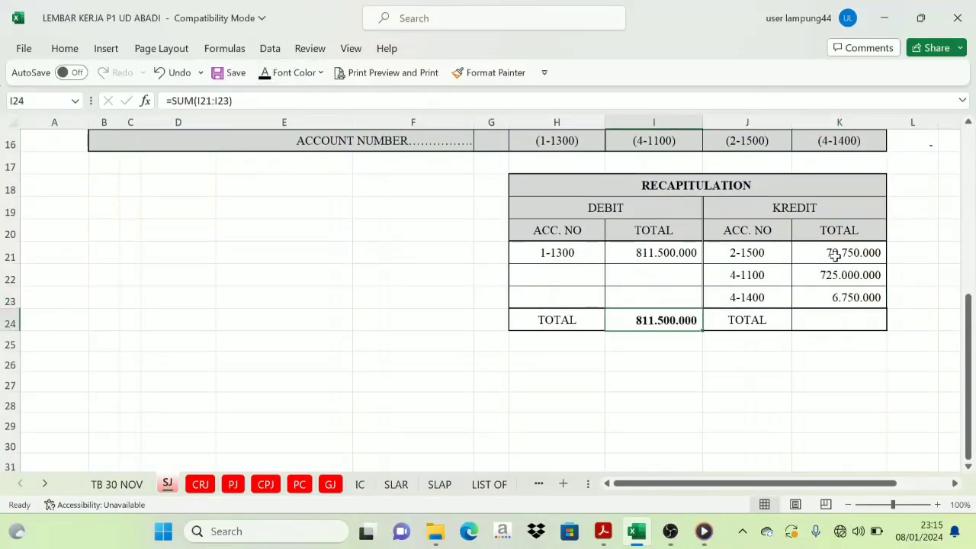
drag(835, 256, 826, 305)
click(824, 317)
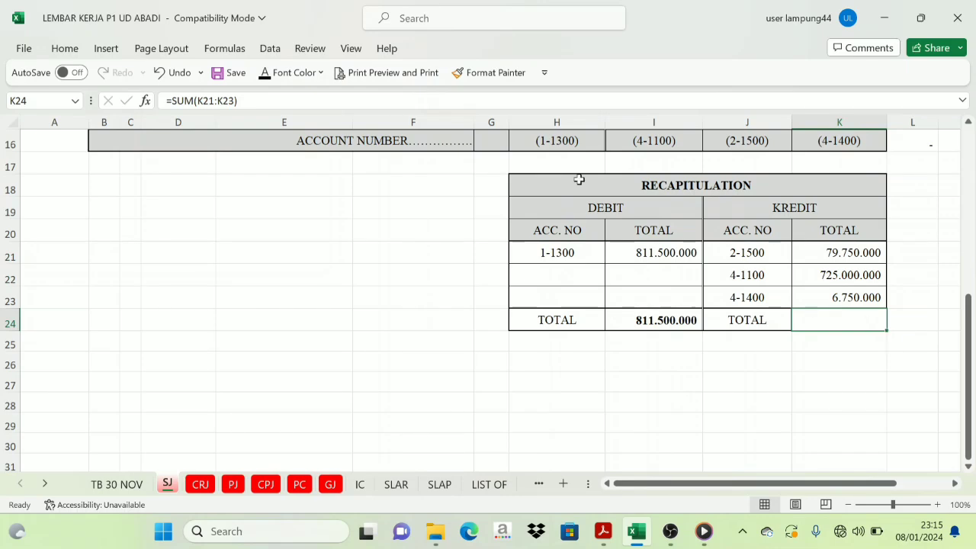
click(266, 77)
- Compare the recapitulation's debit and credit sums in row 24, and review the sales journal above it
click(626, 206)
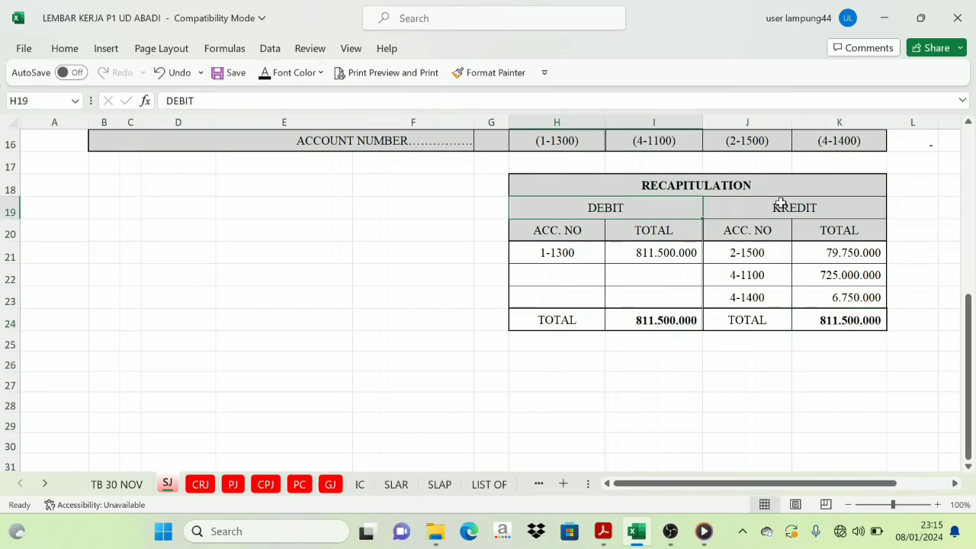
click(780, 203)
click(650, 319)
click(852, 324)
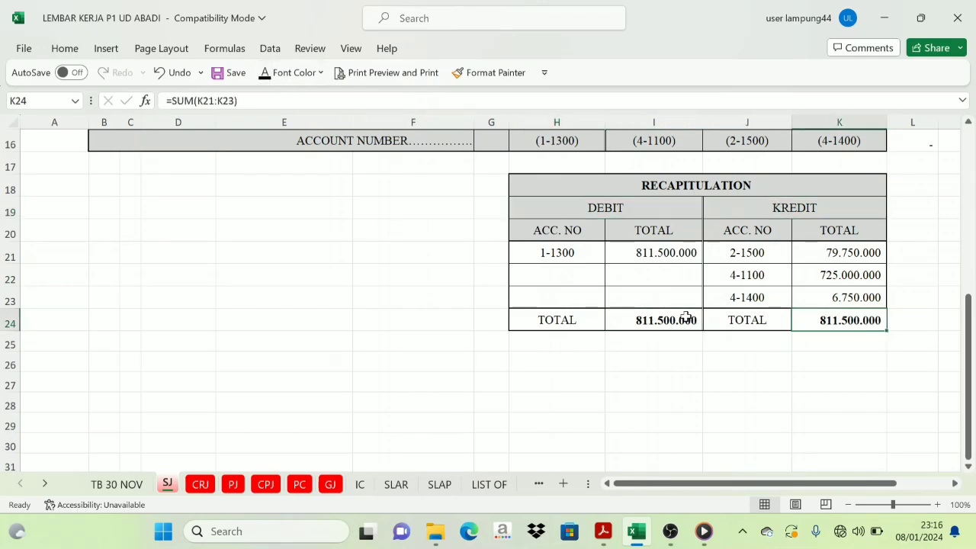
click(686, 317)
scroll(580, 289, up, 5)
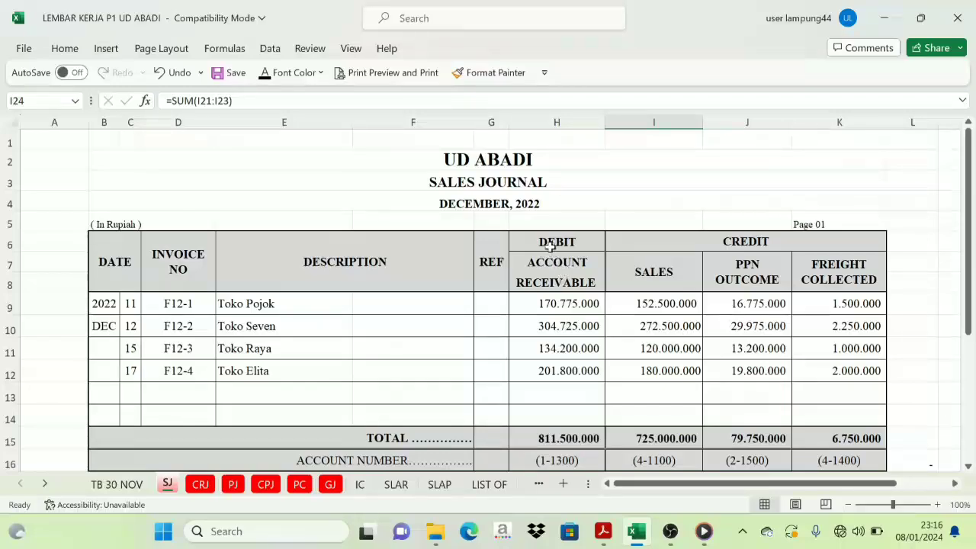
- On the CRJ sheet, set the font colour of the hidden Cash in Bank total G16 and Account Receivable total J16 to black
click(200, 485)
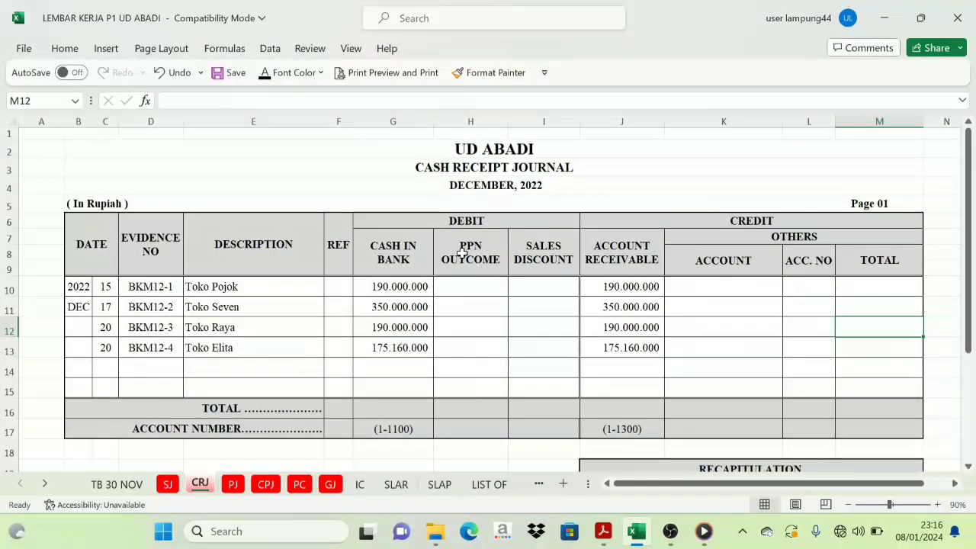
click(389, 404)
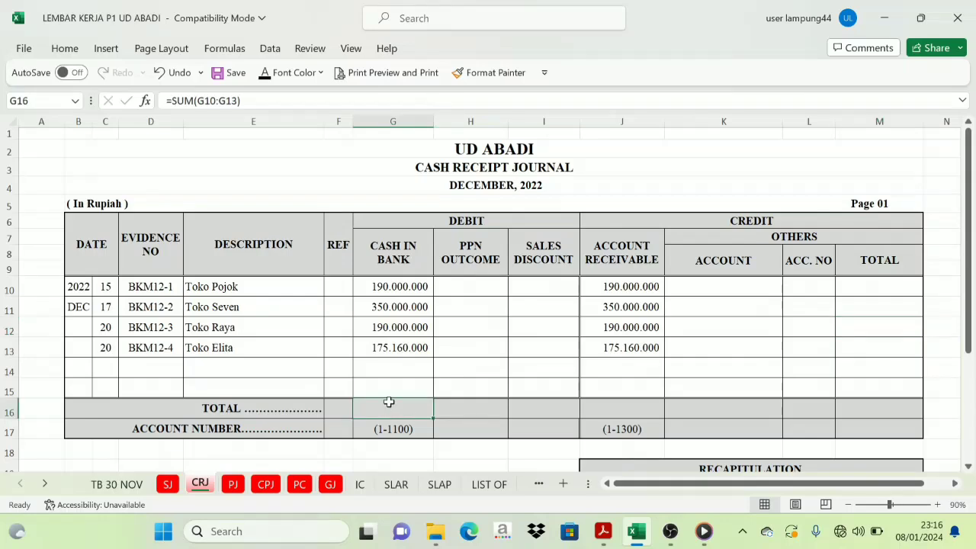
click(284, 73)
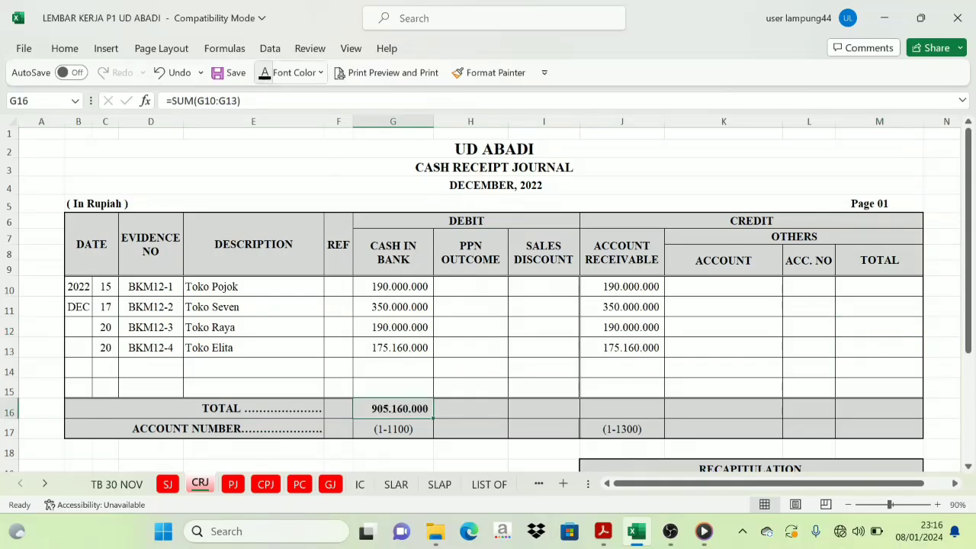
click(619, 415)
click(273, 74)
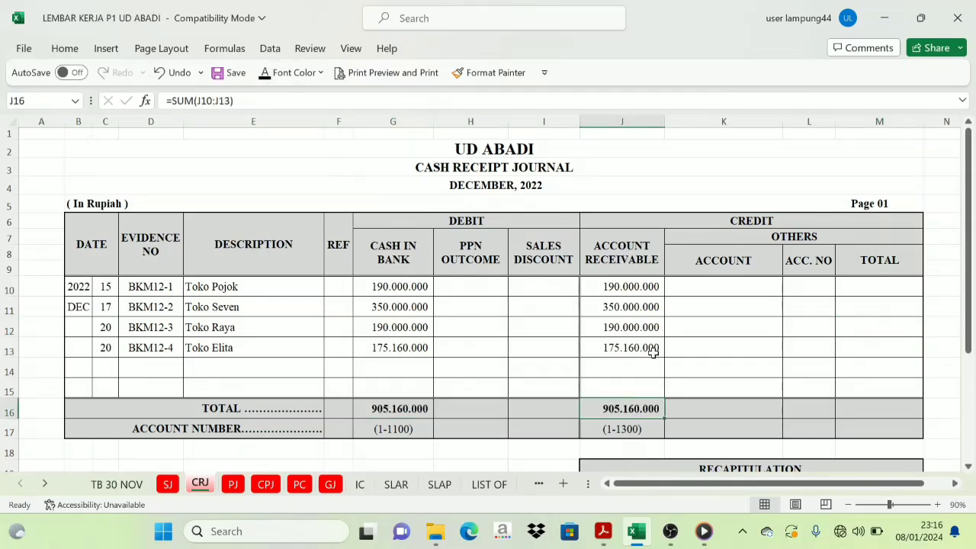
- Set the font colour of the cash receipt recapitulation's hidden Cash in Bank debit entry, account number J22 and total K22, to black
scroll(654, 352, down, 1)
scroll(620, 392, down, 1)
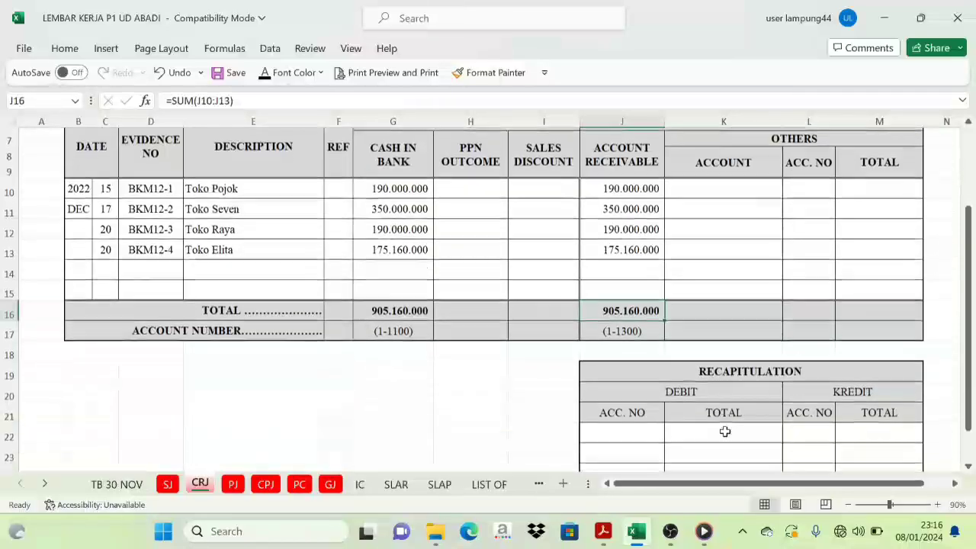
scroll(584, 351, up, 1)
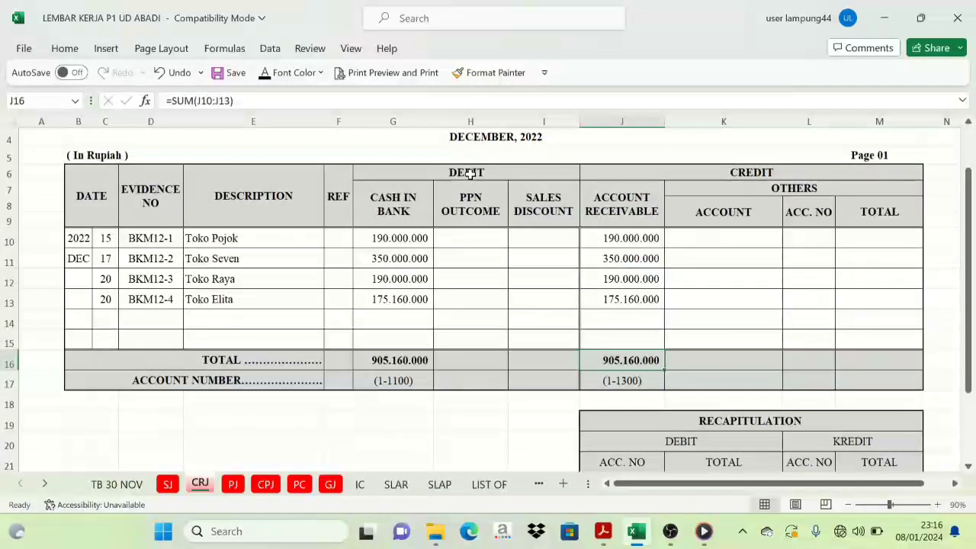
click(473, 175)
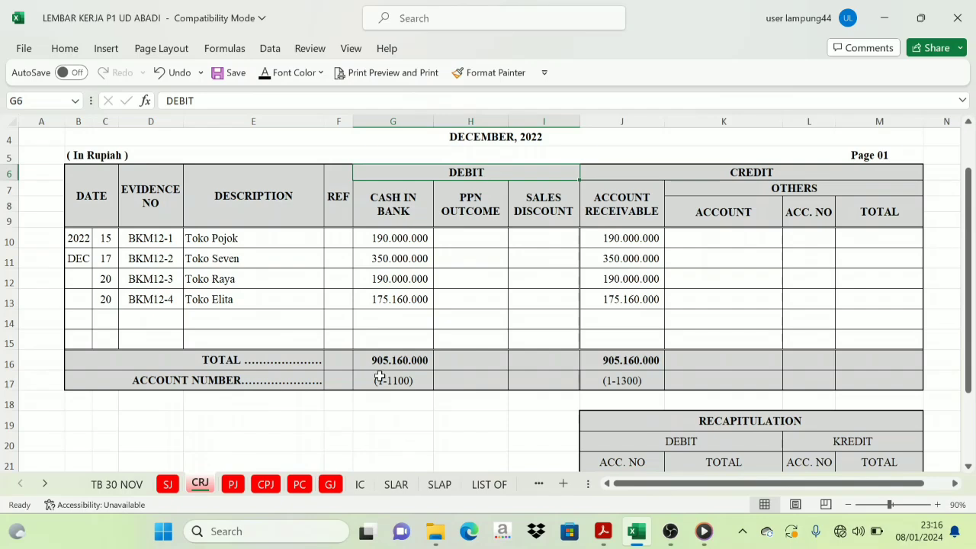
scroll(534, 431, down, 1)
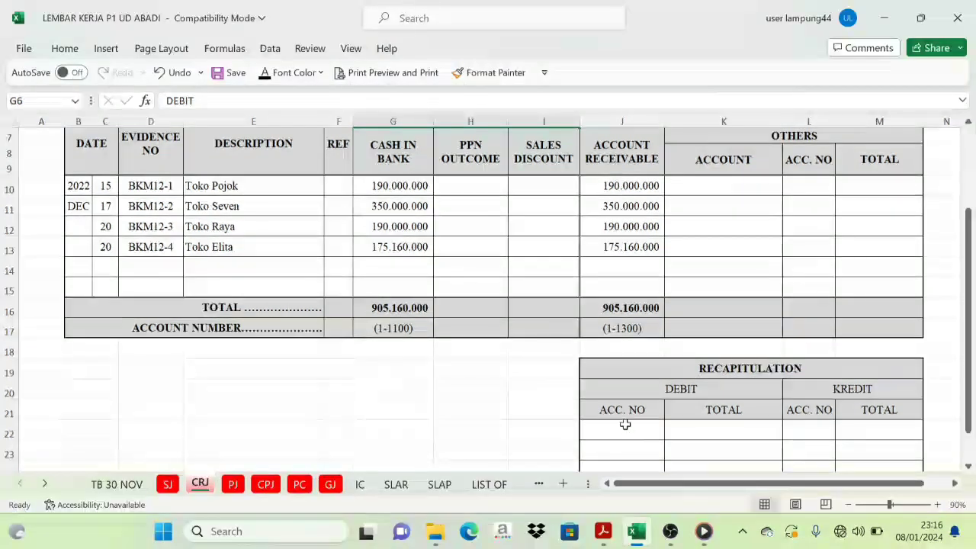
click(624, 425)
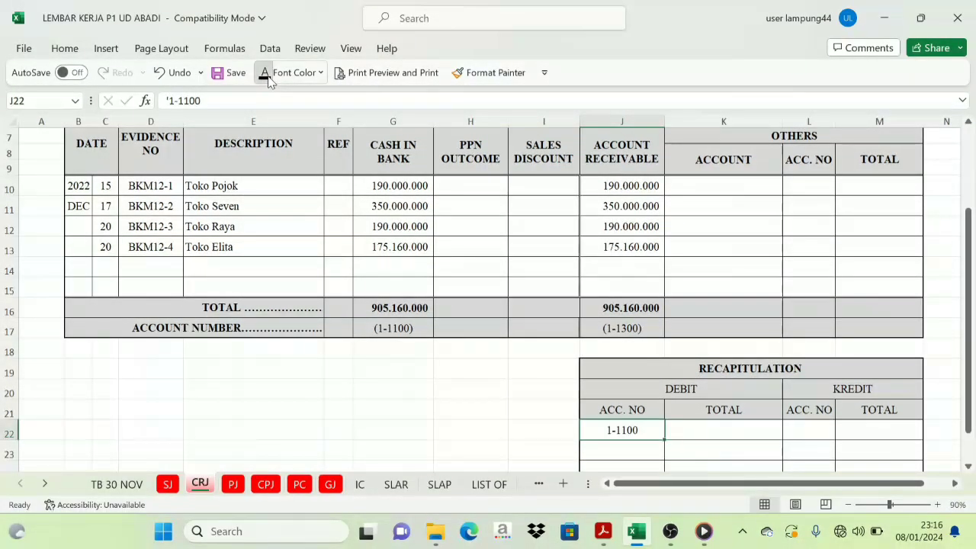
click(701, 432)
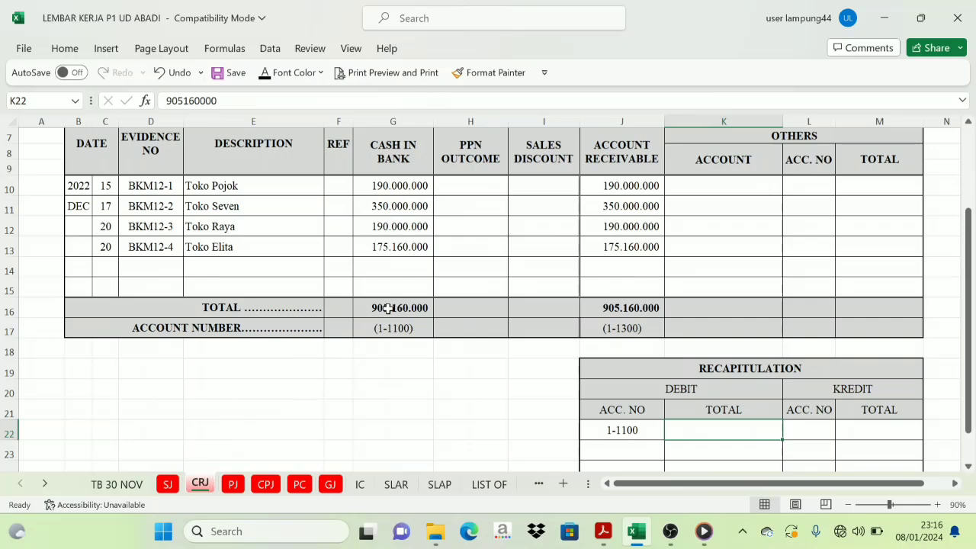
click(265, 78)
- Set the font colour of the recapitulation's hidden Account Receivable credit entry, account number L22 and total M22, to black
scroll(632, 322, up, 2)
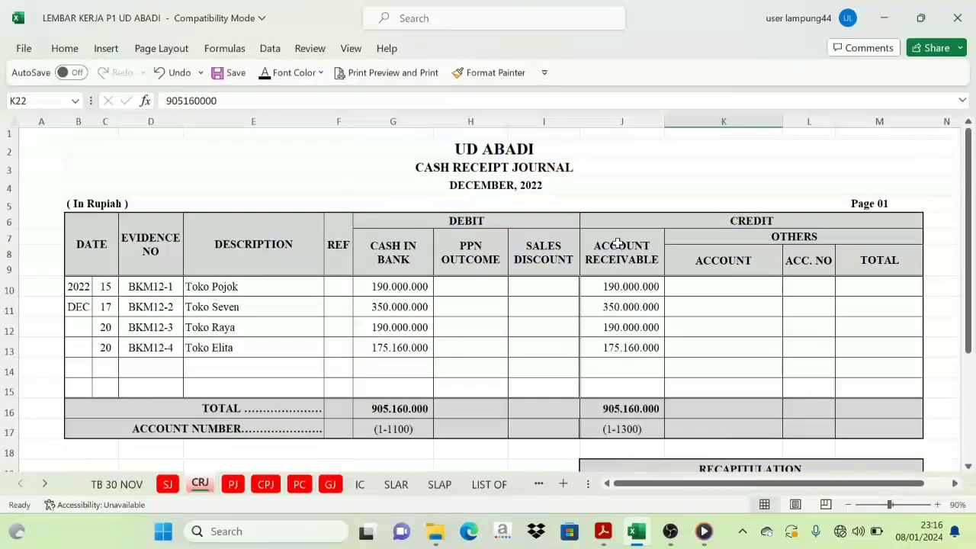
scroll(633, 364, down, 1)
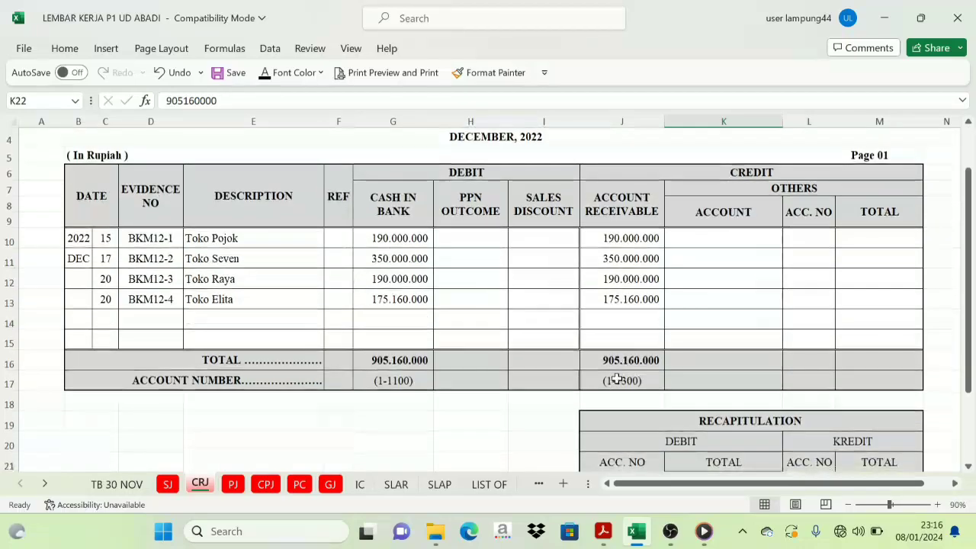
scroll(624, 379, down, 1)
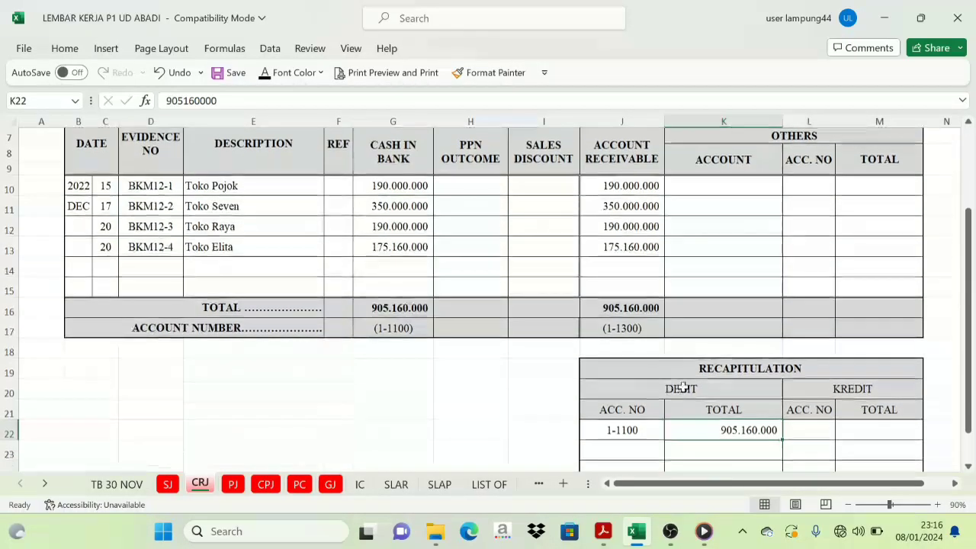
click(826, 434)
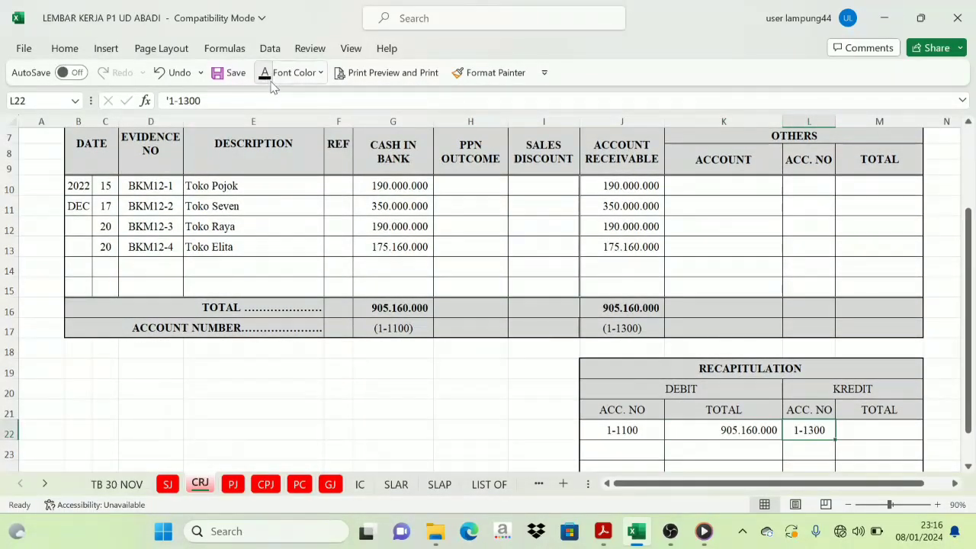
click(863, 438)
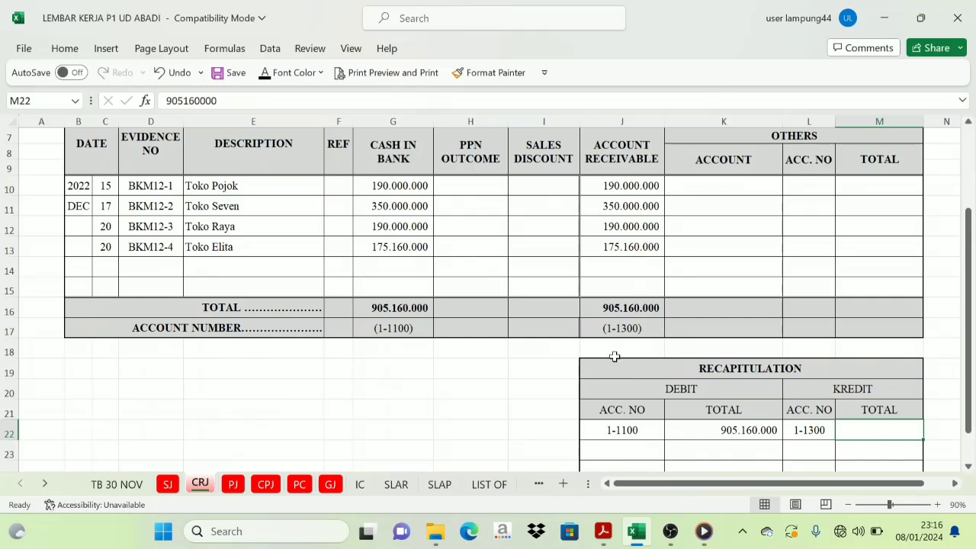
click(265, 79)
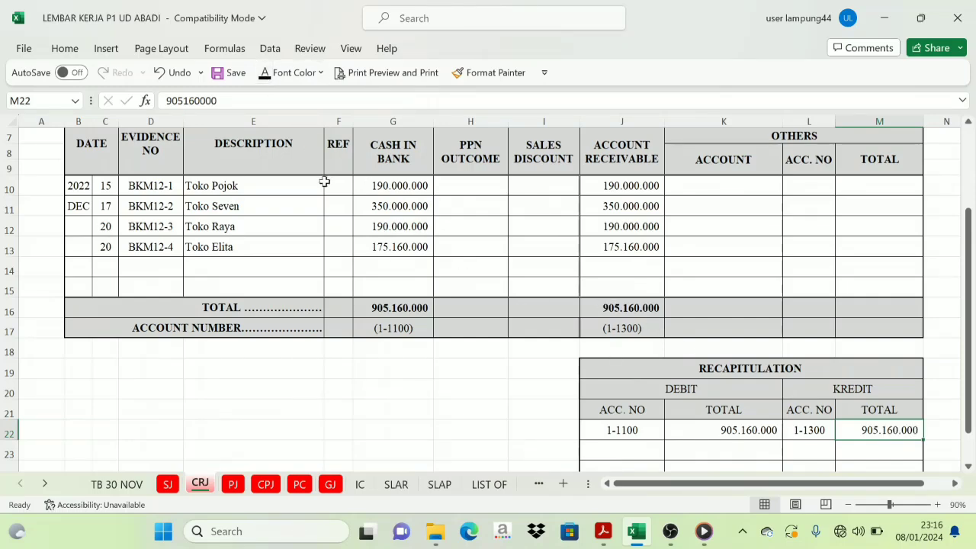
- Set the font colour of the recapitulation's hidden debit sum in K25 and credit sum in M25 to black
scroll(838, 417, down, 1)
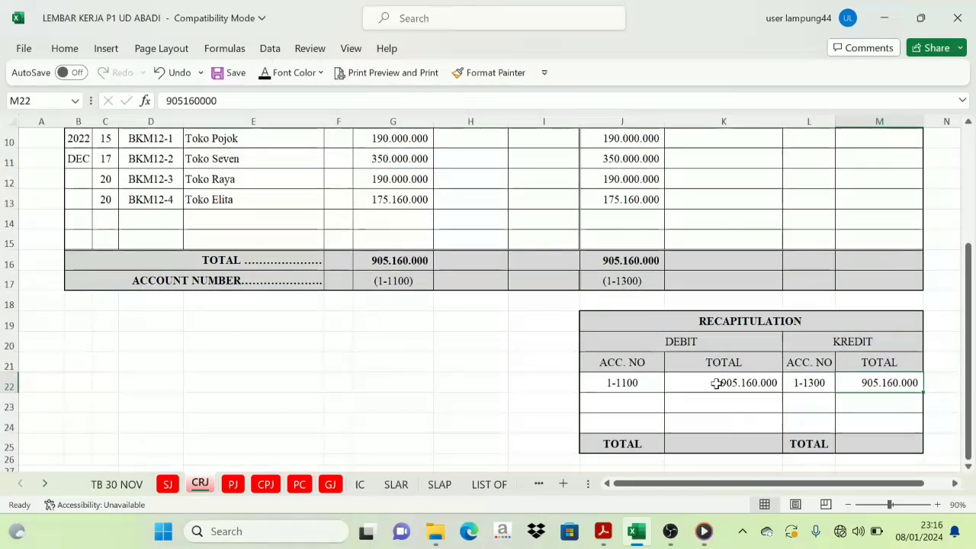
click(719, 442)
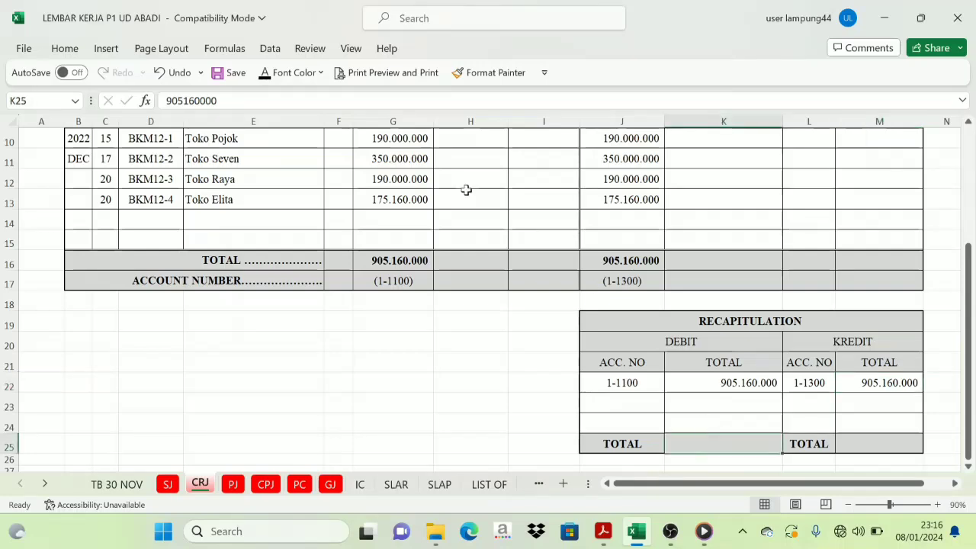
click(272, 72)
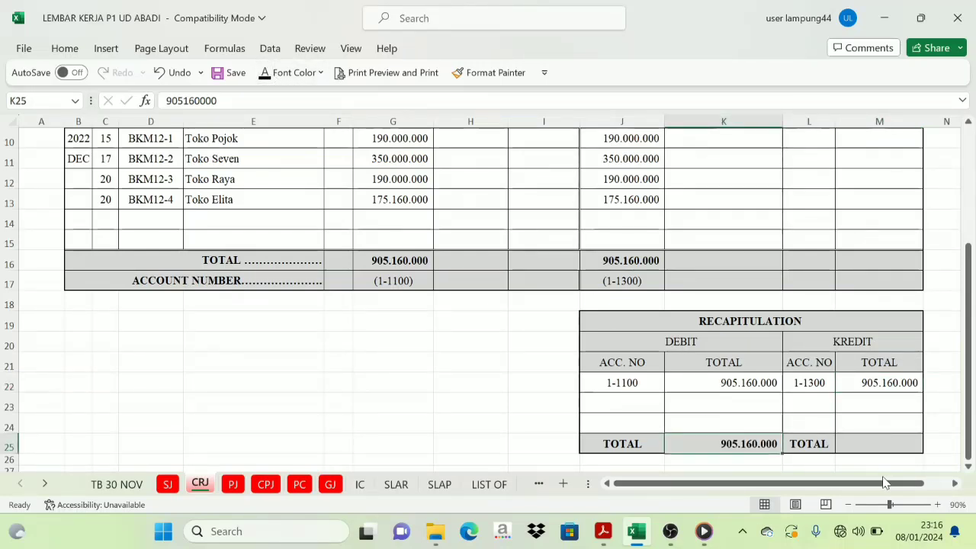
click(875, 443)
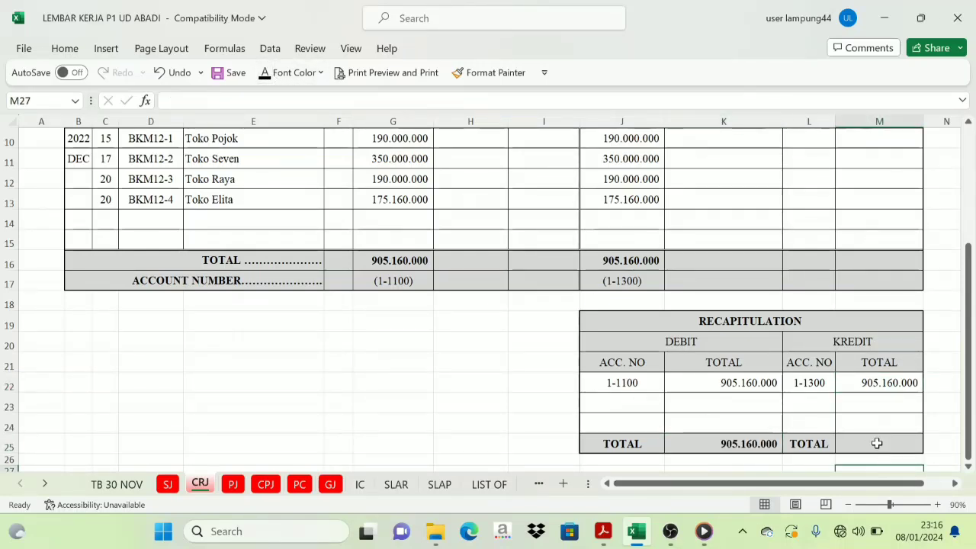
click(264, 77)
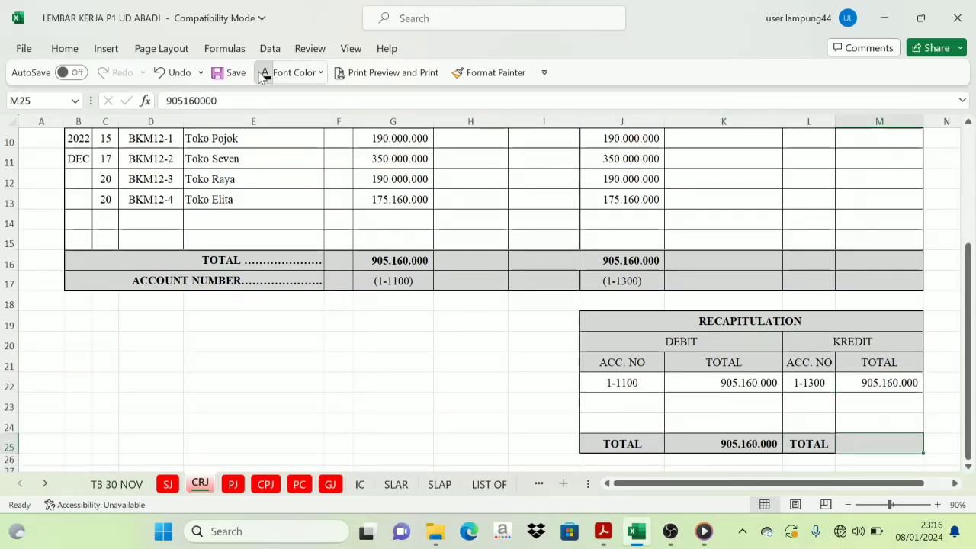
click(767, 430)
scroll(623, 414, up, 3)
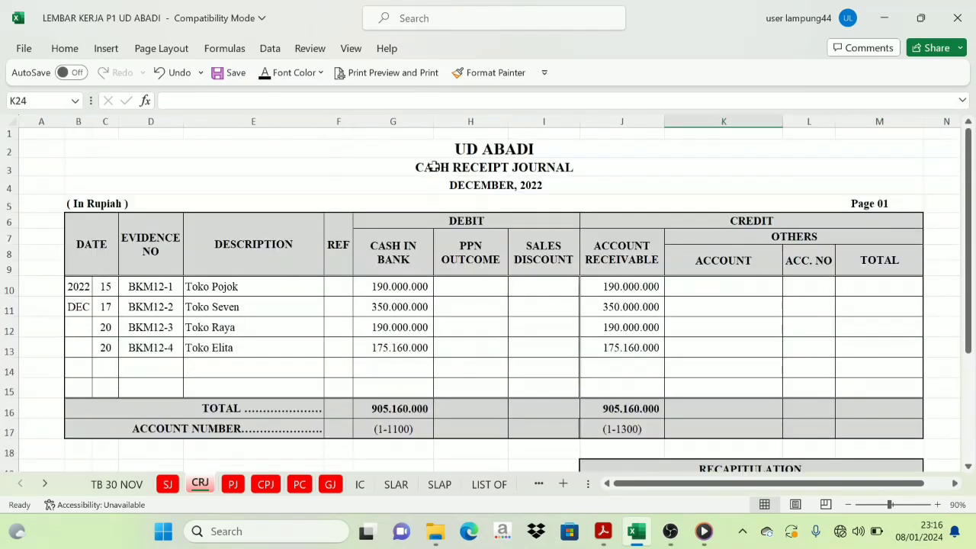
- On the PJ sheet, set the font colour of the hidden column totals in H14:K14 to black
click(231, 485)
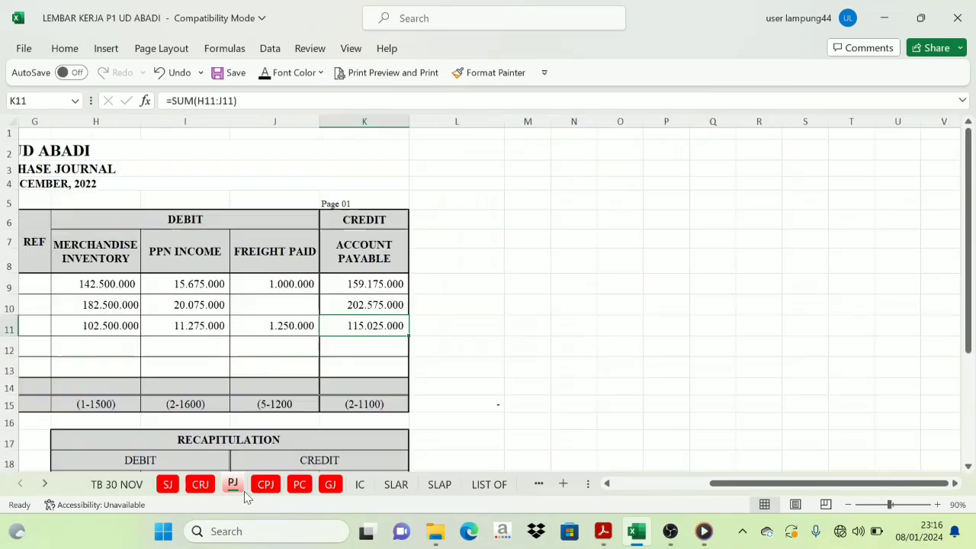
drag(852, 485, 719, 486)
scroll(661, 452, down, 1)
scroll(697, 454, up, 1)
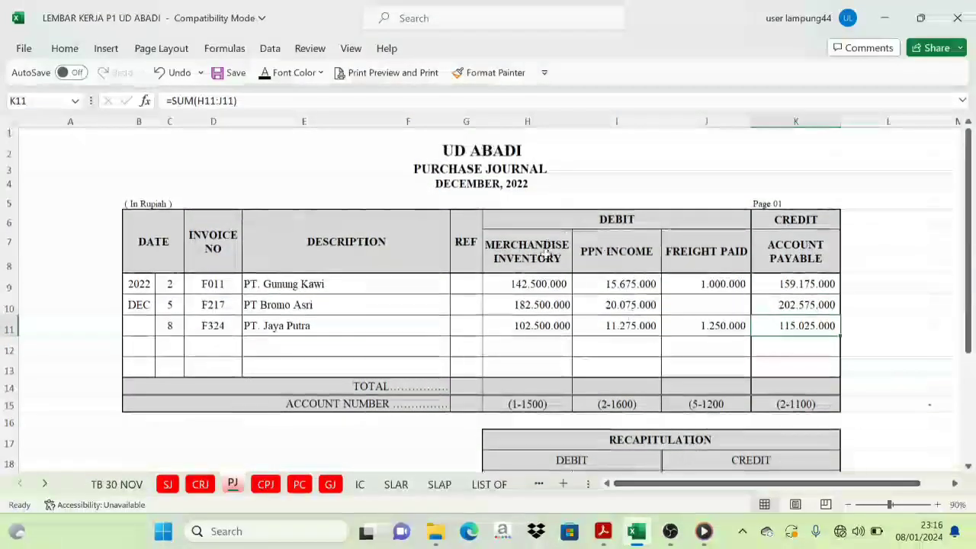
scroll(526, 377, down, 1)
scroll(511, 377, up, 1)
drag(511, 377, 774, 387)
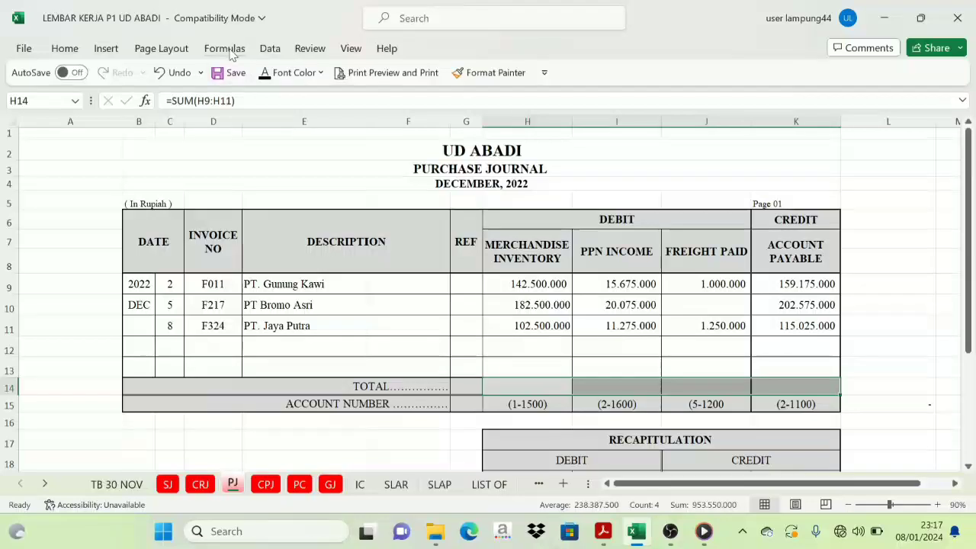
click(264, 73)
- Examine the purchase journal's debit and credit column headings, with their totals and account numbers, against the recapitulation layout
click(645, 227)
click(624, 247)
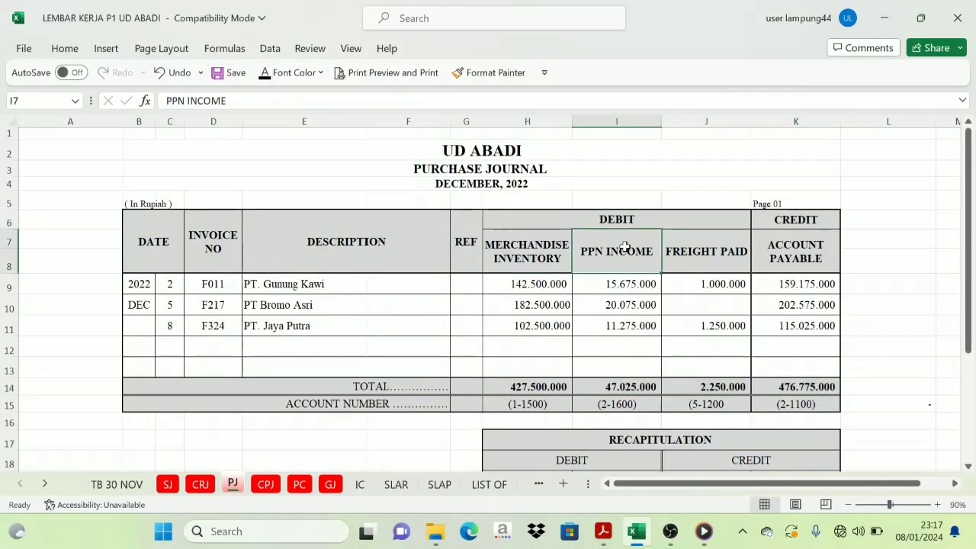
click(720, 250)
click(780, 223)
click(795, 238)
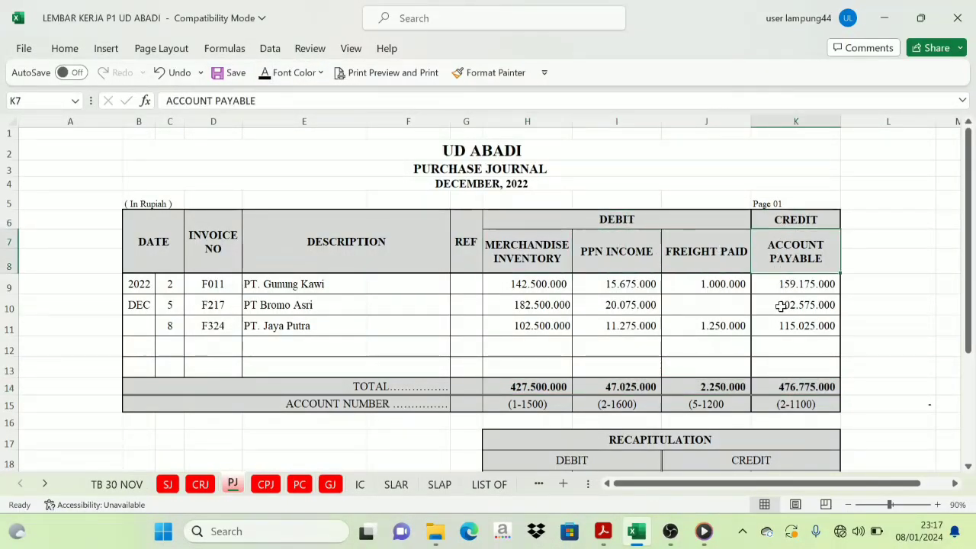
scroll(810, 305, down, 1)
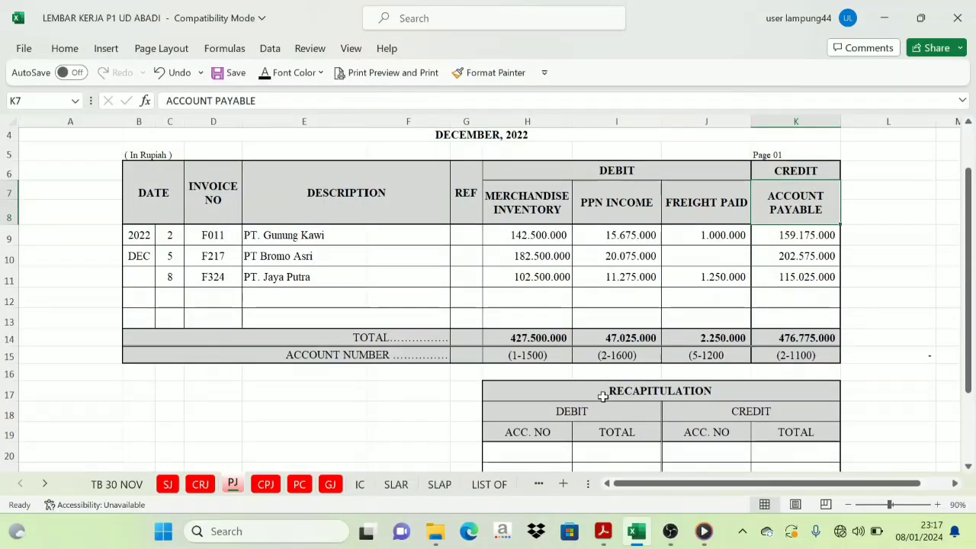
scroll(580, 378, down, 1)
scroll(541, 378, up, 1)
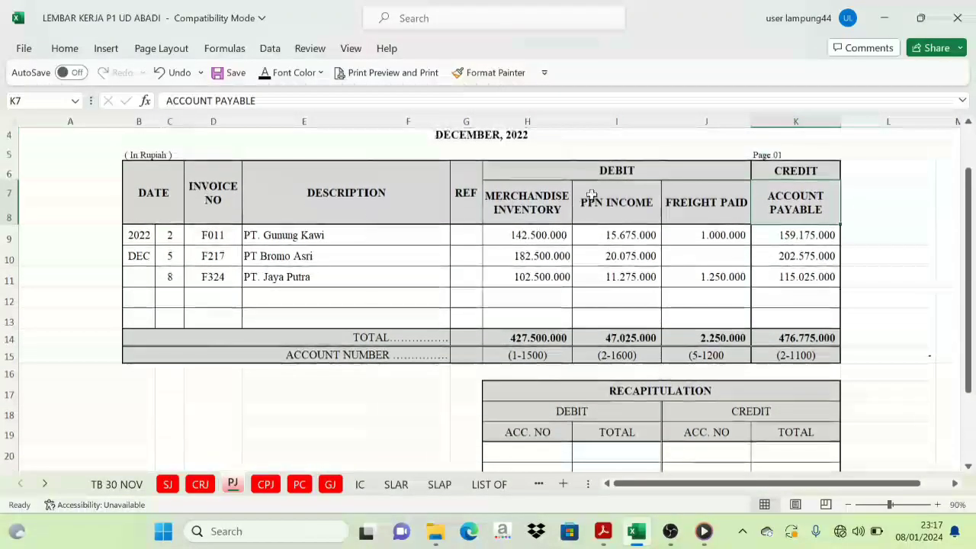
scroll(587, 334, down, 1)
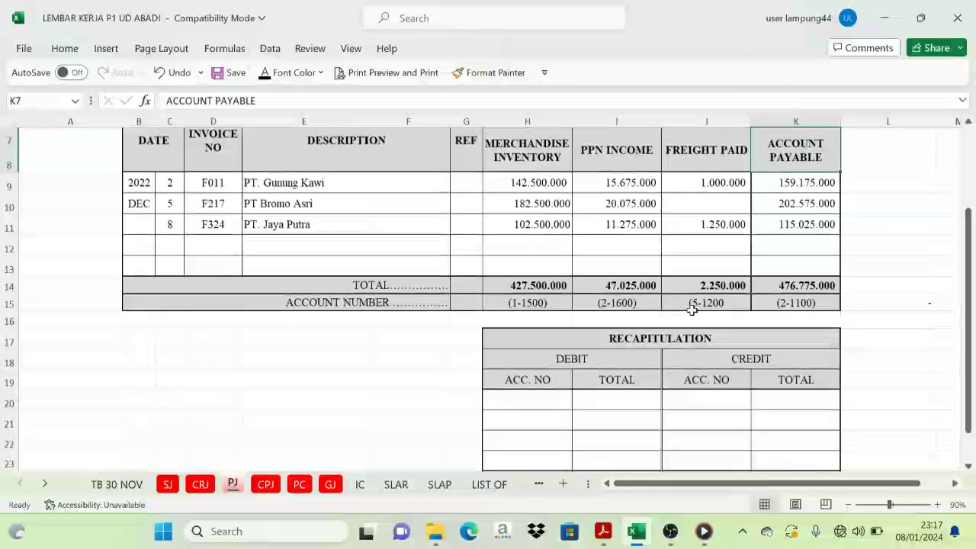
- Set the font colour of the purchase recapitulation's hidden Merchandise Inventory debit entry, account number H20 and total I20, to black
click(537, 302)
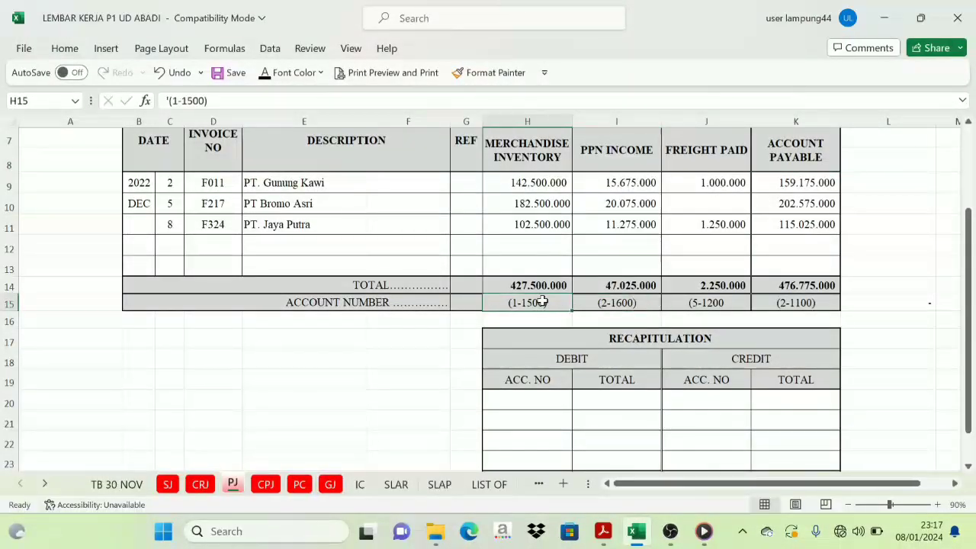
click(532, 406)
click(267, 76)
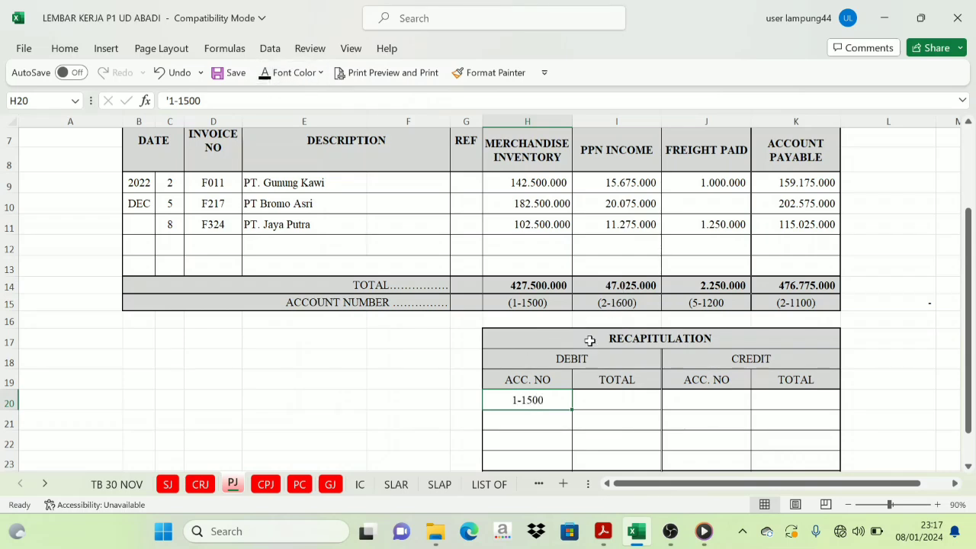
click(608, 400)
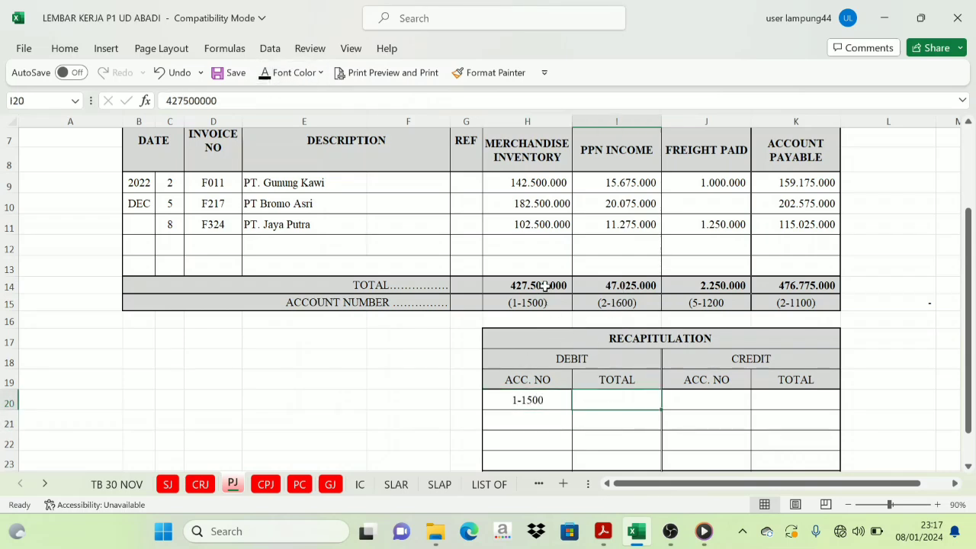
click(264, 78)
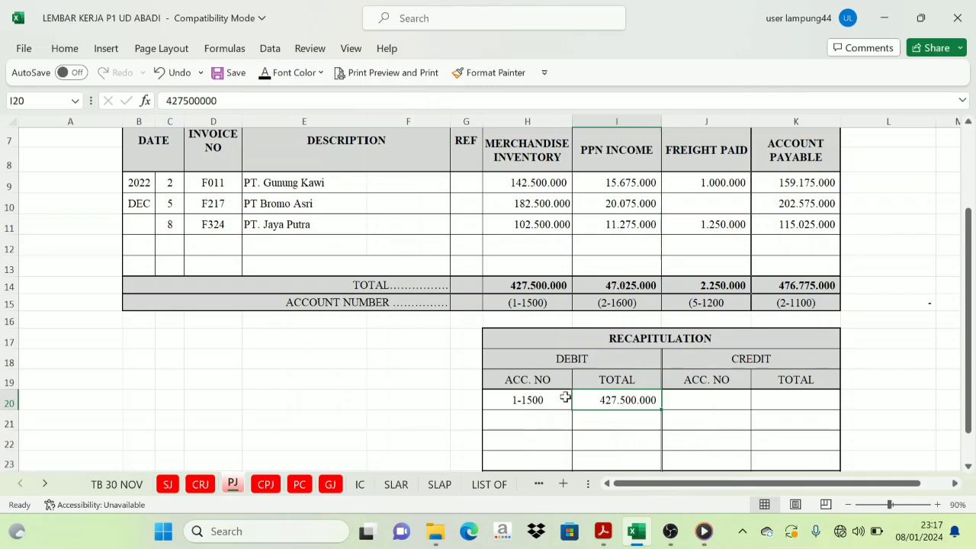
- Set the font colour of the recapitulation's hidden PPN Income debit entry, account number H21 and total I21, to black
click(529, 426)
click(270, 75)
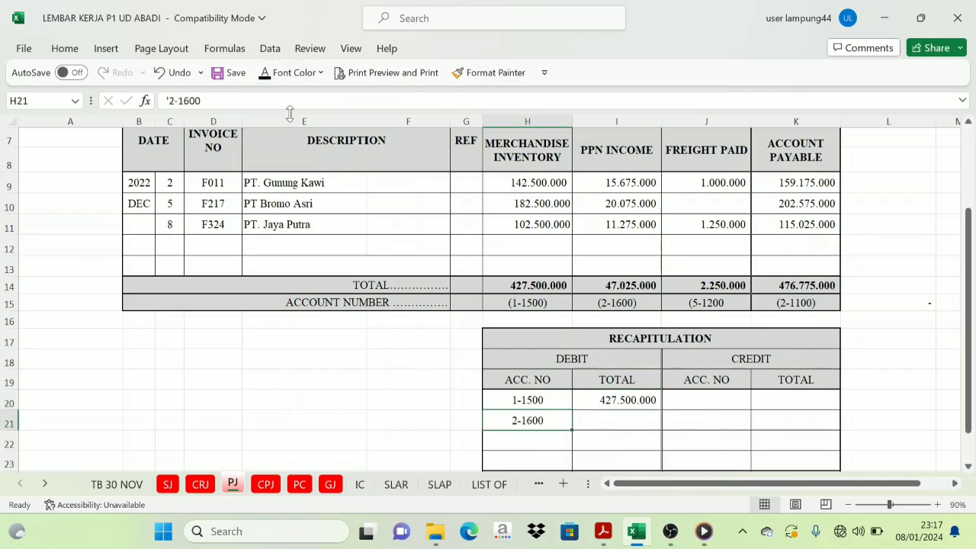
click(621, 420)
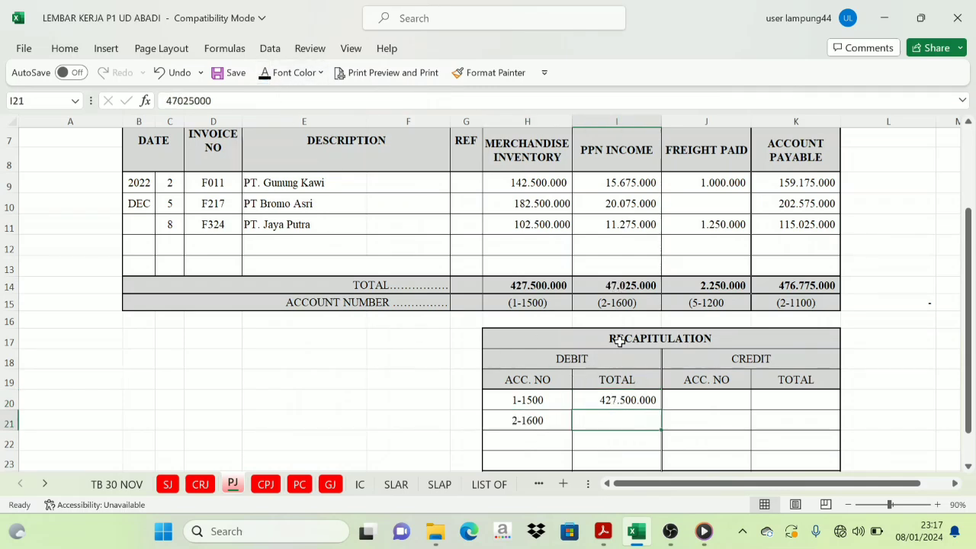
click(276, 74)
- Set the font colour of the purchase recapitulation's hidden Freight Paid debit entry, account number H22 and total I22, to black
scroll(712, 269, up, 2)
click(633, 219)
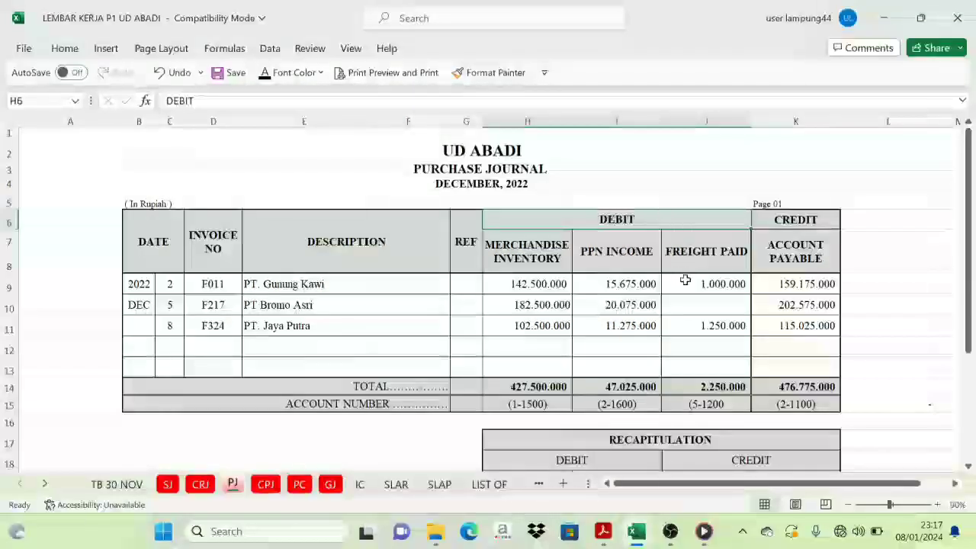
scroll(686, 281, down, 2)
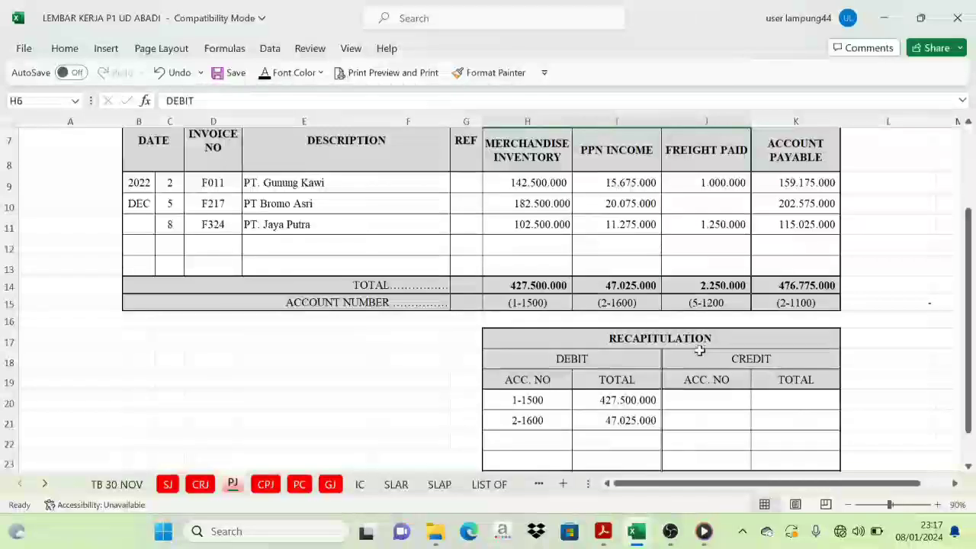
scroll(700, 350, down, 1)
click(526, 374)
click(267, 74)
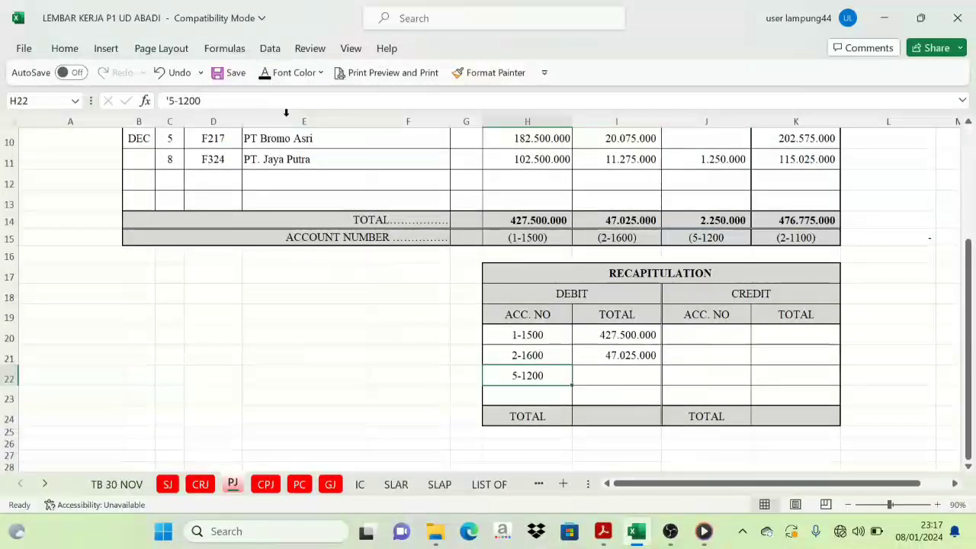
click(612, 377)
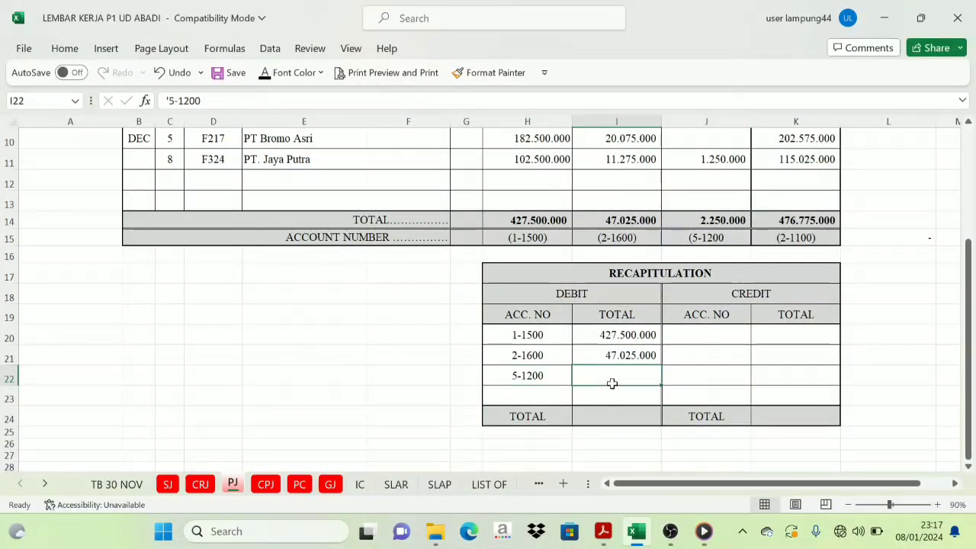
click(259, 76)
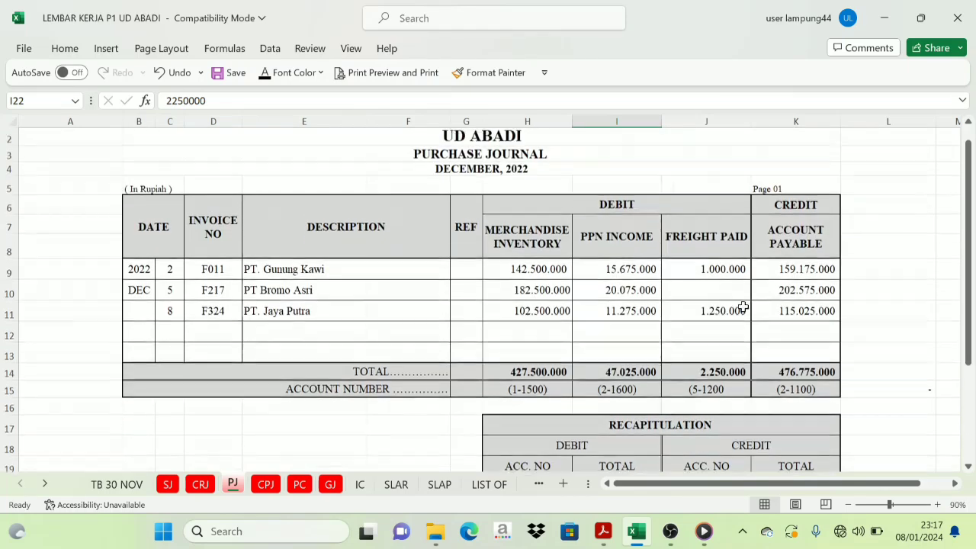
- Set the font colour of the recapitulation's hidden Account Payable credit entry, account number J20 and total K20, to black
scroll(717, 298, up, 3)
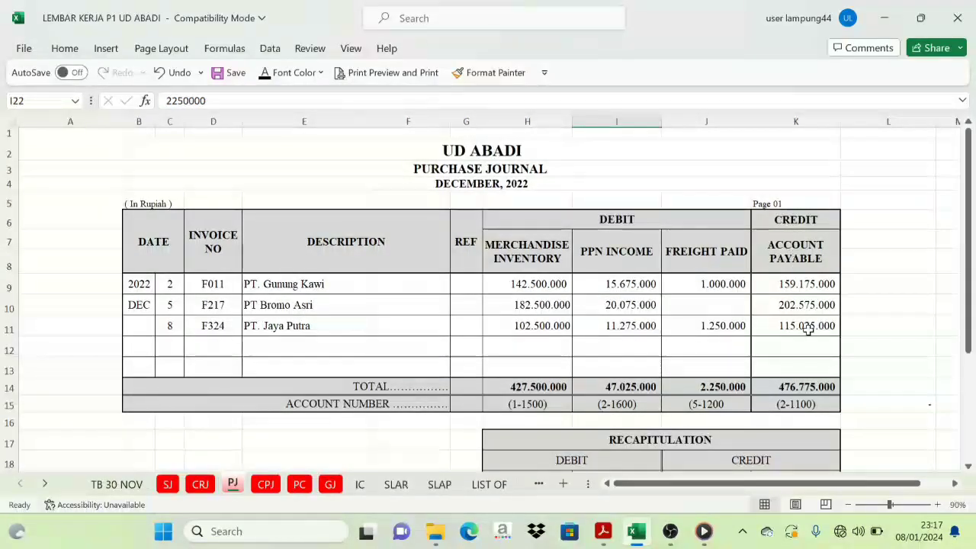
scroll(802, 394, down, 1)
scroll(763, 359, down, 1)
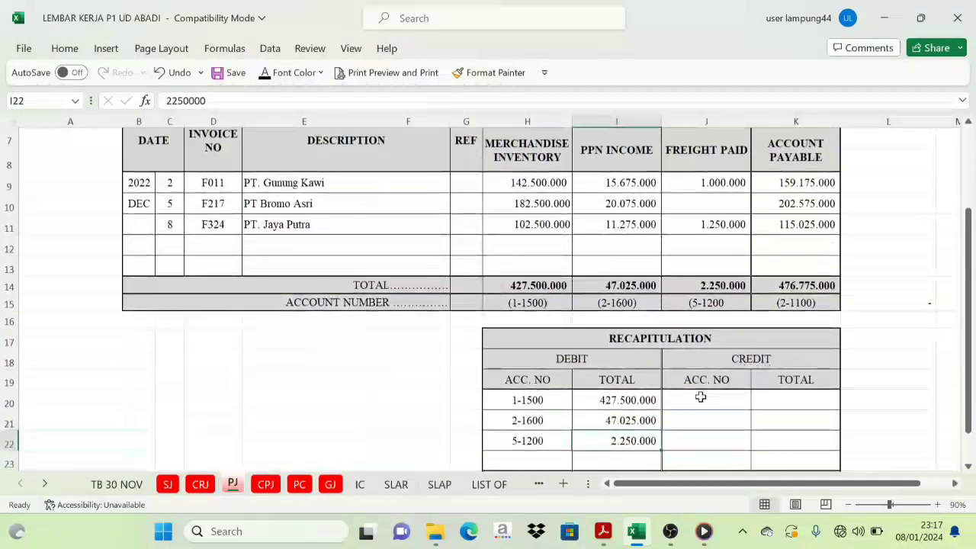
click(700, 397)
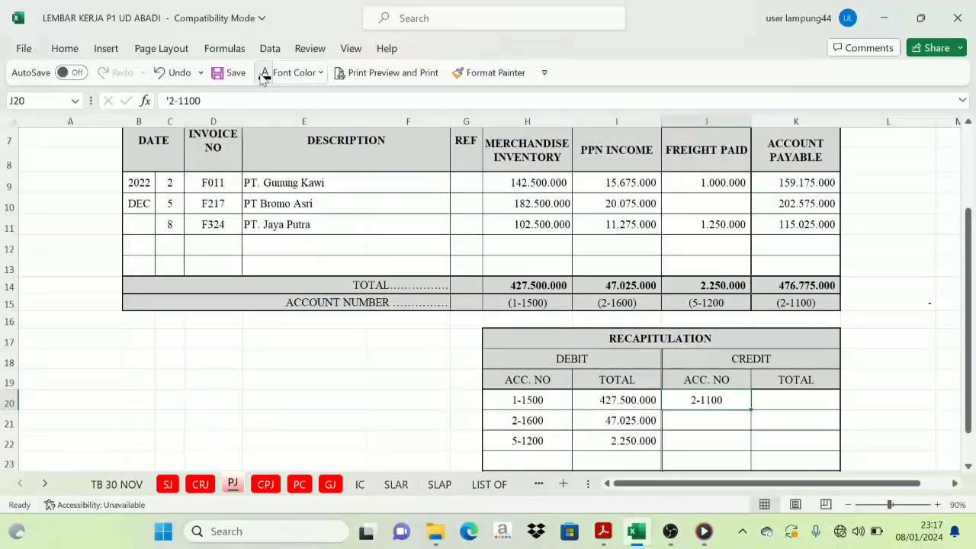
click(794, 405)
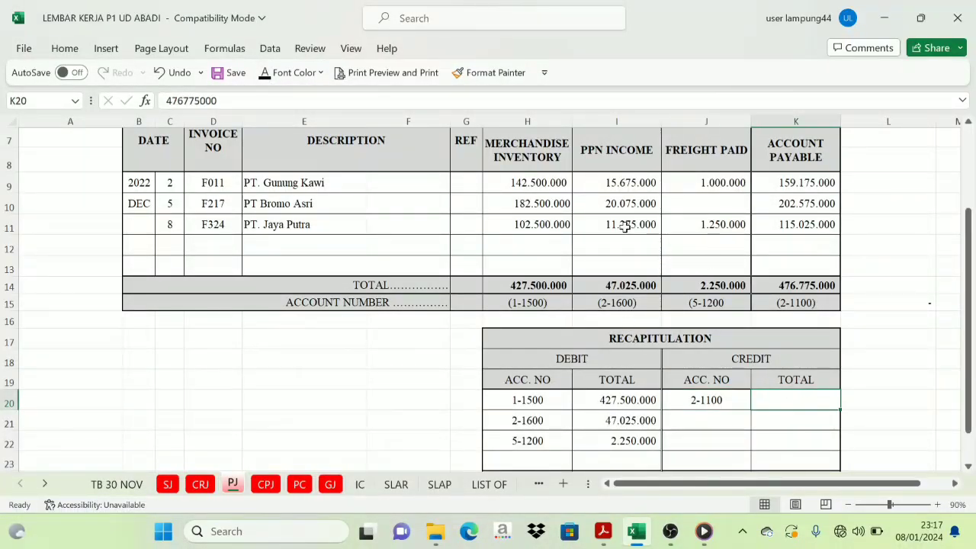
click(265, 74)
- Set the font colour of the purchase recapitulation's hidden debit total I24 and credit total K24 to black
scroll(754, 366, down, 1)
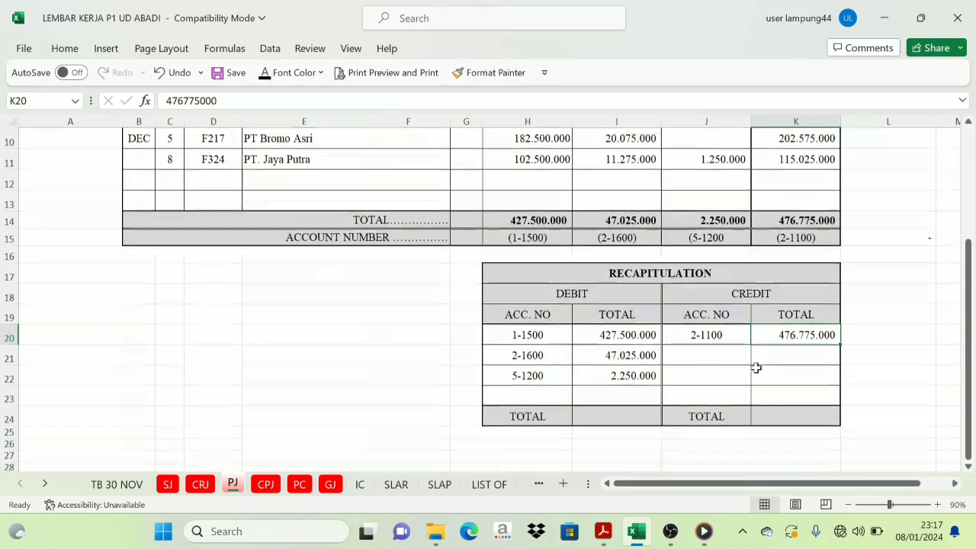
drag(609, 333, 618, 370)
click(598, 414)
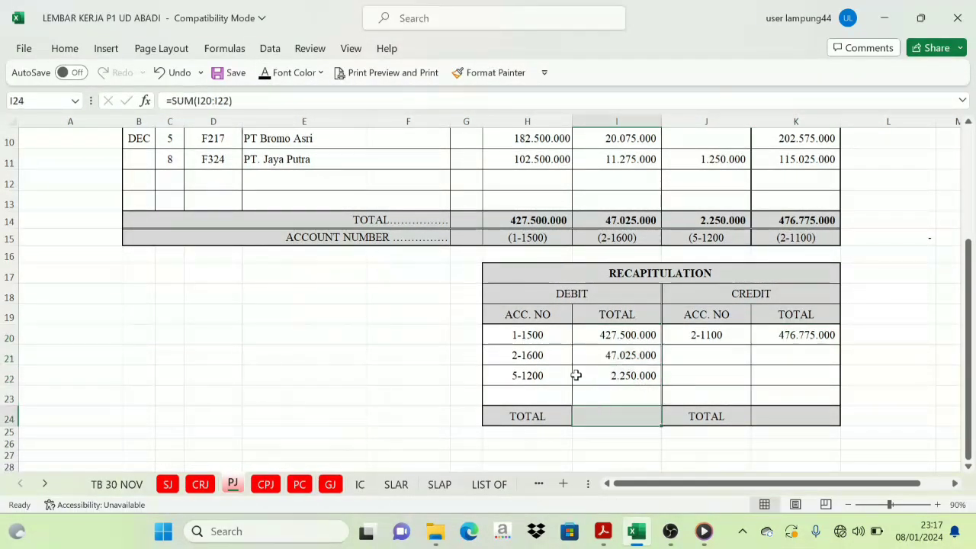
click(265, 74)
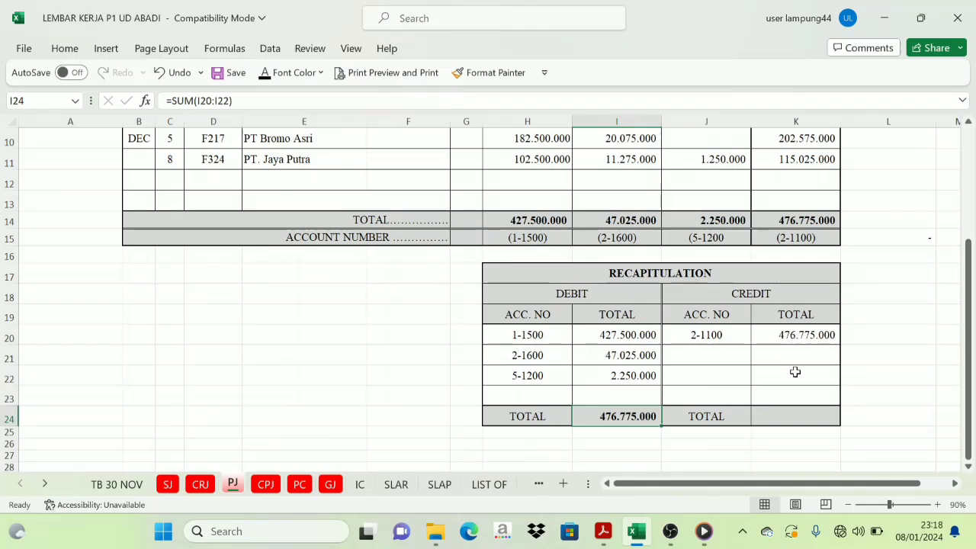
click(794, 416)
click(265, 74)
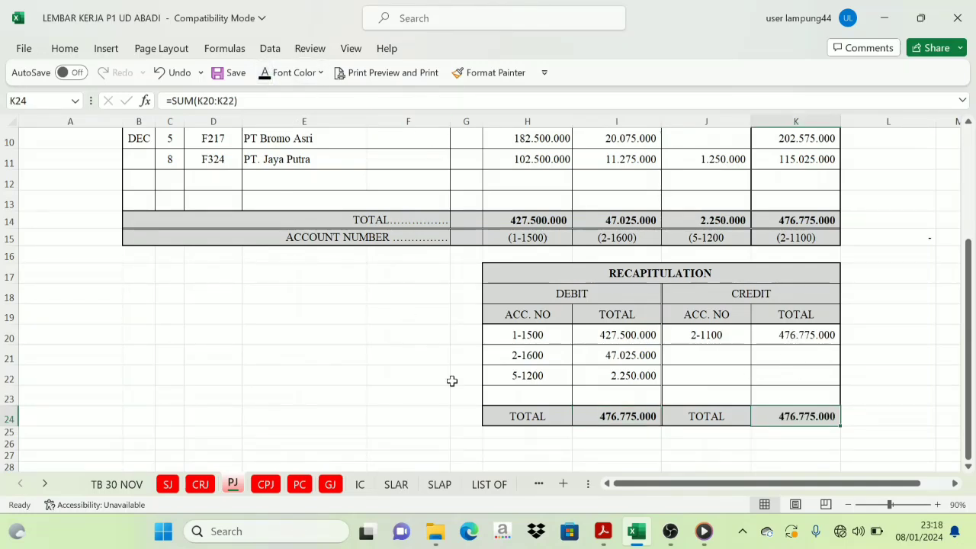
- Compare the purchase recapitulation's debit total with its credit total
click(592, 291)
click(732, 294)
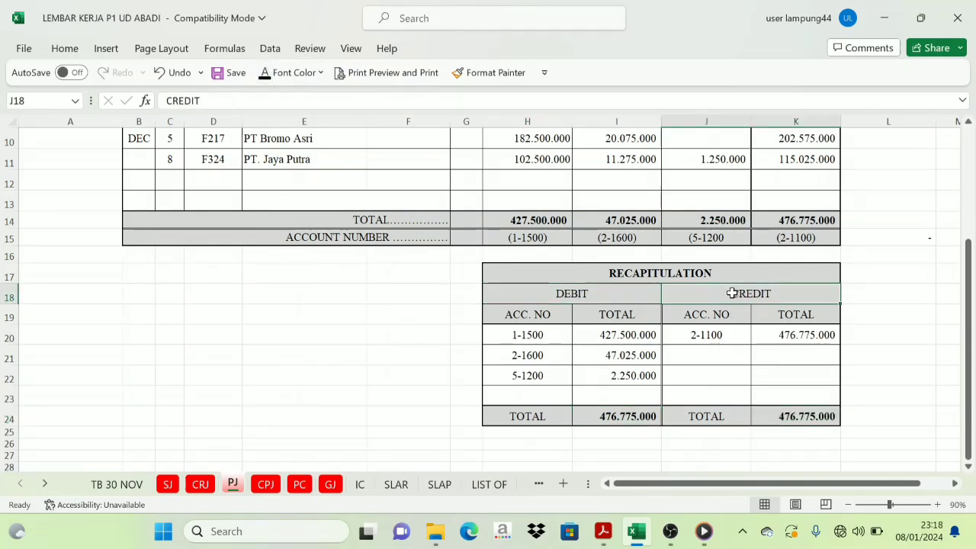
click(793, 419)
click(600, 414)
click(794, 418)
click(610, 421)
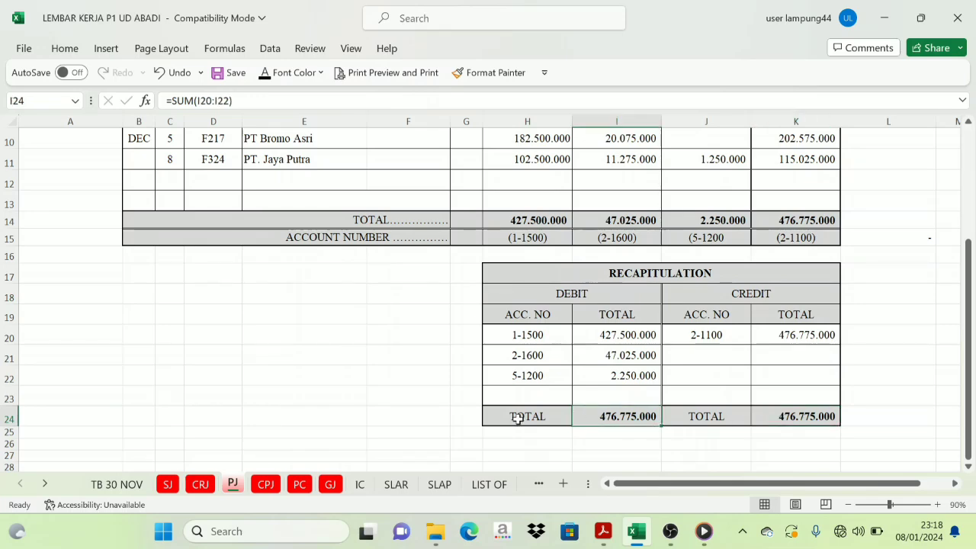
scroll(518, 418, up, 3)
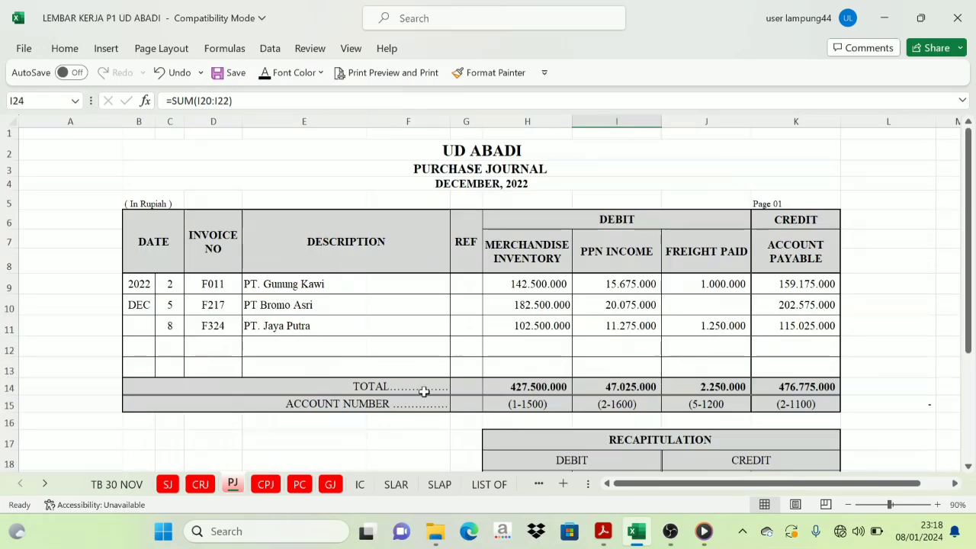
- On the CPJ sheet, set the font colour of the cash payment journal's hidden Account Payable total G18 to black
click(267, 488)
drag(703, 483, 647, 482)
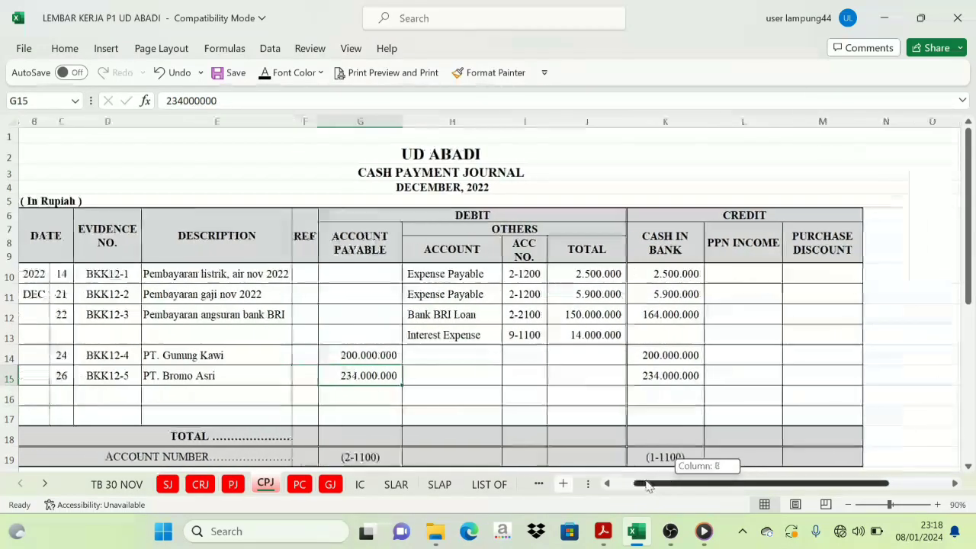
click(361, 217)
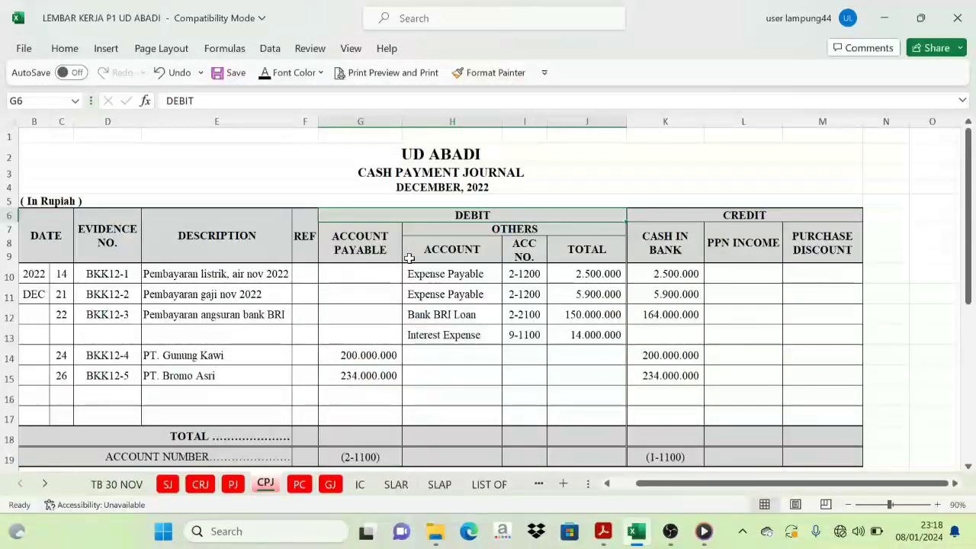
scroll(362, 261, down, 3)
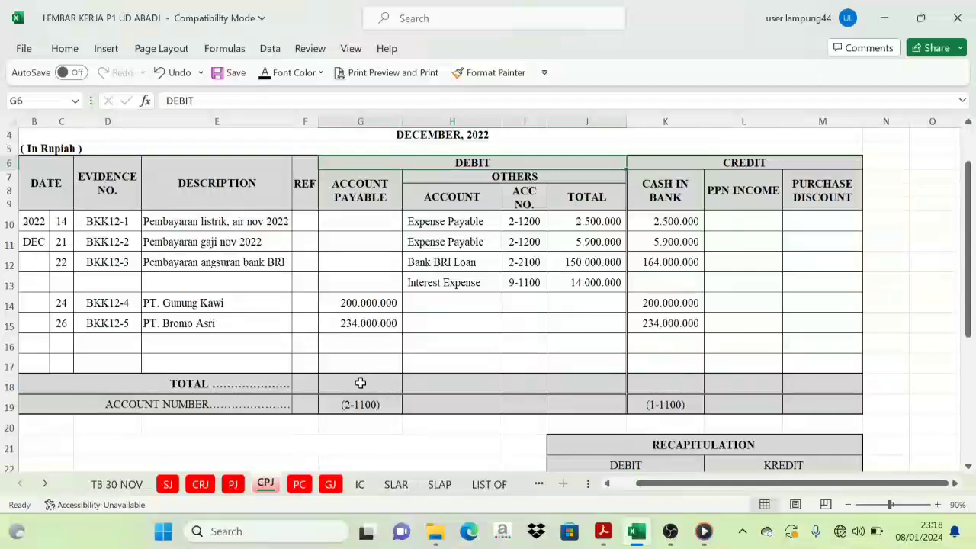
click(361, 383)
click(236, 74)
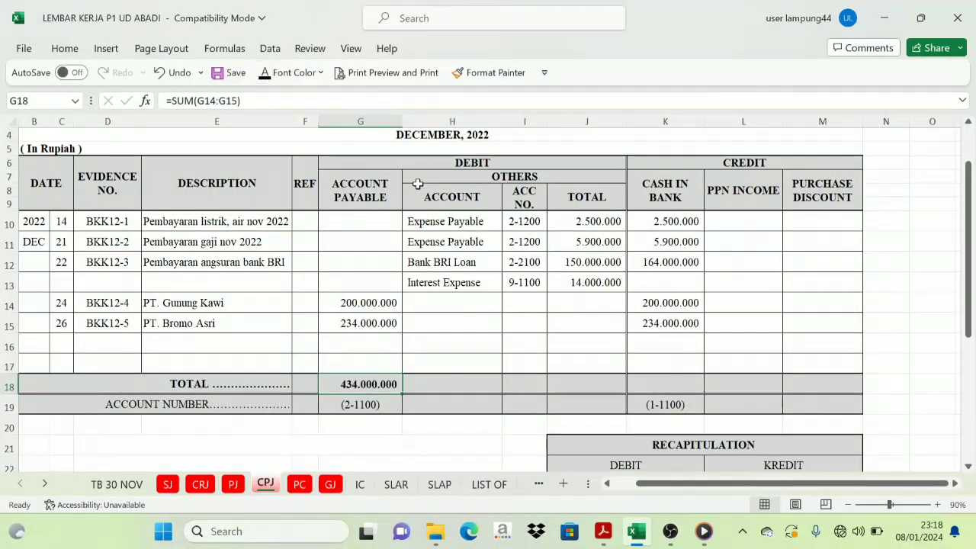
- Set the font colour of the hidden Others total J18 and Cash in Bank total K18 to black
scroll(418, 184, up, 1)
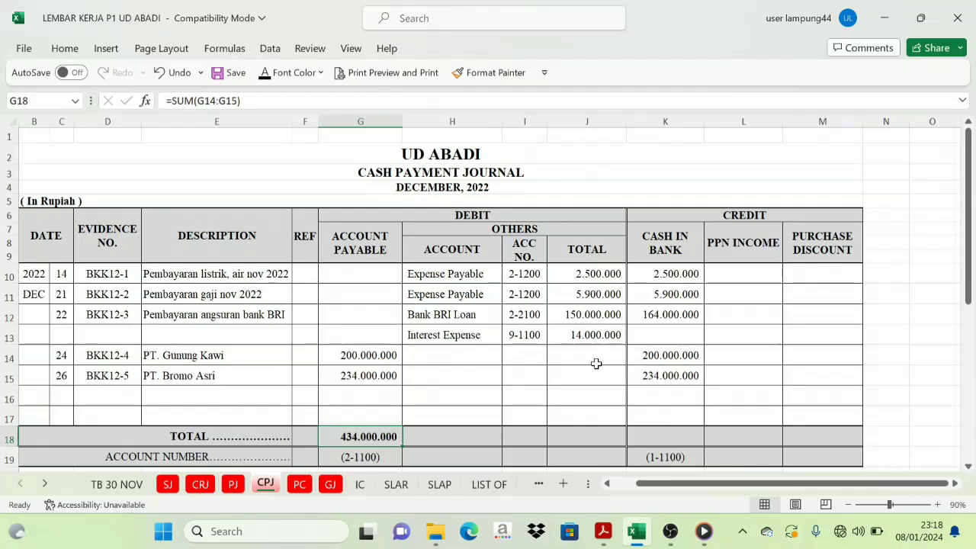
click(582, 435)
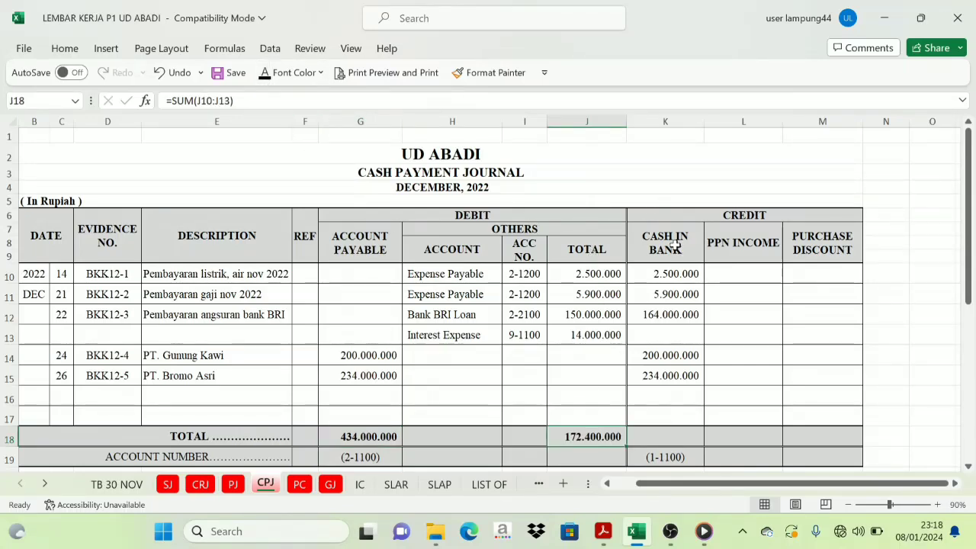
click(660, 432)
click(266, 77)
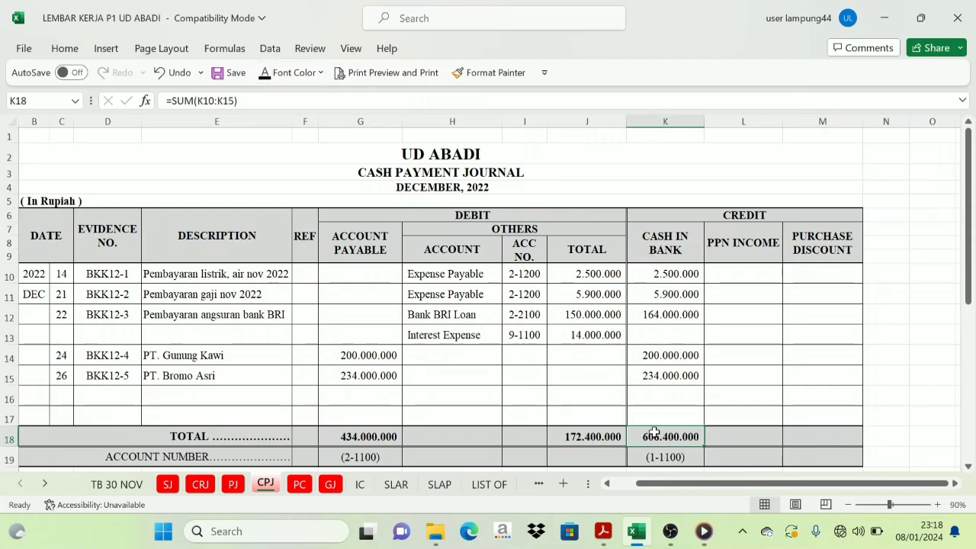
- Examine the cash payment journal's debit account numbers, comparing the Account Payable number with those in the Others columns
scroll(606, 392, down, 1)
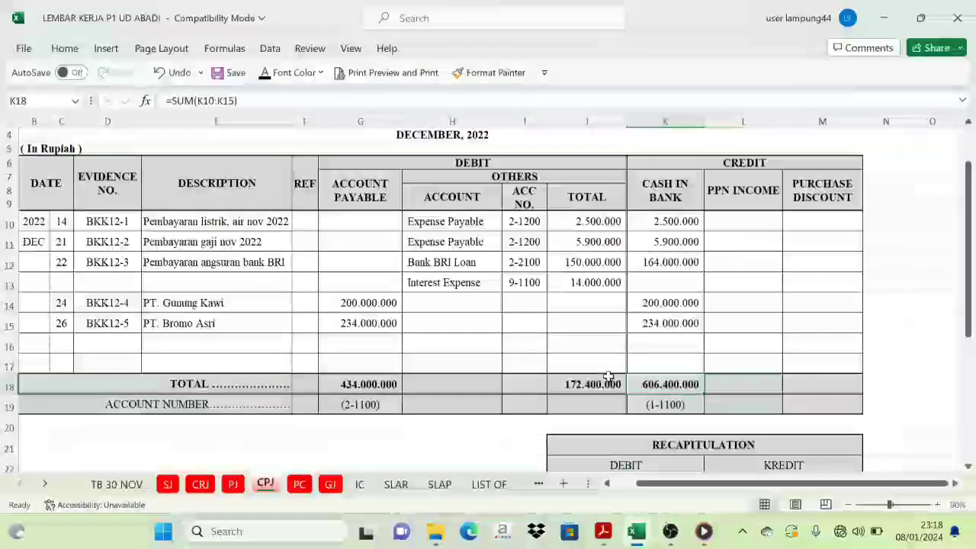
scroll(611, 389, down, 2)
scroll(612, 399, up, 3)
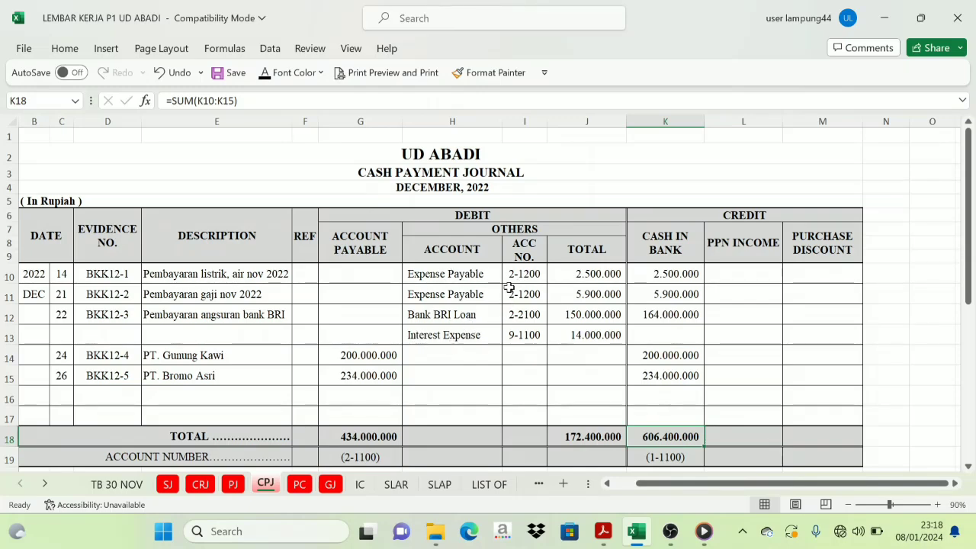
scroll(408, 370, down, 1)
click(367, 404)
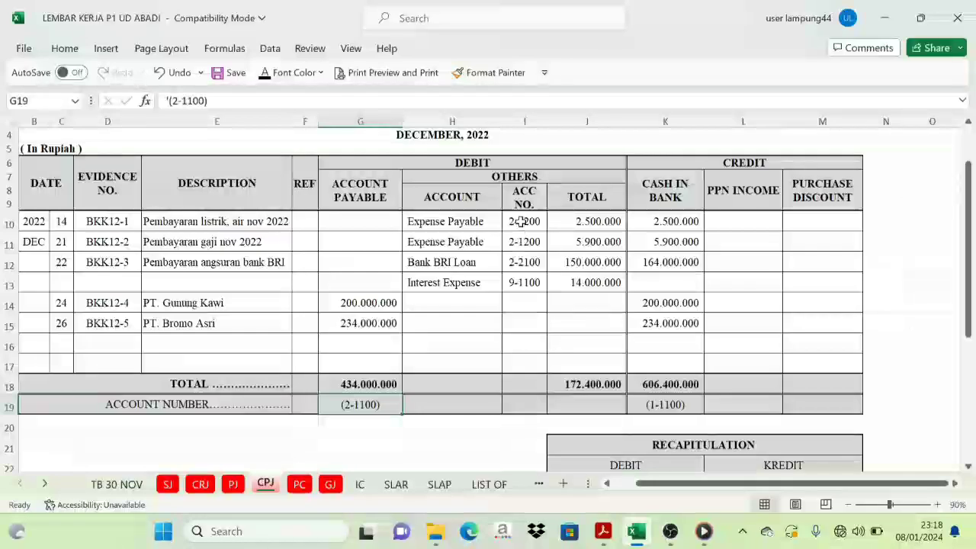
drag(524, 221, 524, 283)
click(339, 405)
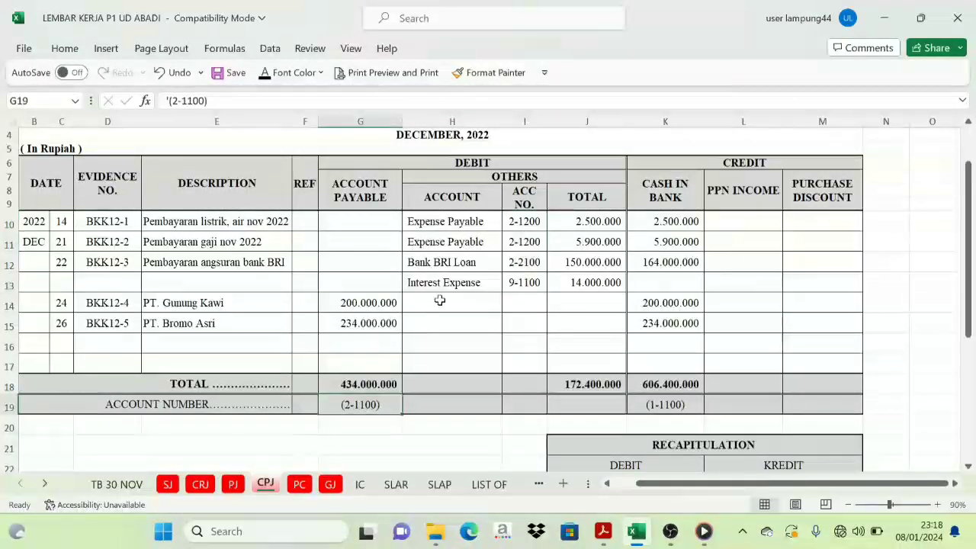
click(519, 224)
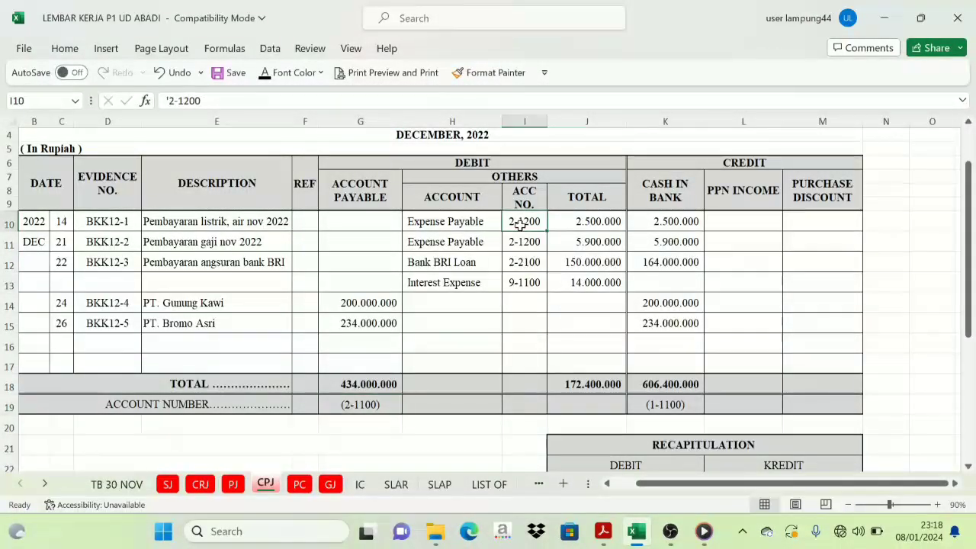
click(357, 407)
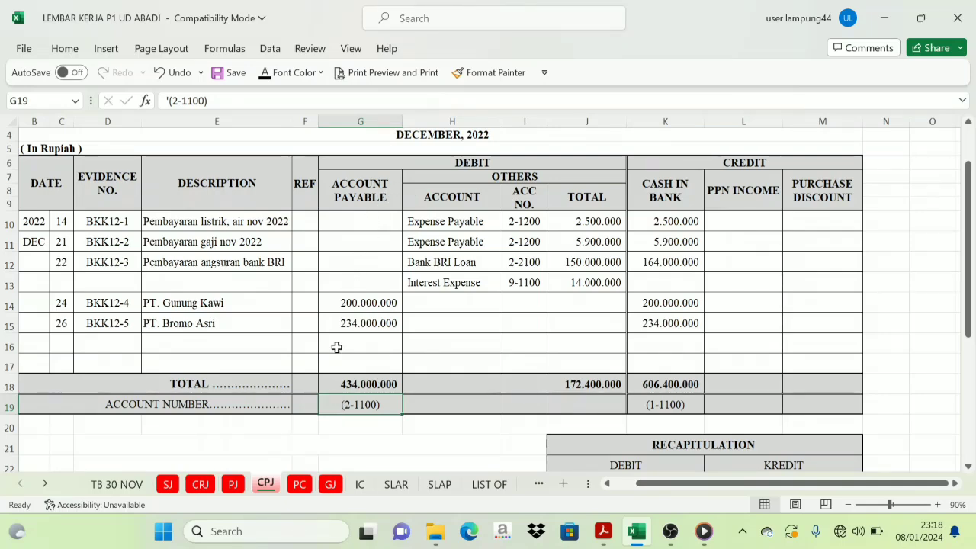
- Set the font colour of the cash payment recapitulation's hidden debit account numbers in J24 and J25 to black
scroll(616, 429, down, 1)
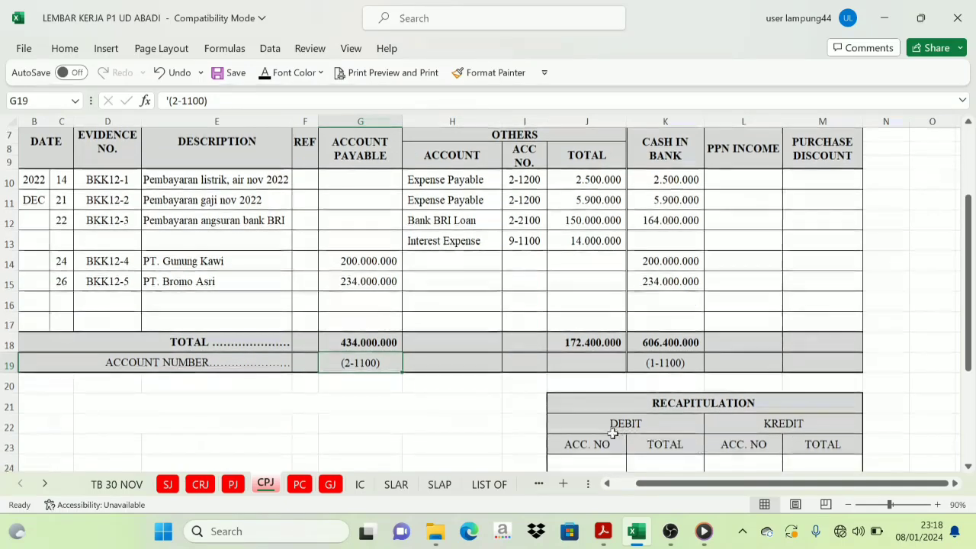
scroll(584, 419, down, 1)
click(586, 424)
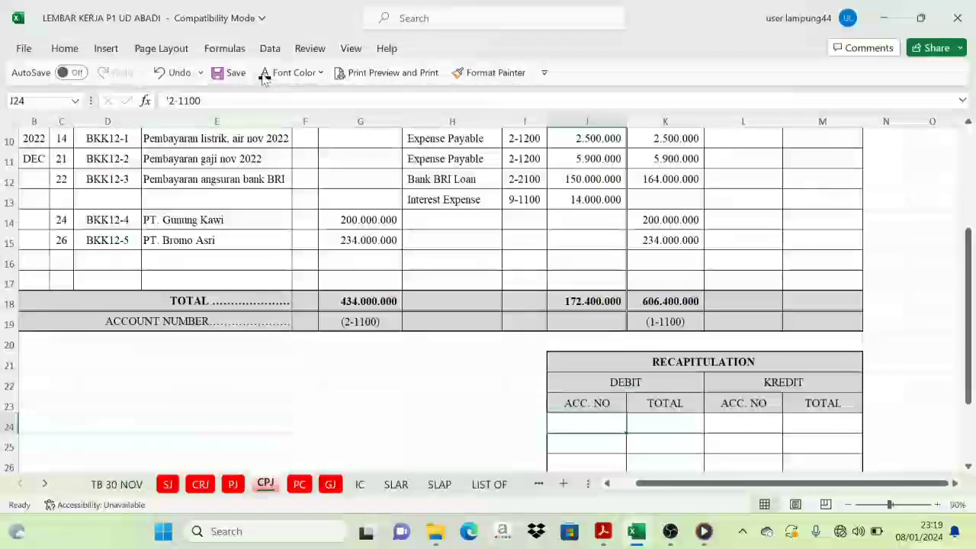
scroll(468, 331, up, 2)
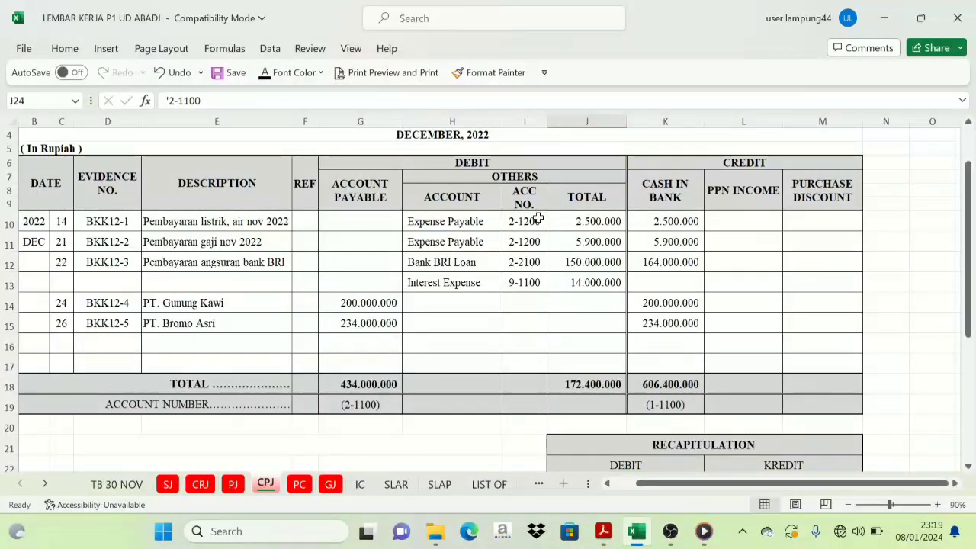
scroll(559, 290, down, 2)
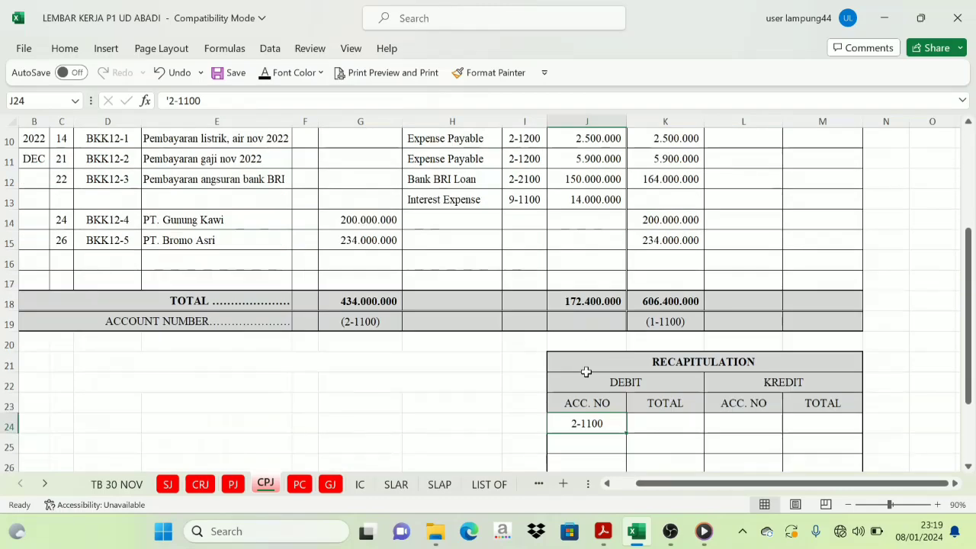
click(583, 445)
click(265, 79)
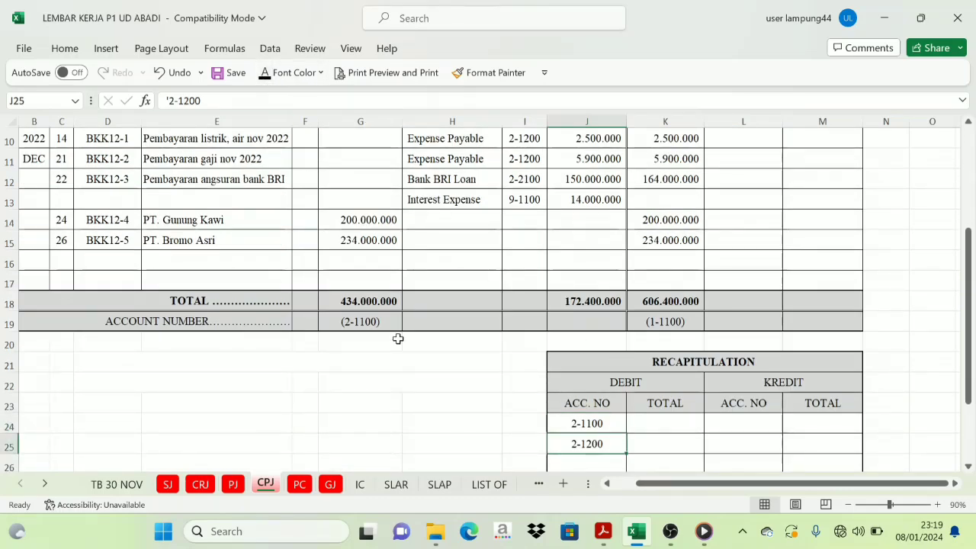
scroll(477, 396, up, 1)
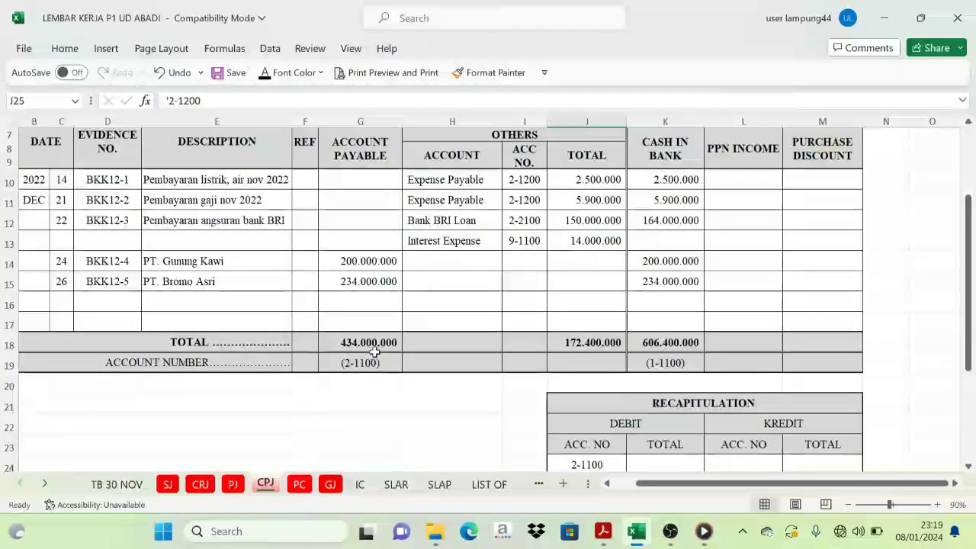
- Set the font colour of the cash payment recapitulation's hidden debit totals in K24 and K25 to black
scroll(435, 283, up, 1)
scroll(616, 368, down, 3)
click(652, 363)
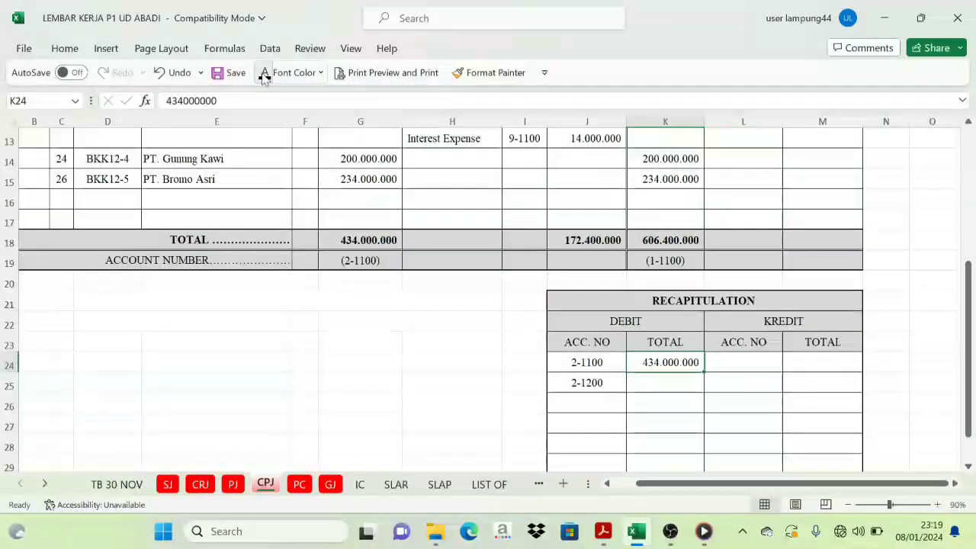
scroll(523, 325, up, 2)
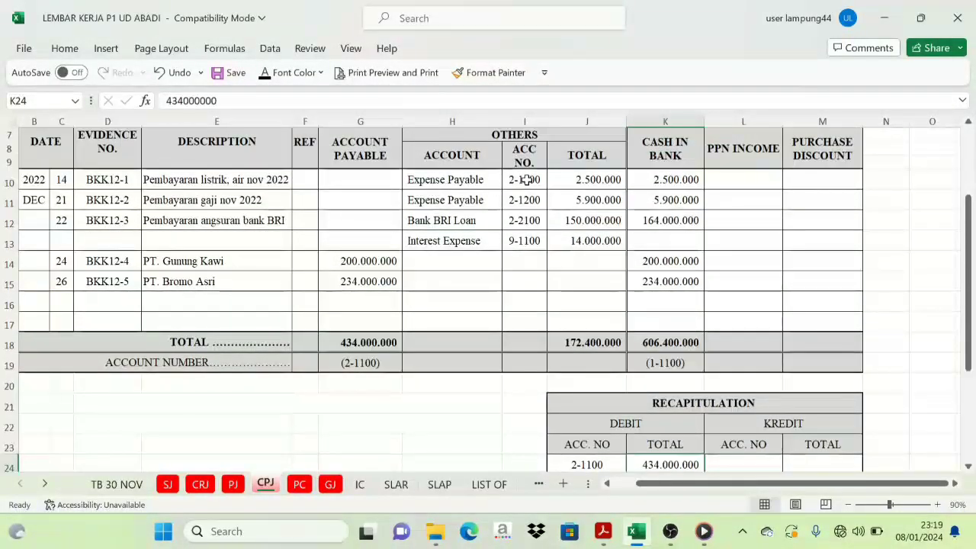
drag(591, 183, 588, 200)
scroll(602, 252, down, 2)
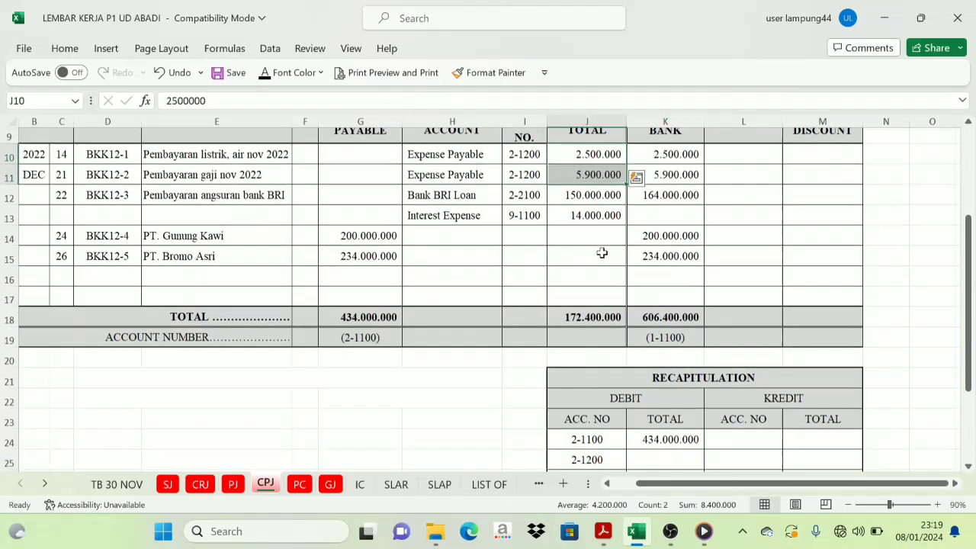
click(665, 378)
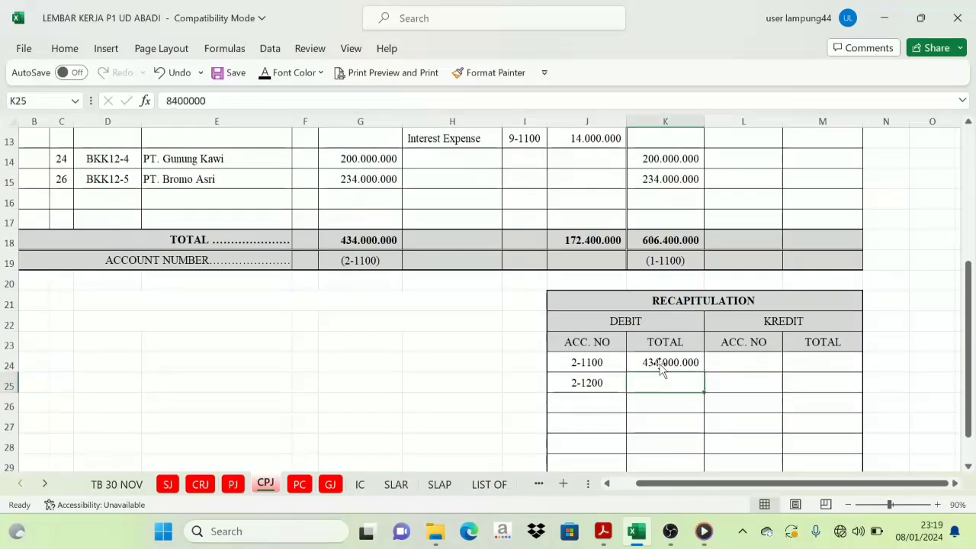
click(265, 76)
- Set the font colour of the recapitulation's hidden Bank BRI Loan account number J26 and its debit total K26 to black
scroll(478, 303, up, 3)
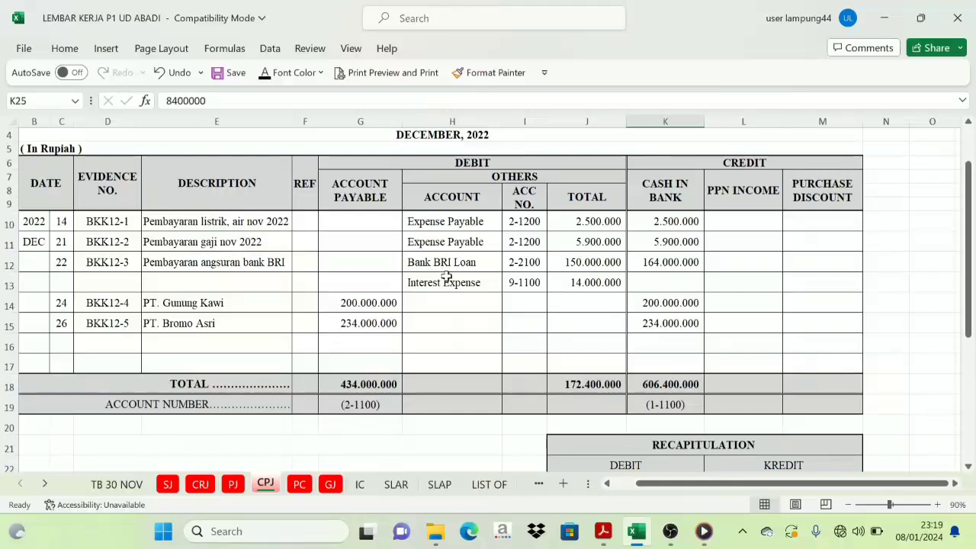
scroll(532, 282, down, 3)
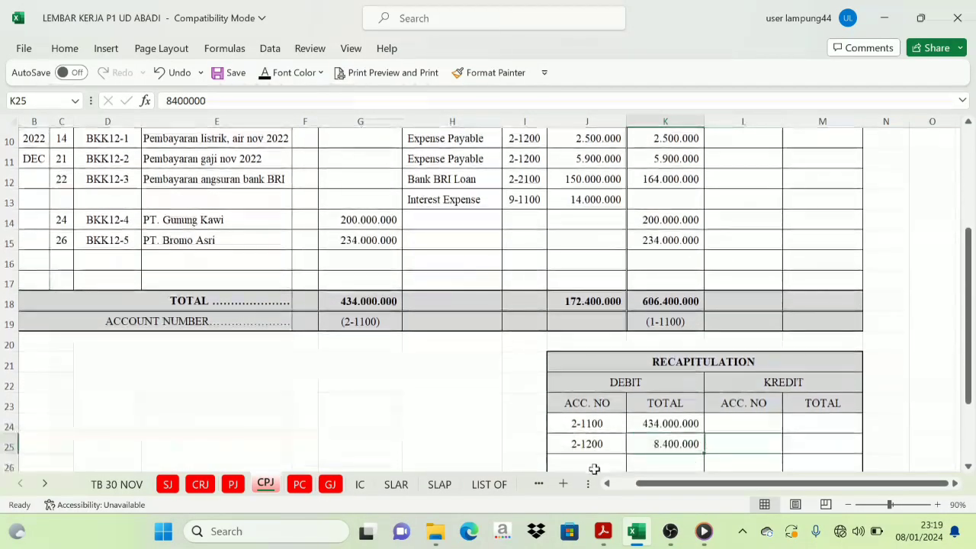
click(584, 402)
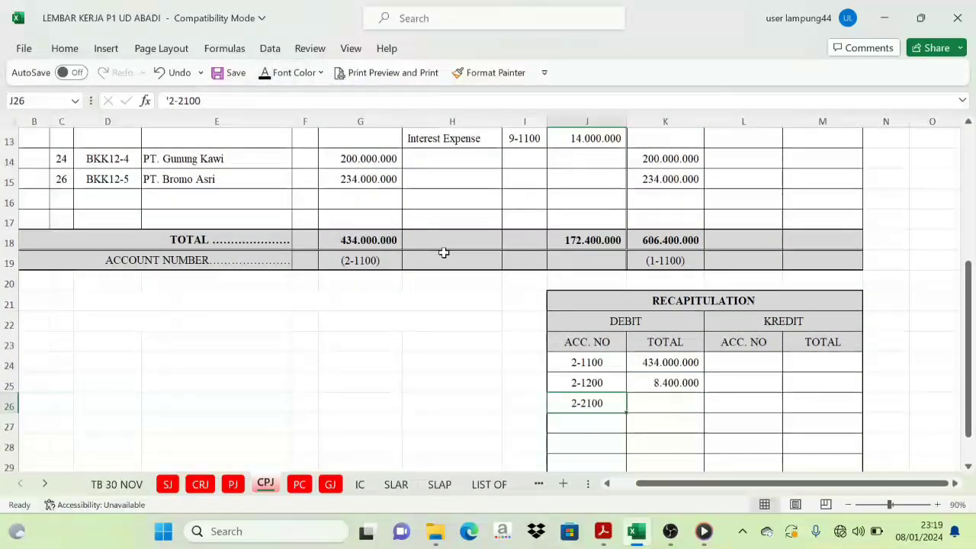
scroll(458, 248, up, 2)
scroll(610, 323, down, 2)
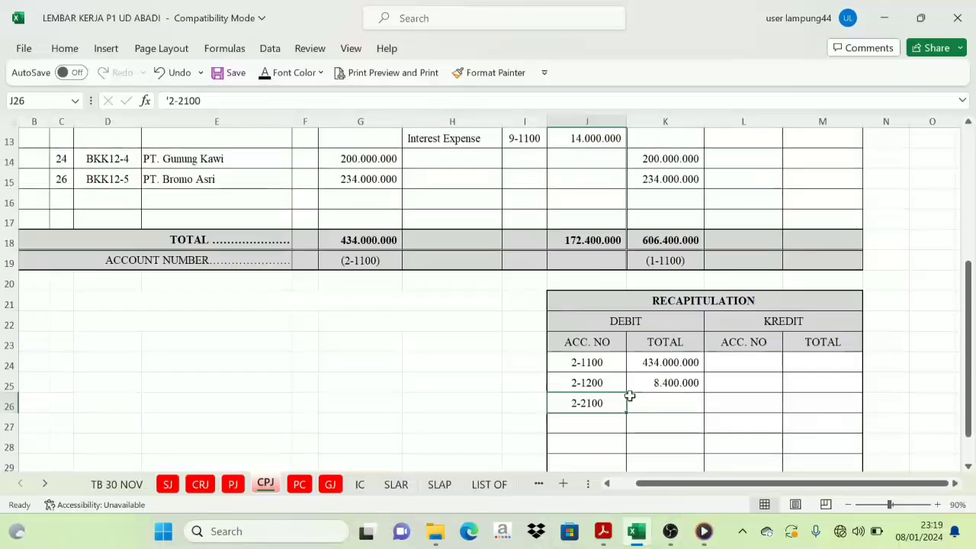
click(656, 399)
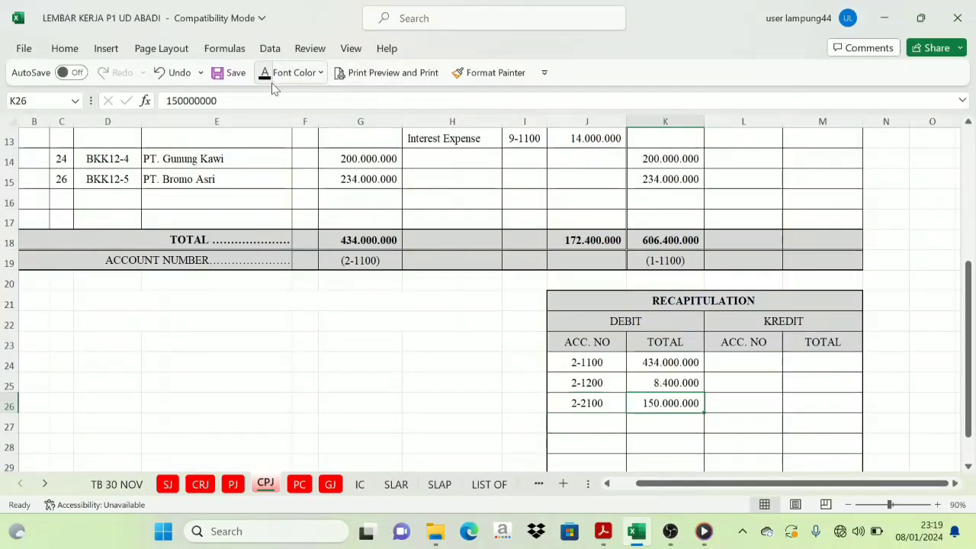
- Set the font colour of the recapitulation's hidden Interest Expense account number J27 and its debit total K27 to black
scroll(445, 315, up, 2)
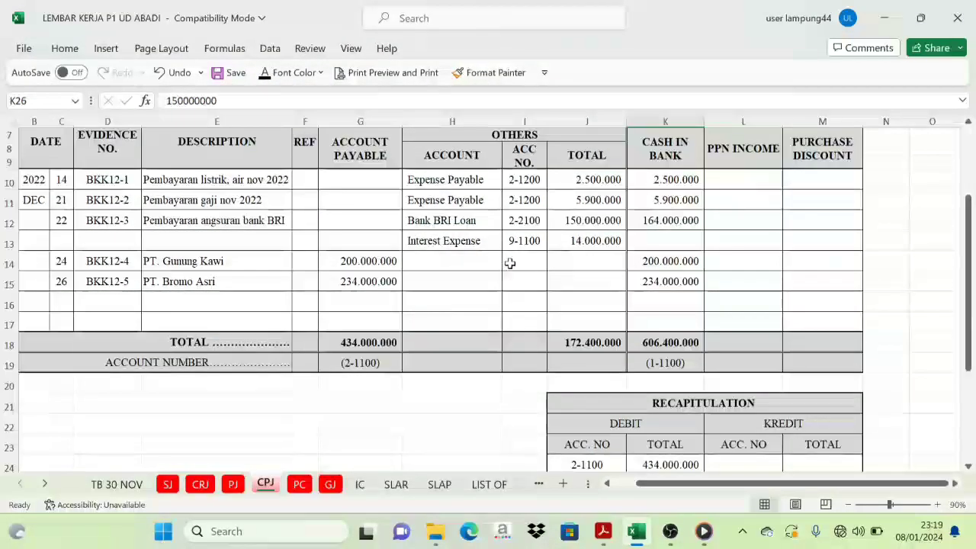
scroll(510, 264, down, 3)
click(586, 363)
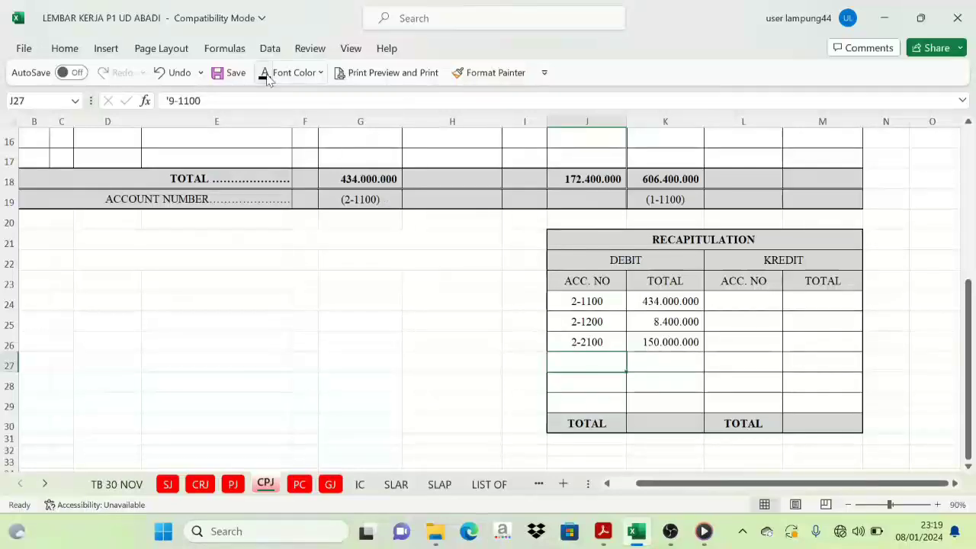
click(649, 362)
scroll(603, 283, up, 1)
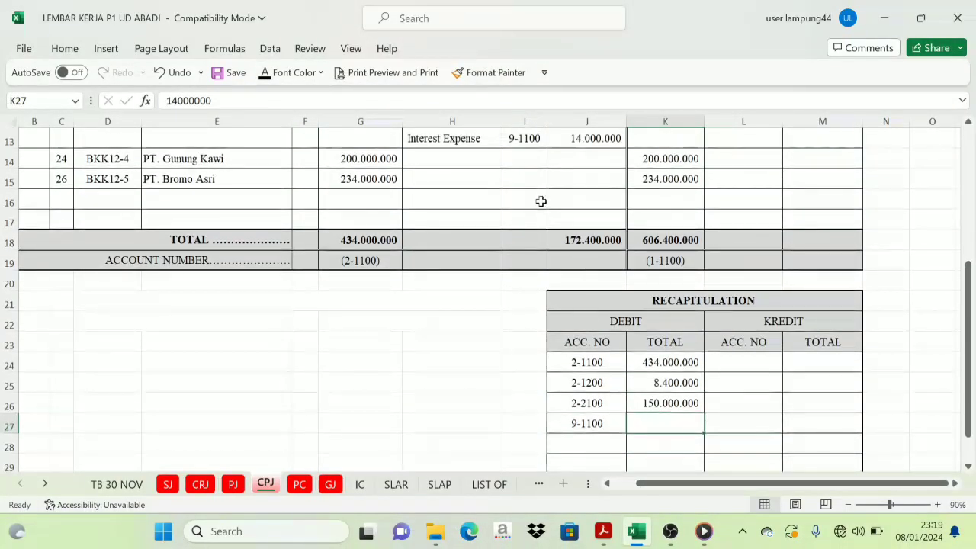
click(264, 72)
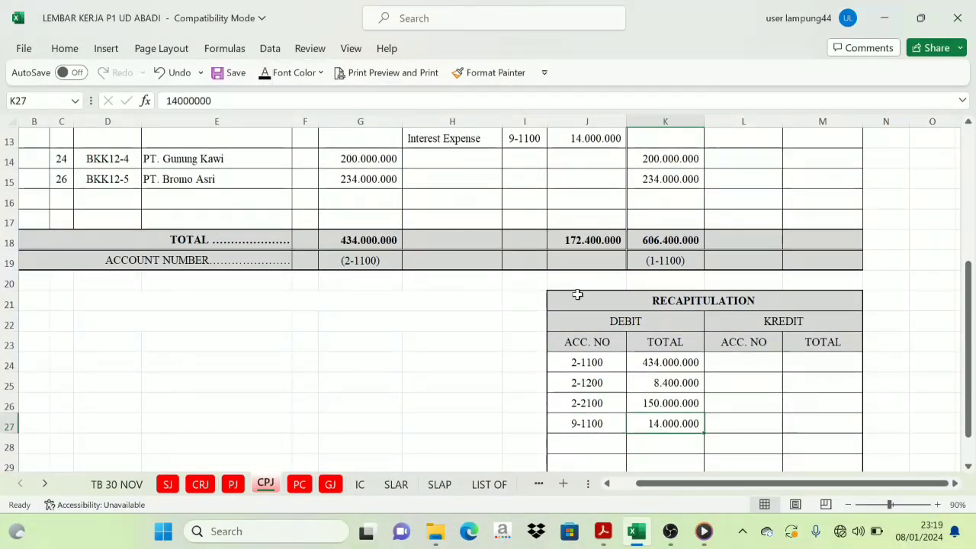
- Set the font colour of the recapitulation's hidden Cash in Bank credit account number L24 and total M24 to black
scroll(578, 295, up, 3)
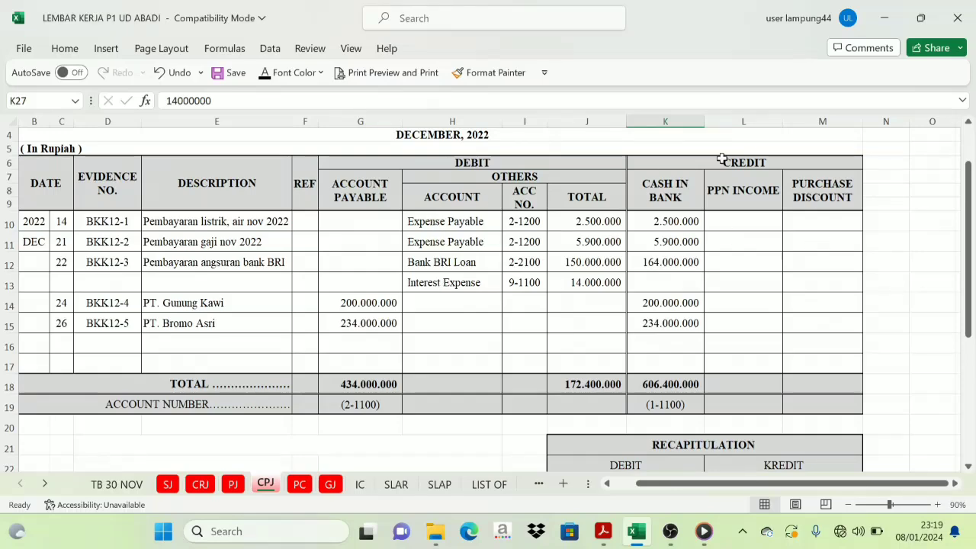
scroll(649, 197, down, 3)
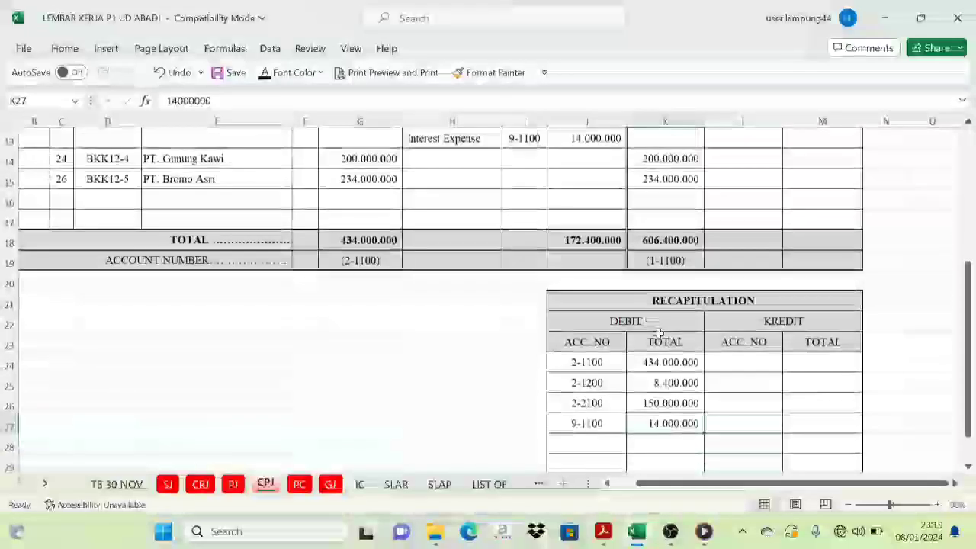
click(750, 359)
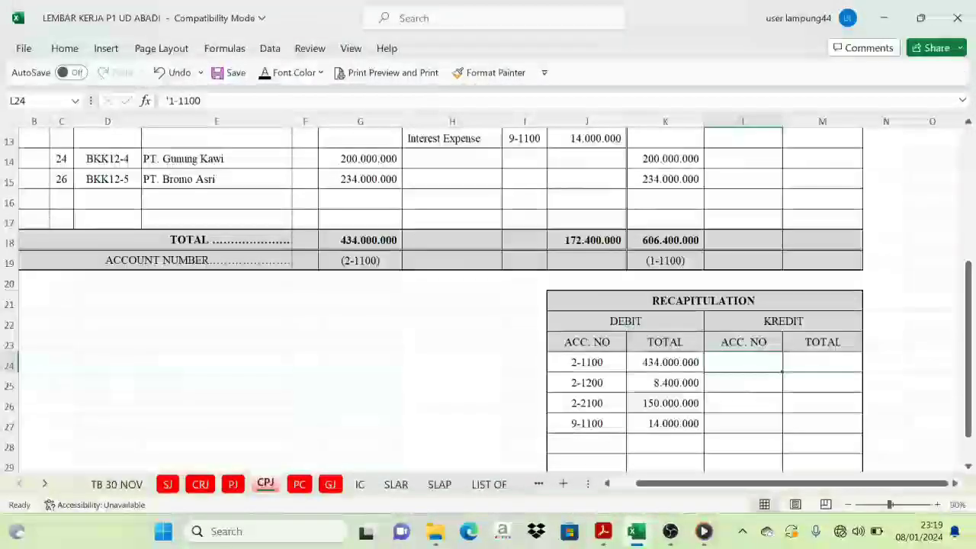
click(816, 369)
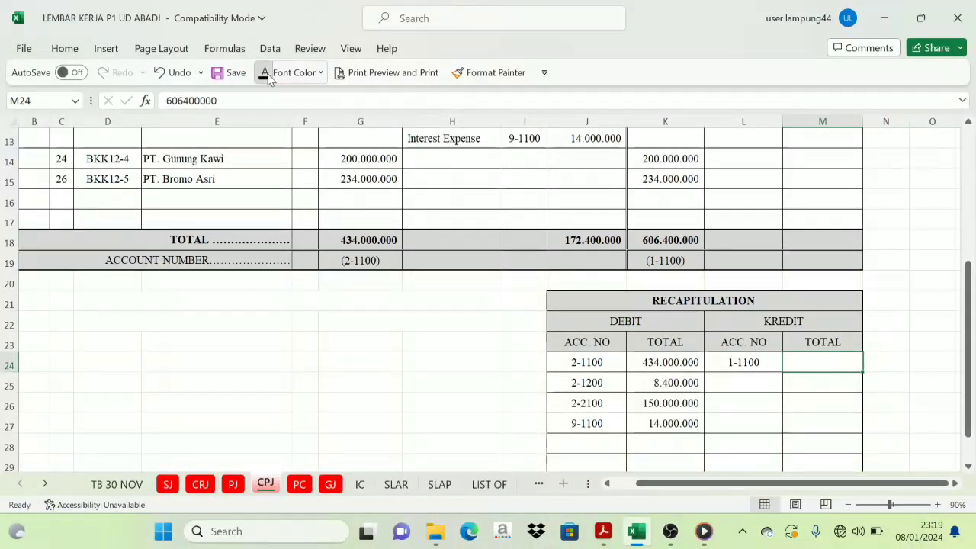
- Set the font colour of the cash payment recapitulation's hidden grand totals K30 and M30 to black
scroll(643, 301, down, 1)
click(647, 300)
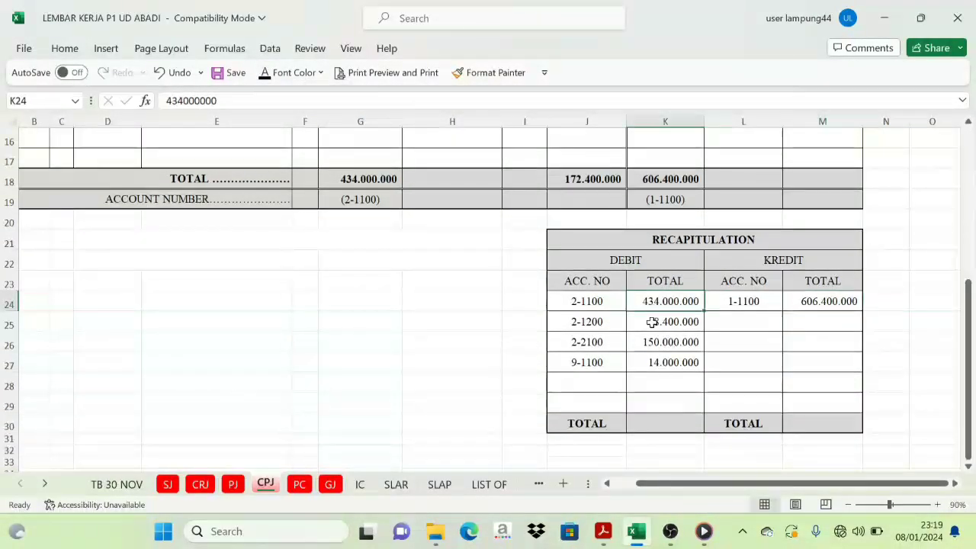
drag(652, 322, 653, 365)
click(650, 421)
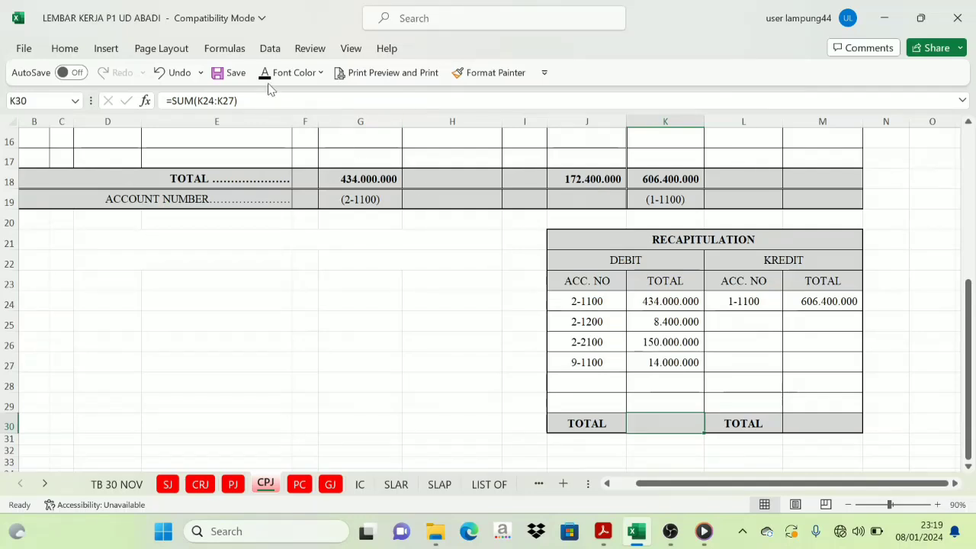
click(835, 425)
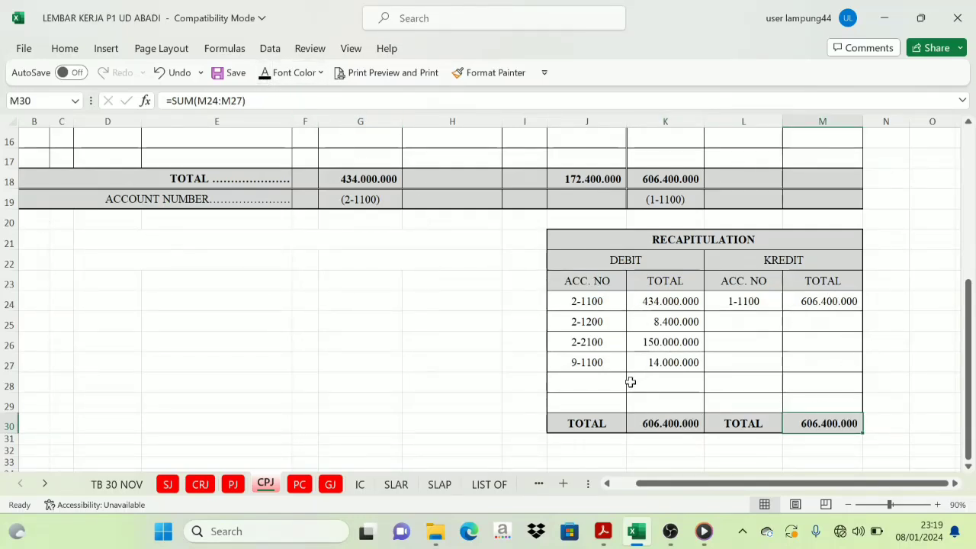
- Compare the debit and credit grand totals of the cash payment recapitulation to check that they balance
click(640, 261)
click(767, 258)
click(679, 423)
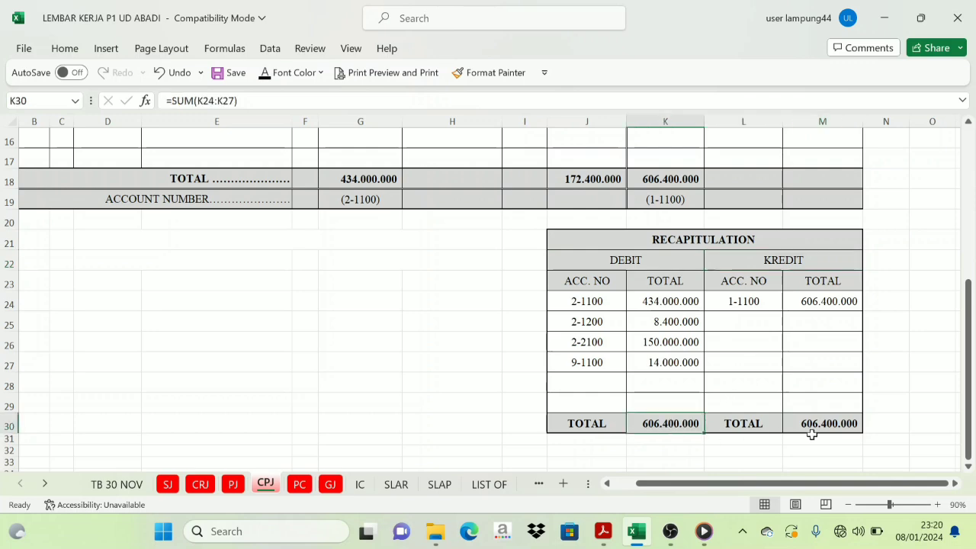
click(821, 439)
click(693, 425)
click(844, 435)
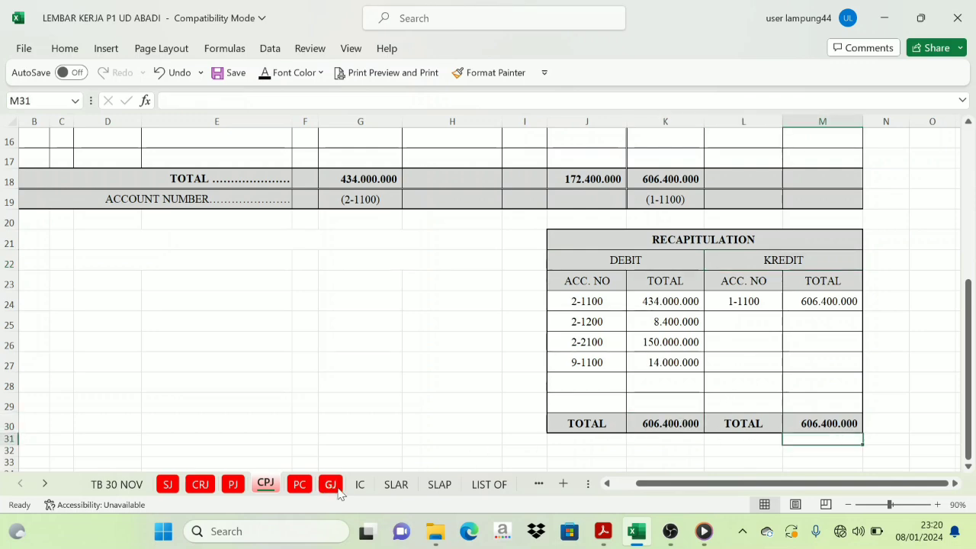
- On the PC sheet, set the font colour of the petty cash journal's hidden debit total H15 and Petty Cash total I15 to black
scroll(344, 374, up, 5)
drag(641, 484, 608, 490)
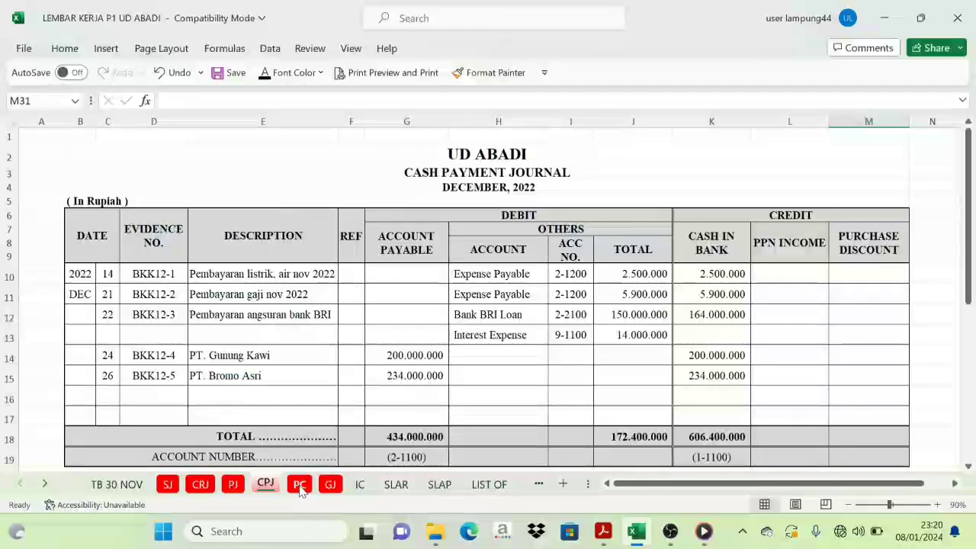
click(299, 485)
drag(756, 484, 641, 483)
scroll(584, 413, down, 1)
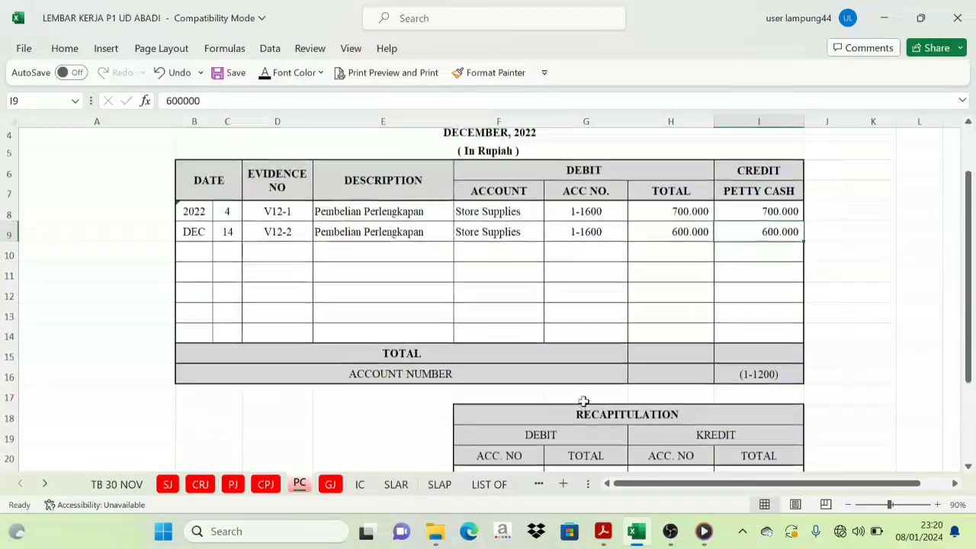
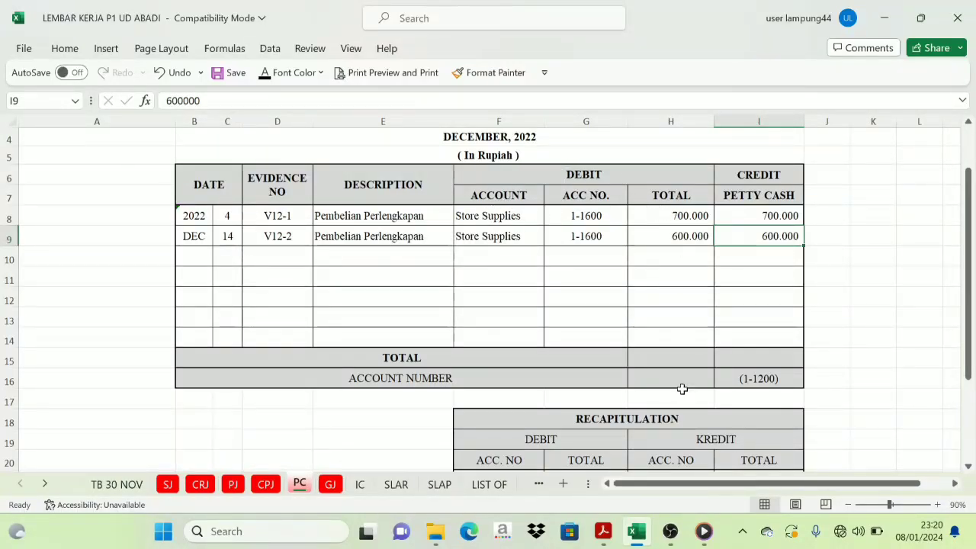
click(678, 351)
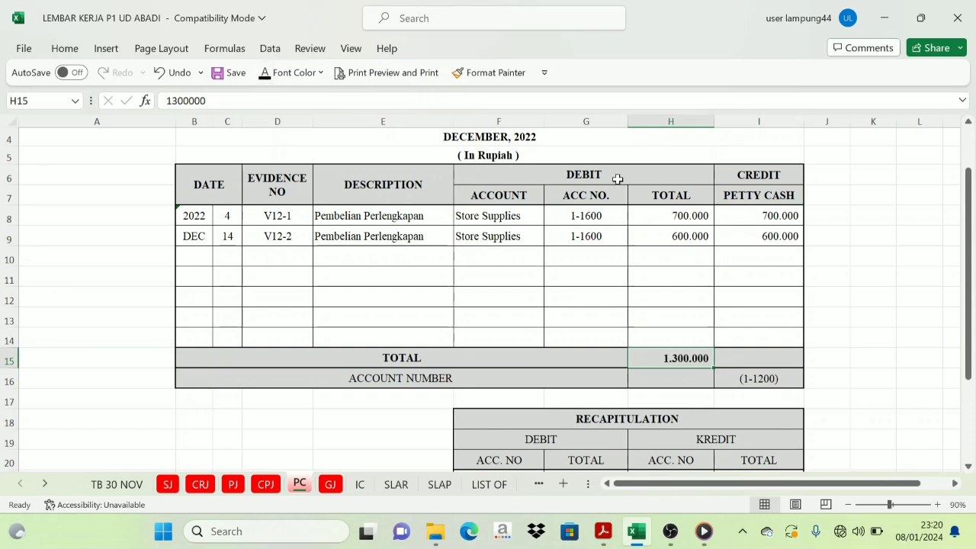
click(766, 364)
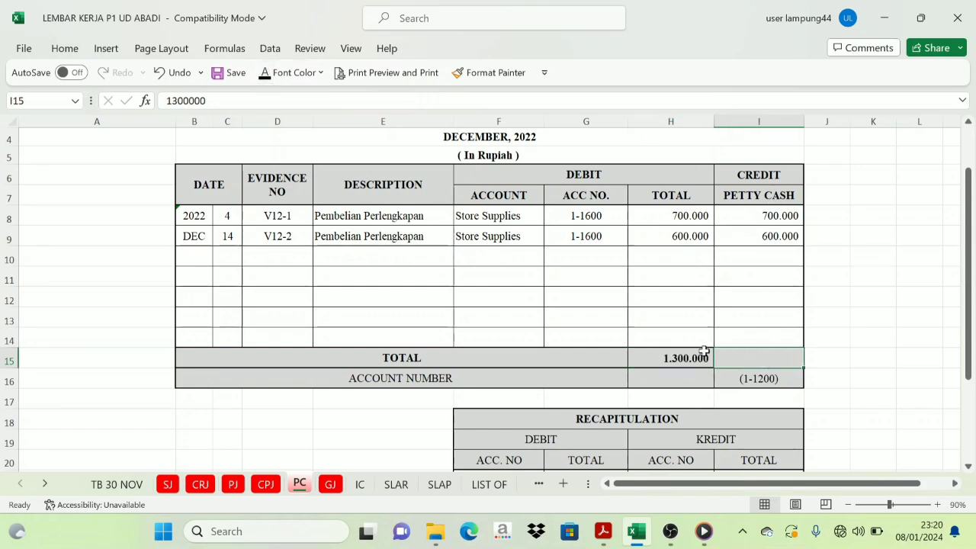
click(267, 77)
- Set the font colour of the petty cash recapitulation's hidden Store Supplies debit account number in F21 to black
scroll(554, 342, down, 1)
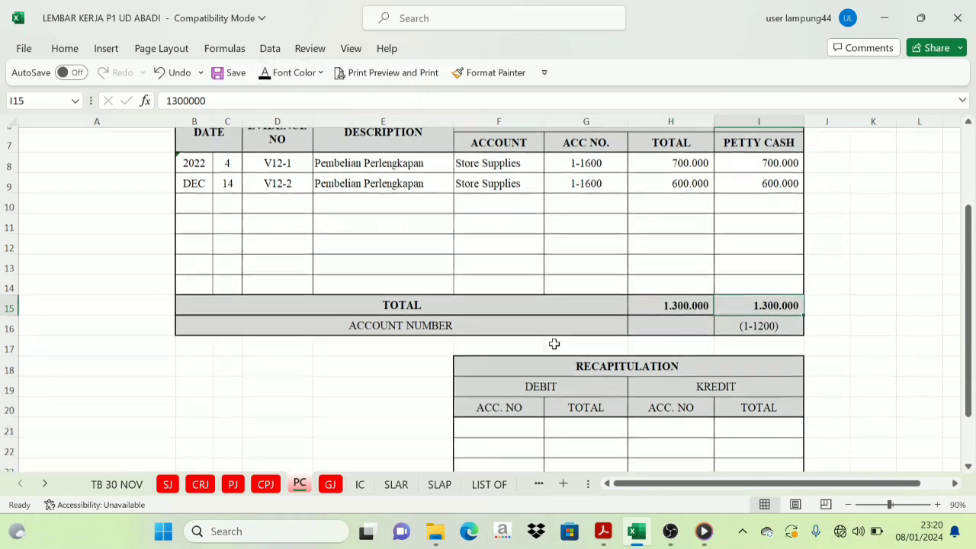
scroll(554, 342, up, 2)
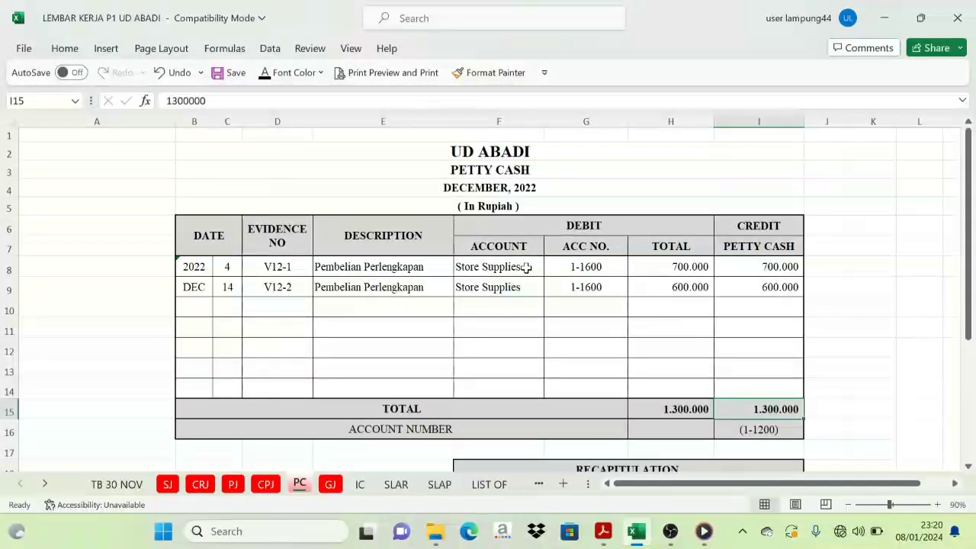
scroll(565, 278, down, 2)
scroll(525, 286, up, 1)
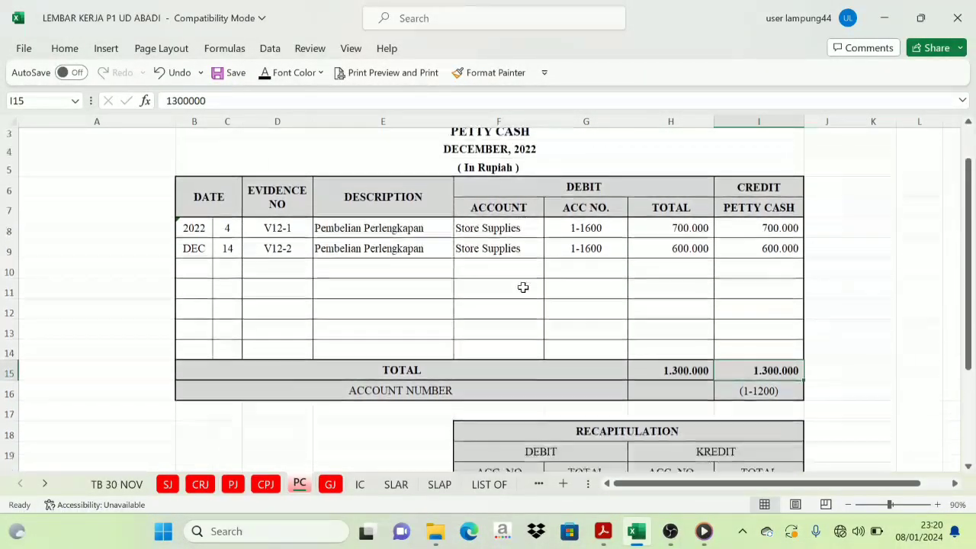
drag(584, 216, 589, 233)
scroll(571, 353, down, 2)
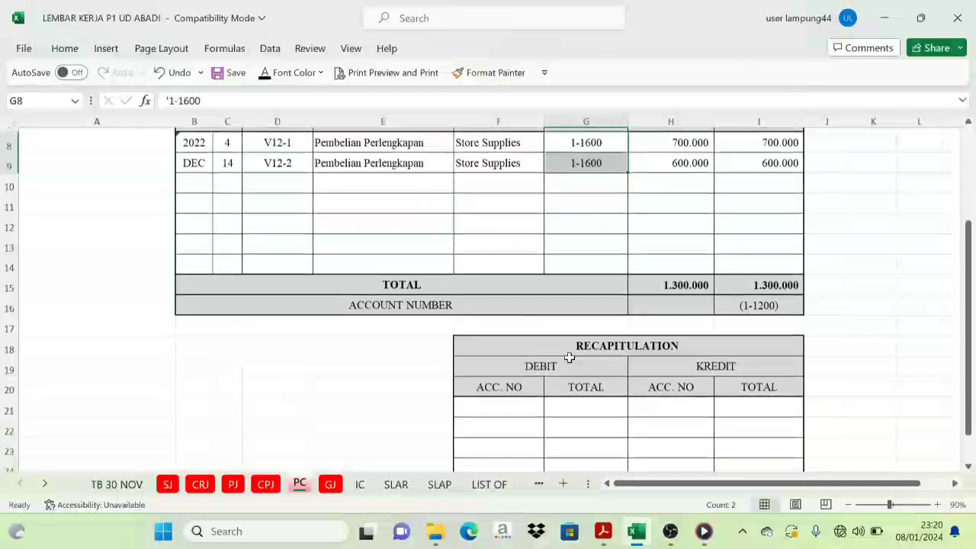
click(504, 367)
text(1-1600)
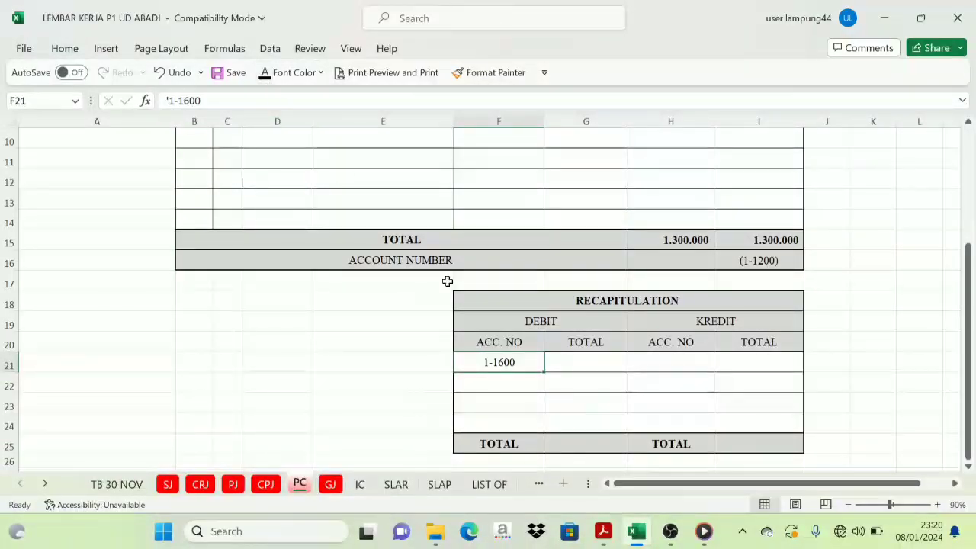
- Set the font colour of the petty cash recapitulation's hidden Store Supplies debit total in G21 to black
scroll(566, 292, up, 3)
scroll(565, 292, down, 2)
click(598, 428)
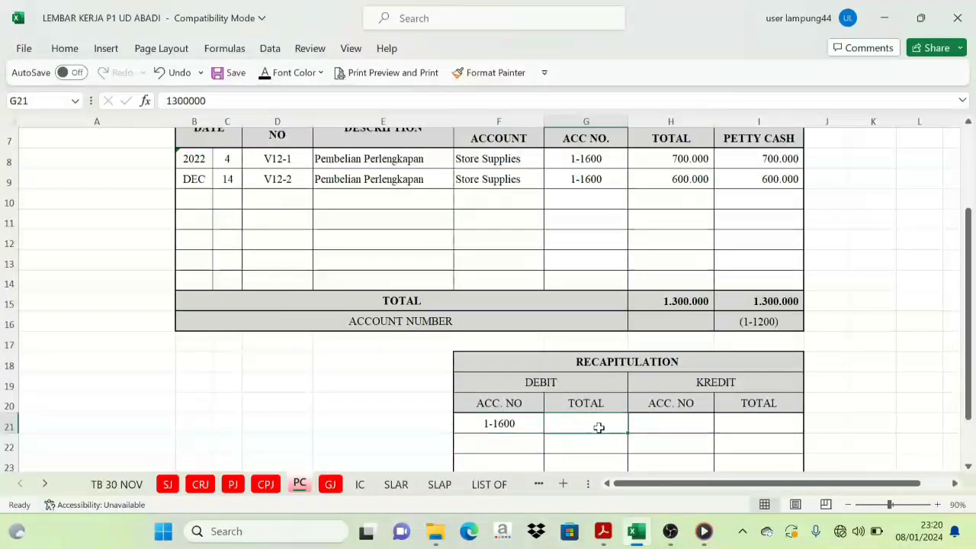
scroll(614, 429, up, 2)
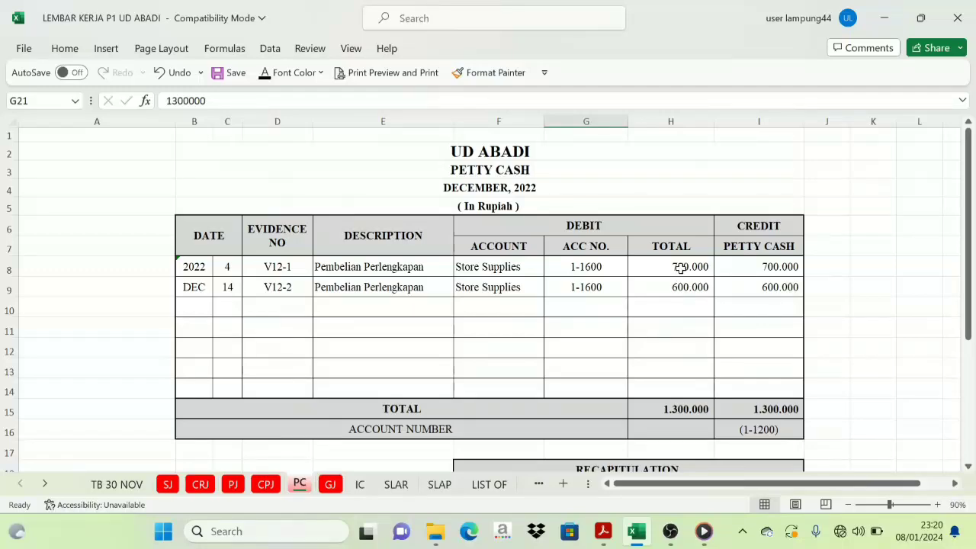
drag(681, 267, 682, 281)
scroll(612, 398, down, 2)
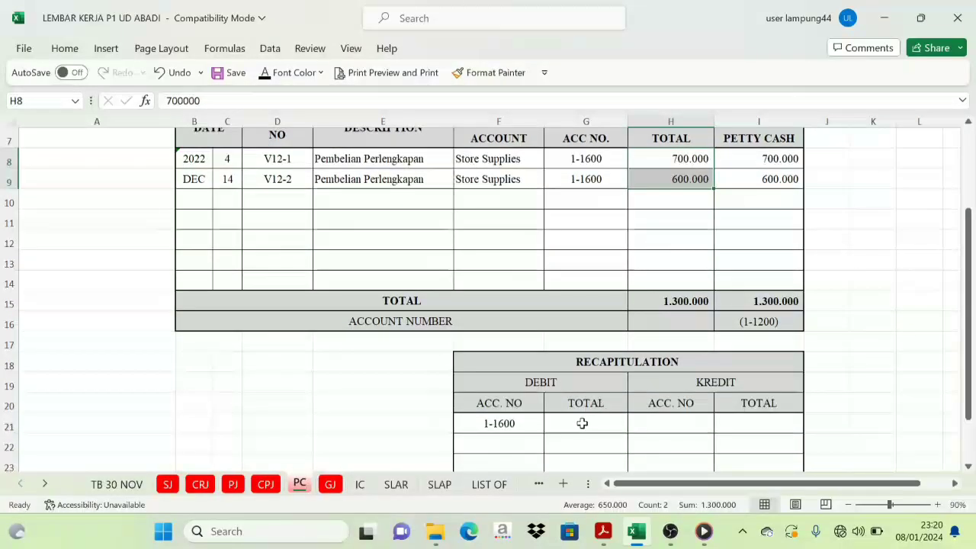
click(582, 423)
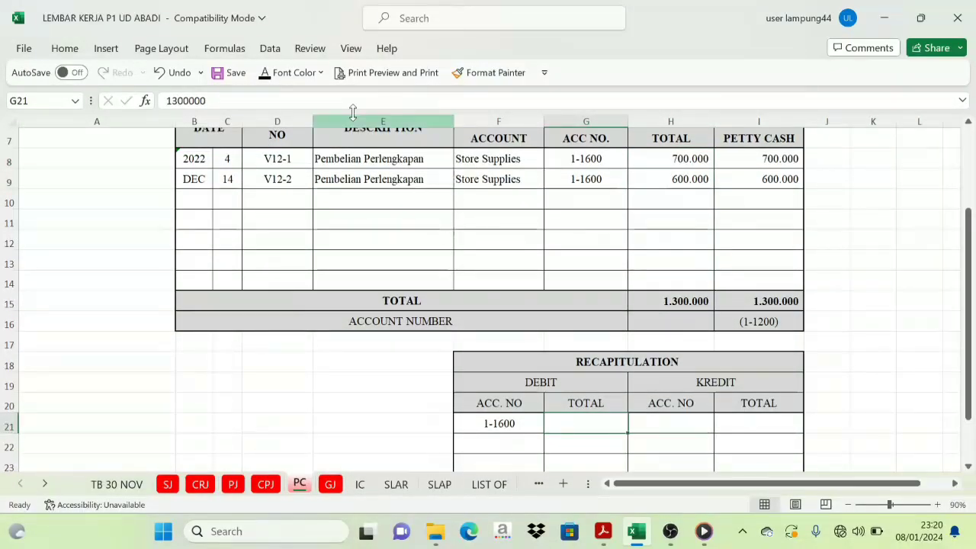
- Set the font colour of the petty cash recapitulation's hidden credit account number H21 and credit total I21 to black
click(751, 425)
scroll(732, 361, up, 2)
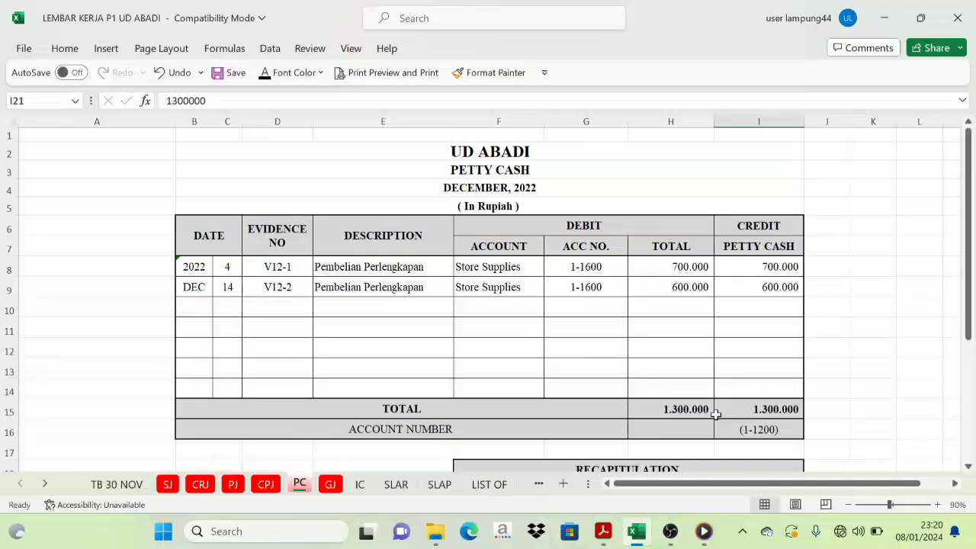
scroll(732, 404, down, 1)
click(761, 381)
scroll(693, 427, down, 1)
click(674, 420)
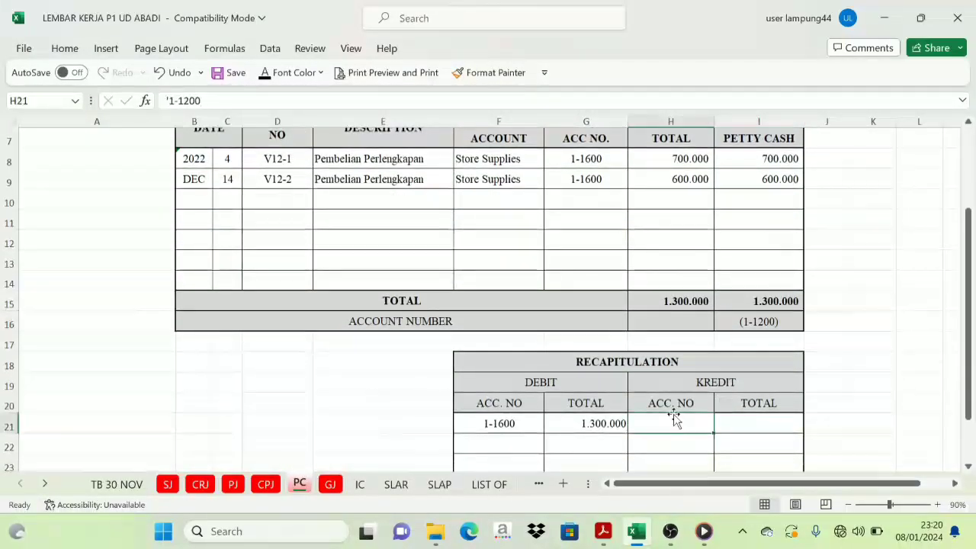
click(264, 79)
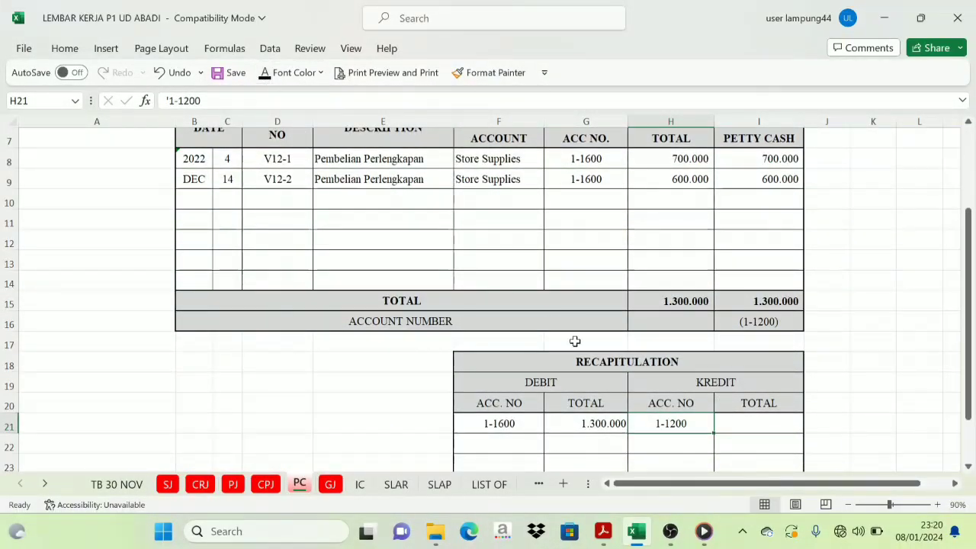
click(768, 428)
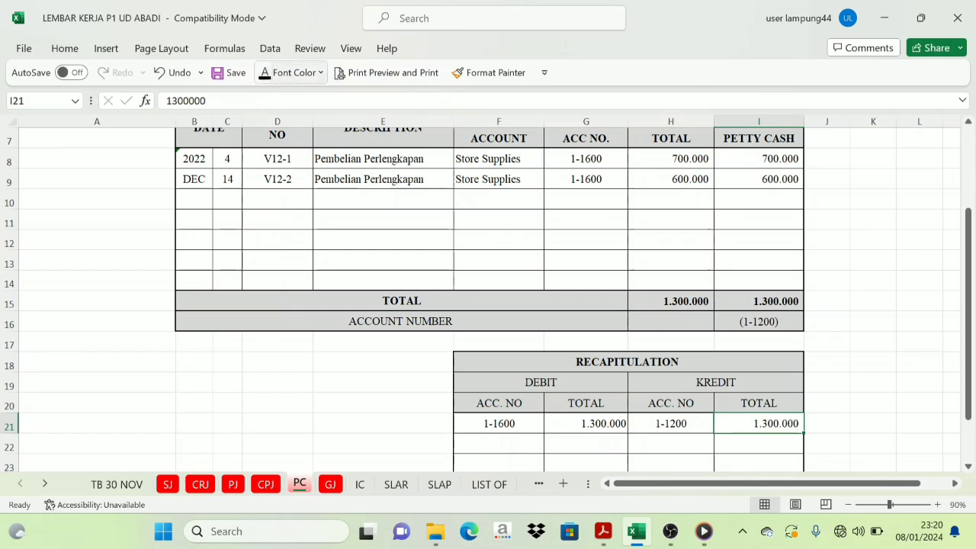
- Set the font colour of the petty cash recapitulation's hidden grand totals G25 and I25 to black
scroll(621, 268, down, 3)
click(589, 328)
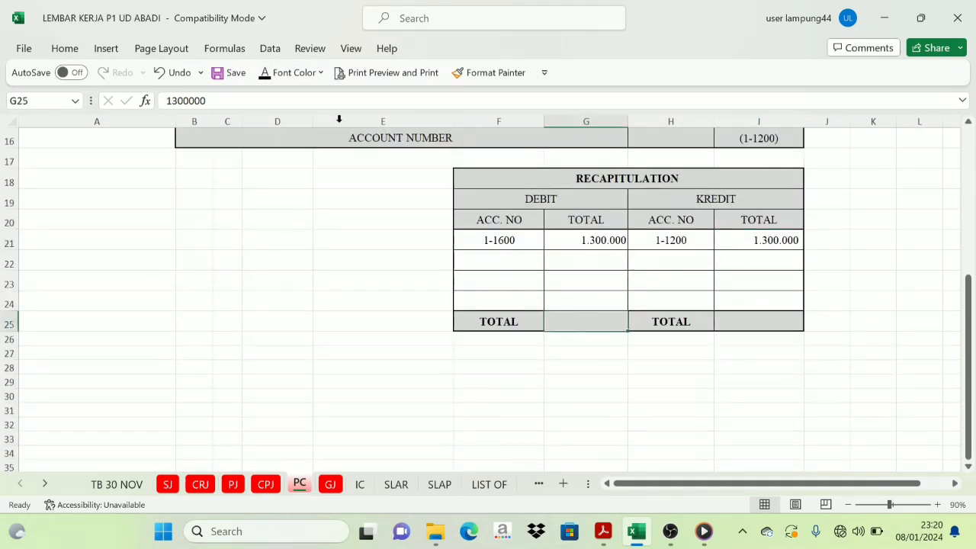
click(763, 336)
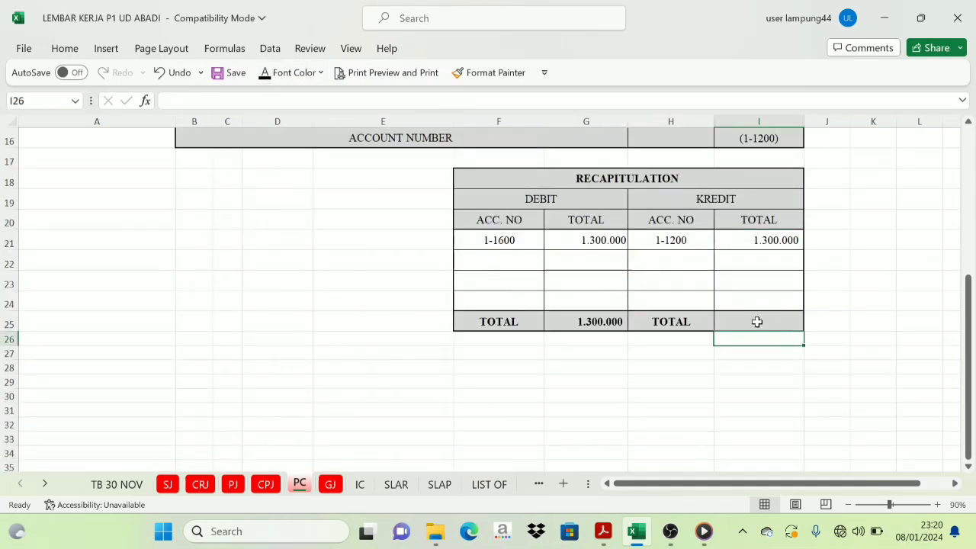
click(758, 322)
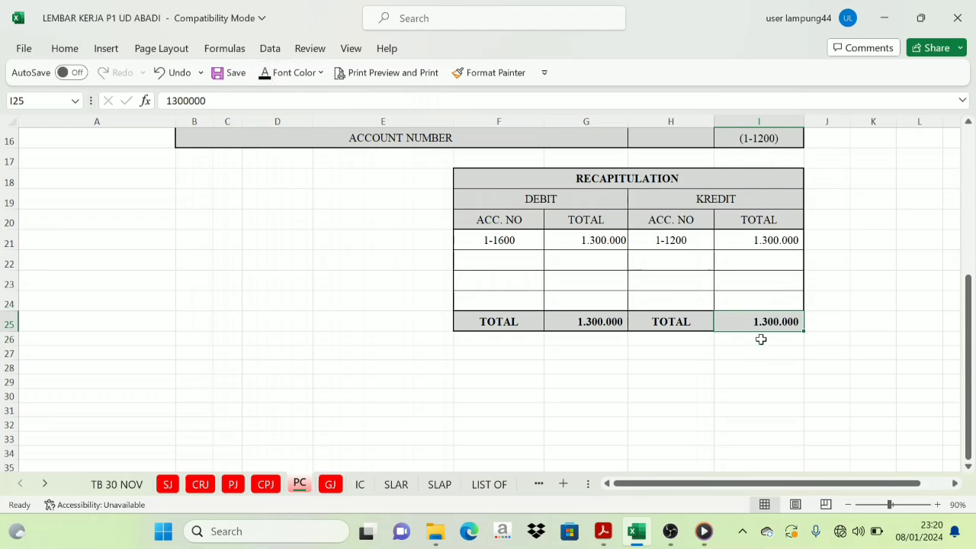
scroll(645, 384, up, 5)
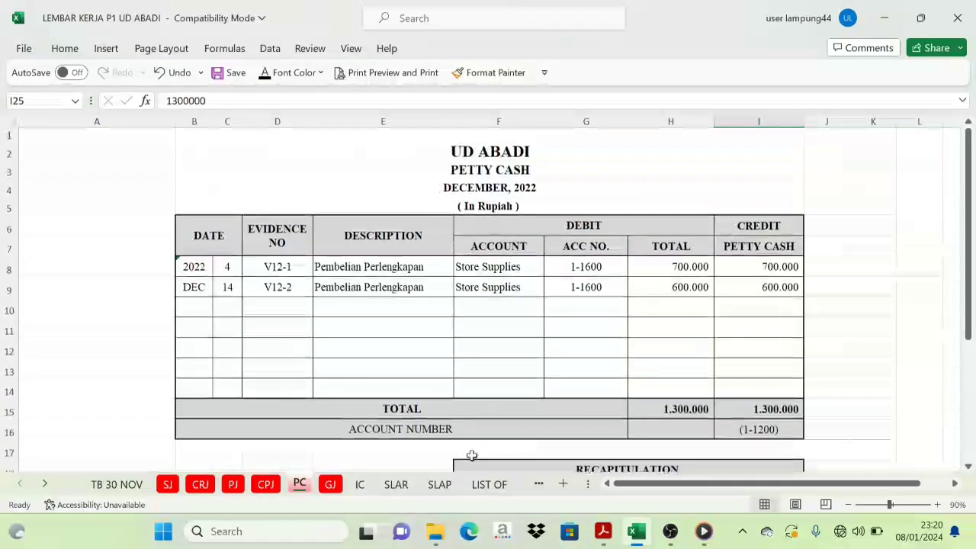
- On the GJ sheet, set the font colour of the general journal's Account Payable debit account number in H8 to red
click(332, 486)
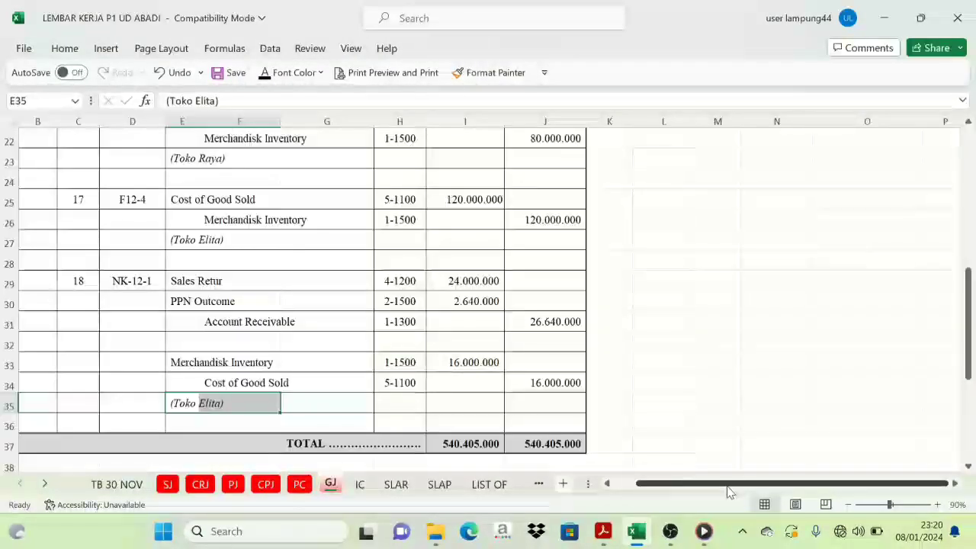
drag(730, 485, 709, 485)
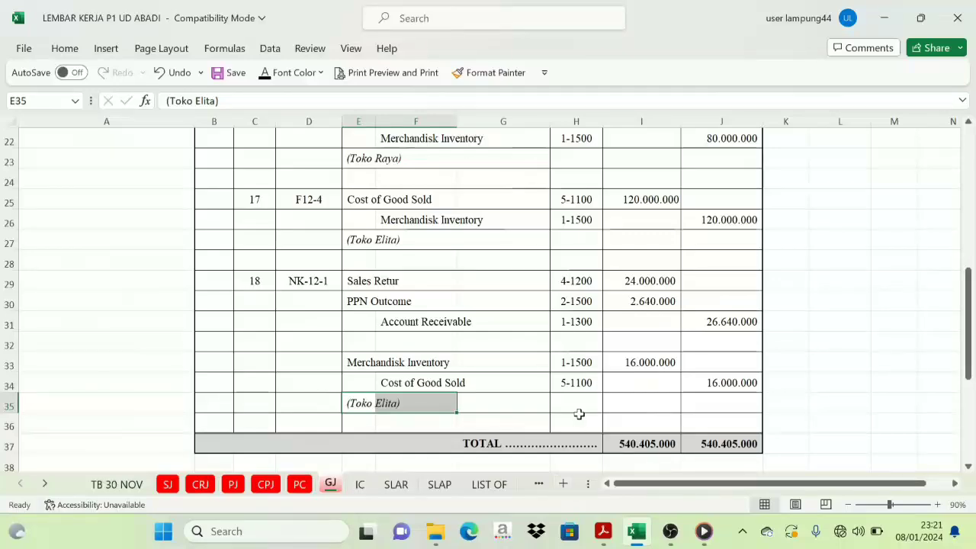
click(538, 267)
scroll(541, 301, up, 7)
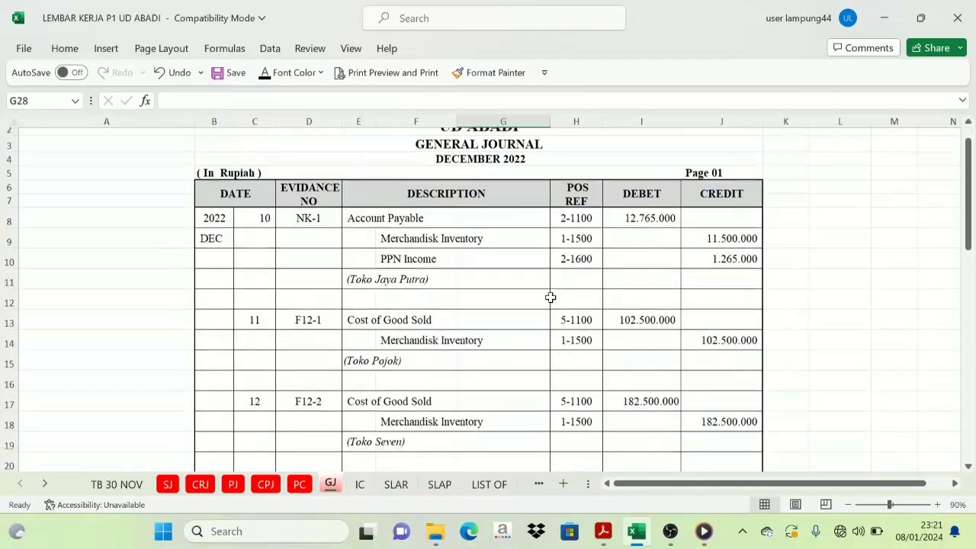
scroll(676, 322, down, 9)
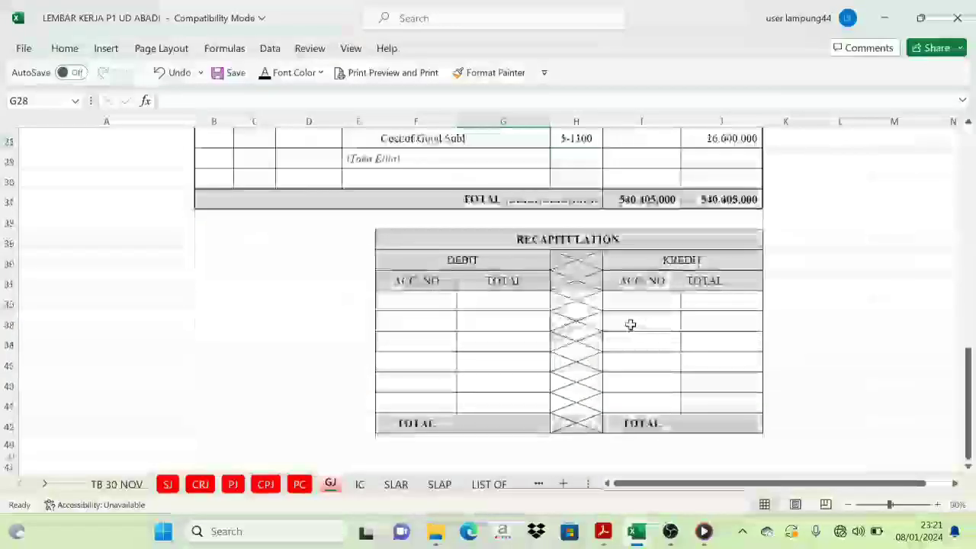
scroll(610, 320, up, 9)
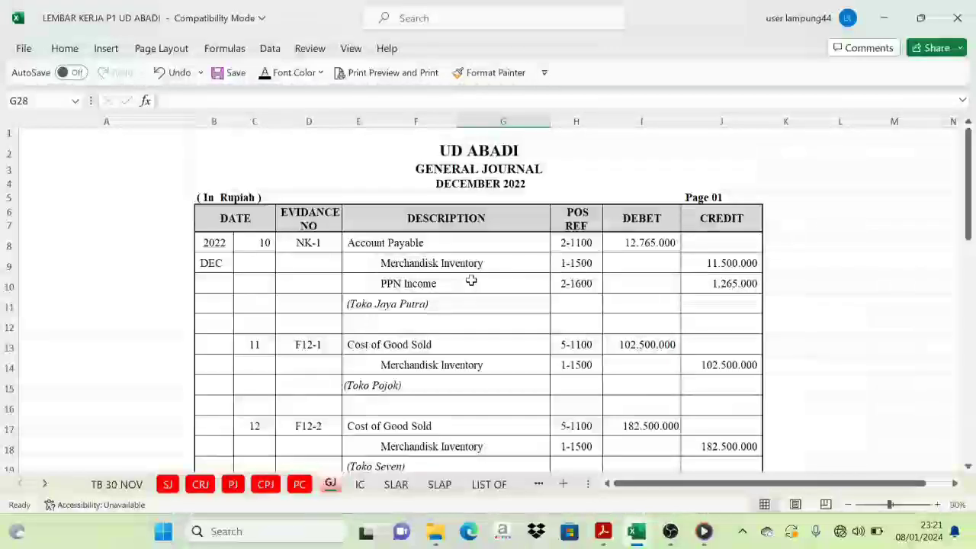
click(573, 245)
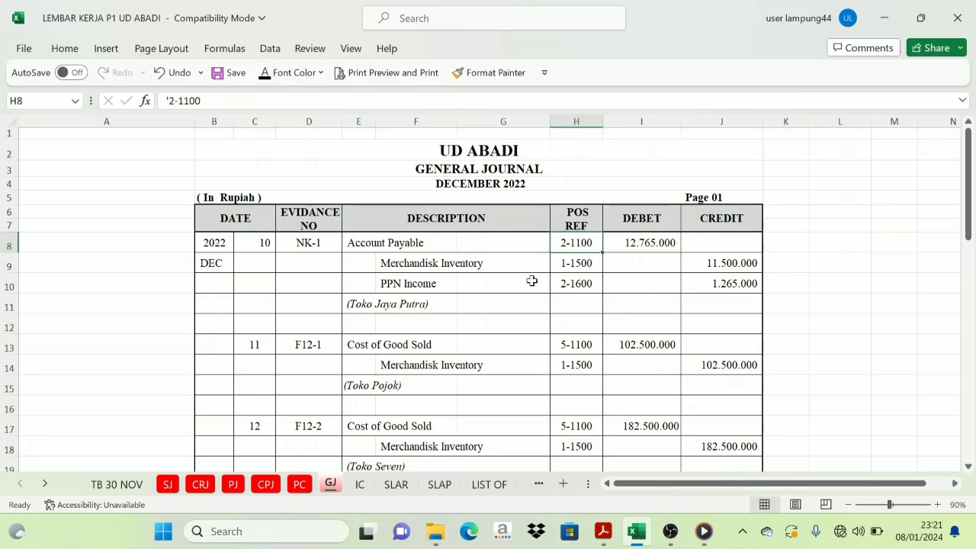
click(321, 72)
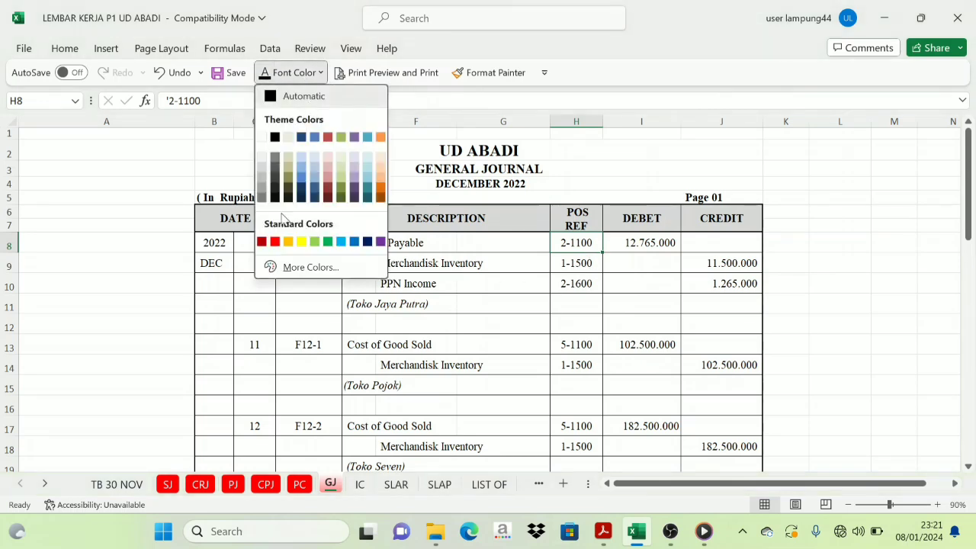
click(281, 241)
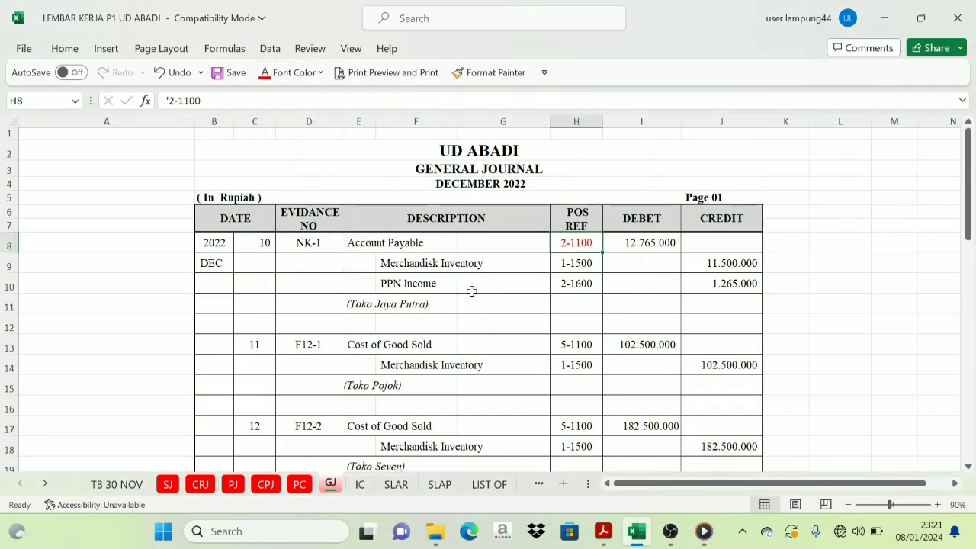
- Set the font colour of the Cost of Good Sold debit account numbers in H13, H17, H21 and H25 to red
click(598, 348)
click(263, 76)
scroll(402, 221, down, 1)
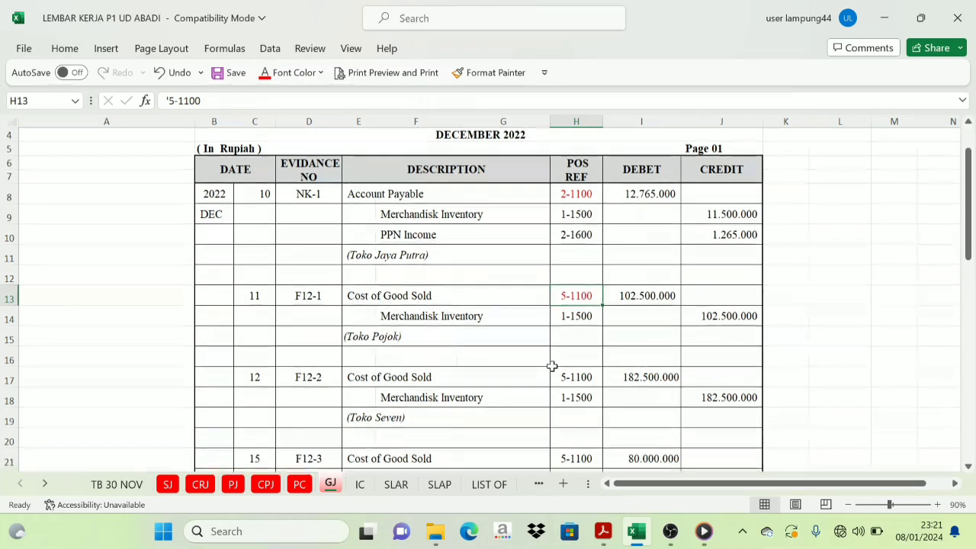
click(577, 376)
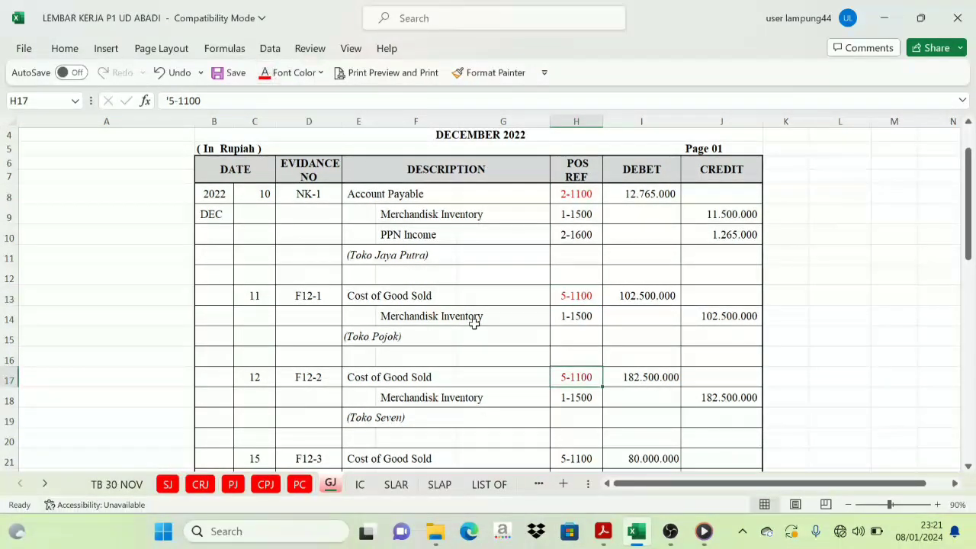
scroll(474, 324, down, 2)
click(582, 364)
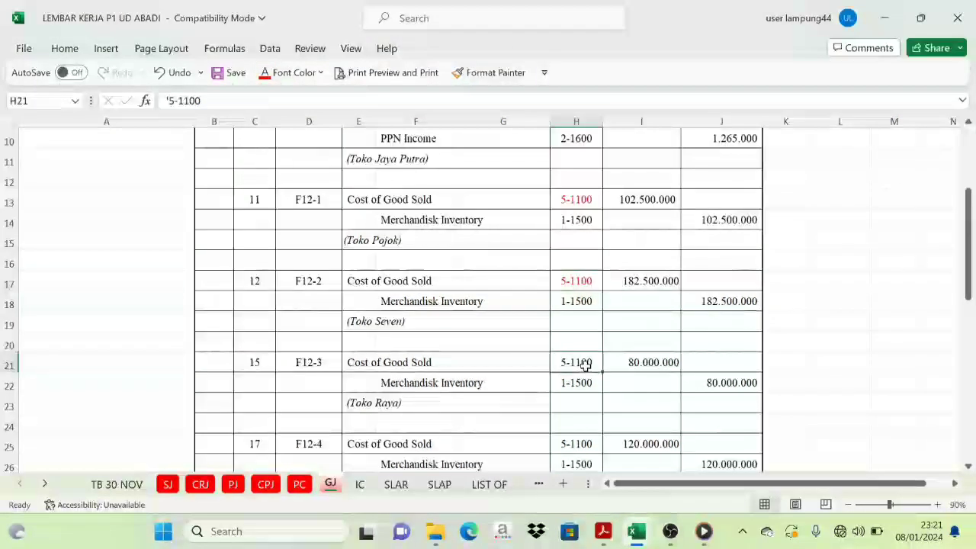
click(268, 76)
scroll(445, 422, down, 1)
click(580, 382)
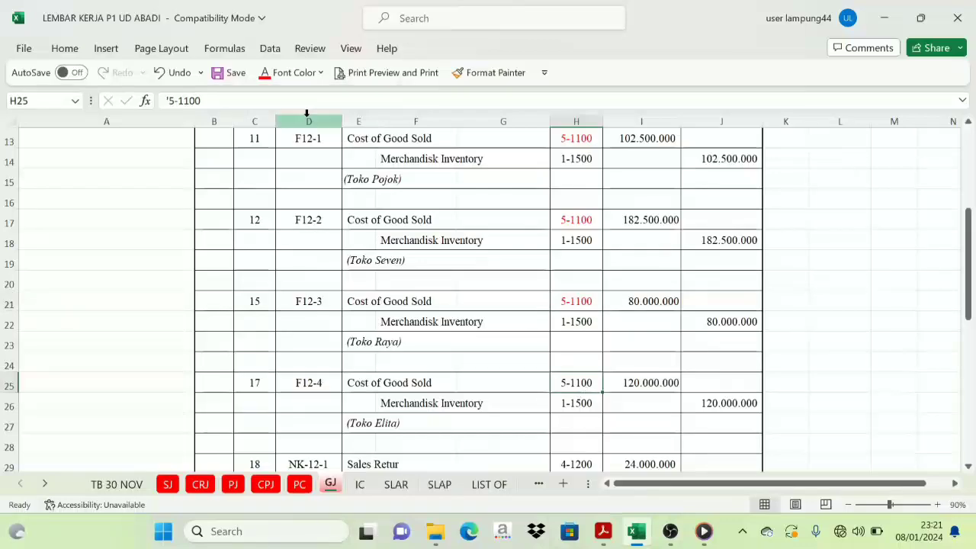
- Set the font colour of the 18 December debit account numbers for Sales Retur, PPN Outcome and Merchandisk Inventory (H29:H30 and H33) to red
scroll(455, 301, down, 2)
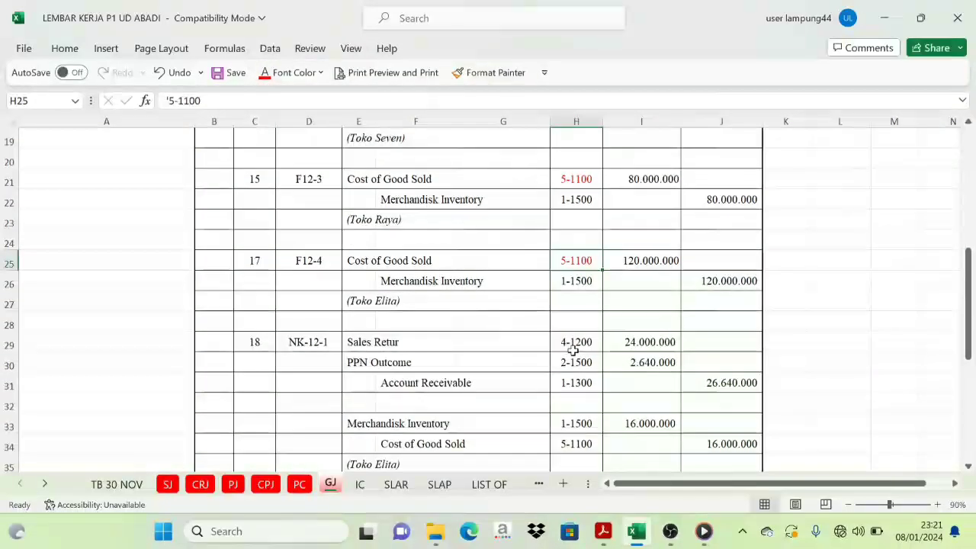
drag(573, 350, 575, 356)
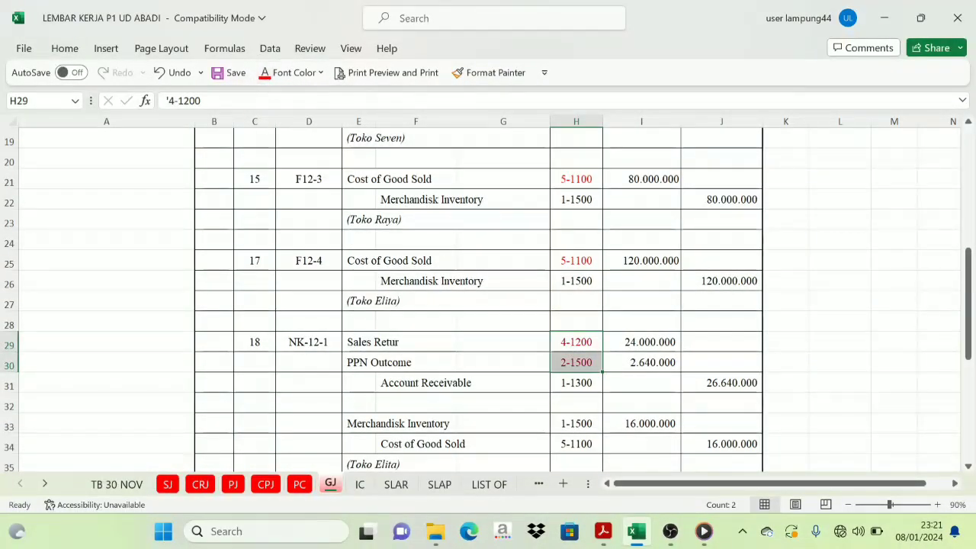
scroll(588, 386, down, 1)
click(576, 362)
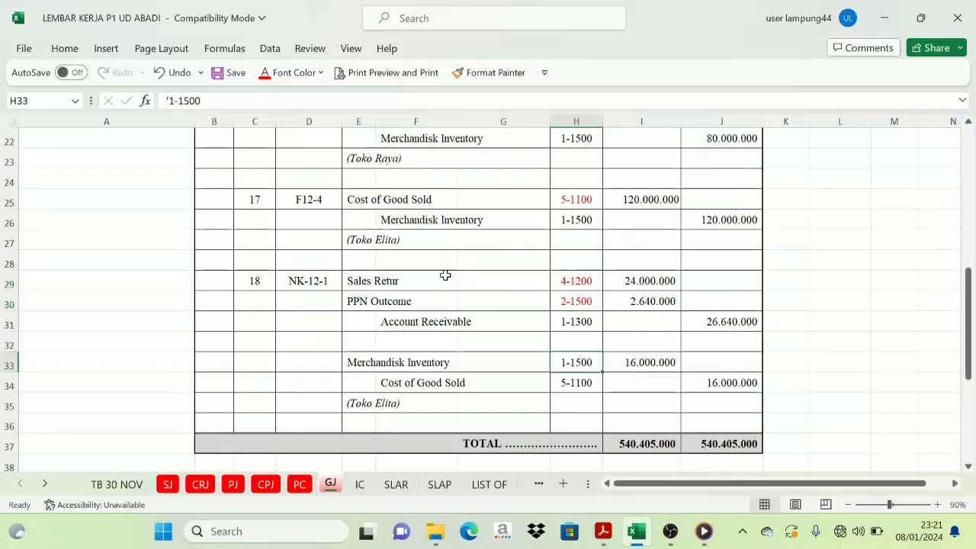
click(263, 74)
- Set the font colour of the general journal recapitulation's hidden debit account numbers in F42:F47 to Automatic
scroll(587, 328, up, 6)
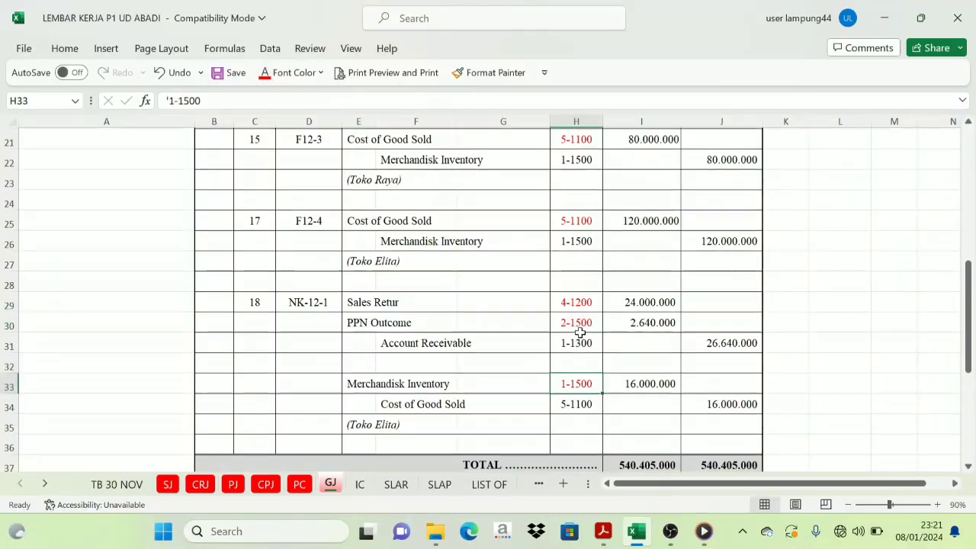
scroll(582, 256, down, 1)
scroll(581, 251, up, 1)
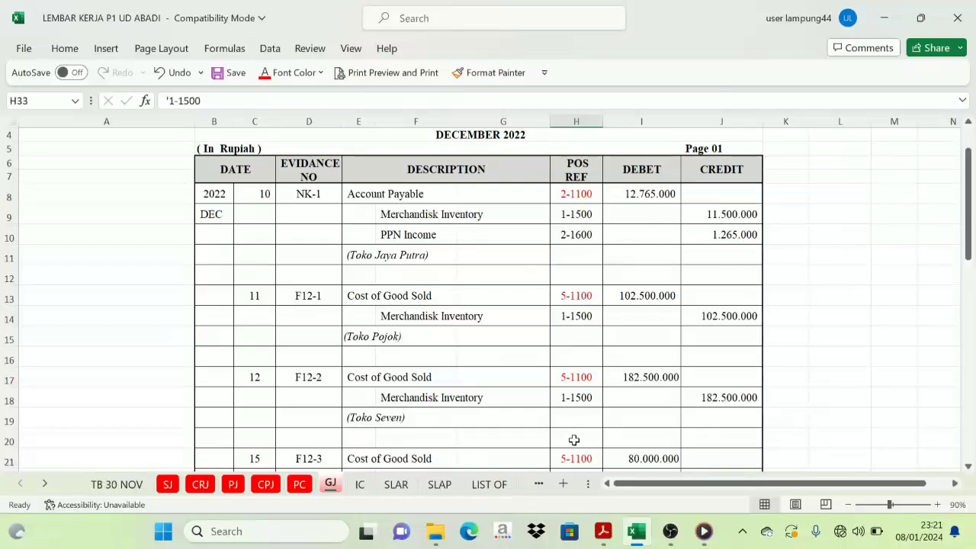
scroll(573, 440, down, 9)
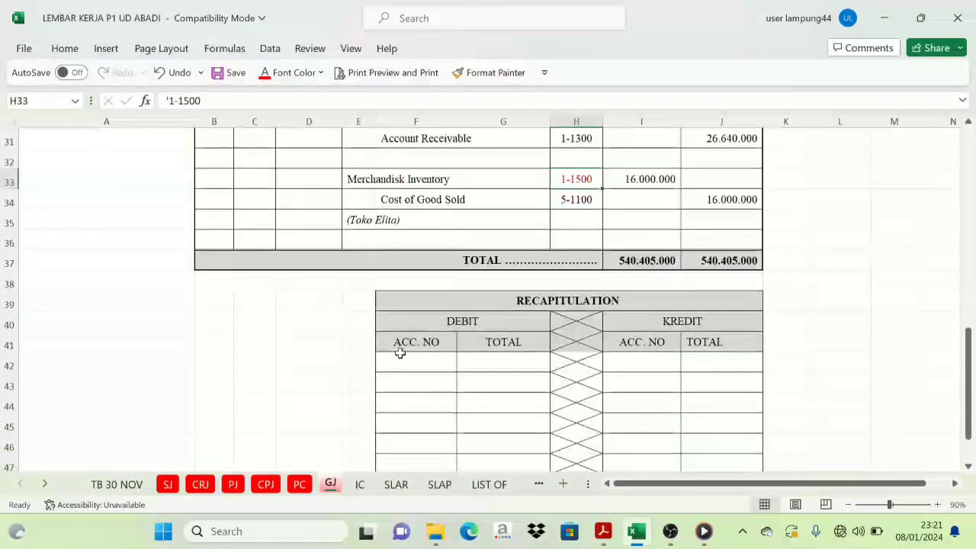
drag(399, 353, 420, 428)
click(320, 73)
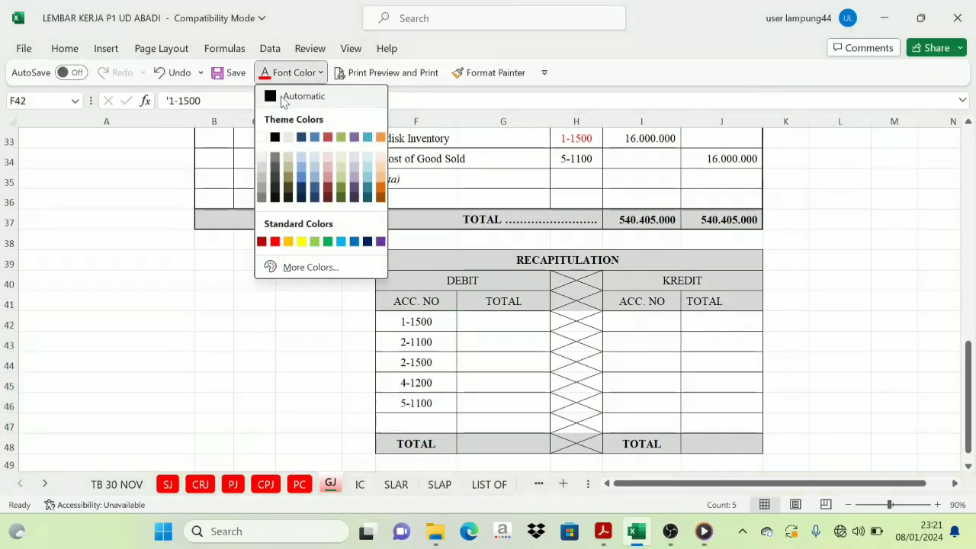
click(292, 97)
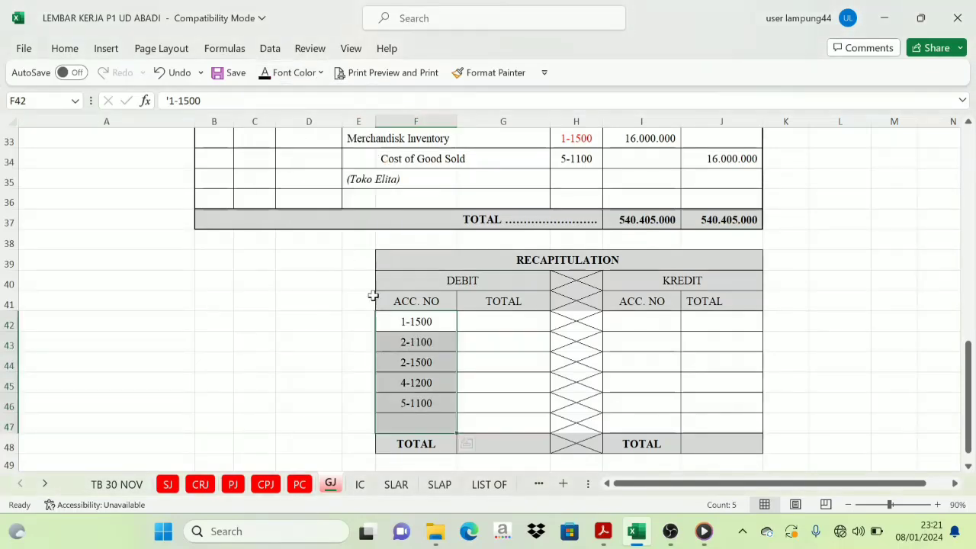
- Compare the recapitulation's debit account numbers in F42:F46 with the red debit account numbers in the general journal's POS REF column
click(436, 323)
click(430, 341)
click(414, 363)
click(415, 382)
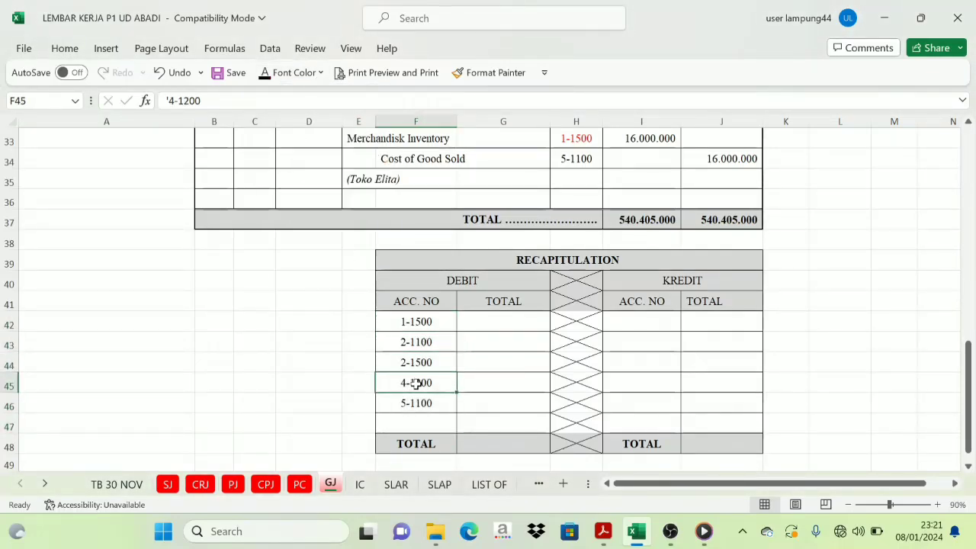
click(418, 403)
scroll(549, 384, up, 5)
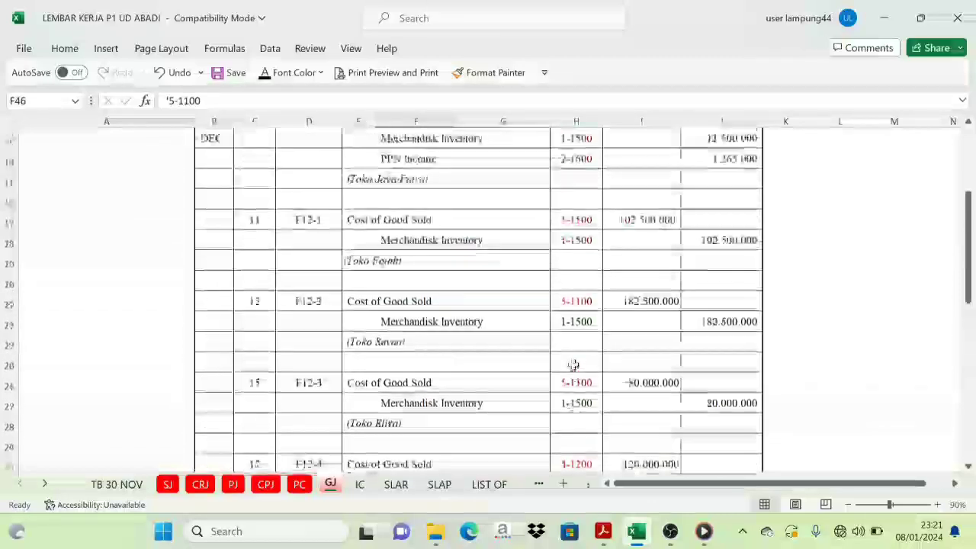
click(573, 165)
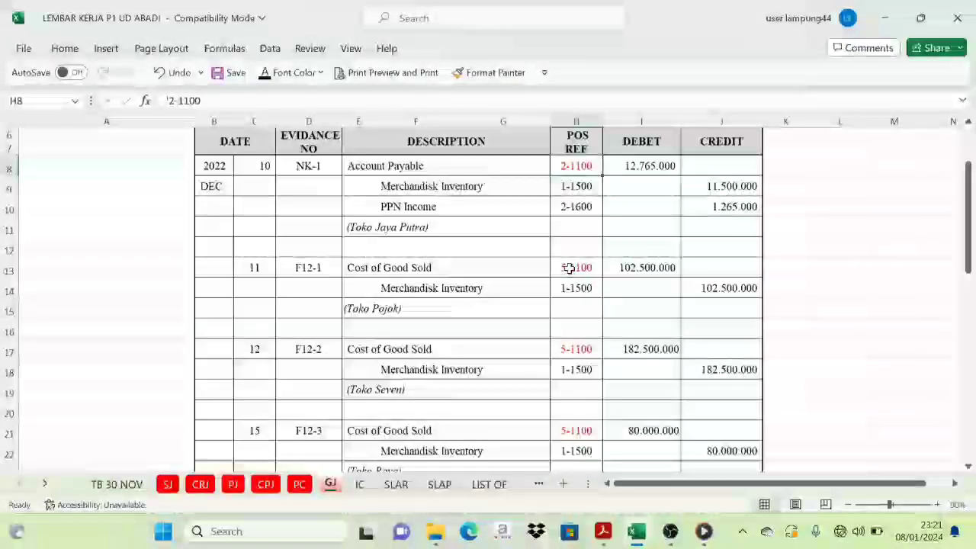
click(569, 269)
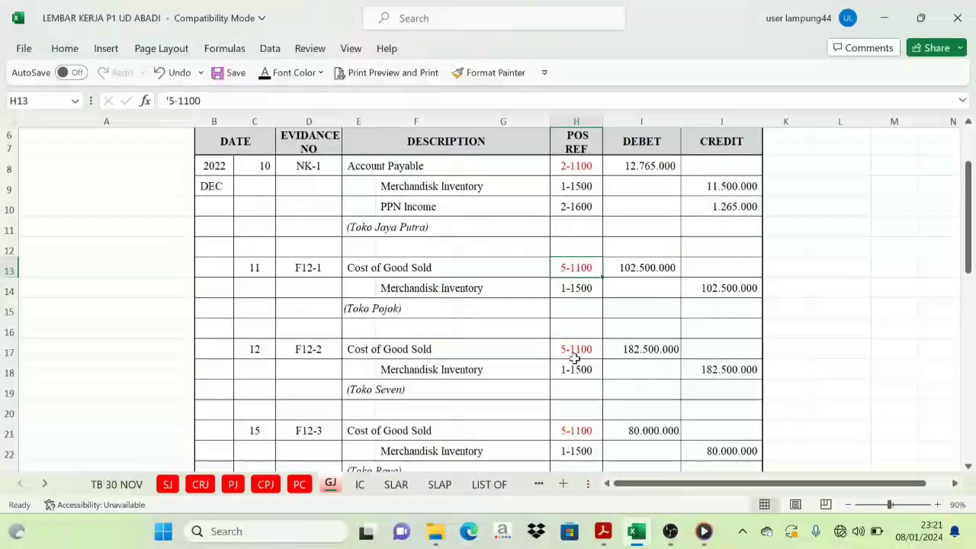
scroll(580, 348, down, 4)
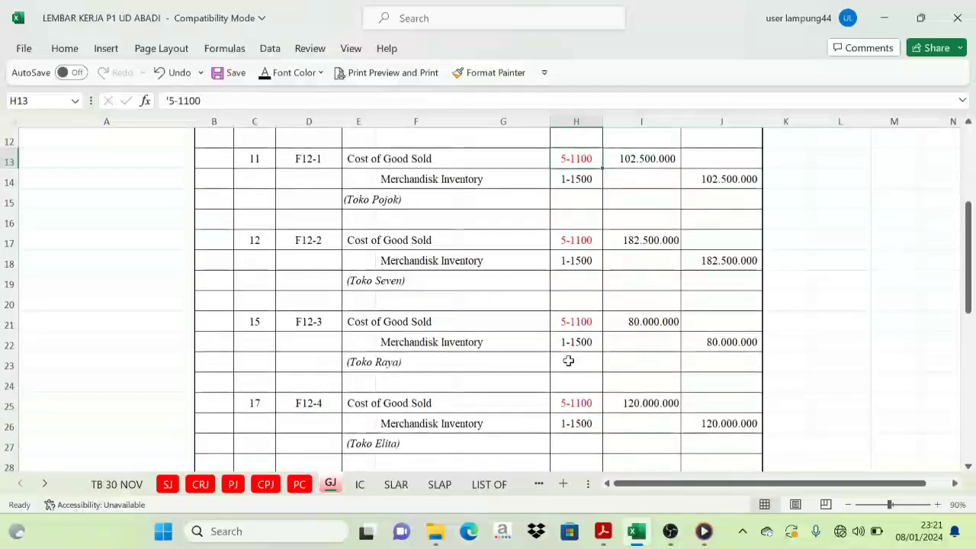
scroll(534, 340, down, 4)
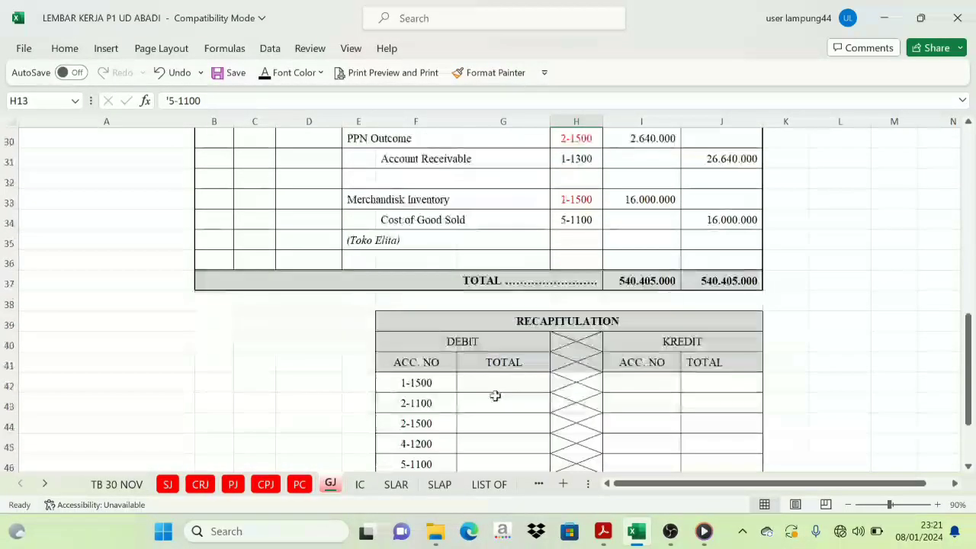
click(414, 460)
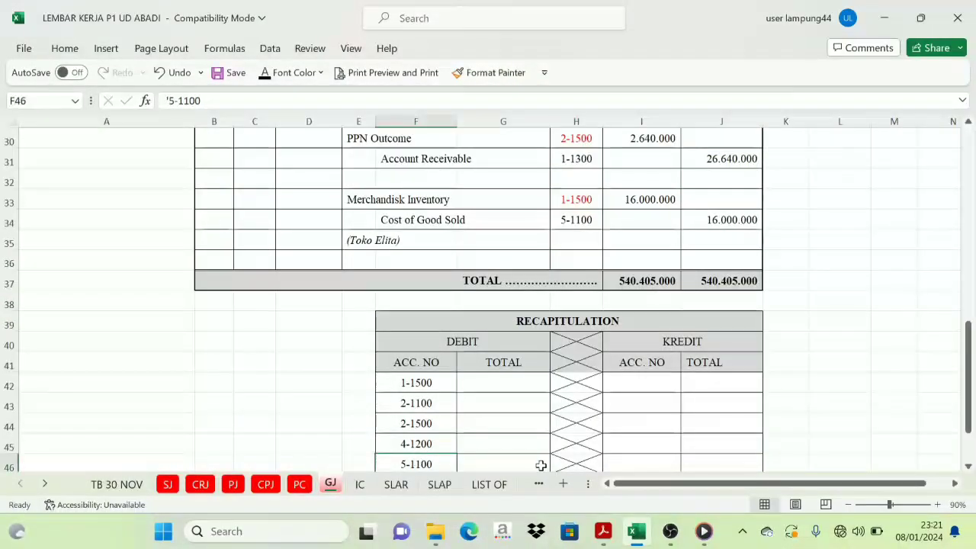
- Set the font colour of the general journal recapitulation's hidden debit totals in G42:G46 to Automatic
scroll(539, 462, down, 1)
scroll(554, 388, up, 5)
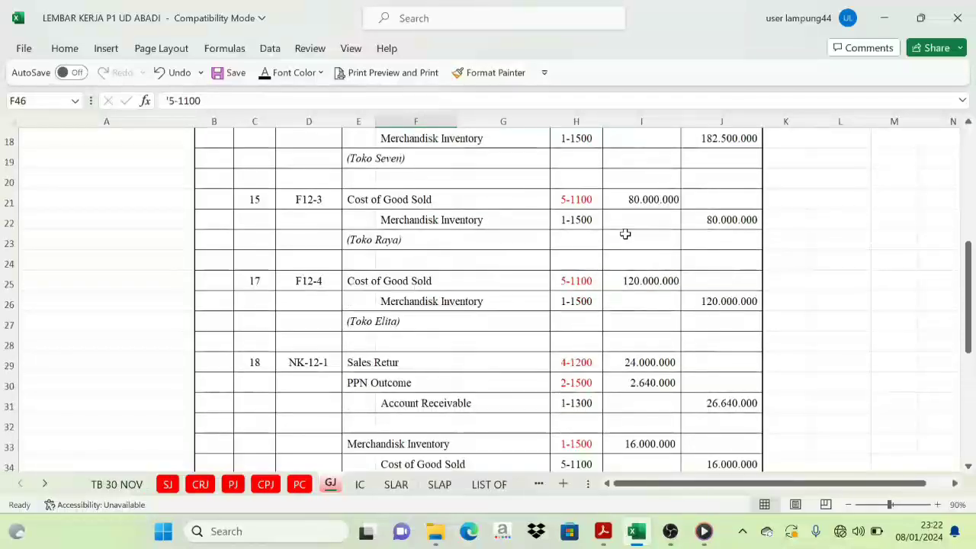
click(652, 200)
click(657, 275)
click(649, 361)
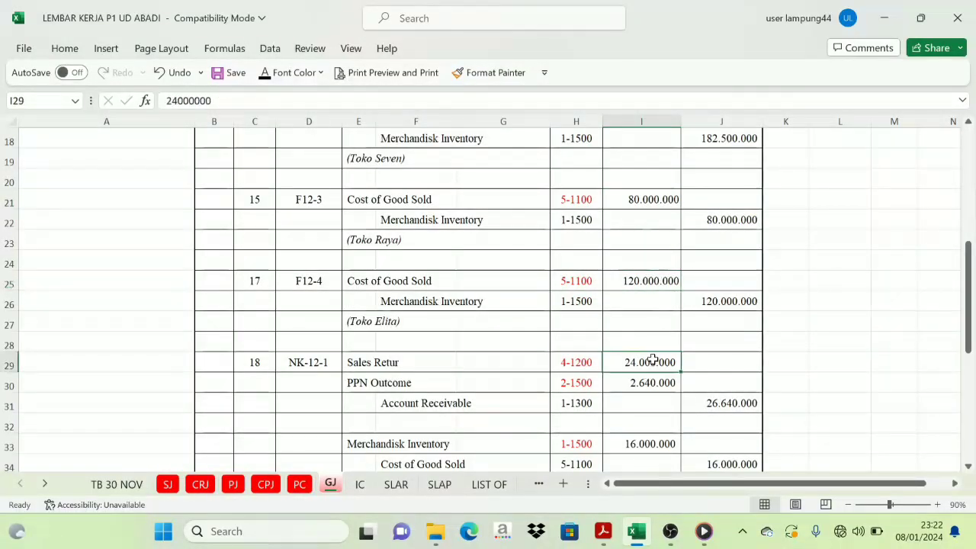
scroll(562, 396, down, 5)
drag(503, 323, 499, 395)
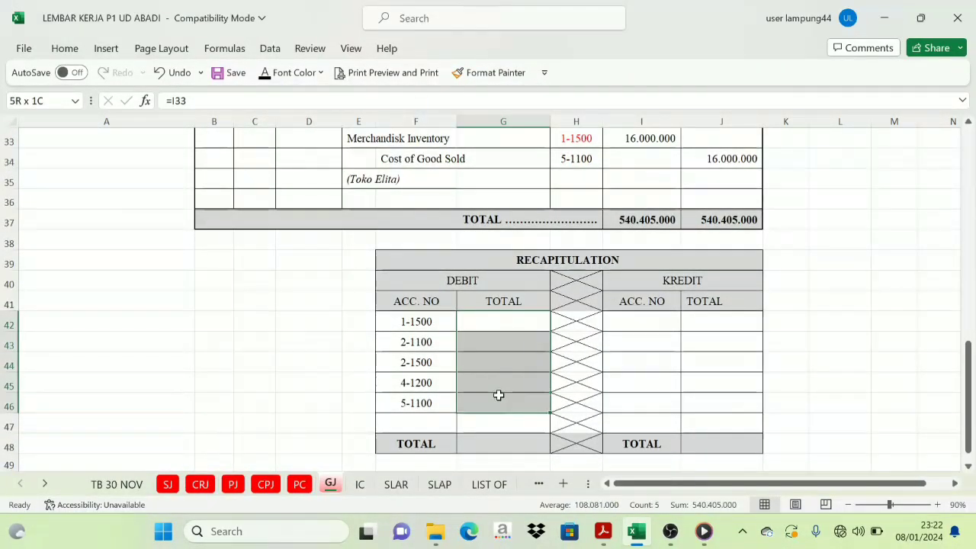
click(265, 74)
- Set the font colour of the recapitulation's hidden credit account numbers in column I to Automatic, after checking the journal's black POS REF numbers
scroll(574, 381, up, 9)
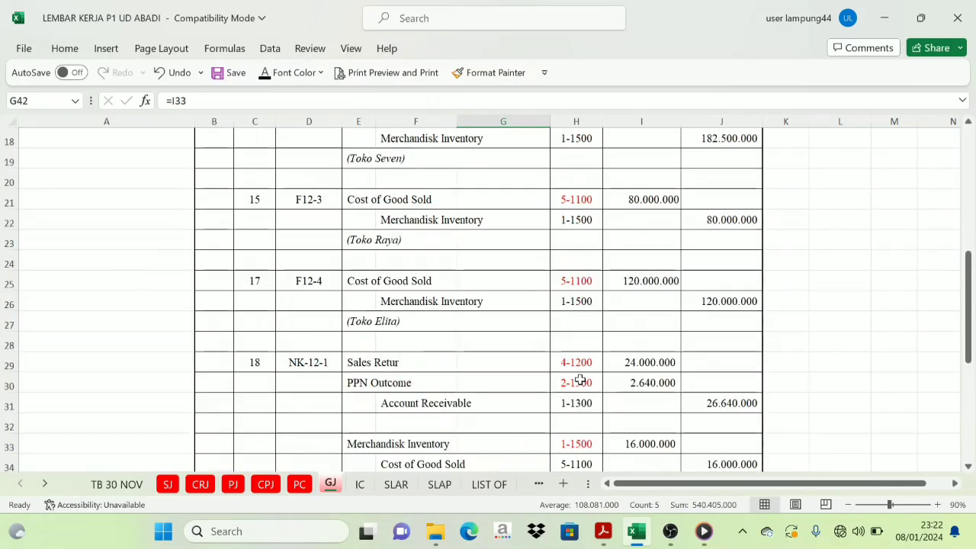
scroll(575, 211, up, 2)
scroll(576, 211, down, 1)
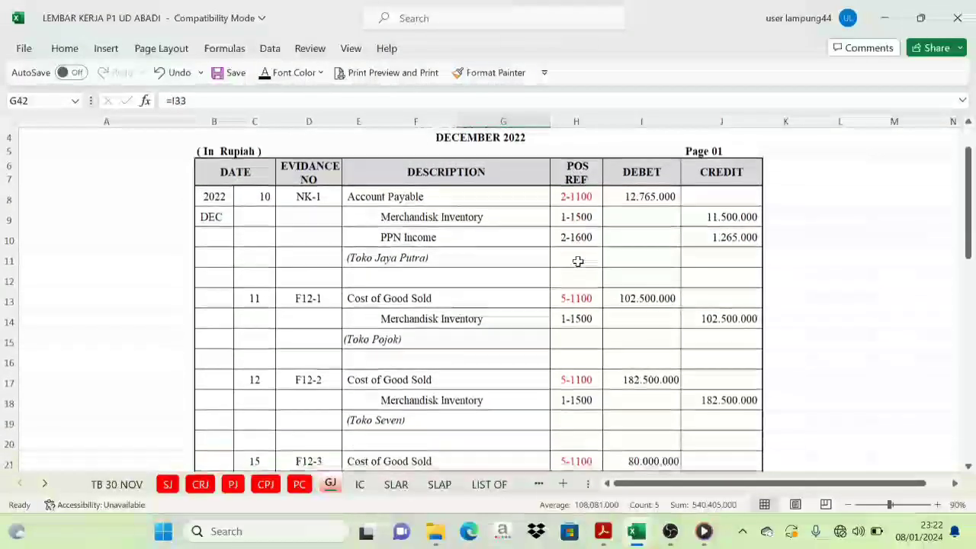
click(576, 219)
drag(576, 218, 576, 229)
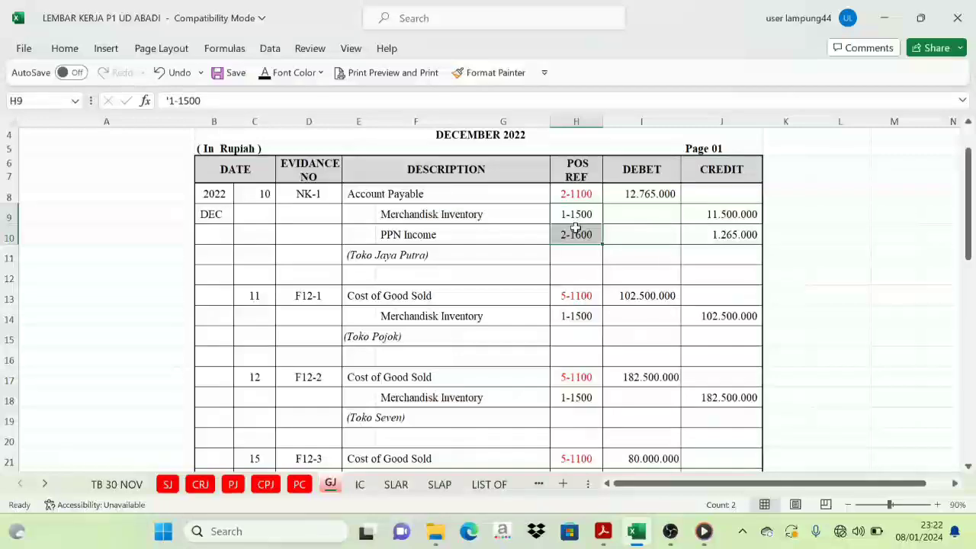
click(577, 315)
scroll(585, 344, down, 7)
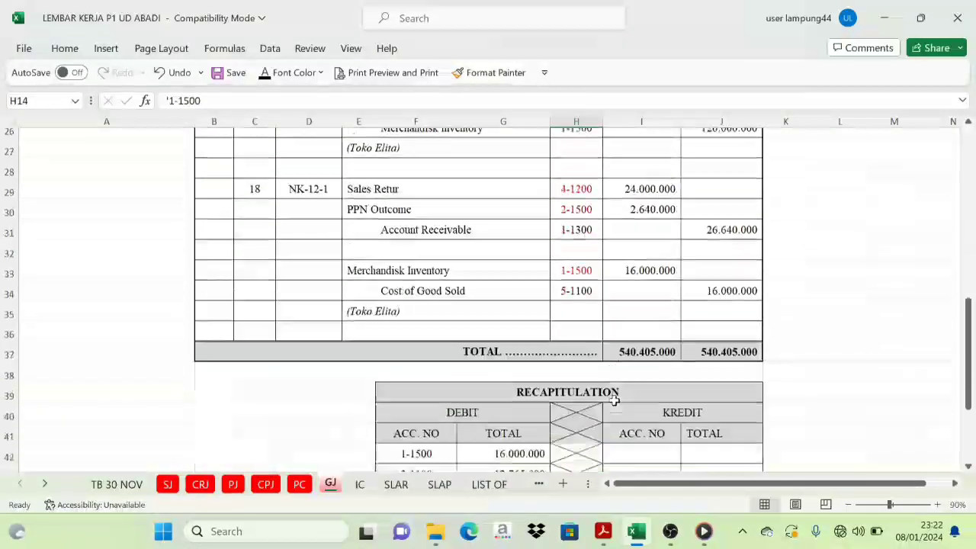
scroll(615, 399, down, 2)
drag(634, 359, 633, 447)
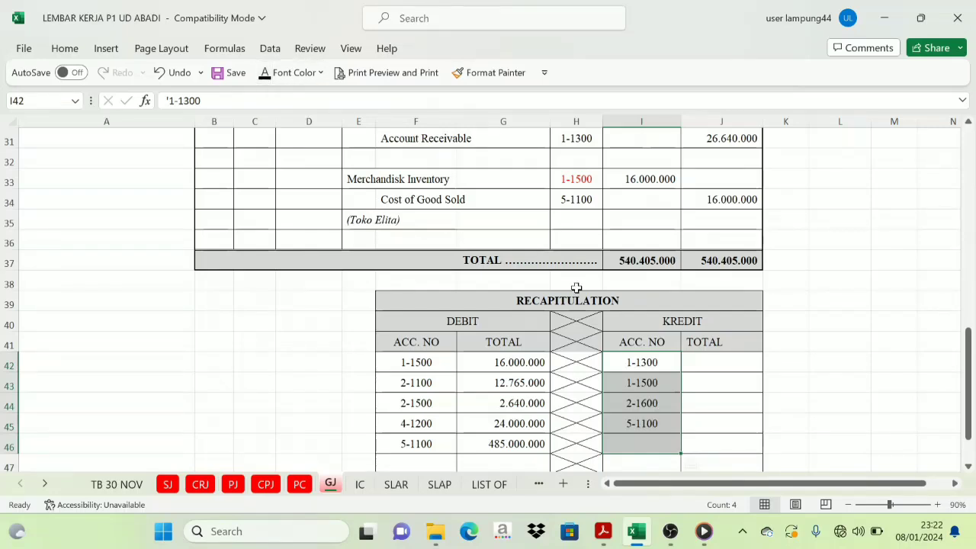
scroll(679, 320, down, 2)
drag(650, 238, 646, 336)
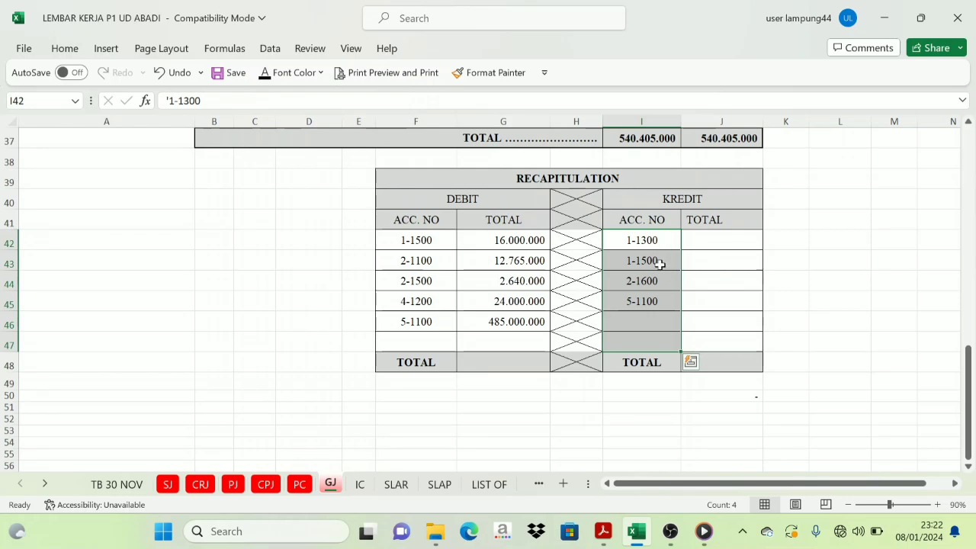
- Set the font colour of the recapitulation's hidden credit totals in J42:J47 to Automatic
drag(705, 248, 725, 337)
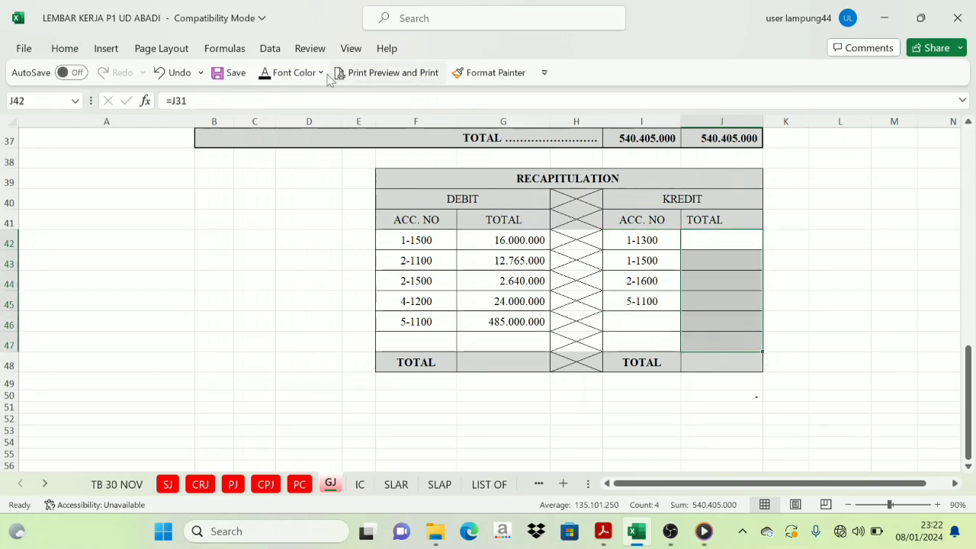
click(264, 73)
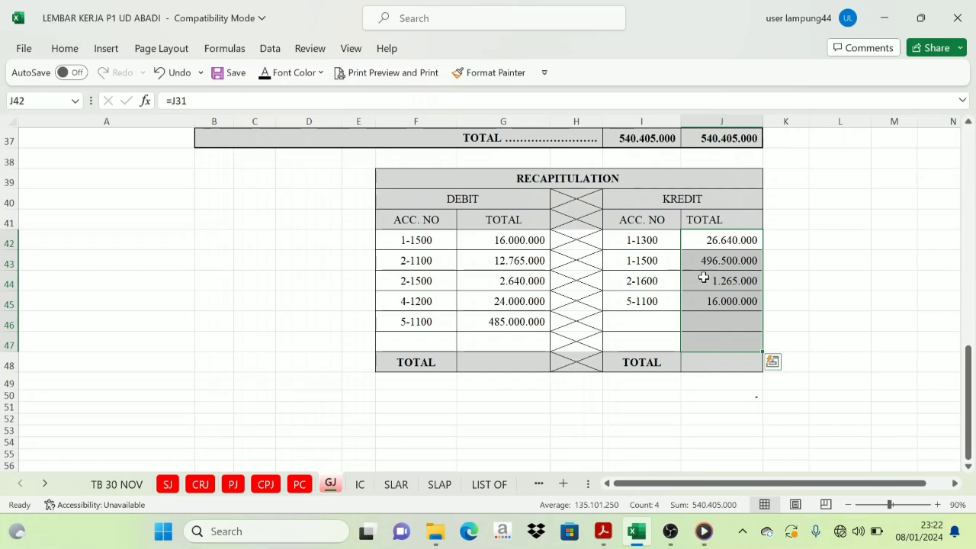
scroll(704, 278, up, 1)
click(737, 239)
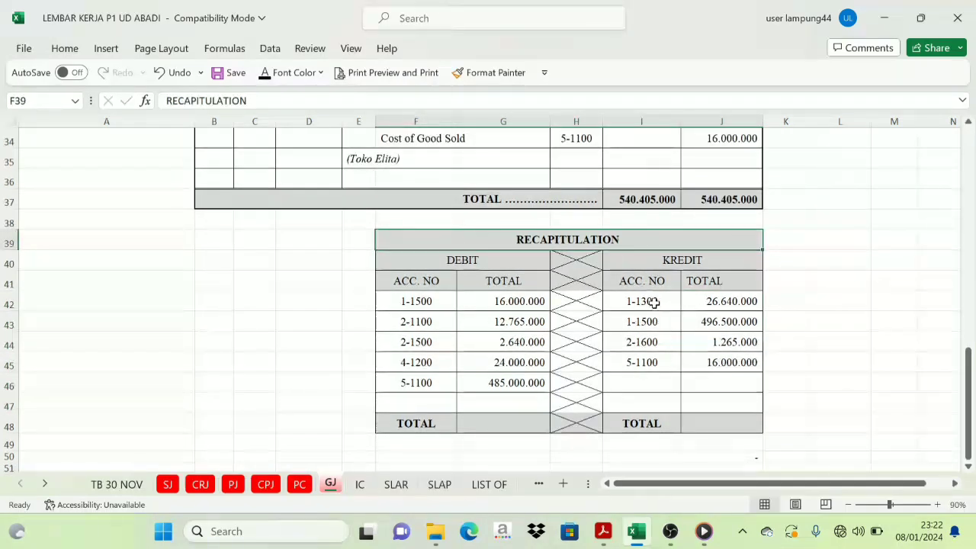
- Go through the recapitulation's debit account numbers in F42:F46 and credit account numbers in I42:I45 one by one
click(427, 305)
click(420, 322)
click(415, 342)
click(412, 363)
click(411, 383)
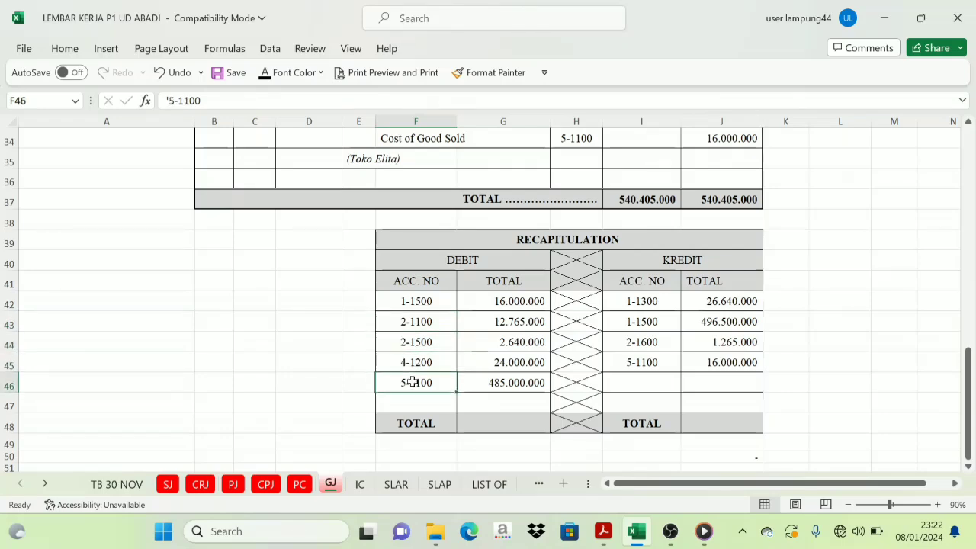
click(681, 259)
click(639, 301)
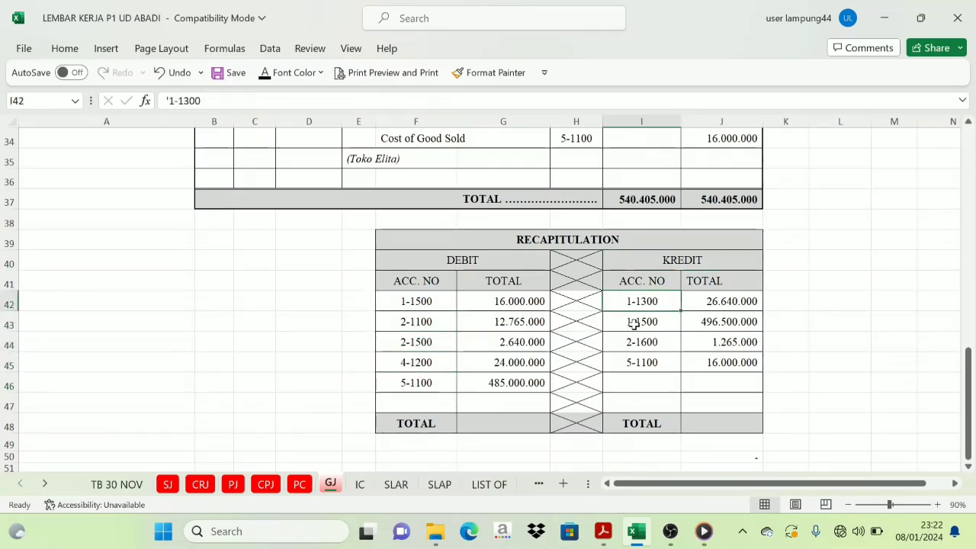
click(634, 322)
click(632, 341)
click(638, 362)
- Trace the recapitulation's debit account 5-1100 to the red Cost of Good Sold account numbers in H17, H21 and H25
scroll(637, 356, up, 2)
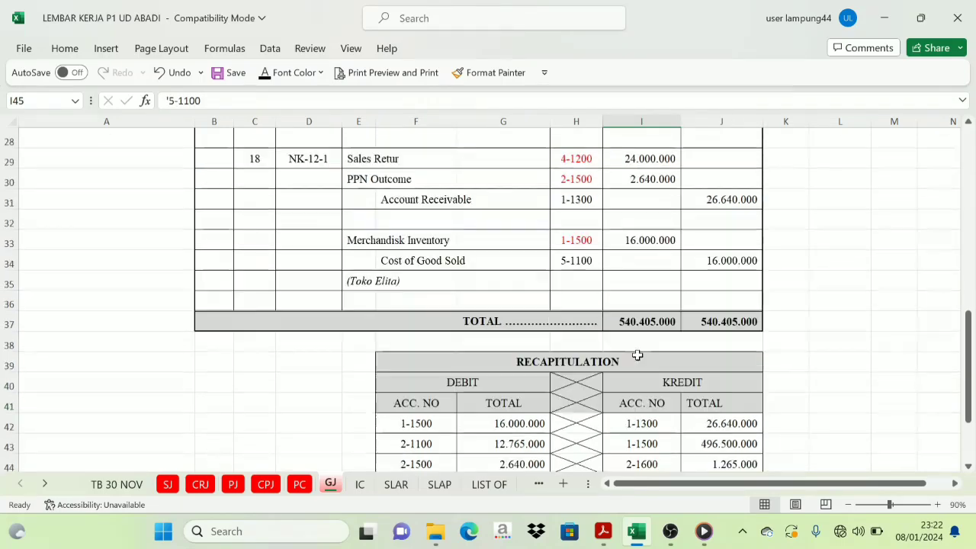
scroll(637, 355, up, 3)
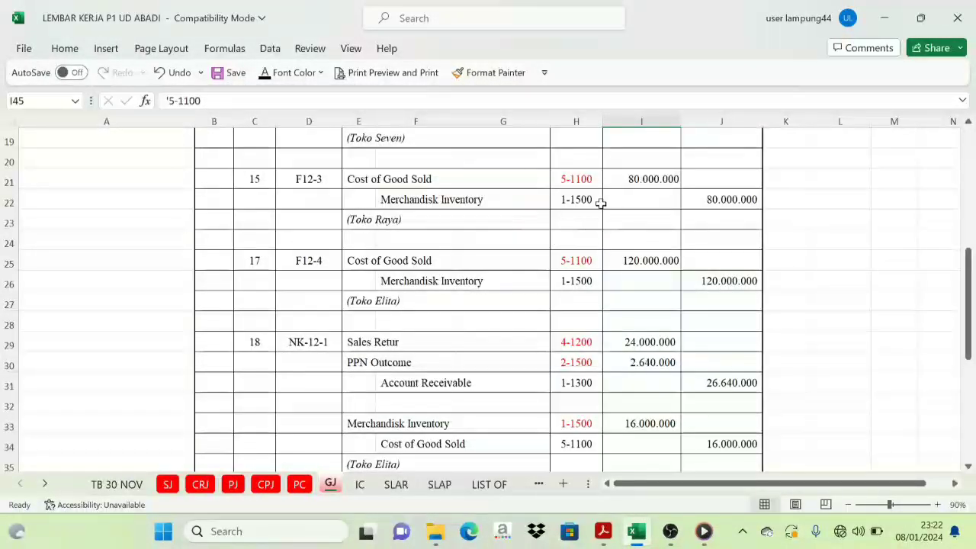
scroll(556, 196, up, 2)
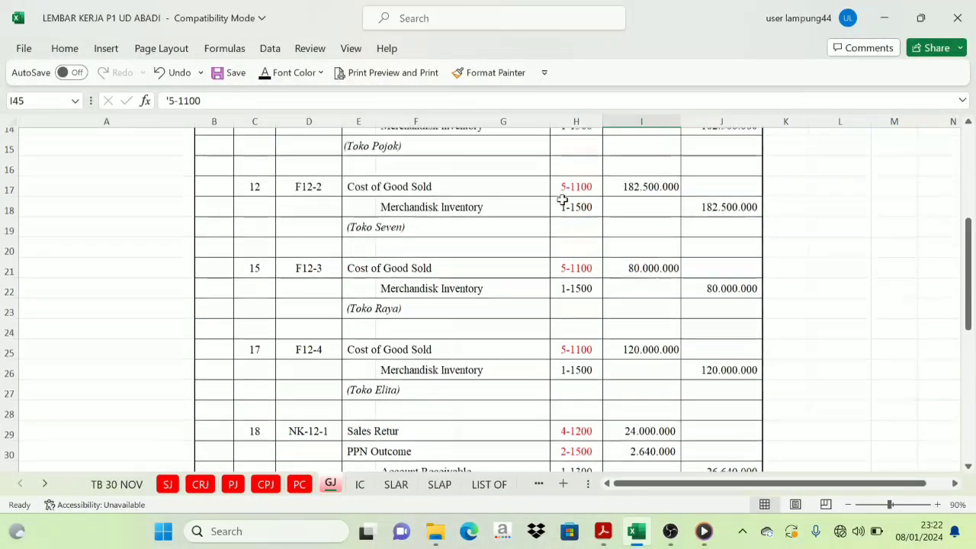
click(582, 217)
click(572, 300)
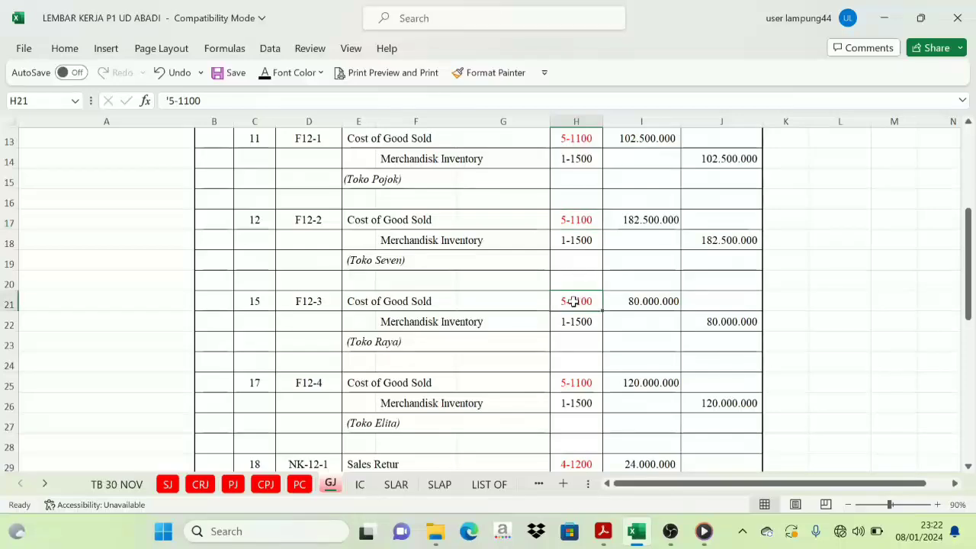
click(570, 381)
scroll(571, 379, down, 8)
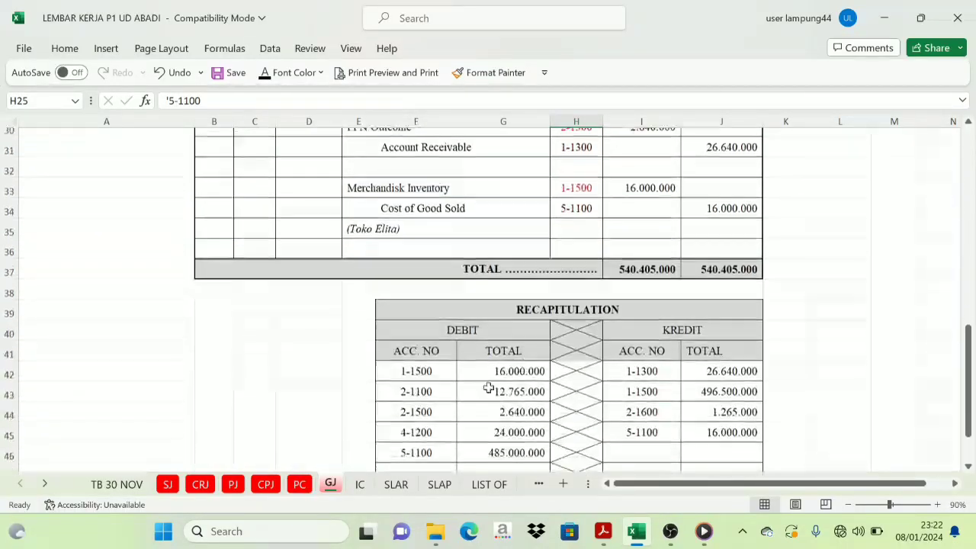
click(415, 323)
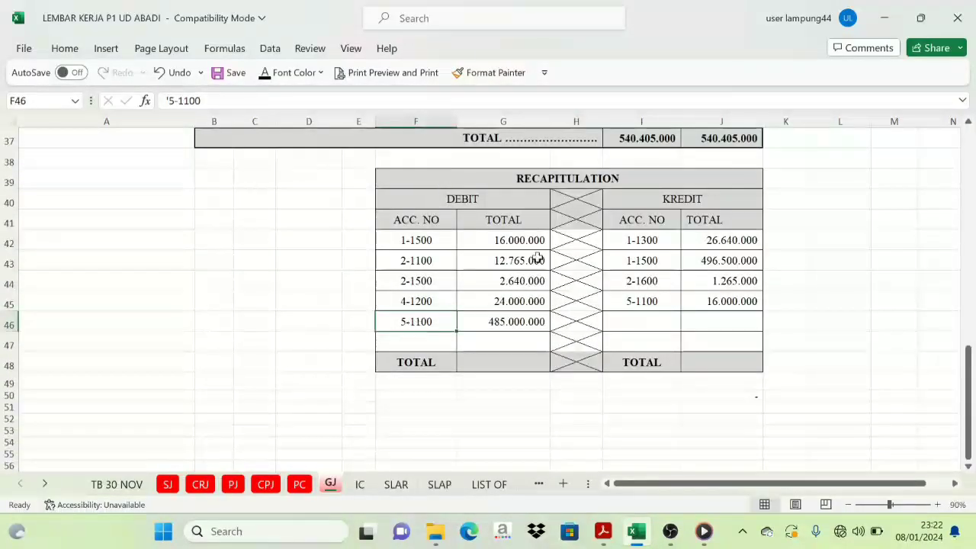
- Check the formula behind the 5-1100 debit total in G46 against the Cost of Good Sold debit amounts in I13, I17 and I21
click(523, 229)
click(504, 316)
scroll(587, 335, up, 7)
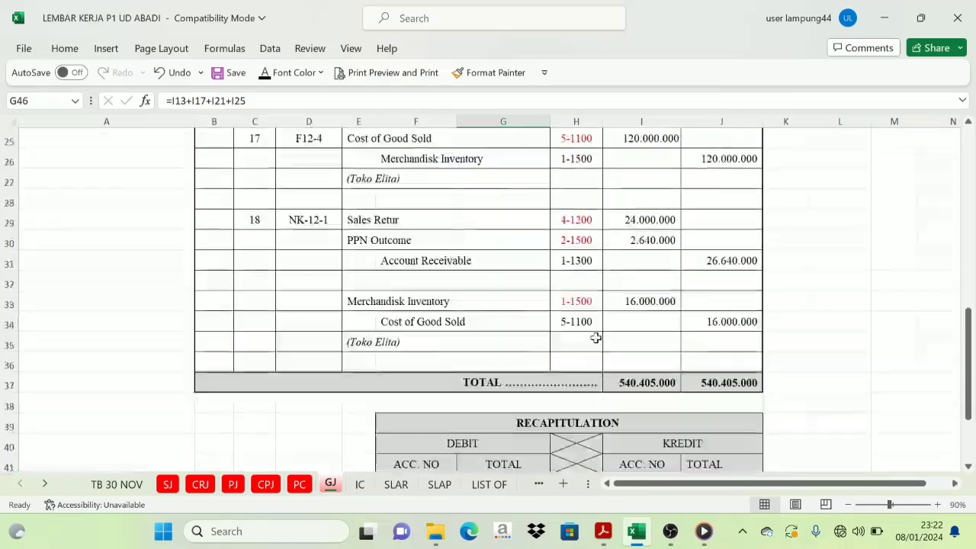
click(654, 252)
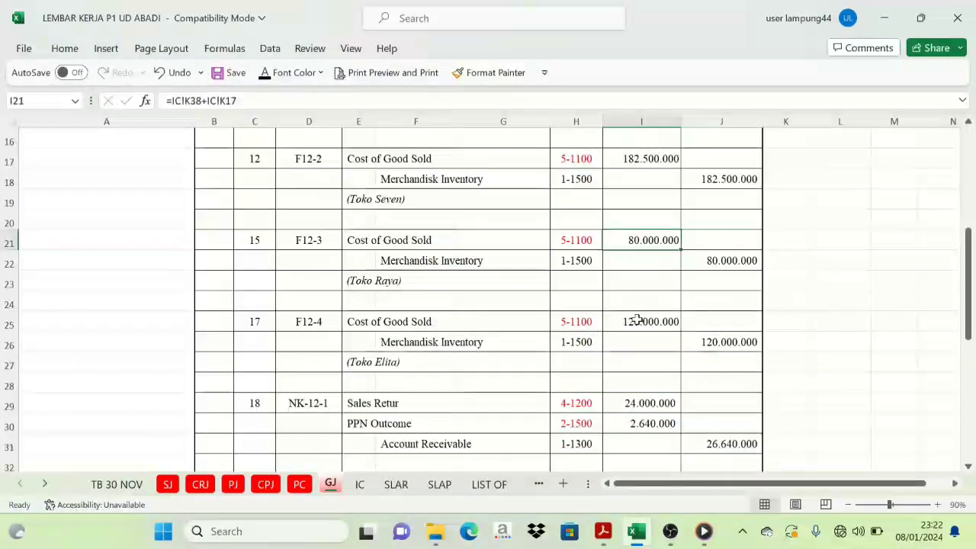
scroll(631, 298, up, 1)
click(638, 219)
scroll(641, 220, up, 1)
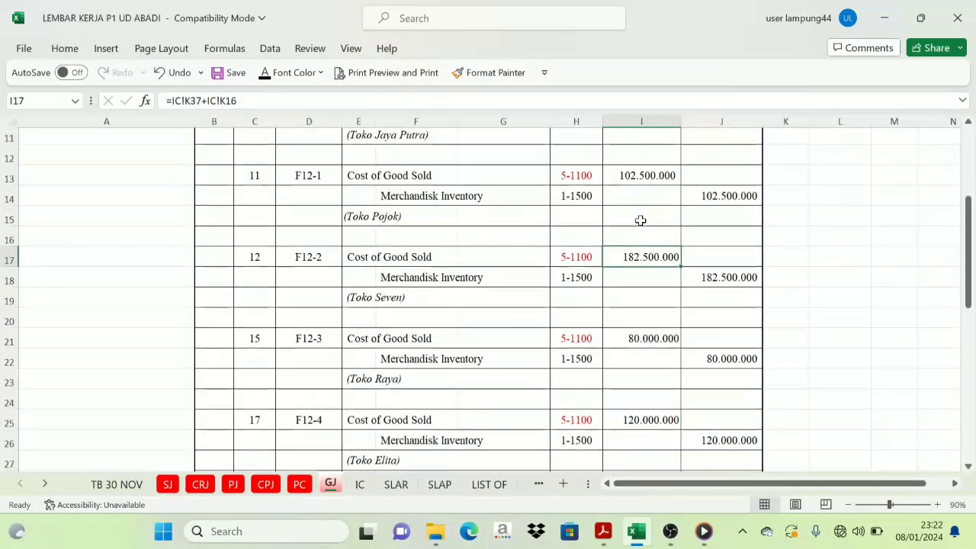
scroll(644, 206, up, 1)
click(644, 200)
scroll(553, 371, down, 8)
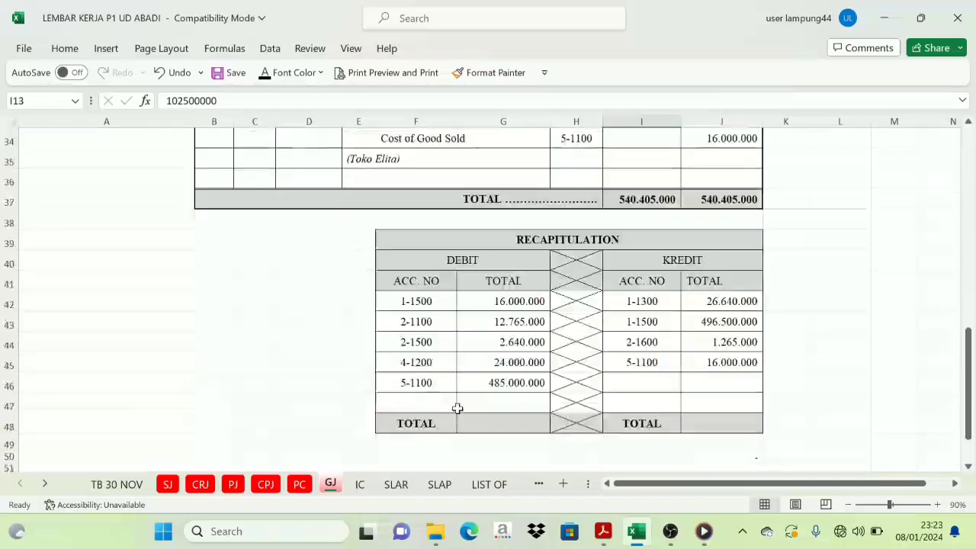
scroll(465, 382, down, 1)
click(509, 321)
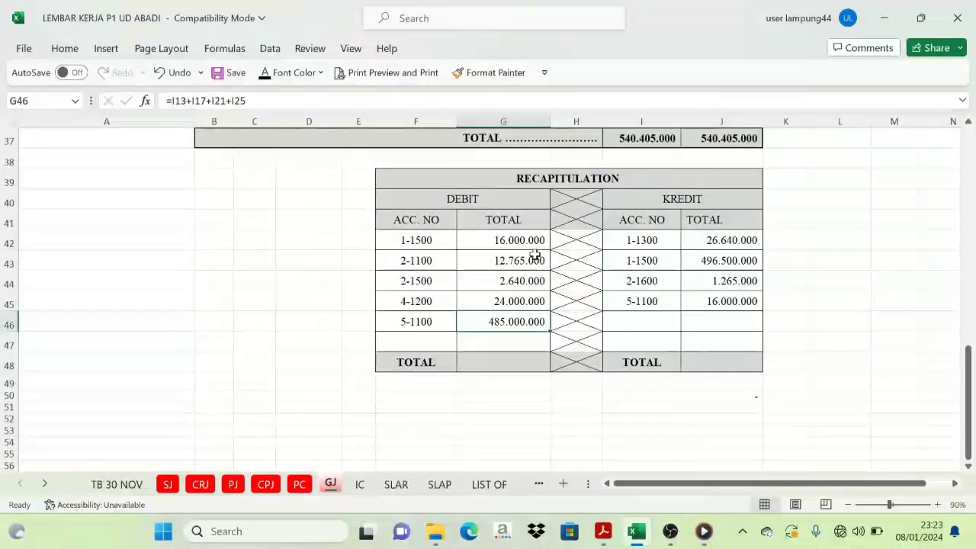
- Show the recapitulation's overall debit total in G48 and credit total in J48 in the Automatic font colour
drag(503, 243, 480, 364)
key(alt+equal)
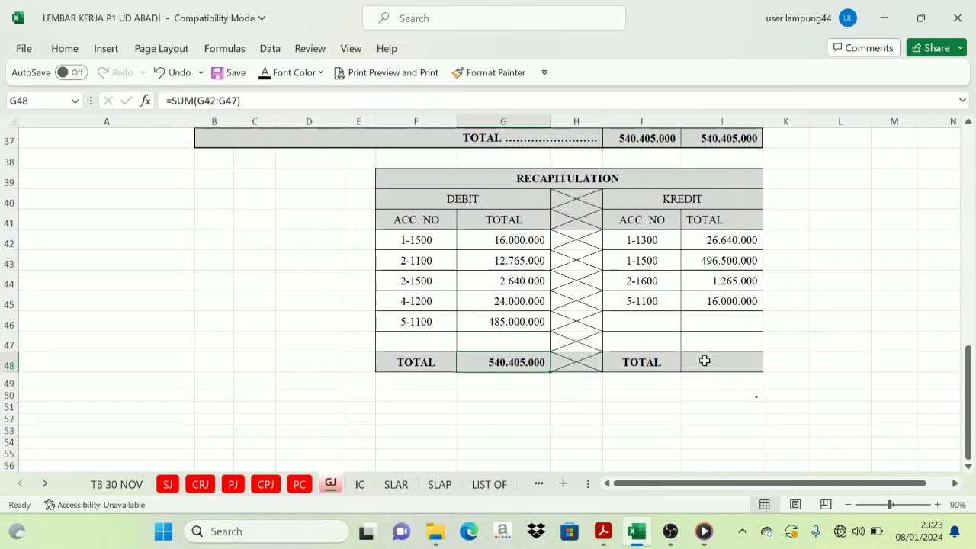
click(264, 72)
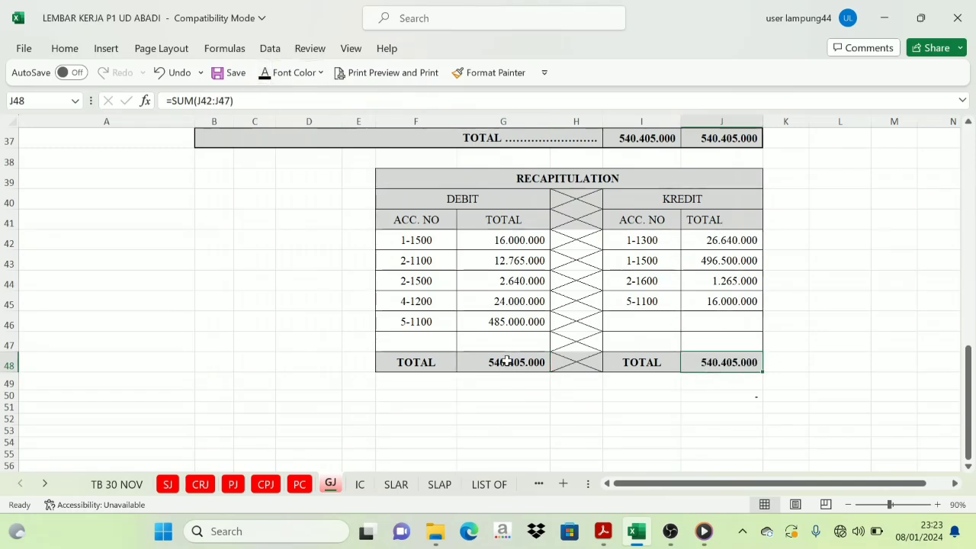
scroll(526, 351, up, 4)
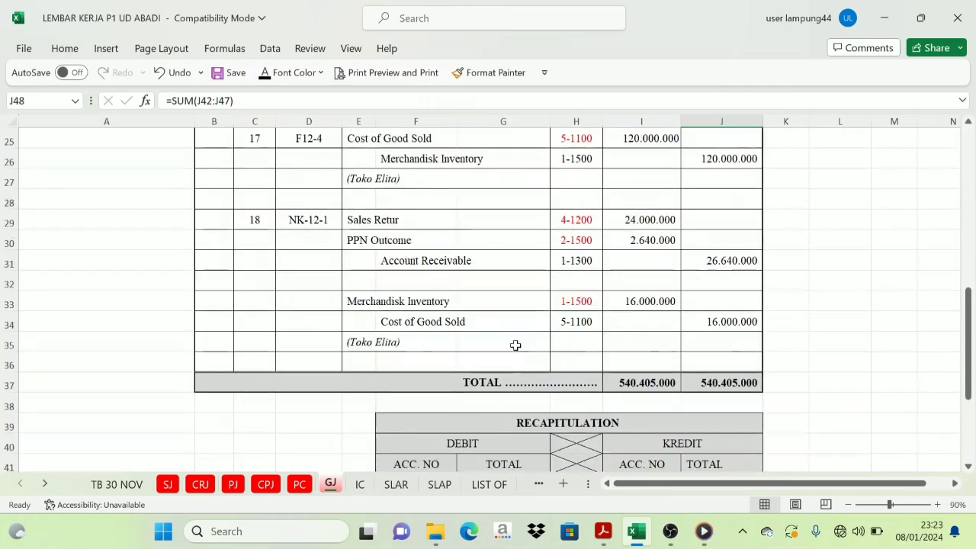
- Look over the general journal, the inventory cards, and the account receivable and account payable subsidiary ledgers for December 2022
scroll(423, 381, up, 1)
scroll(427, 396, up, 8)
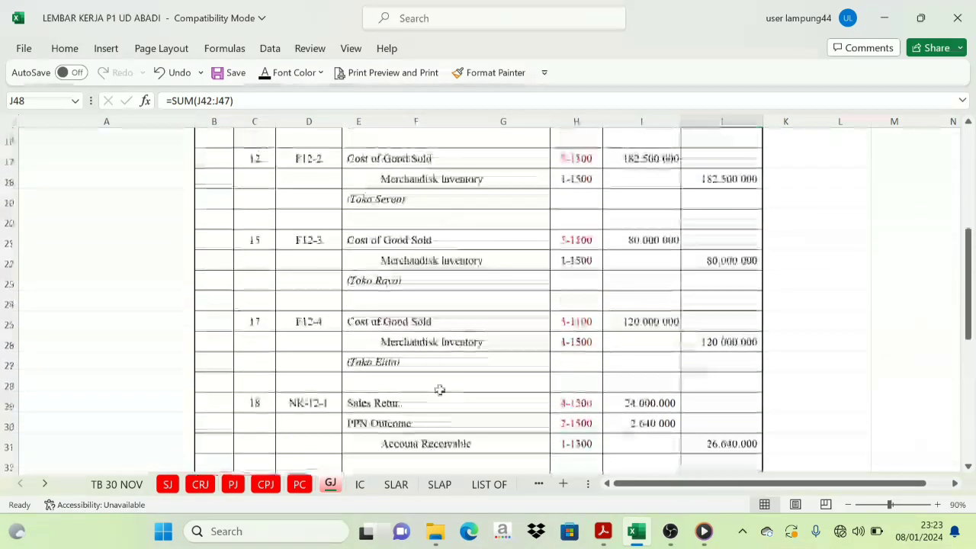
key(ctrl+Page_Down)
scroll(369, 400, up, 8)
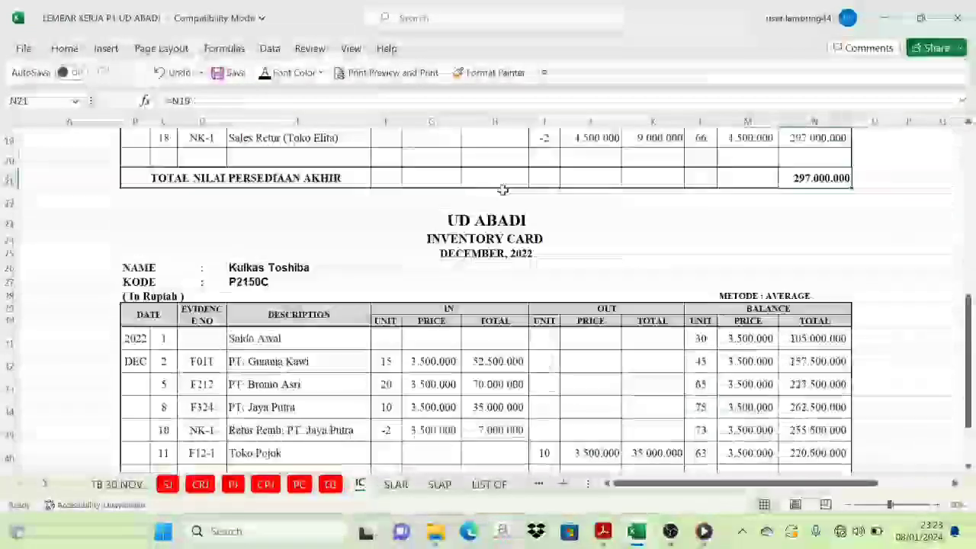
click(396, 485)
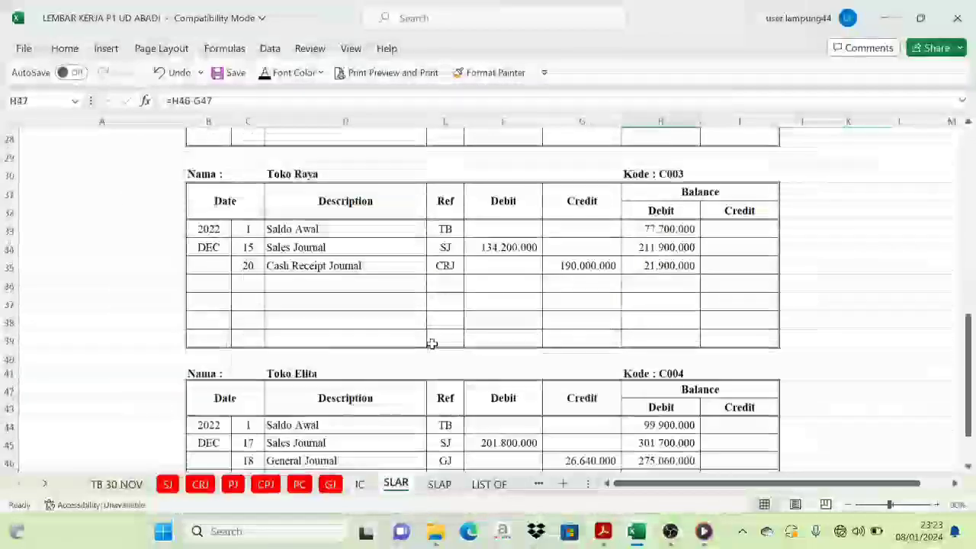
scroll(432, 343, up, 10)
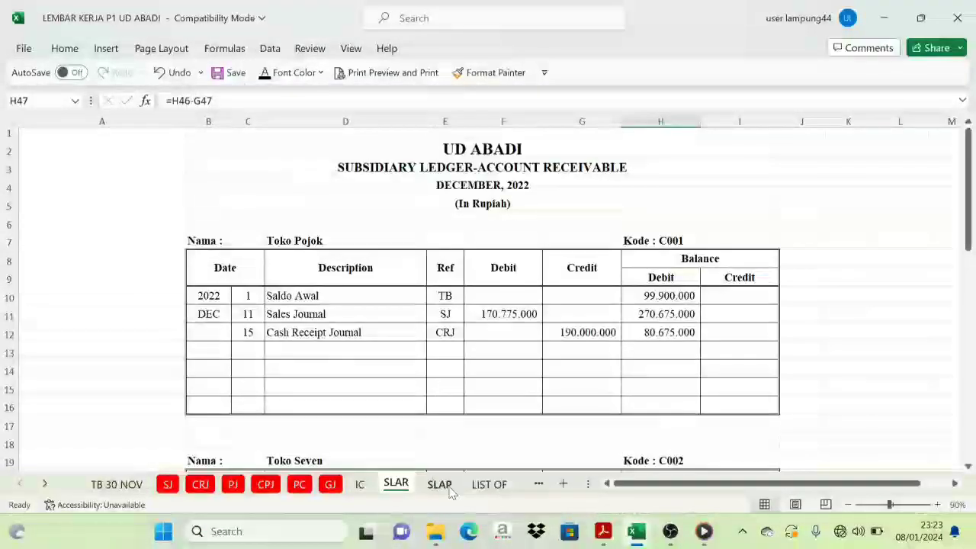
click(440, 484)
scroll(460, 409, up, 1)
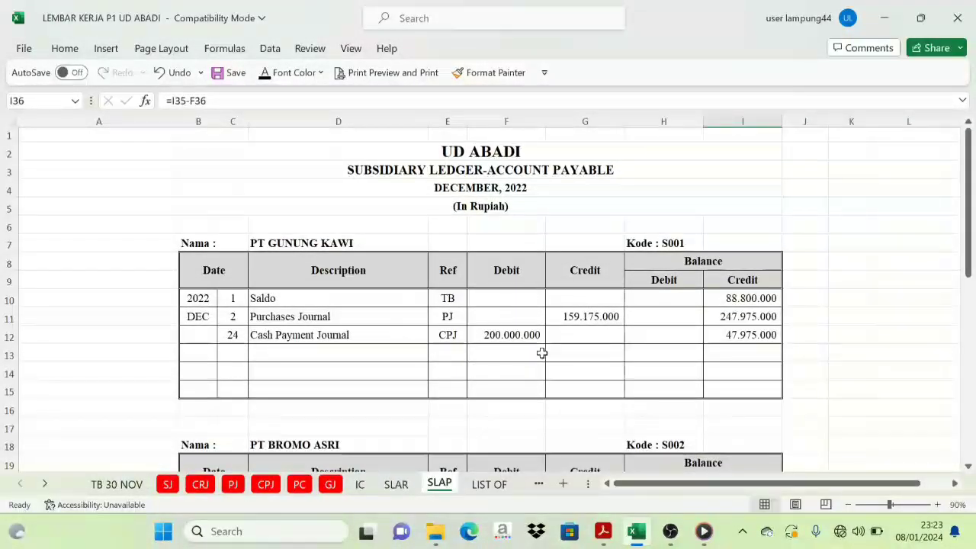
- Examine the lists of account receivable, account payable and inventory balances as of December 31, 2022
click(489, 484)
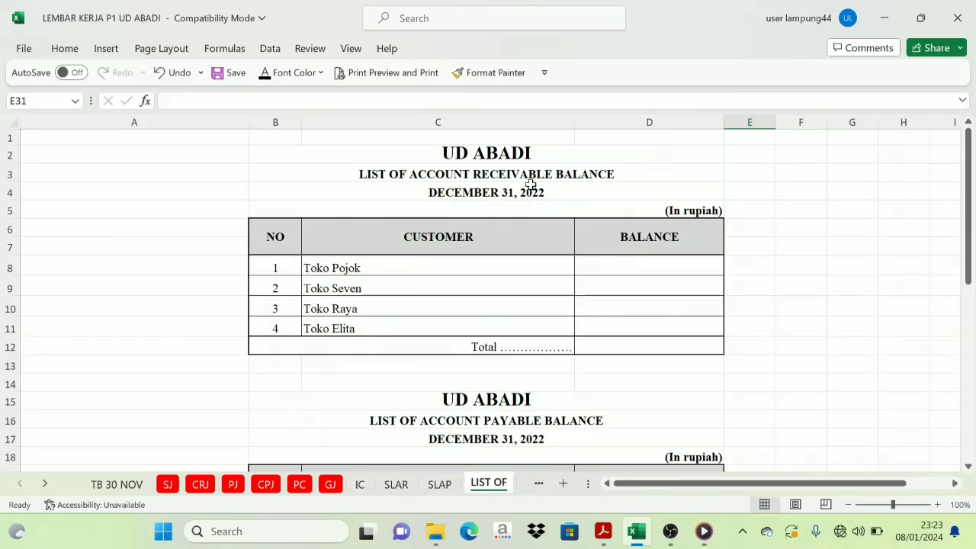
scroll(511, 234, down, 3)
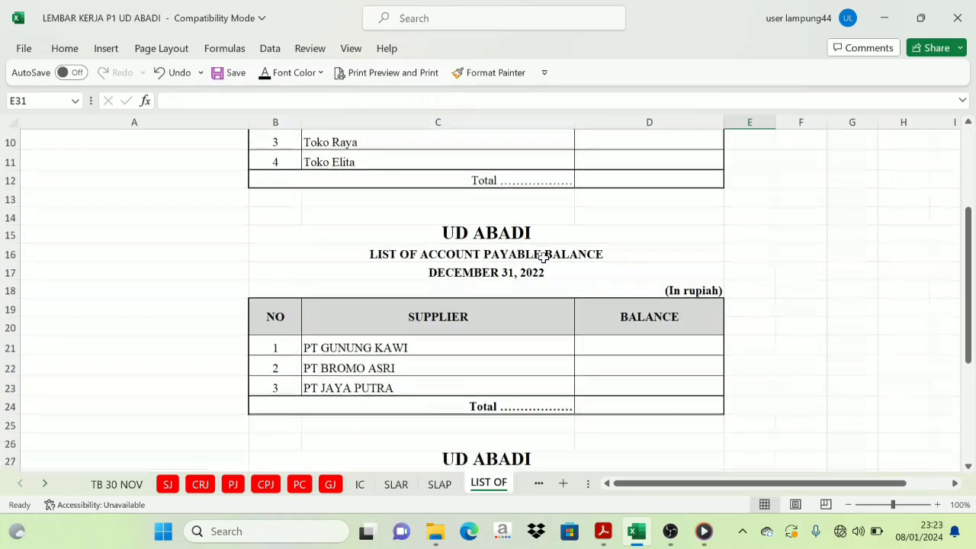
scroll(462, 336, down, 3)
scroll(488, 305, down, 1)
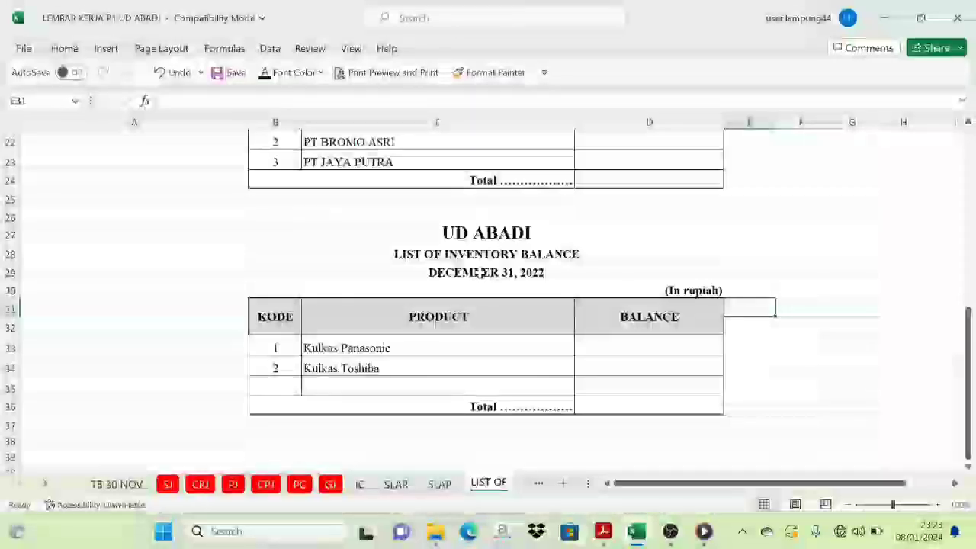
scroll(480, 282, up, 7)
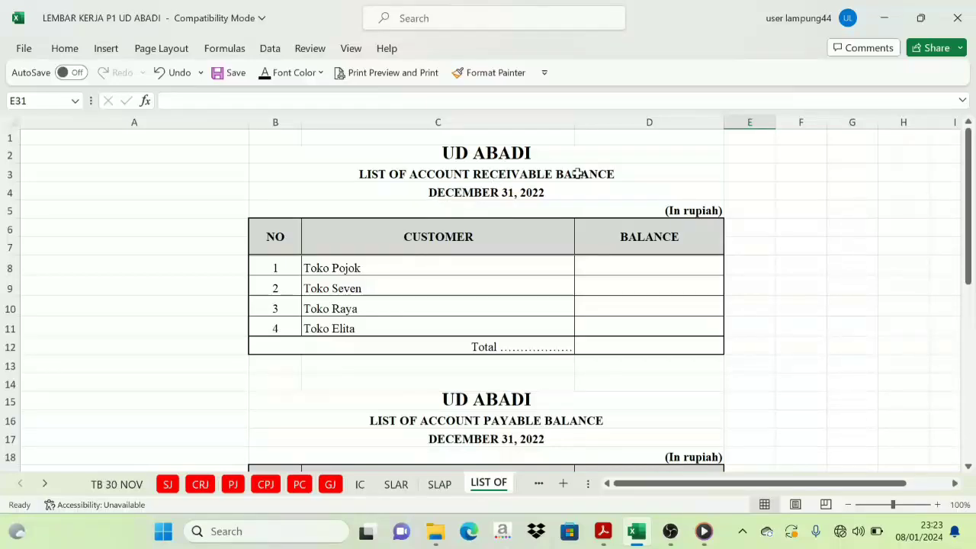
- Trace Toko Pojok's balance to H12 of the SLAR sheet and show it in D8 of the receivable list in the Automatic font colour
click(628, 268)
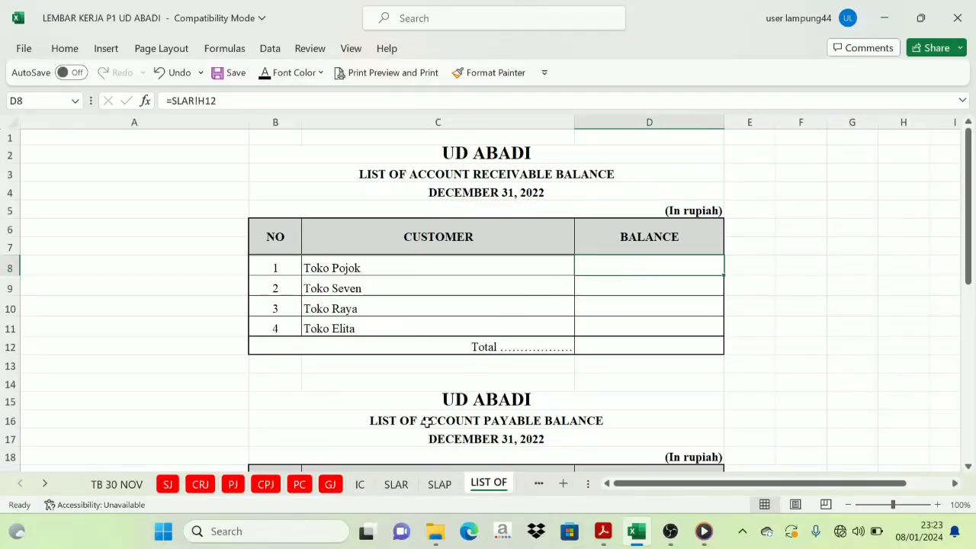
click(395, 485)
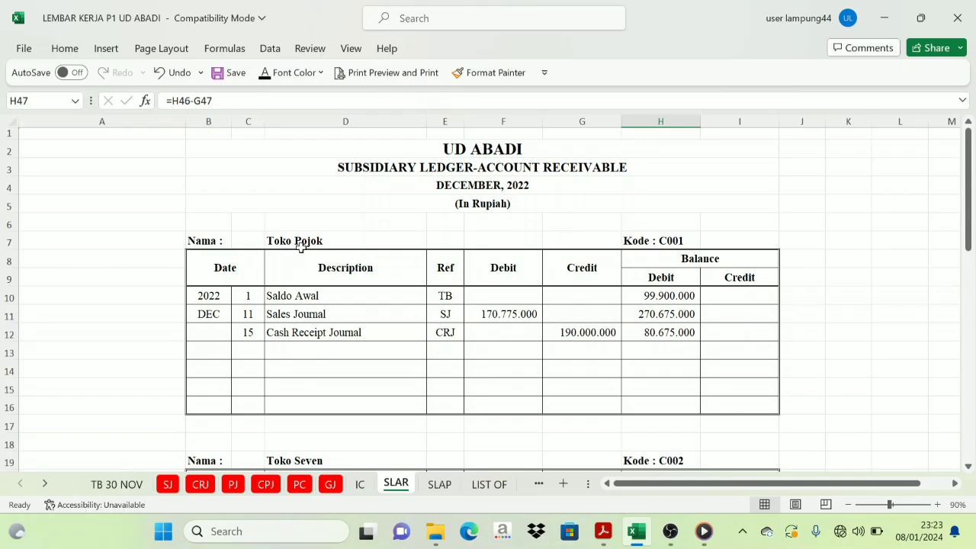
click(658, 334)
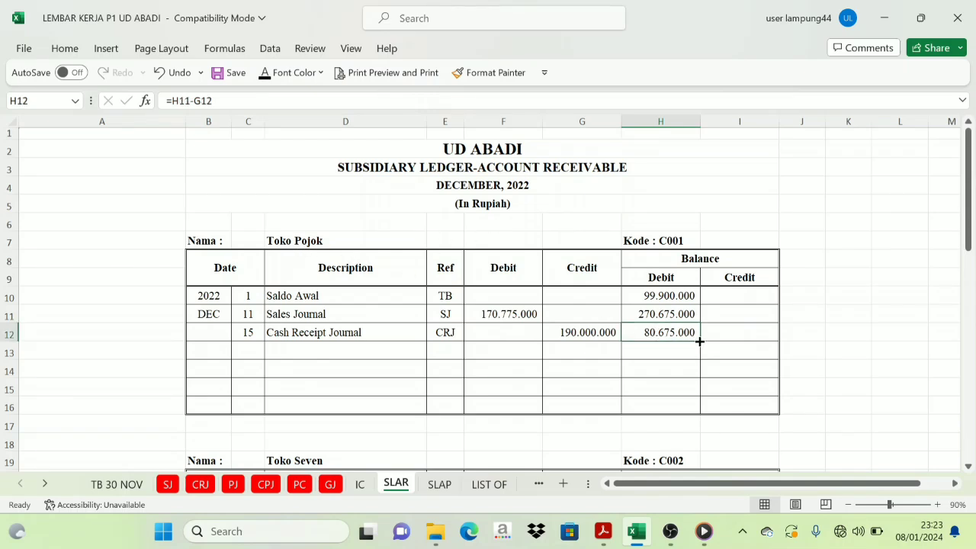
click(488, 485)
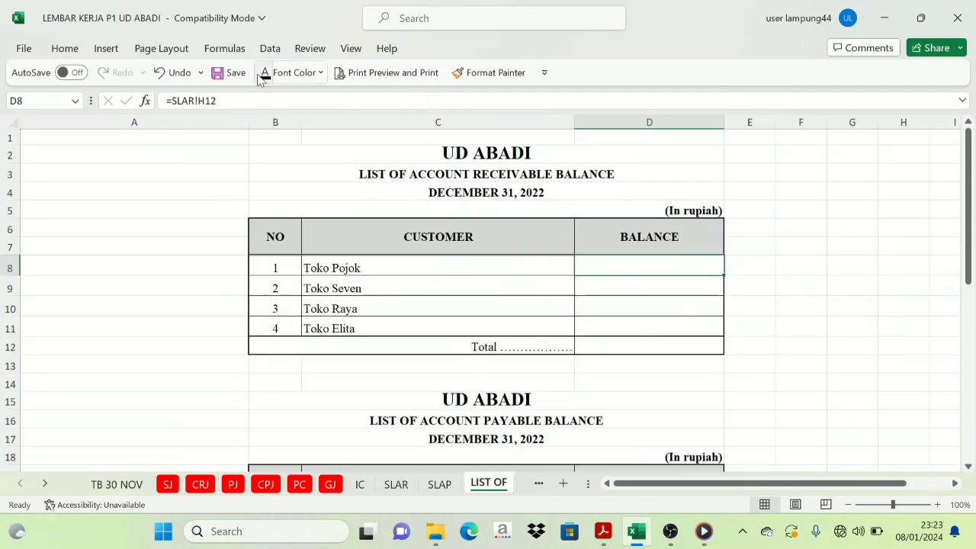
- Check Toko Seven's final balance in the SLAR sheet and show it in D9 of the receivable list in the Automatic font colour
click(395, 484)
scroll(392, 364, down, 2)
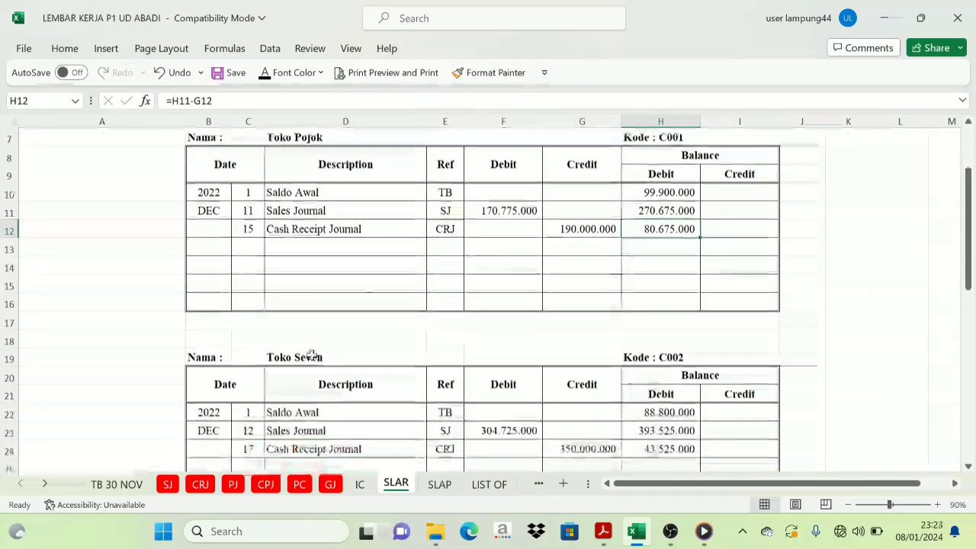
scroll(450, 370, down, 2)
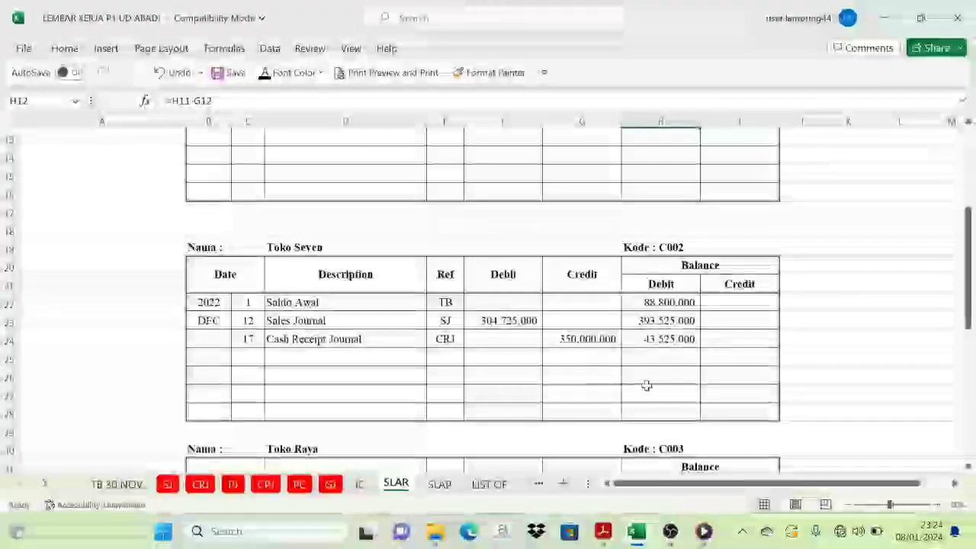
click(492, 485)
click(648, 285)
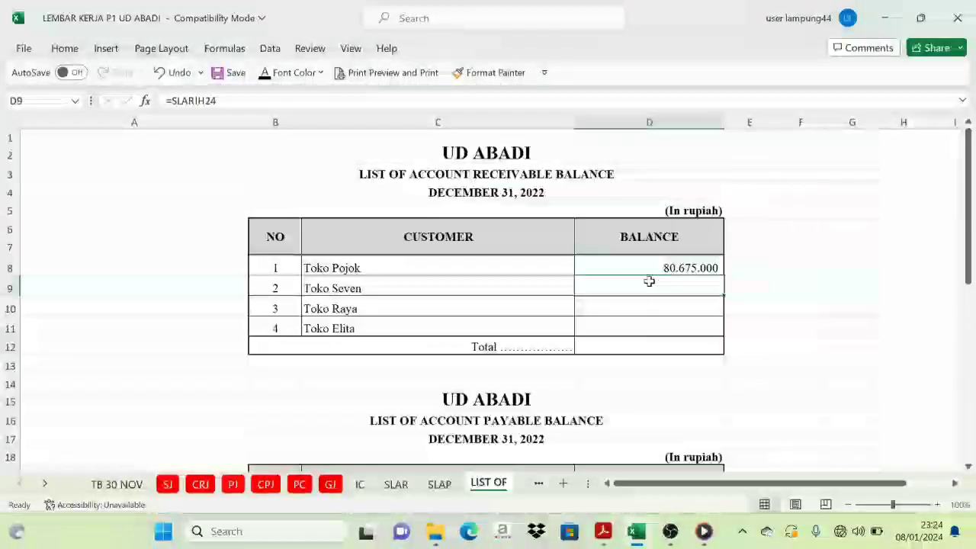
- Check the final Toko Raya and Toko Elita balances in SLAR and show them in D10:D11 of the receivable list in the Automatic font colour
click(390, 485)
scroll(423, 431, down, 3)
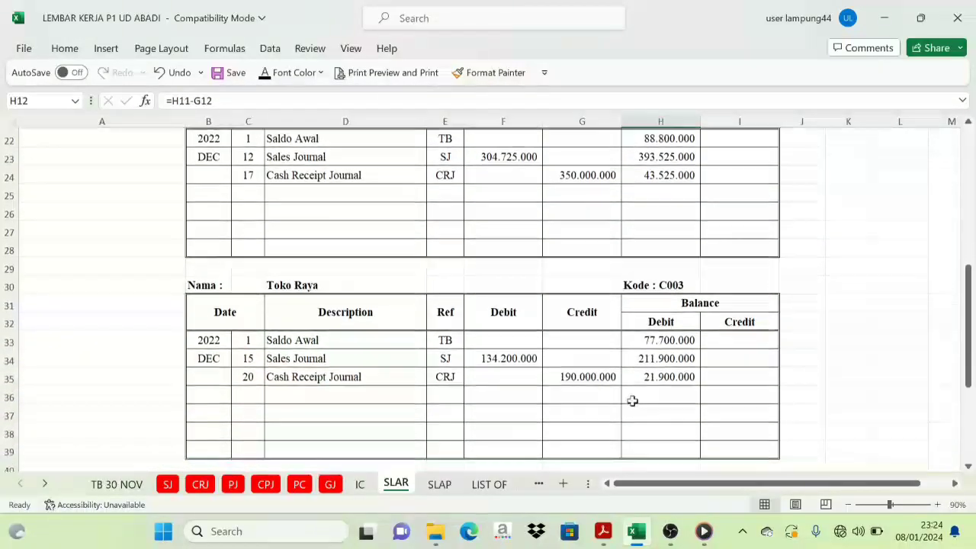
scroll(660, 412, down, 3)
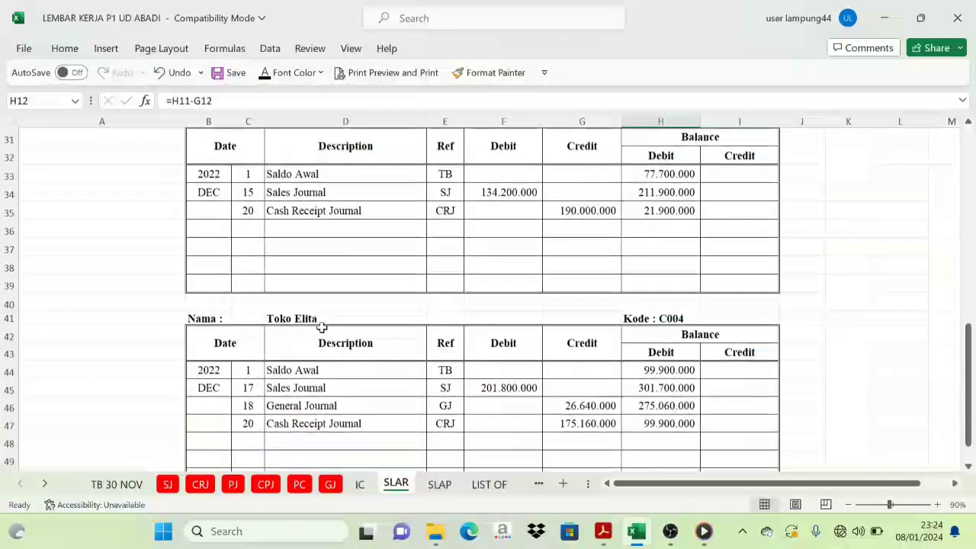
scroll(560, 392, down, 1)
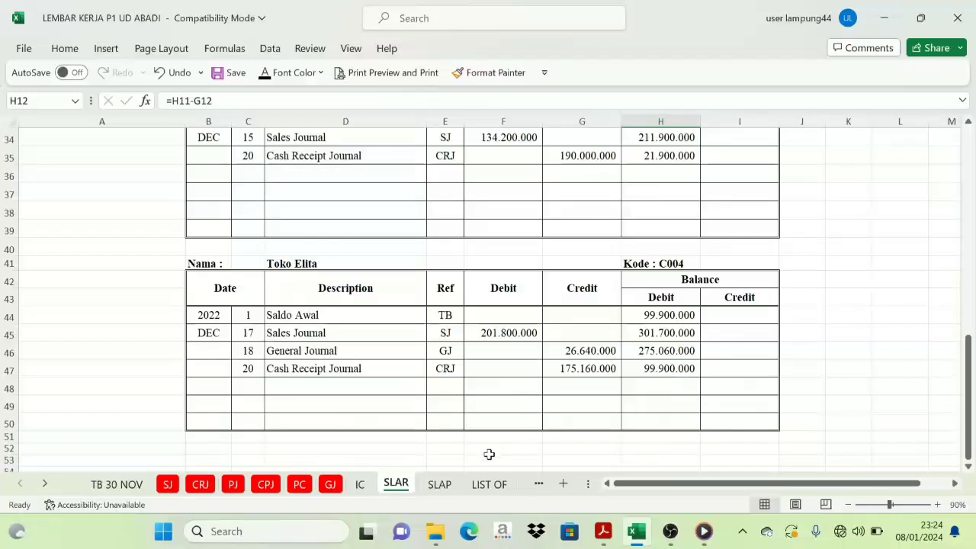
click(490, 484)
drag(636, 301, 634, 321)
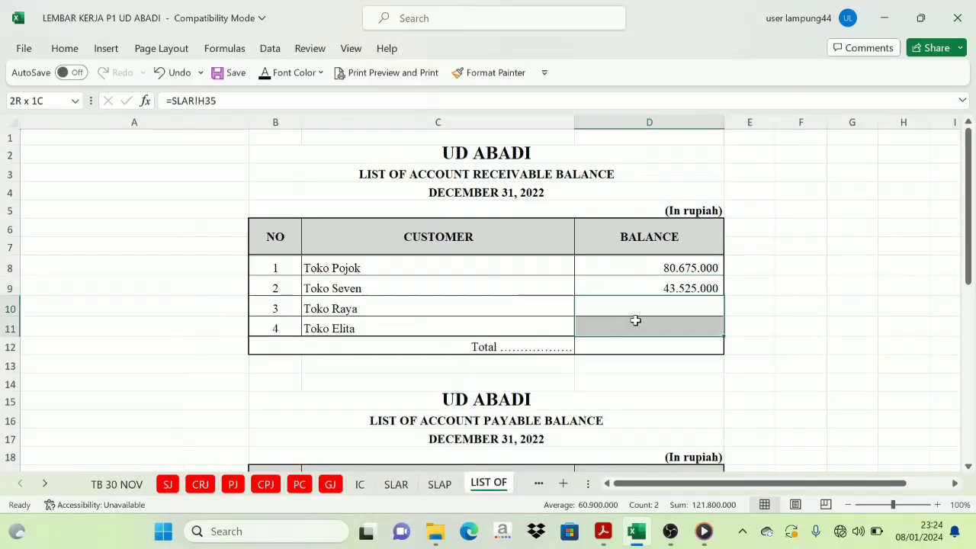
text(21.900.000 99.900.000)
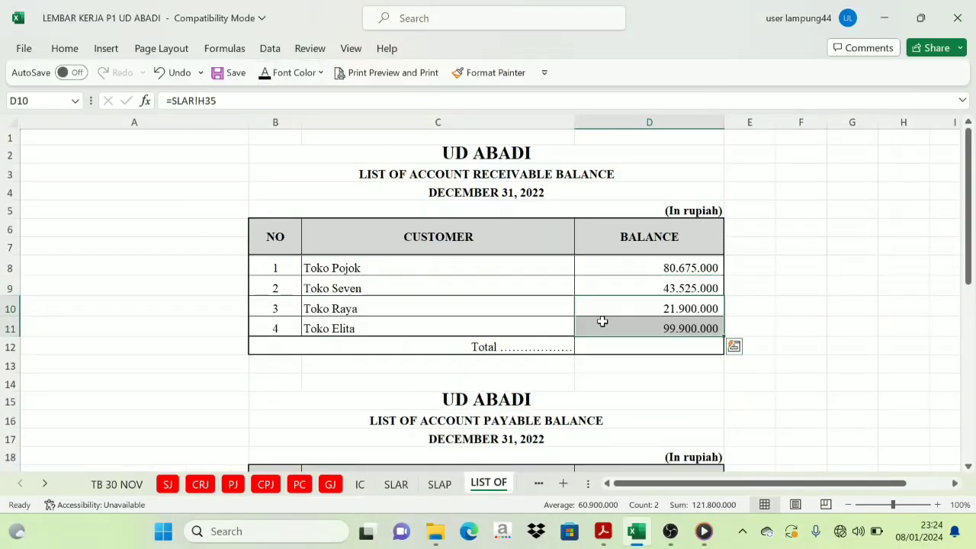
- Show the receivable list's total in D12 in the Automatic font colour and check its formula against the balances in D8:D11
click(619, 351)
drag(661, 275, 649, 328)
click(614, 344)
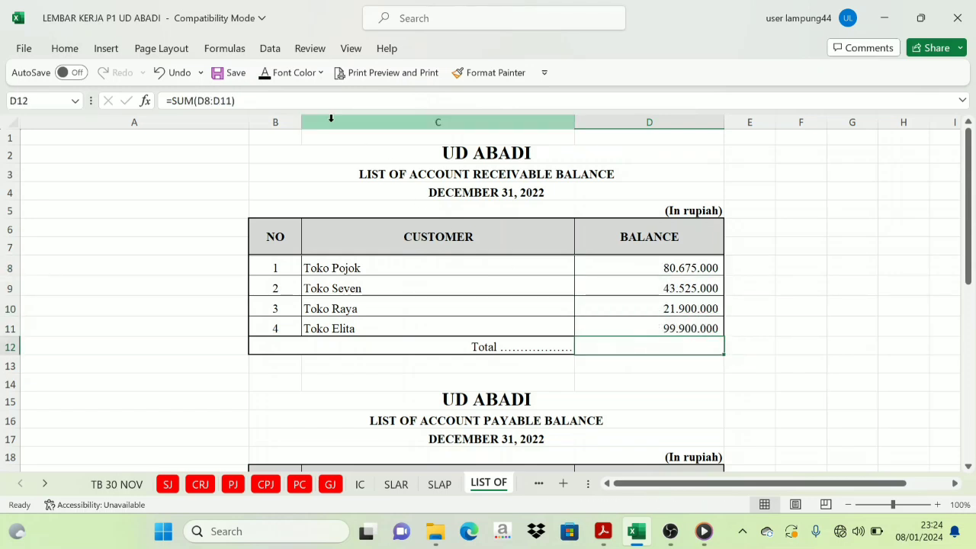
click(265, 76)
click(802, 308)
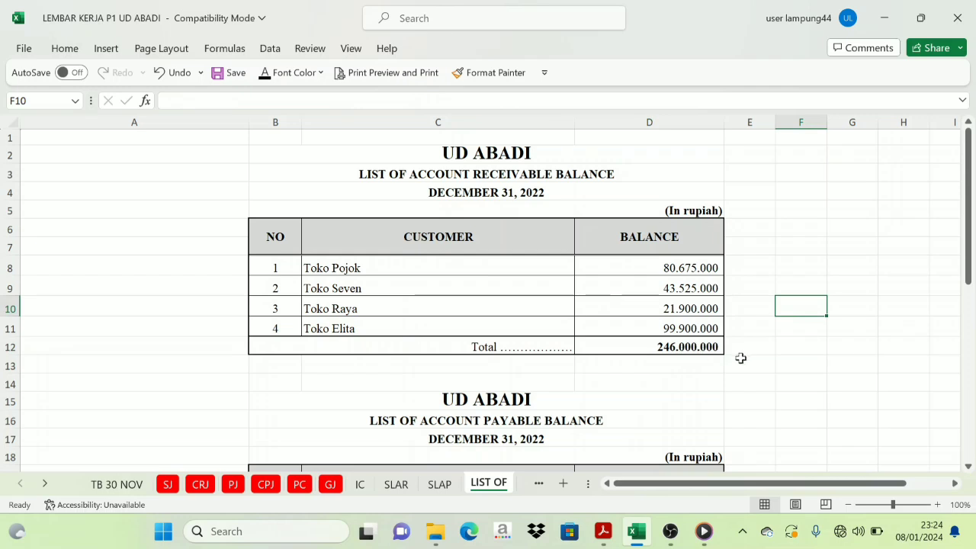
click(682, 347)
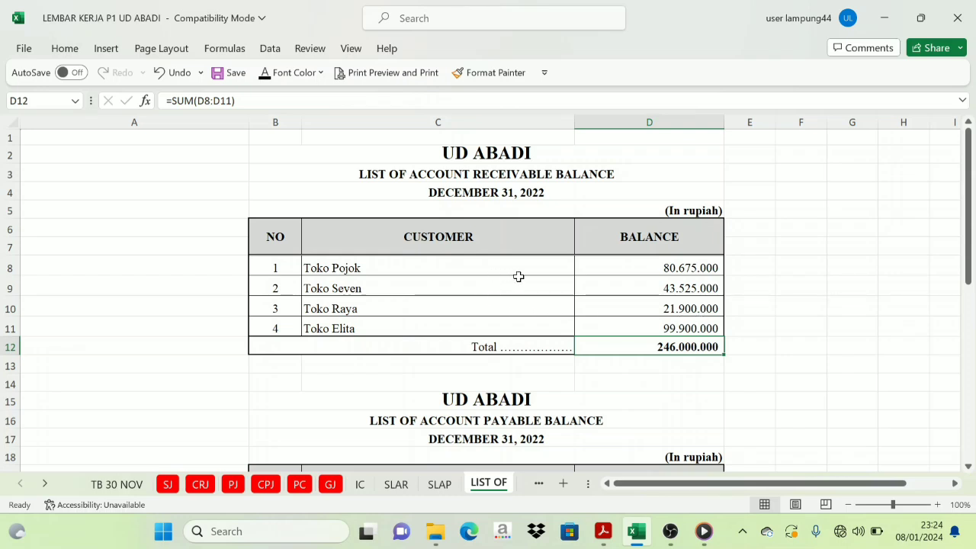
- Review the suppliers in the account payable list and check PT Gunung Kawi's final credit balance in I12 of the SLAP sheet
scroll(775, 356, down, 2)
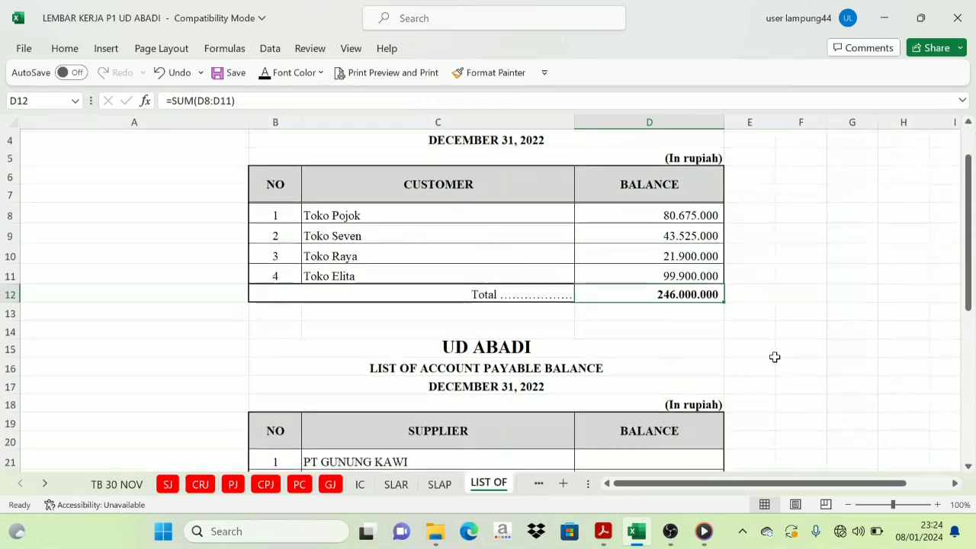
scroll(719, 340, down, 4)
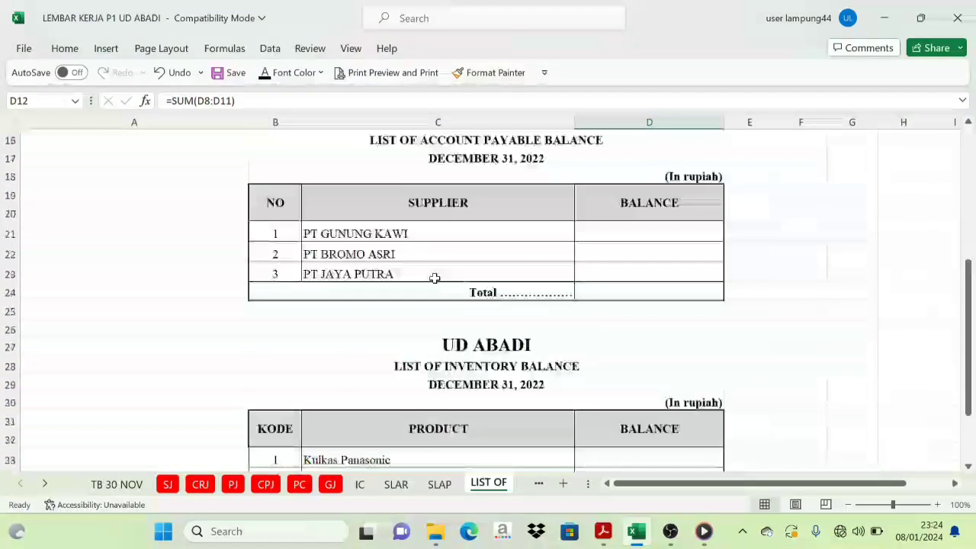
scroll(453, 196, up, 2)
scroll(524, 237, down, 1)
scroll(524, 237, down, 2)
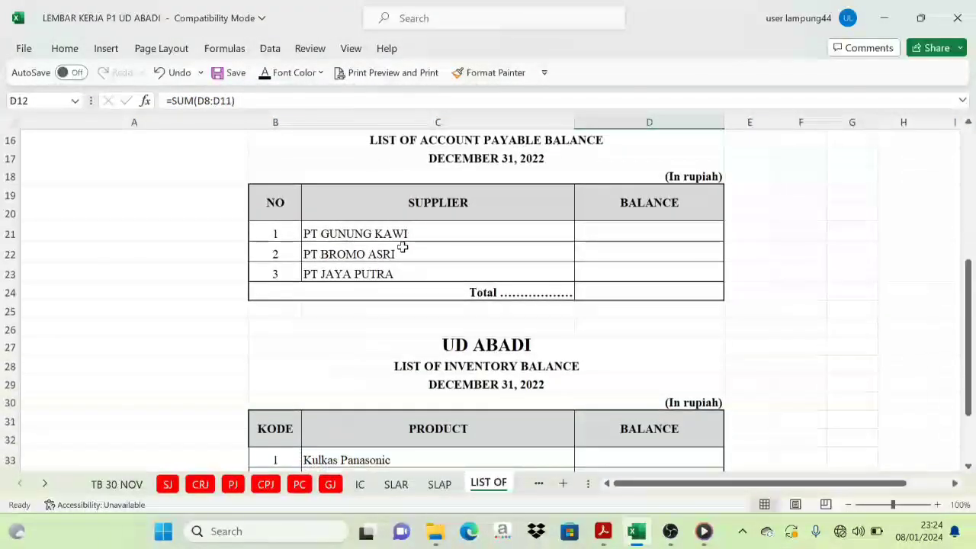
click(440, 486)
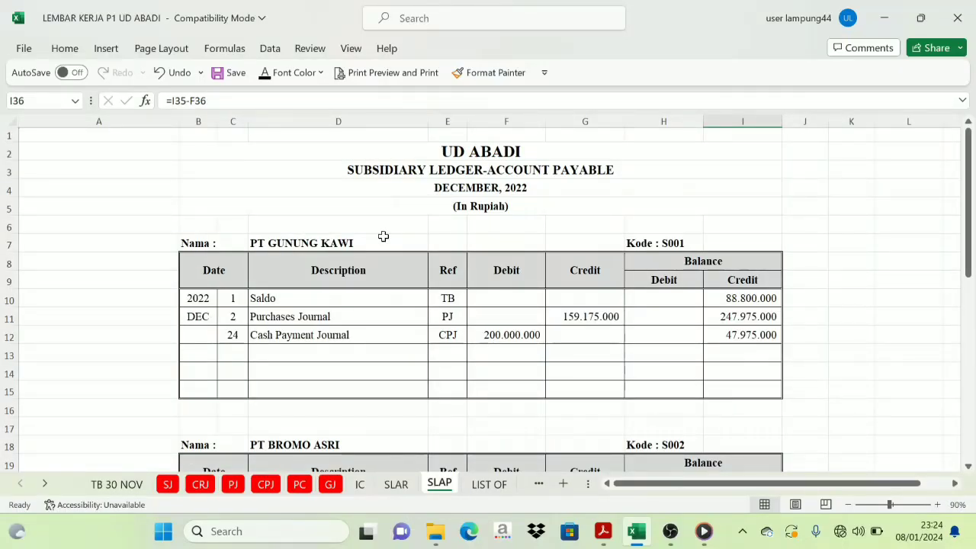
scroll(381, 235, down, 1)
scroll(329, 227, up, 1)
scroll(390, 233, down, 1)
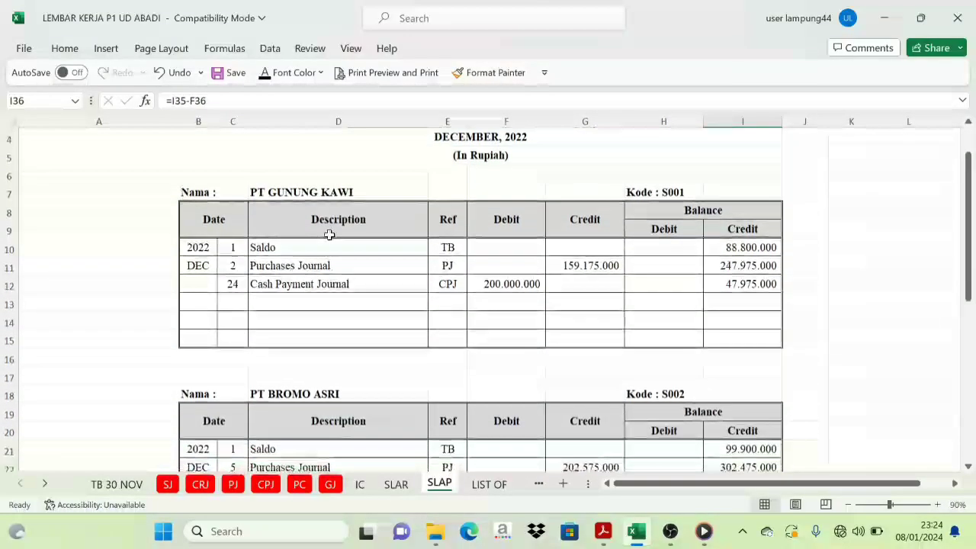
click(747, 284)
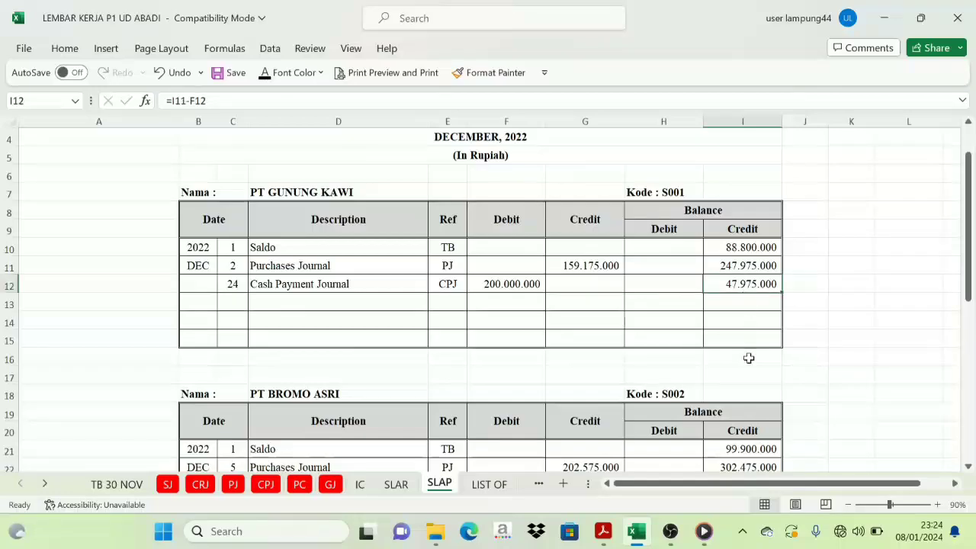
- Check the final credit balances of PT Bromo Asri in I23 and PT Jaya Putra in I36 of SLAP, and return to the payable list
scroll(747, 366, down, 2)
scroll(747, 382, up, 1)
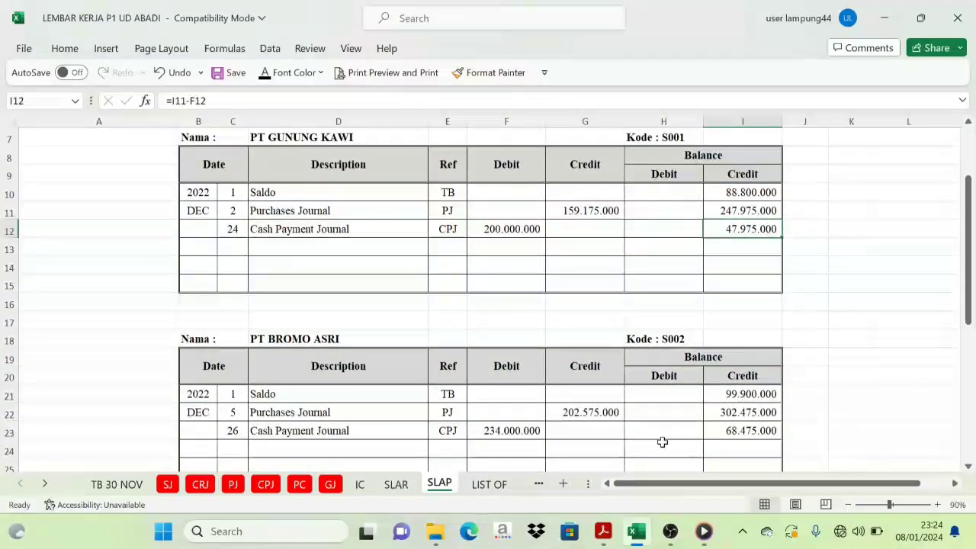
scroll(686, 419, down, 1)
click(747, 374)
scroll(732, 431, down, 4)
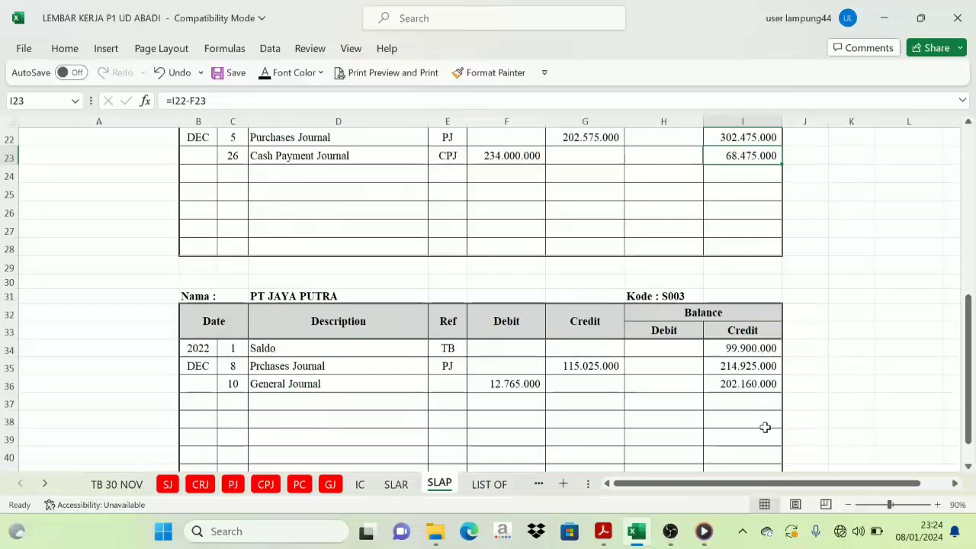
click(747, 386)
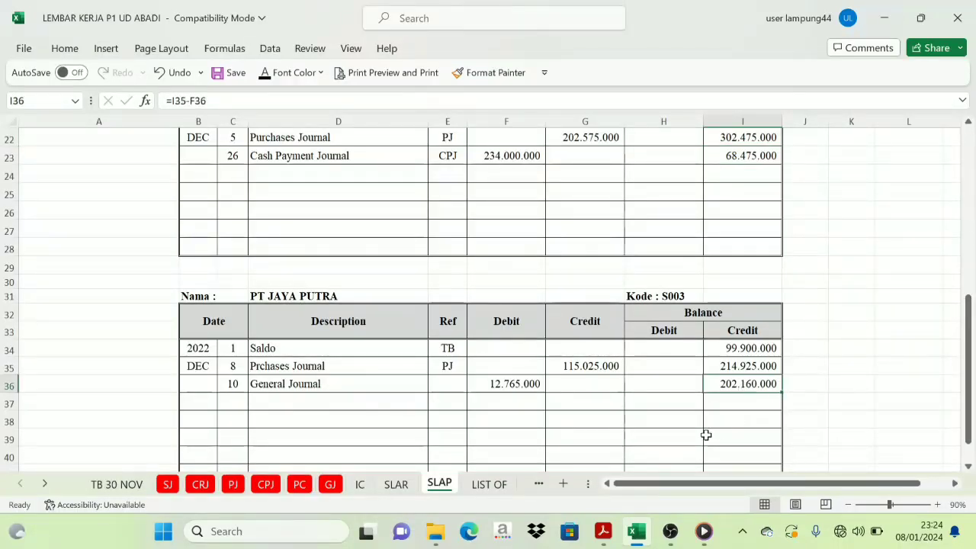
click(735, 402)
scroll(682, 351, up, 4)
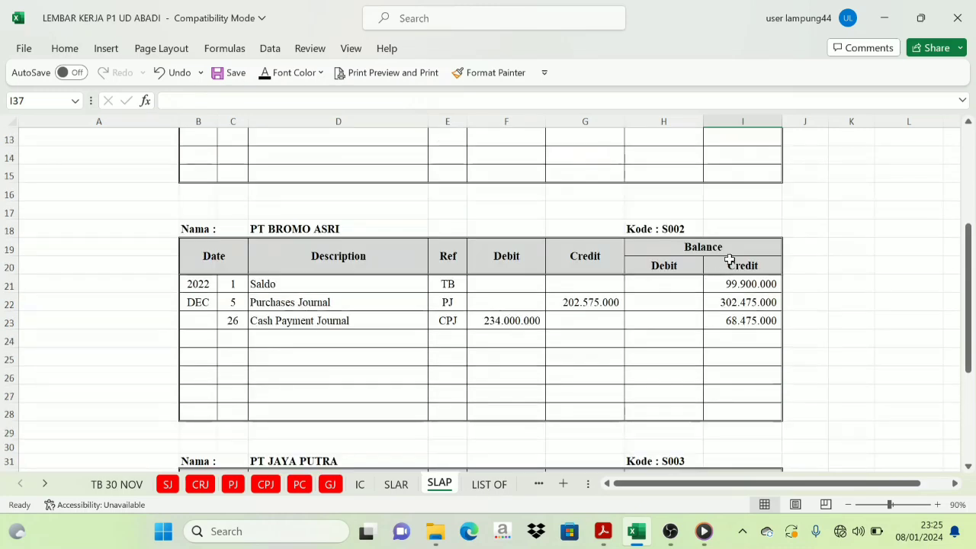
click(467, 488)
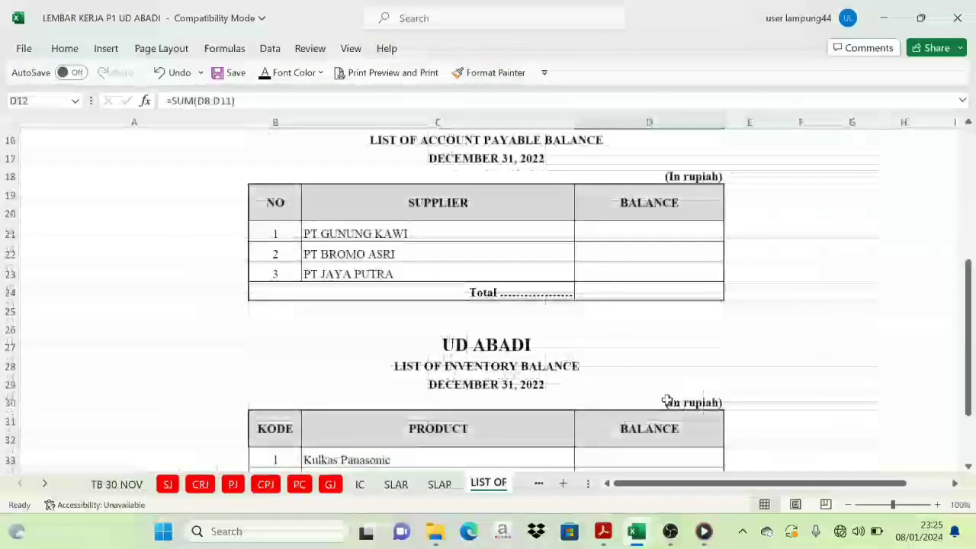
scroll(663, 382, down, 2)
click(660, 350)
drag(660, 350, 655, 381)
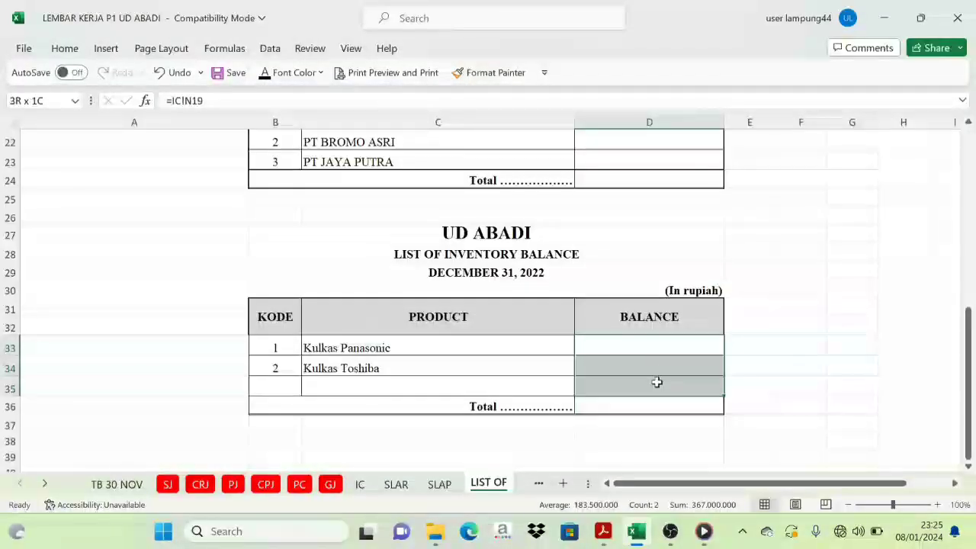
- Show the supplier balances in D21:D23 and the total in D24 of the account payable list in the Automatic font colour
scroll(628, 312, up, 3)
drag(641, 296, 645, 323)
text(47.975.000 68.475.000 202.160.000)
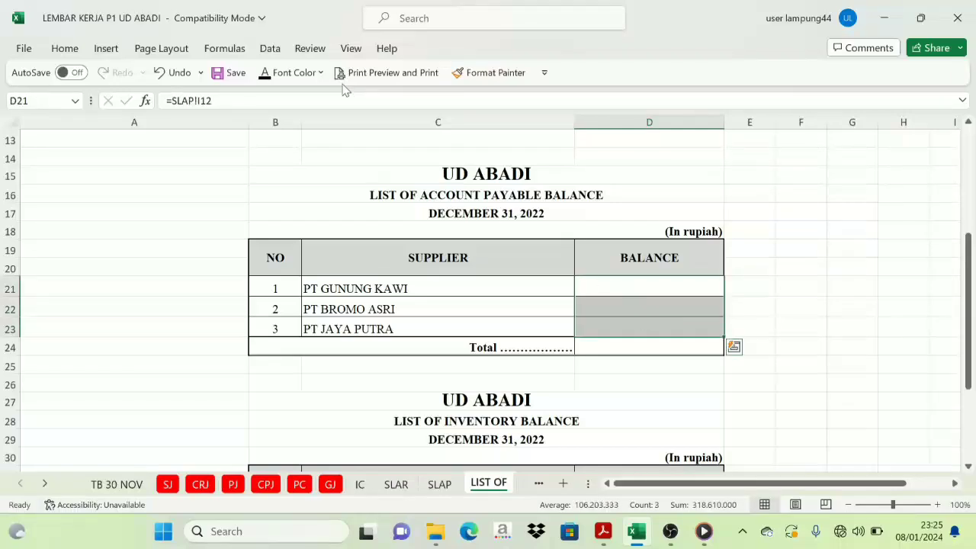
click(617, 348)
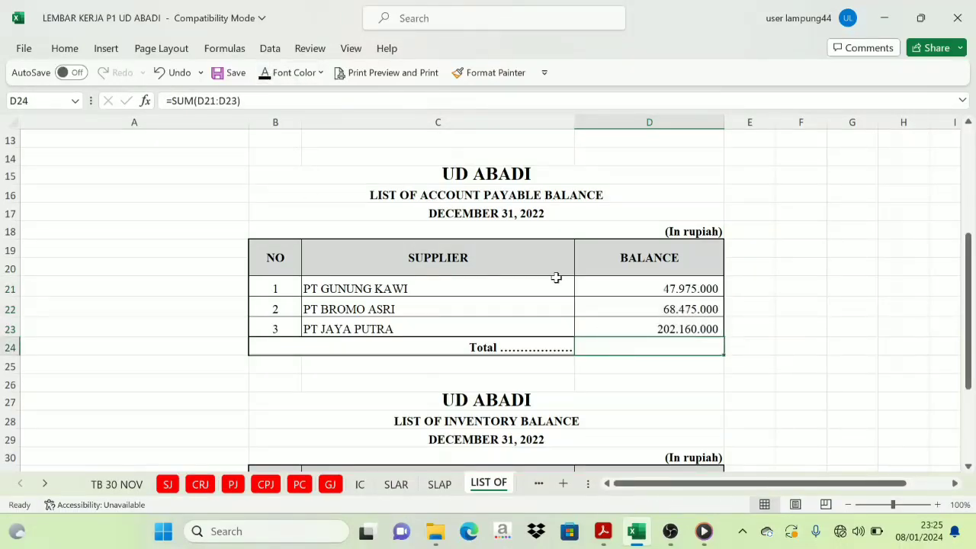
click(265, 73)
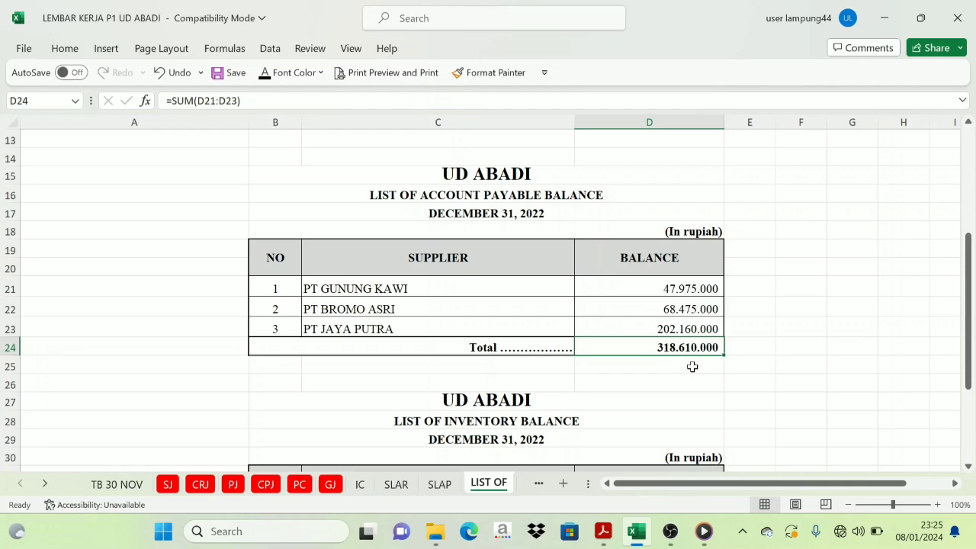
- Check the final inventory values of Kulkas Panasonic in N21 and Kulkas Toshiba in N42 of the IC sheet
scroll(597, 352, up, 4)
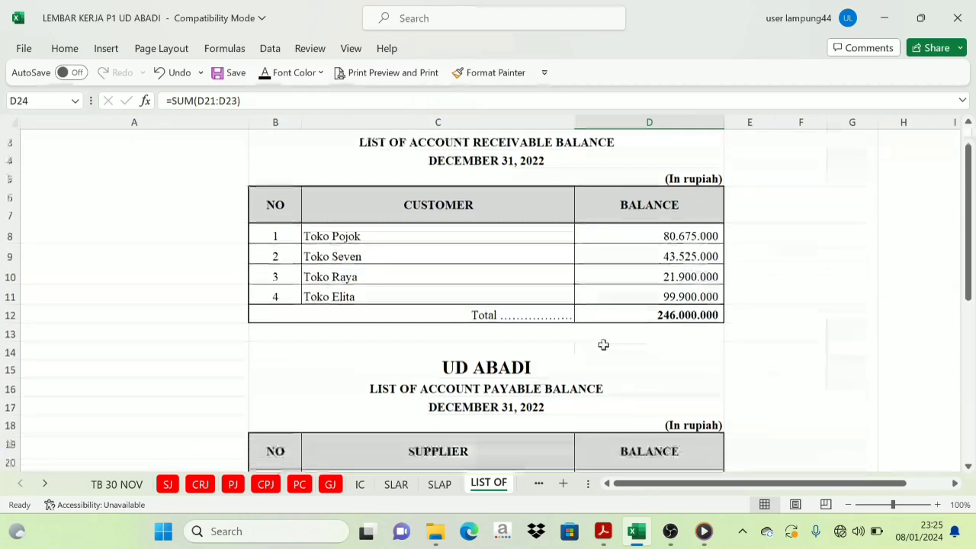
scroll(534, 366, down, 6)
scroll(483, 381, down, 2)
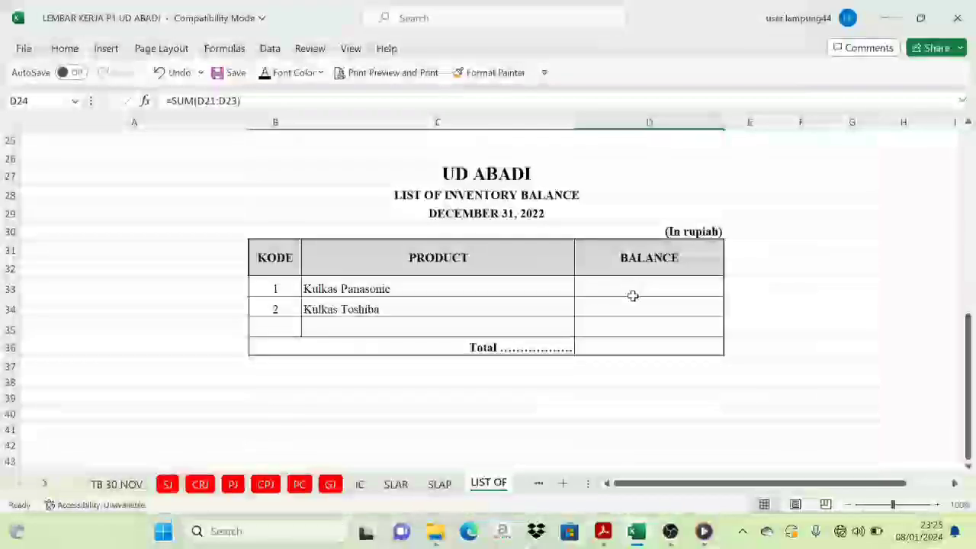
click(359, 486)
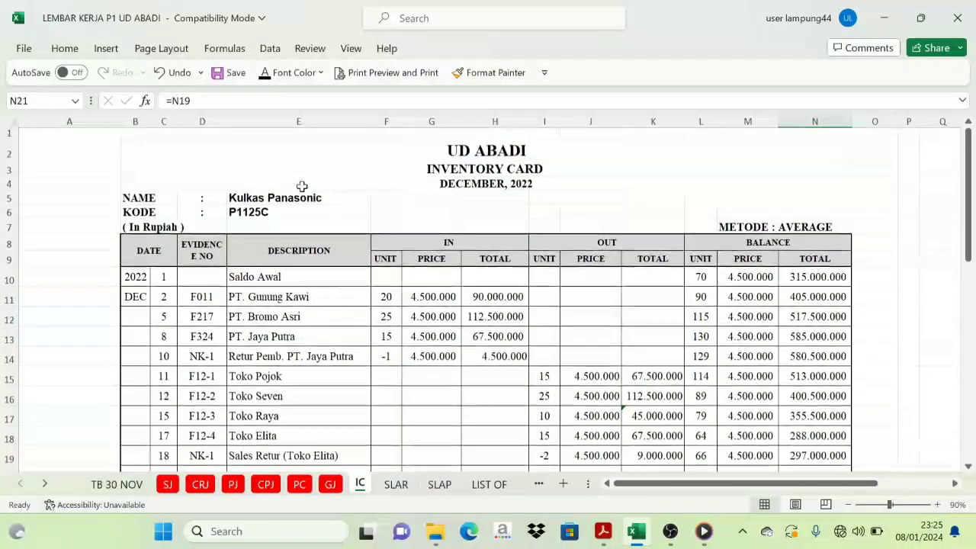
scroll(514, 188, down, 1)
scroll(482, 241, up, 1)
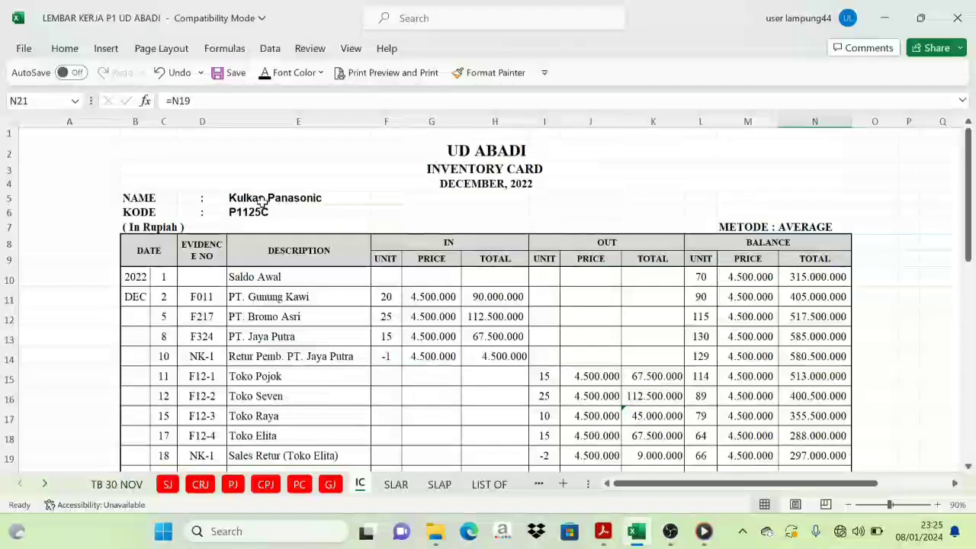
scroll(274, 206, down, 3)
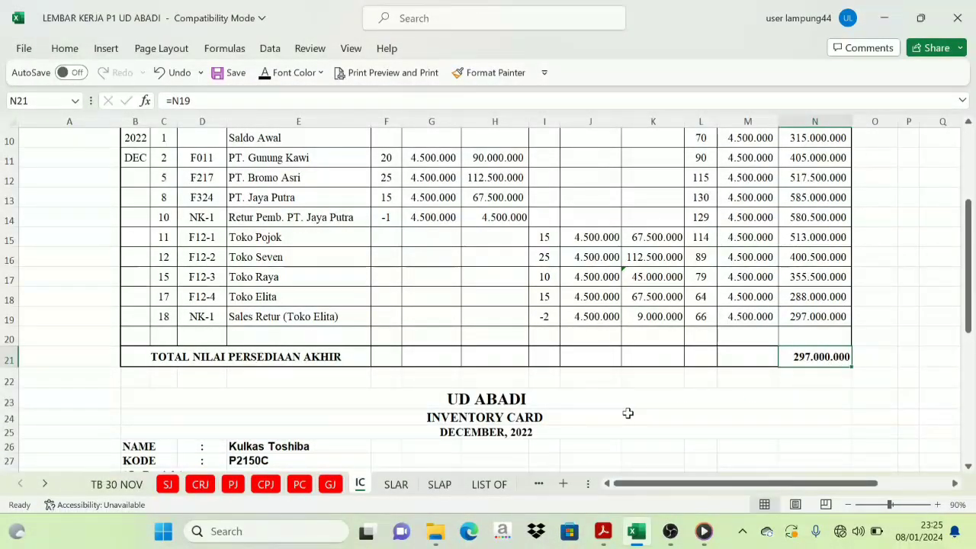
scroll(628, 413, down, 6)
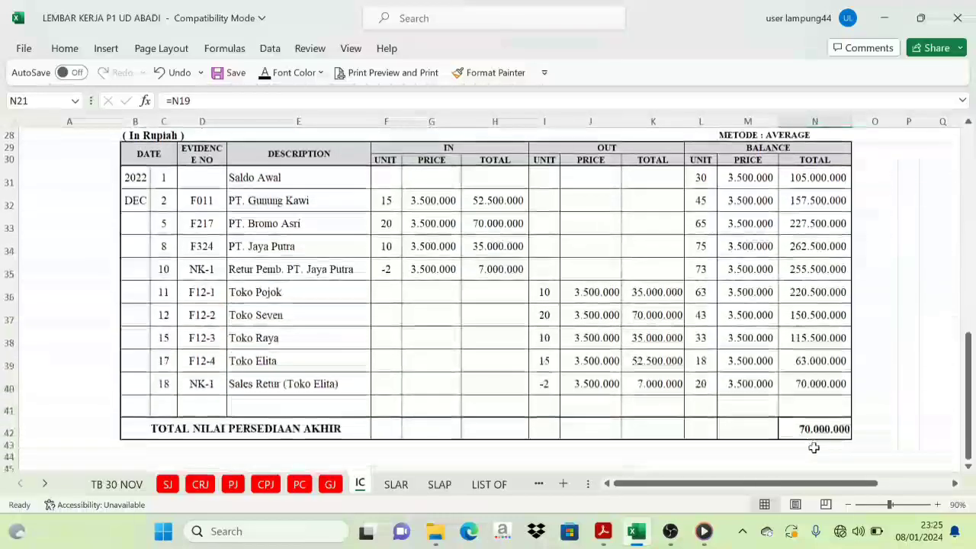
- Show the product balances in D33:D35 and the total in D36 of the inventory list in the Automatic font colour
click(497, 485)
drag(649, 290, 649, 327)
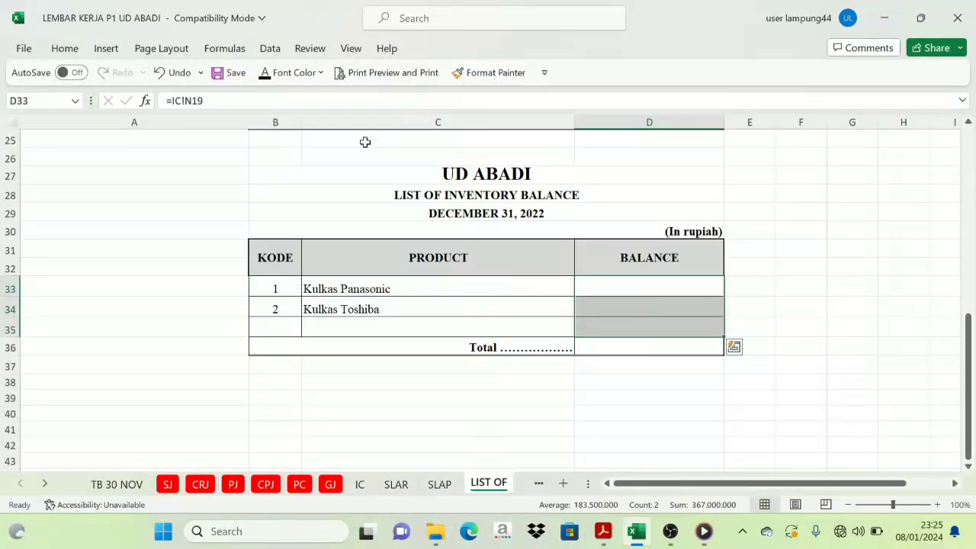
click(264, 73)
click(663, 347)
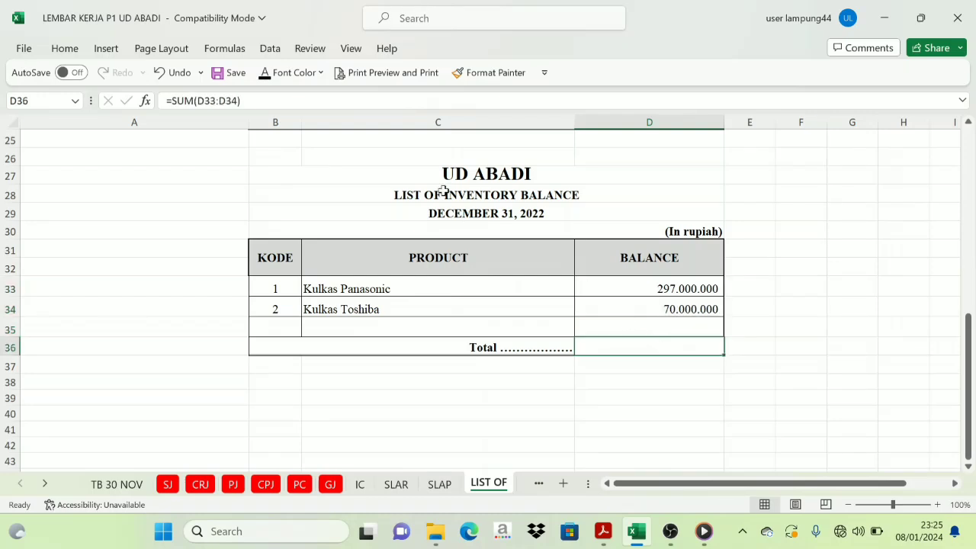
click(264, 72)
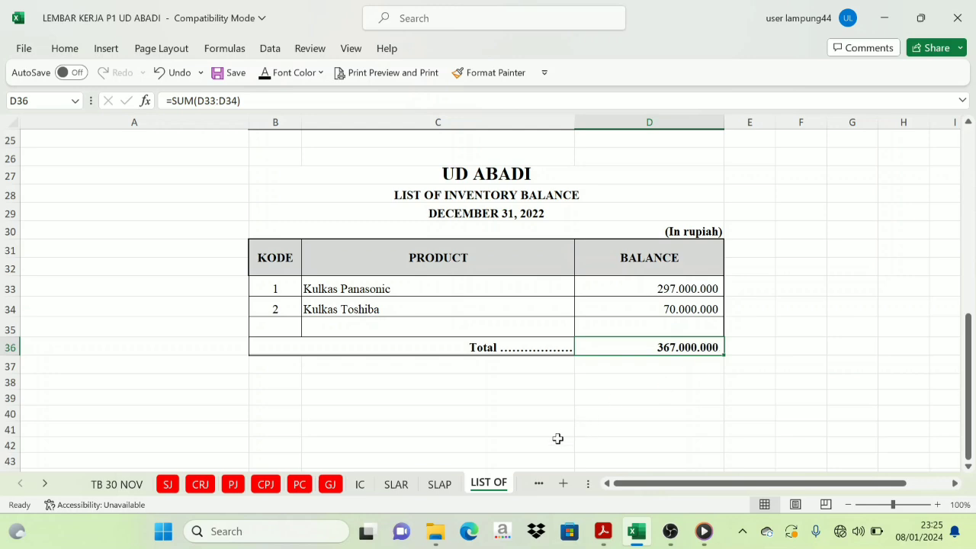
- Look back over the lists of balances and view the SJ and CRJ journal sheets
scroll(558, 439, down, 3)
scroll(540, 430, up, 11)
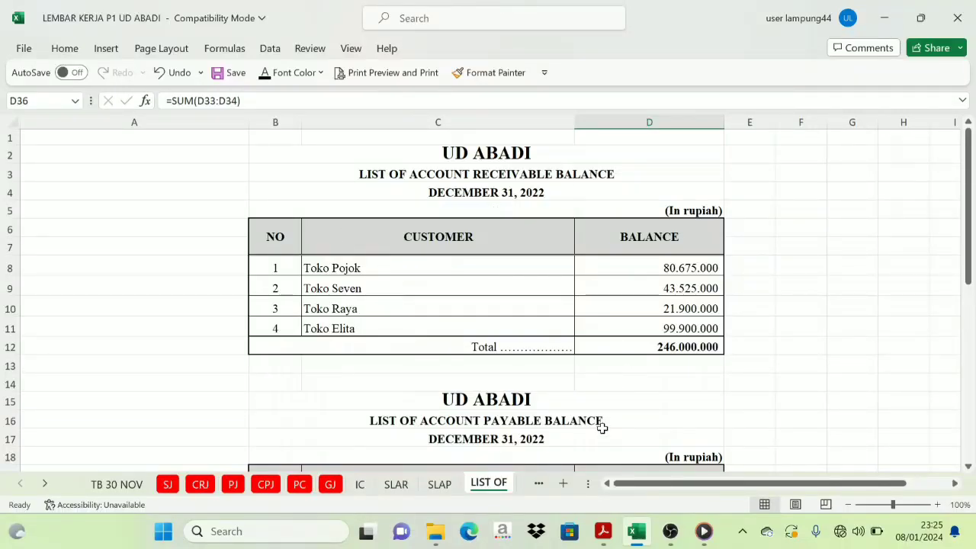
click(168, 486)
click(200, 486)
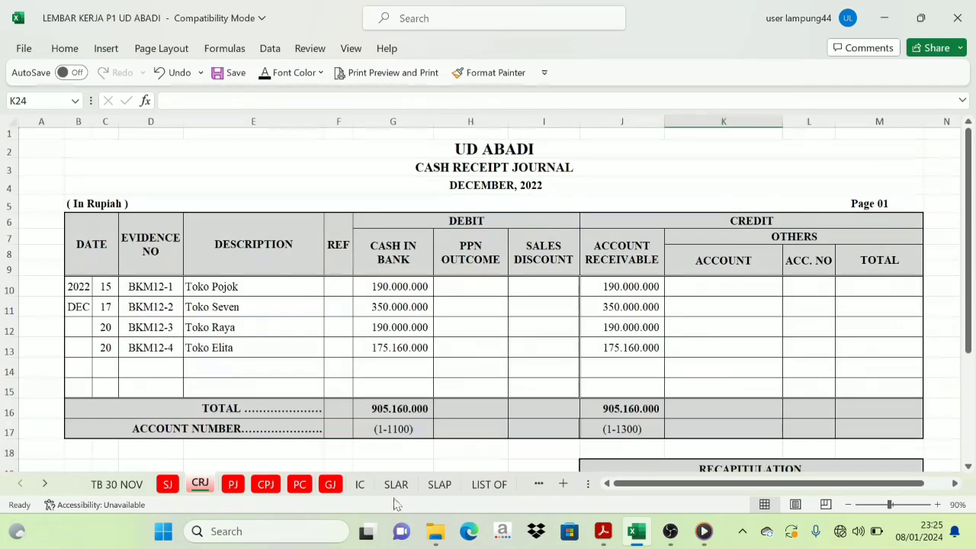